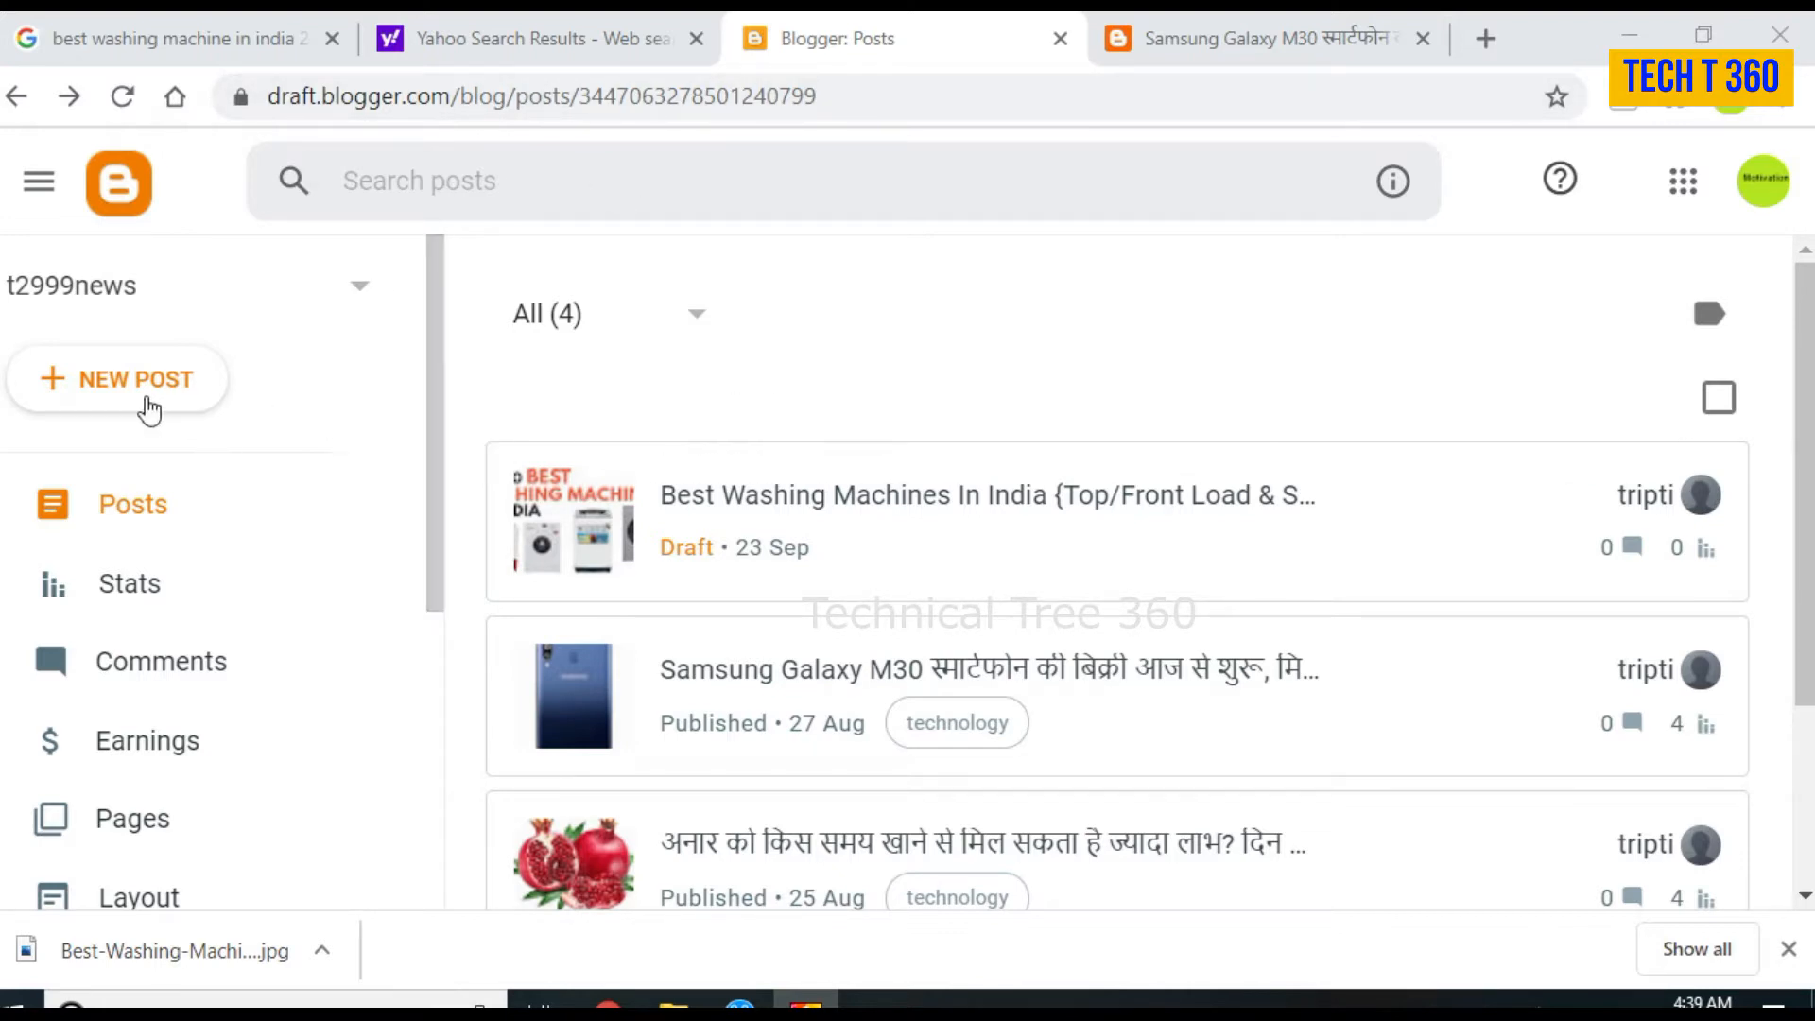
Step: Start a blank post, leave it, and open the existing draft "Best Washing Machines In India" for editing
click(71, 382)
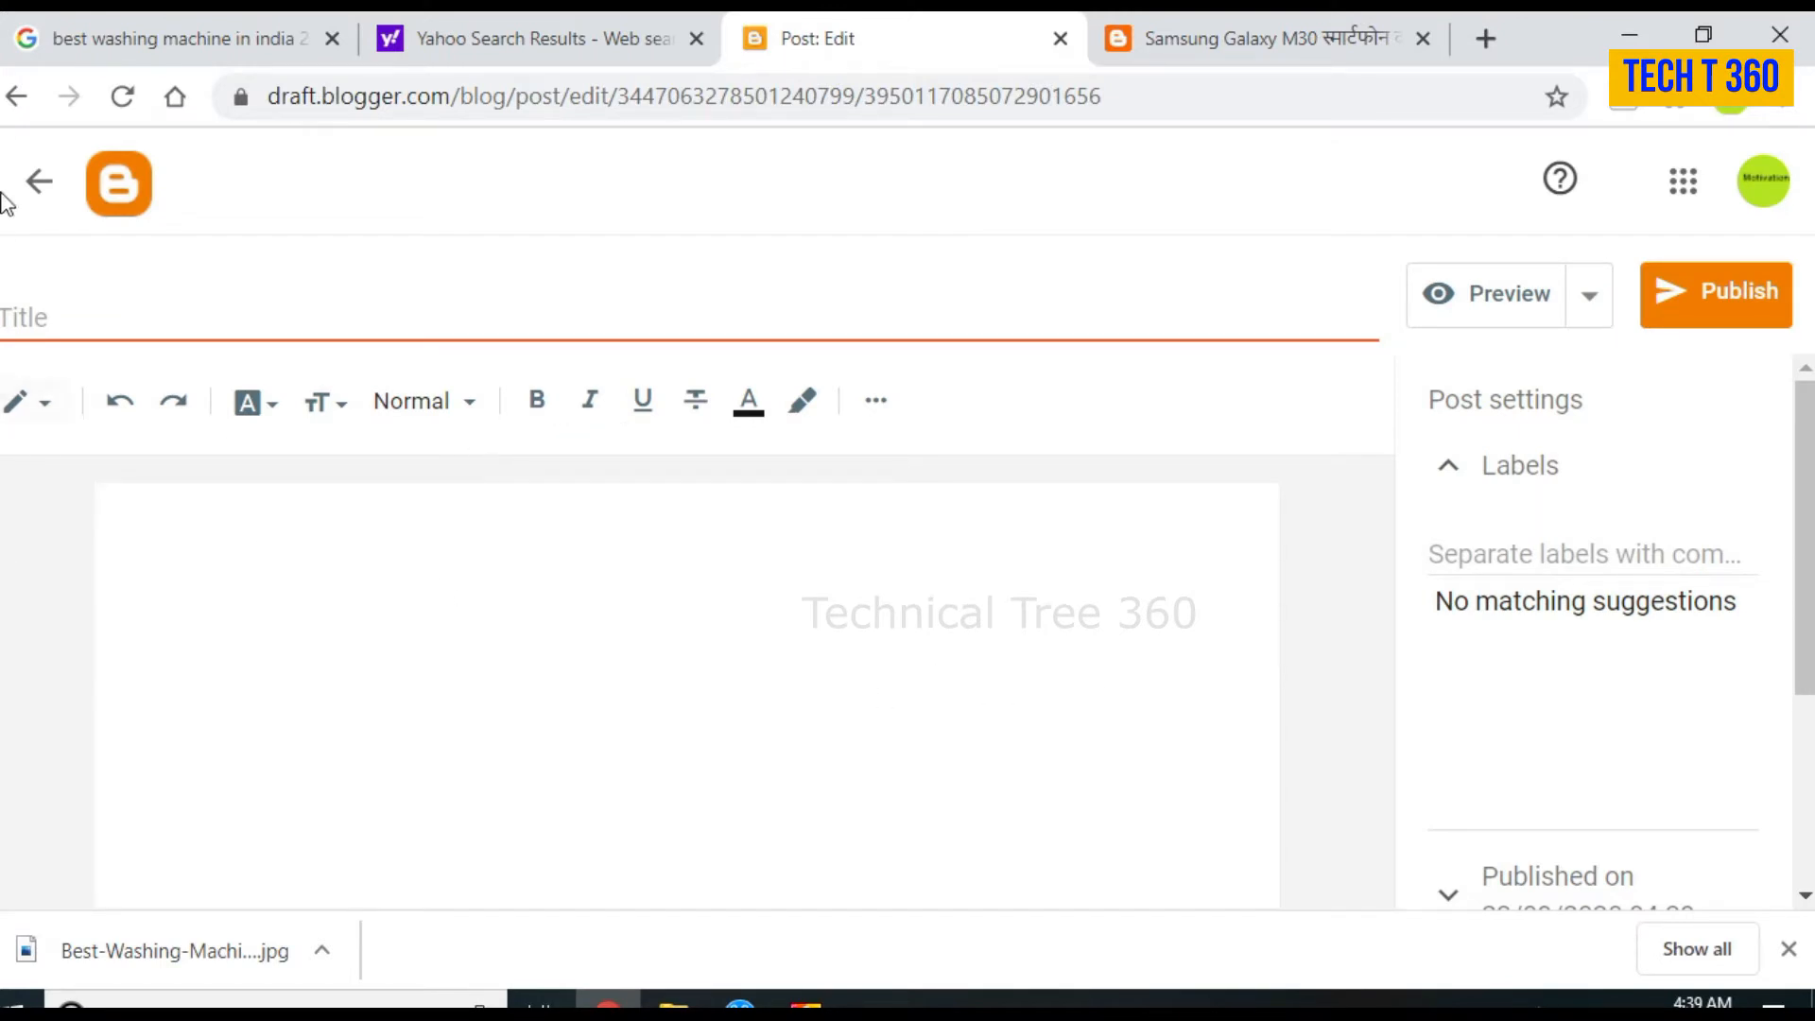
click(19, 97)
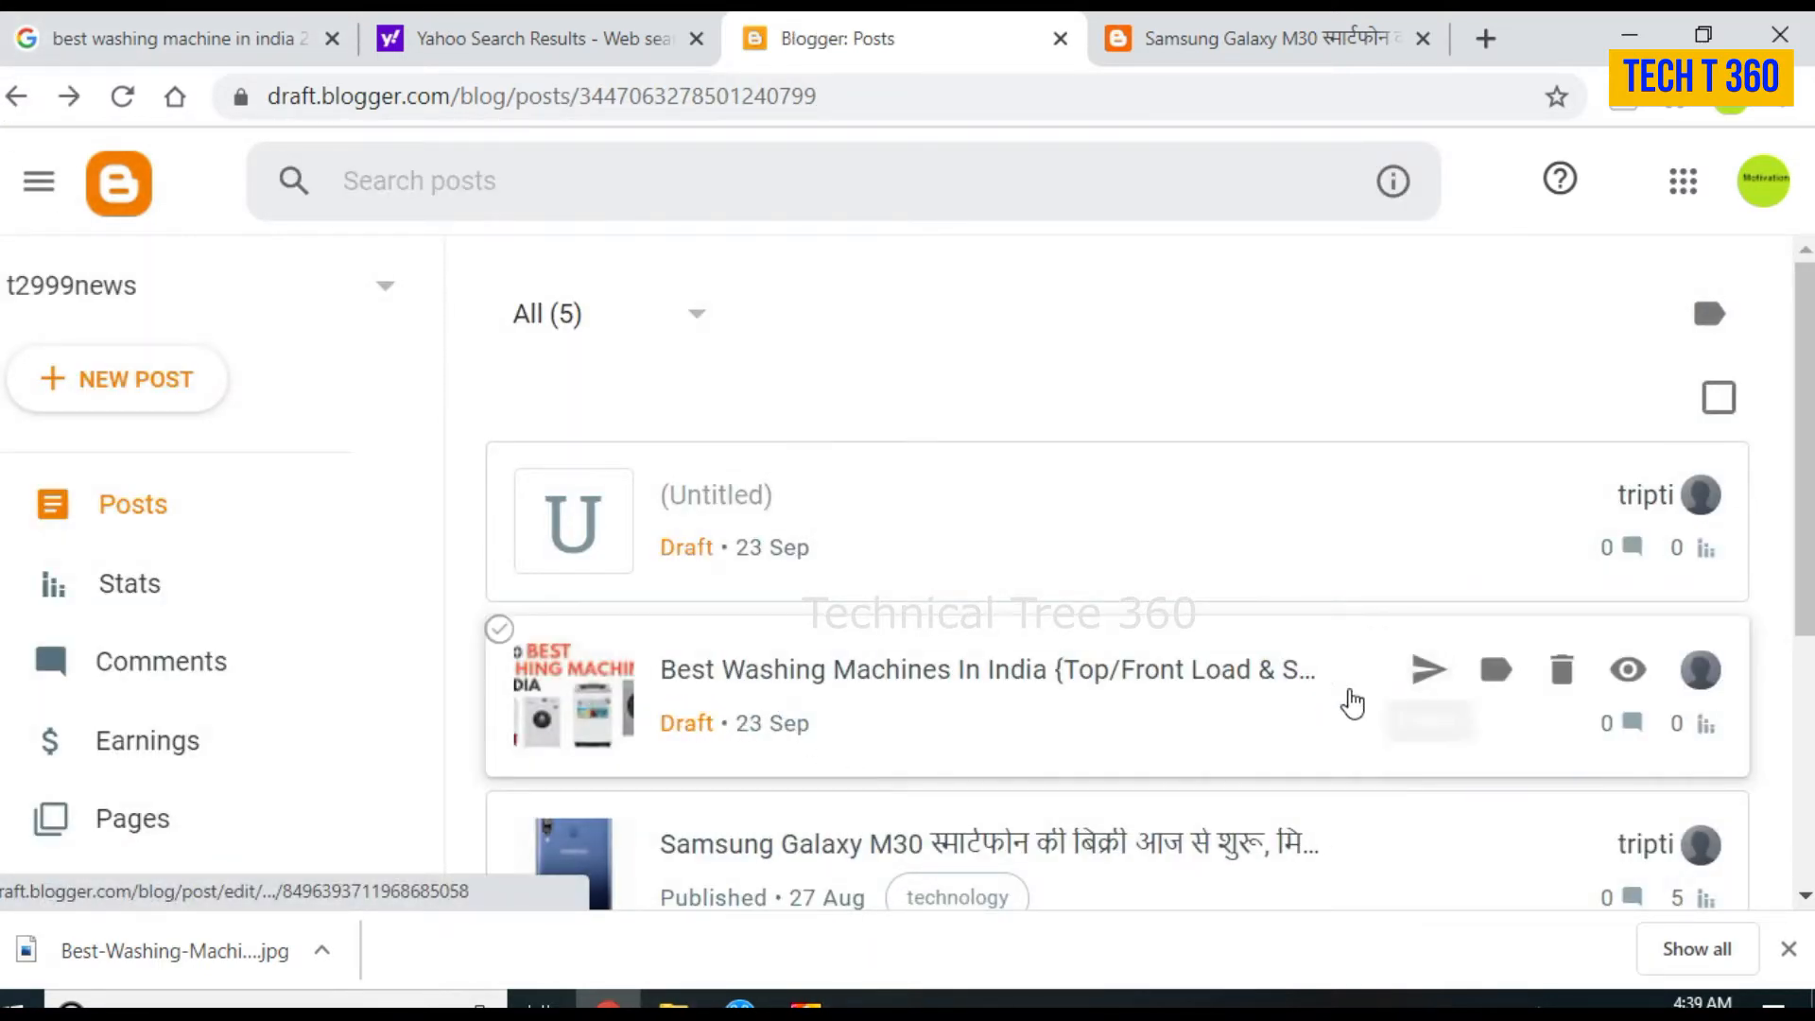
click(1061, 676)
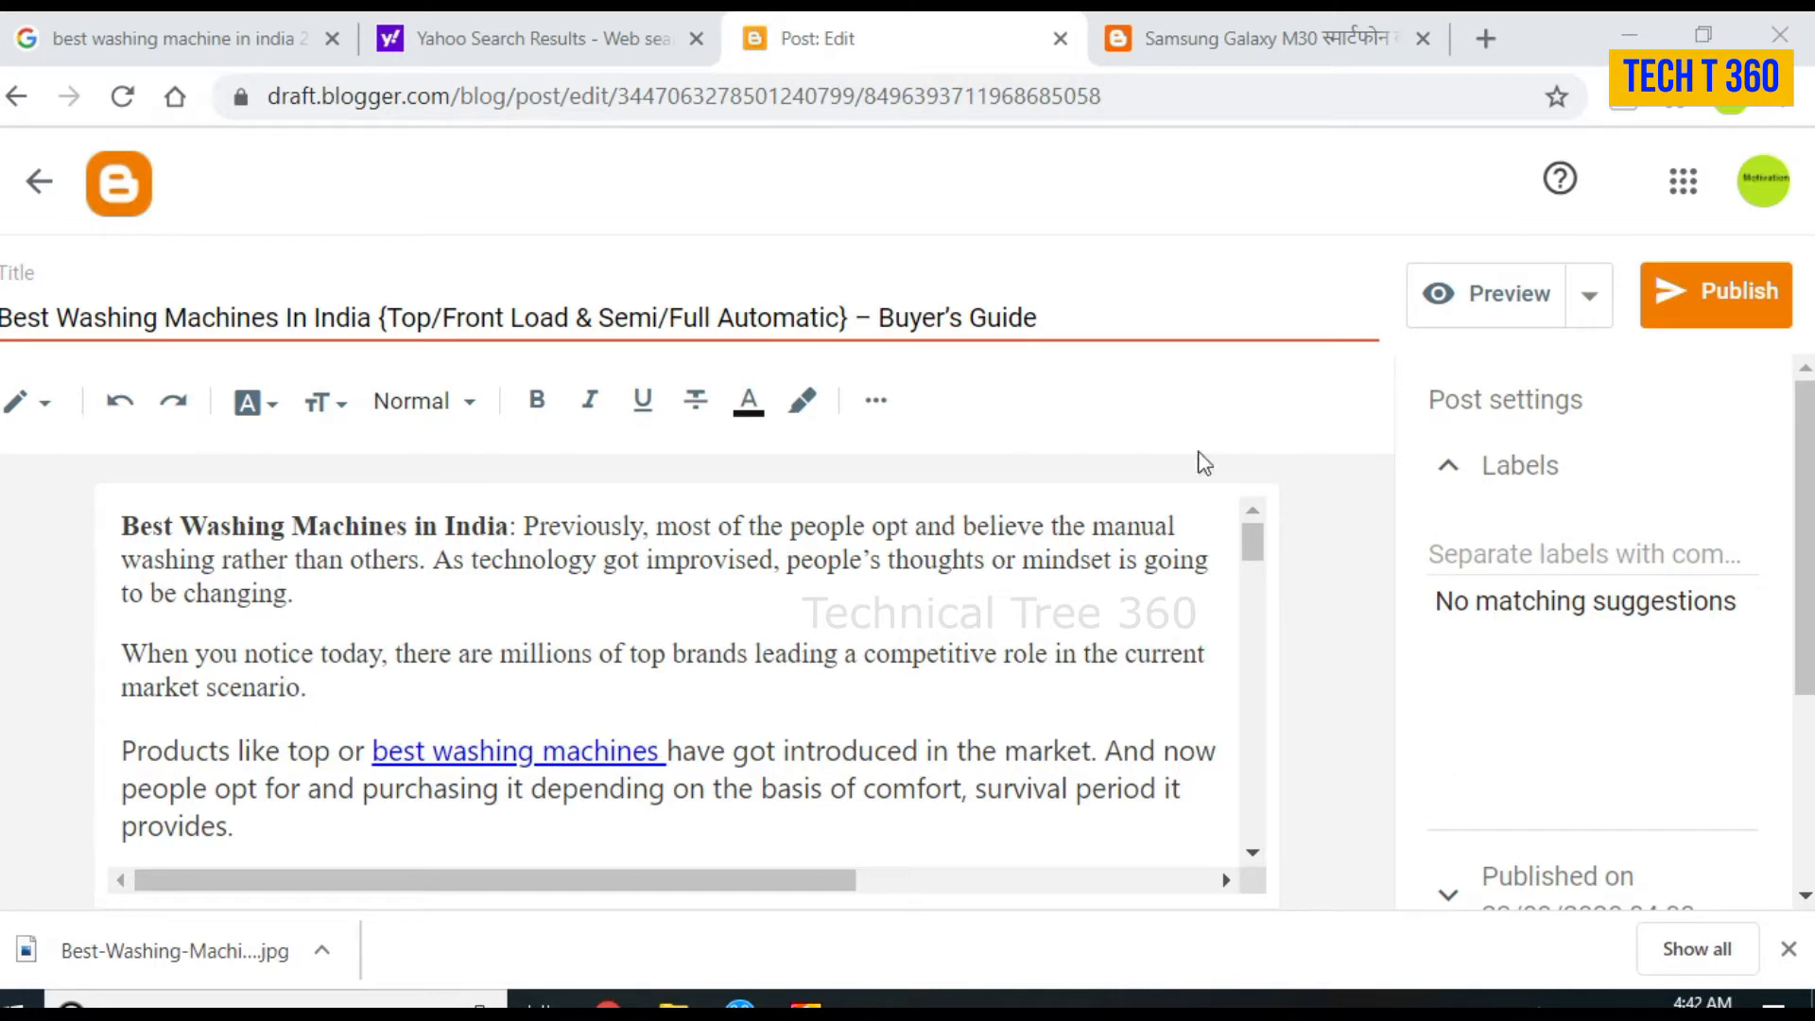
Step: Add an empty line in the post body after the paragraph ending "survival period it provides."
click(1252, 852)
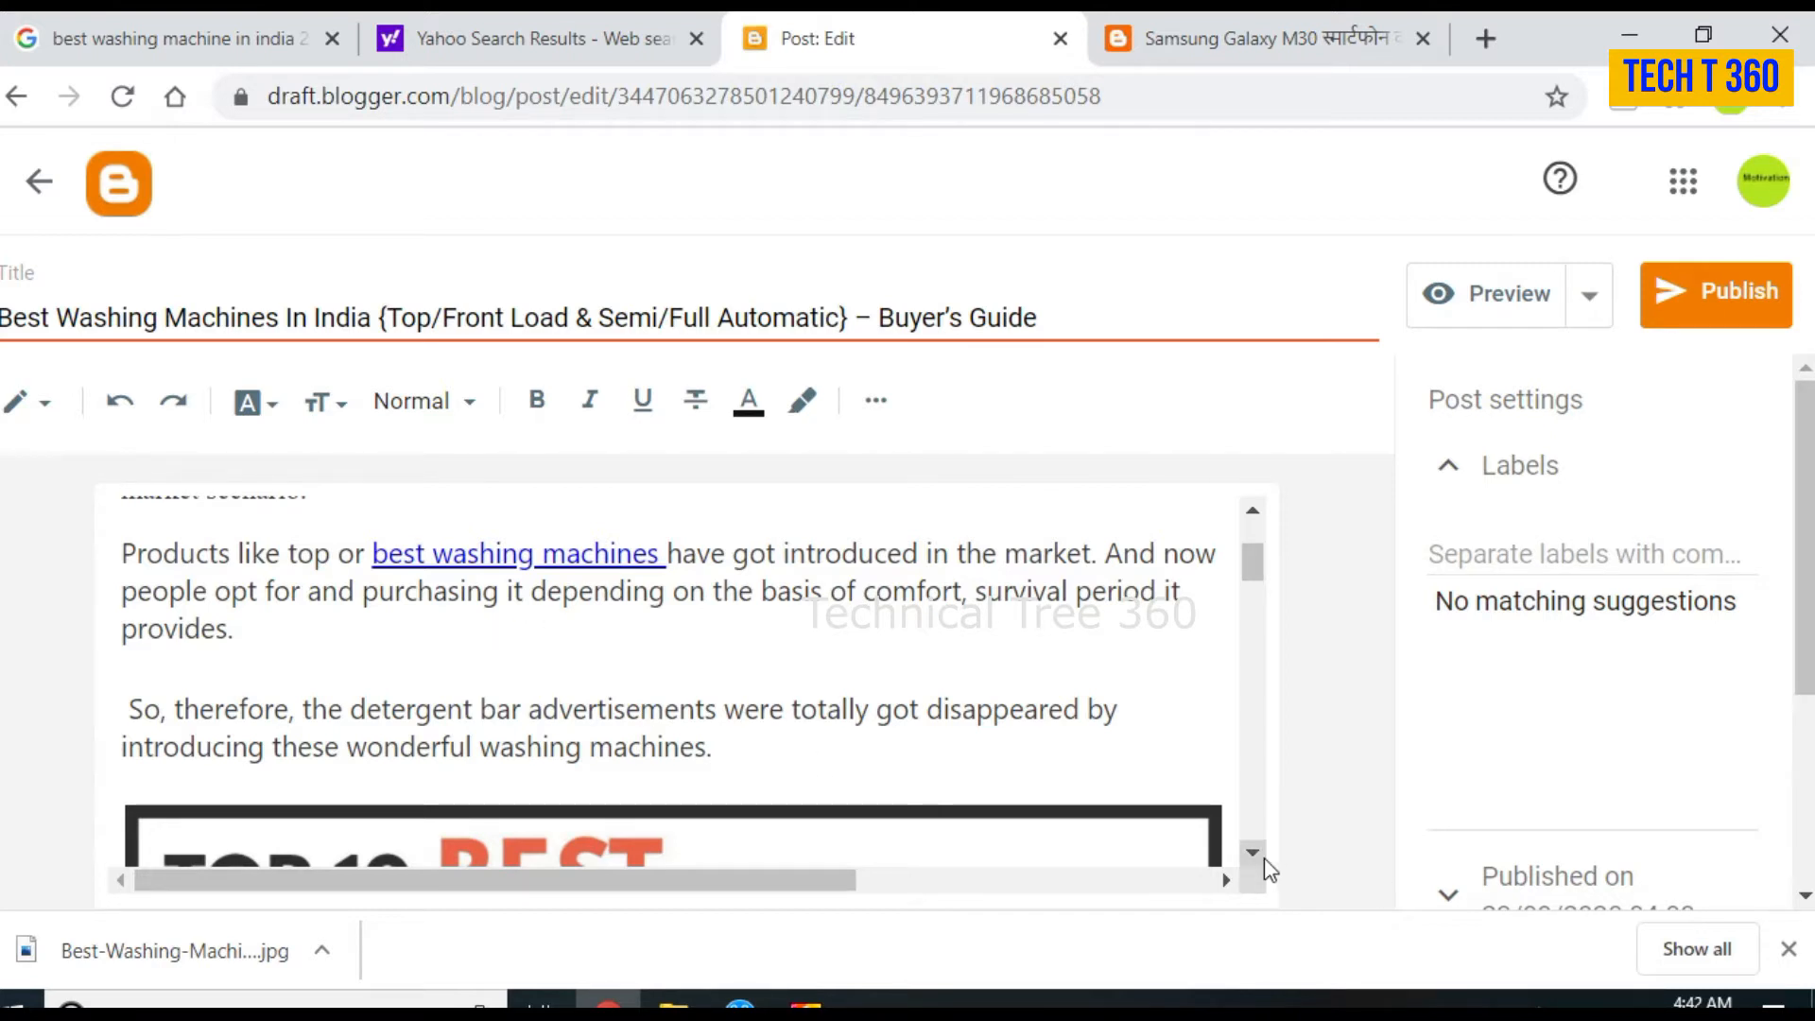
scroll(1263, 859, down, 4)
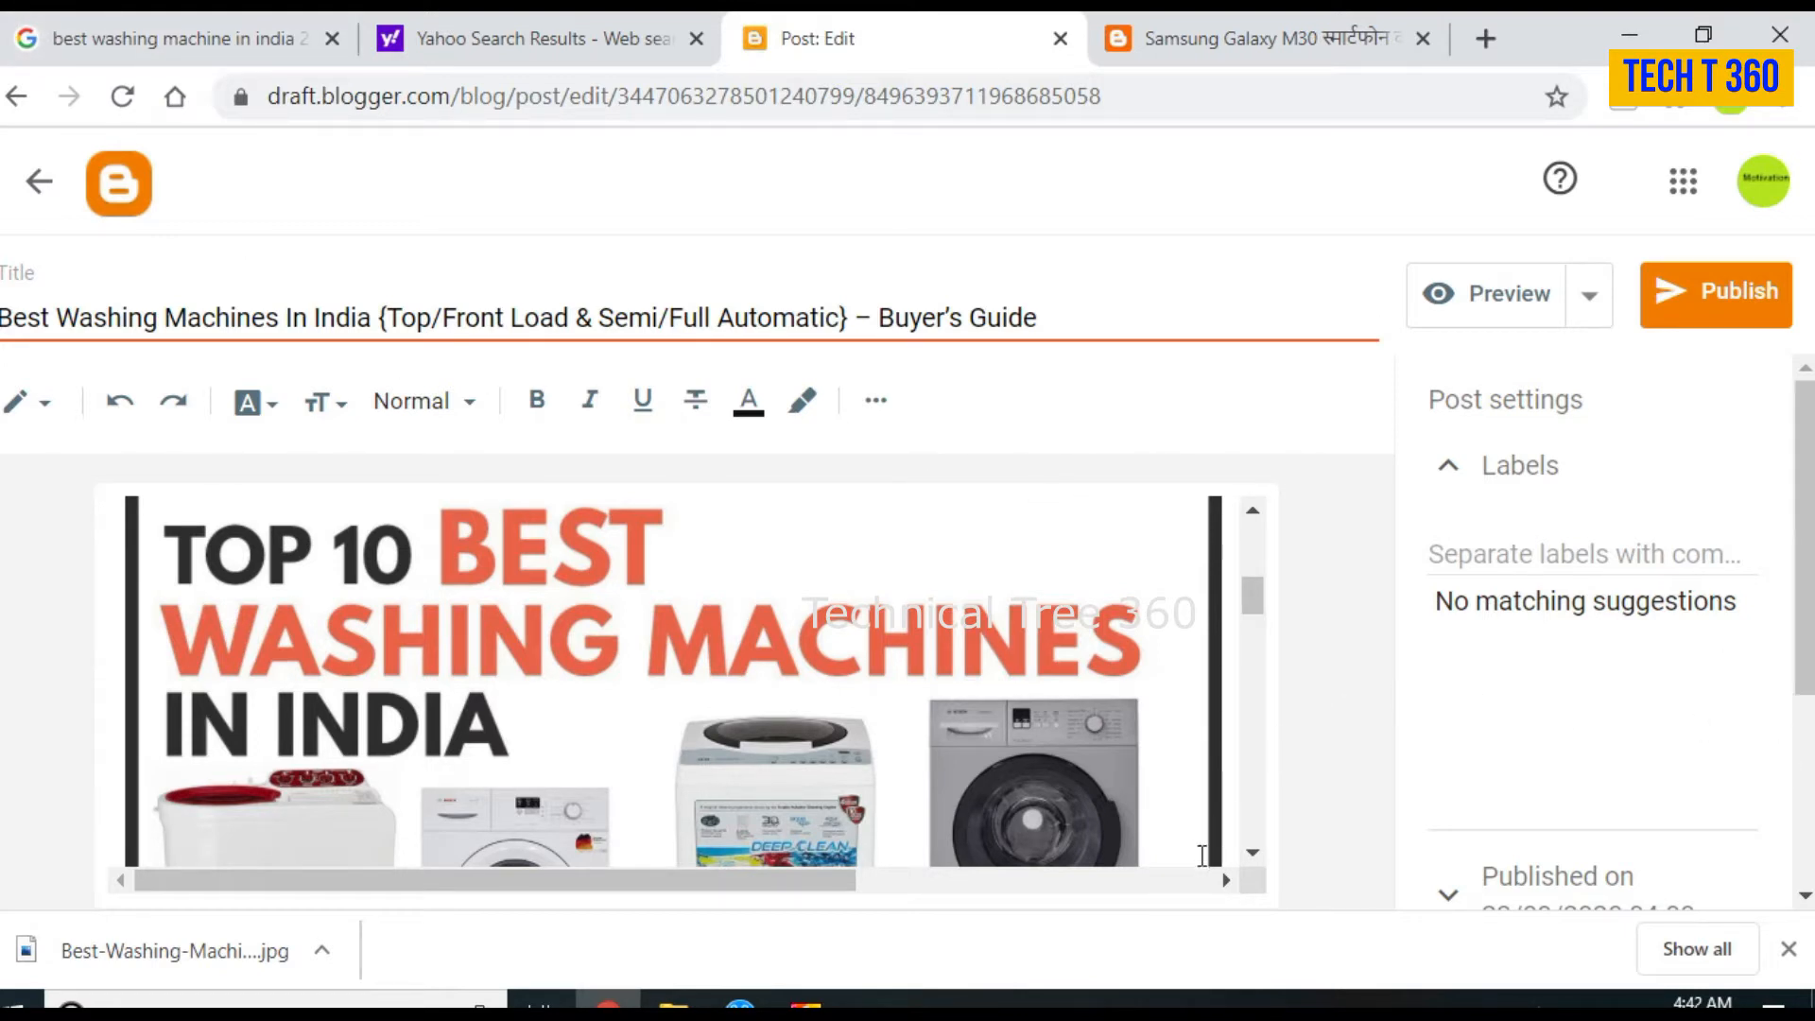
click(1252, 851)
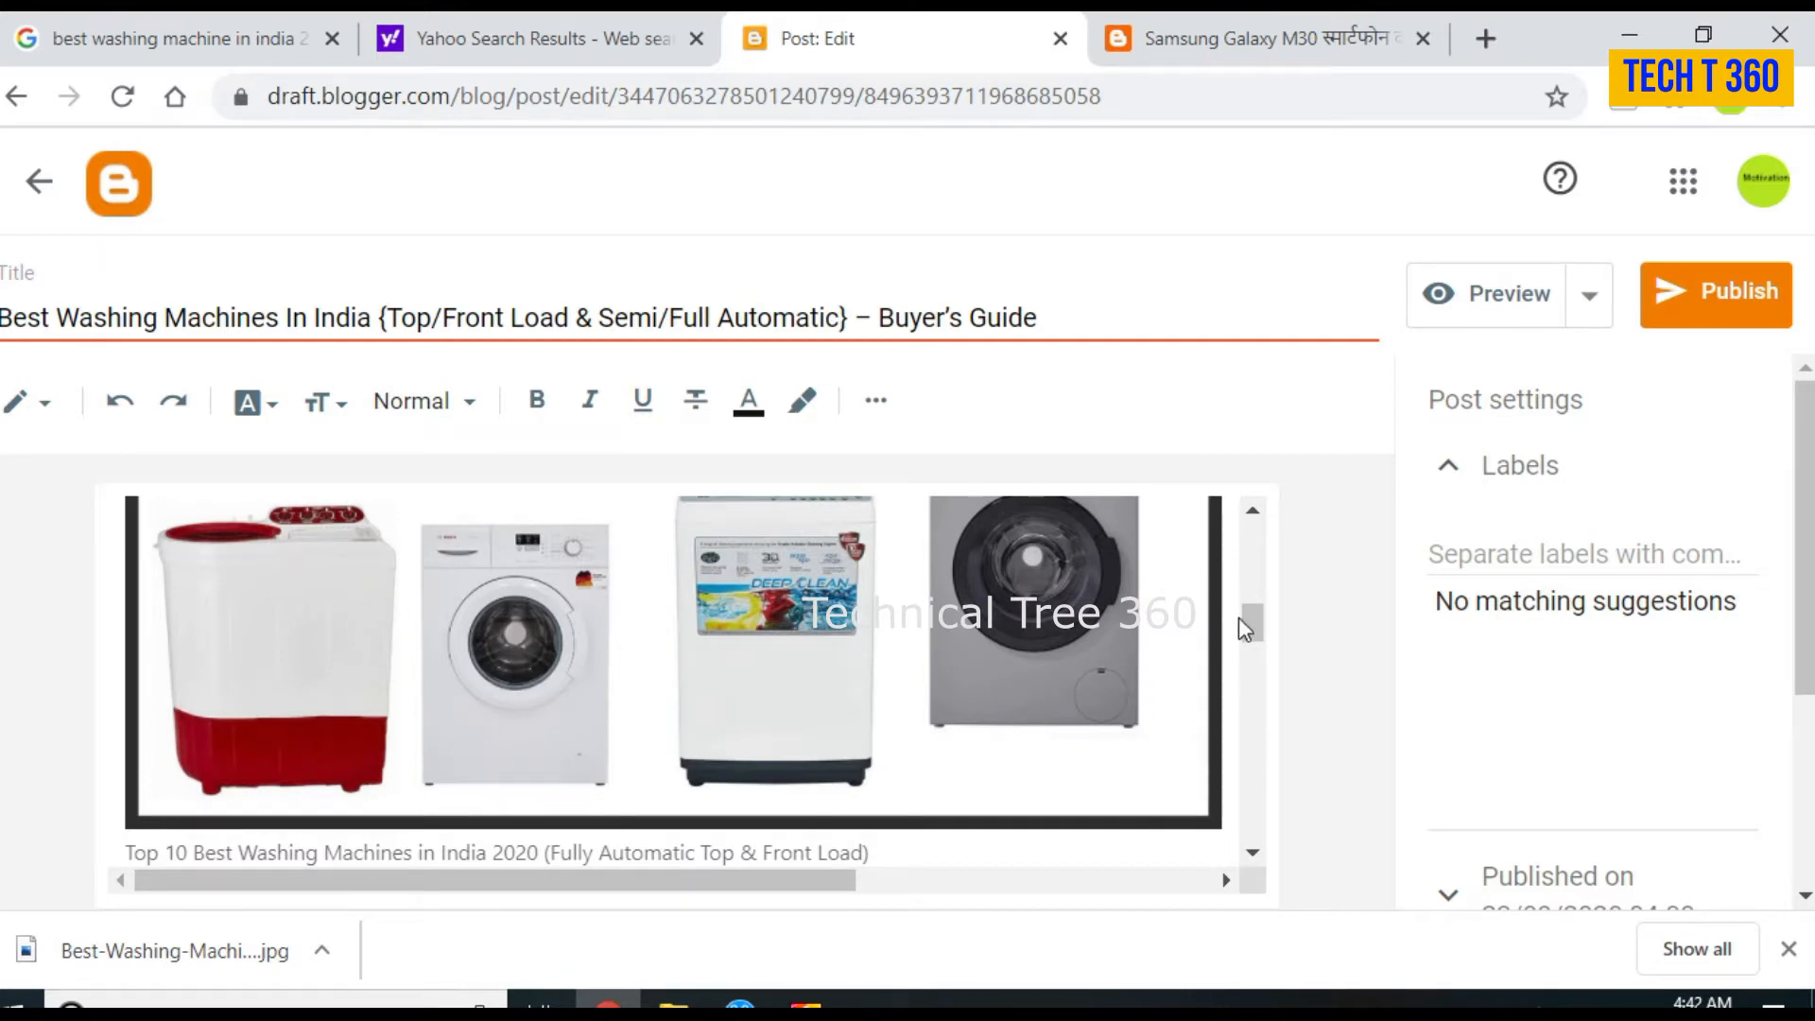
drag(1240, 620, 1265, 558)
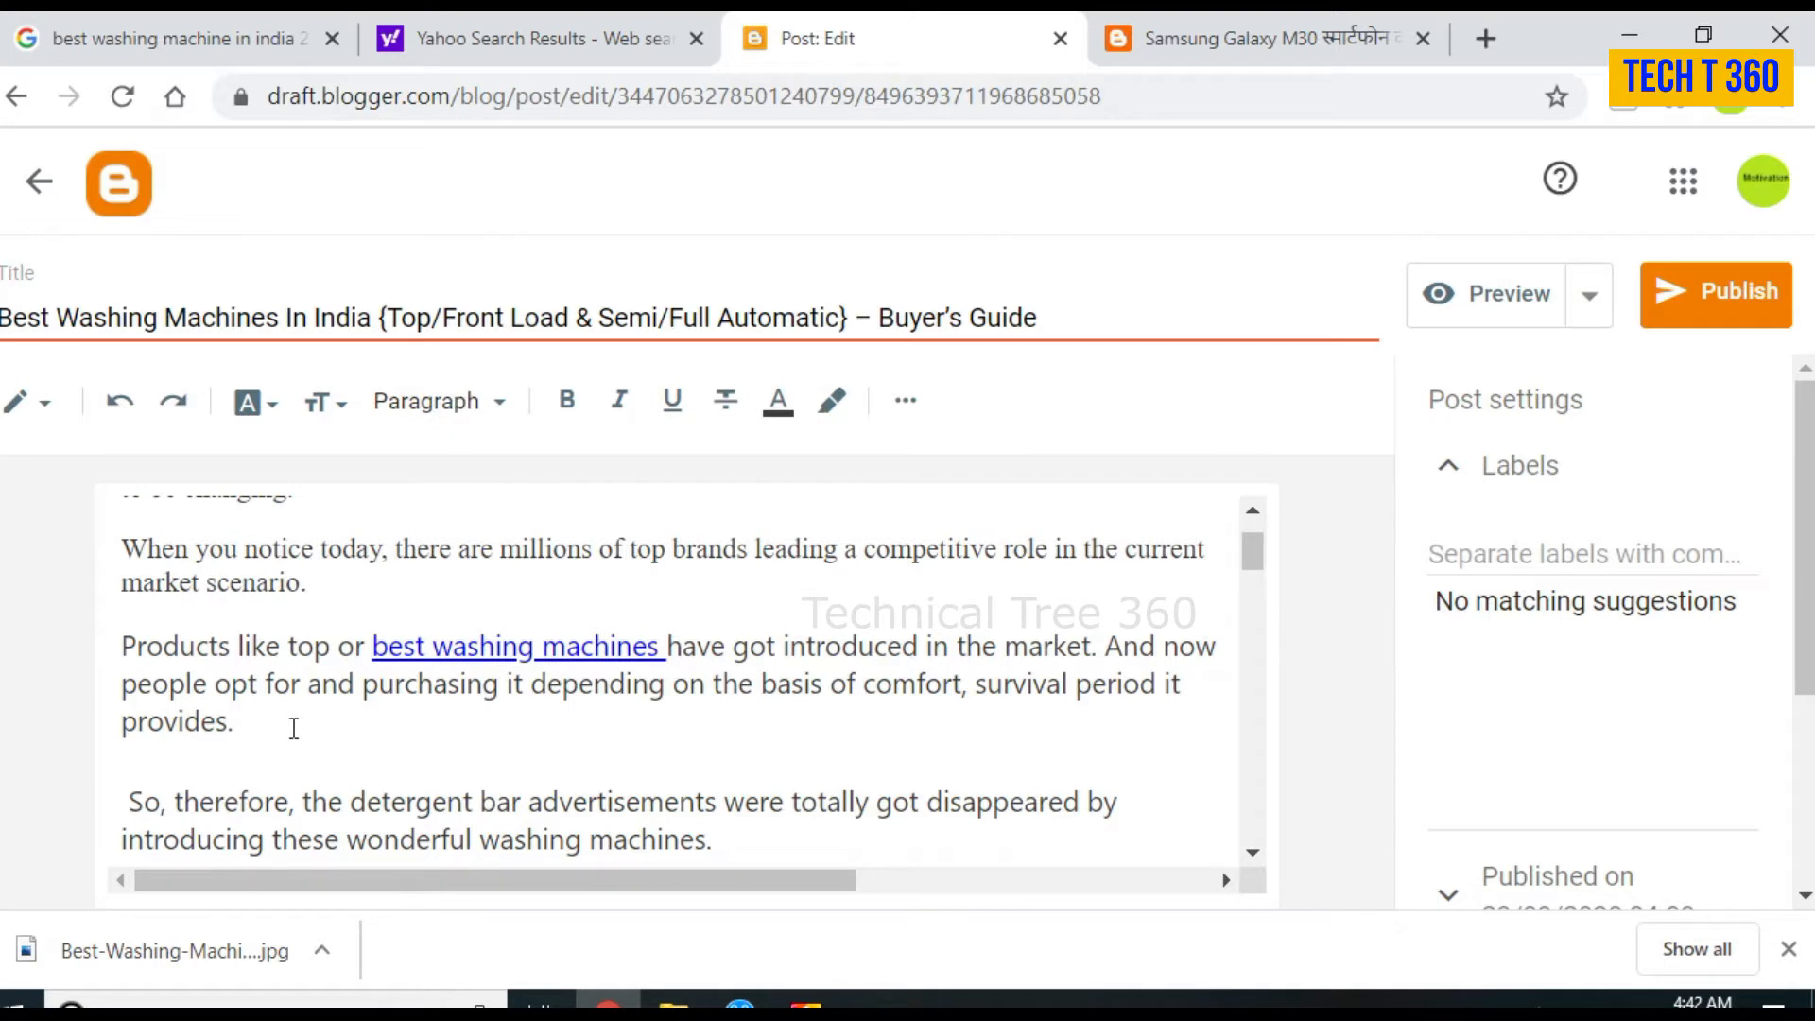
key(Return)
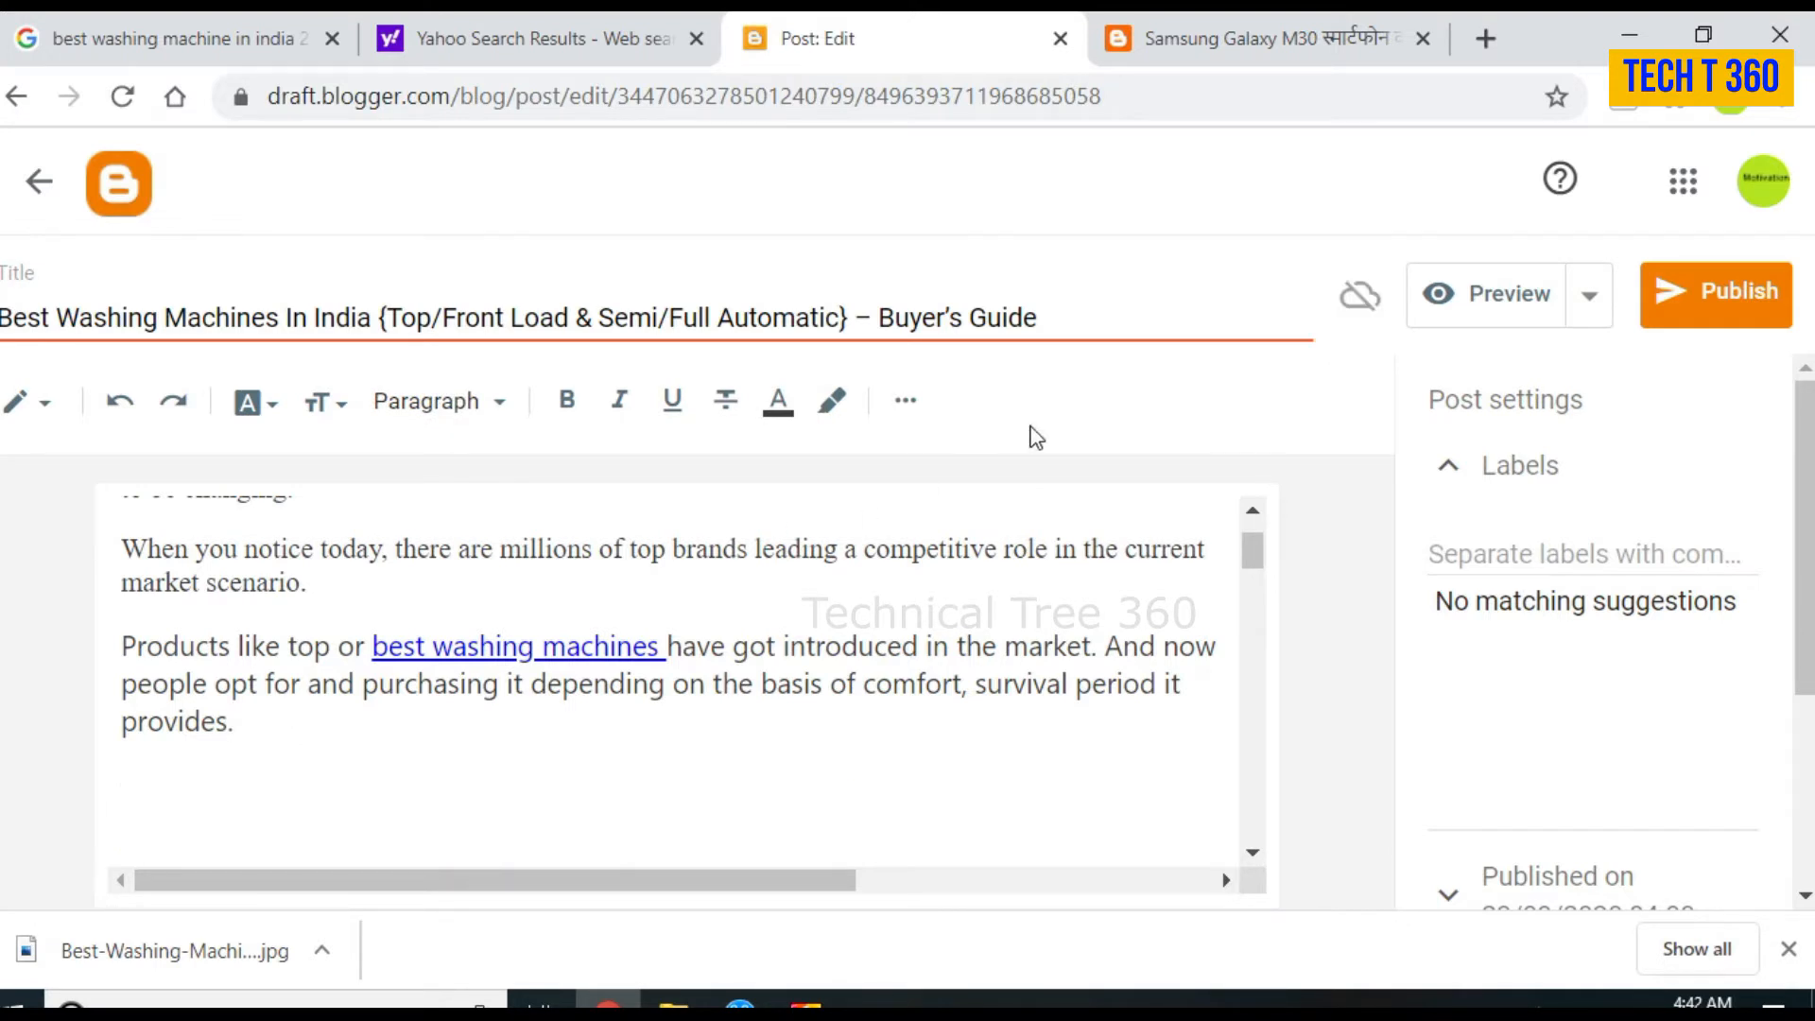
Step: Upload the image Best-Washing-Machine-in-India from the computer's Desktop folder and insert it at the empty line
click(906, 407)
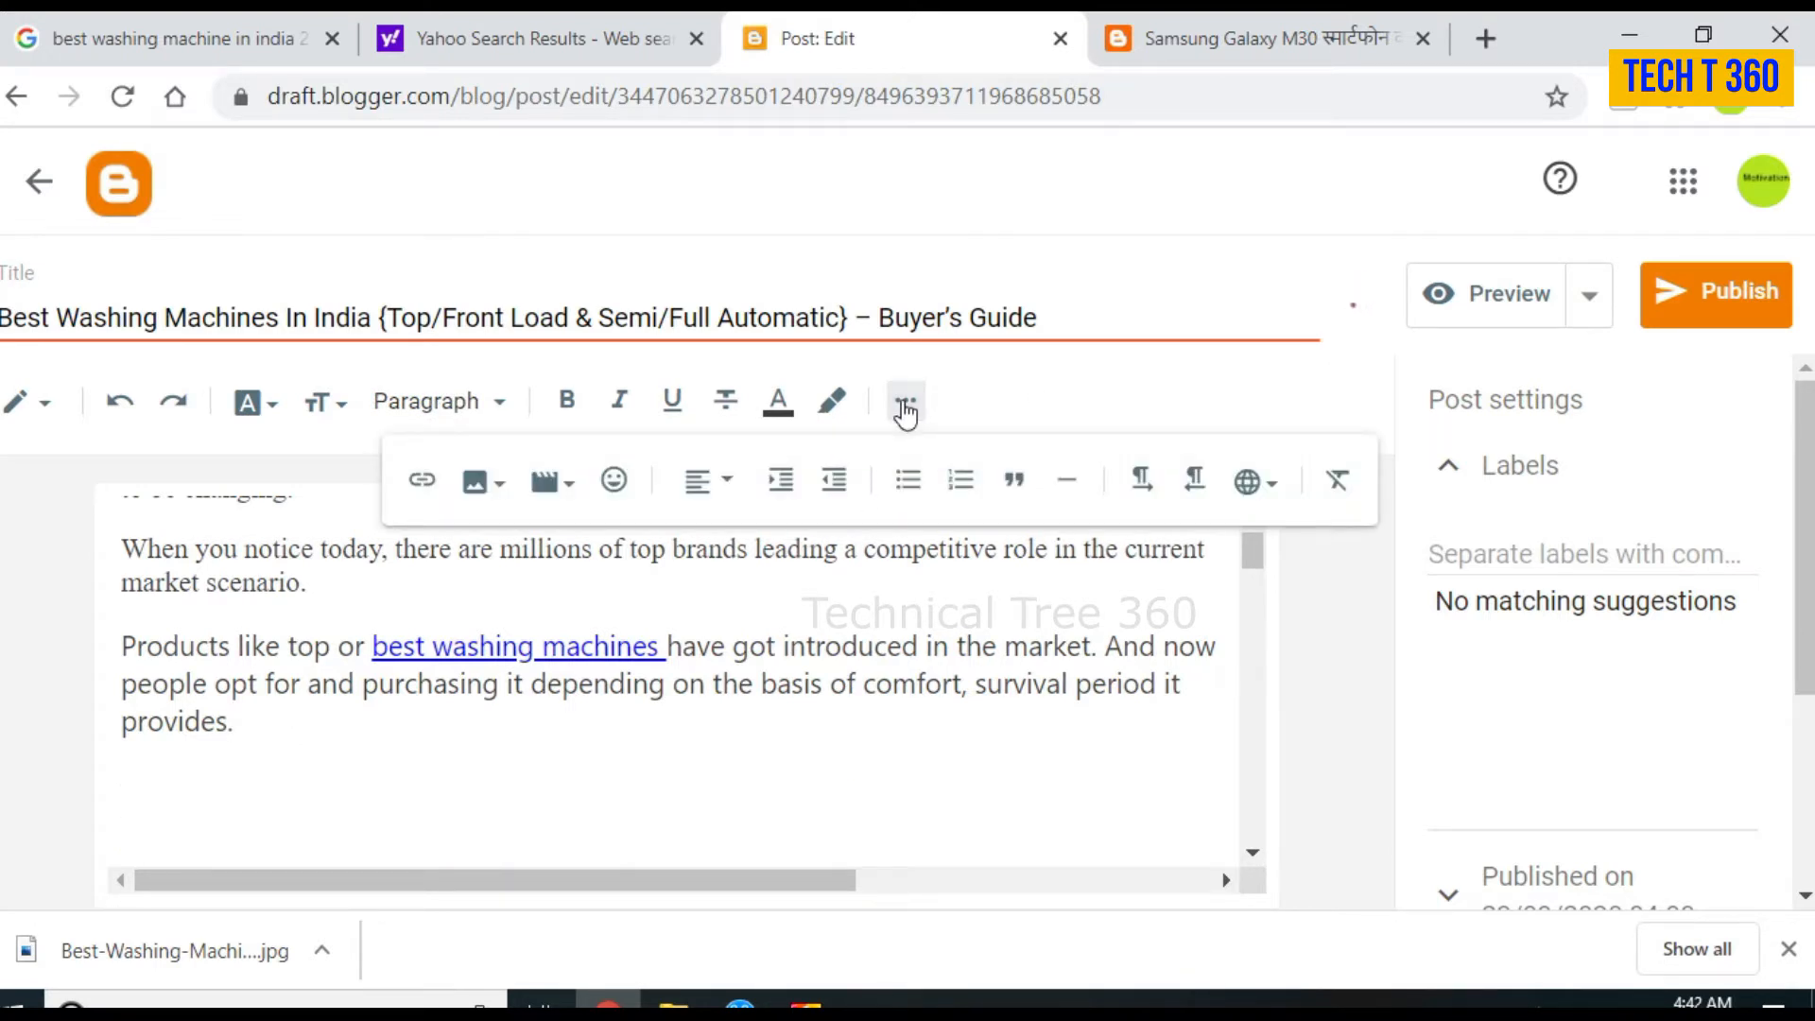
click(480, 484)
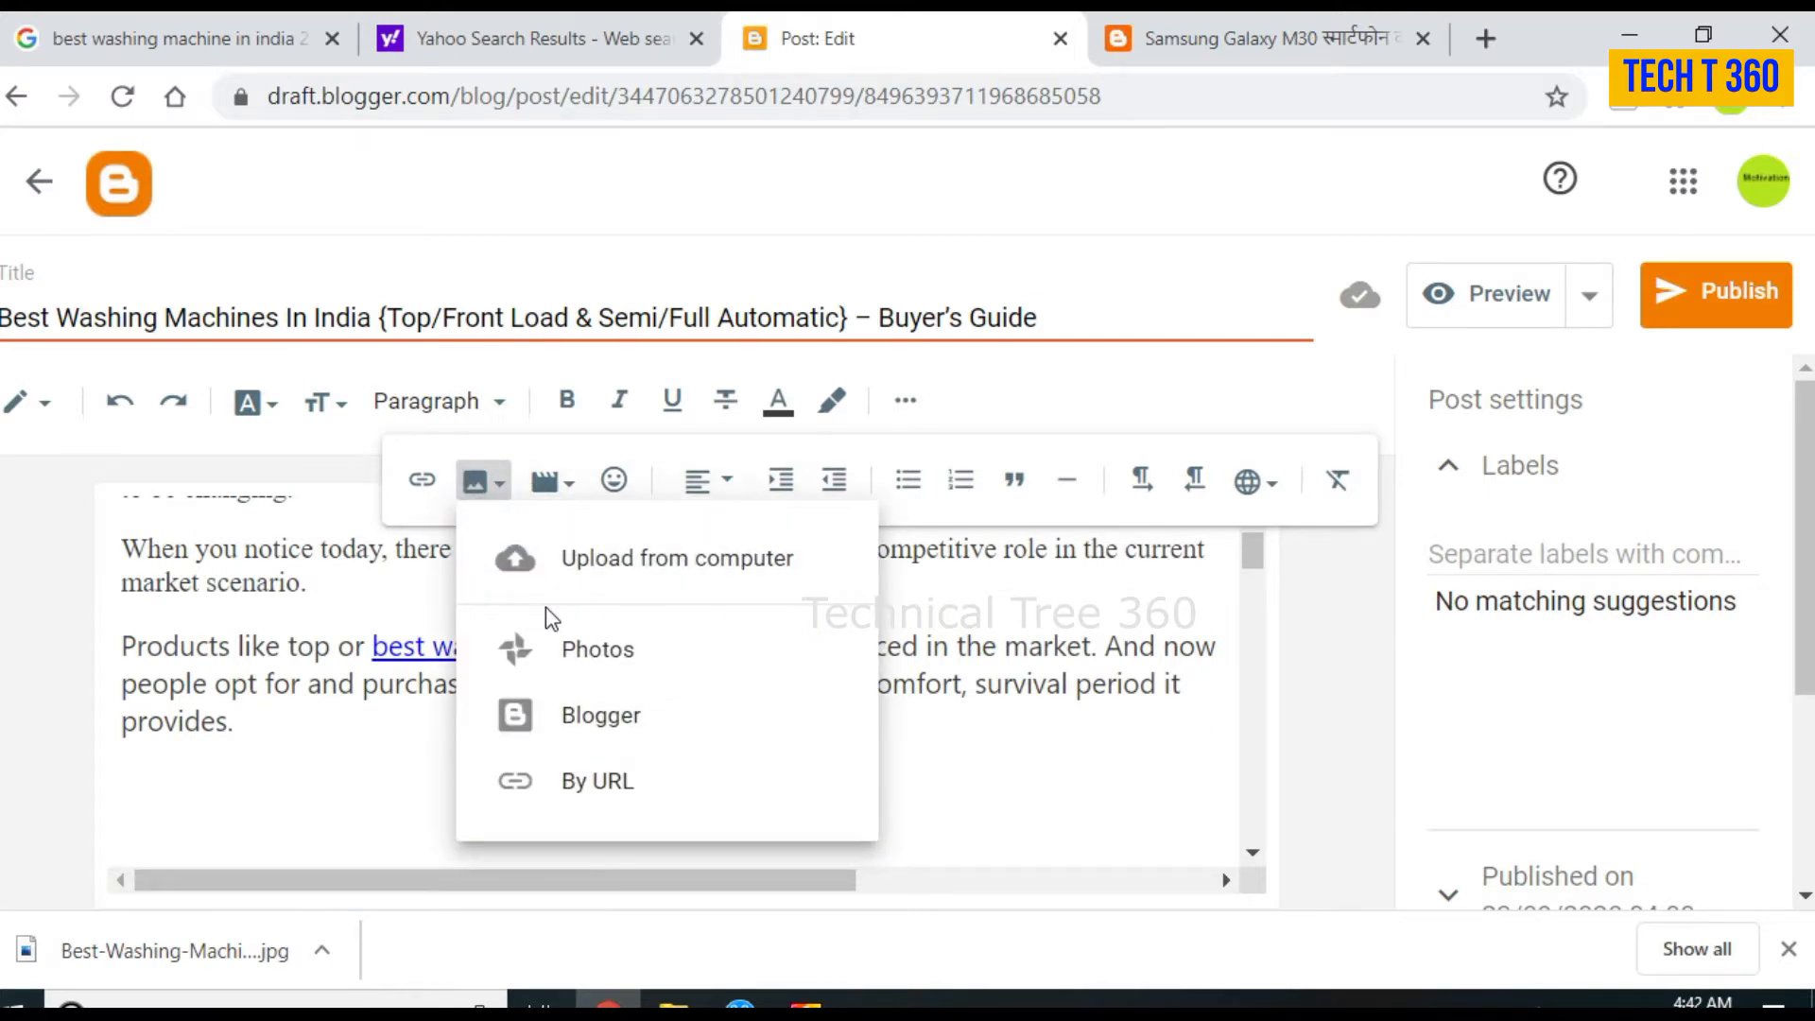
click(663, 565)
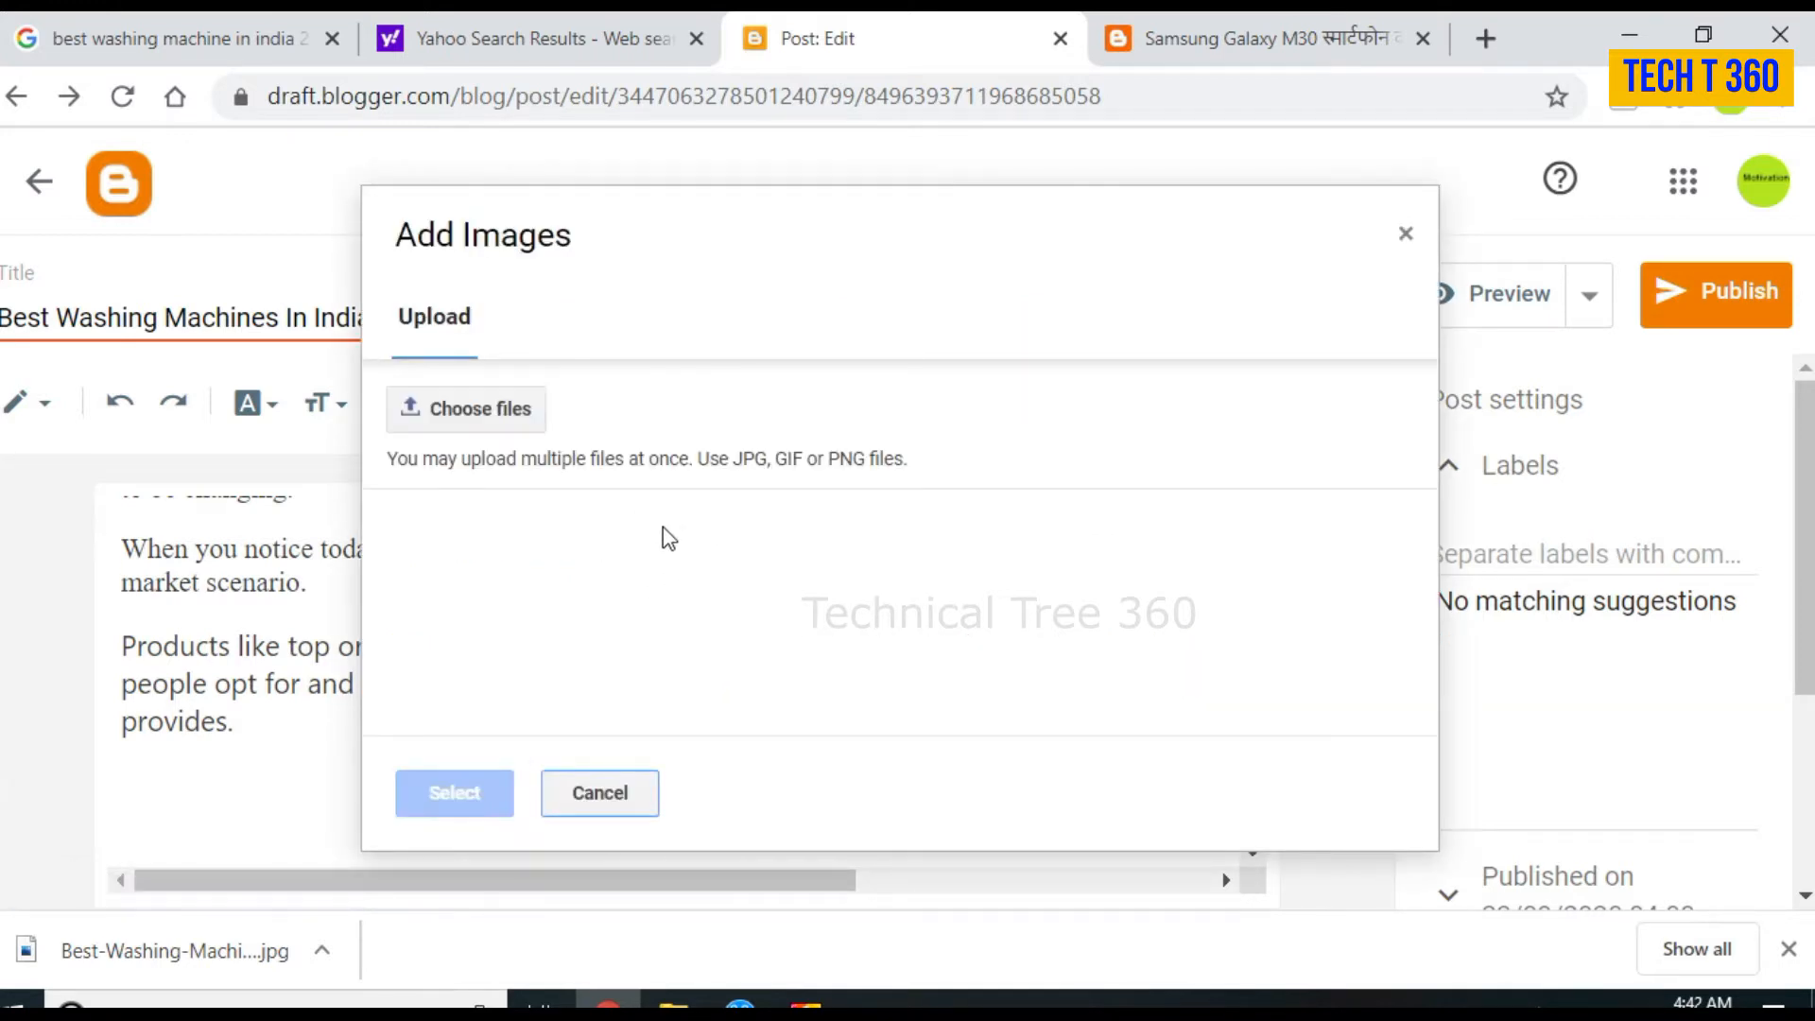
click(514, 411)
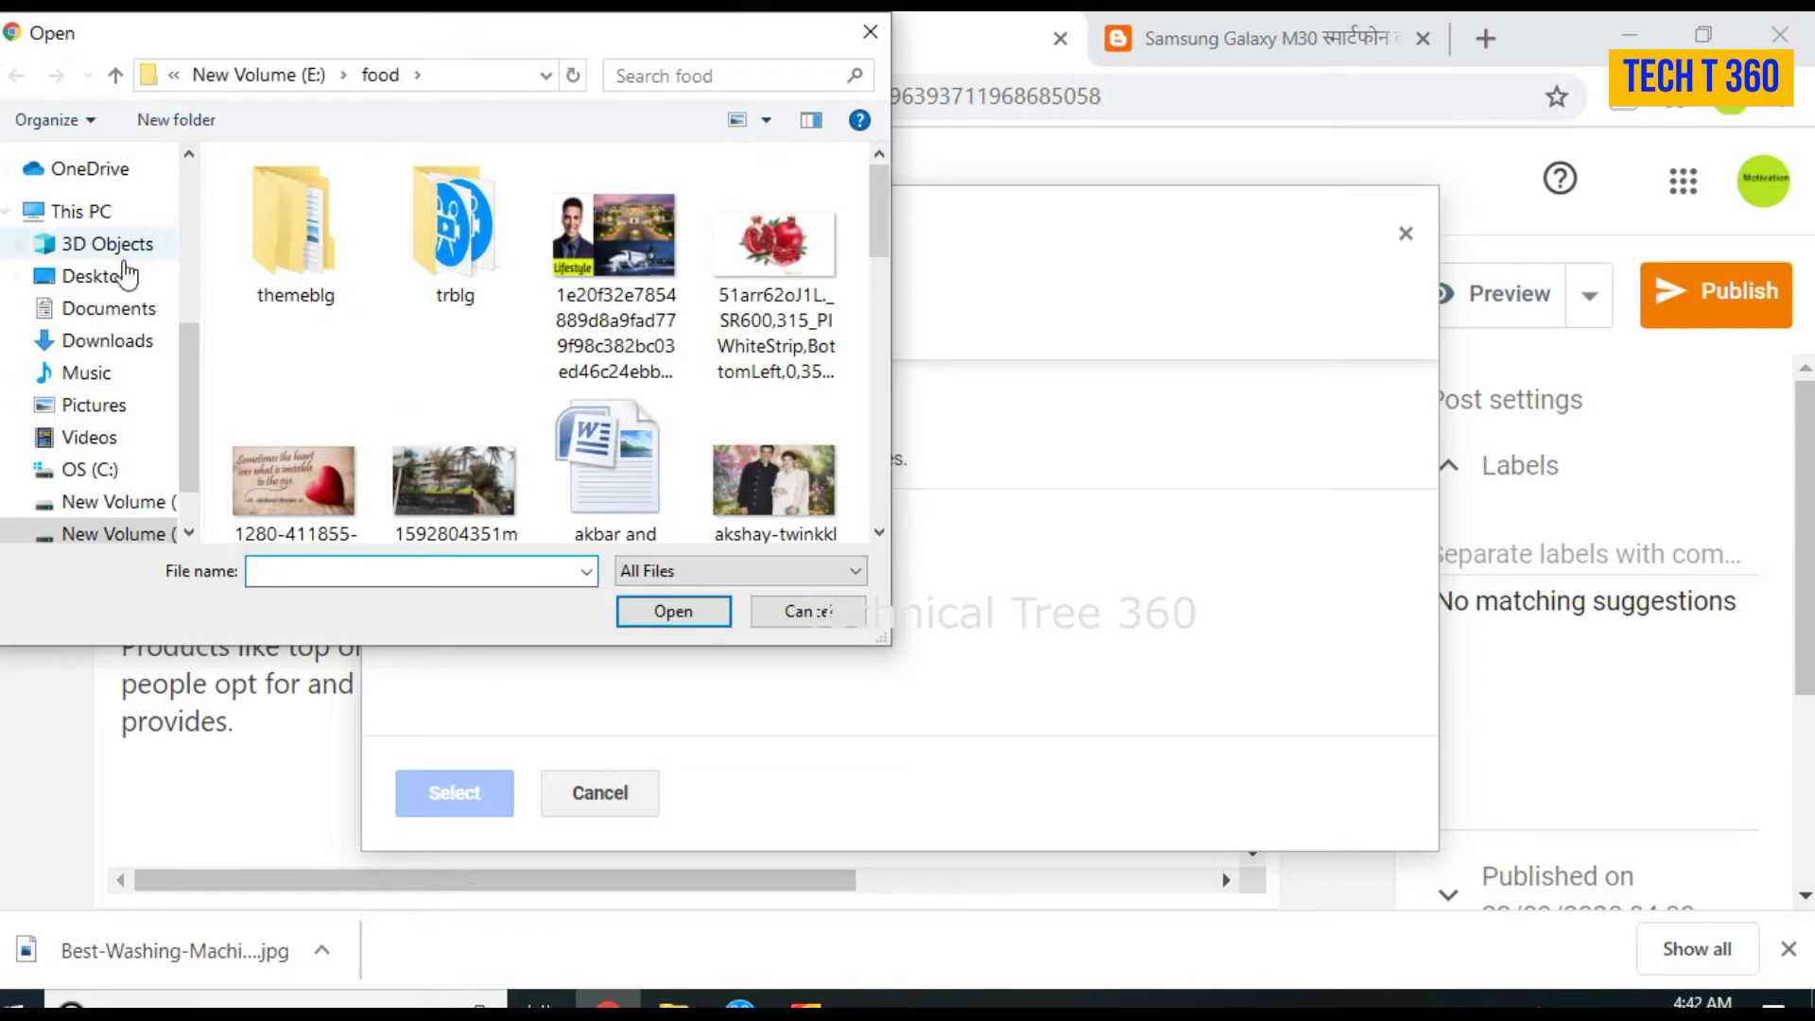
click(97, 276)
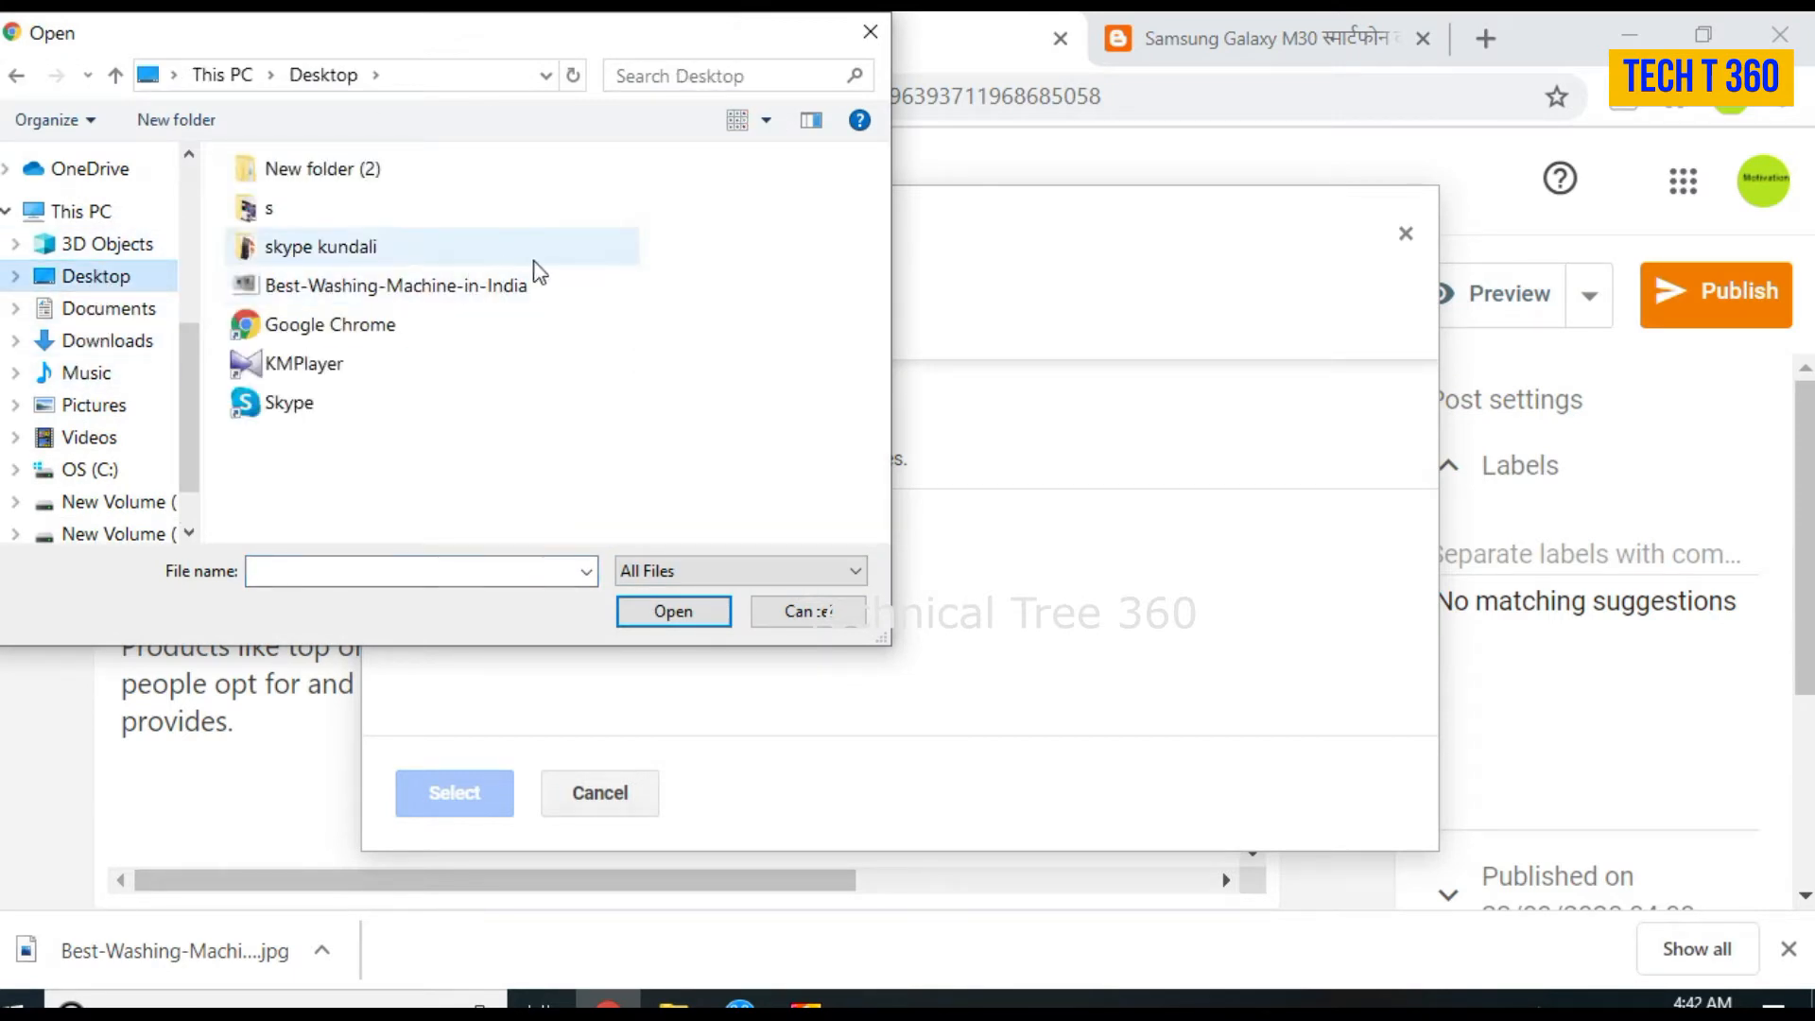
click(278, 288)
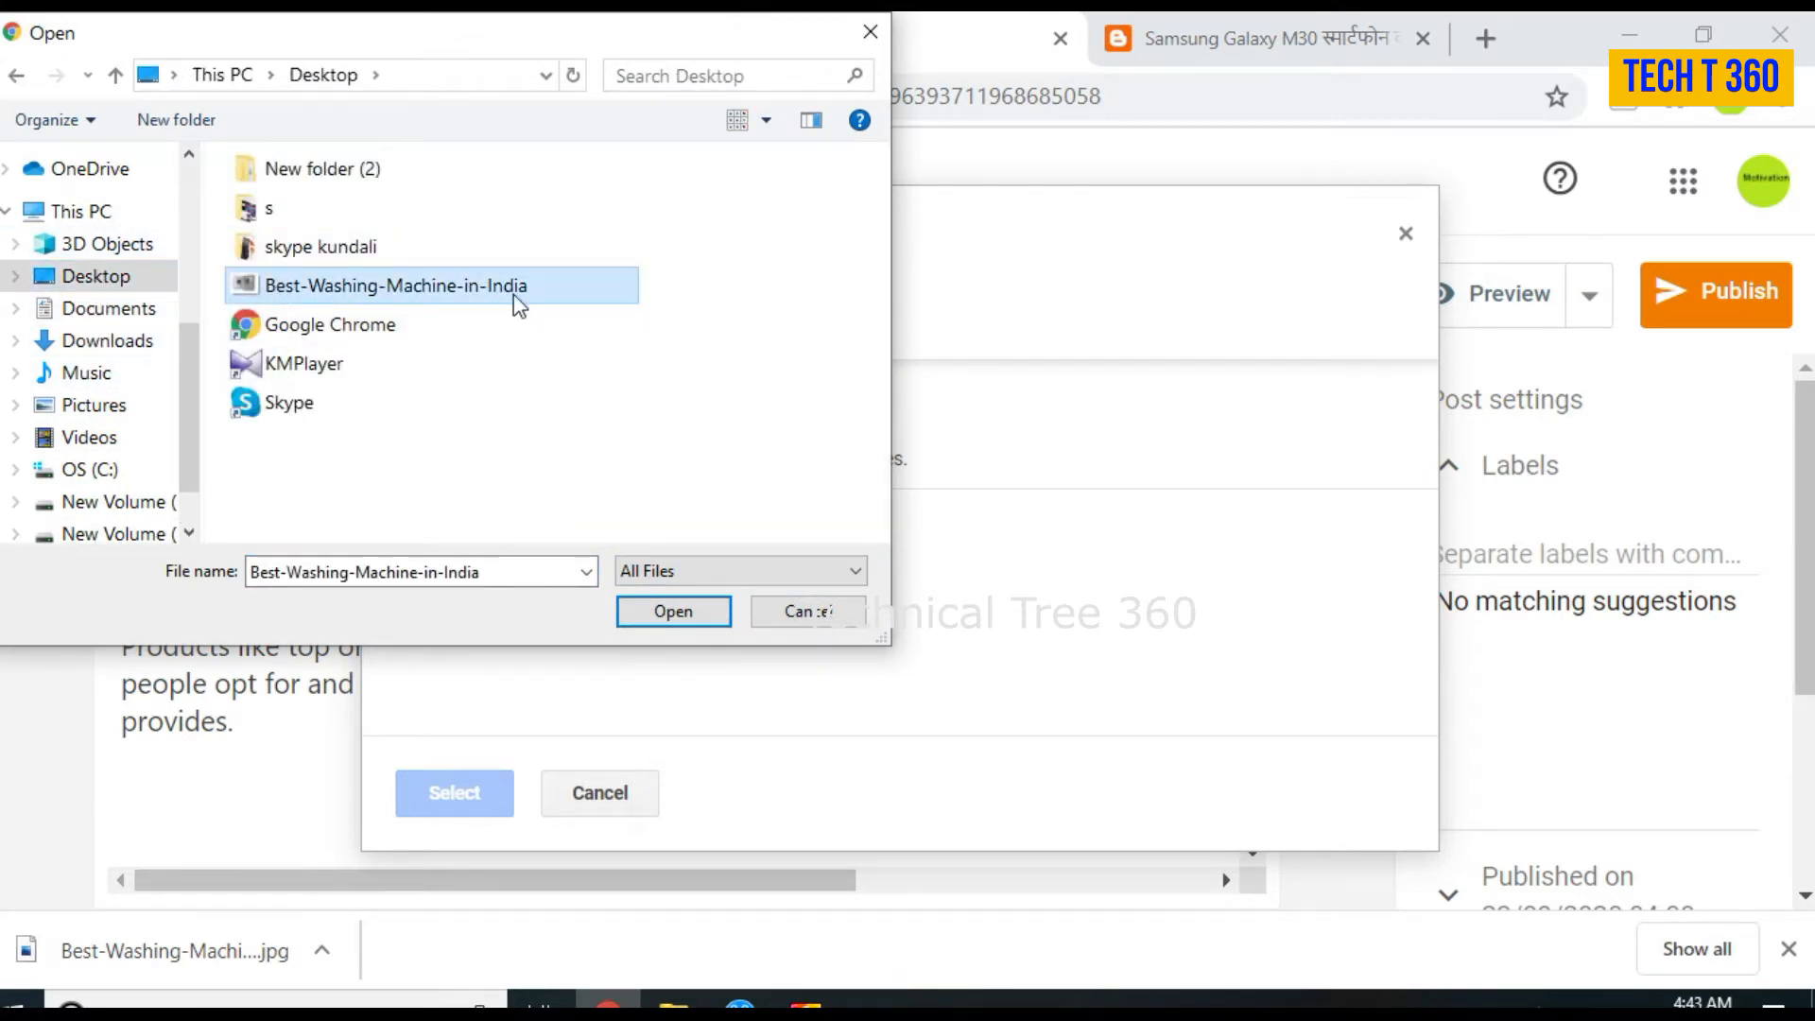
click(673, 611)
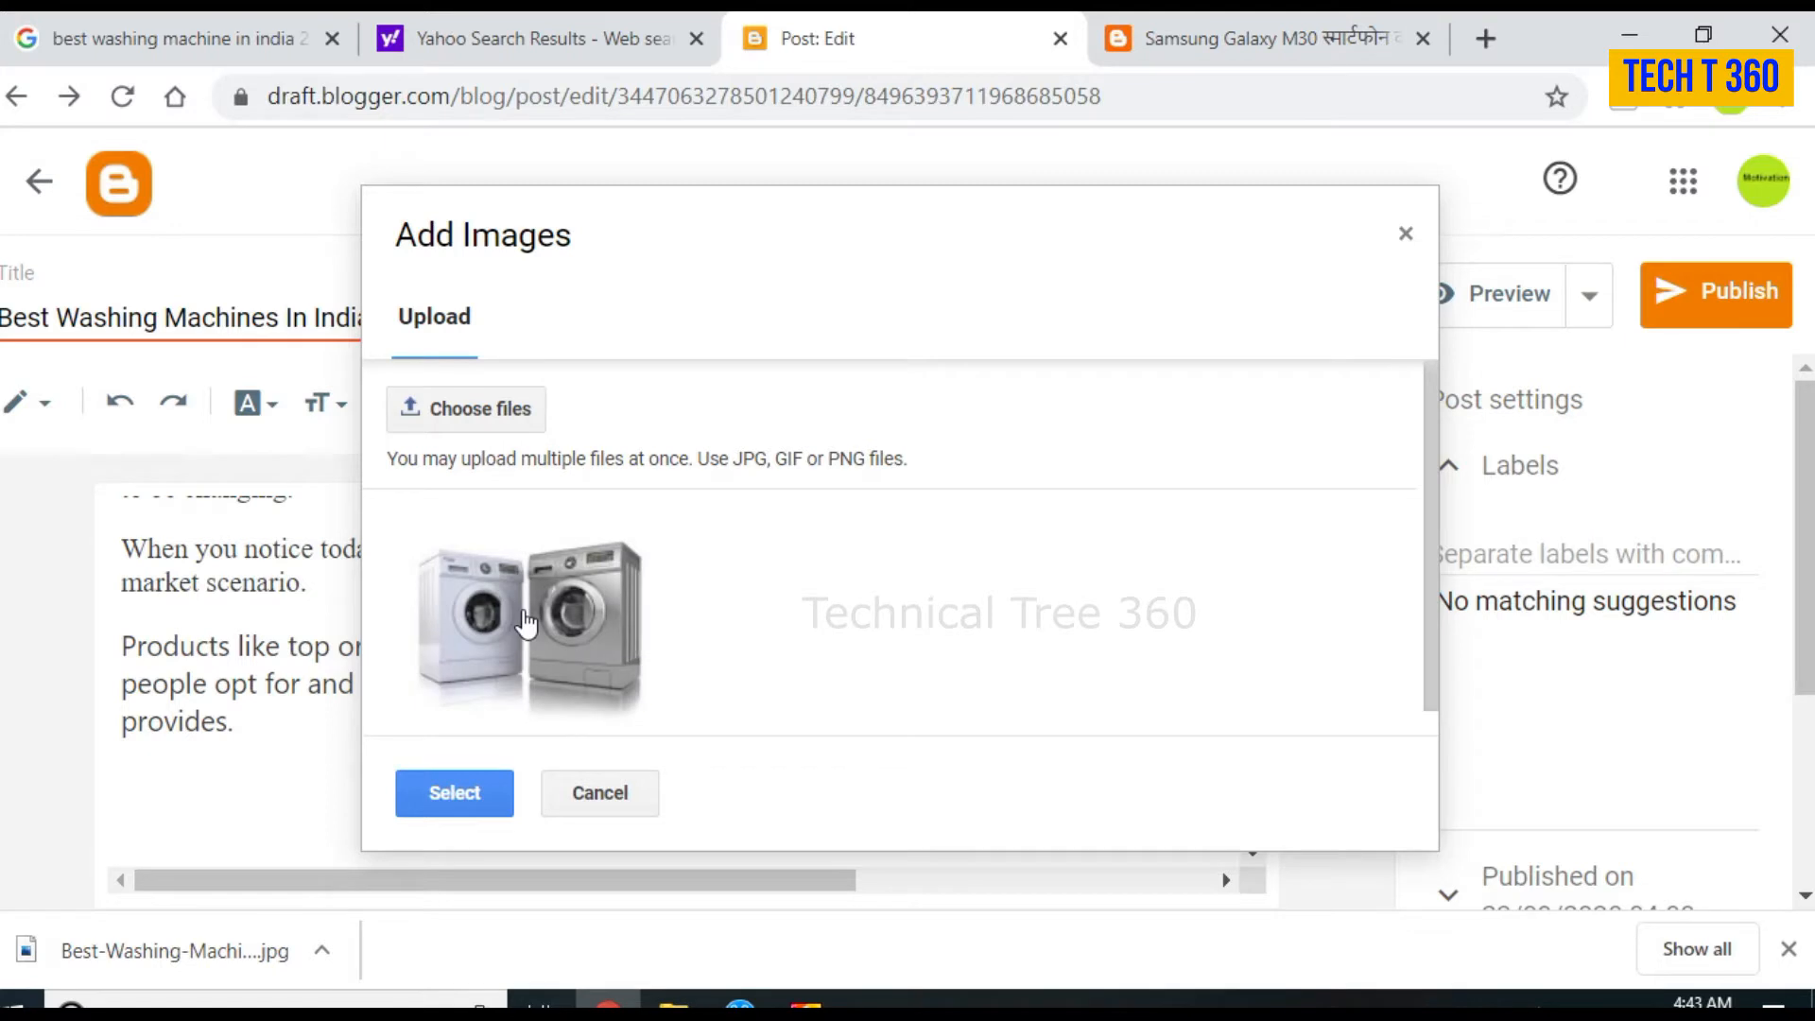
click(527, 624)
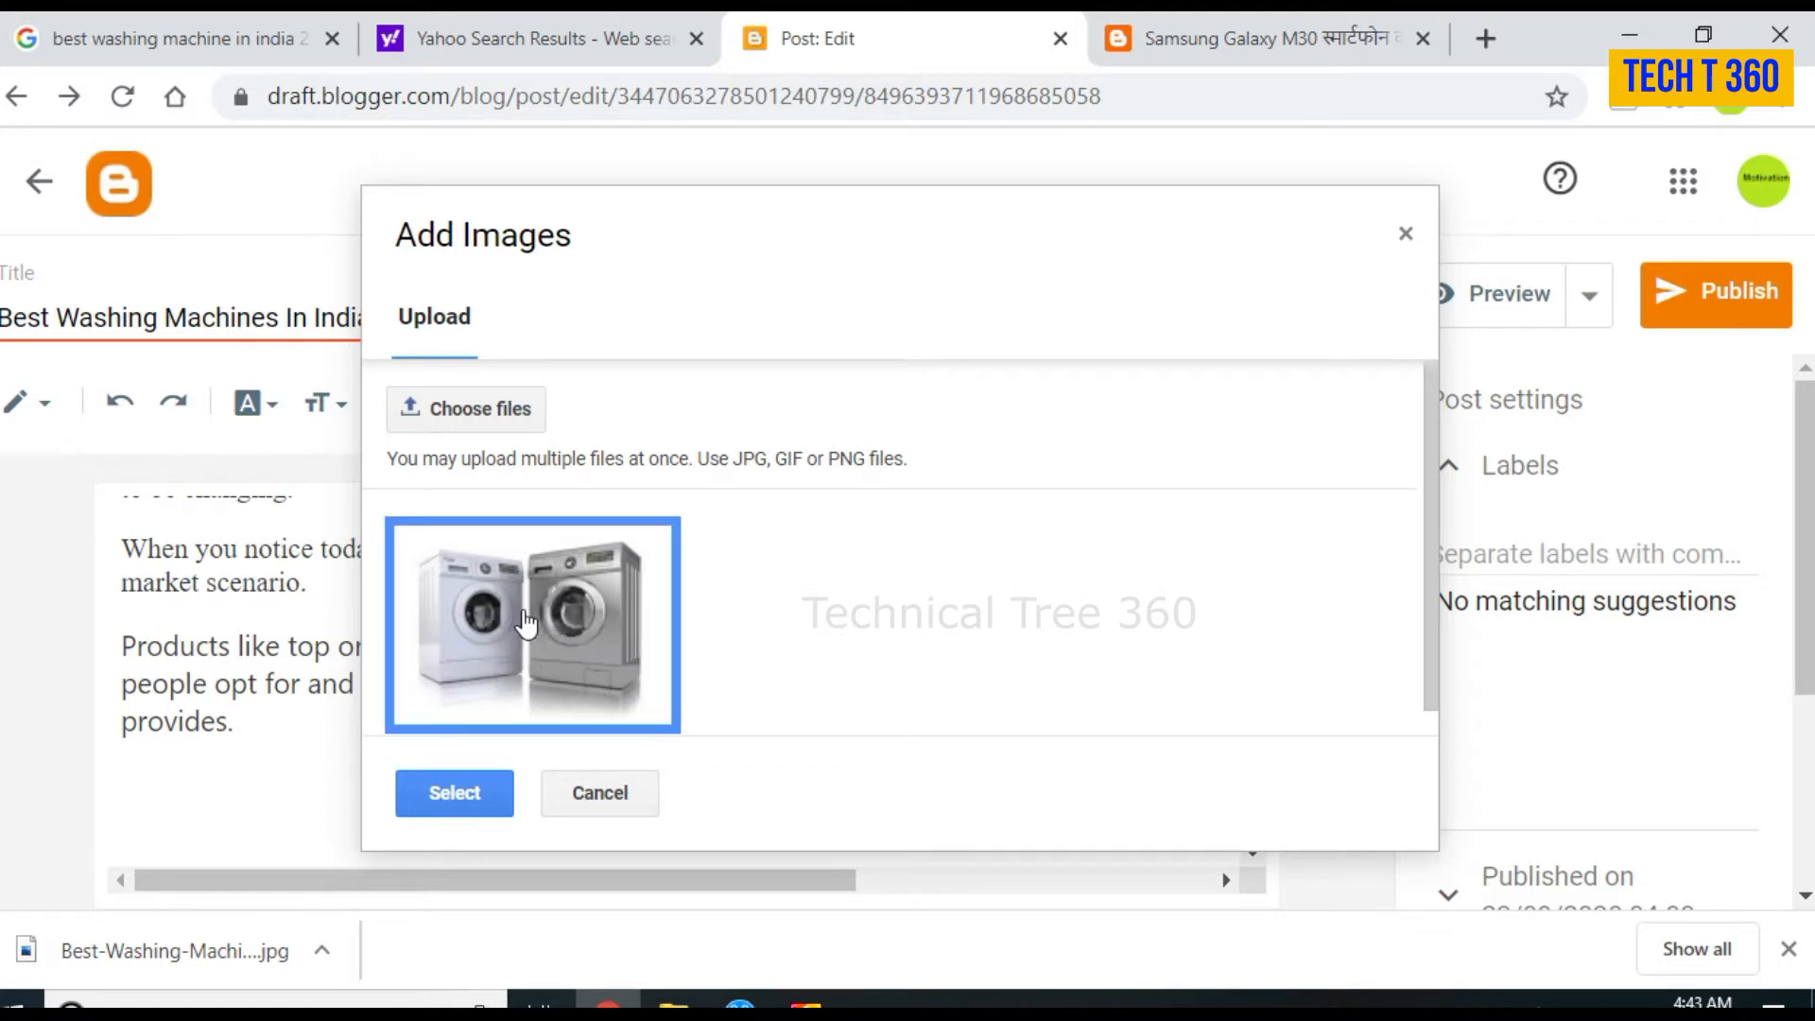
click(452, 796)
Step: Remove the hyperlink from the inserted washing machine image
click(1249, 855)
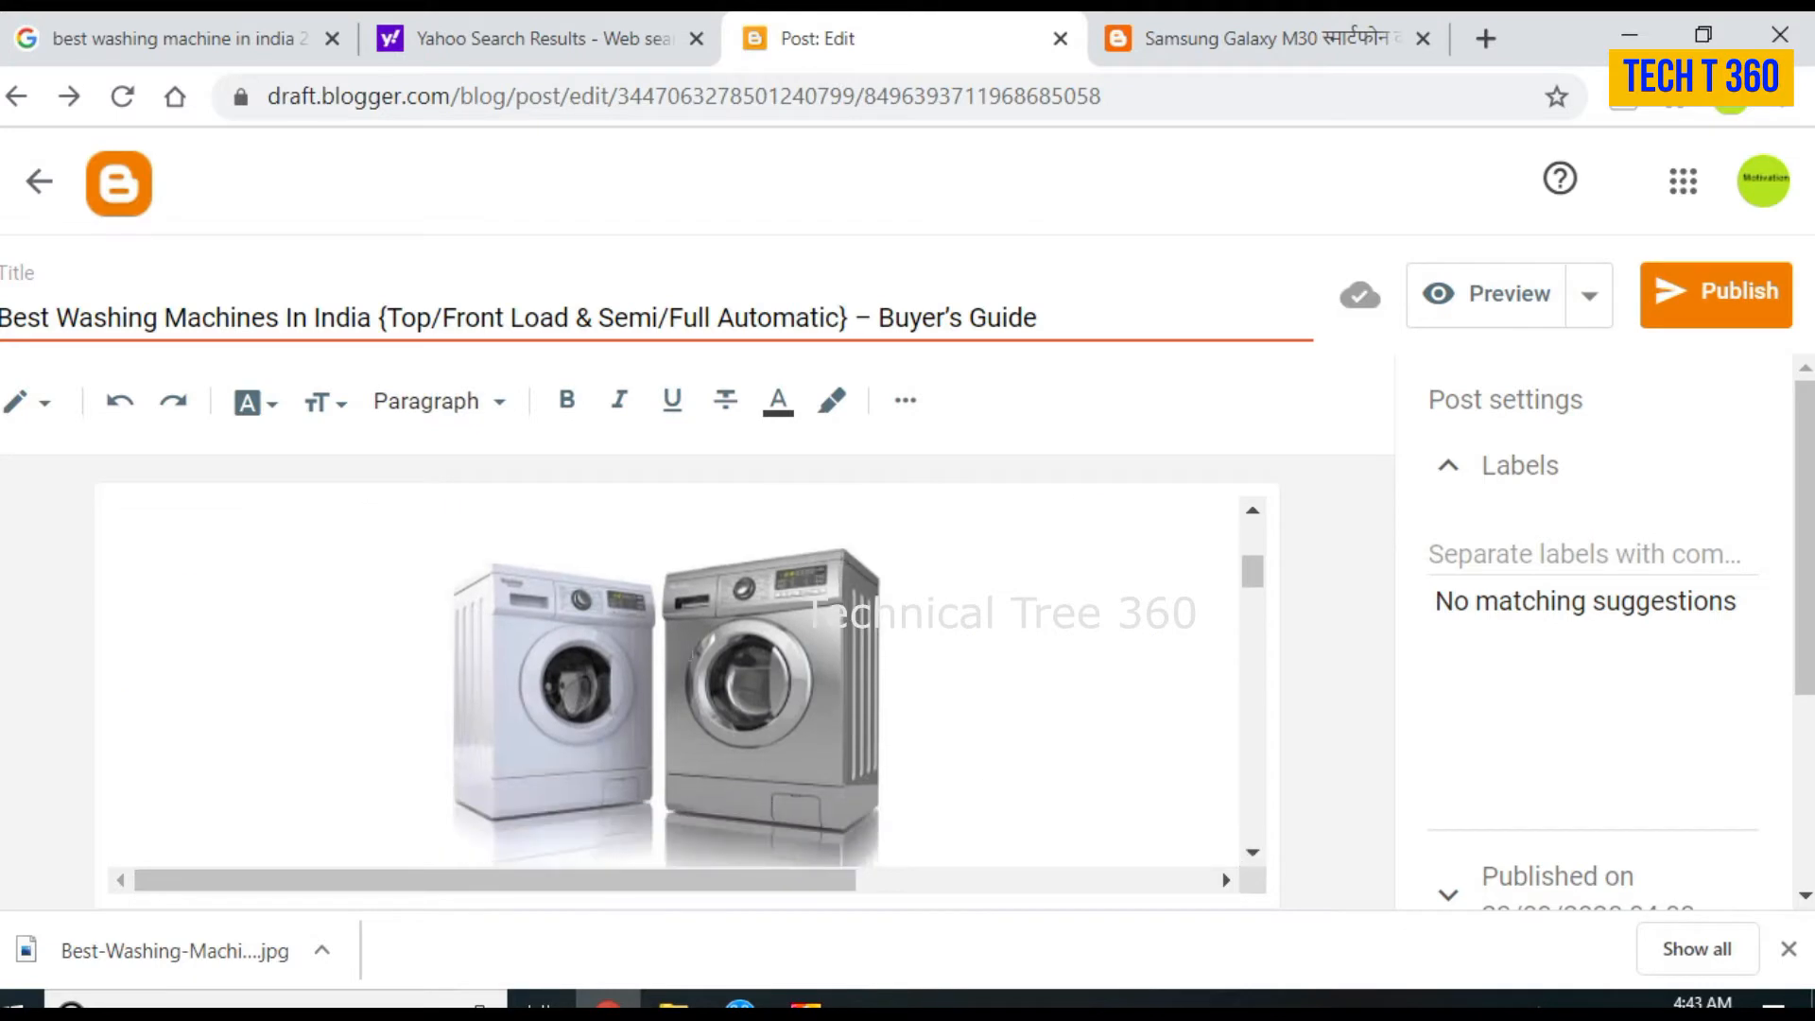
click(700, 676)
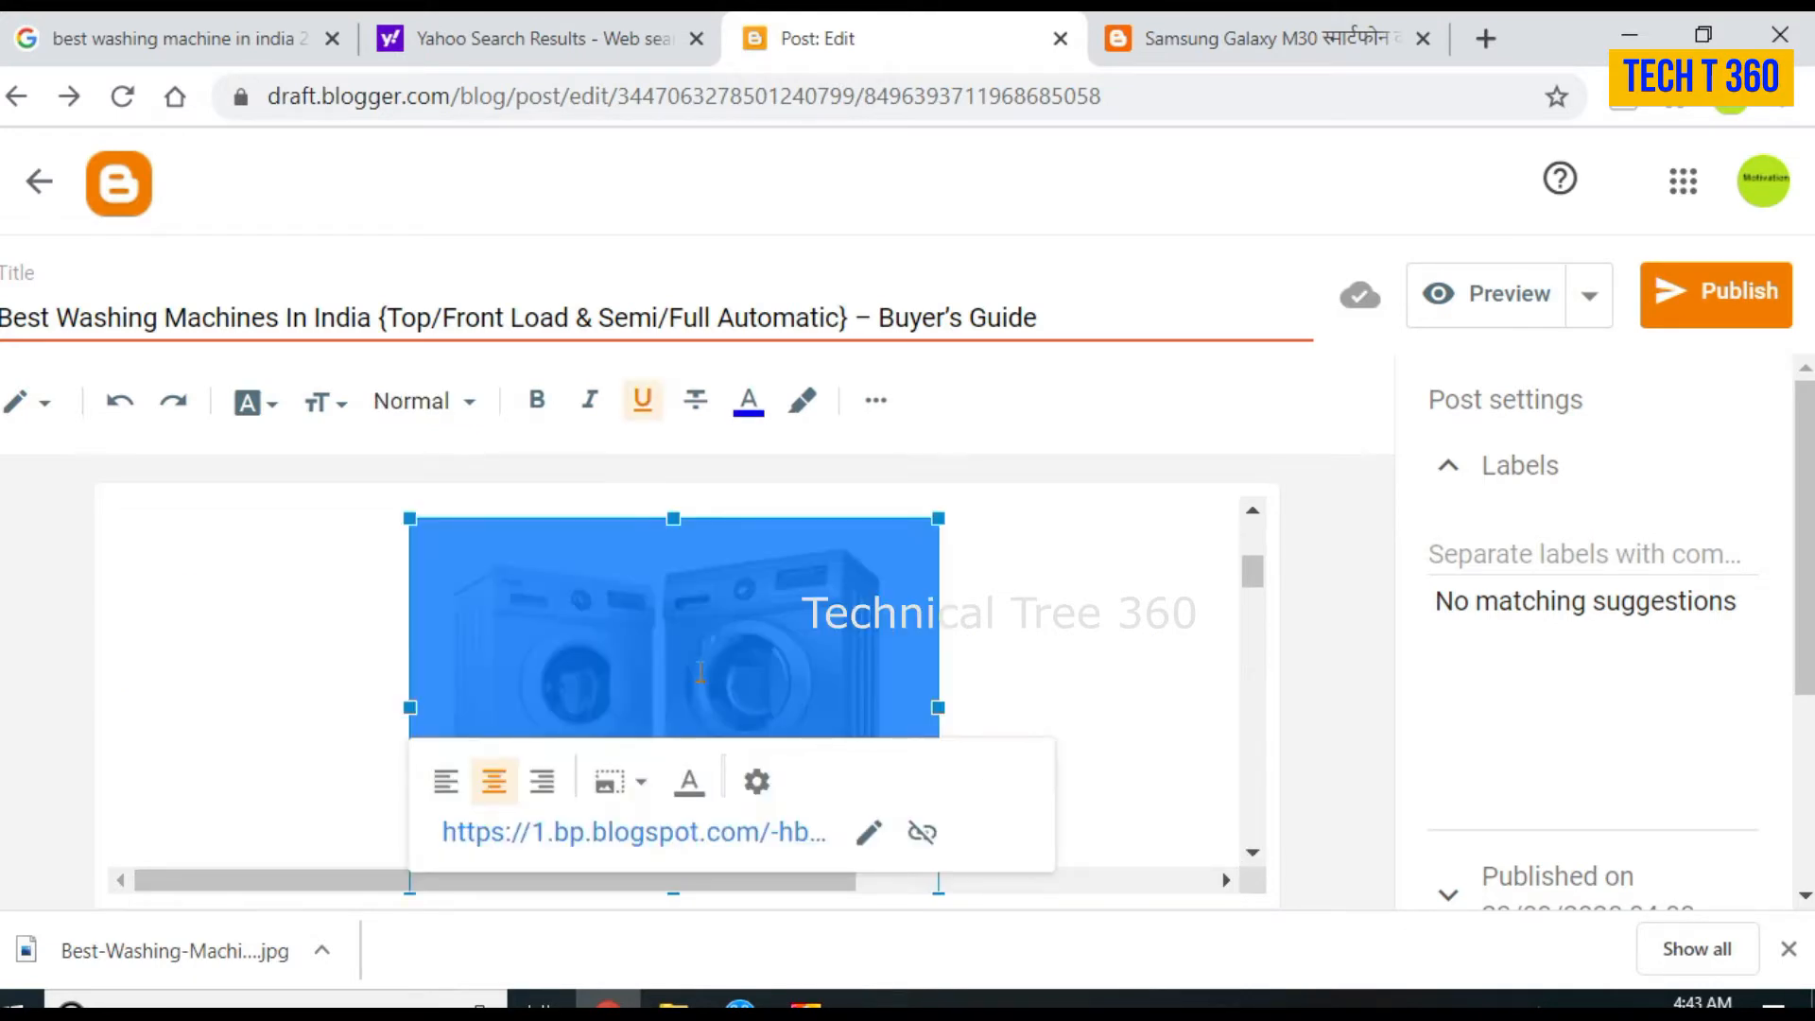
click(927, 841)
Step: Set the size of the inserted washing machine image to Large
click(696, 693)
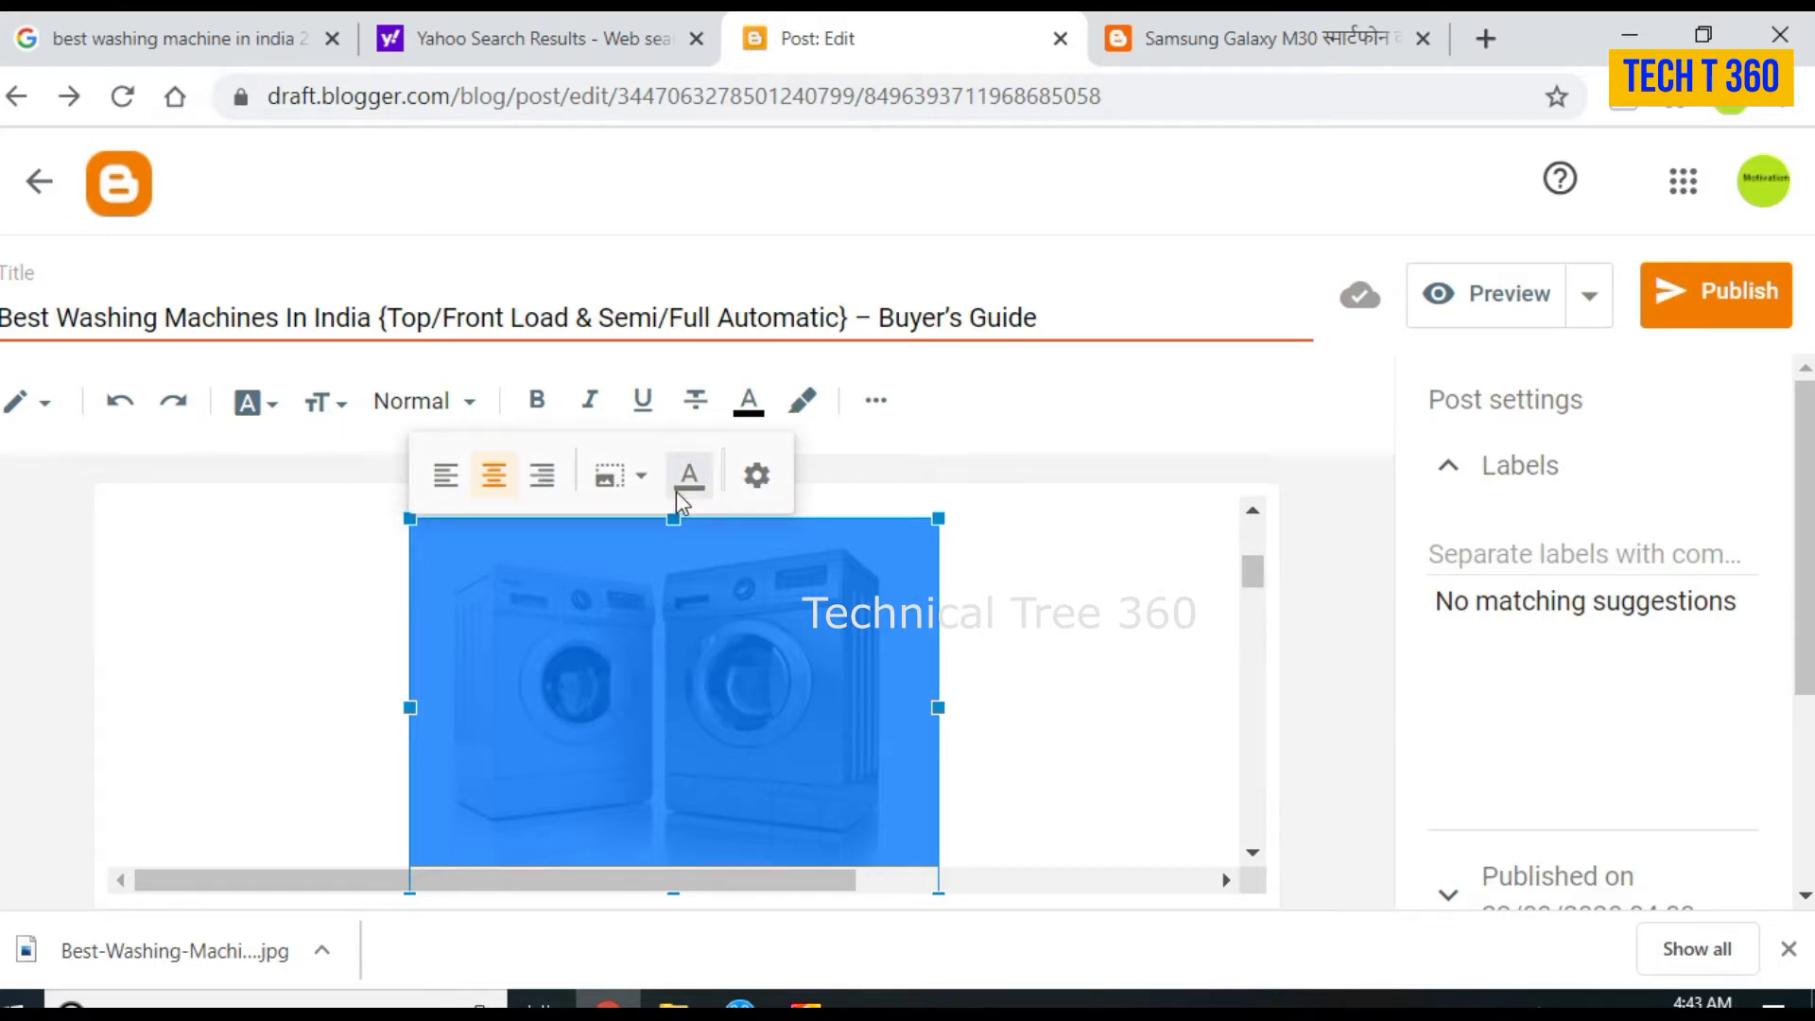
click(640, 480)
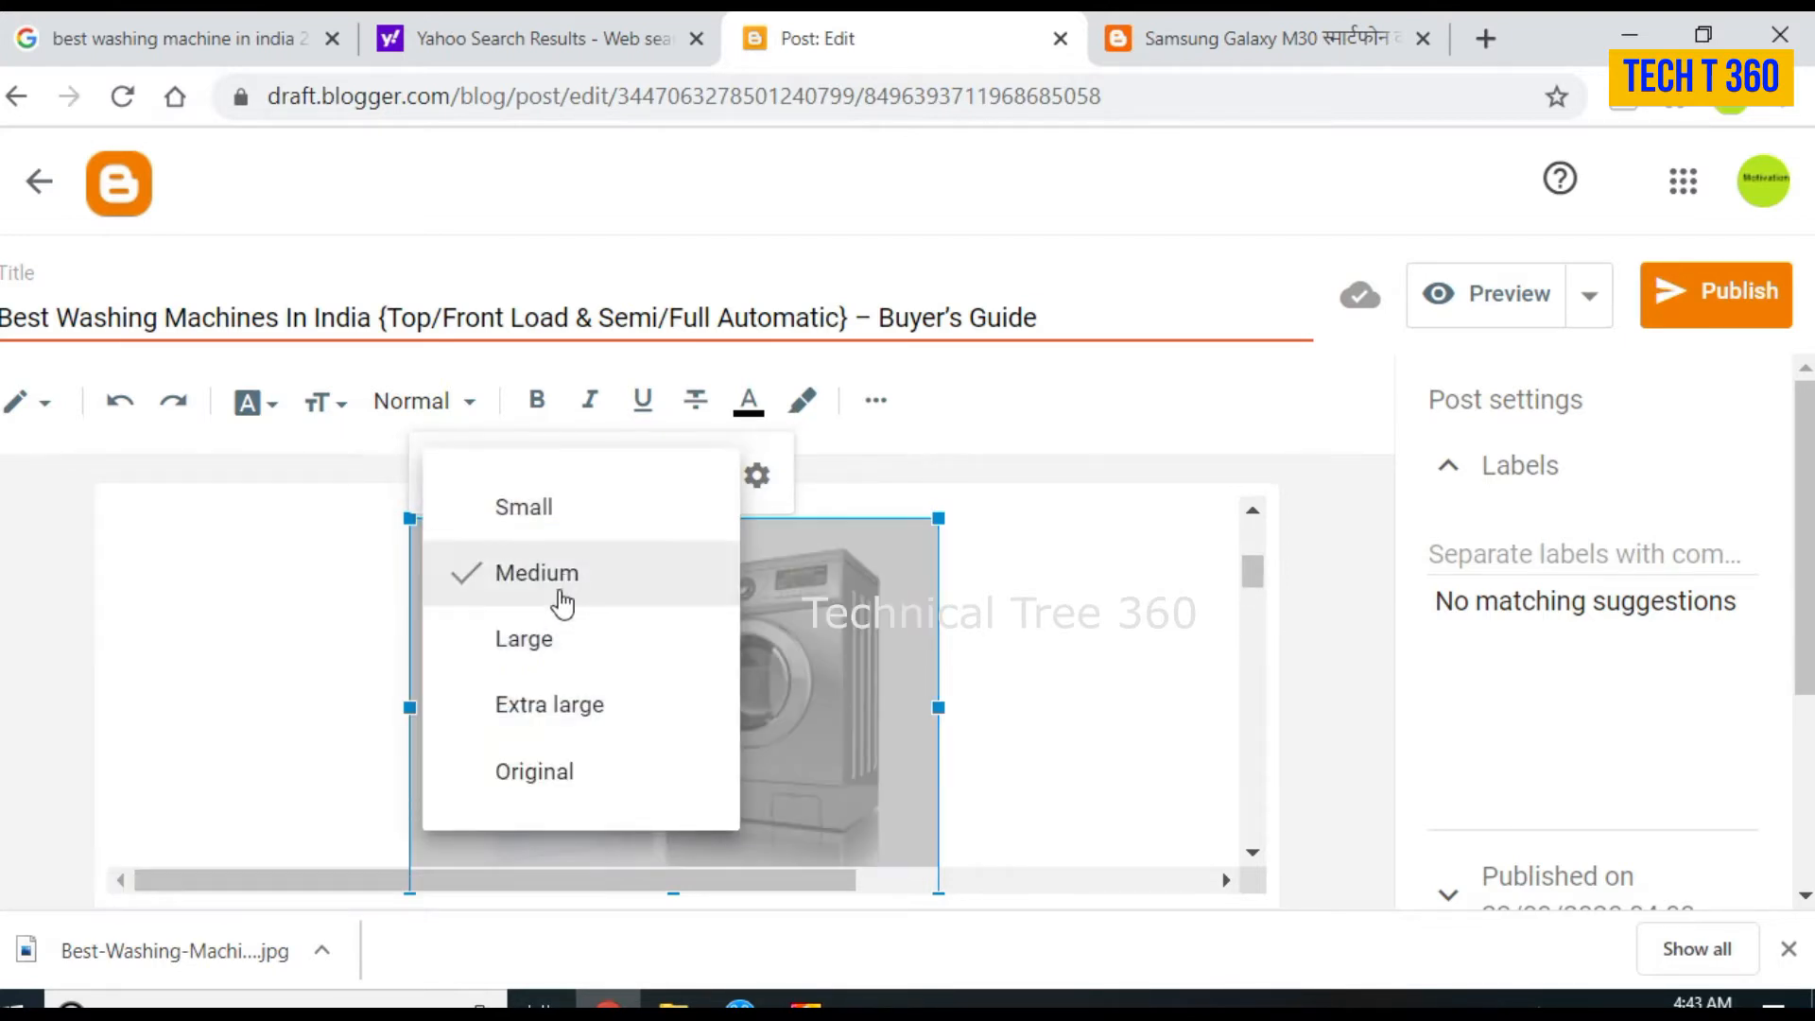
click(529, 654)
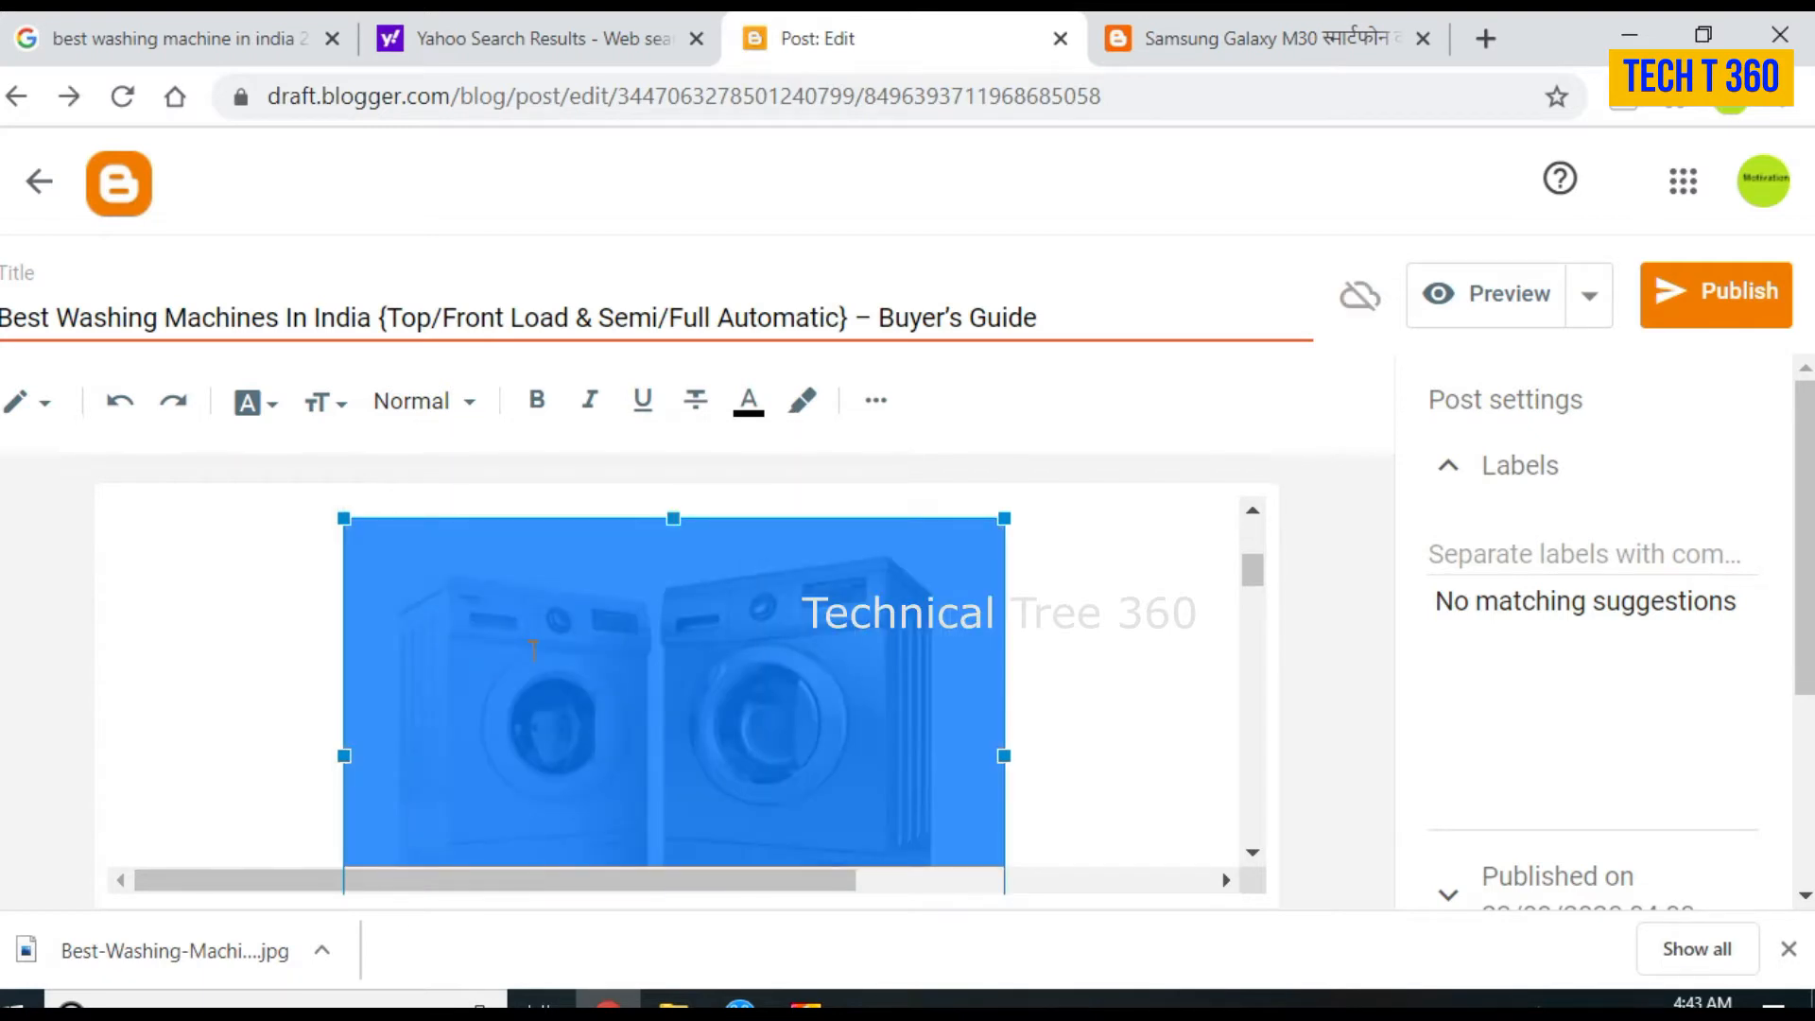
click(1070, 565)
click(1252, 511)
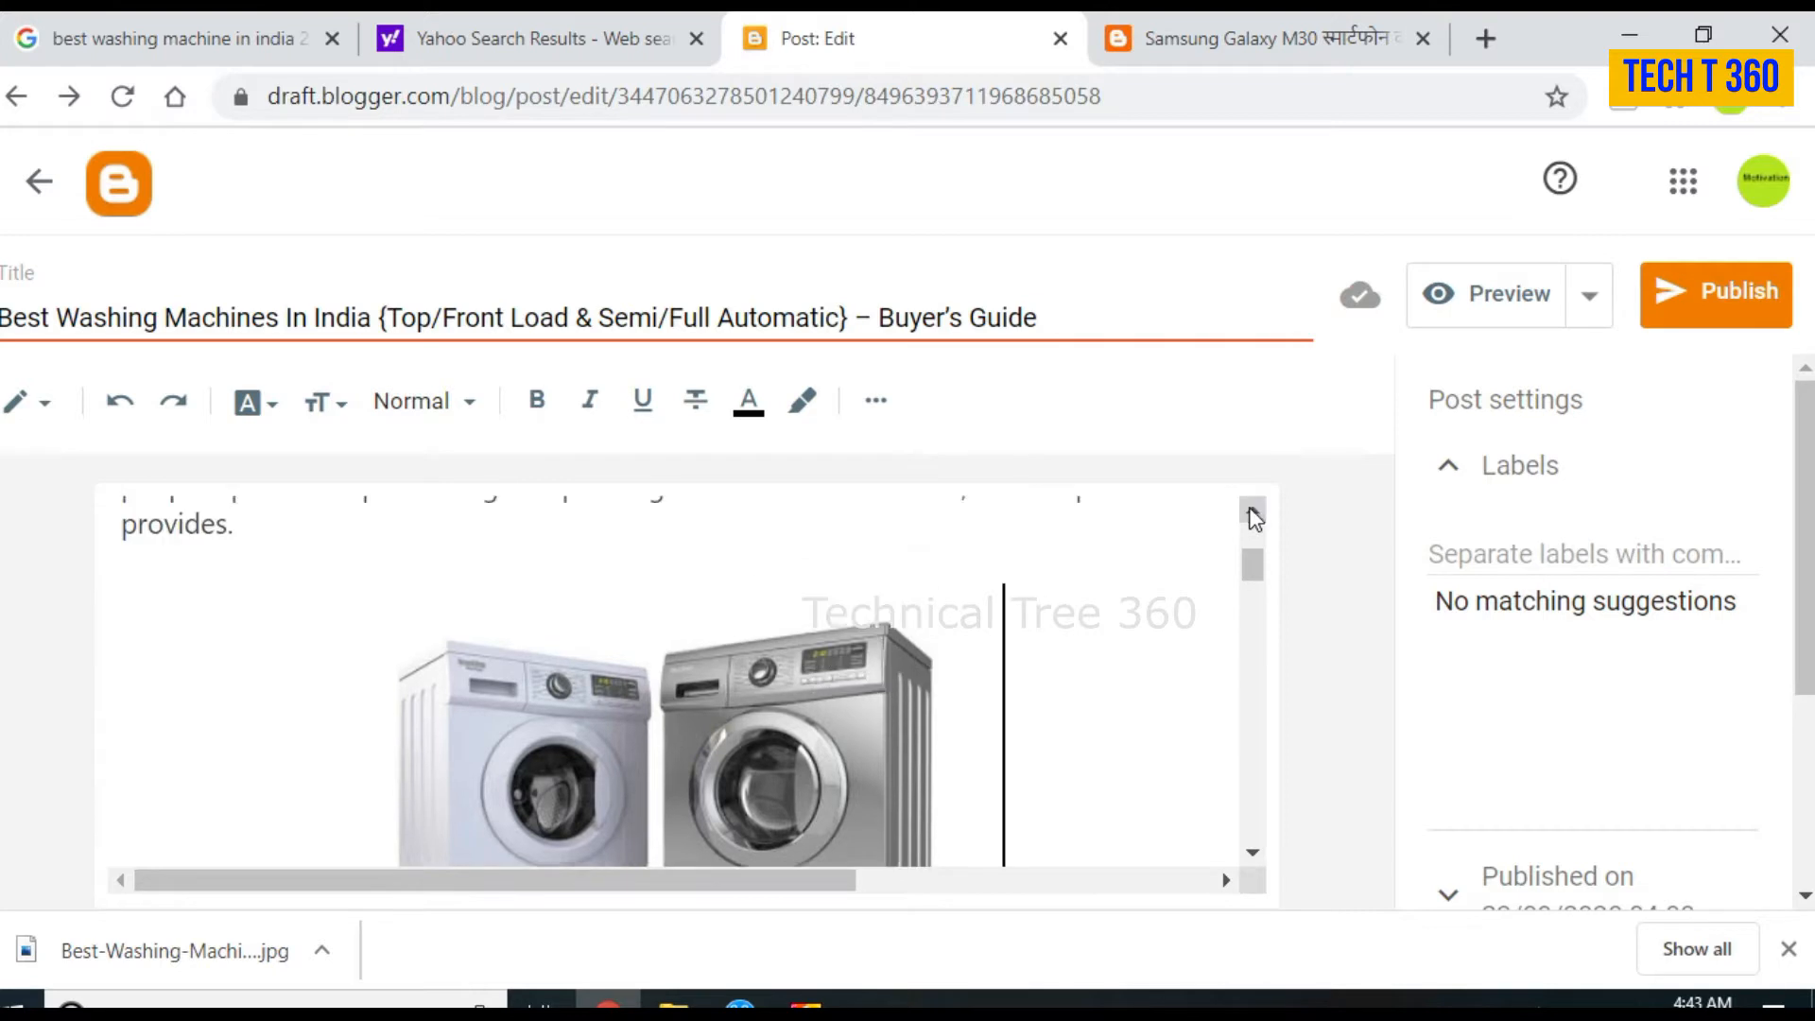
click(1253, 856)
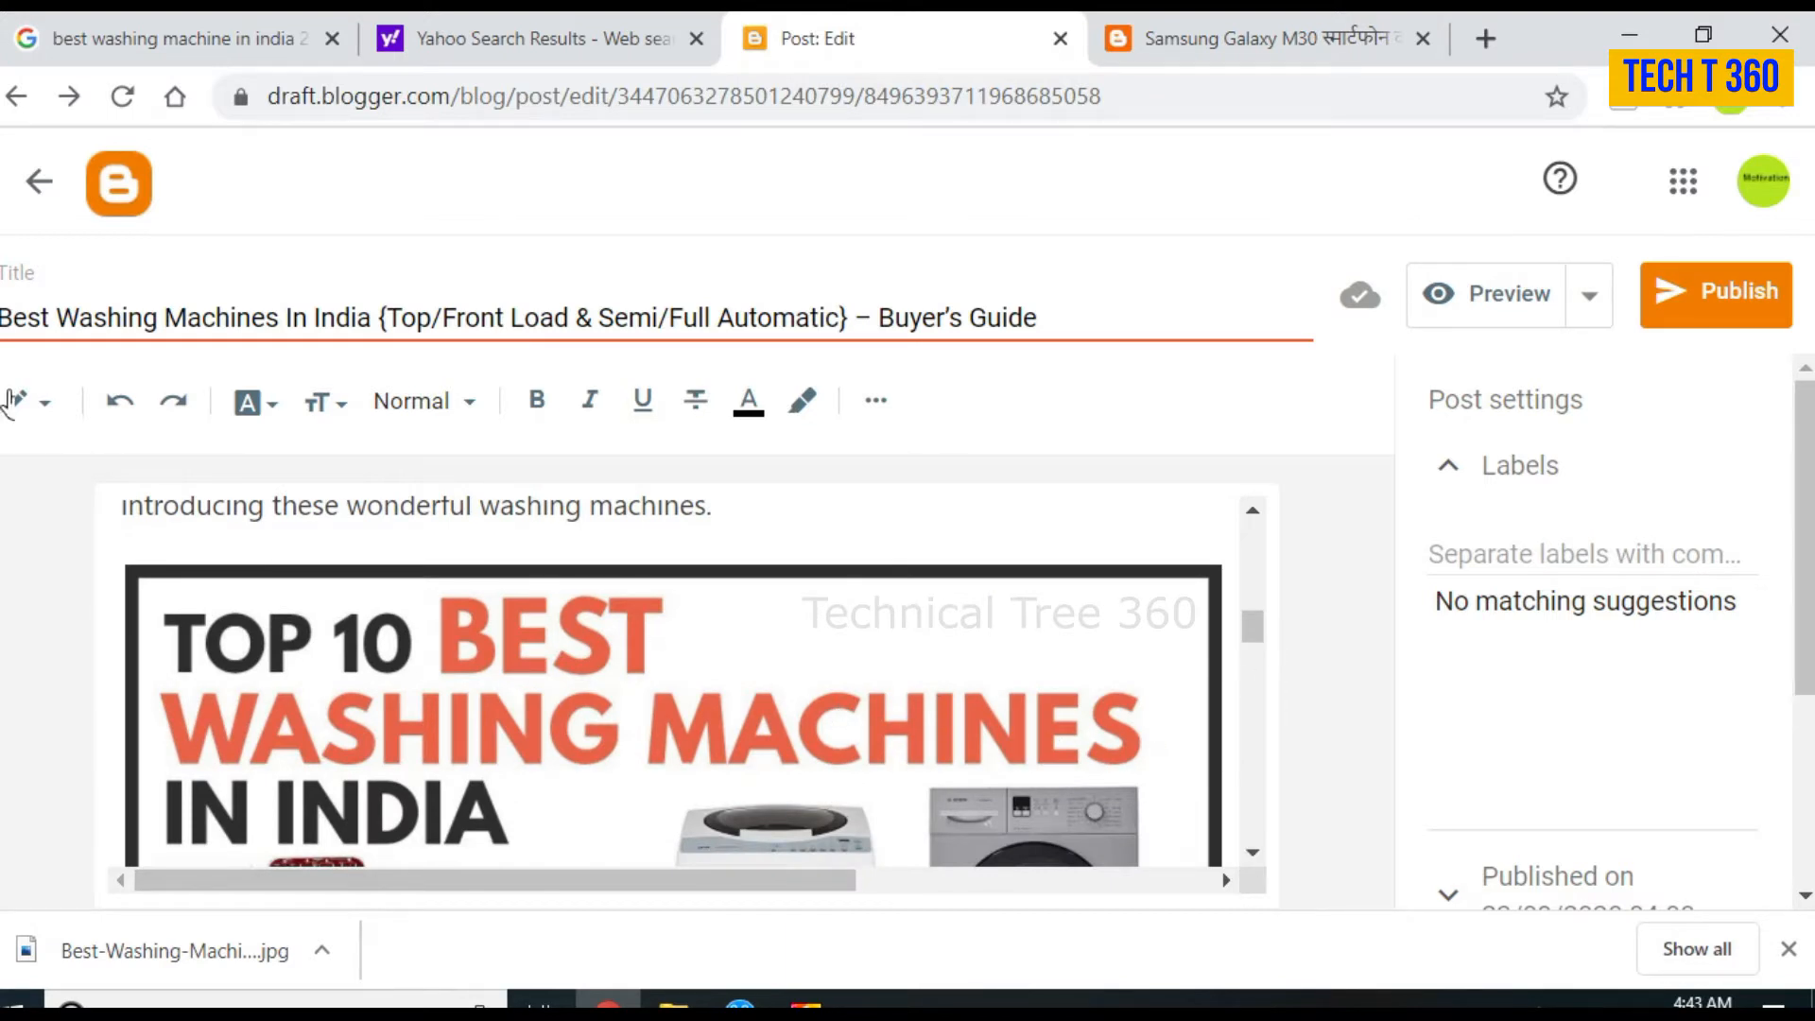
click(874, 403)
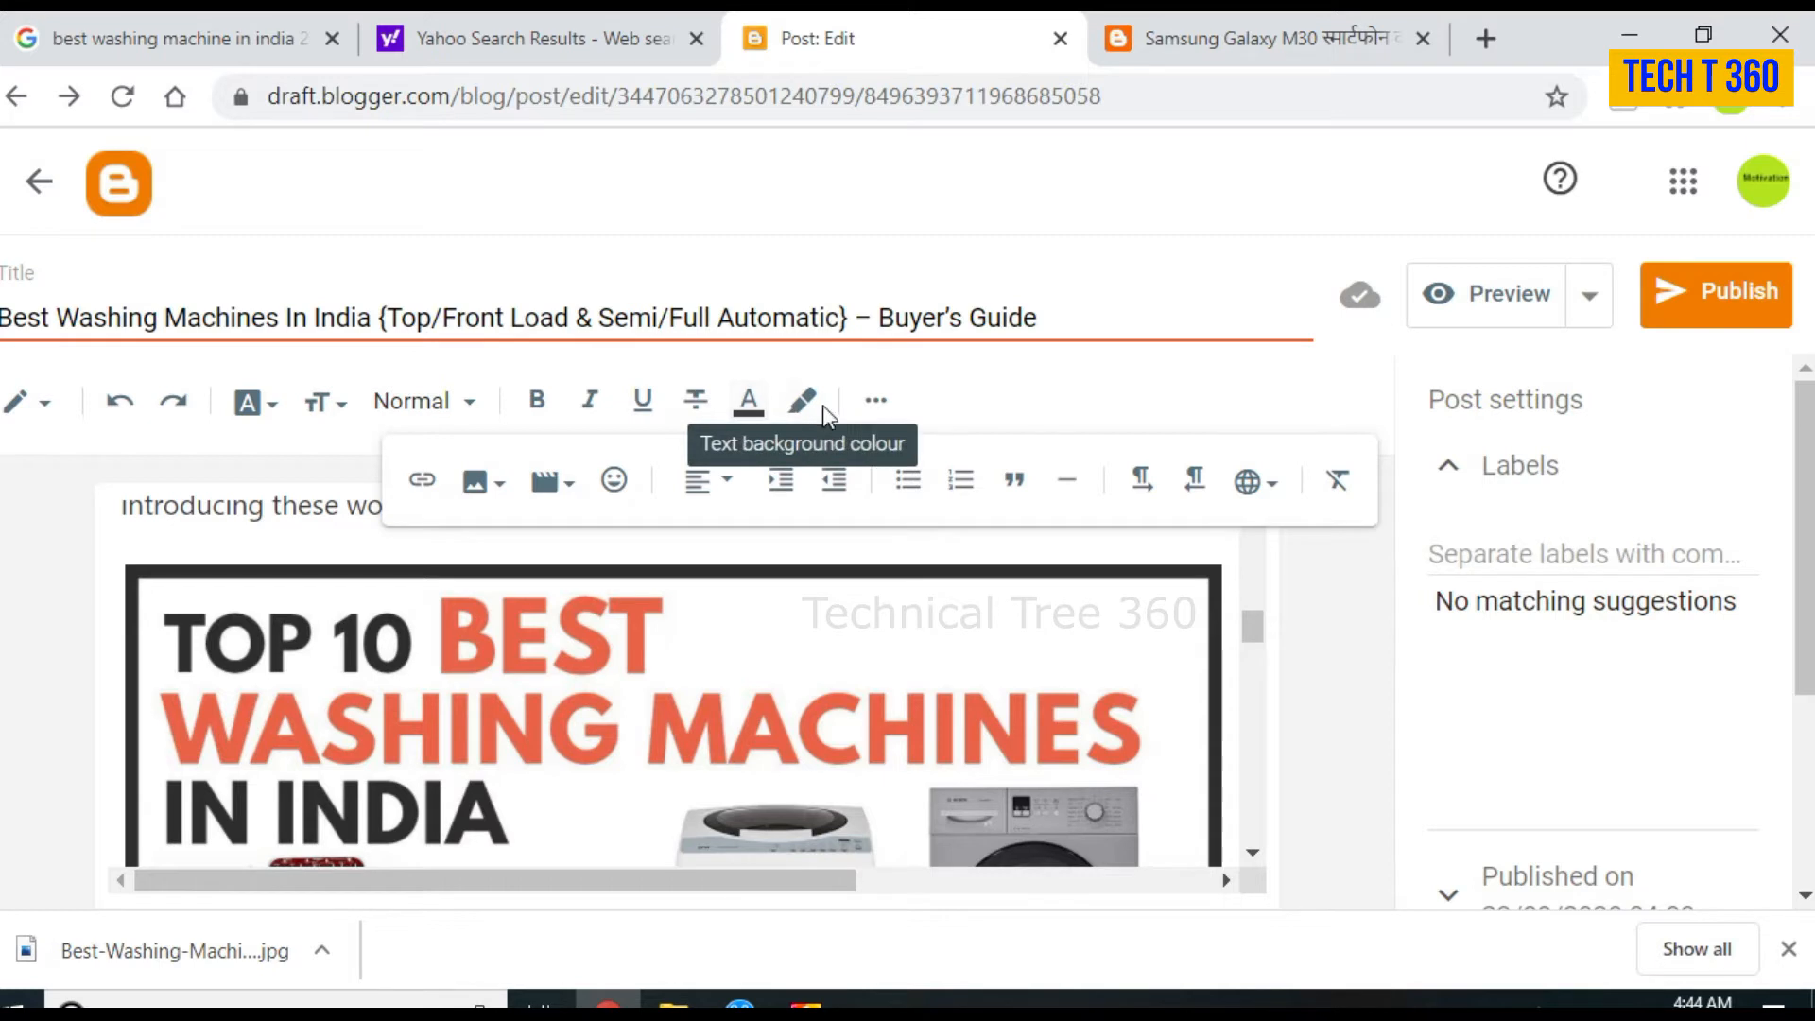
click(876, 400)
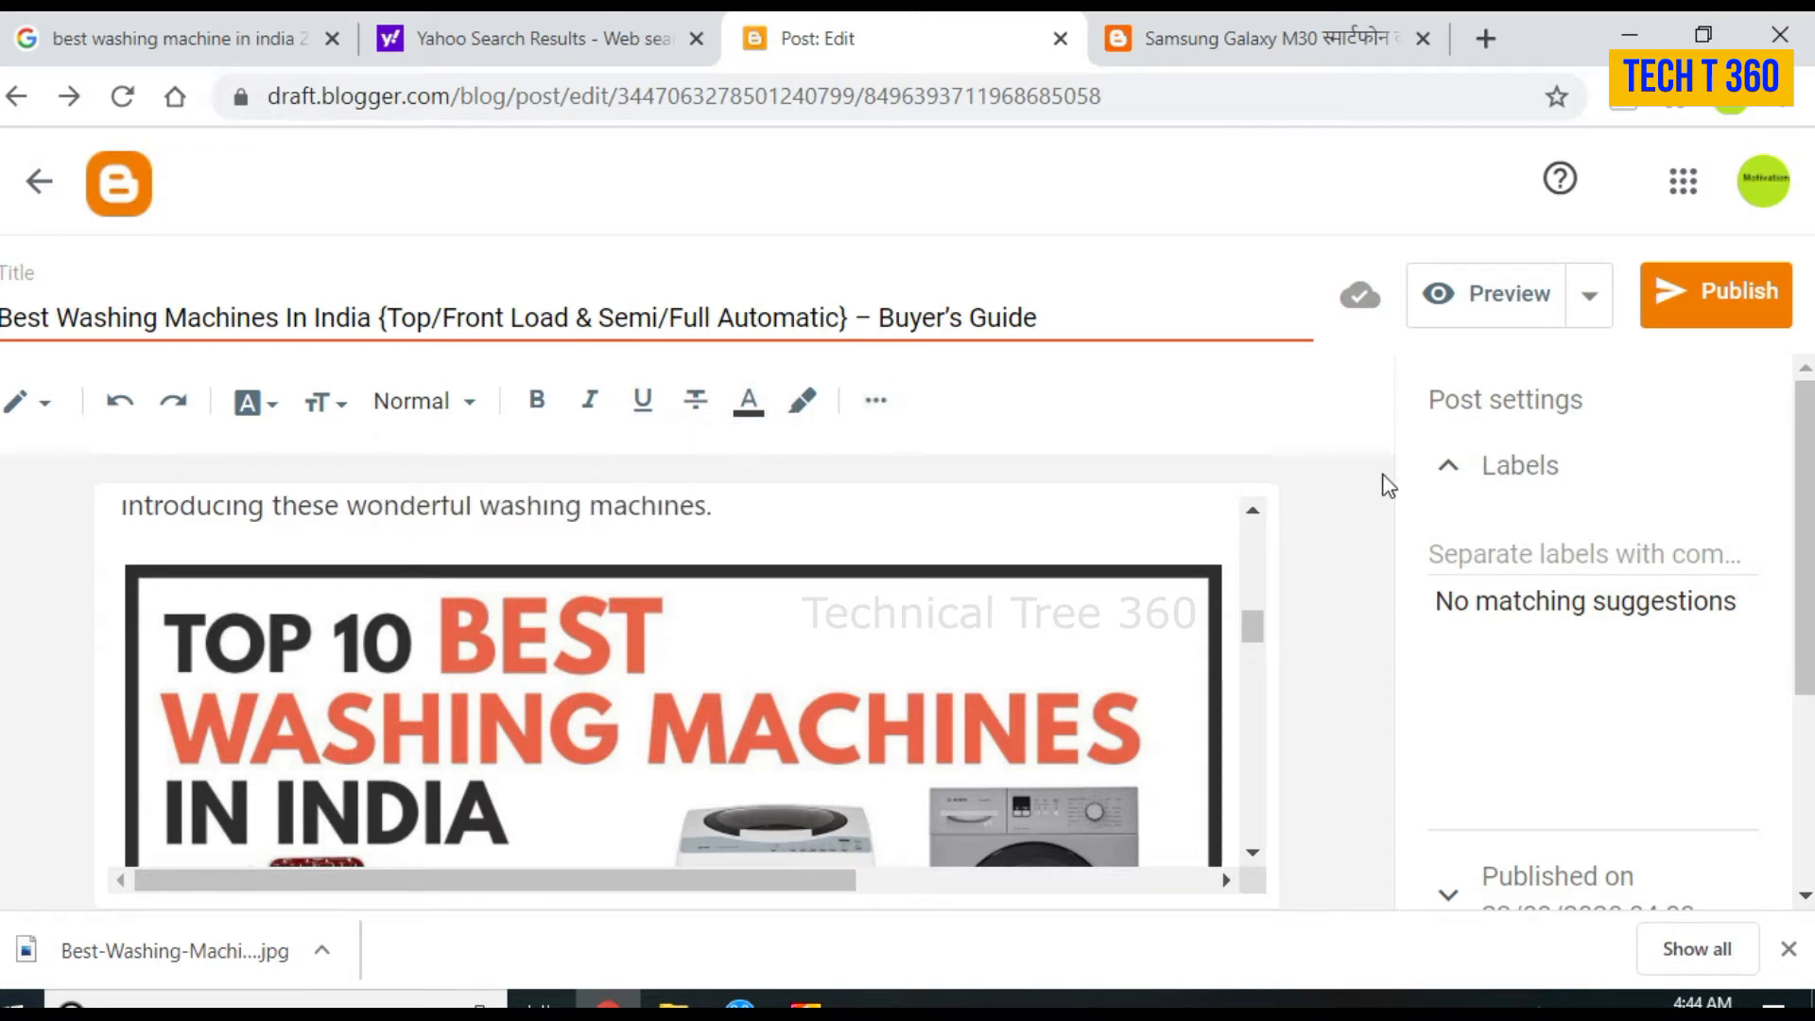
Step: Select the text "best washing machines" in the third paragraph and open the link settings for it
click(1252, 512)
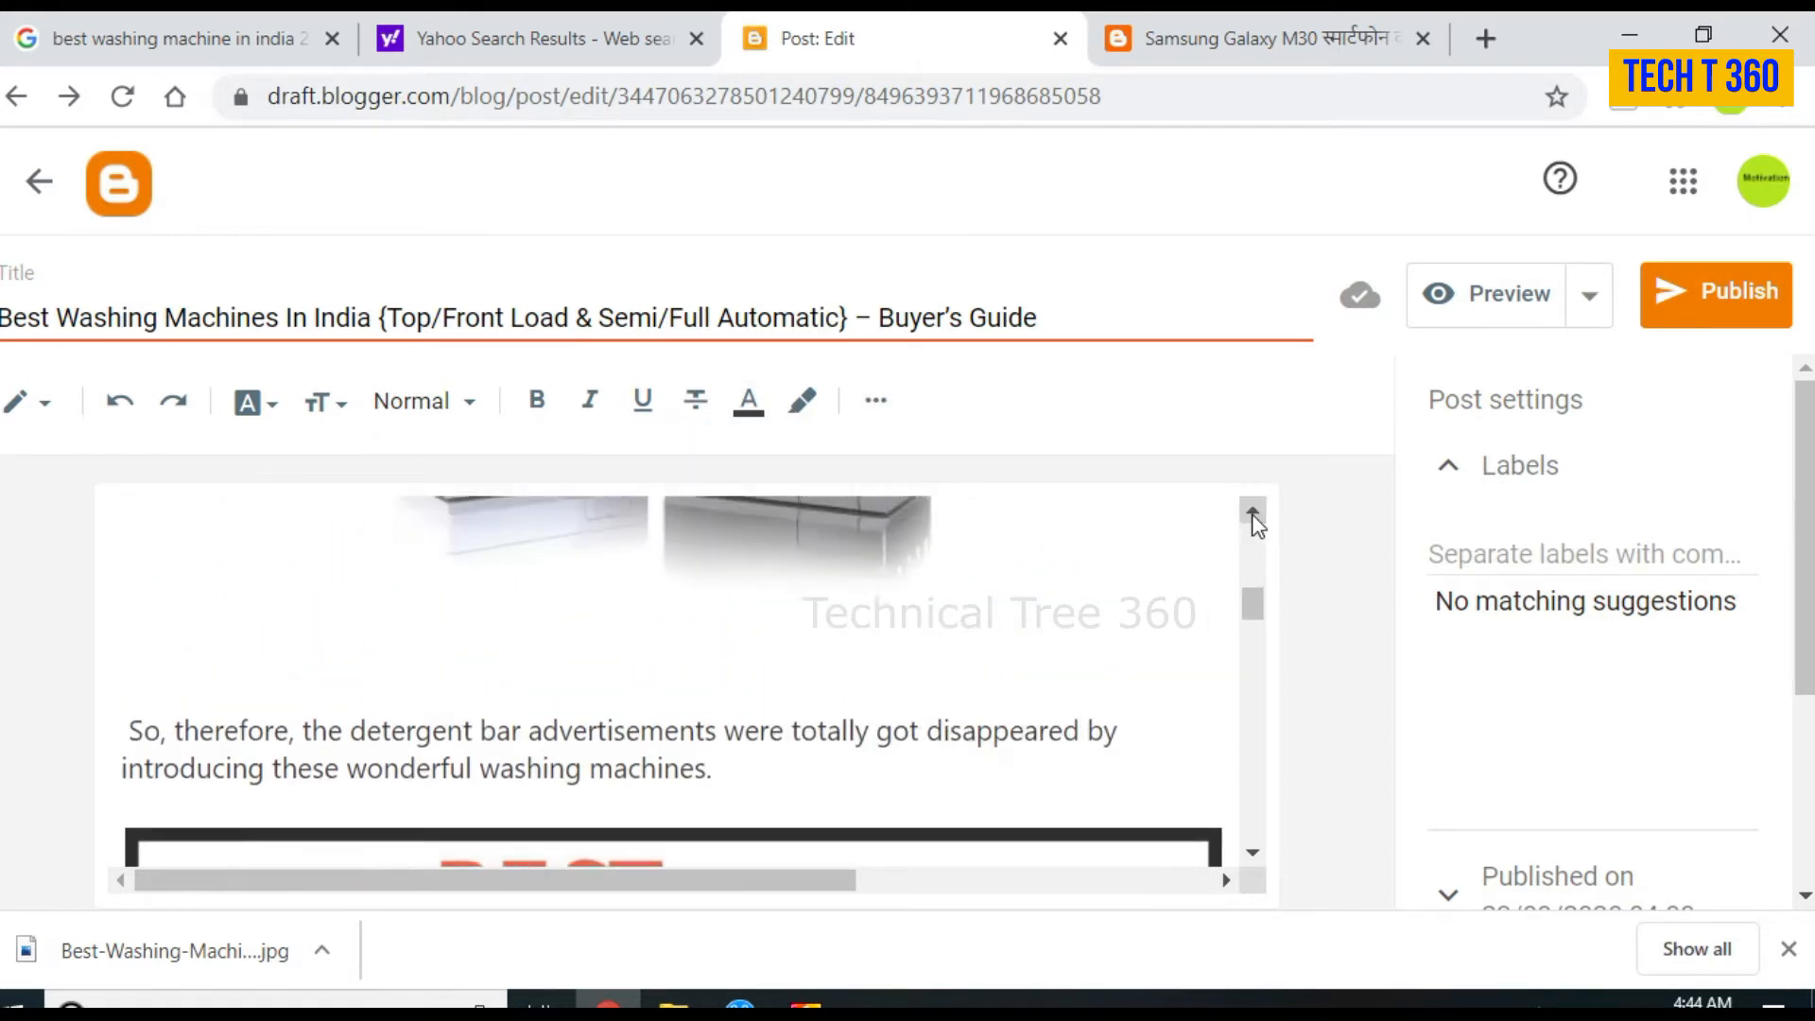
click(1252, 512)
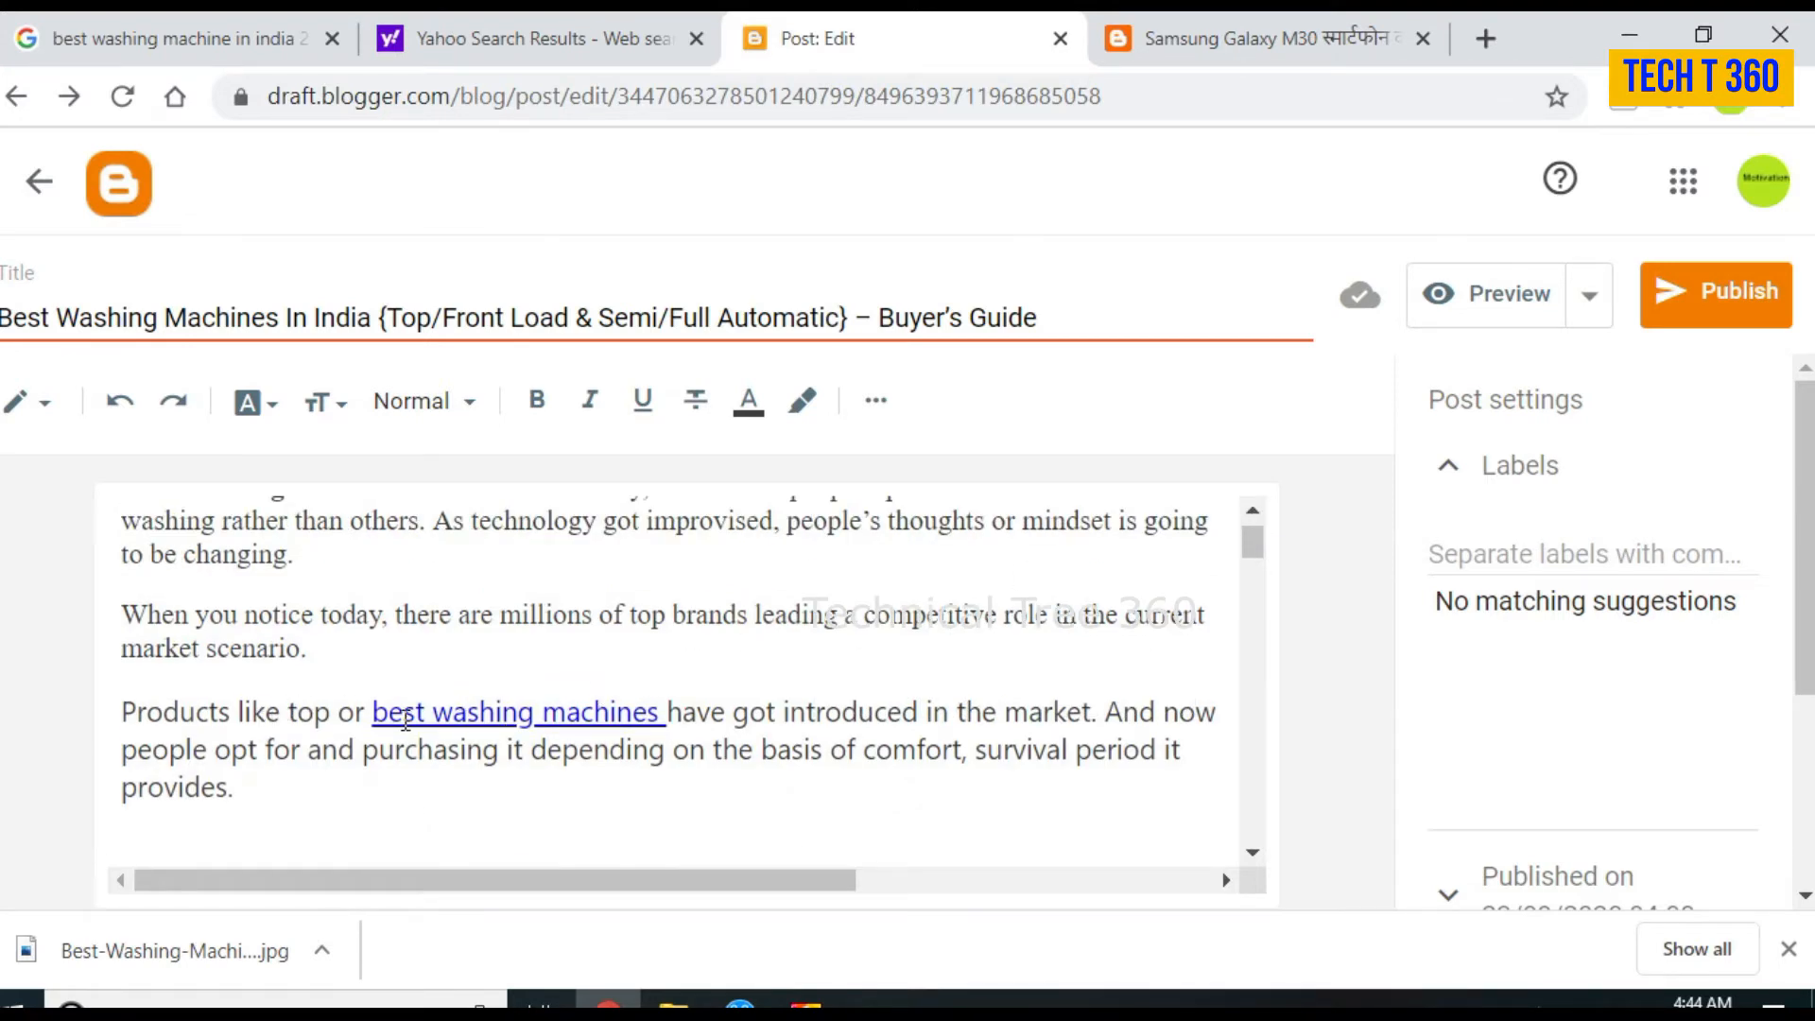
click(584, 723)
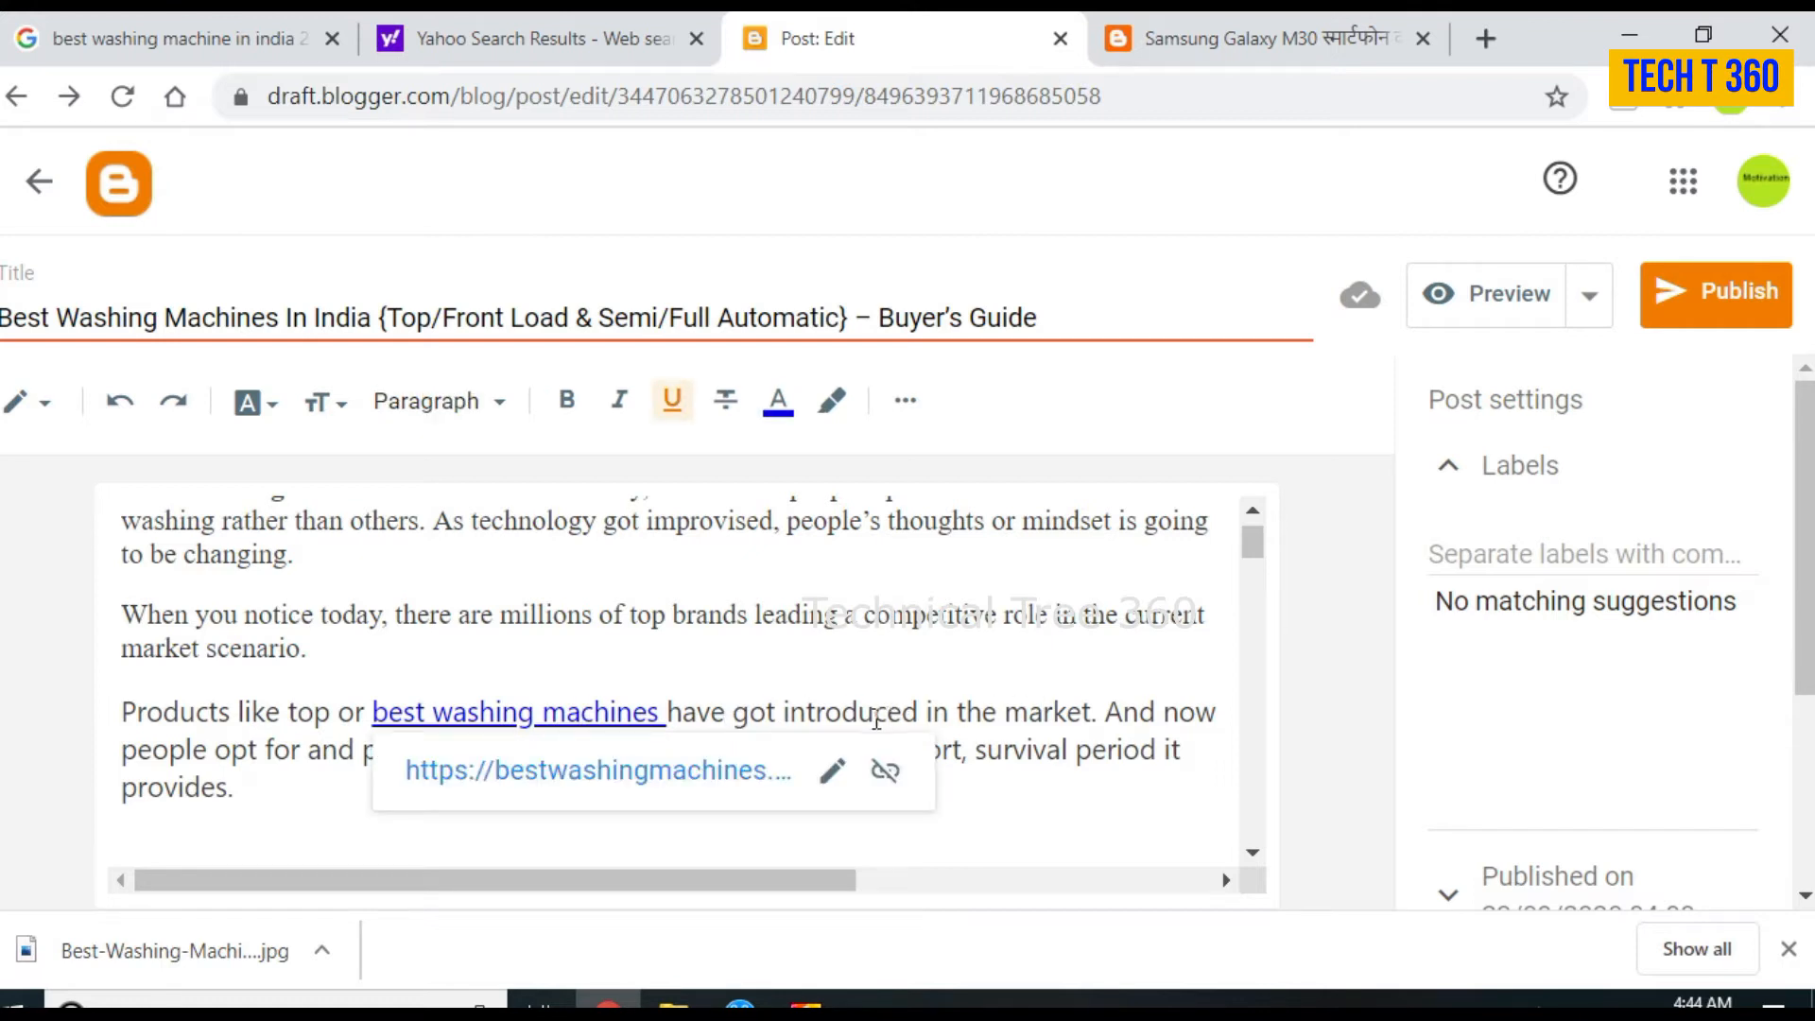
click(743, 691)
drag(669, 711, 368, 704)
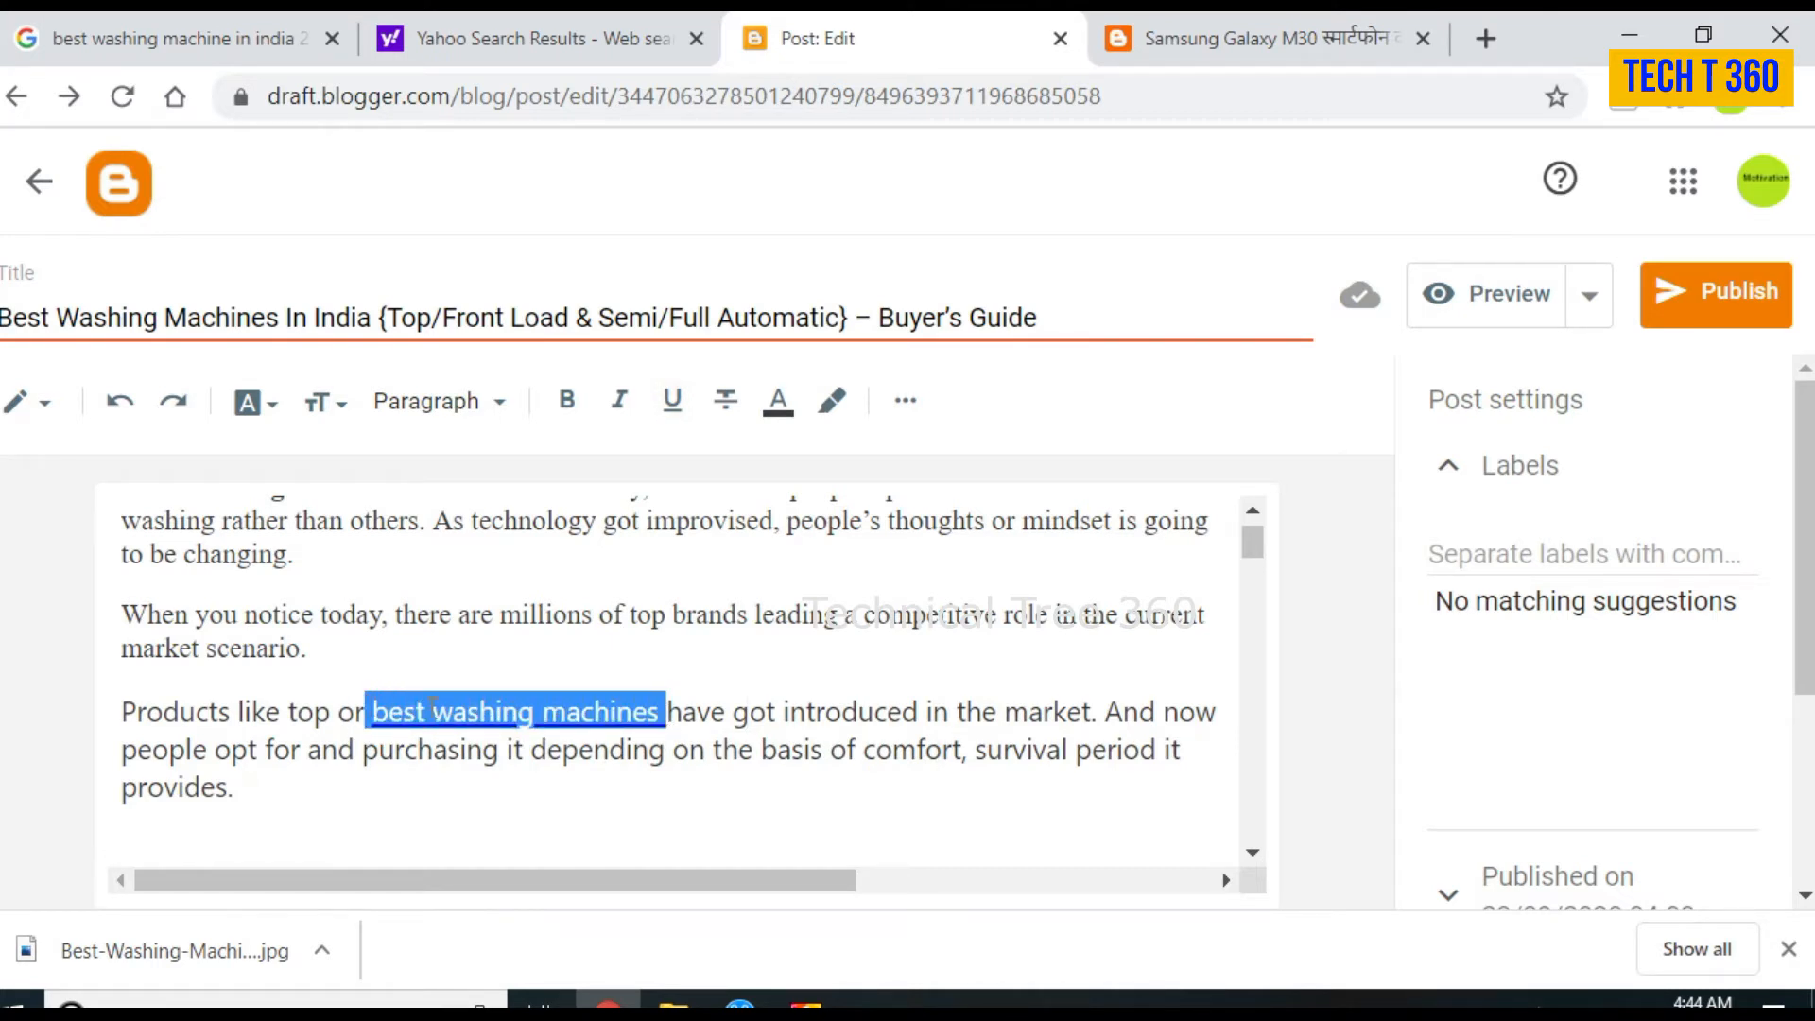
click(905, 404)
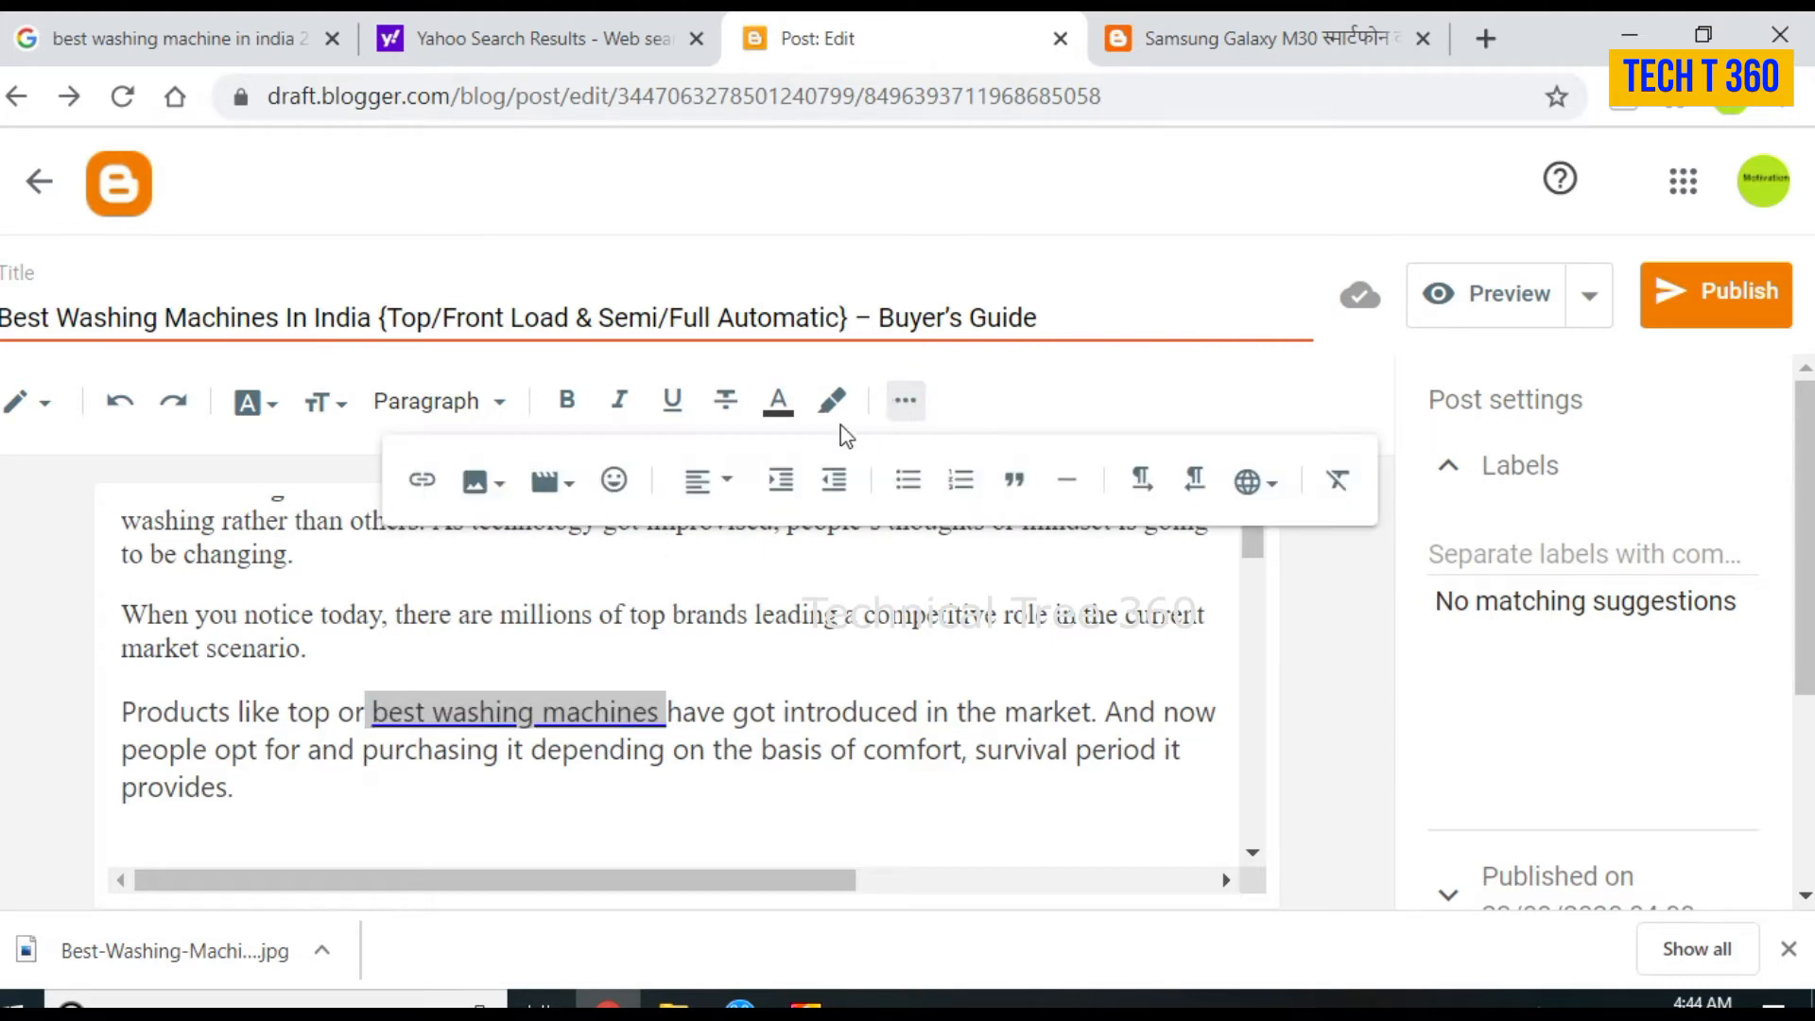
click(423, 480)
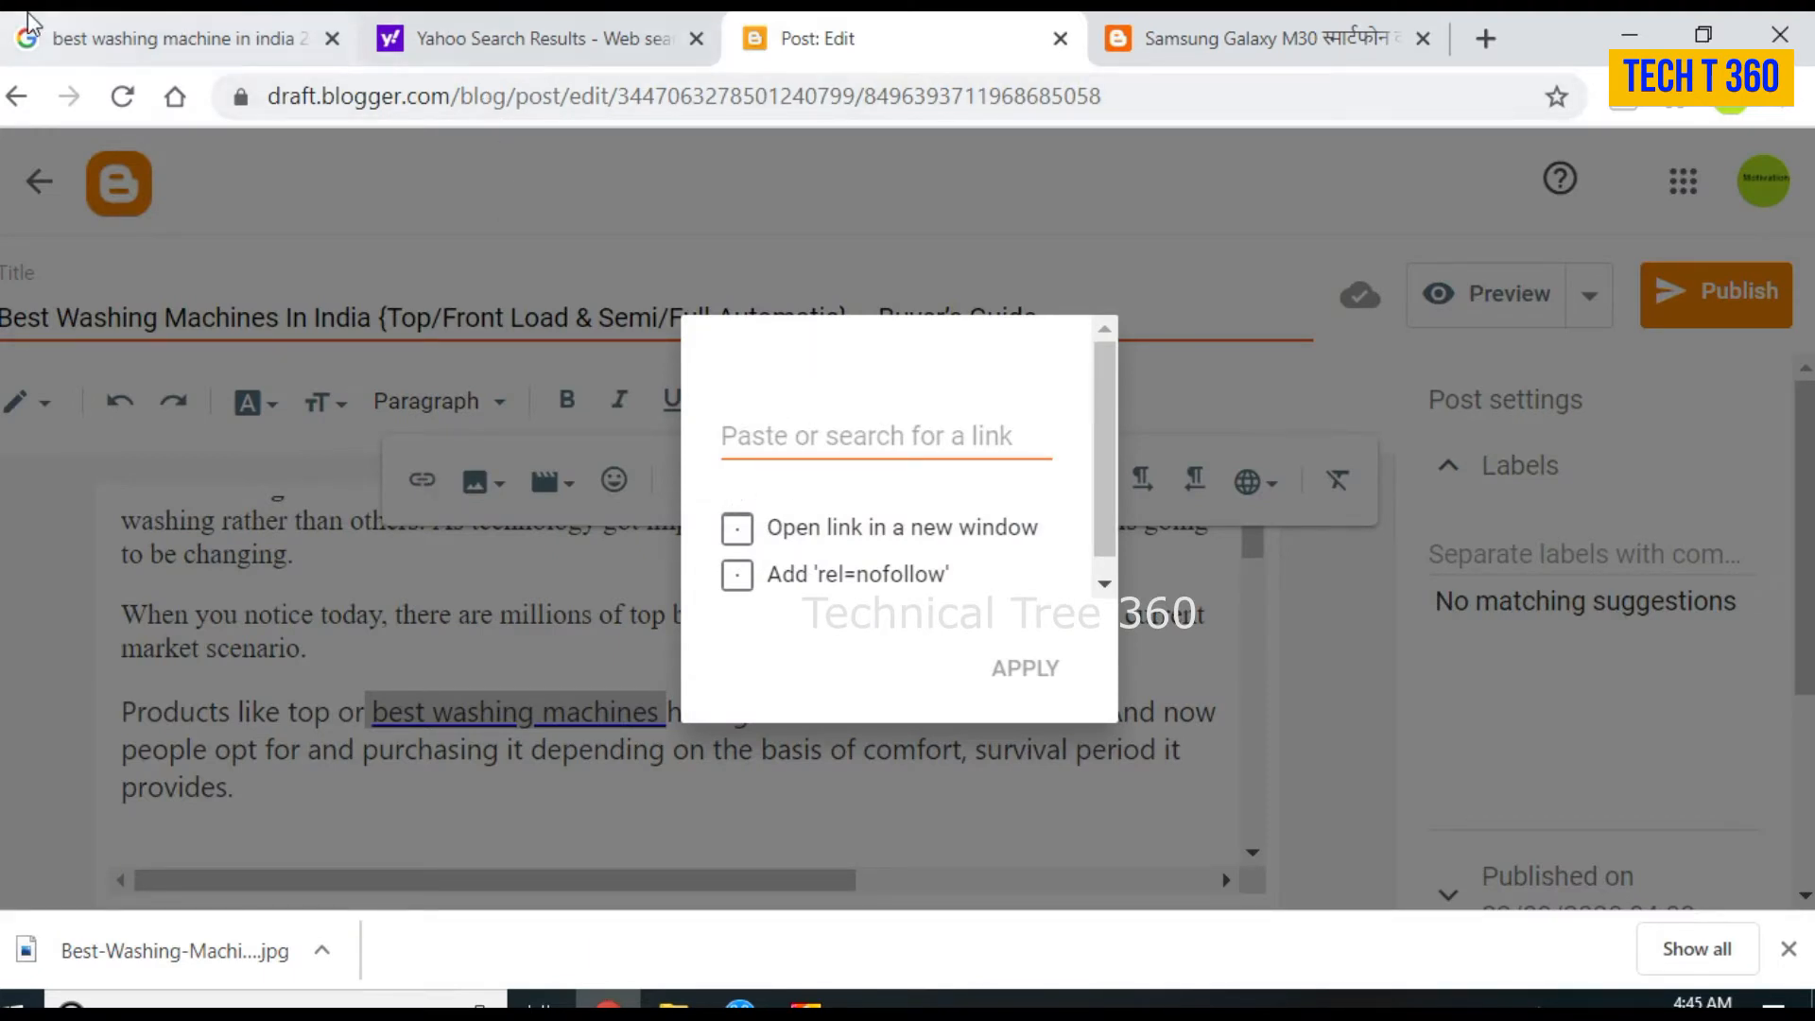
Step: Look through the Google web results for "best washing machine in india 2020" for a page to link to
click(537, 43)
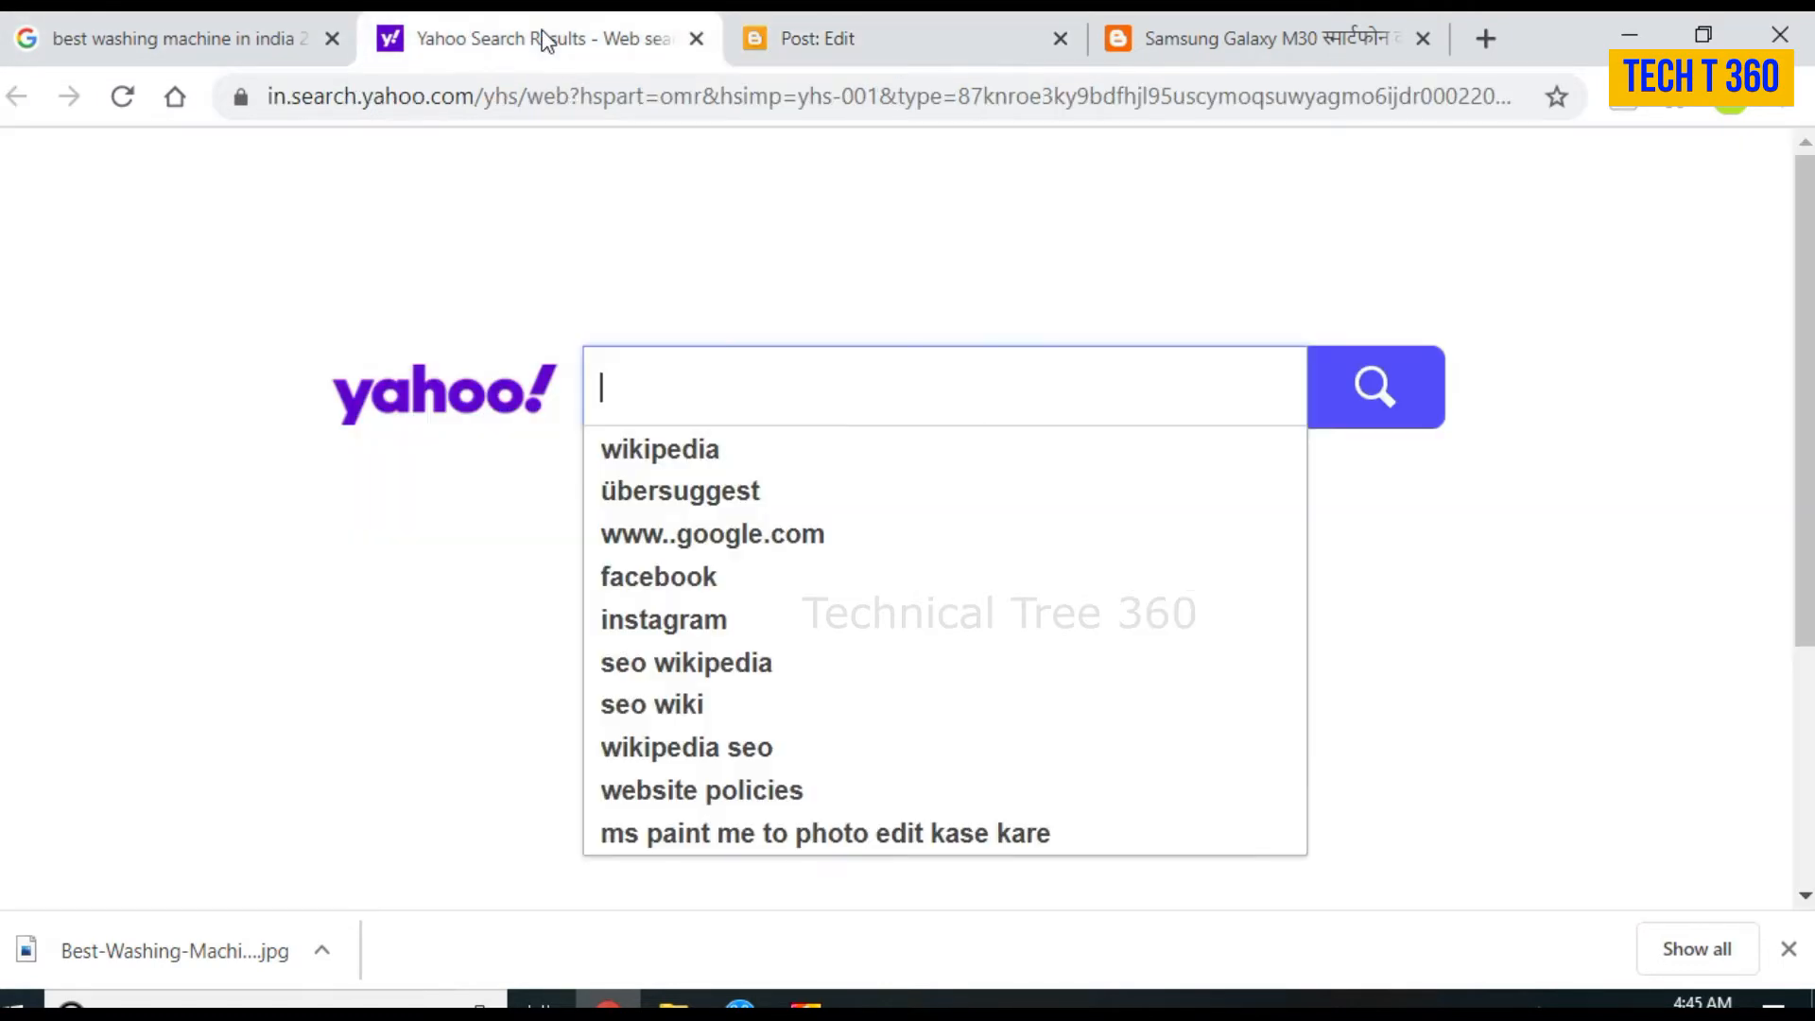
click(106, 23)
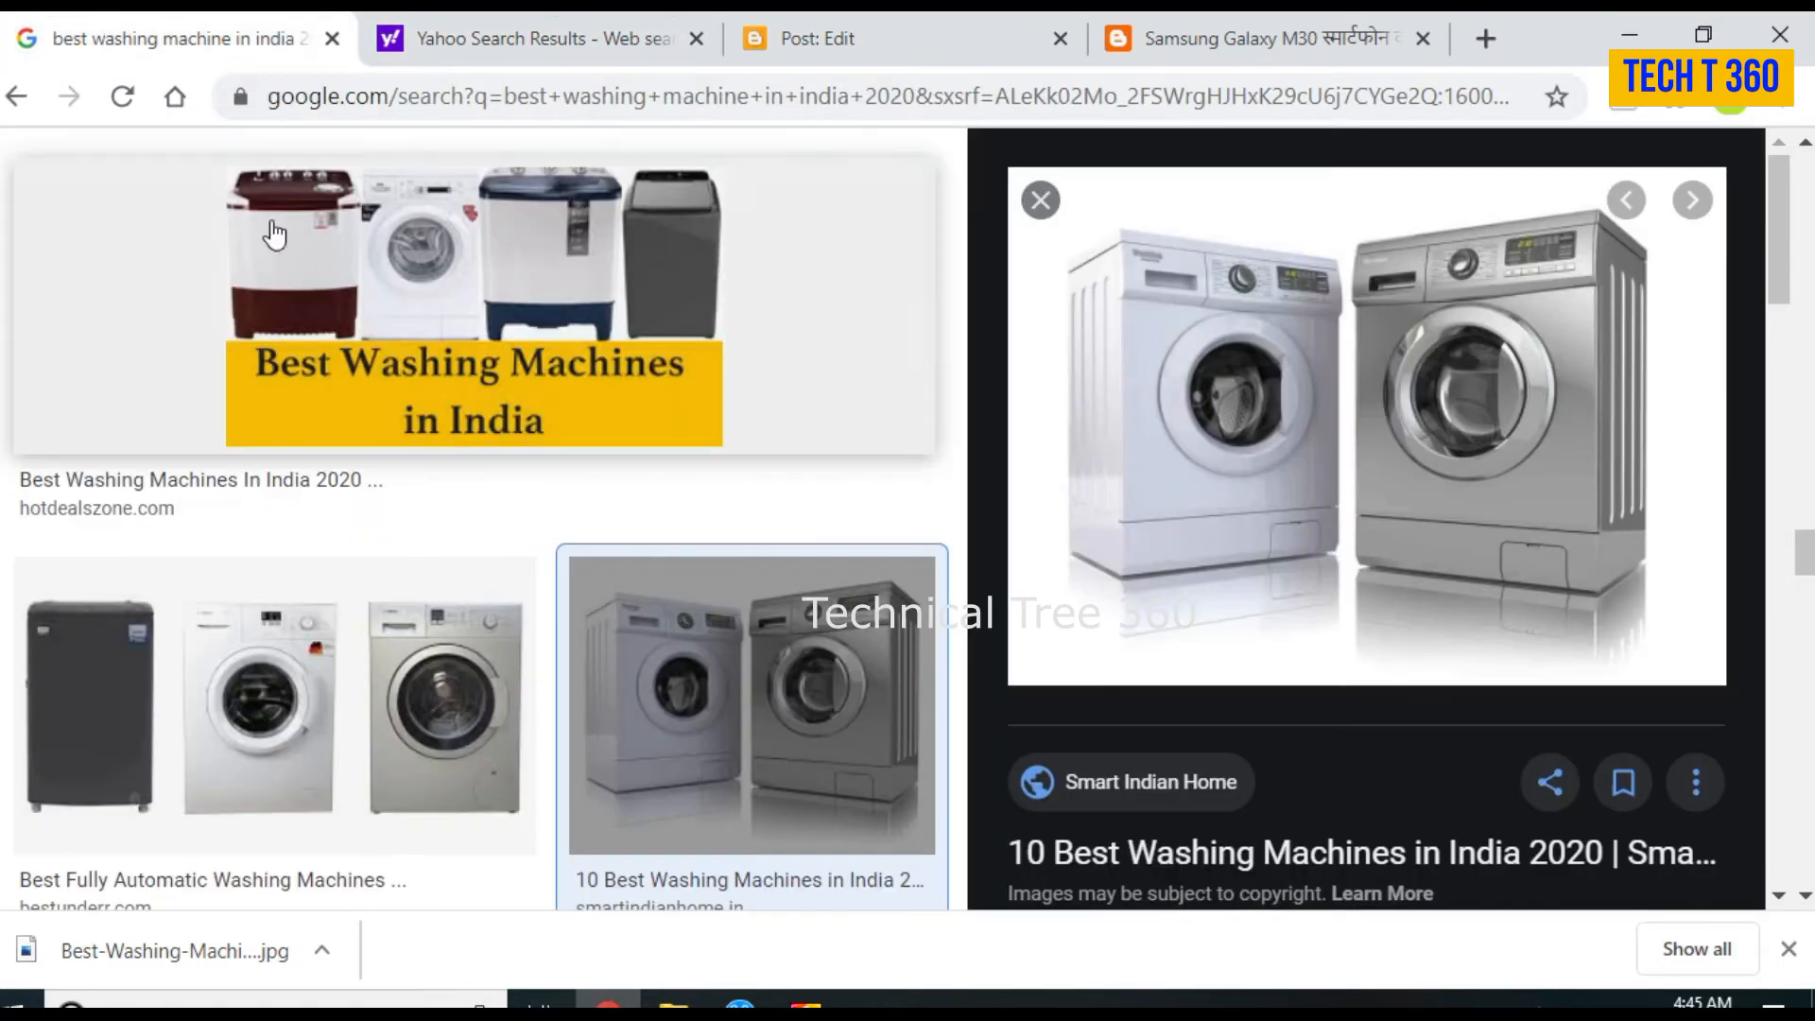
scroll(274, 237, down, 5)
scroll(434, 189, up, 5)
click(21, 98)
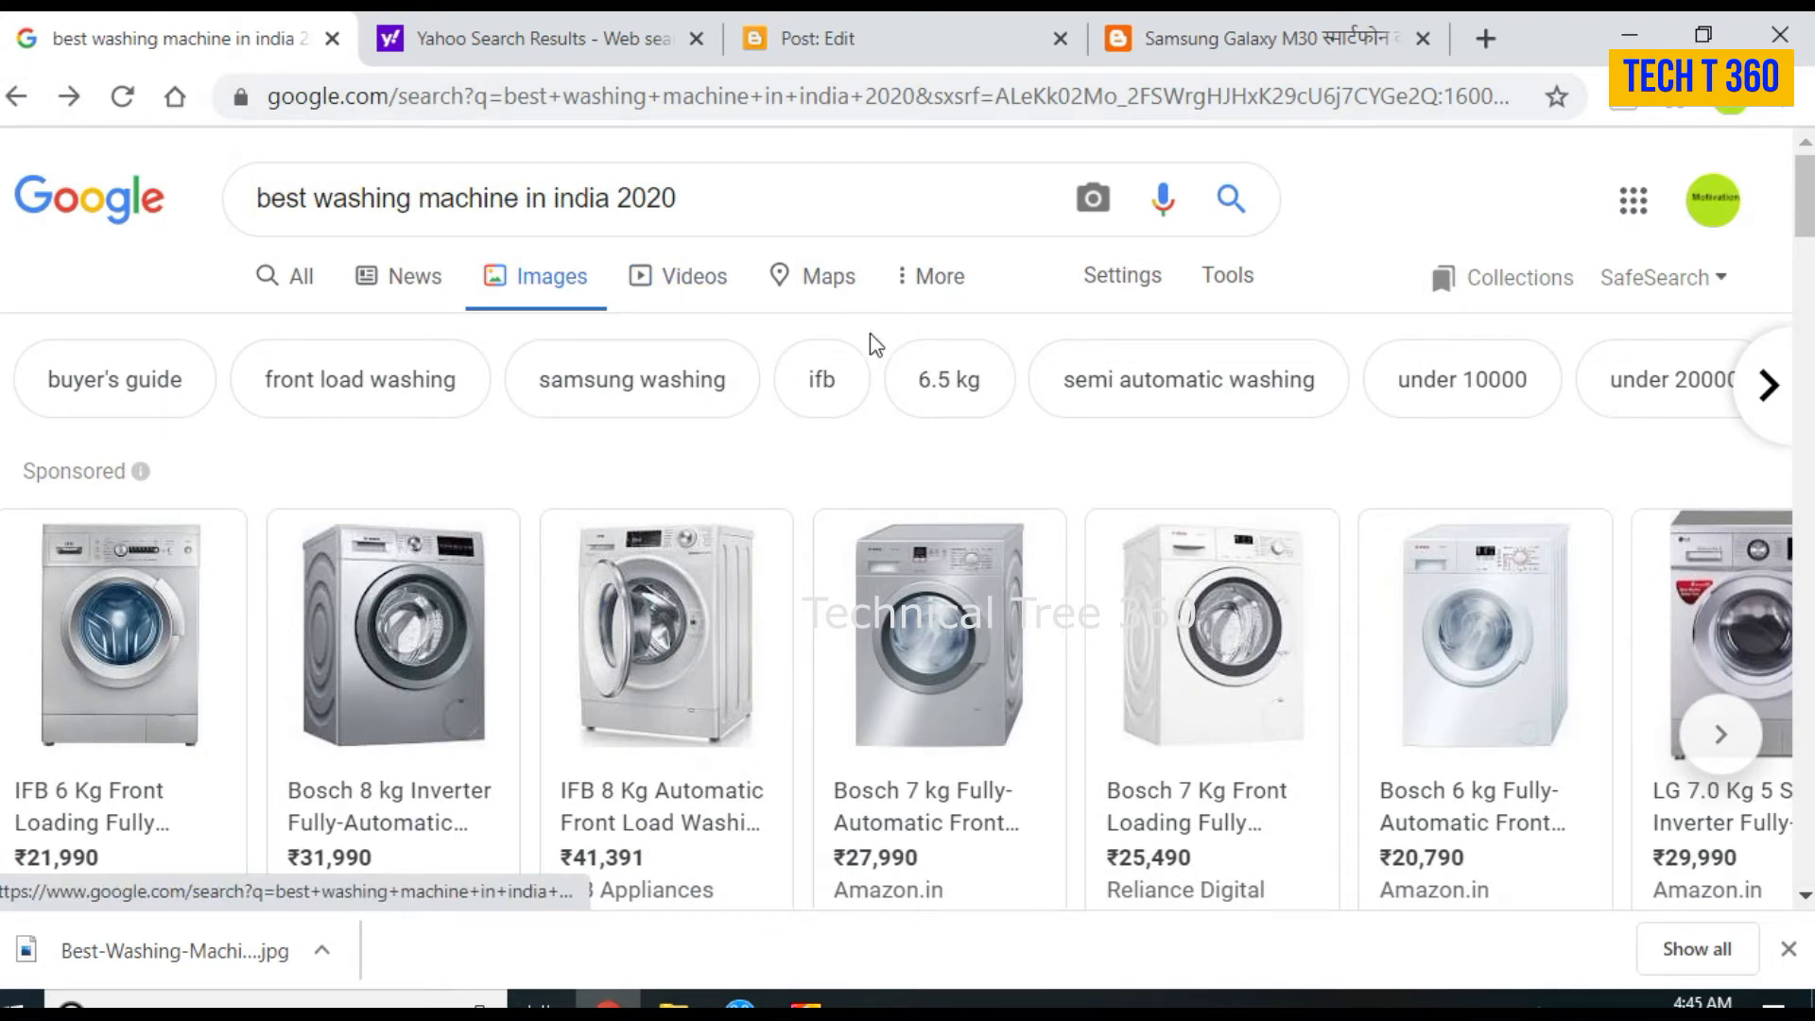
click(16, 96)
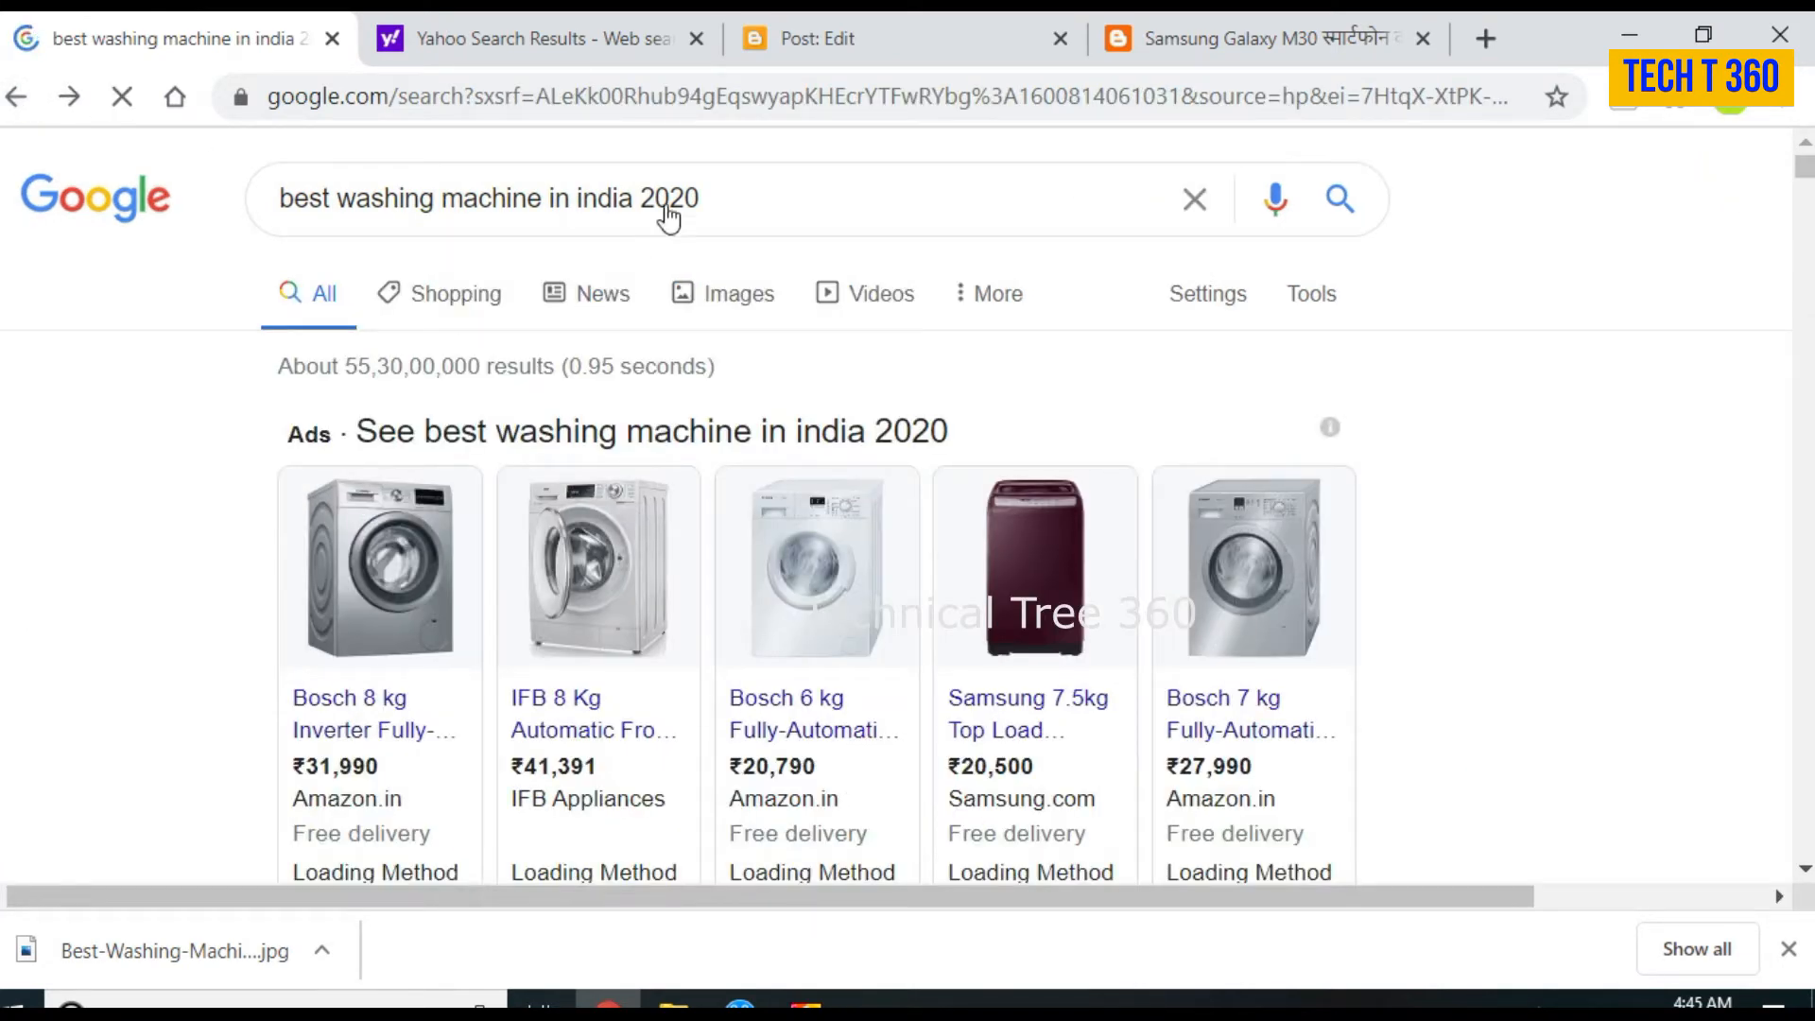
scroll(571, 643, down, 8)
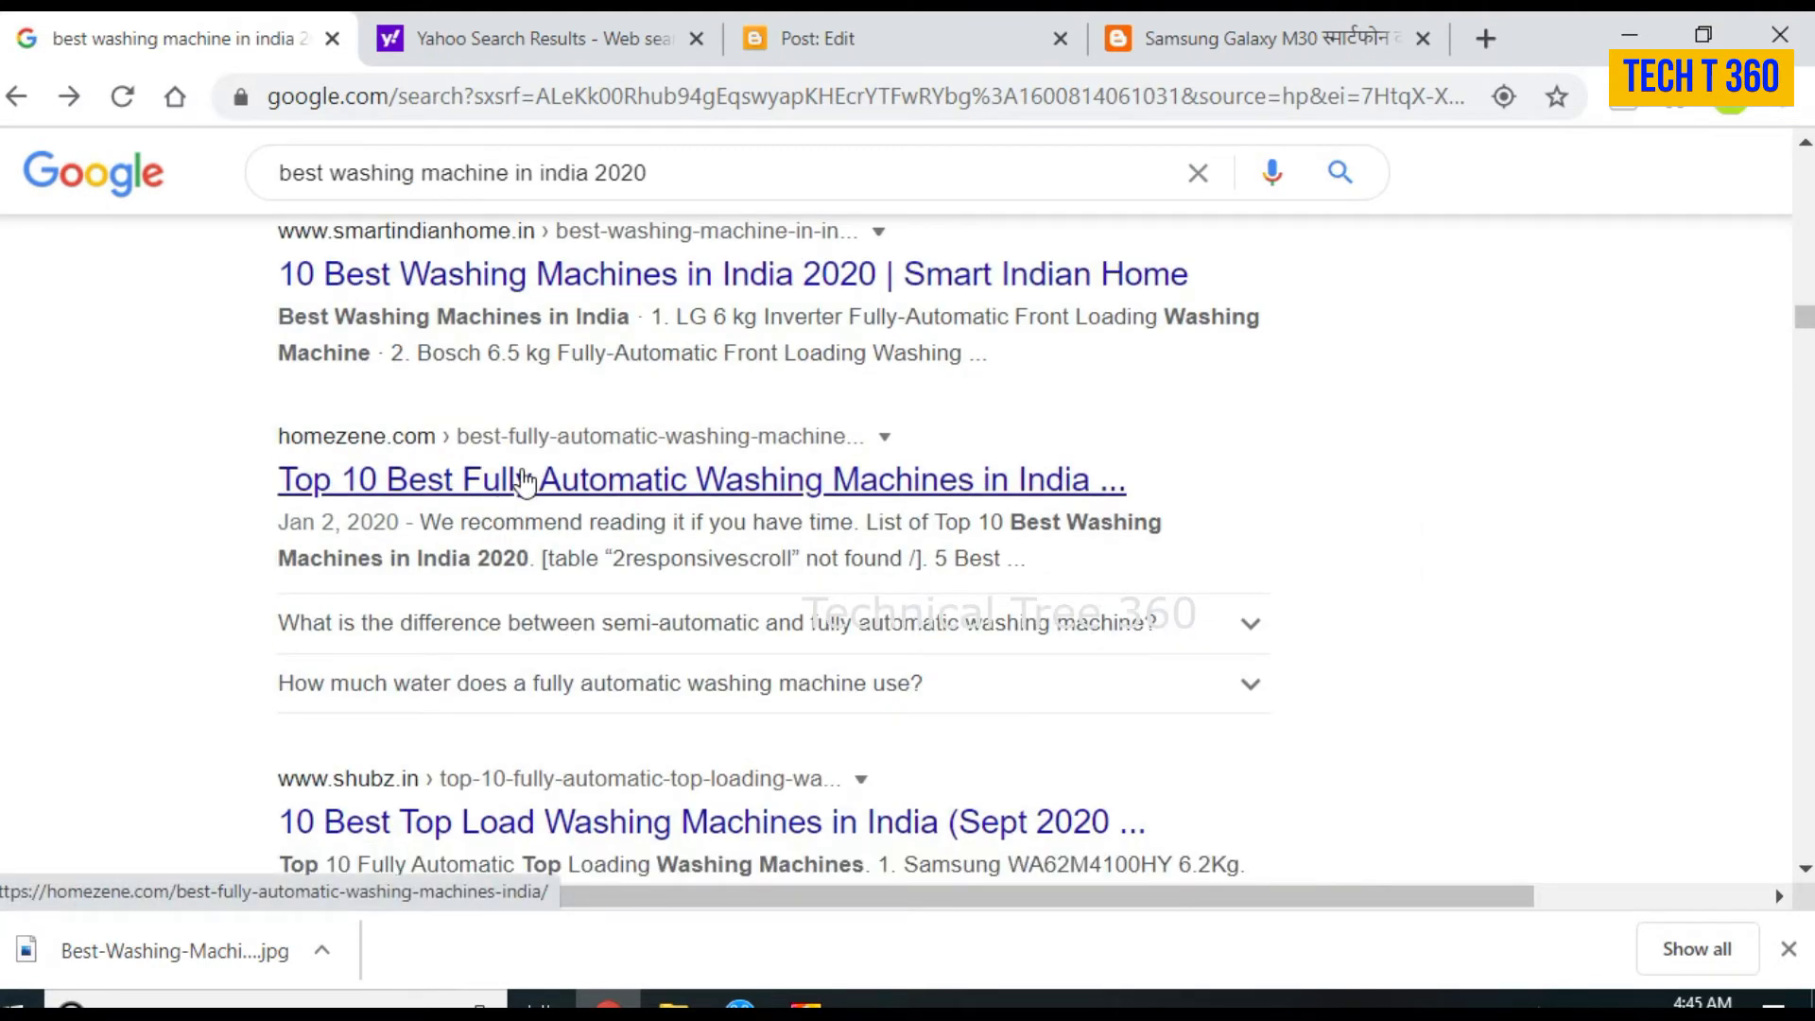
scroll(689, 269, up, 10)
scroll(770, 461, down, 16)
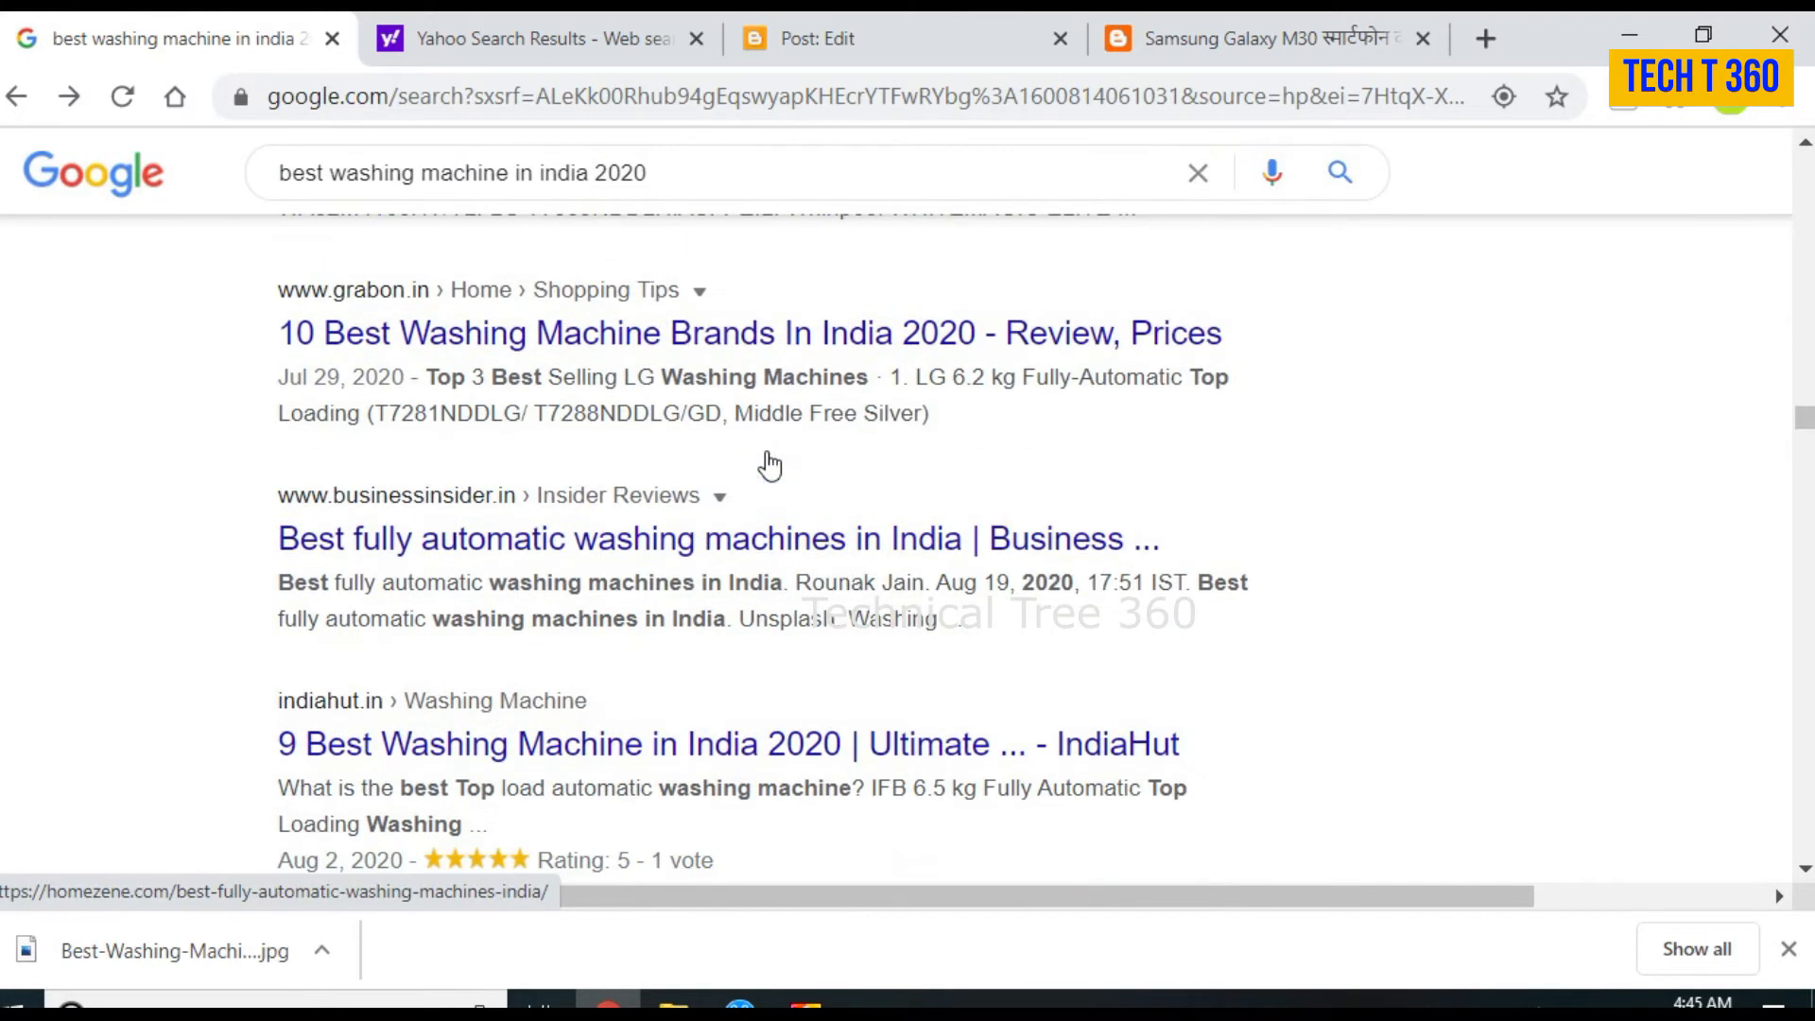
scroll(565, 506, up, 8)
scroll(621, 503, down, 12)
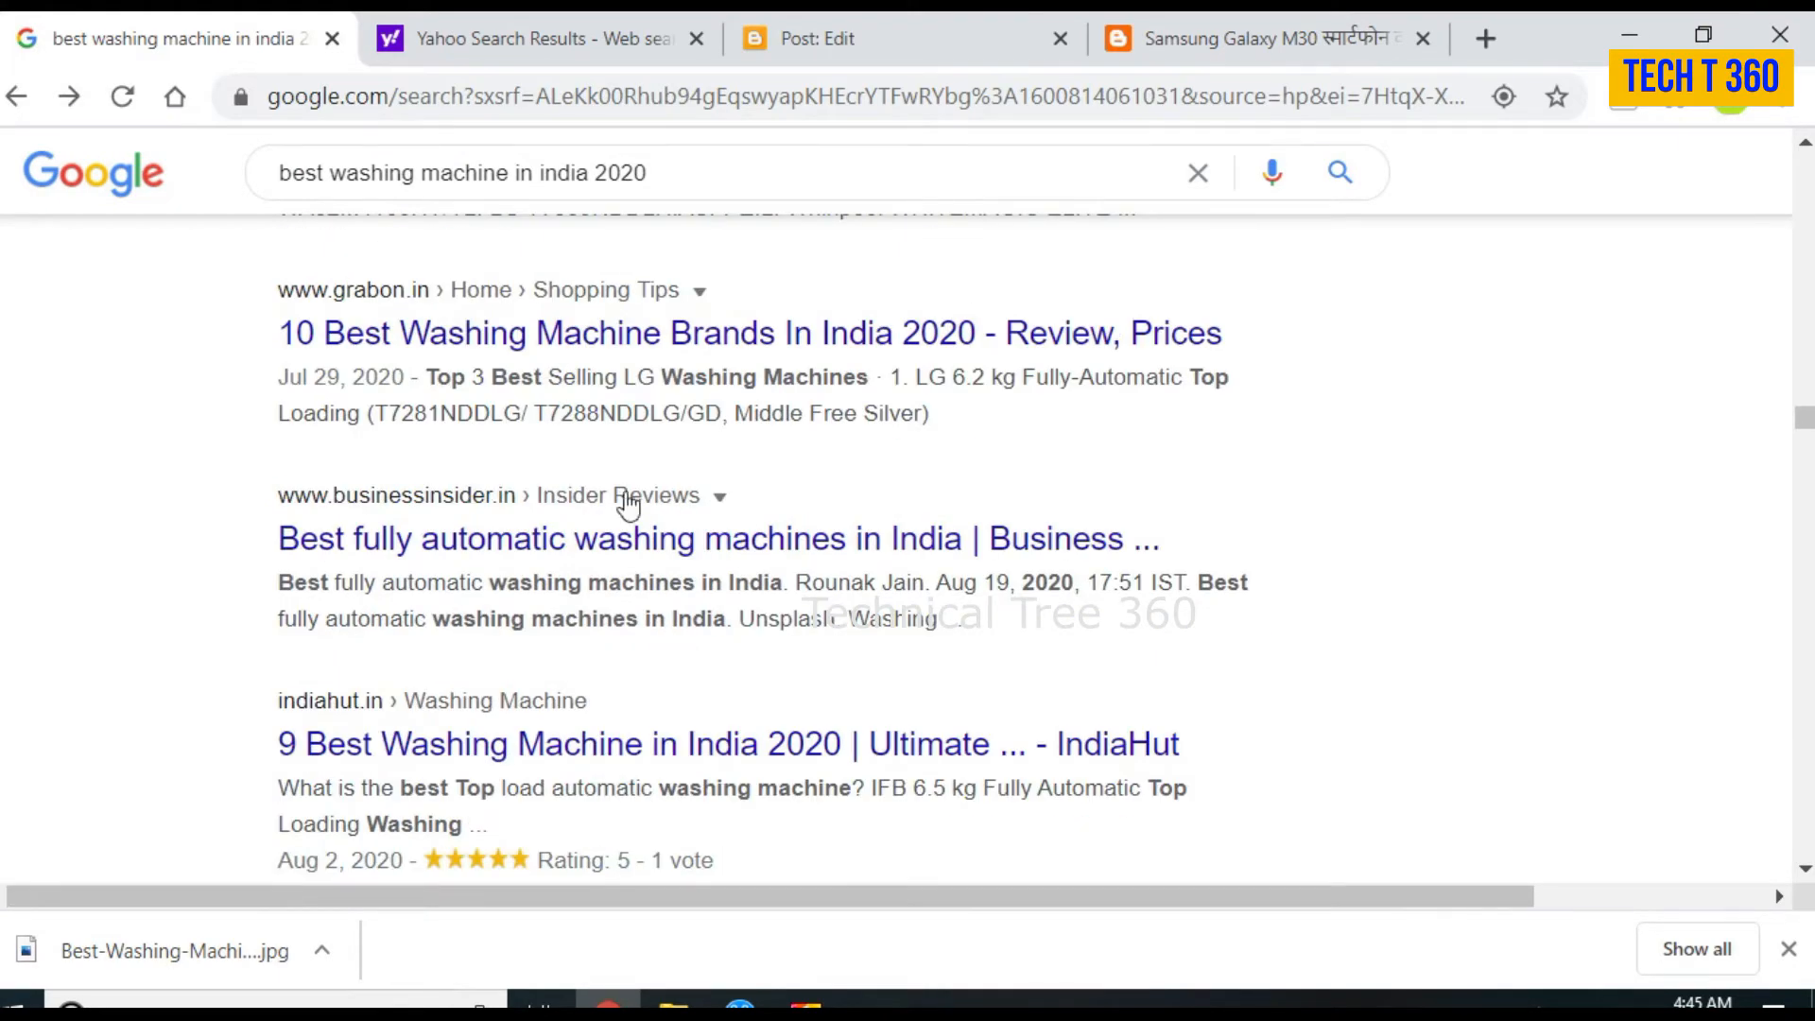
scroll(464, 568, up, 8)
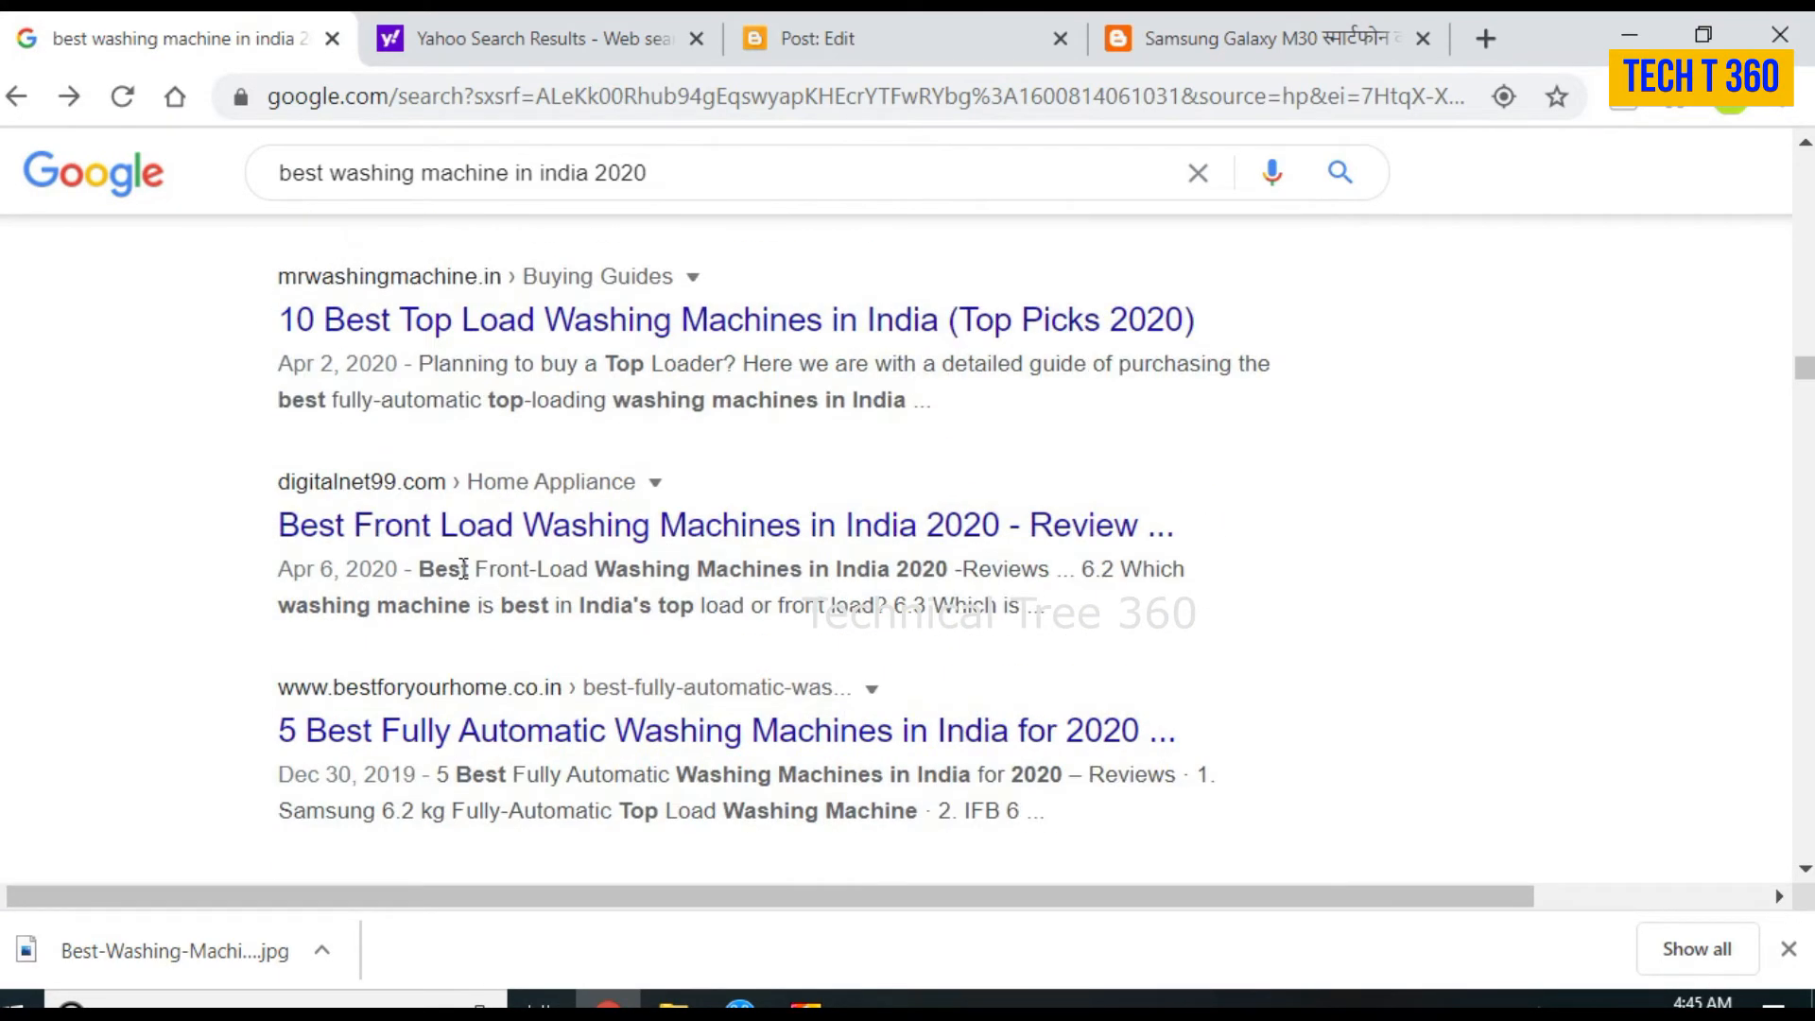
scroll(463, 568, up, 5)
scroll(463, 568, down, 10)
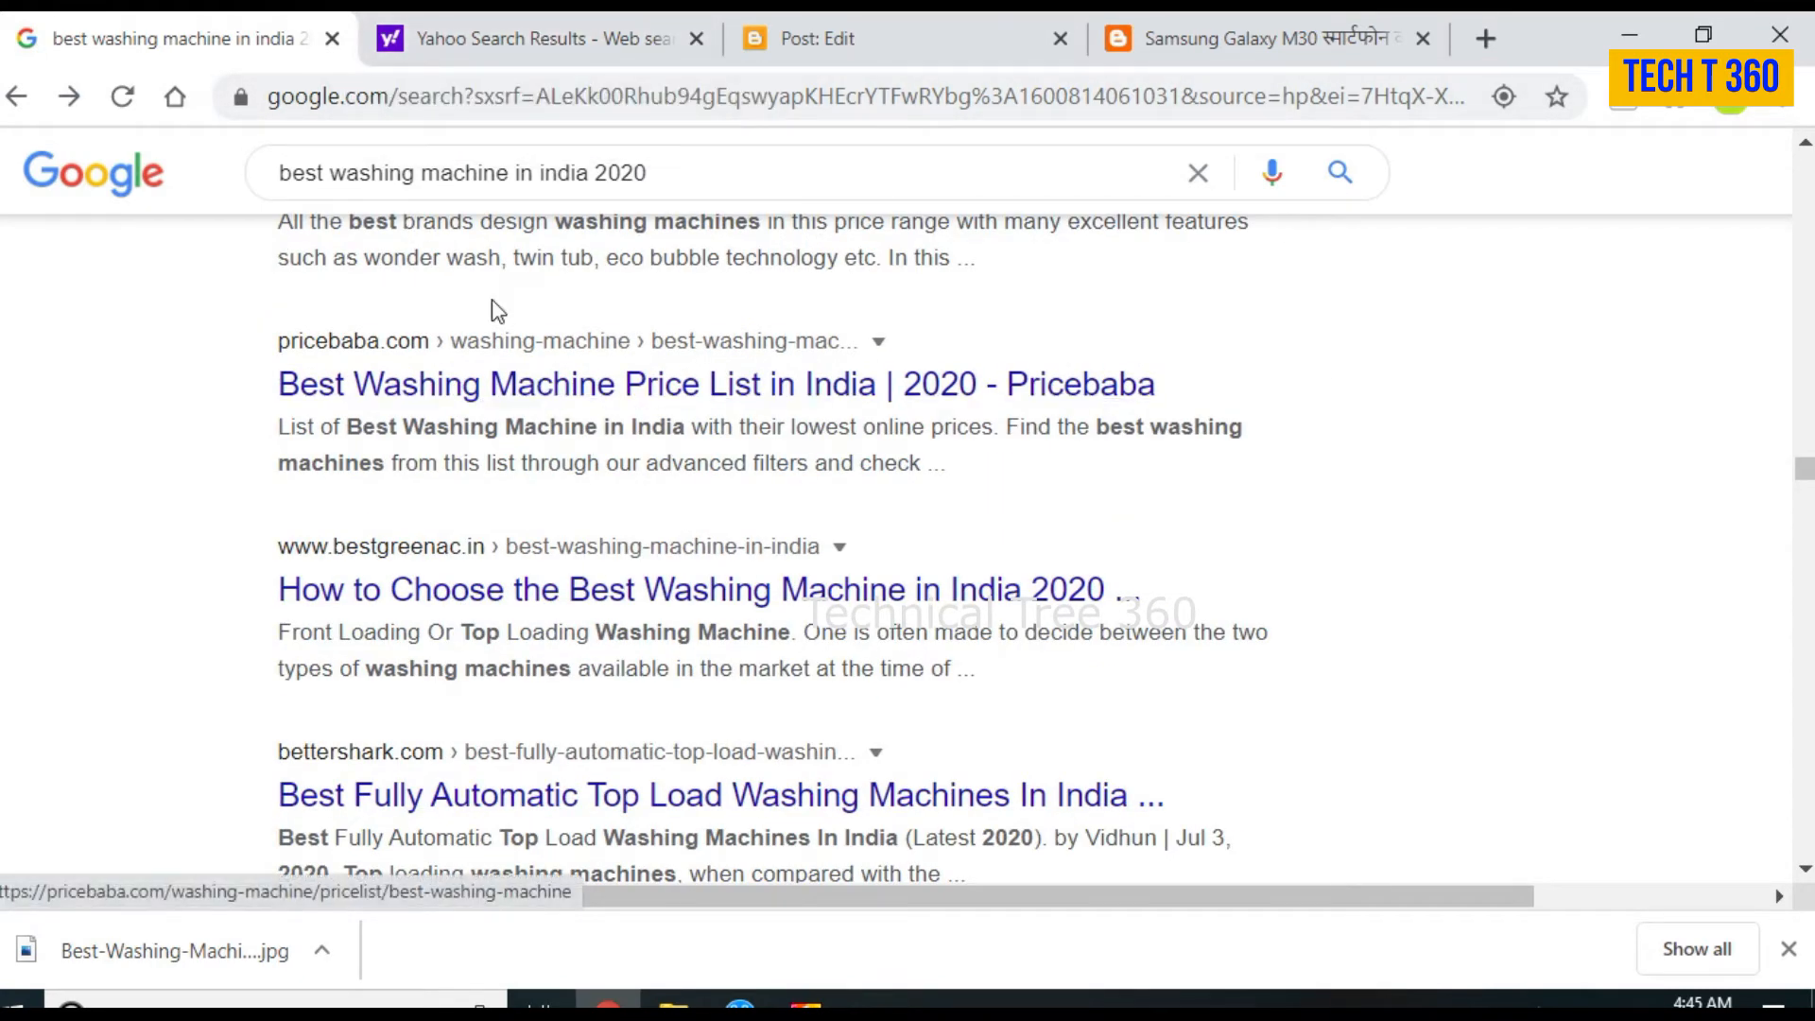
scroll(491, 299, up, 10)
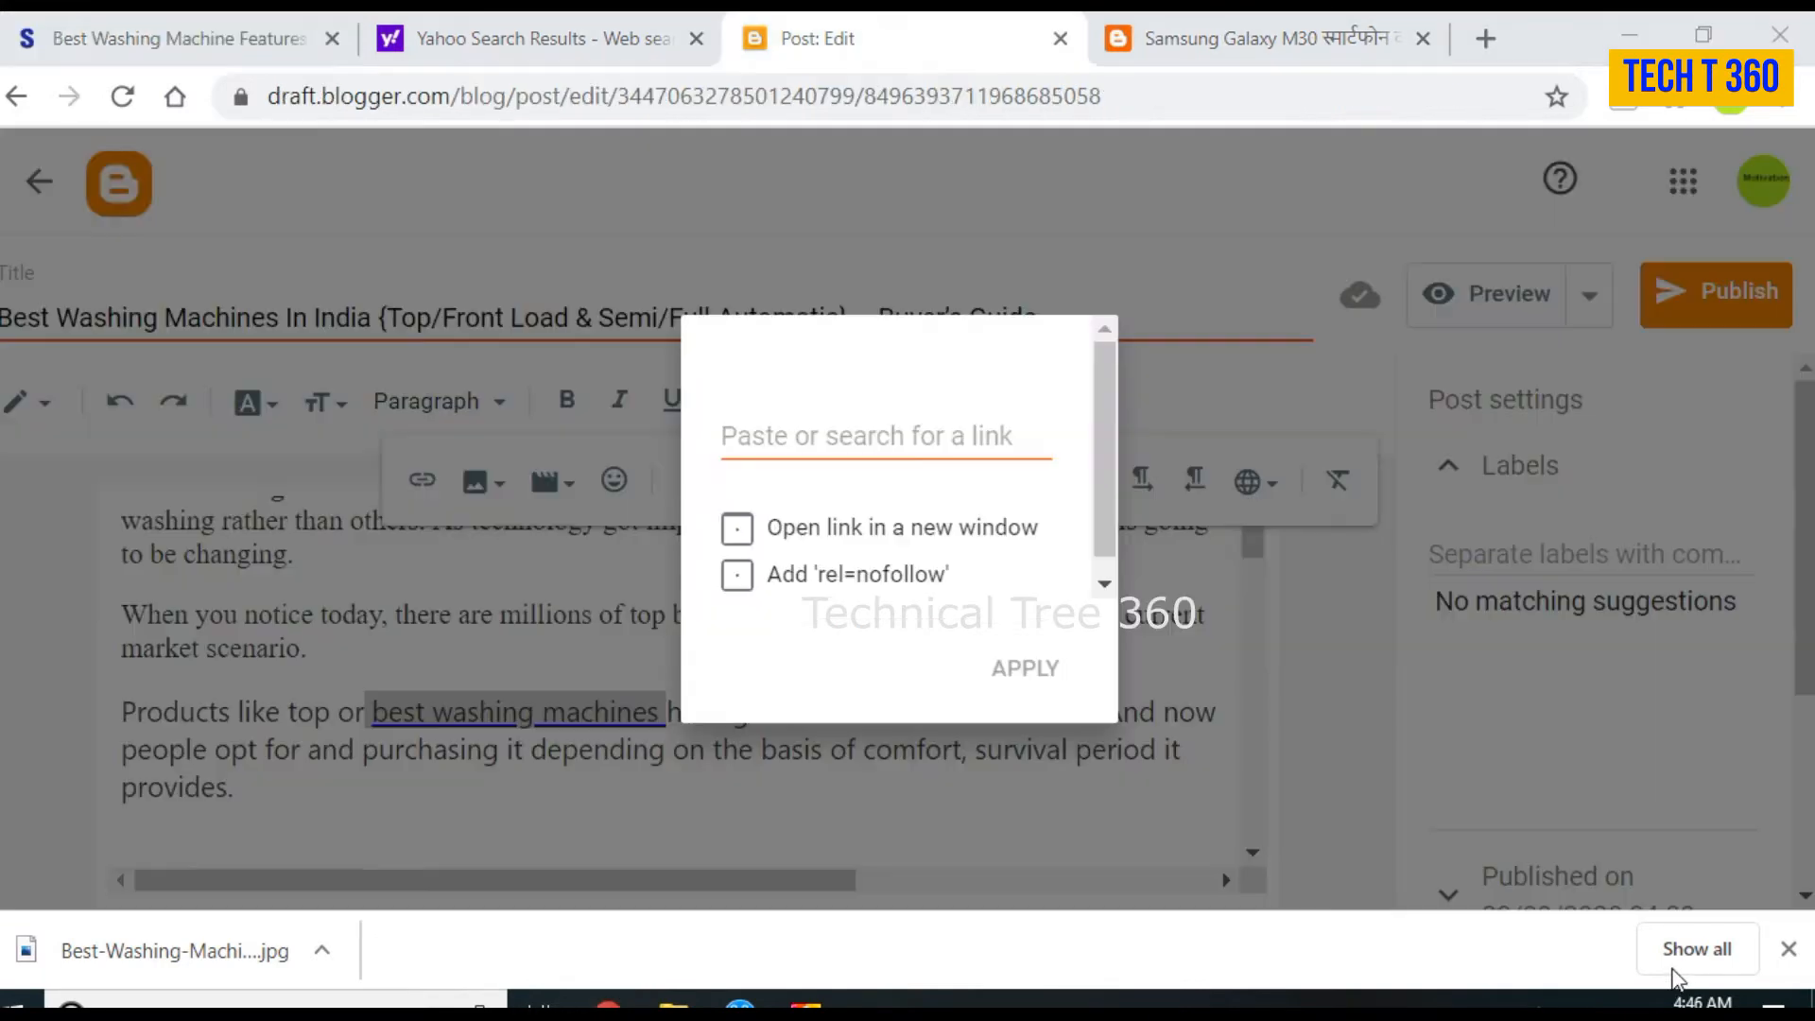
Step: Copy the web address of Samsung India's washers and dryers page
click(139, 47)
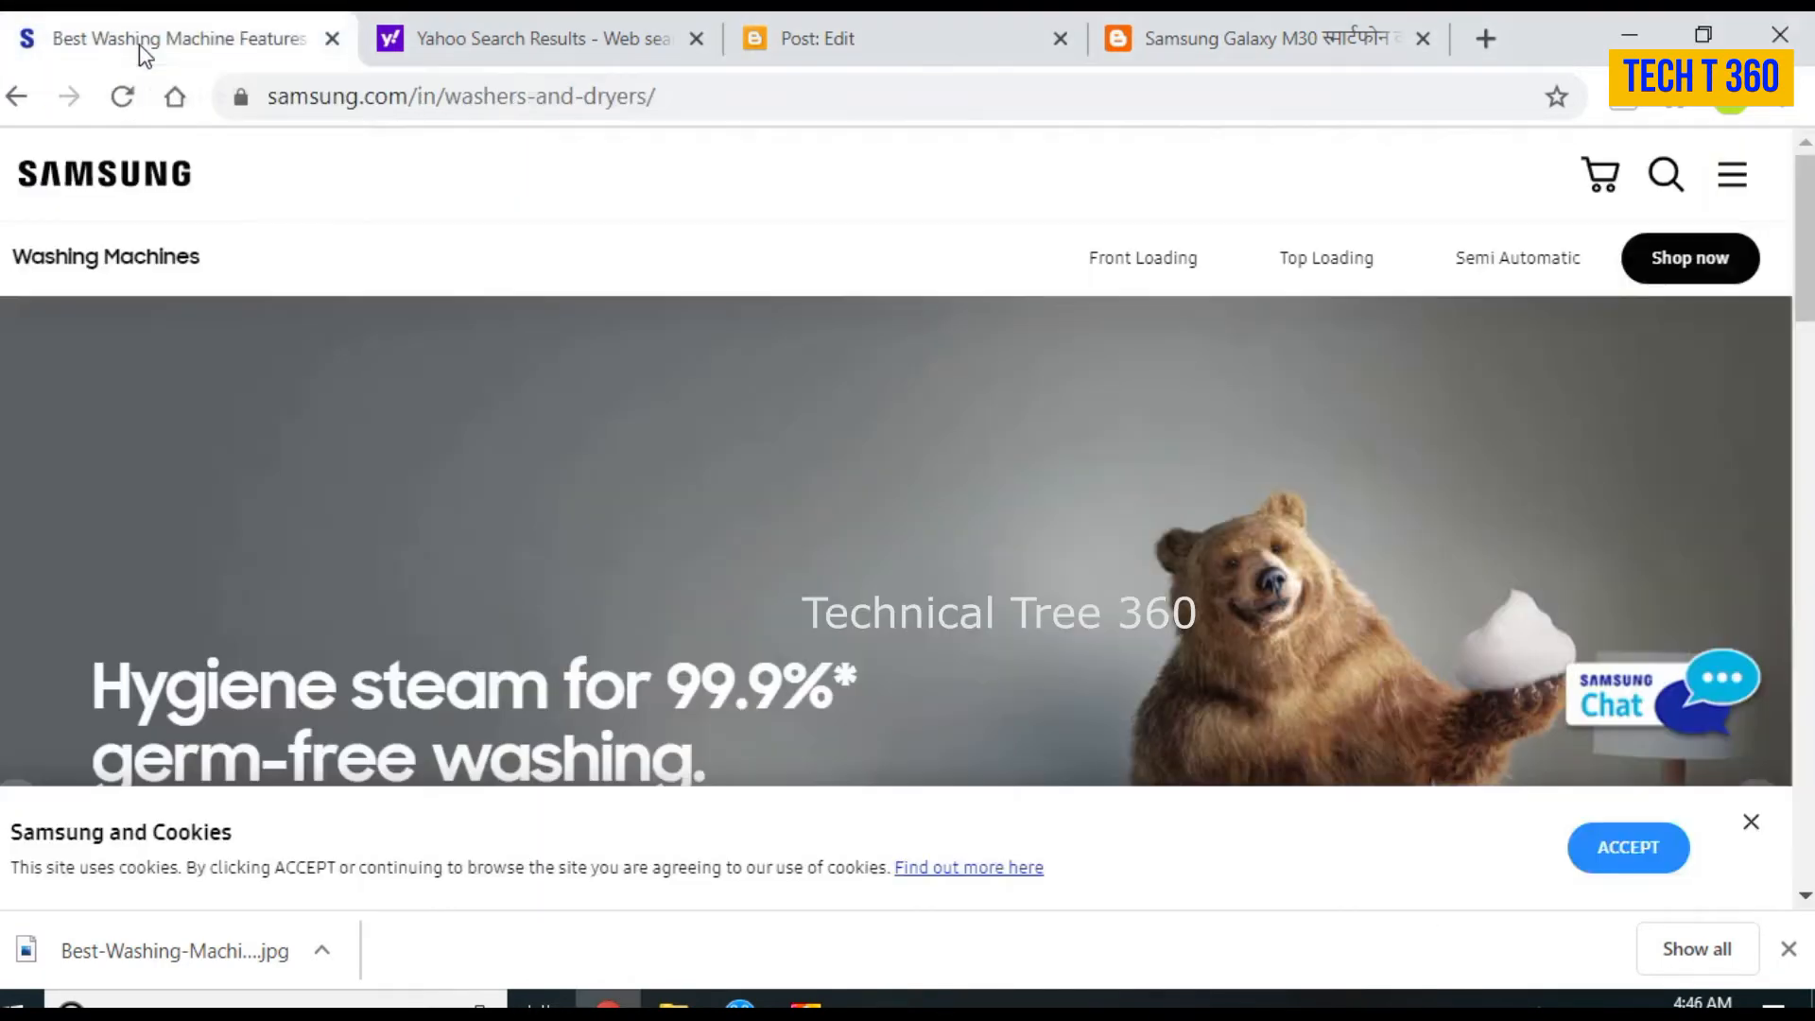
click(687, 99)
right_click(379, 111)
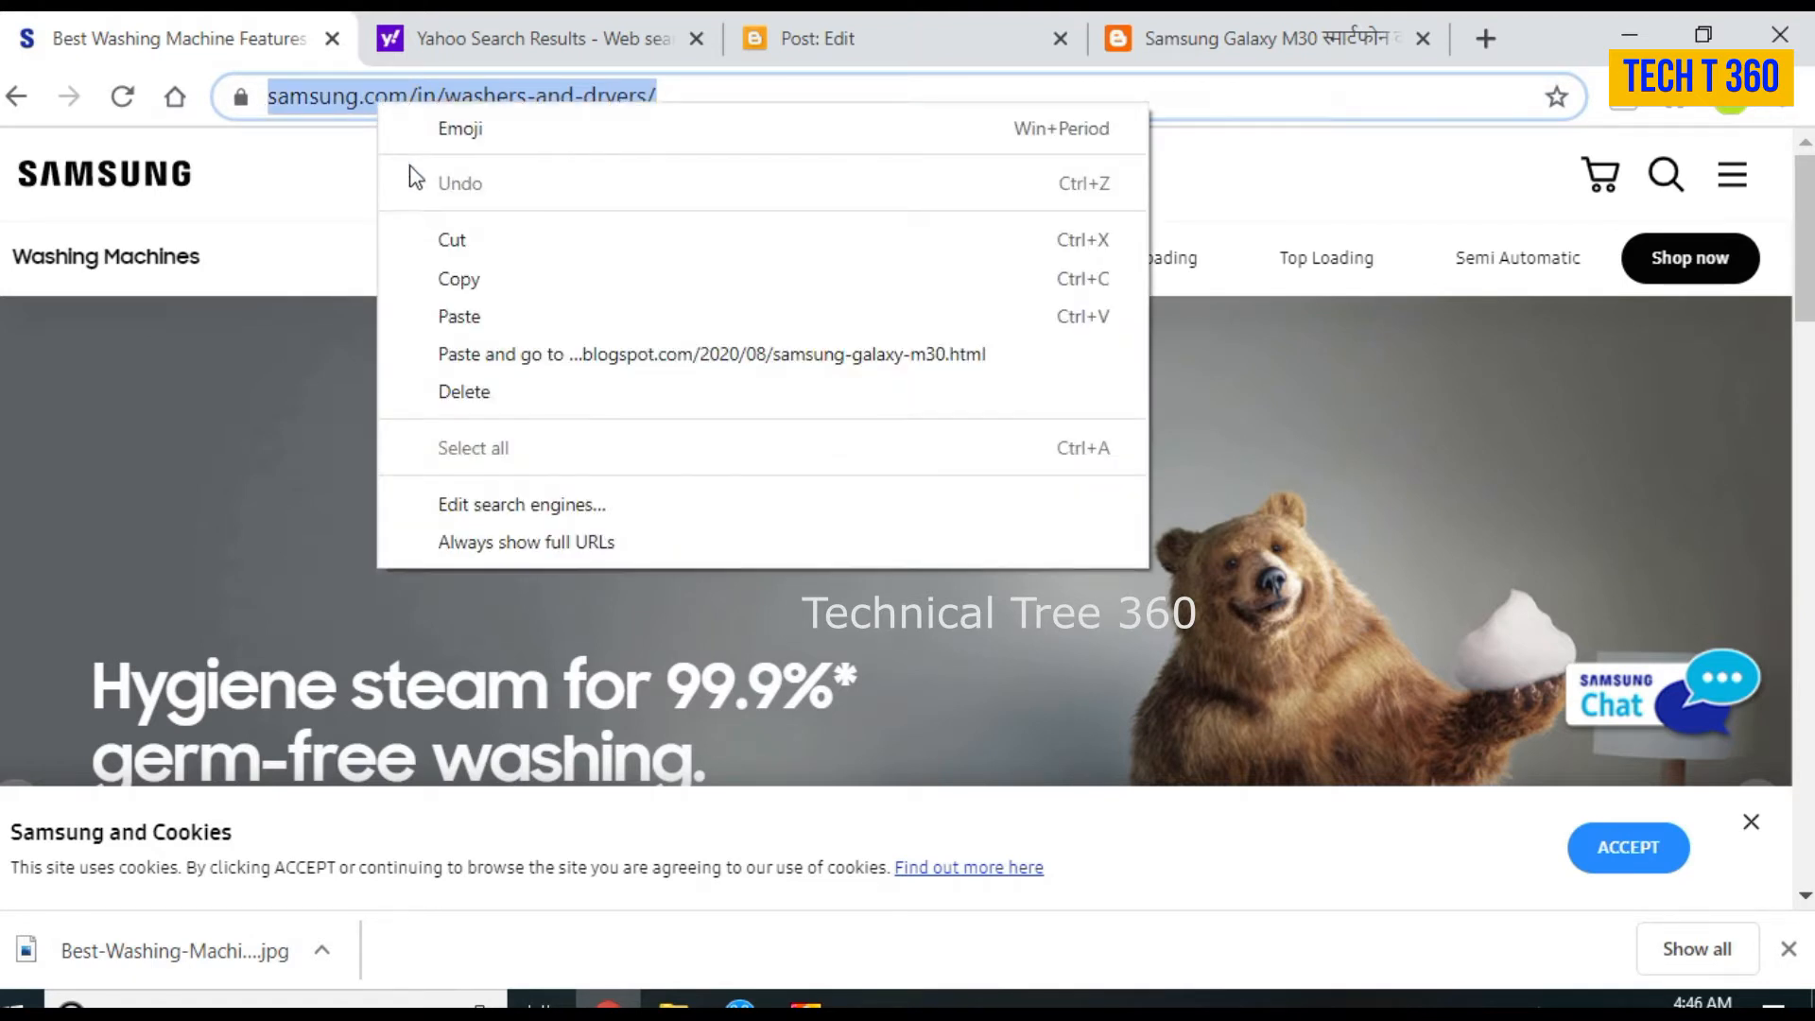
click(463, 275)
Step: In the Blogger post, link the selected "best washing machines" text to the copied samsung.com/in/washers-and-dryers/ address, opening in a new window
click(913, 47)
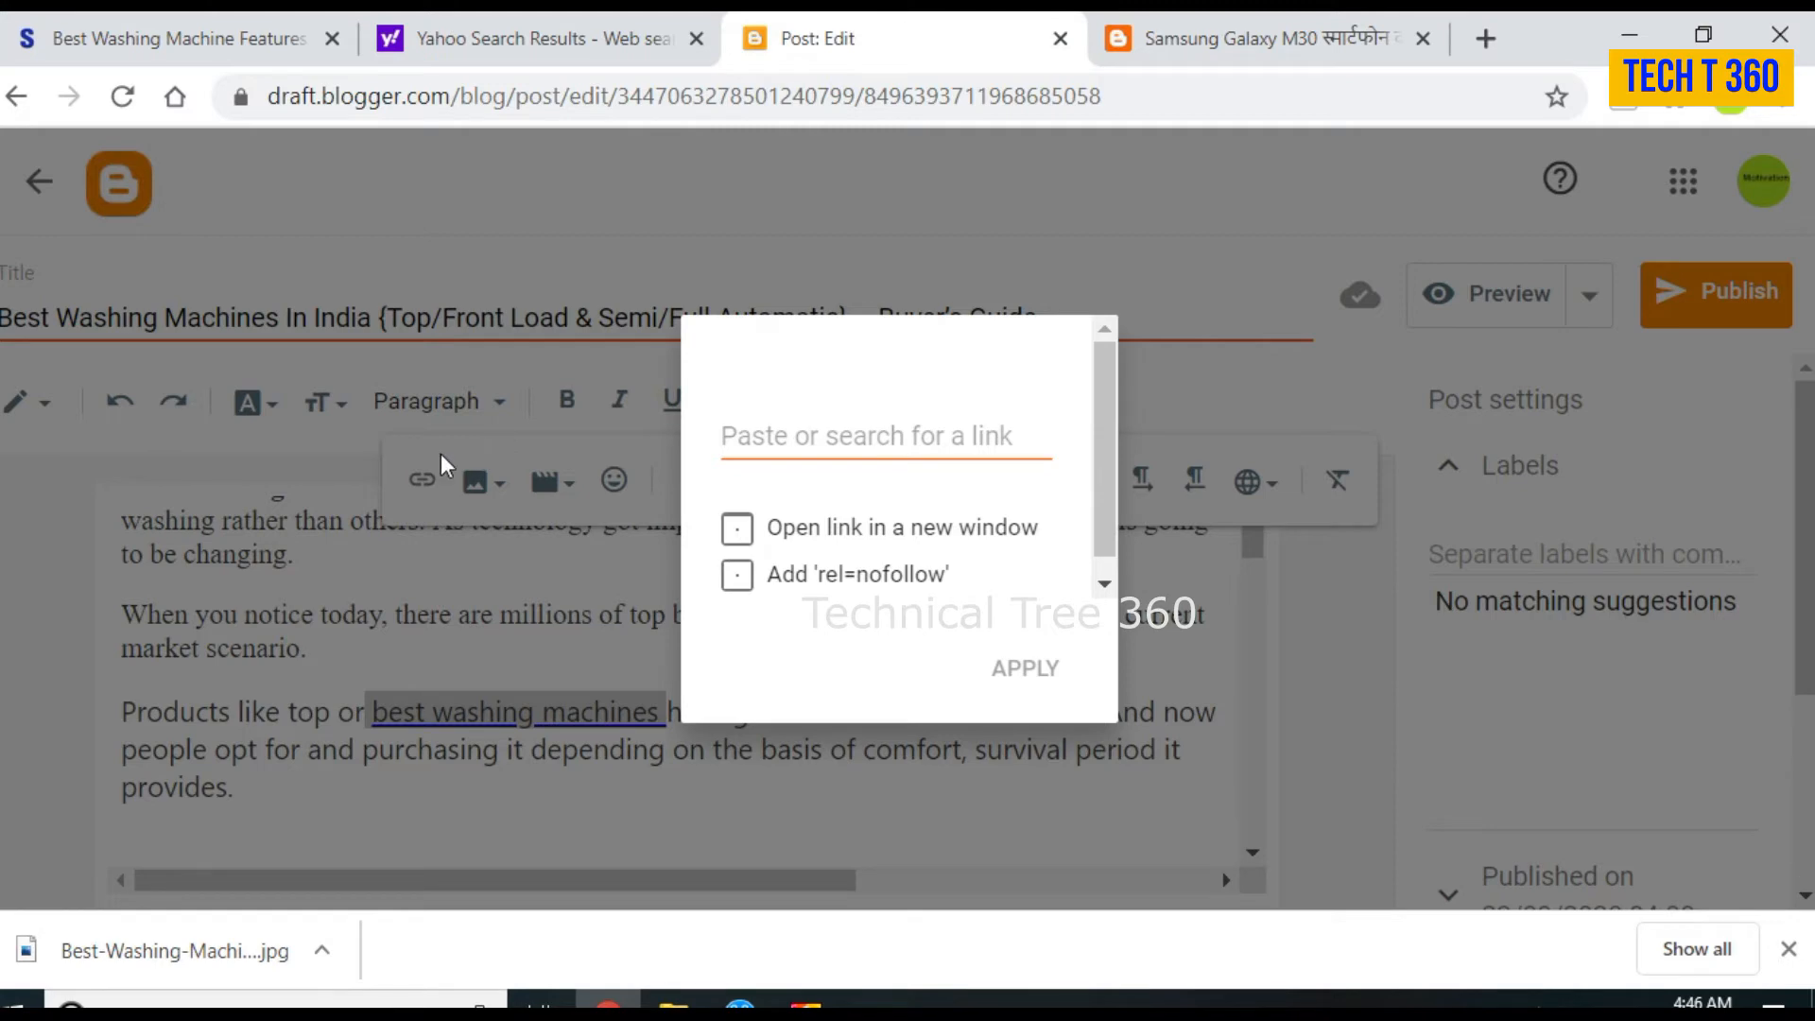
click(58, 525)
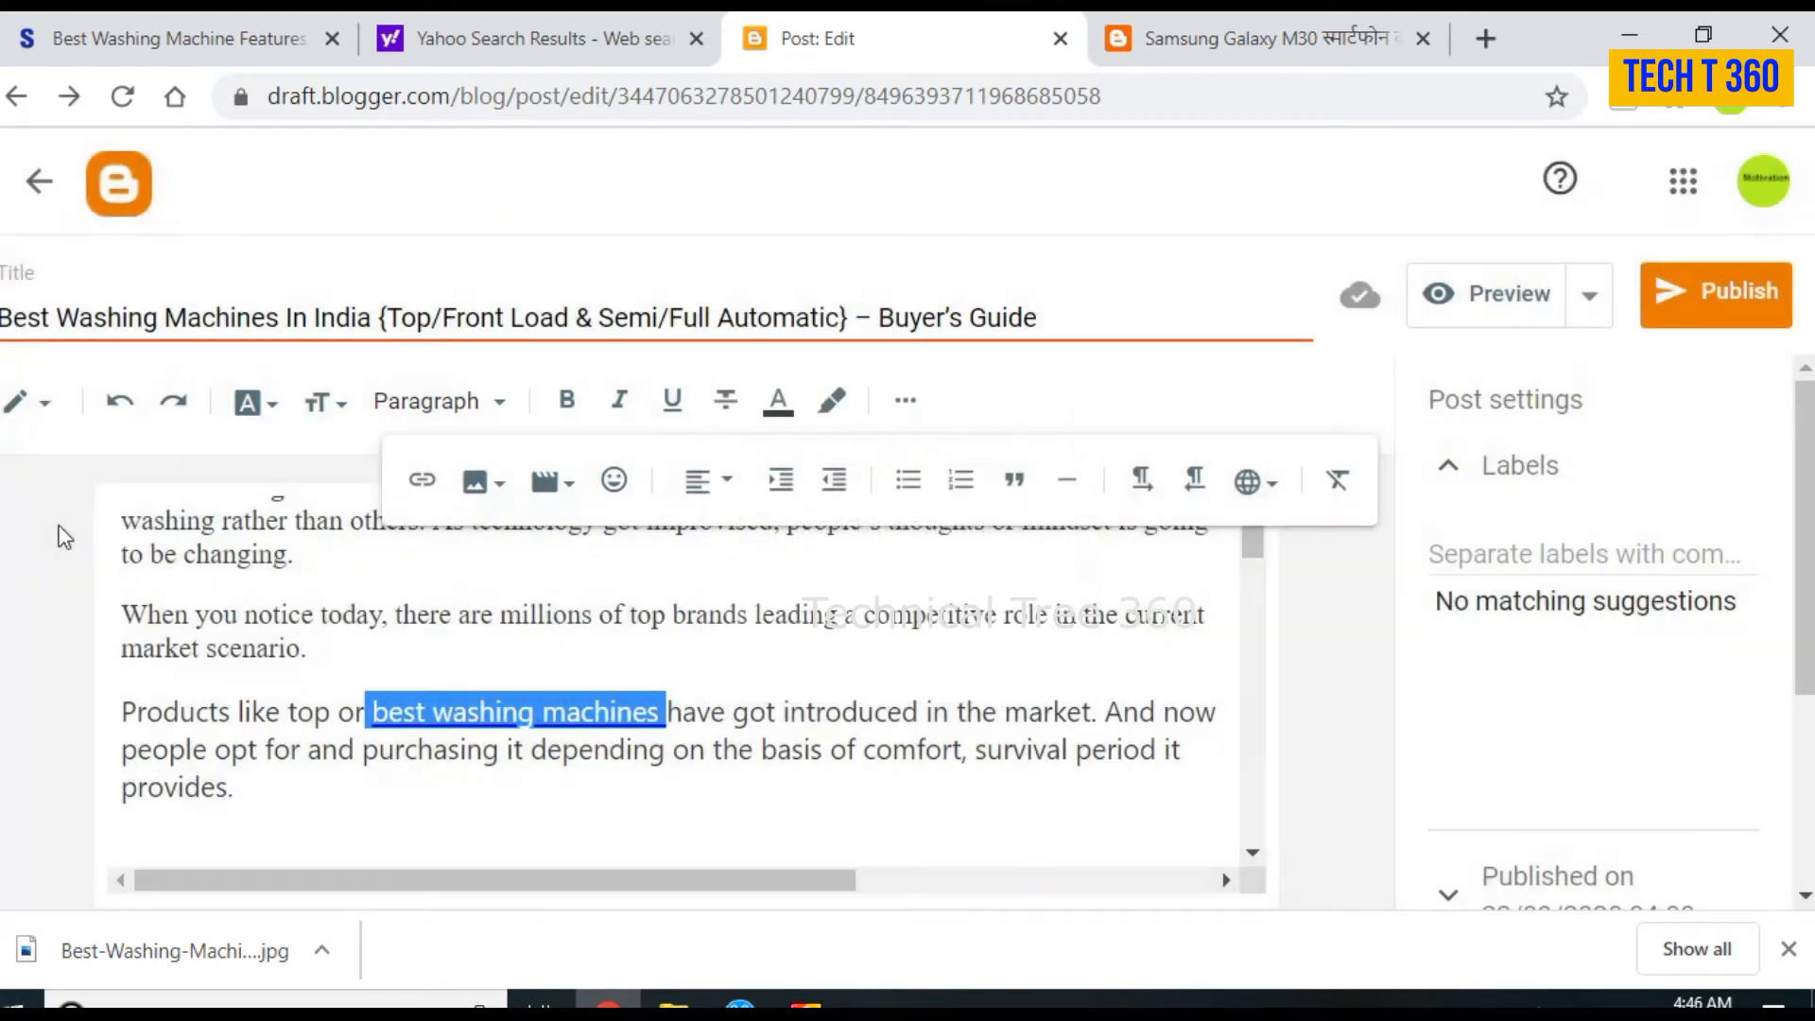
click(425, 484)
right_click(861, 437)
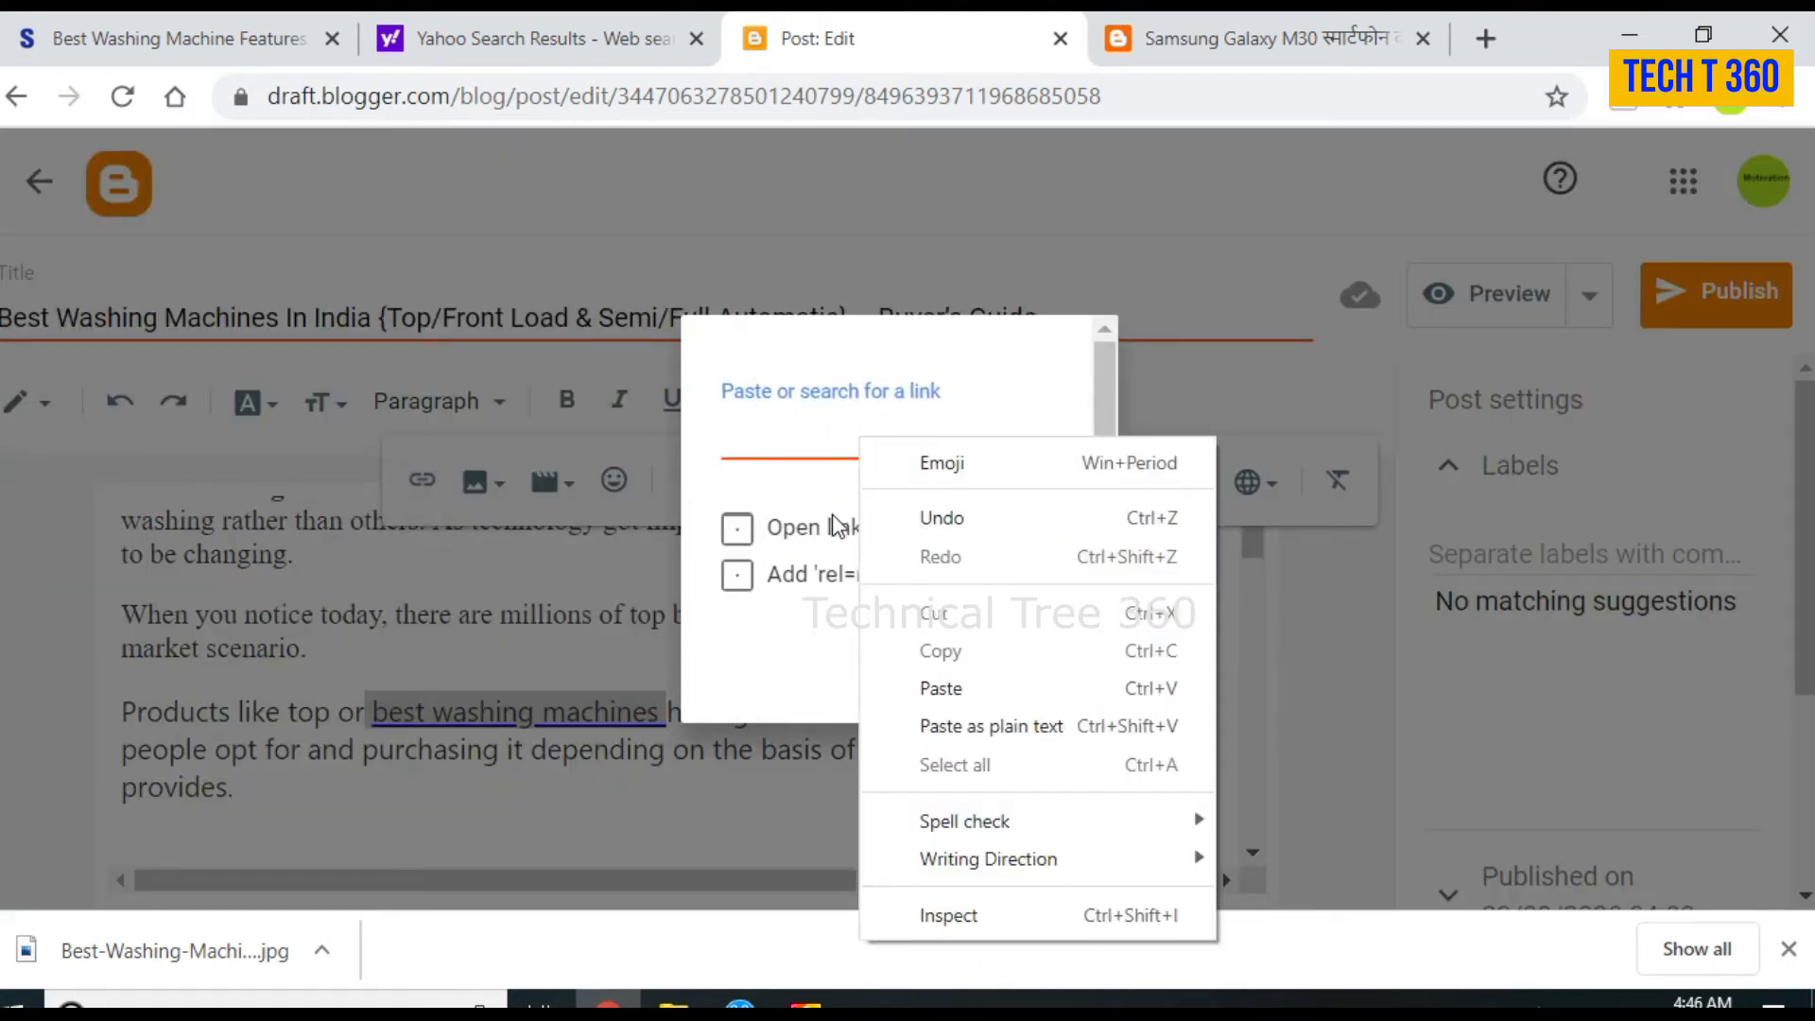
click(945, 726)
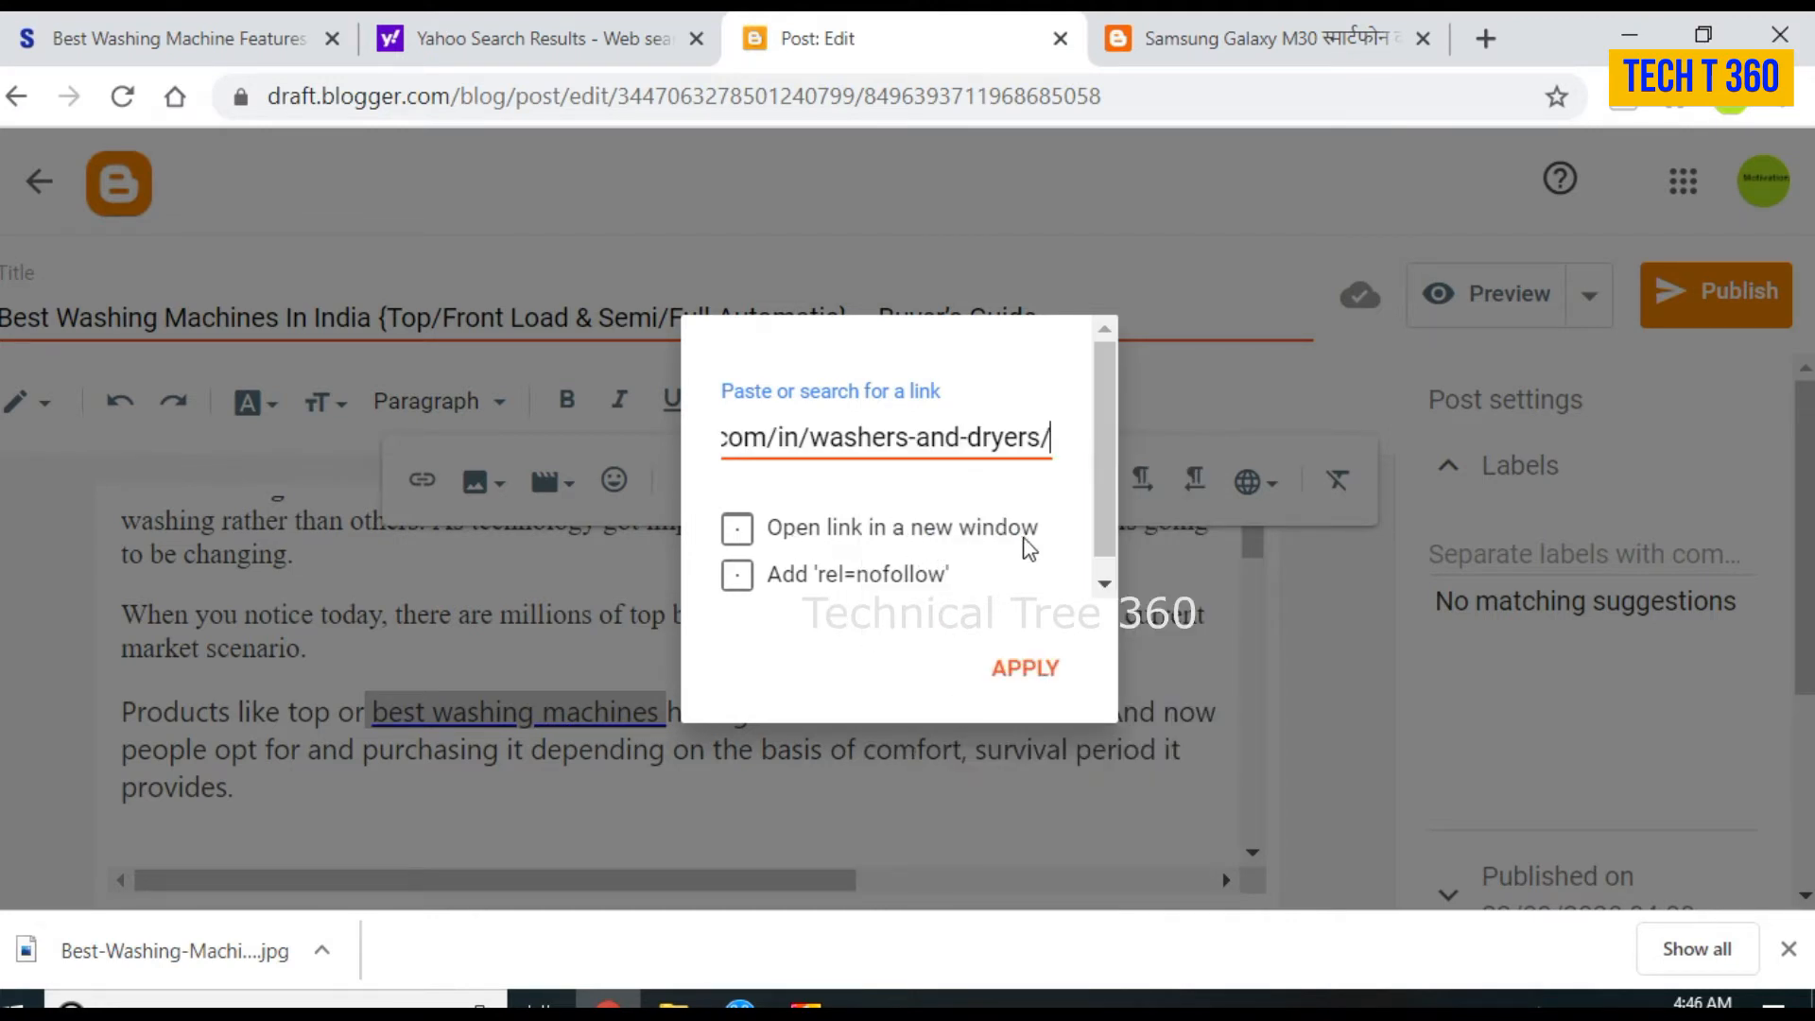
click(738, 529)
click(1025, 687)
click(707, 800)
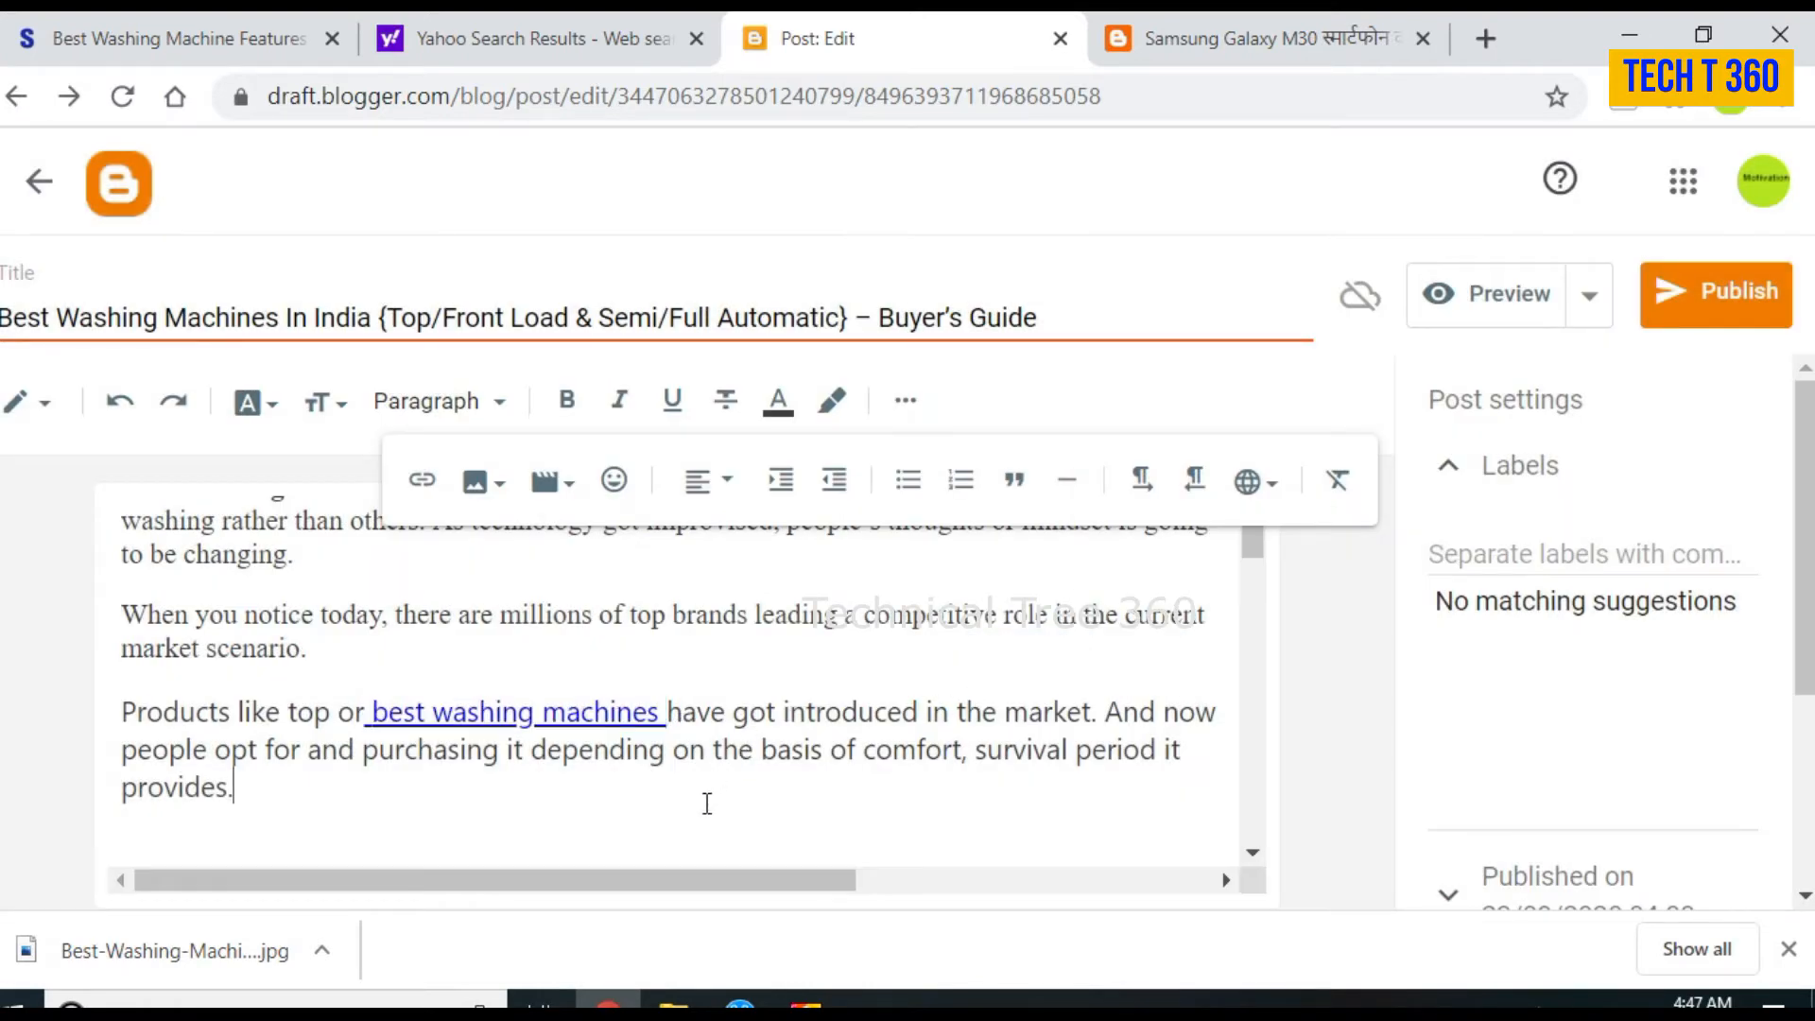
drag(952, 684, 964, 690)
click(732, 711)
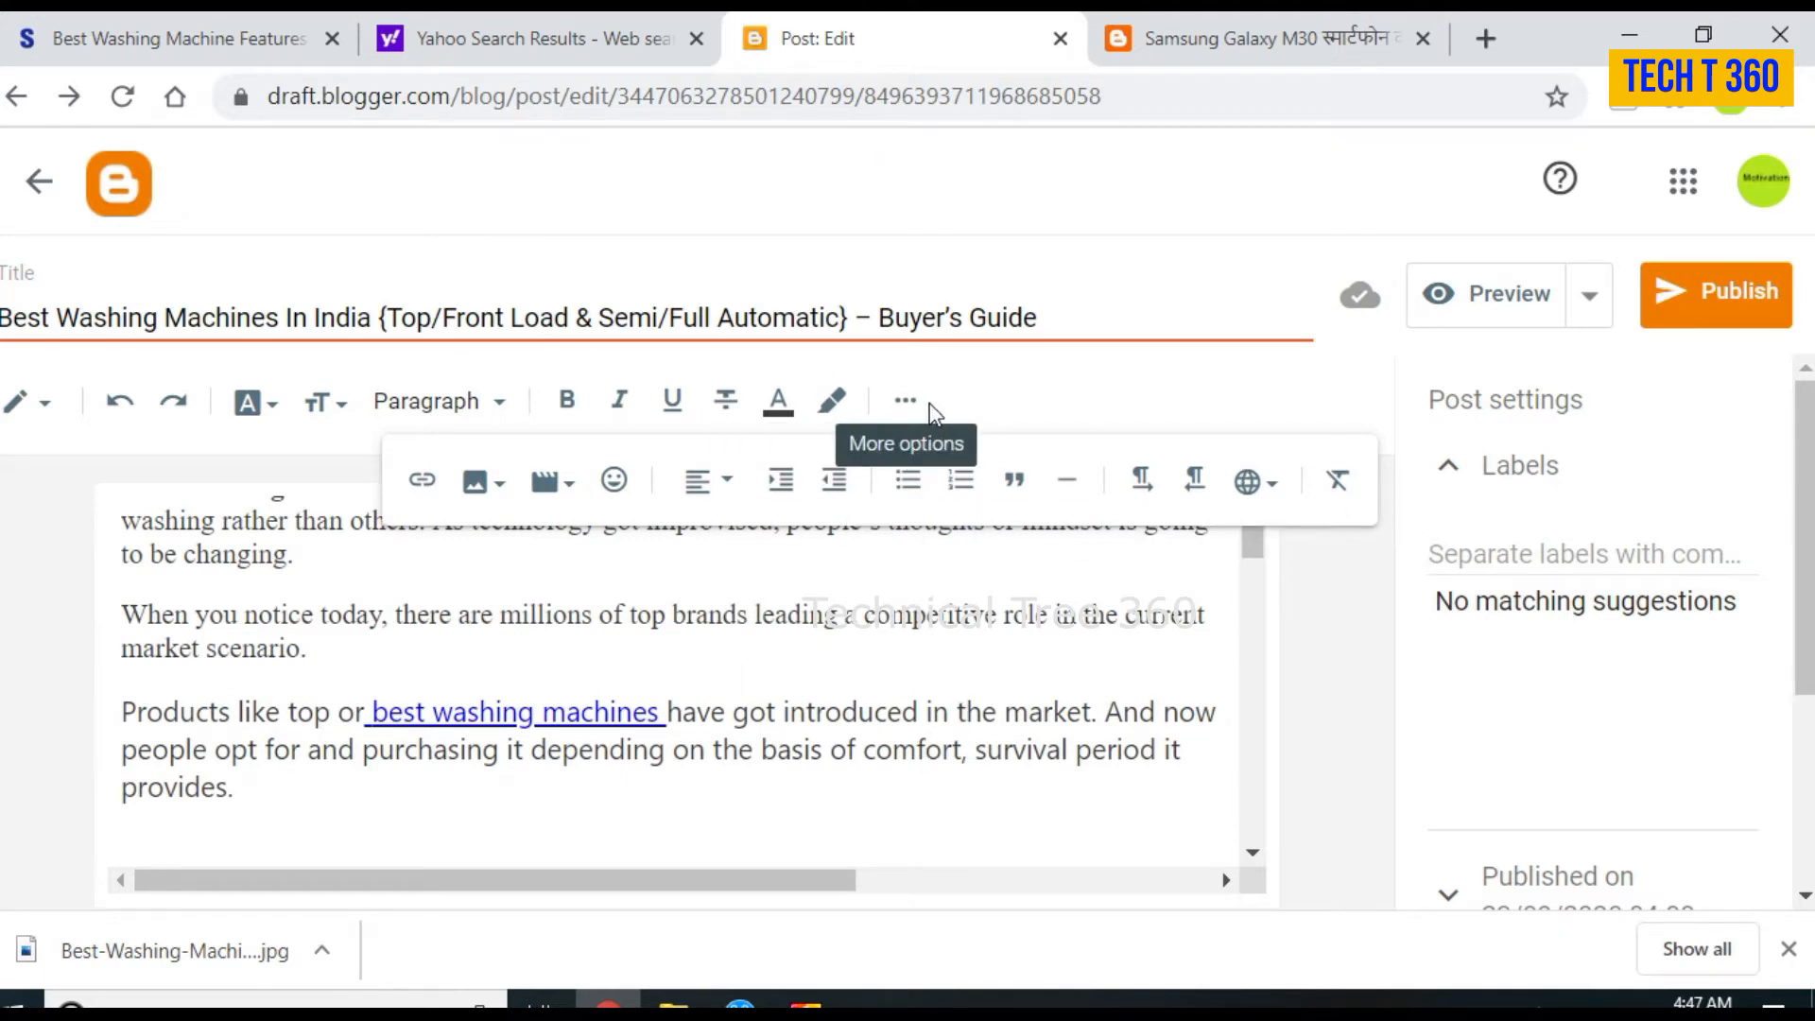
click(902, 420)
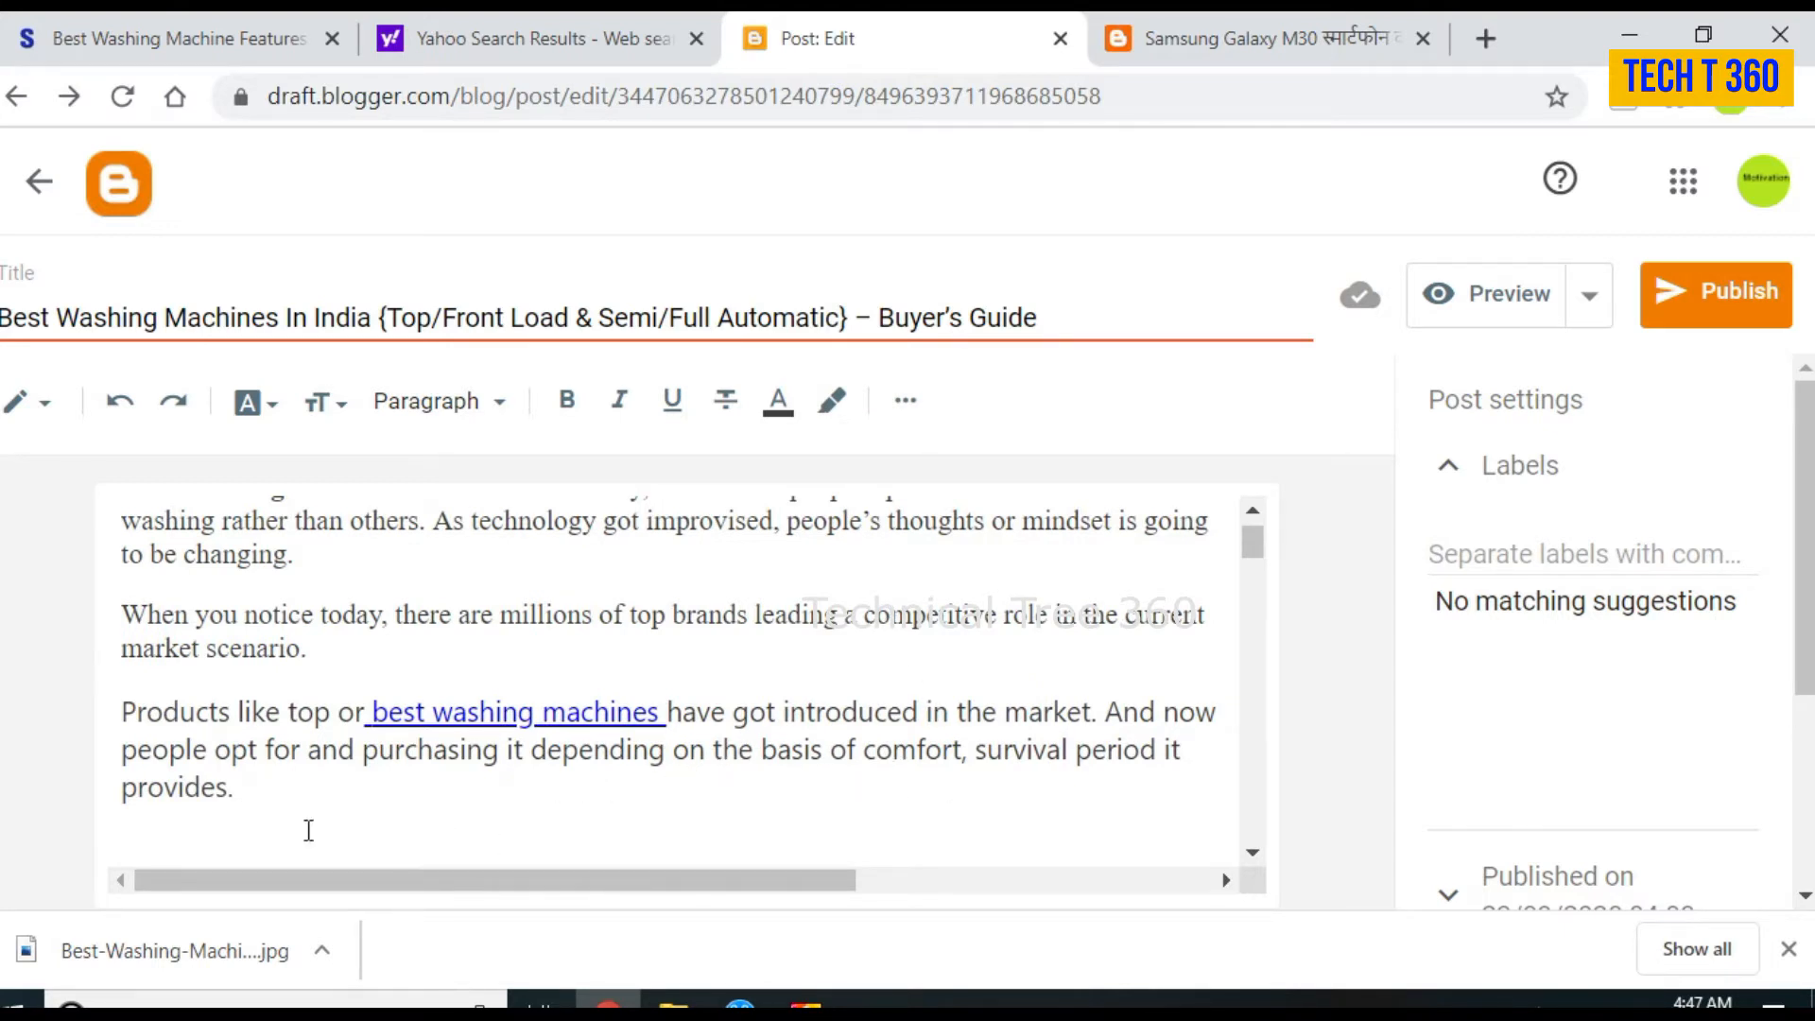
Step: Copy the words "Samsung Galaxy M30" from the title of the published Samsung Galaxy M30 blog article
click(1318, 43)
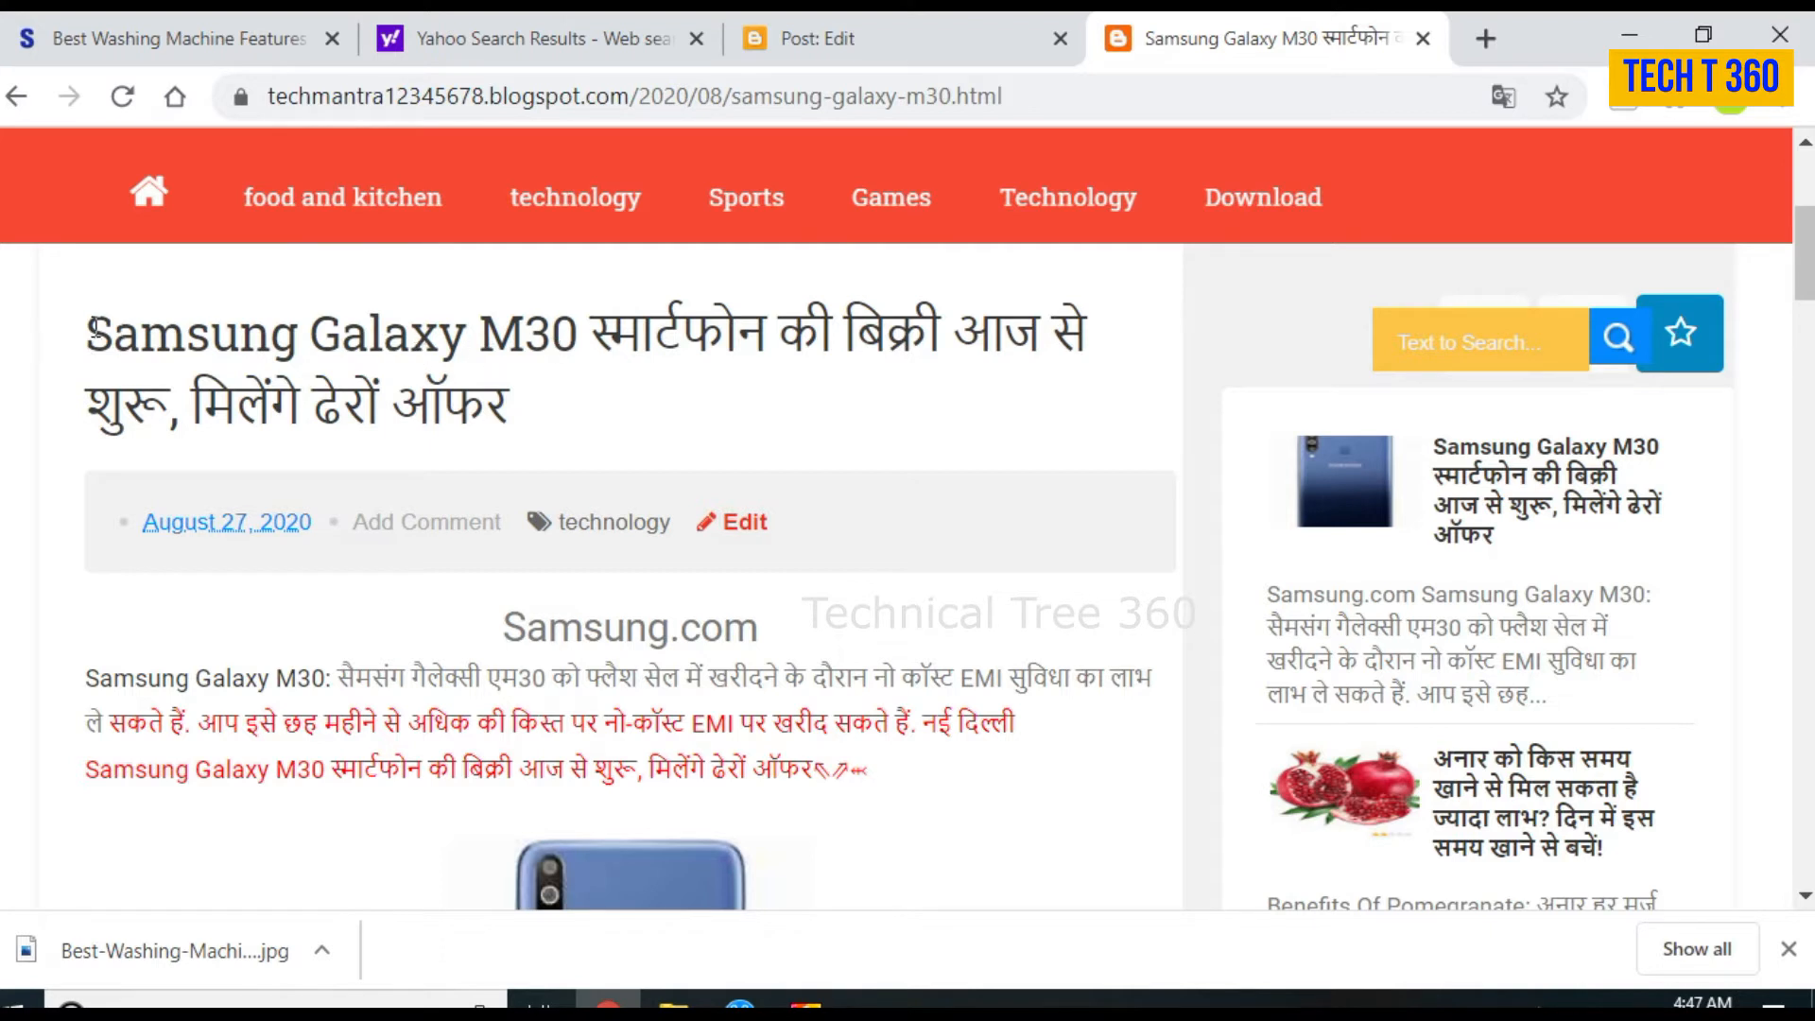
drag(88, 326, 599, 362)
right_click(525, 353)
click(574, 373)
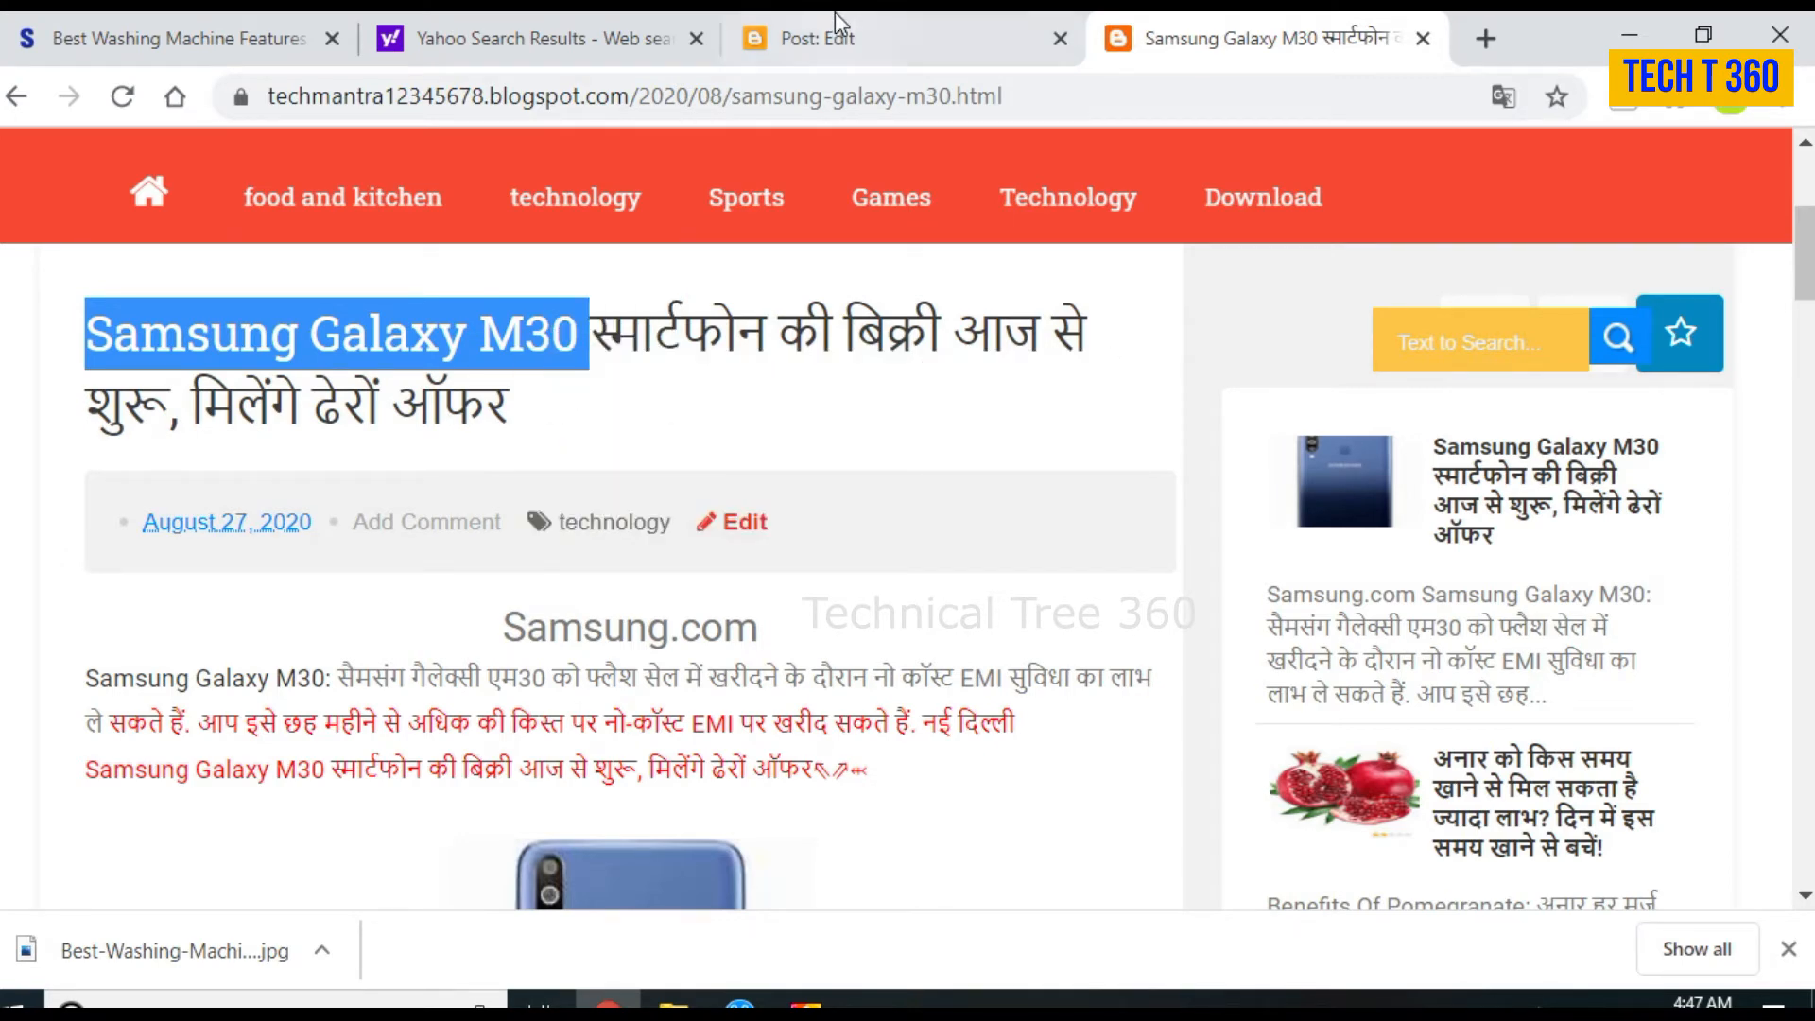
Step: Paste "Samsung Galaxy M30" on a new line of the washing machine post, below the paragraph ending "market scenario."
click(818, 38)
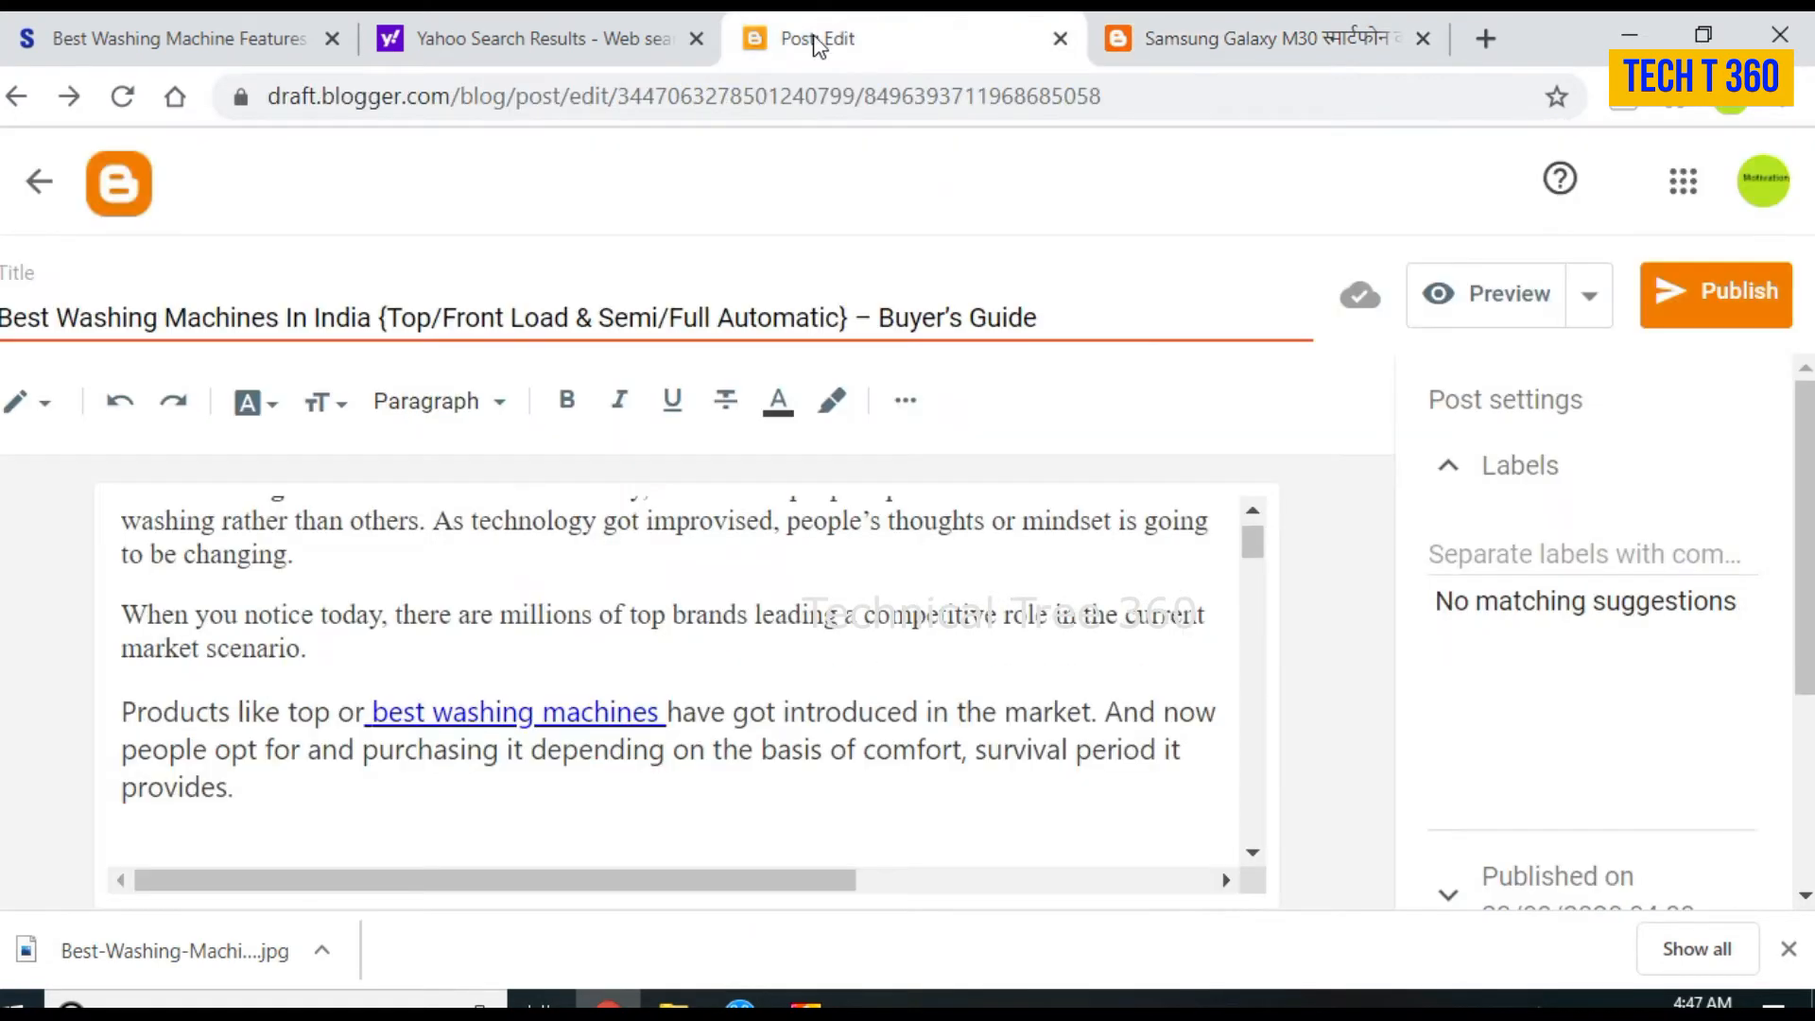
click(337, 661)
key(Return)
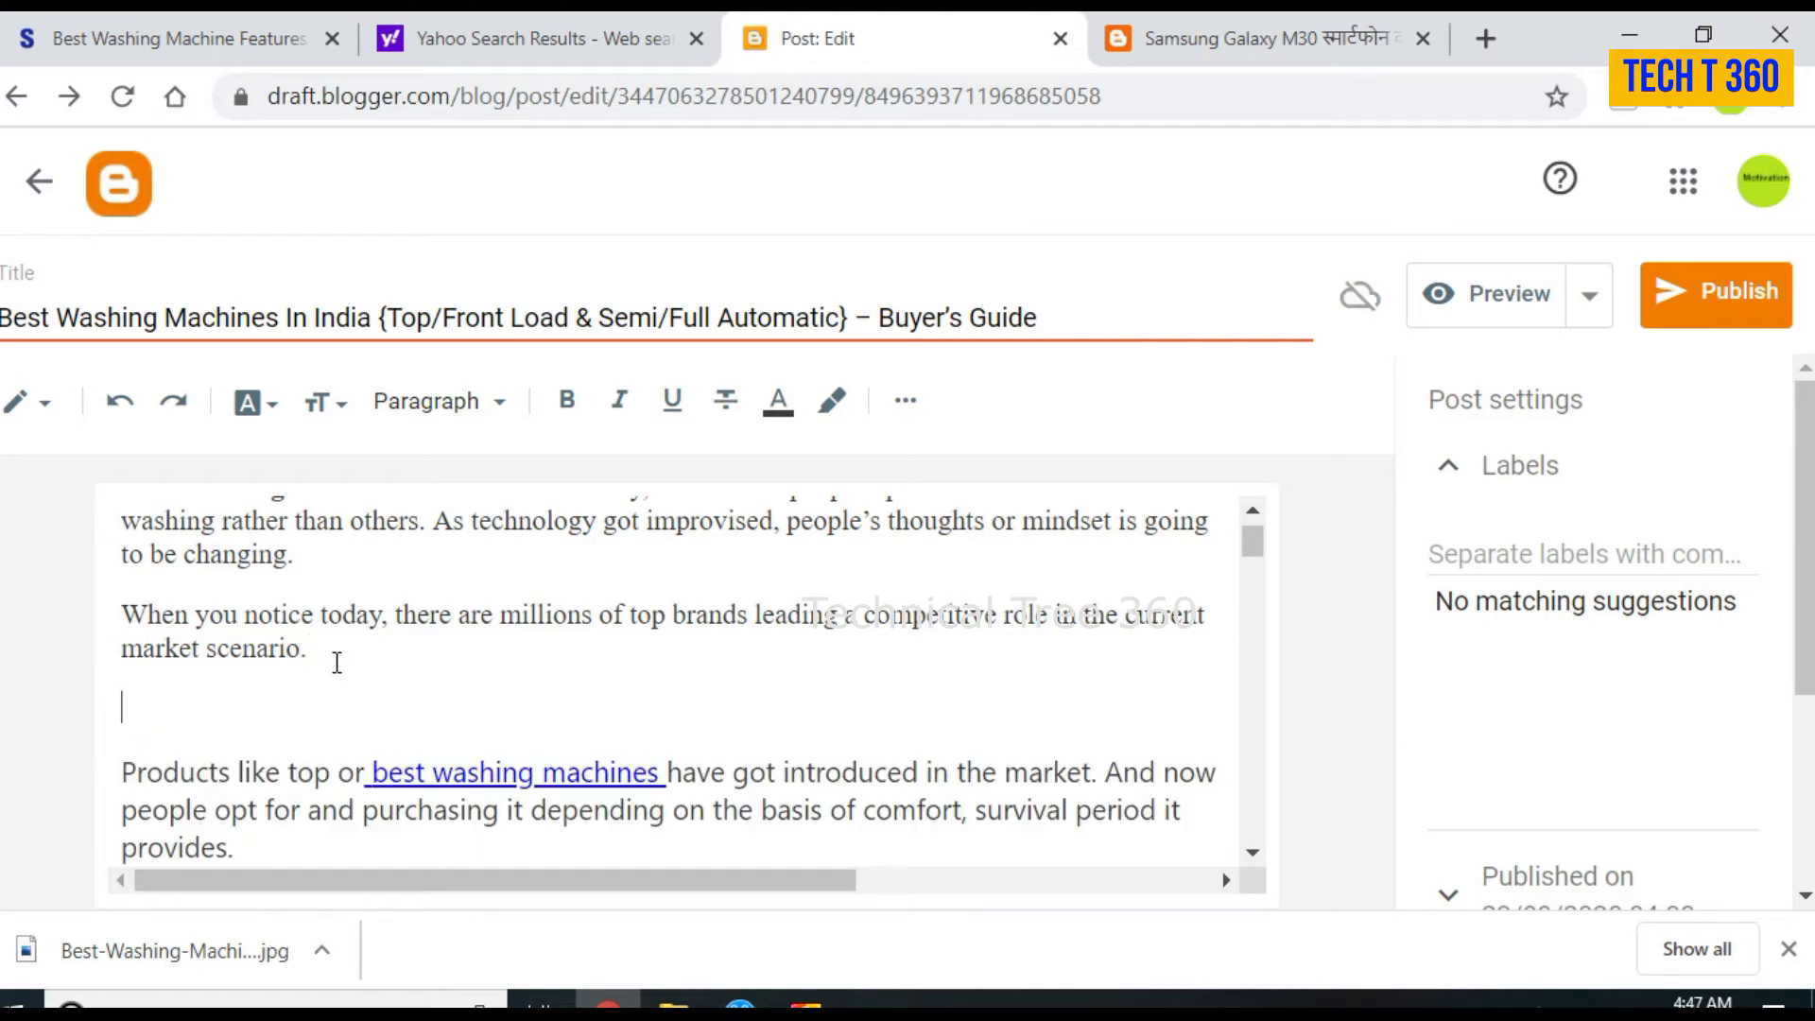
right_click(214, 690)
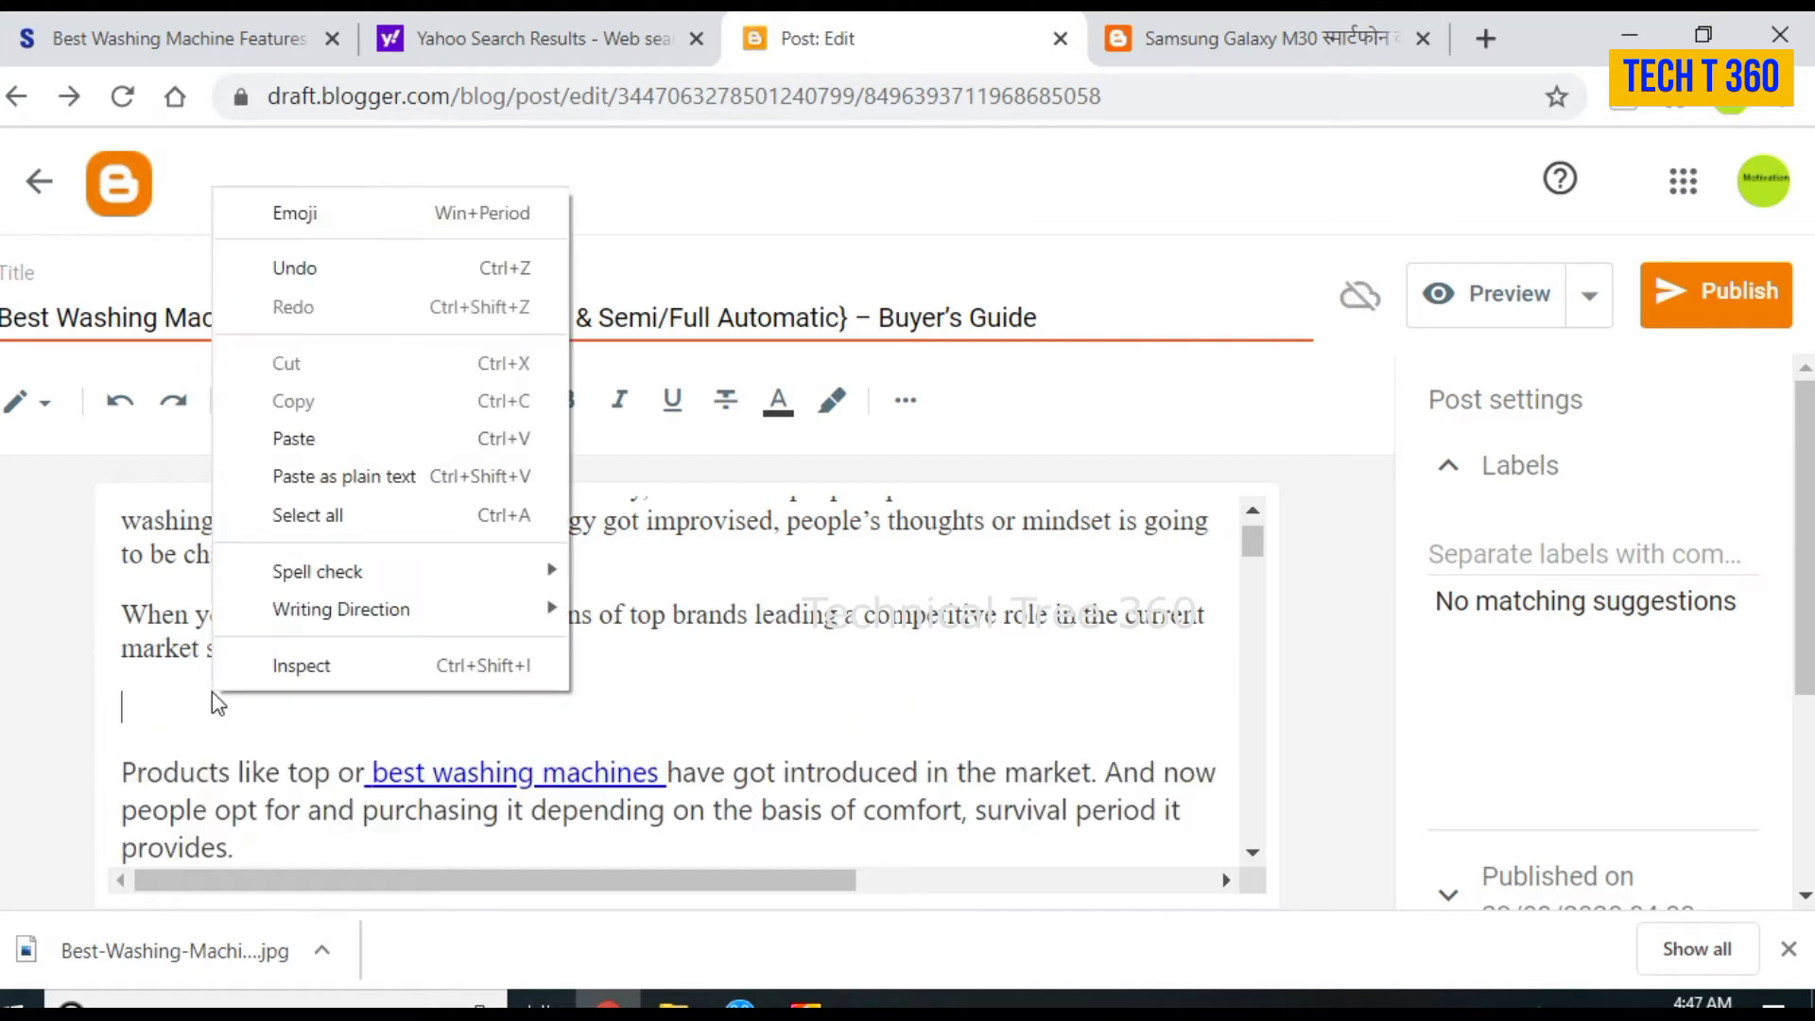
click(316, 439)
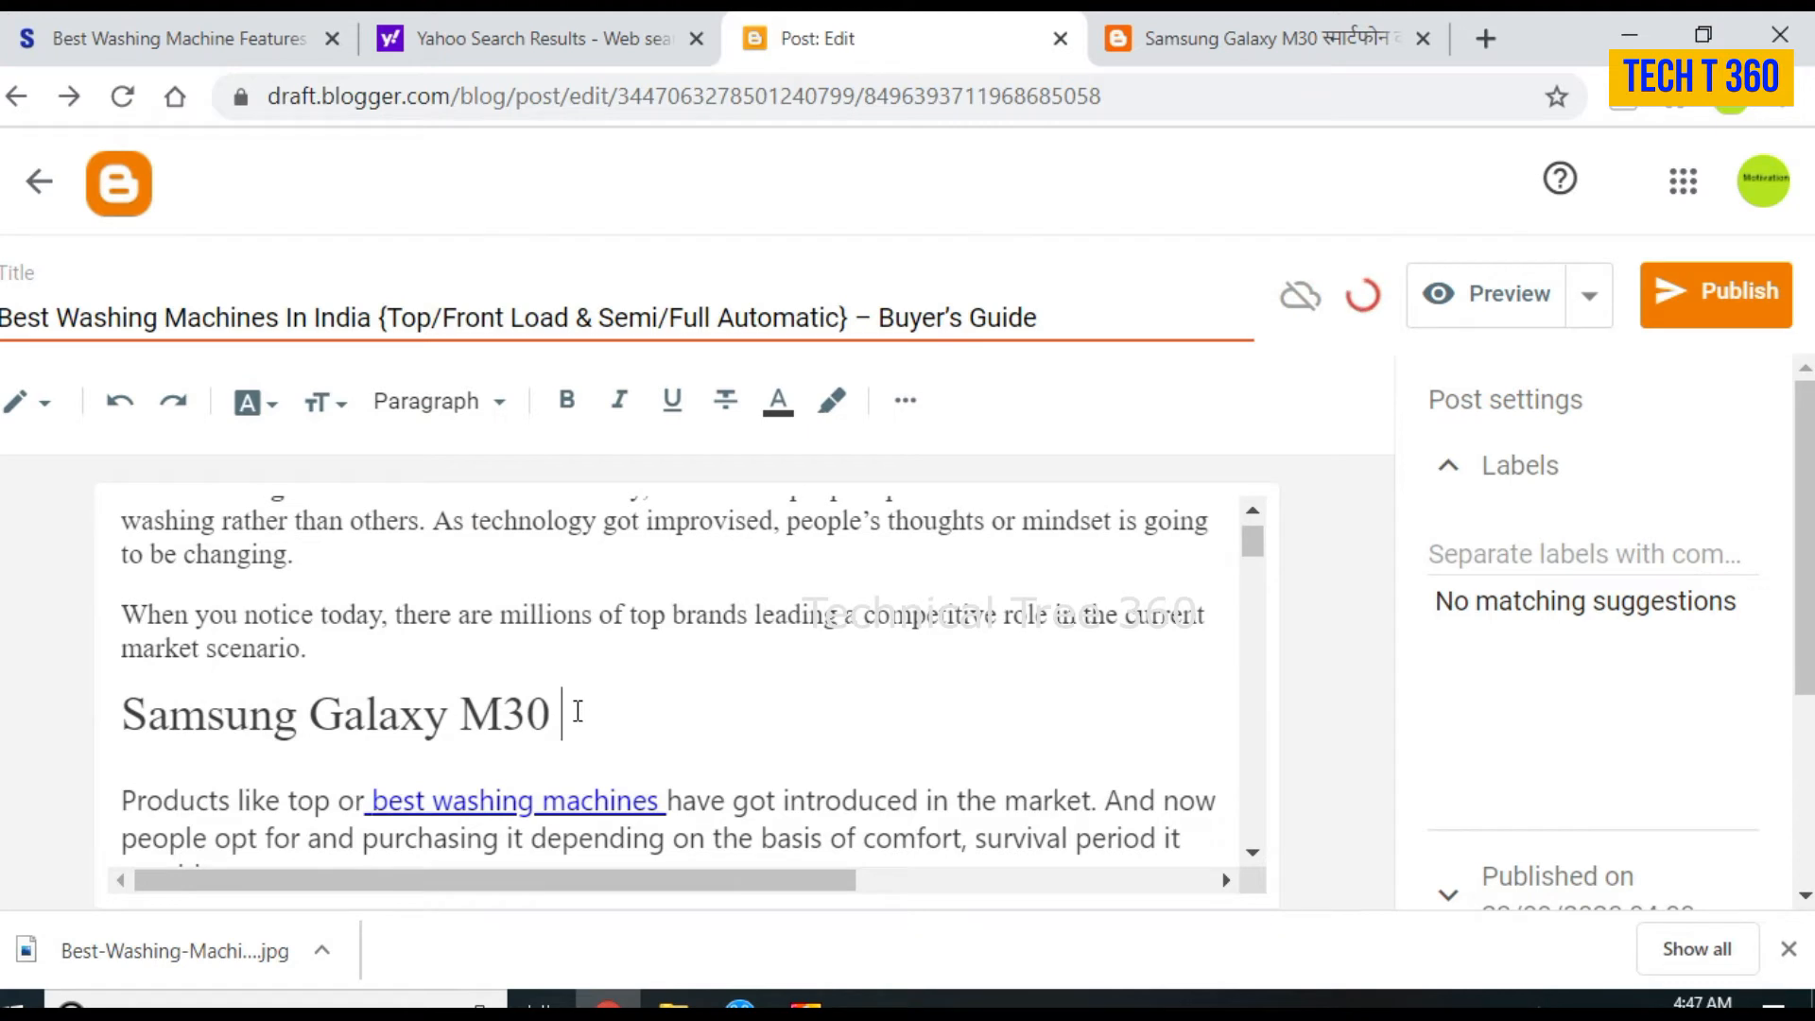
Step: Try the Large text size on the pasted "Samsung Galaxy M30" line and settle on Medium
drag(565, 716, 123, 724)
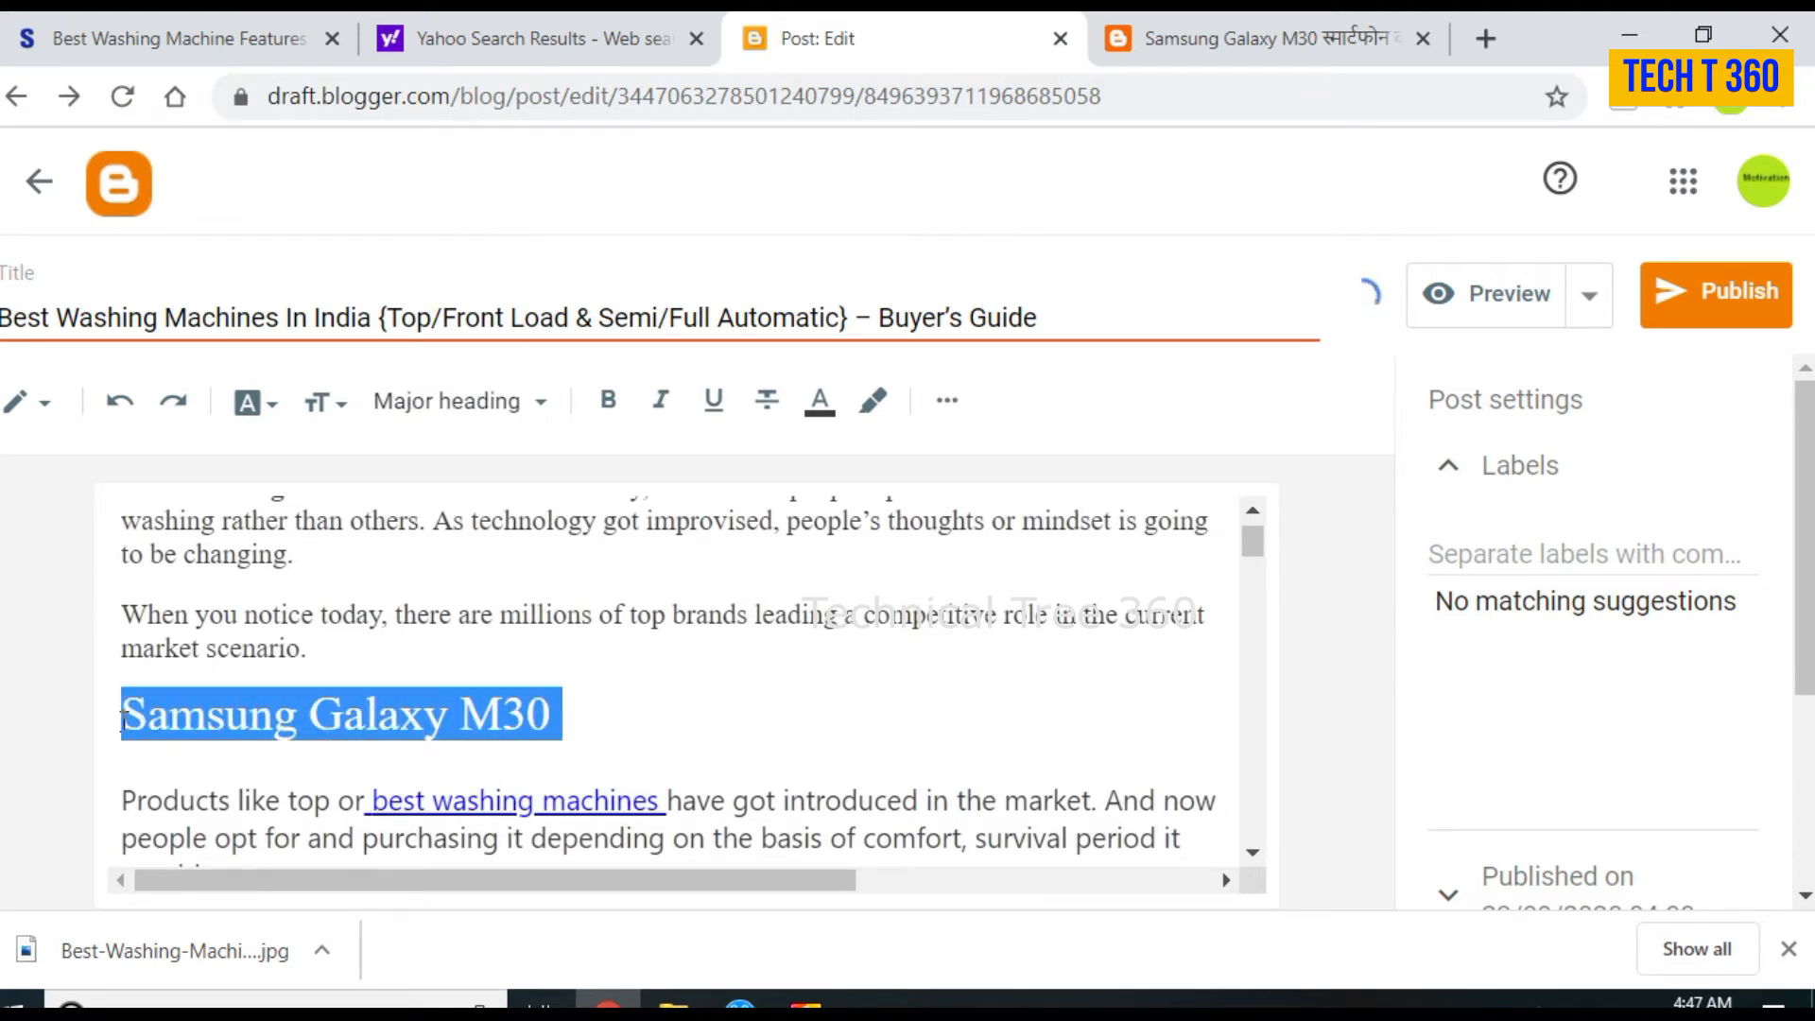
click(329, 412)
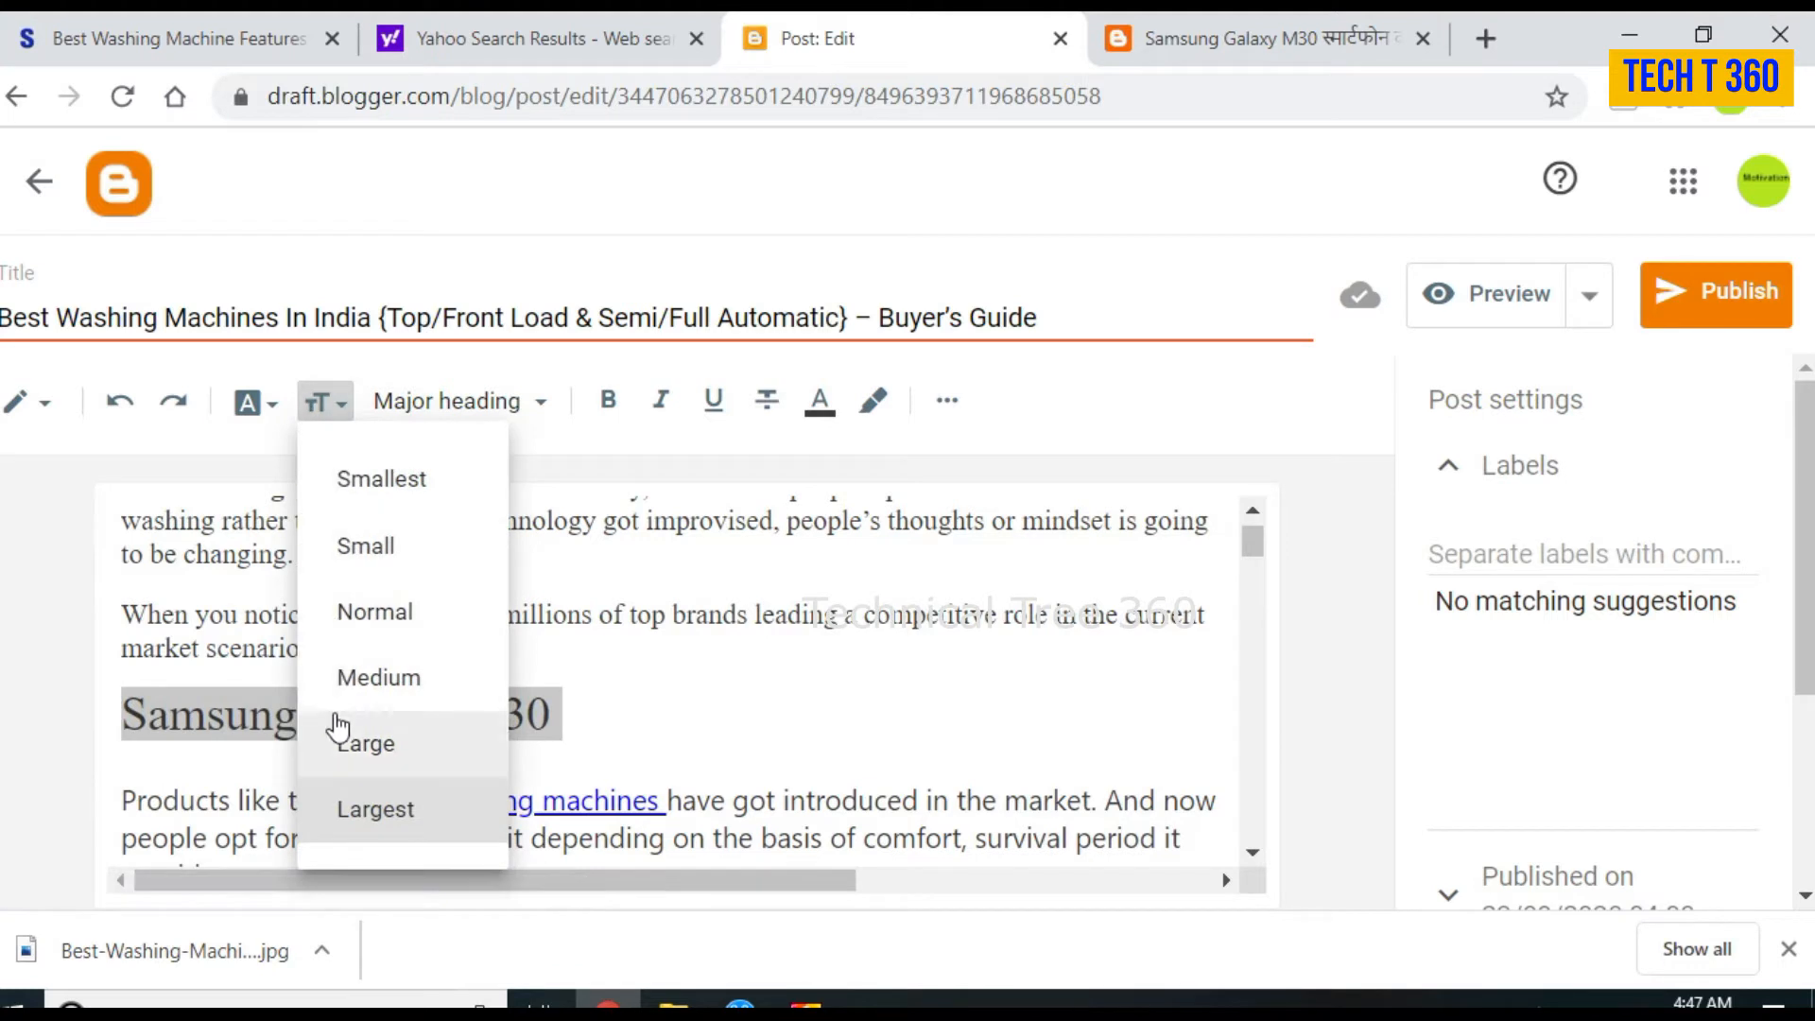
click(365, 747)
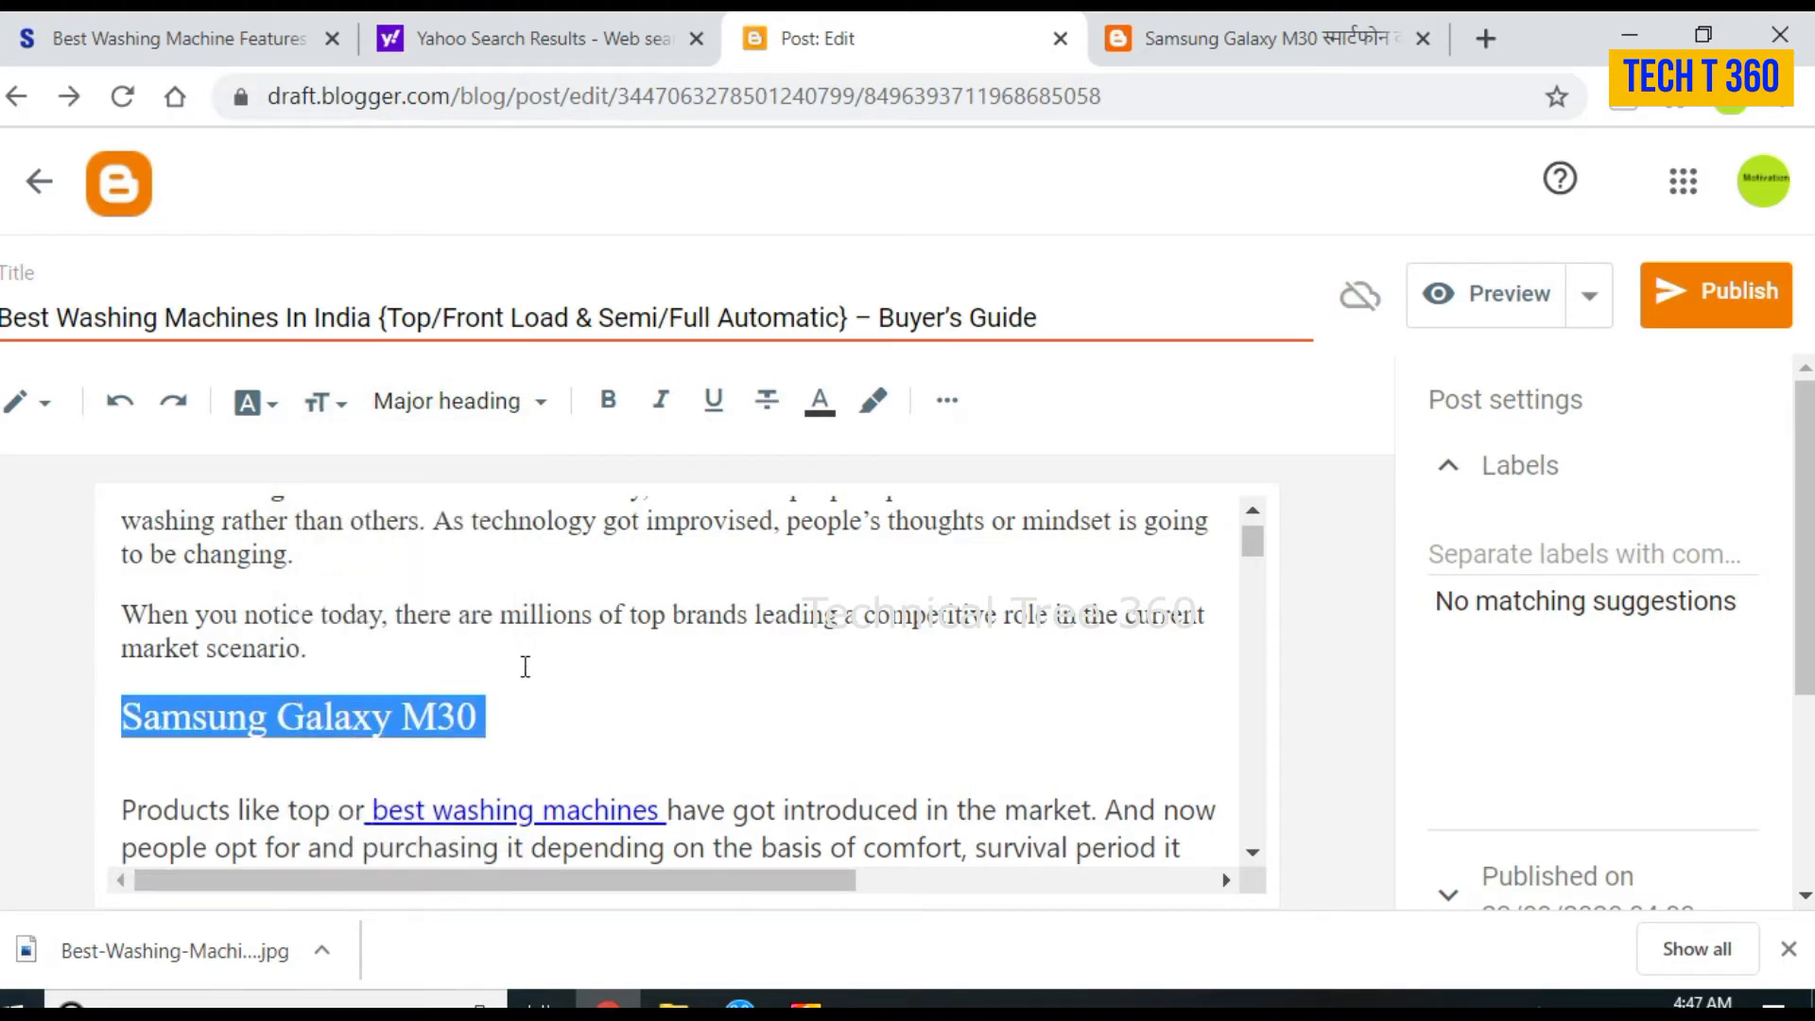
click(322, 402)
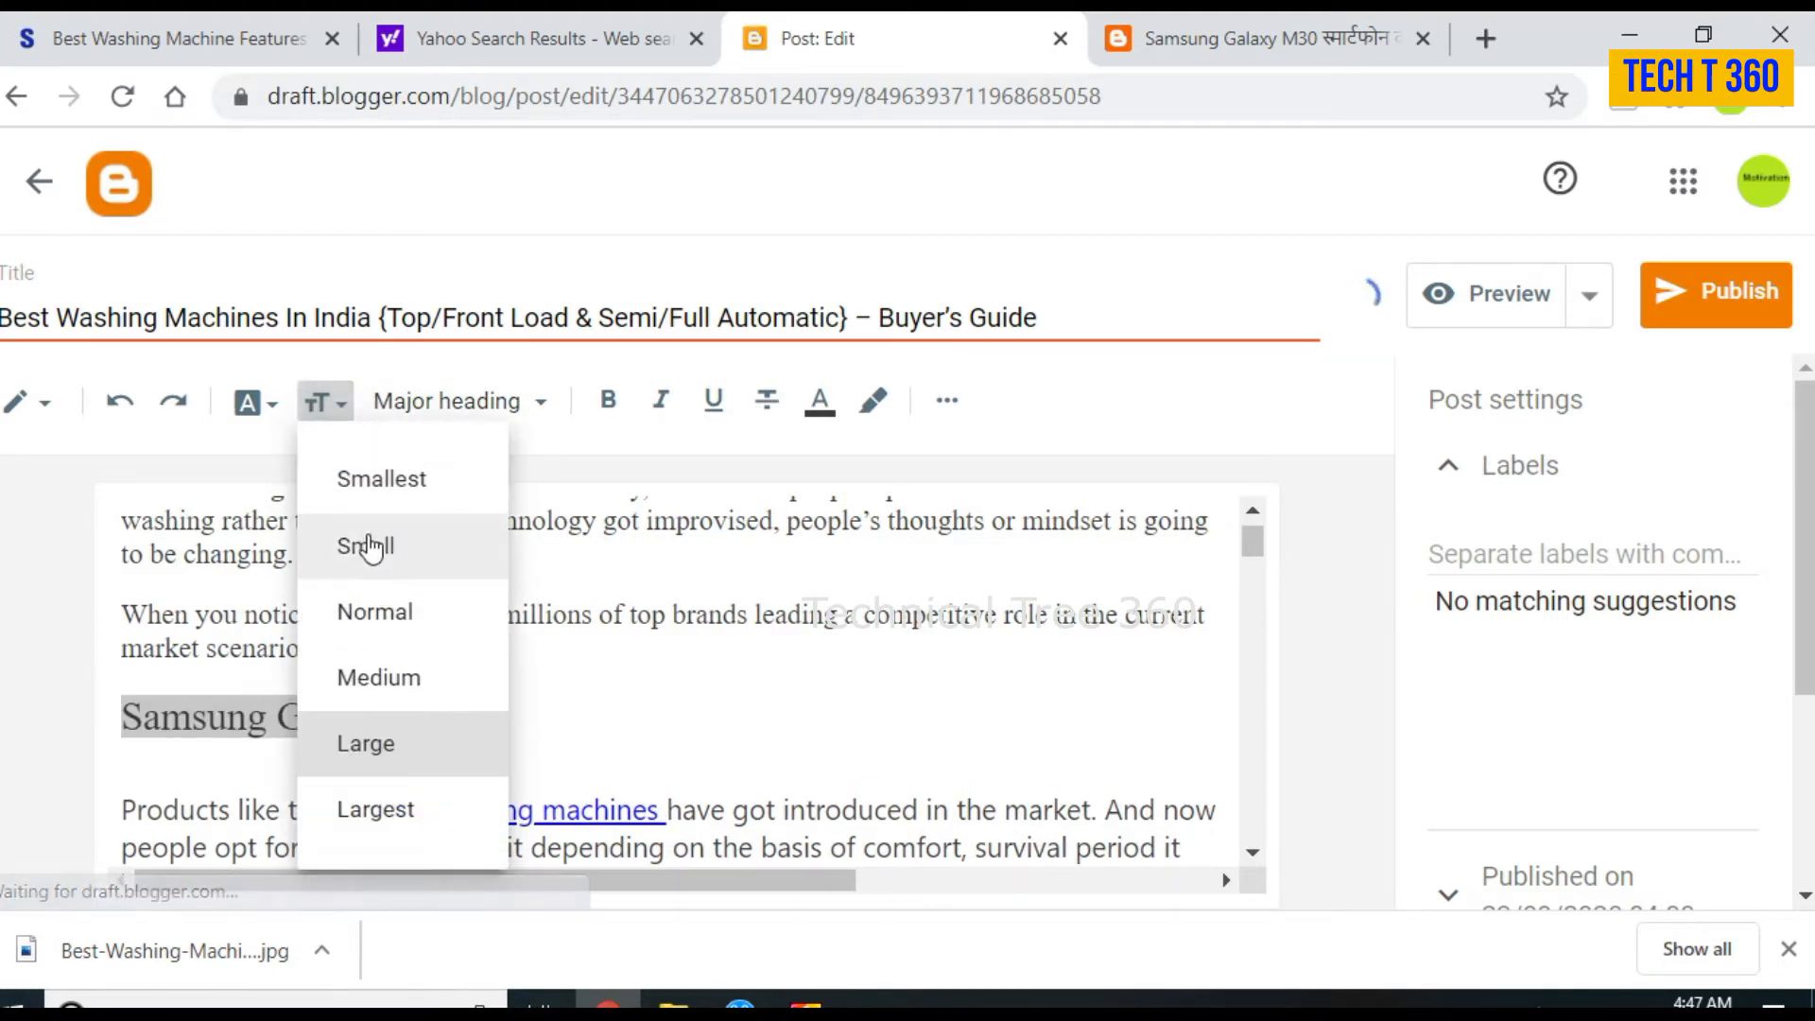
click(389, 701)
click(416, 718)
Step: Select the "Samsung Galaxy M30" line as link text and copy the web address of the published Samsung Galaxy M30 article
drag(415, 718, 117, 722)
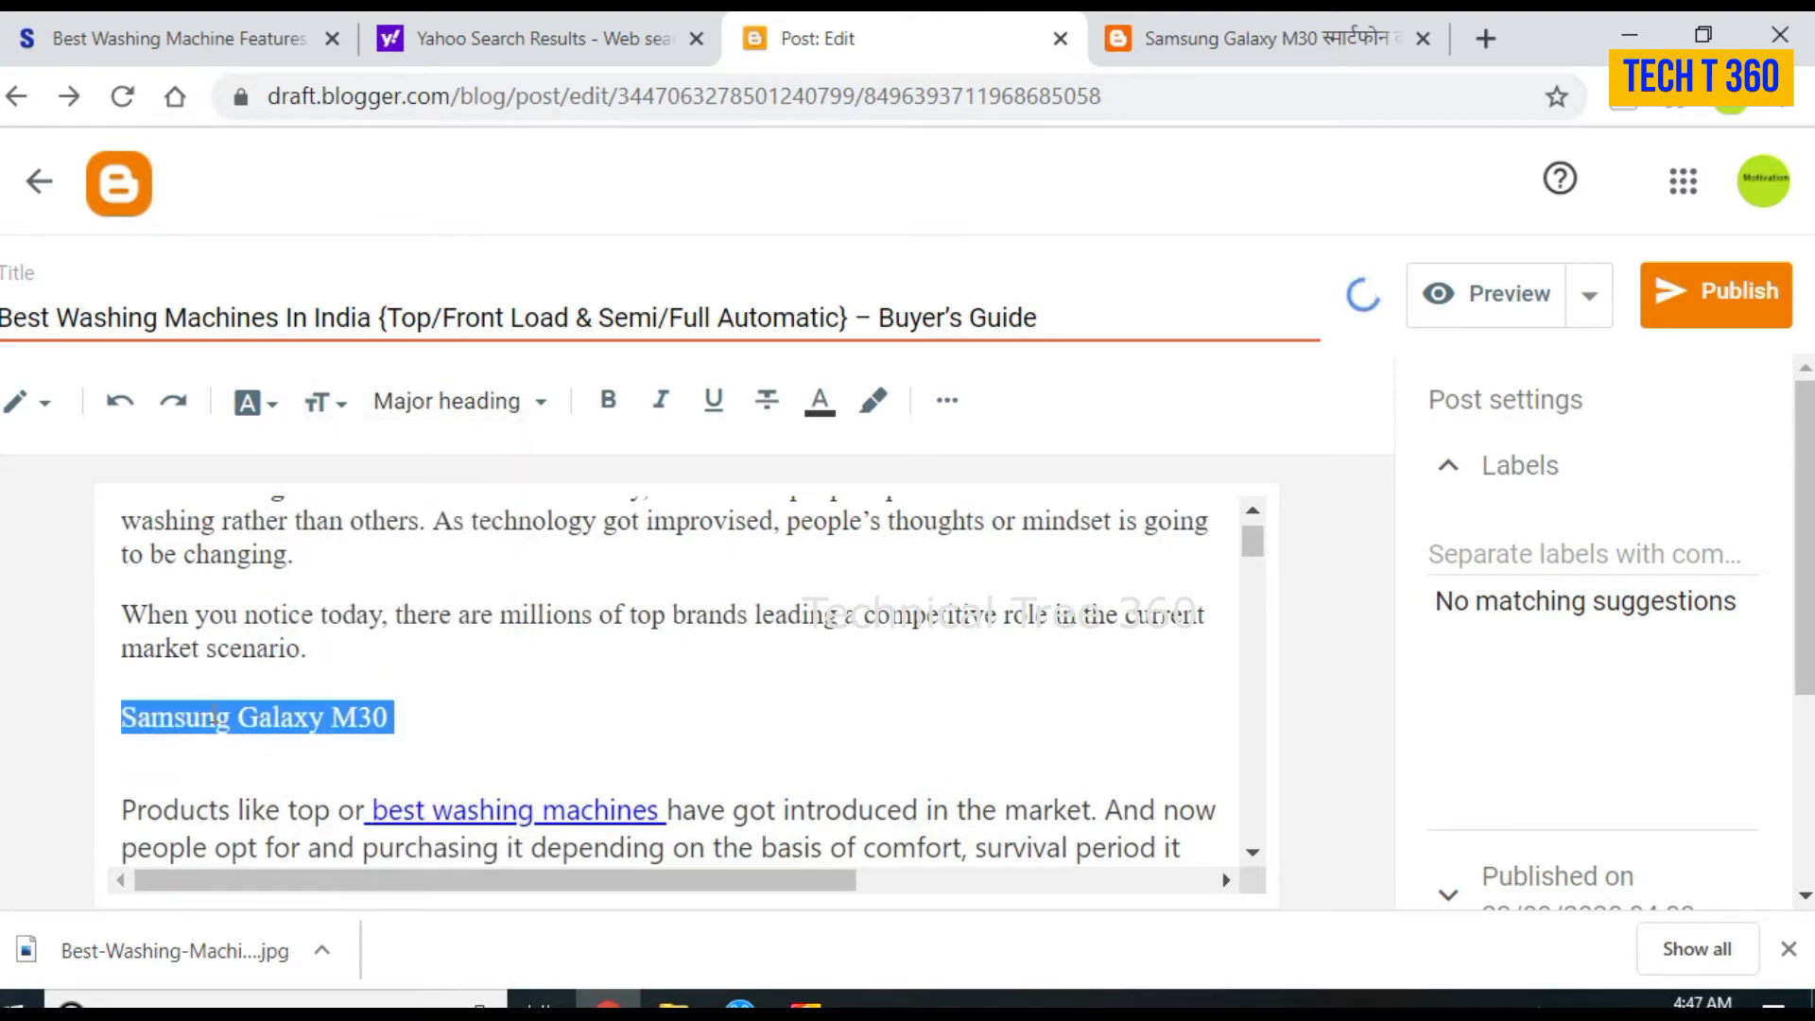
click(949, 402)
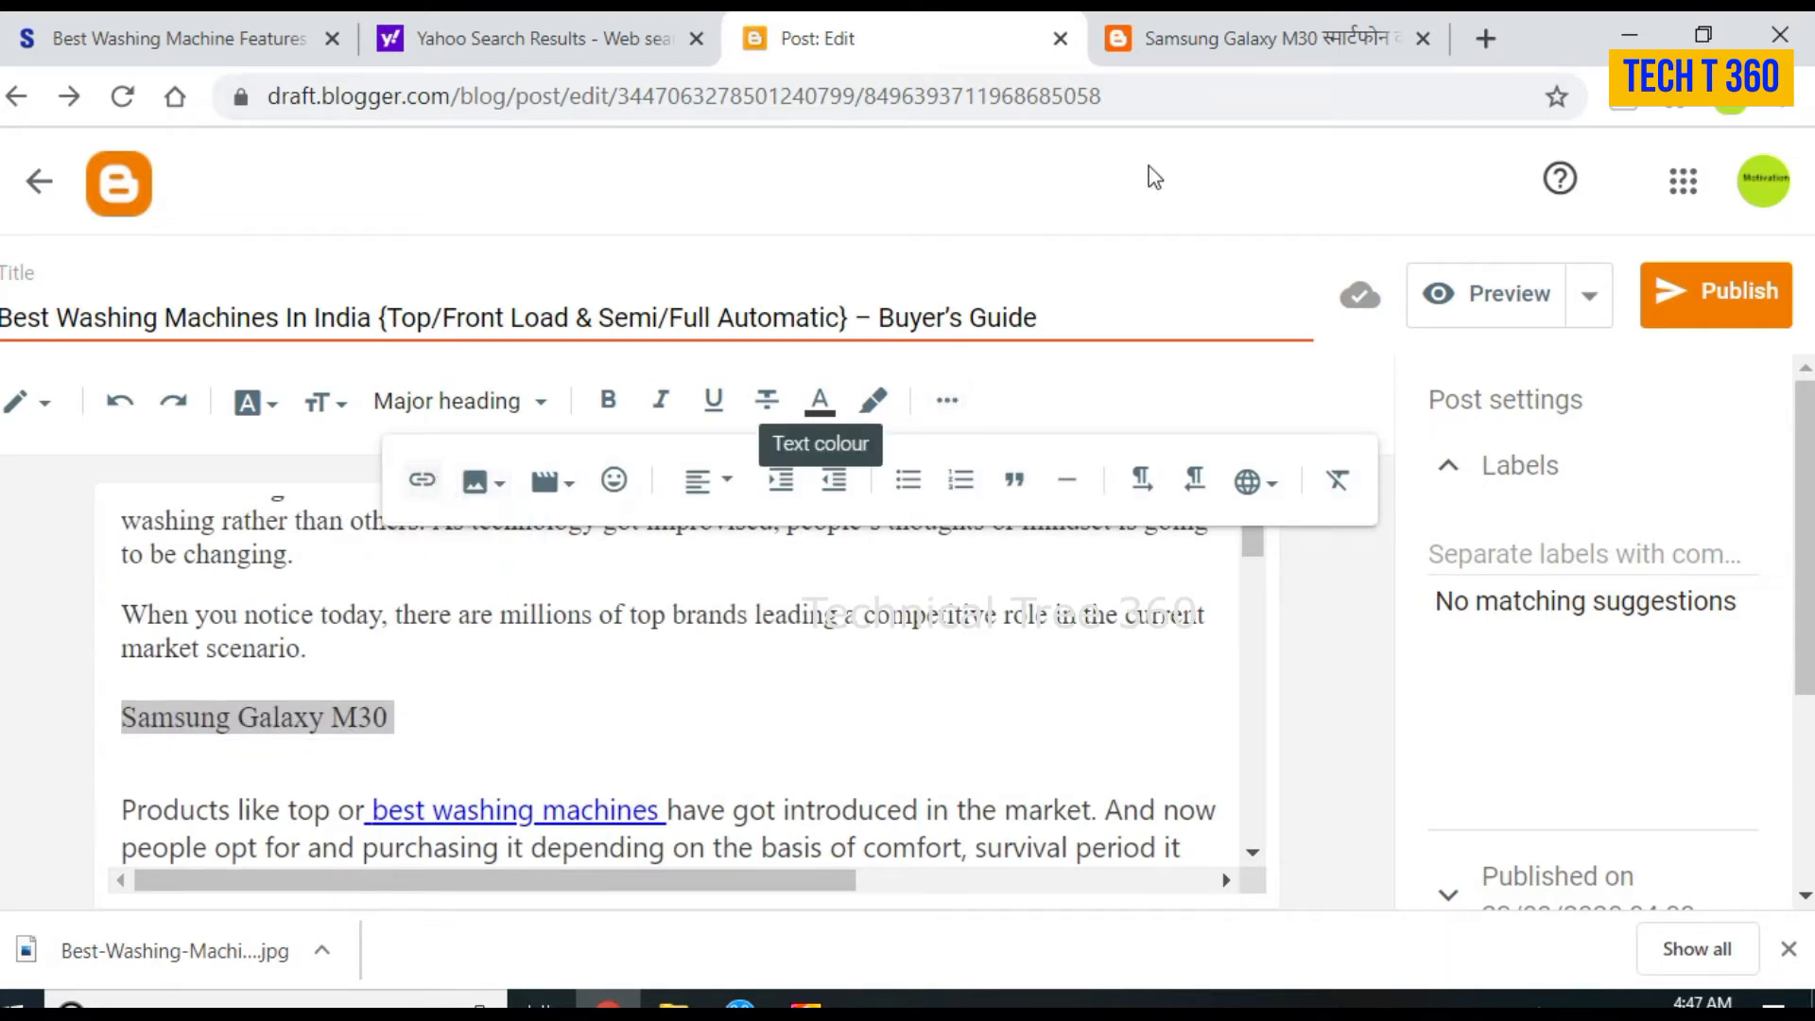
click(1175, 38)
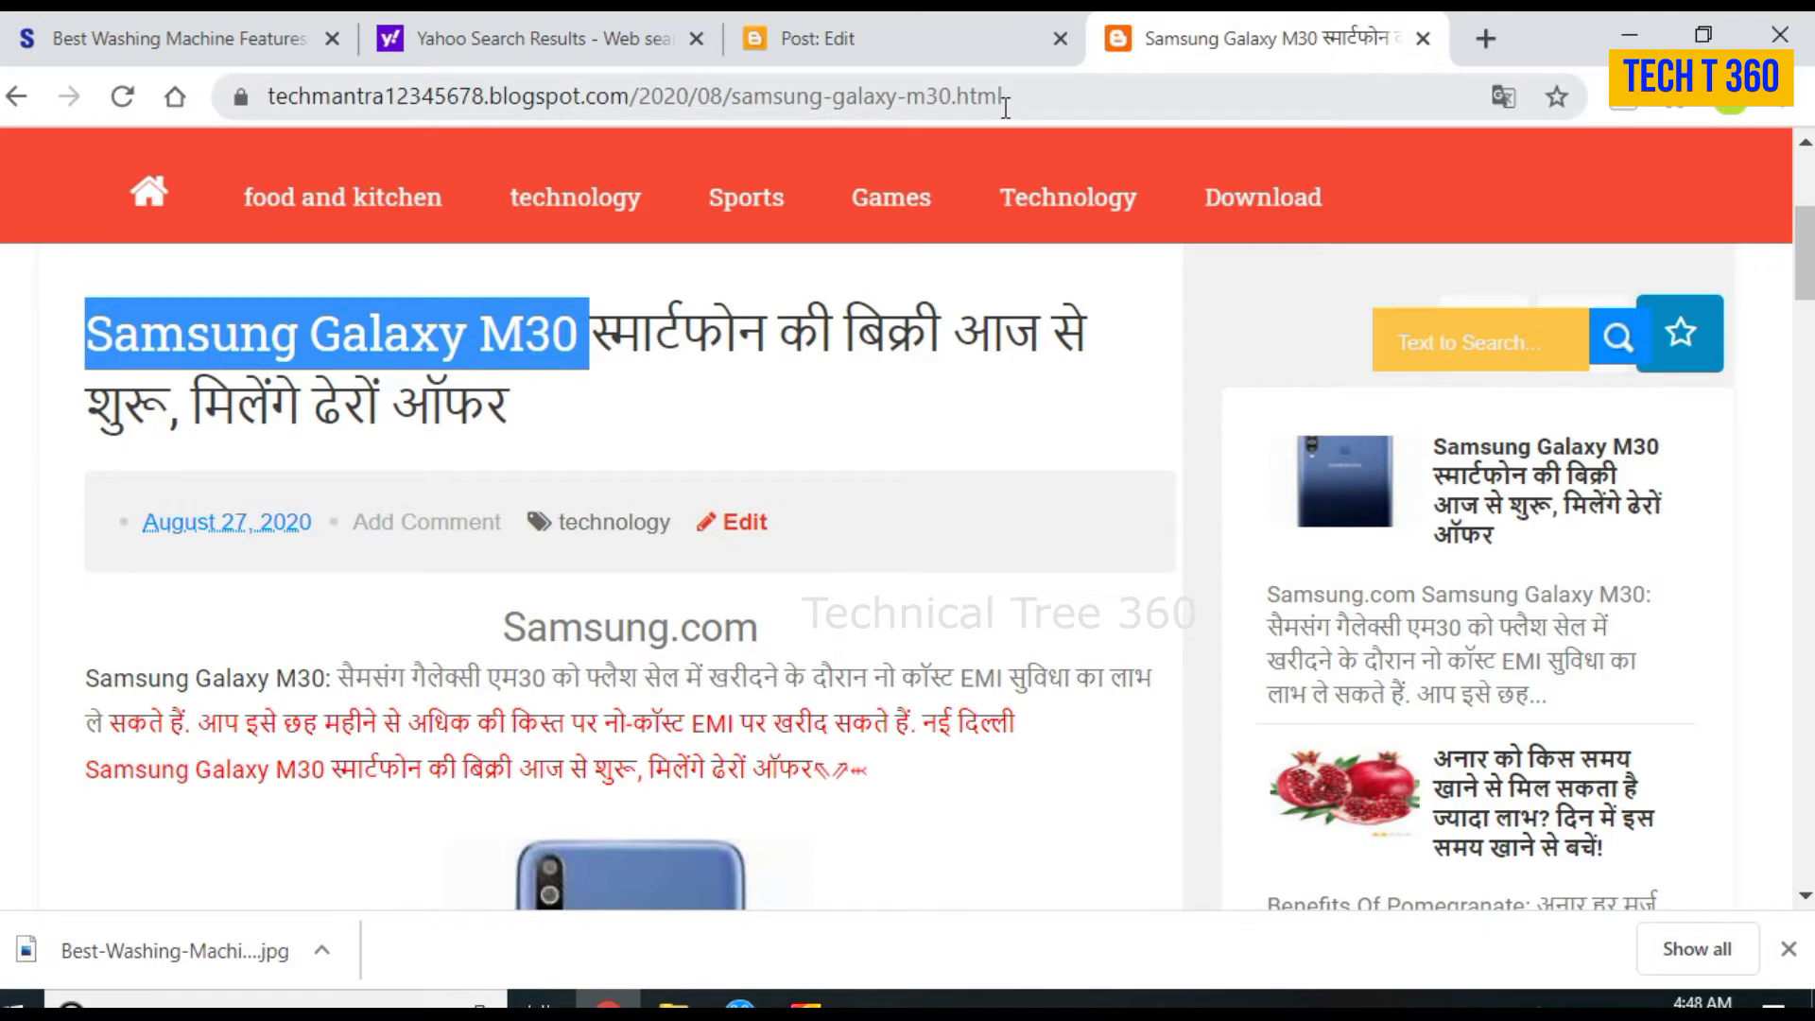
click(1044, 92)
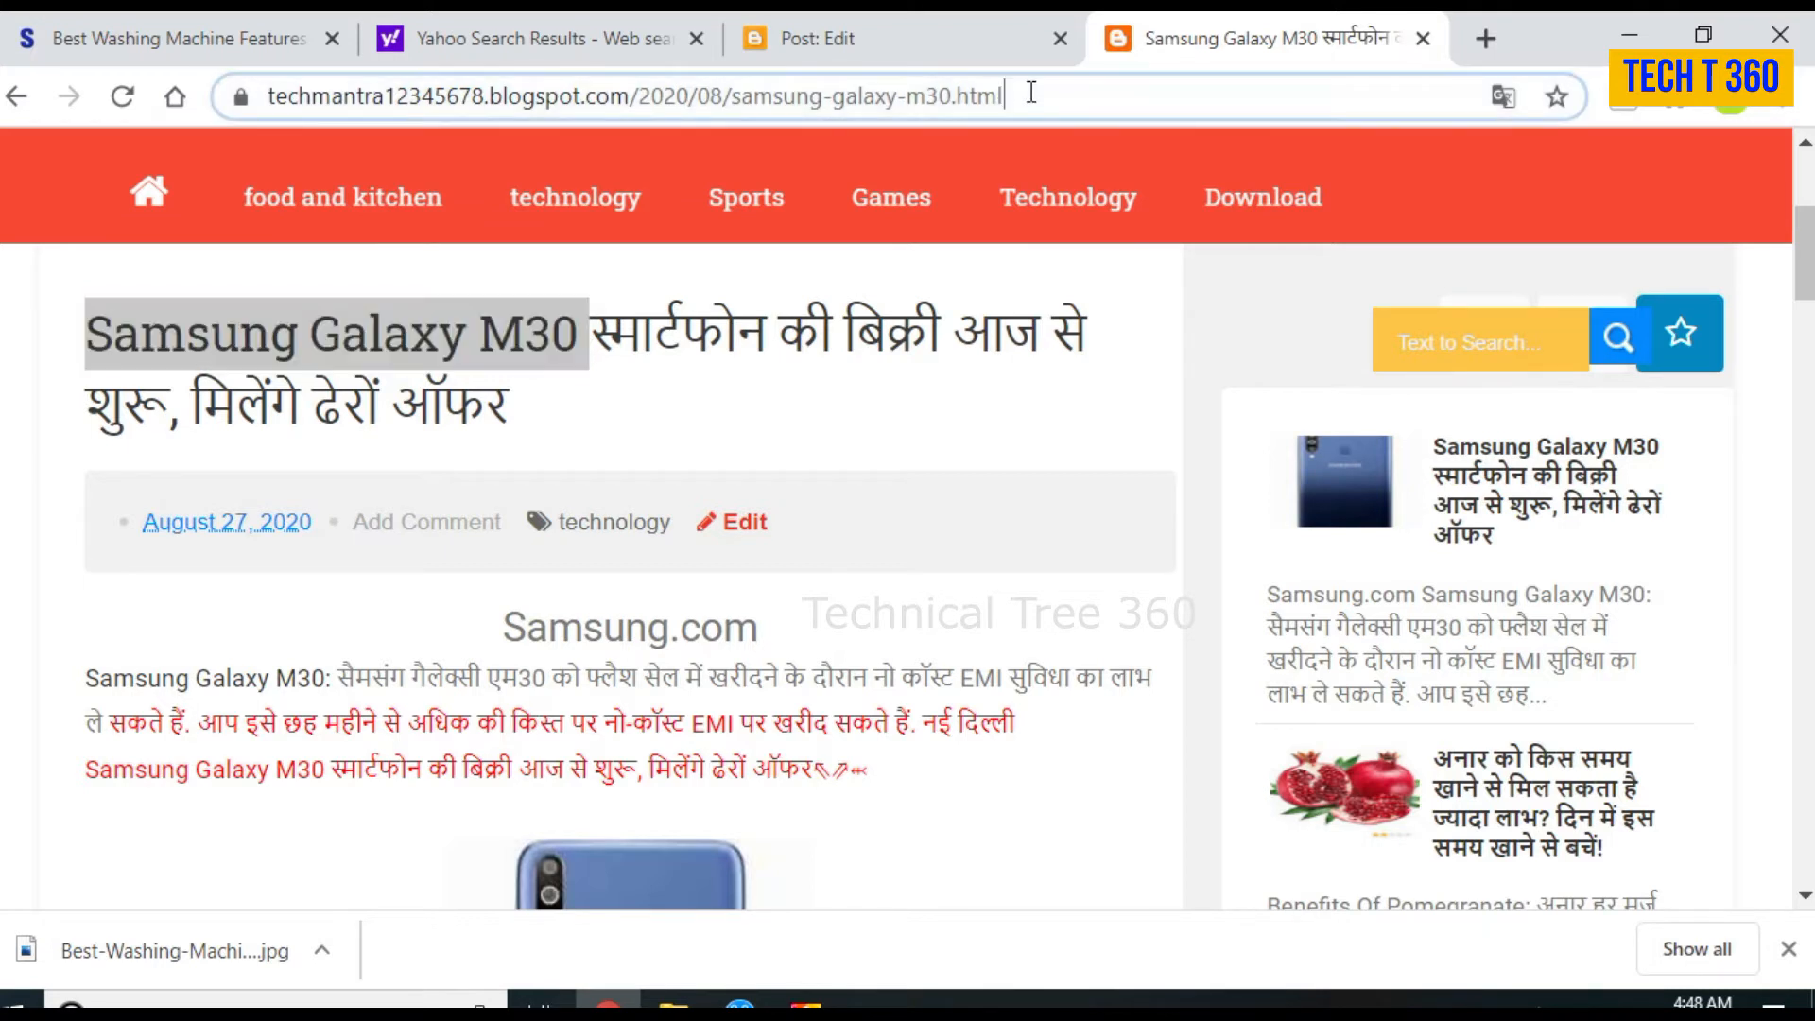
right_click(396, 93)
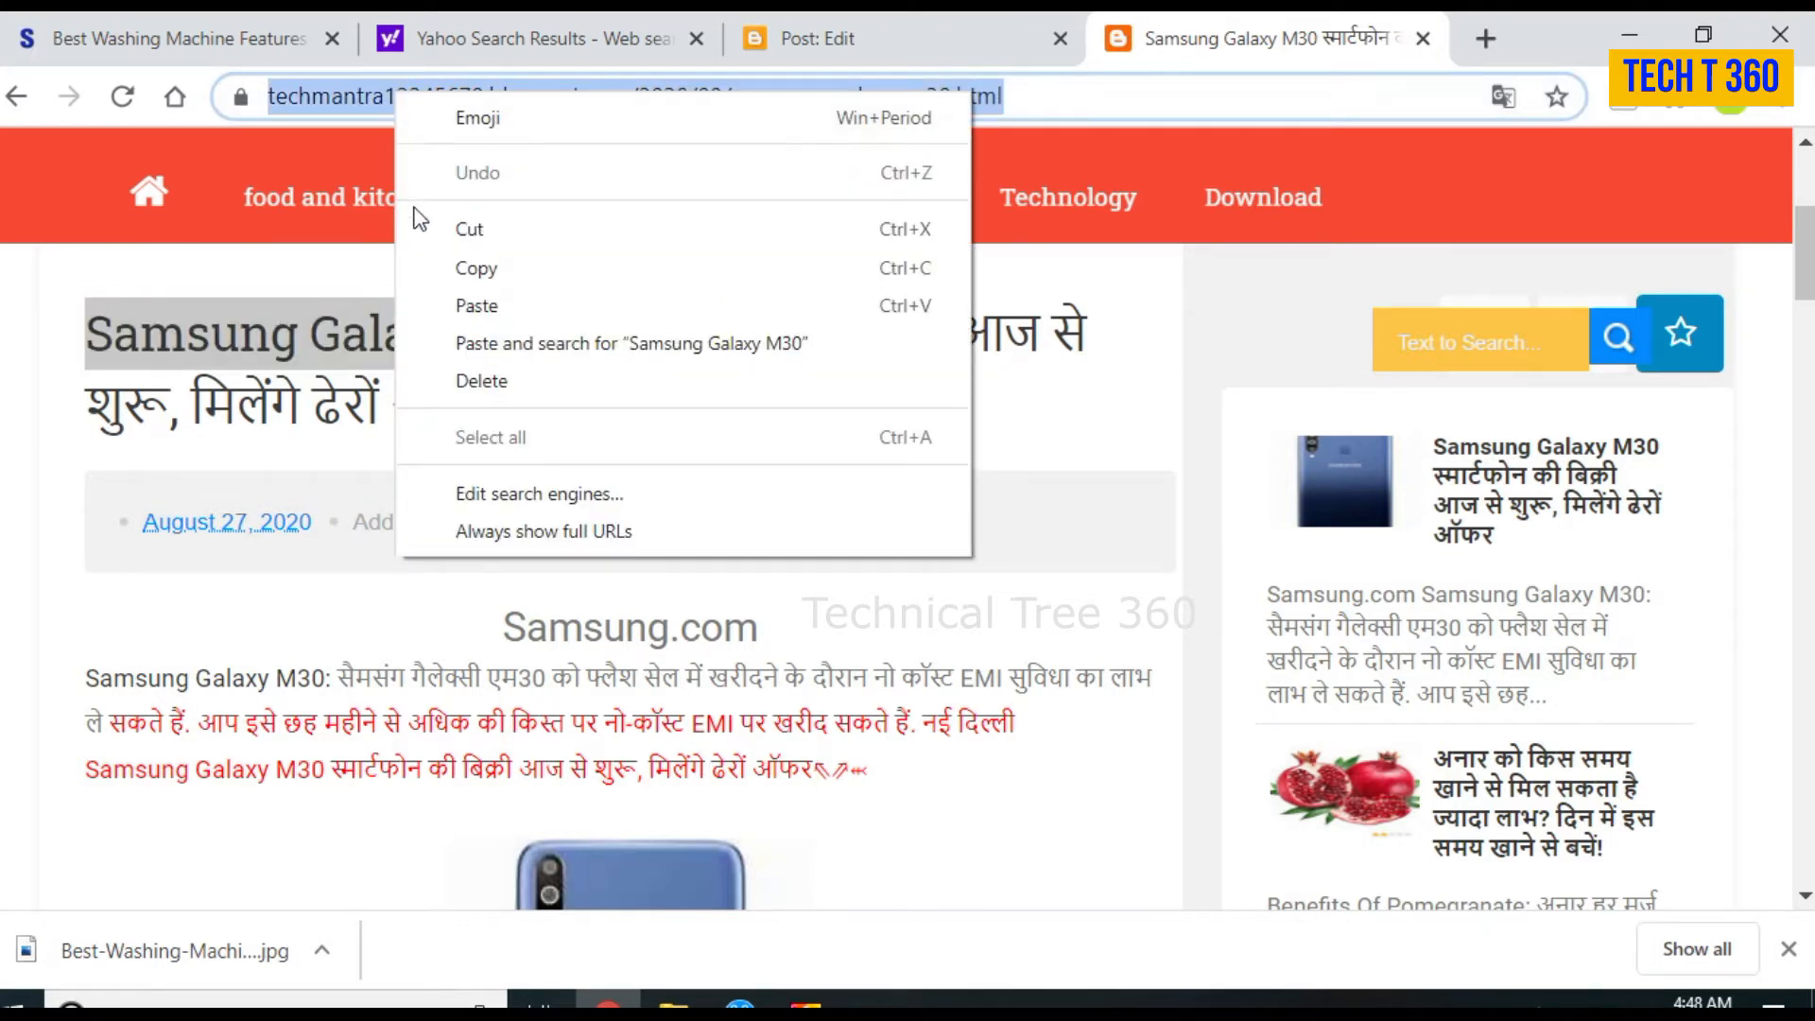
click(476, 268)
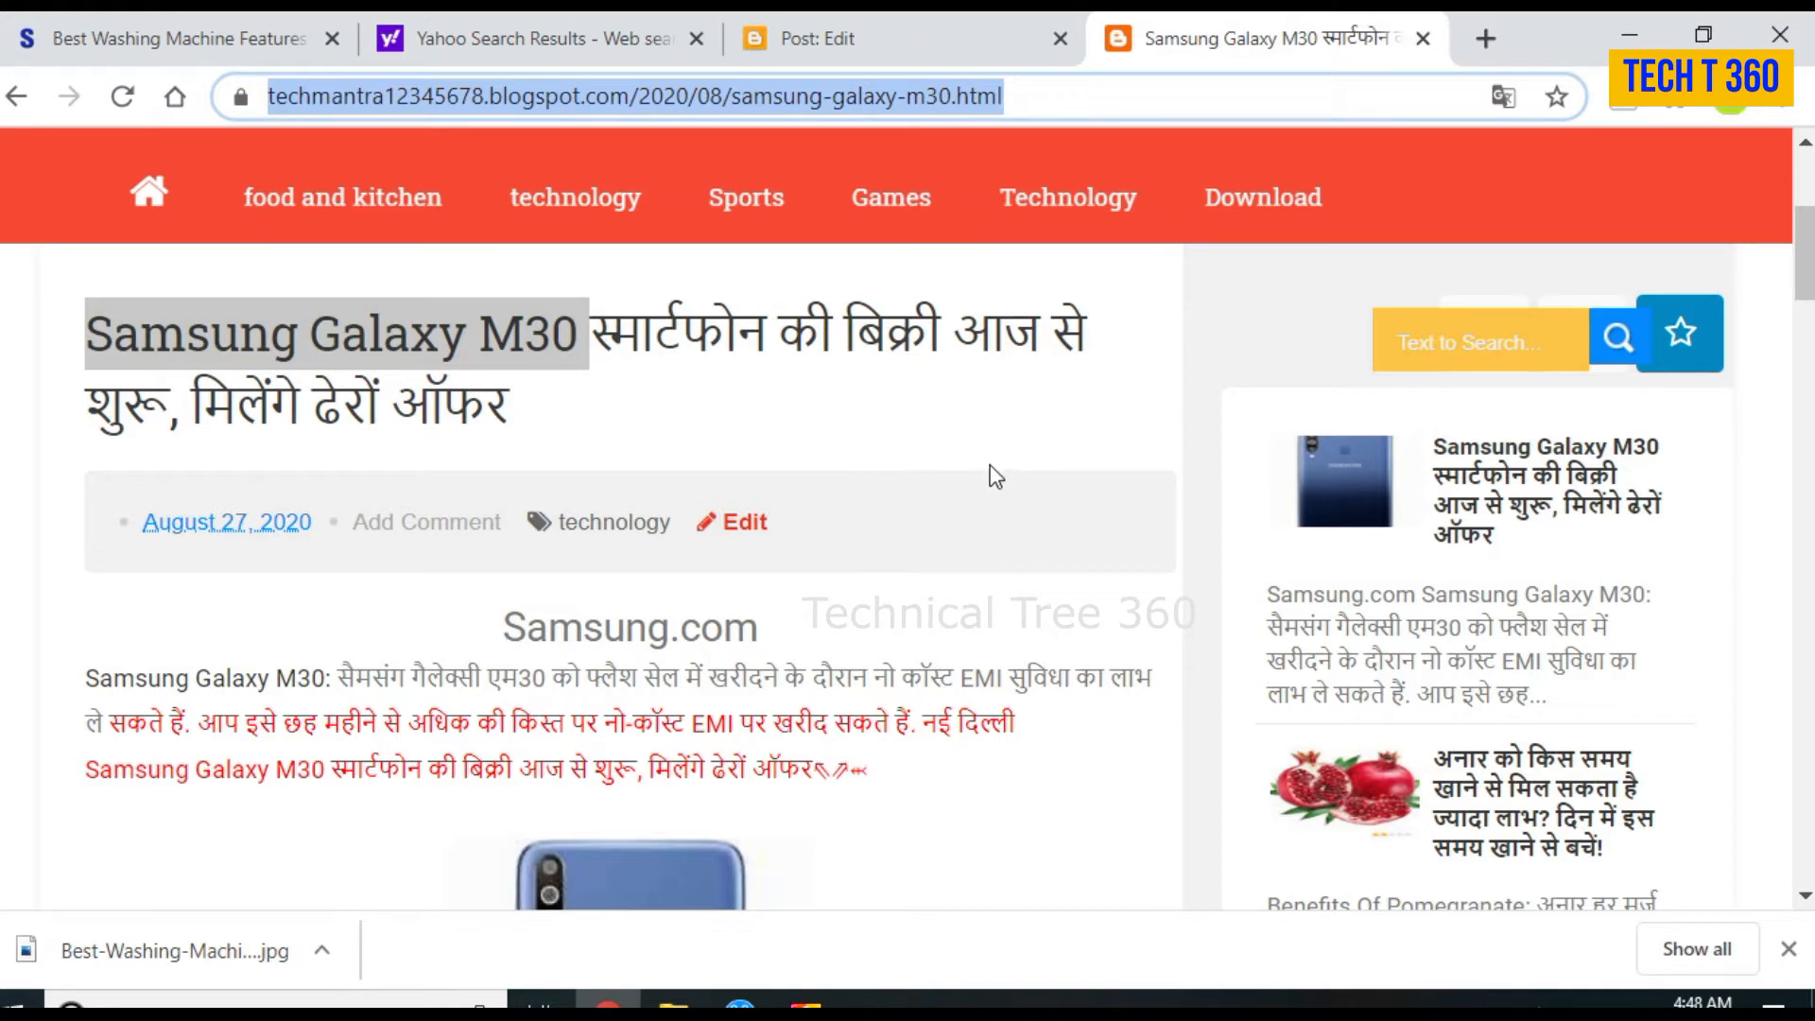
Step: Link the "Samsung Galaxy M30" line in the washing machine post to the copied article address, set to open in a new window
click(820, 28)
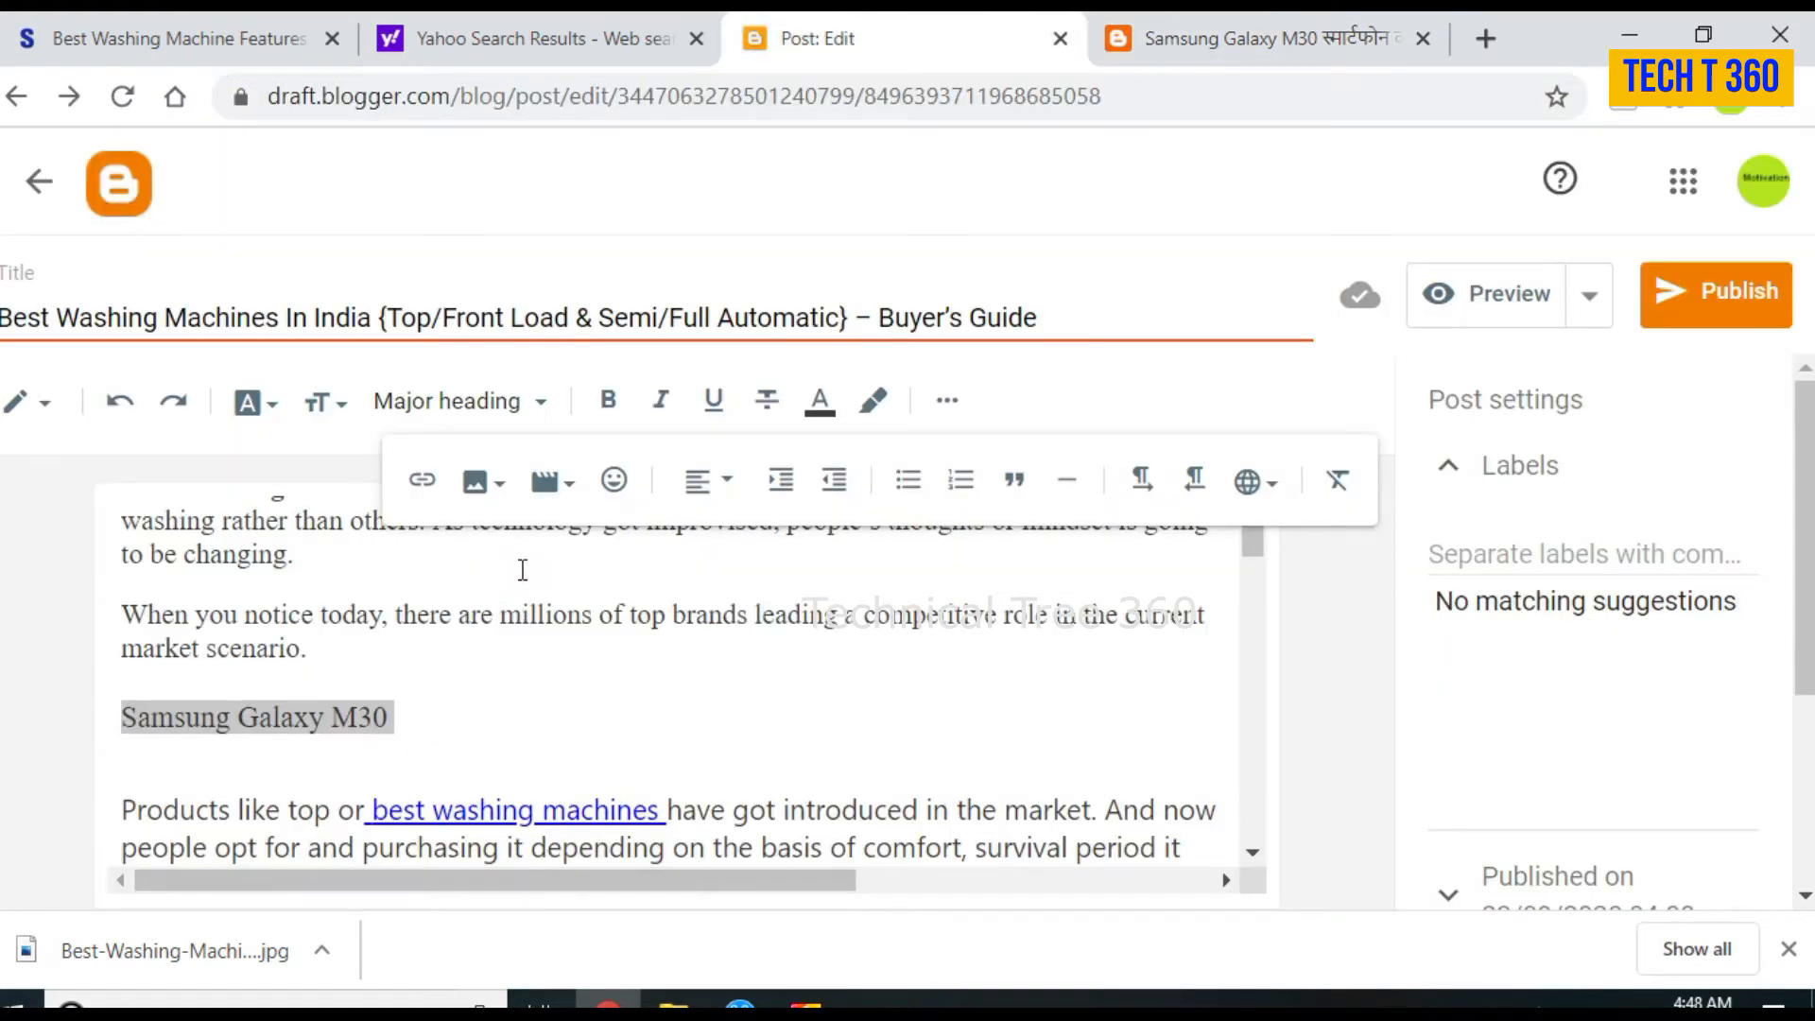
click(422, 482)
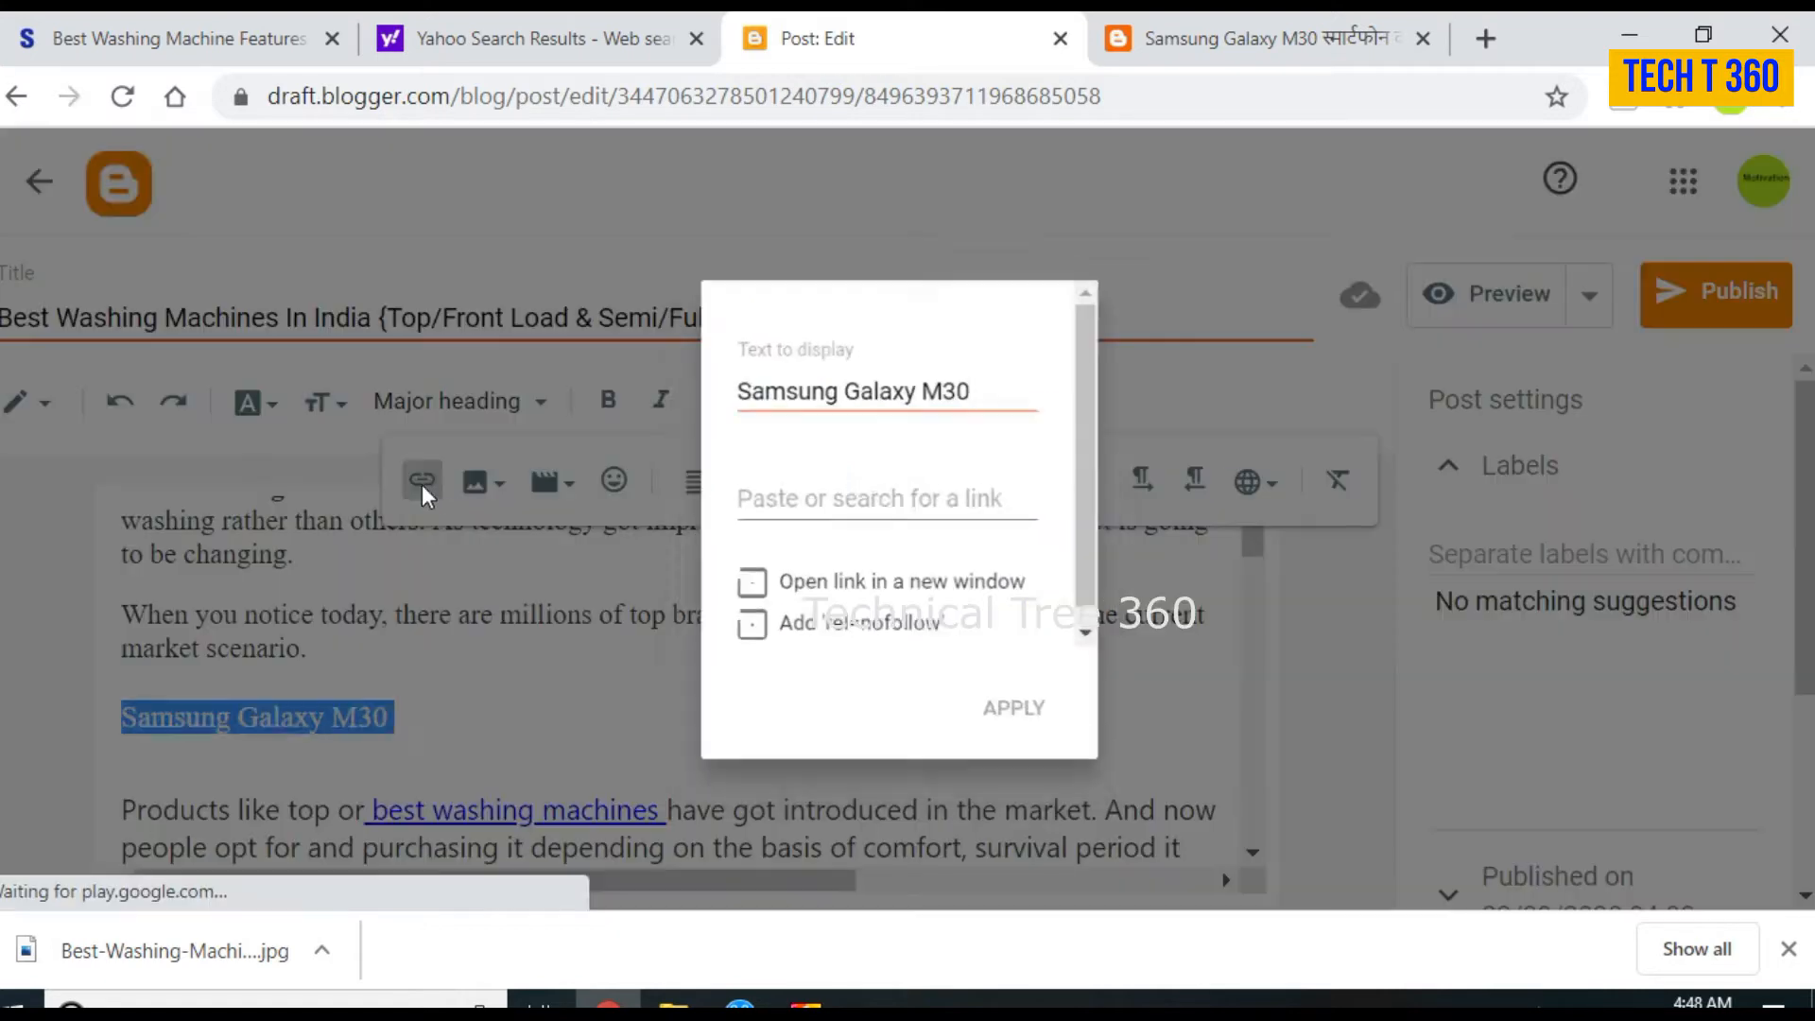
right_click(811, 490)
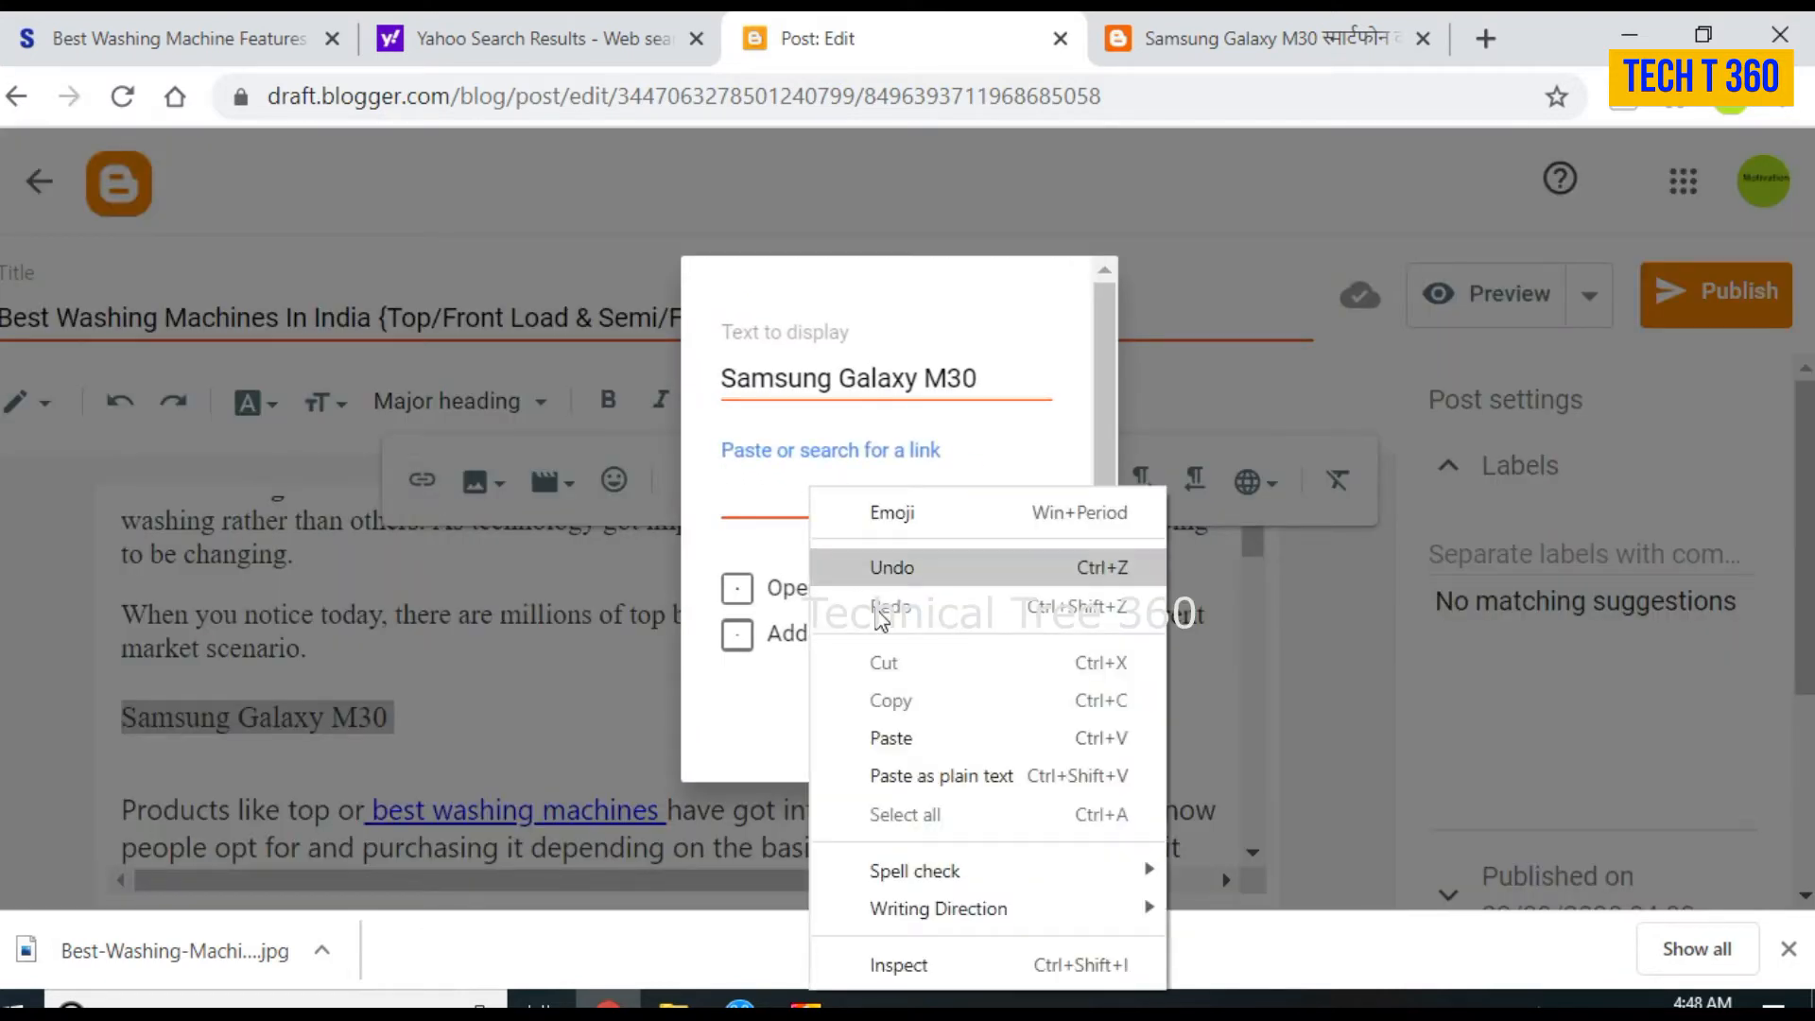
click(892, 737)
click(737, 590)
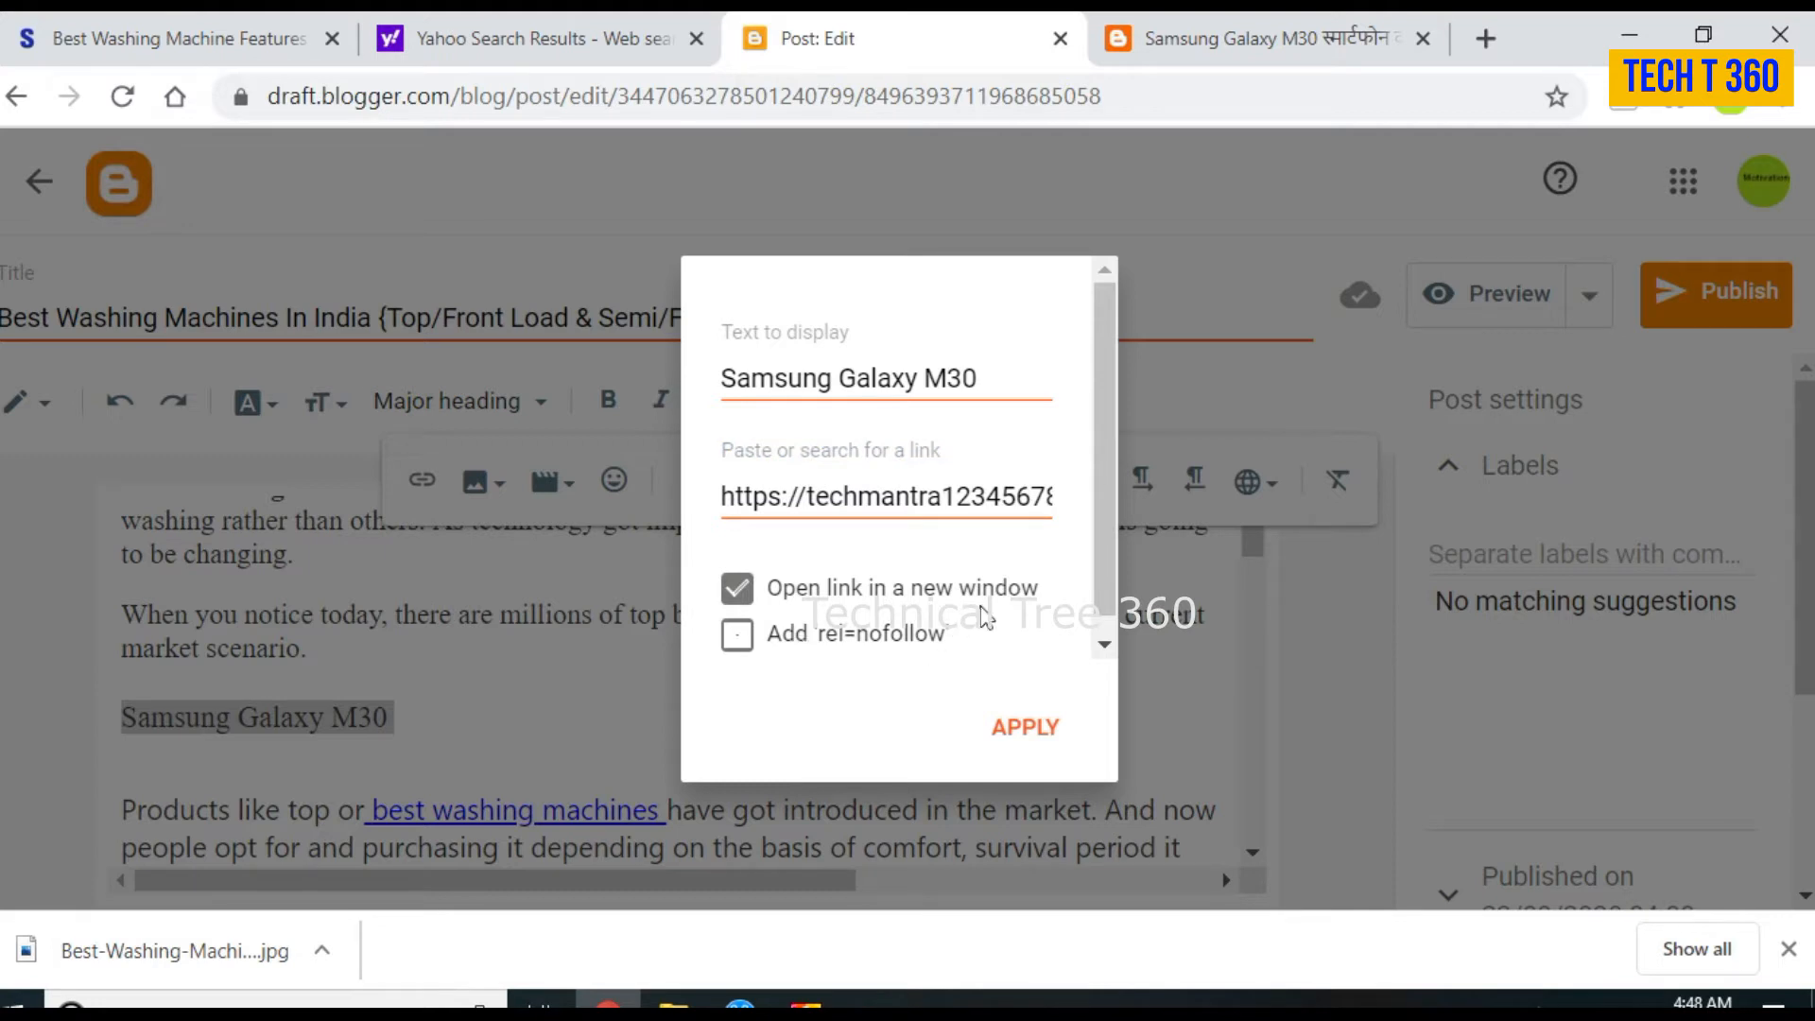
click(1022, 733)
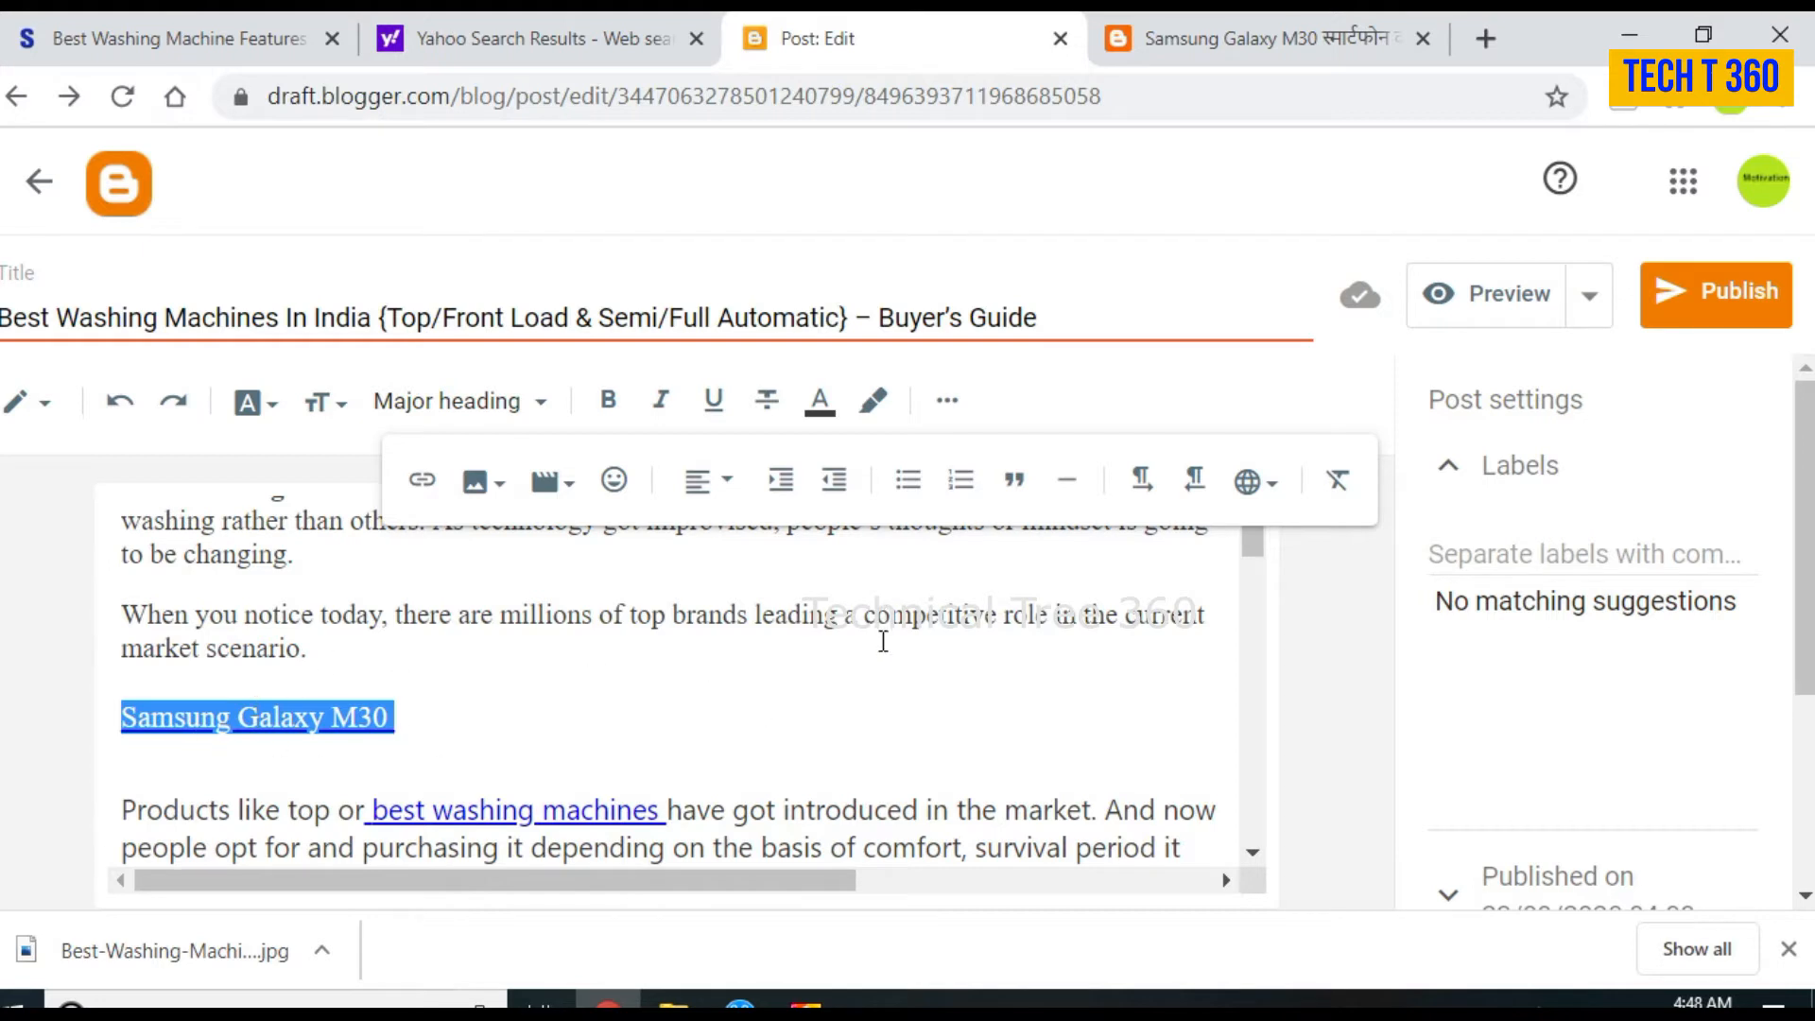
click(941, 406)
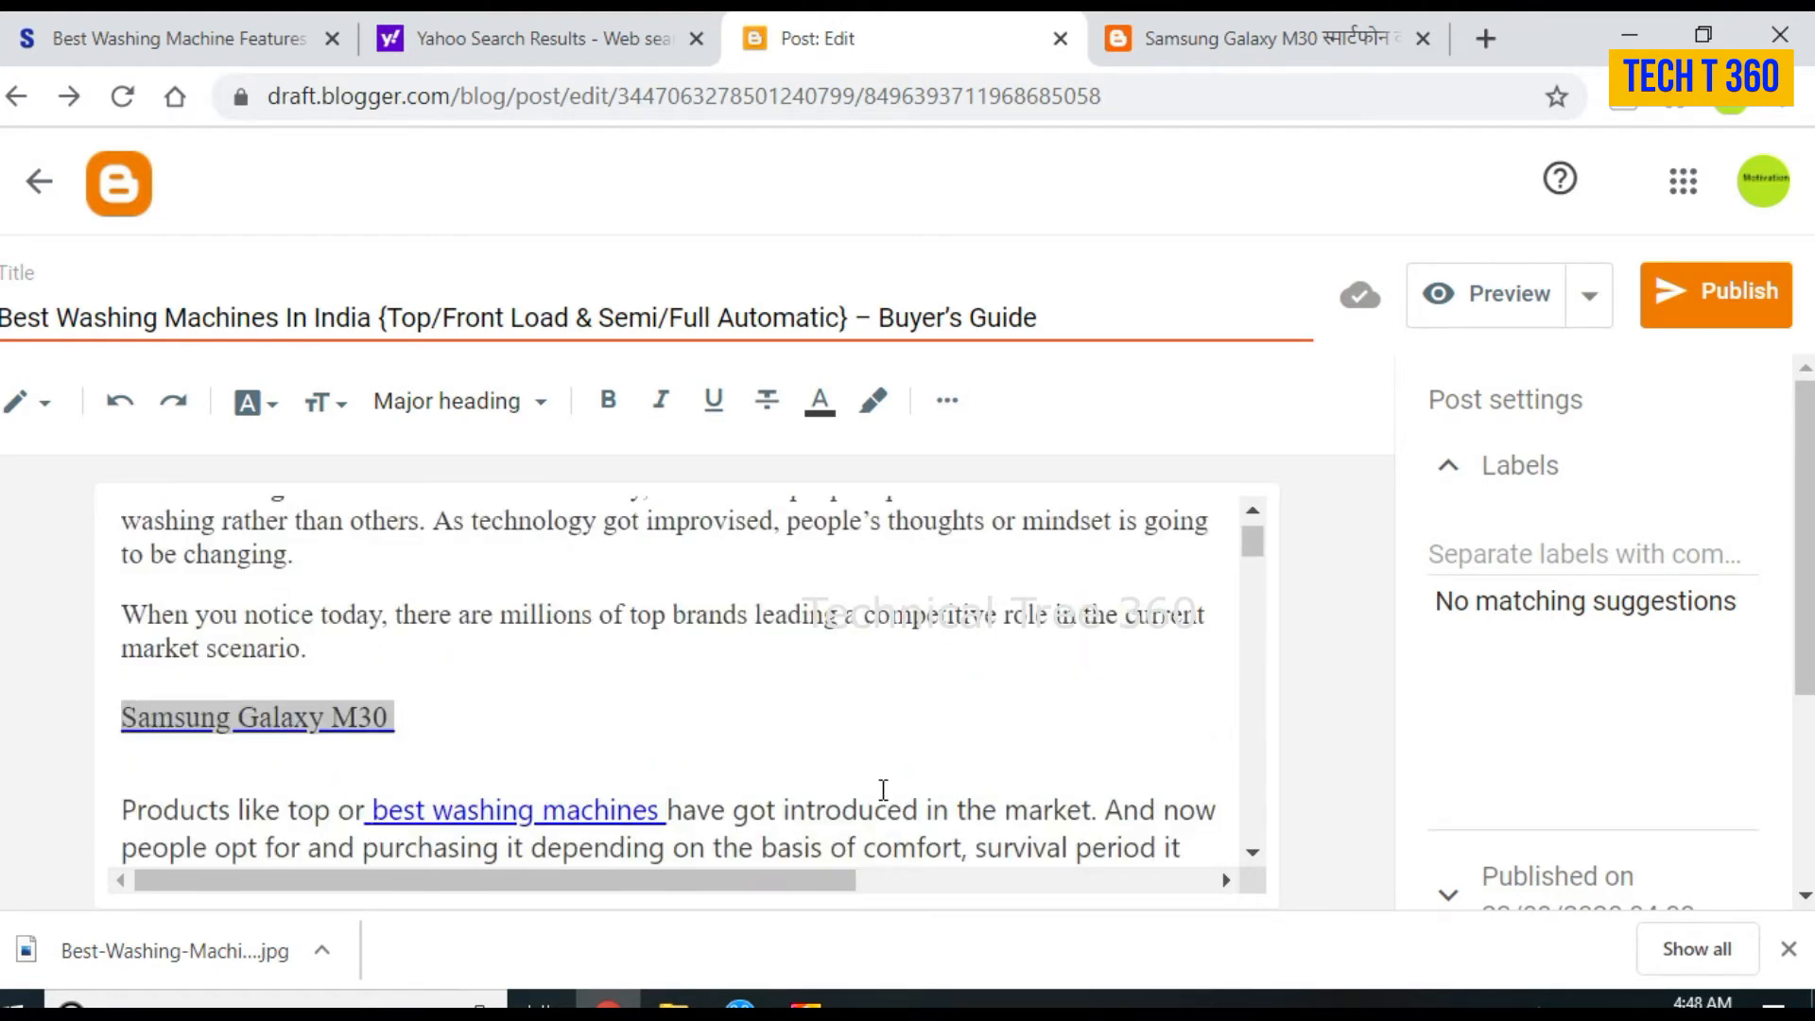
Step: Link the words "products, purchasing" in the paragraph starting "If you are already aware" to the copied Samsung article address, opening in a new window
scroll(964, 746, down, 5)
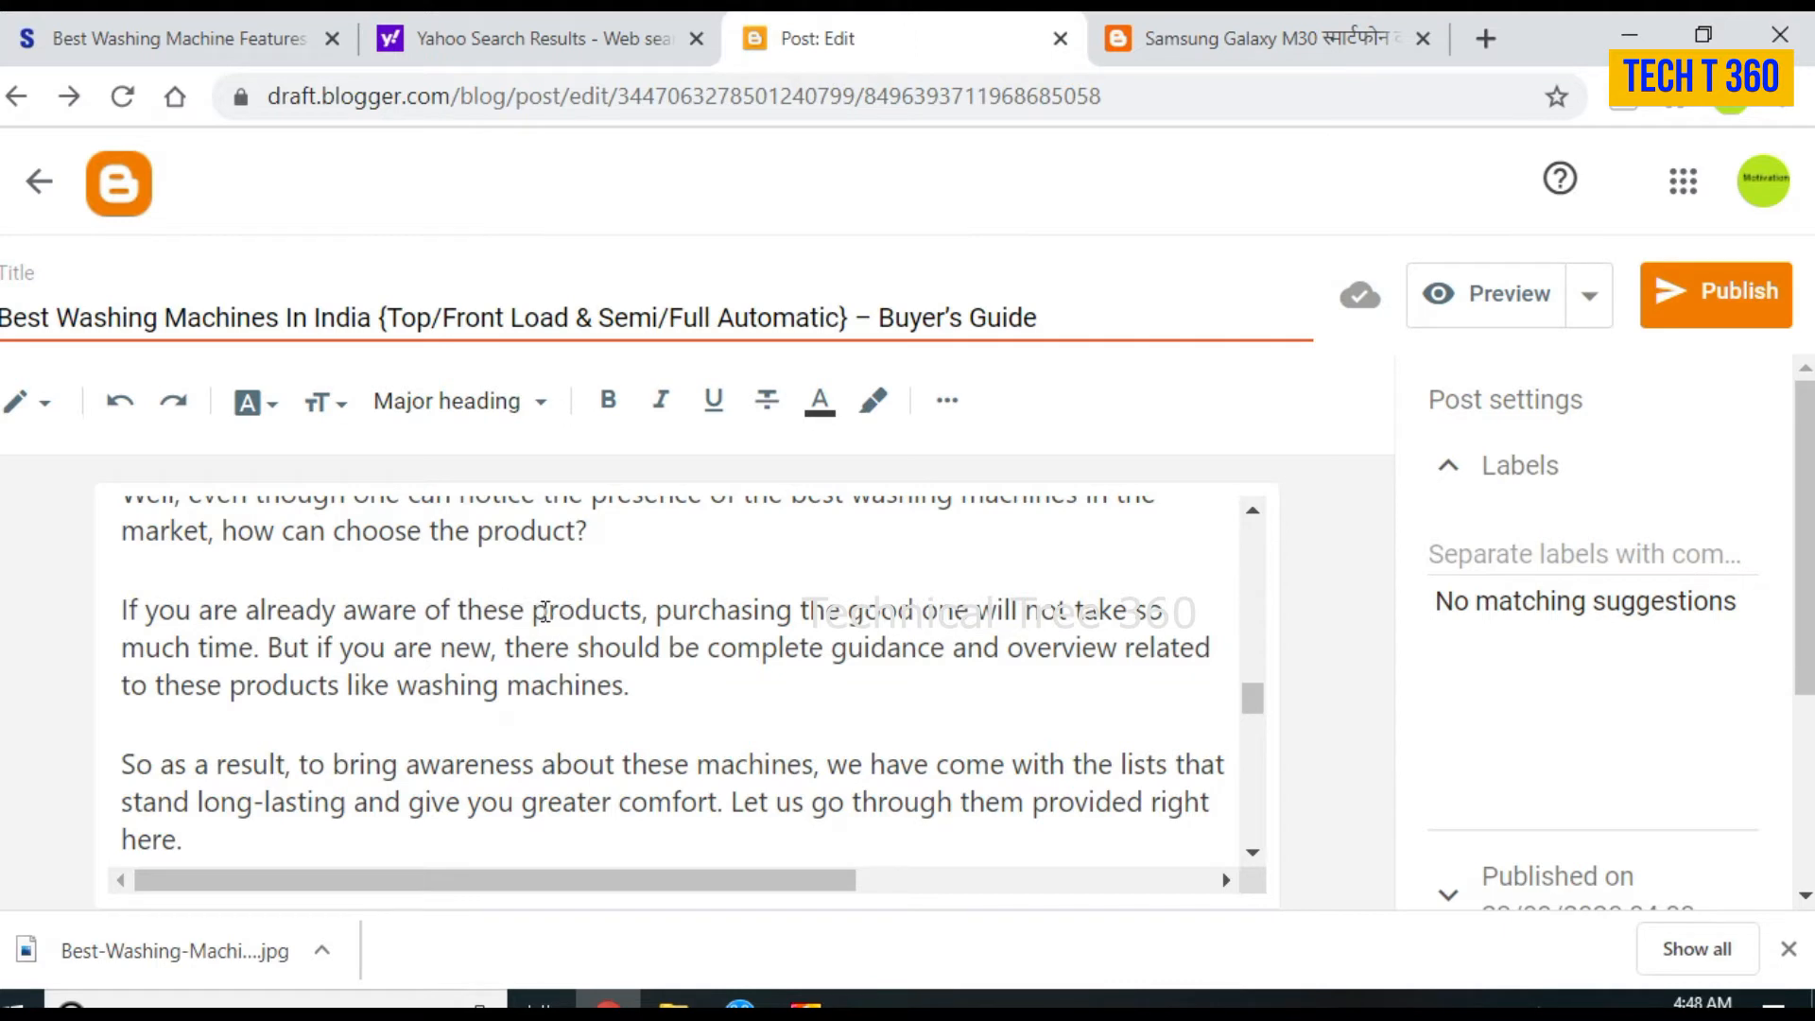
drag(532, 612, 802, 610)
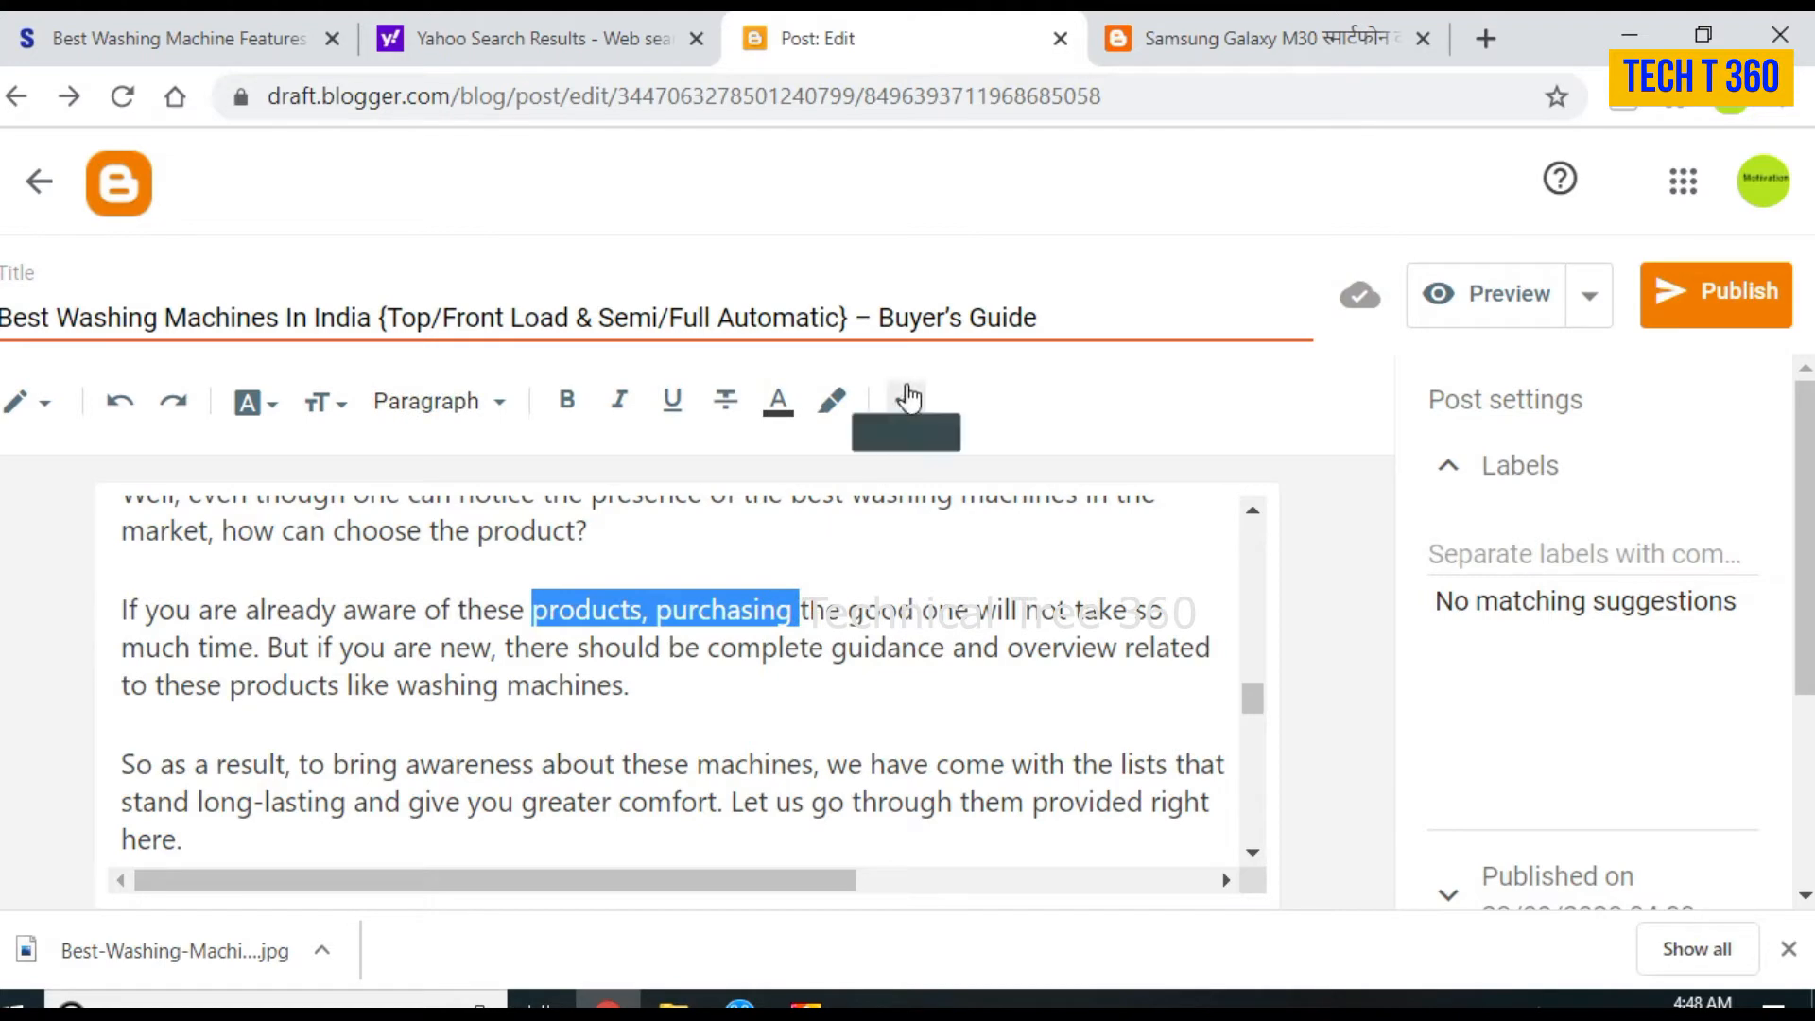
click(908, 399)
click(422, 479)
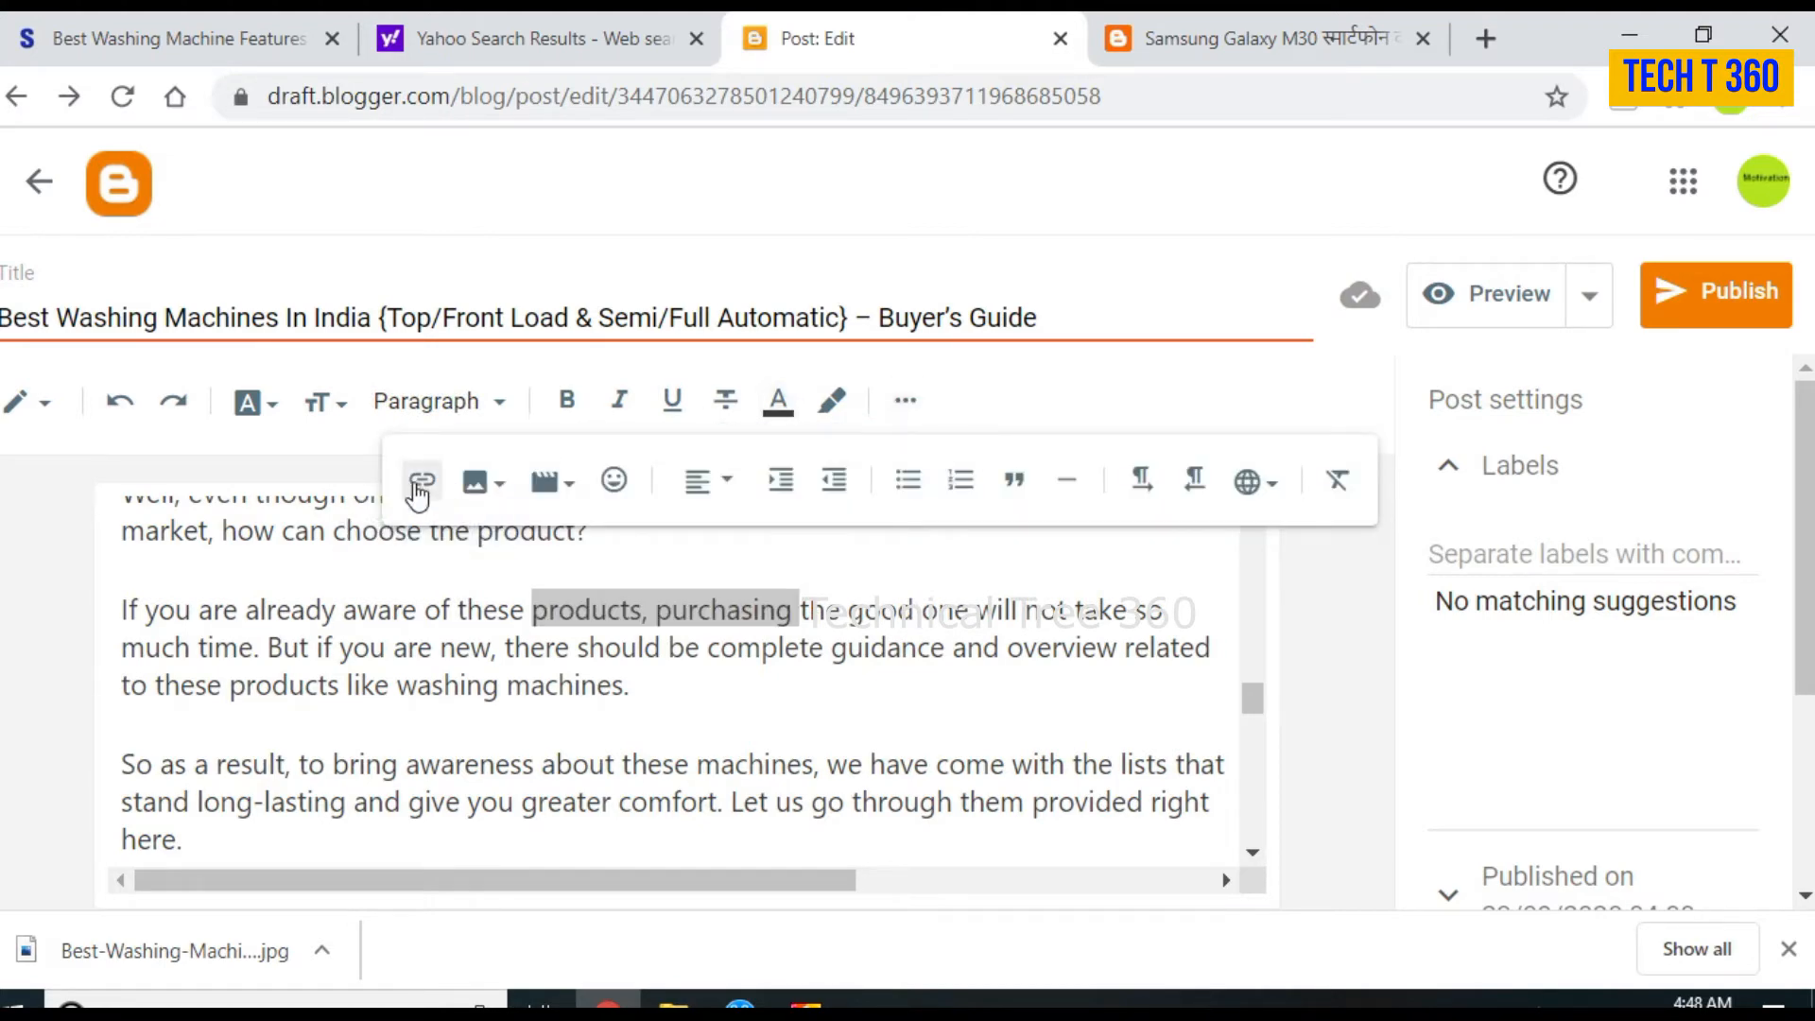
click(774, 477)
right_click(772, 474)
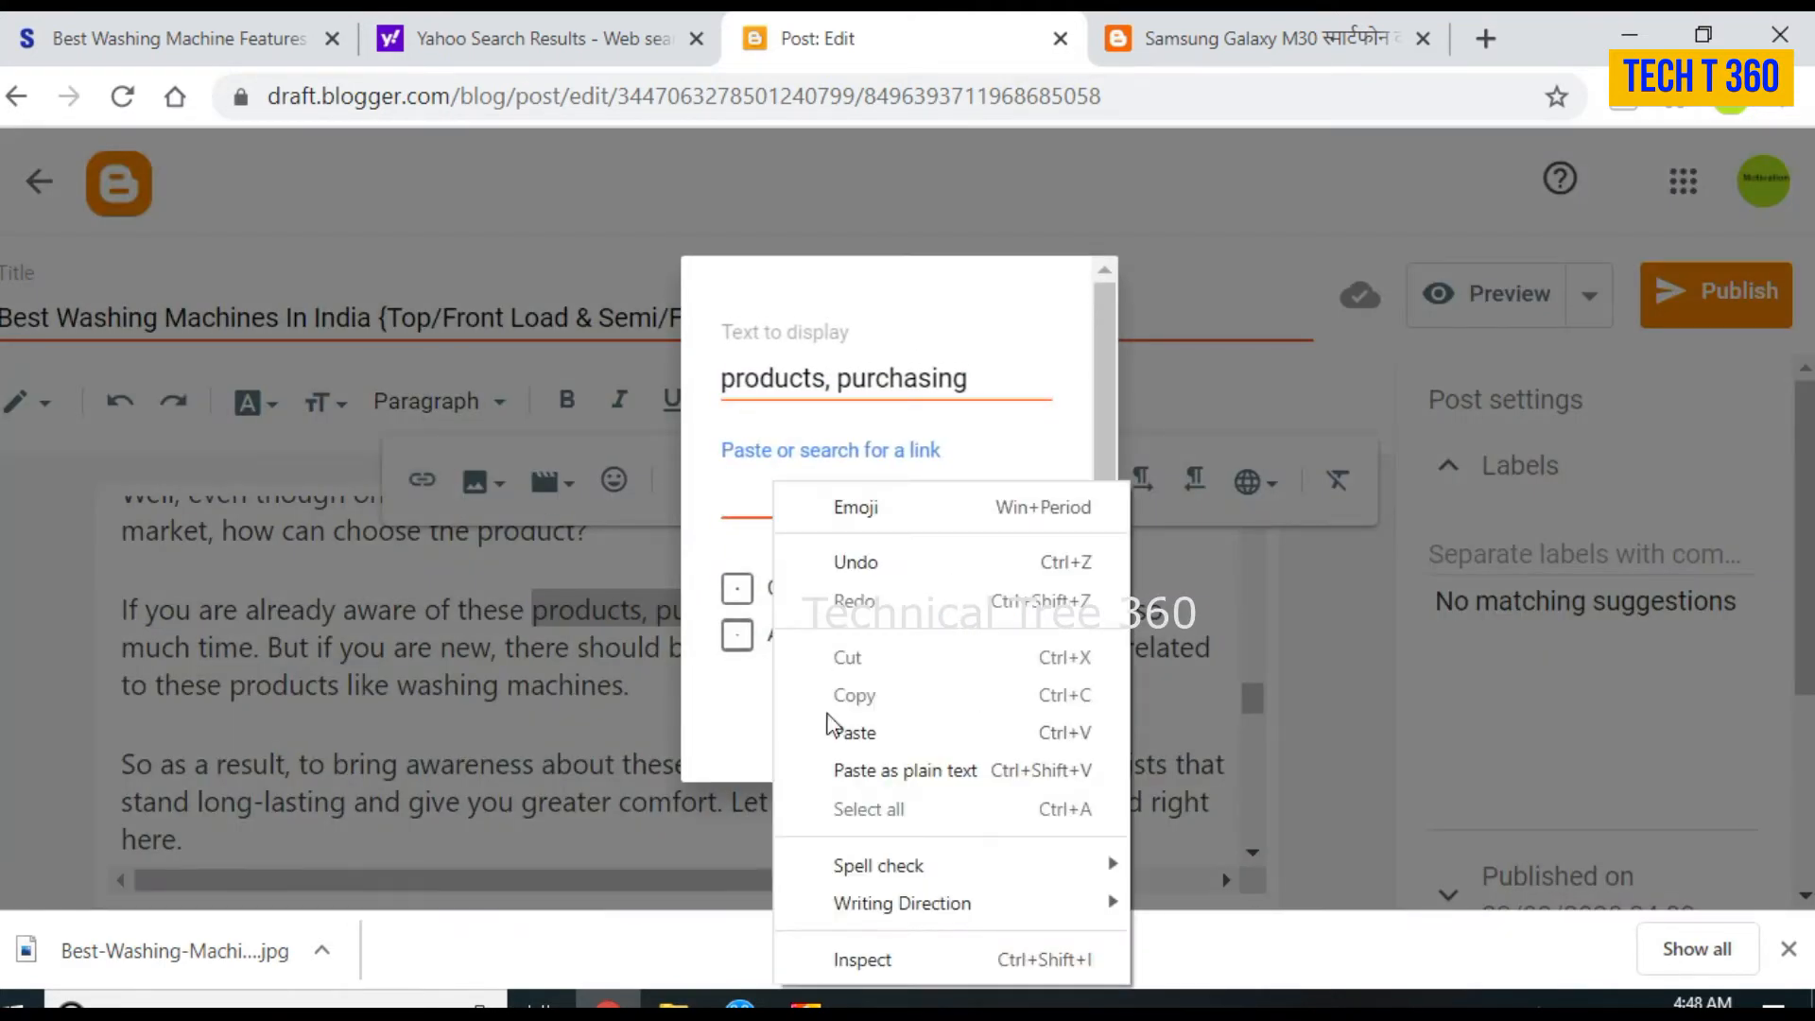
click(813, 730)
click(737, 586)
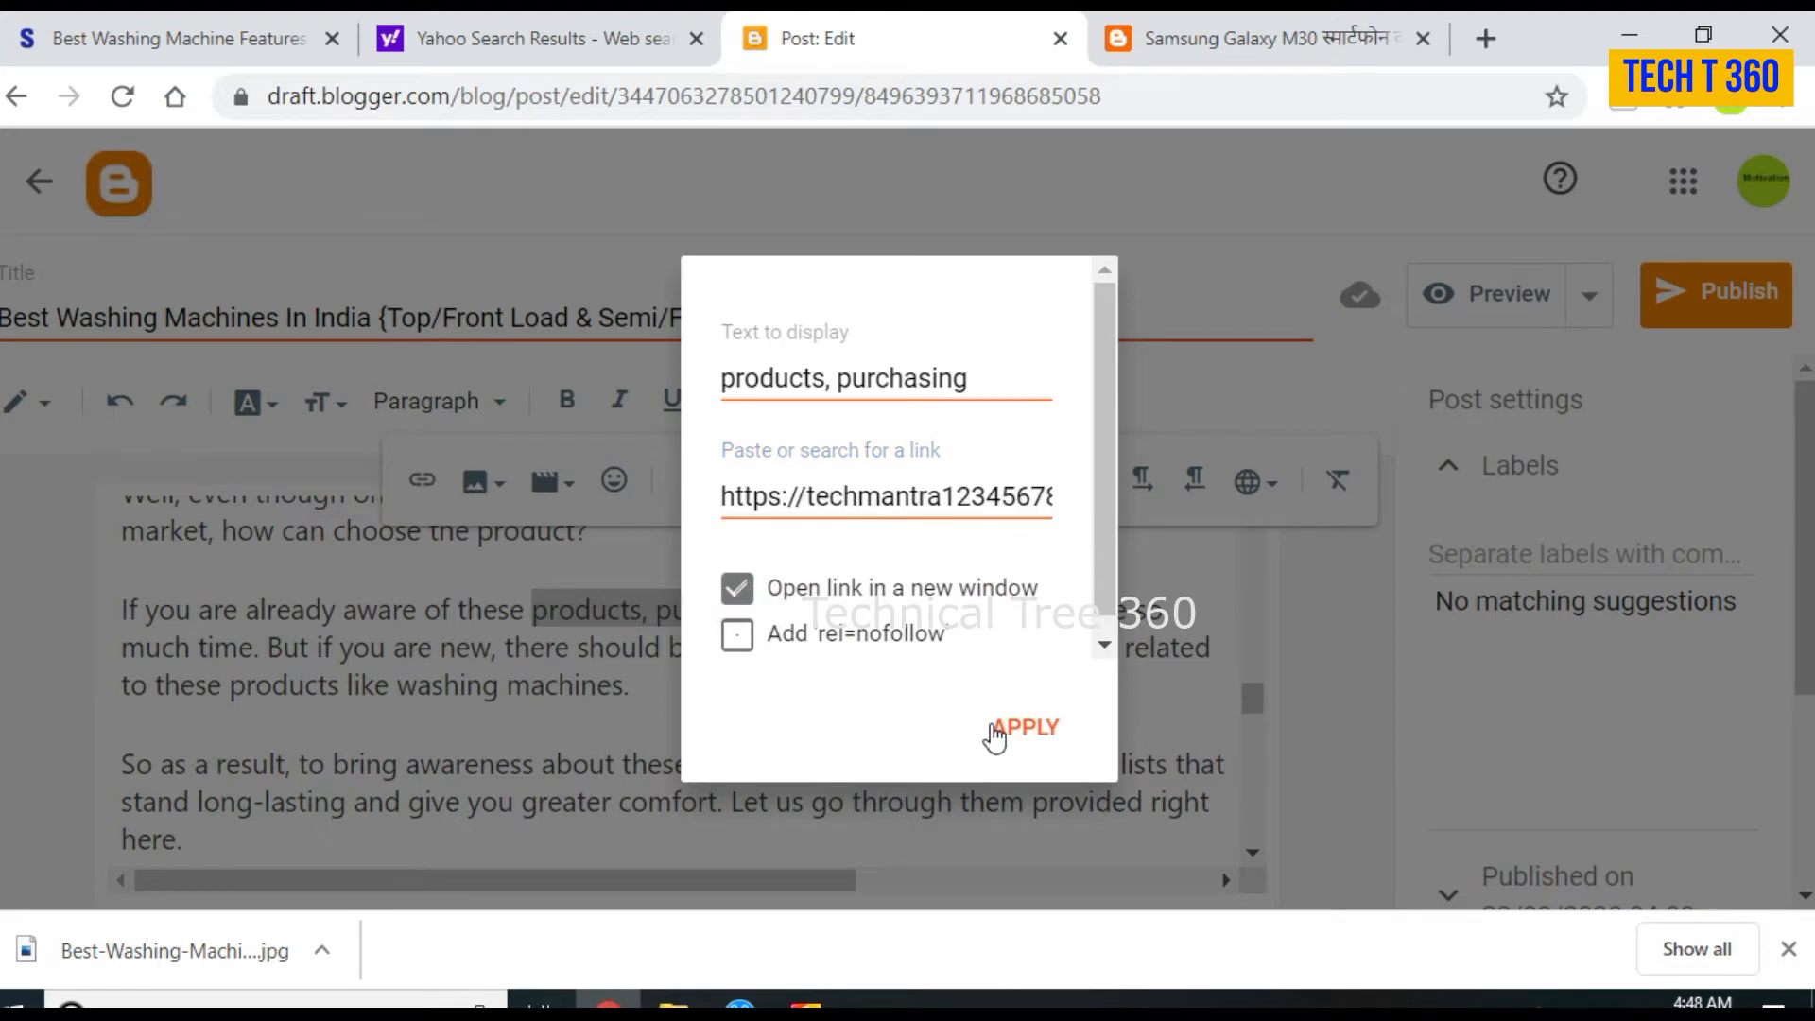
click(1013, 728)
click(782, 720)
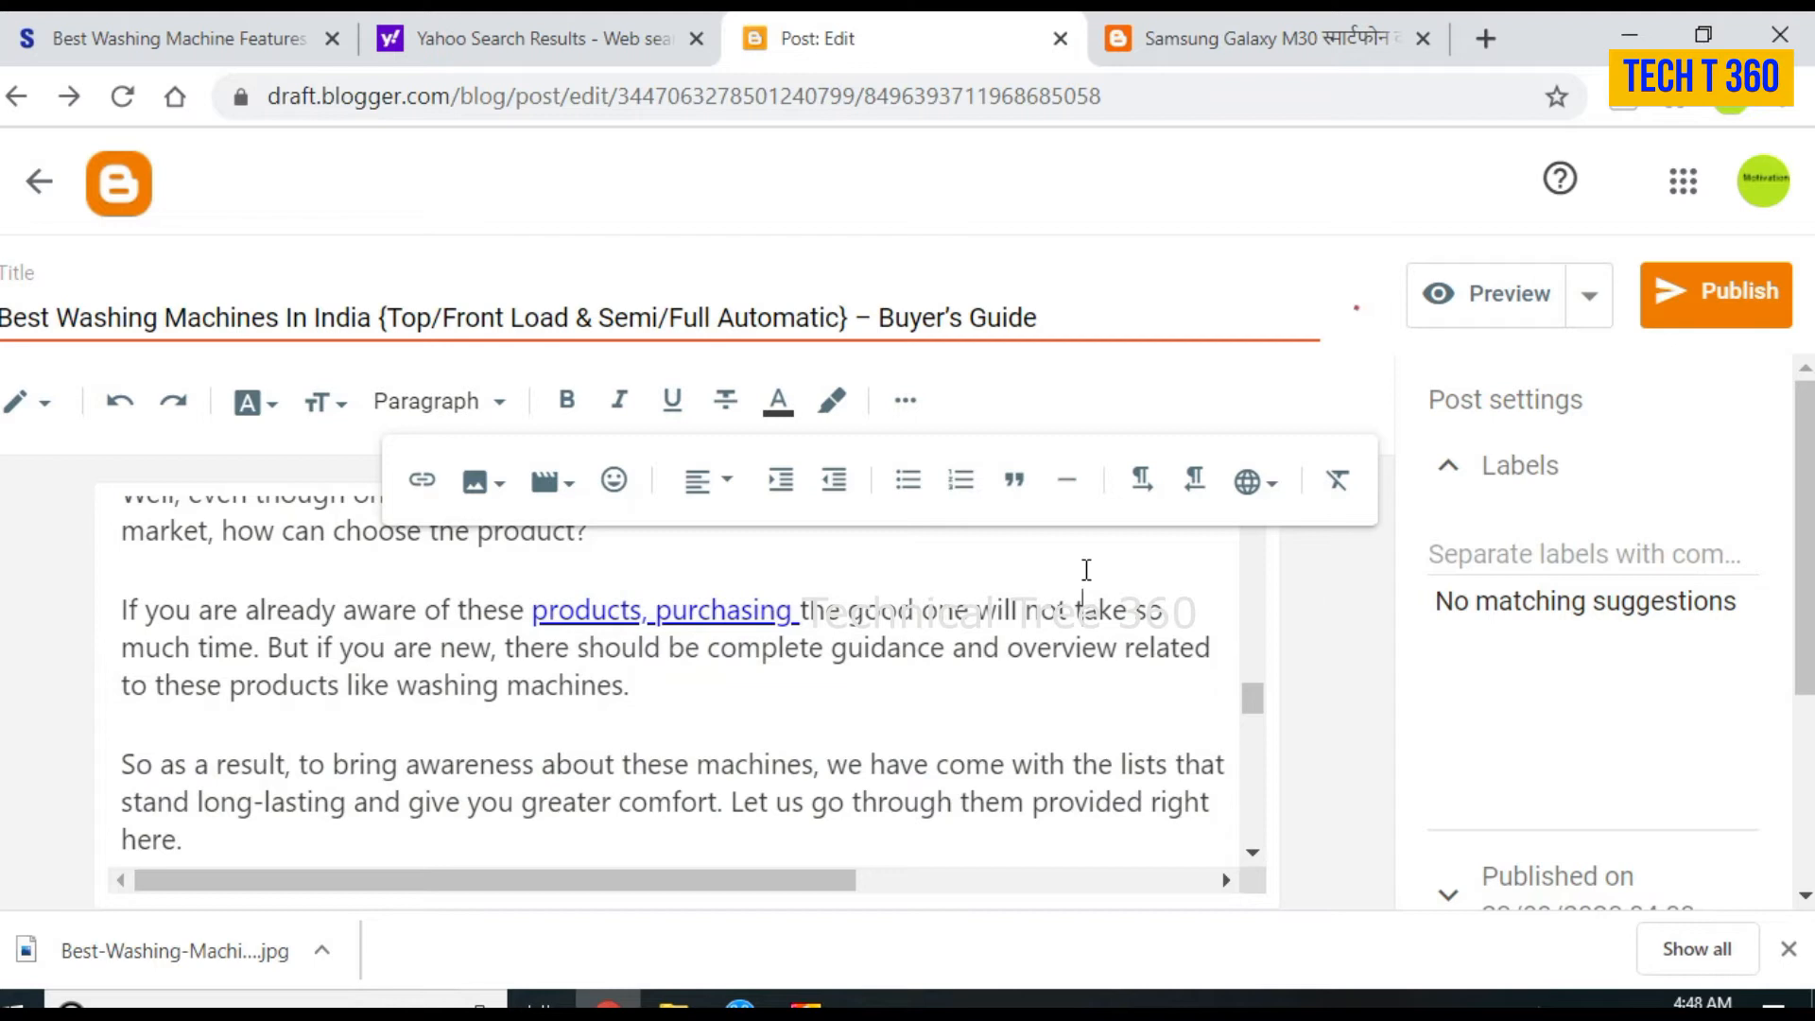
click(902, 402)
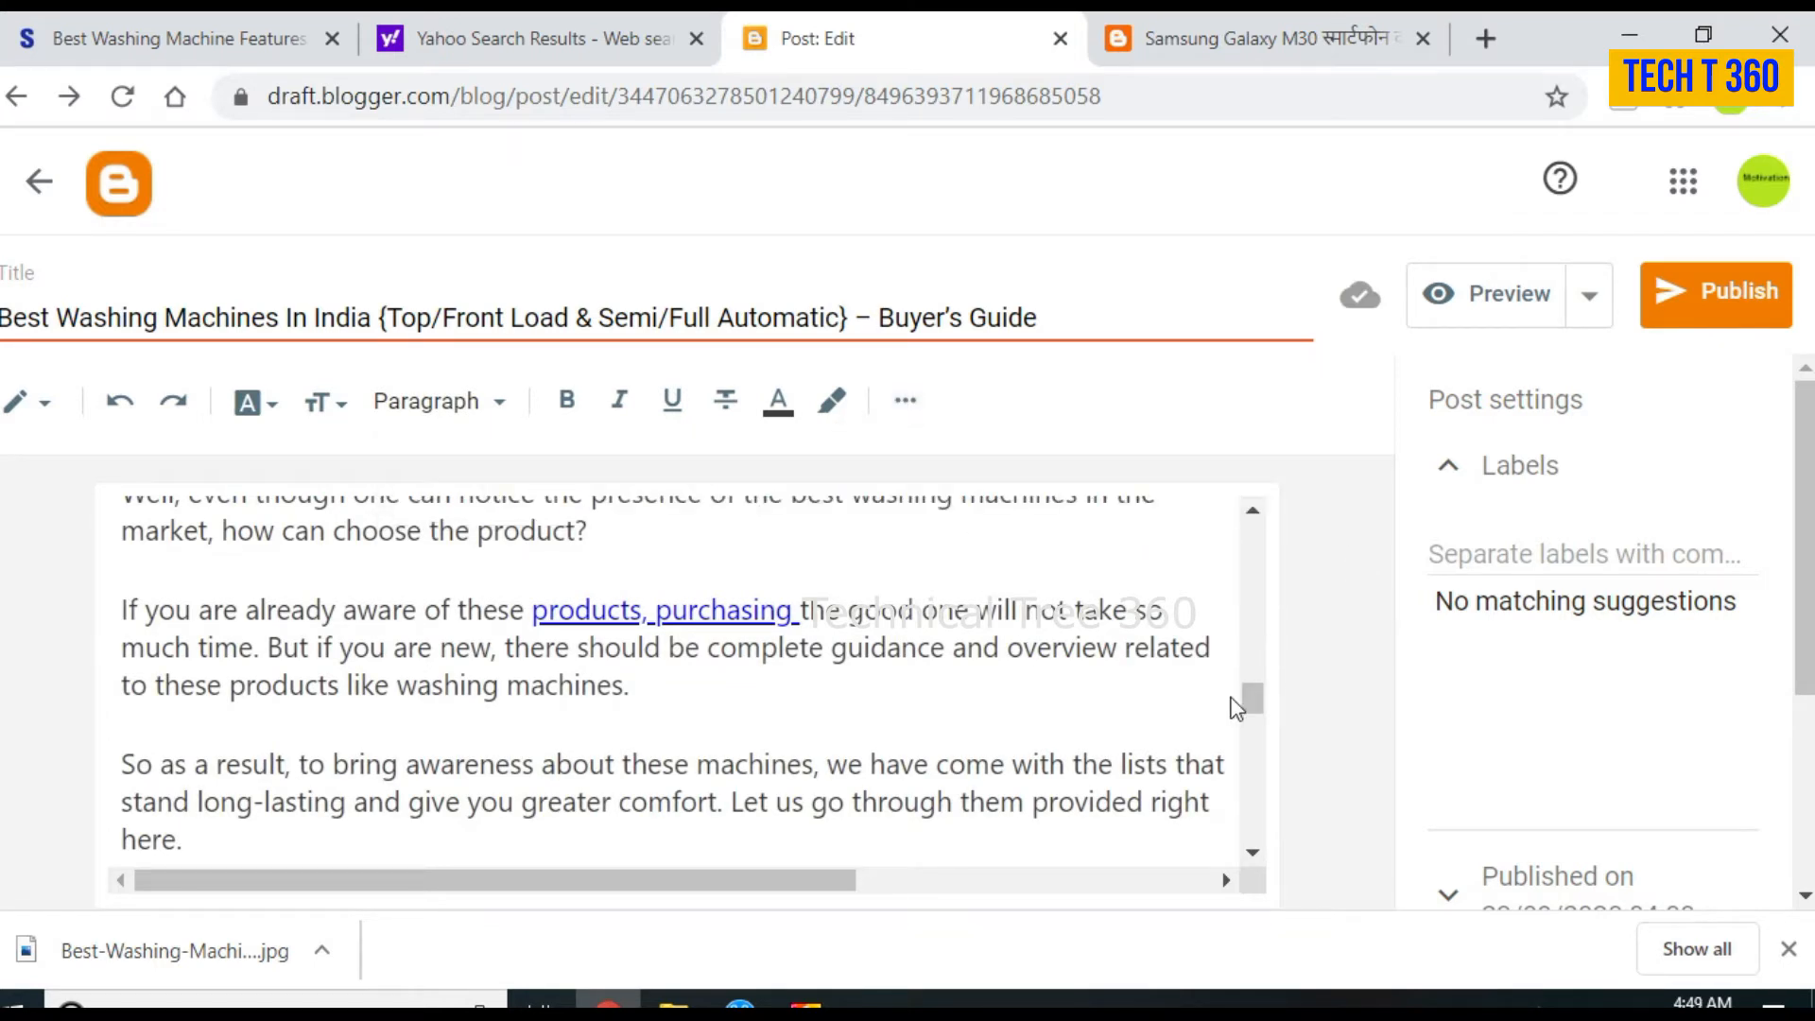
Step: Make the opening words "Best Washing Machines in India:" entirely bold, including the colon
drag(1251, 709, 1225, 469)
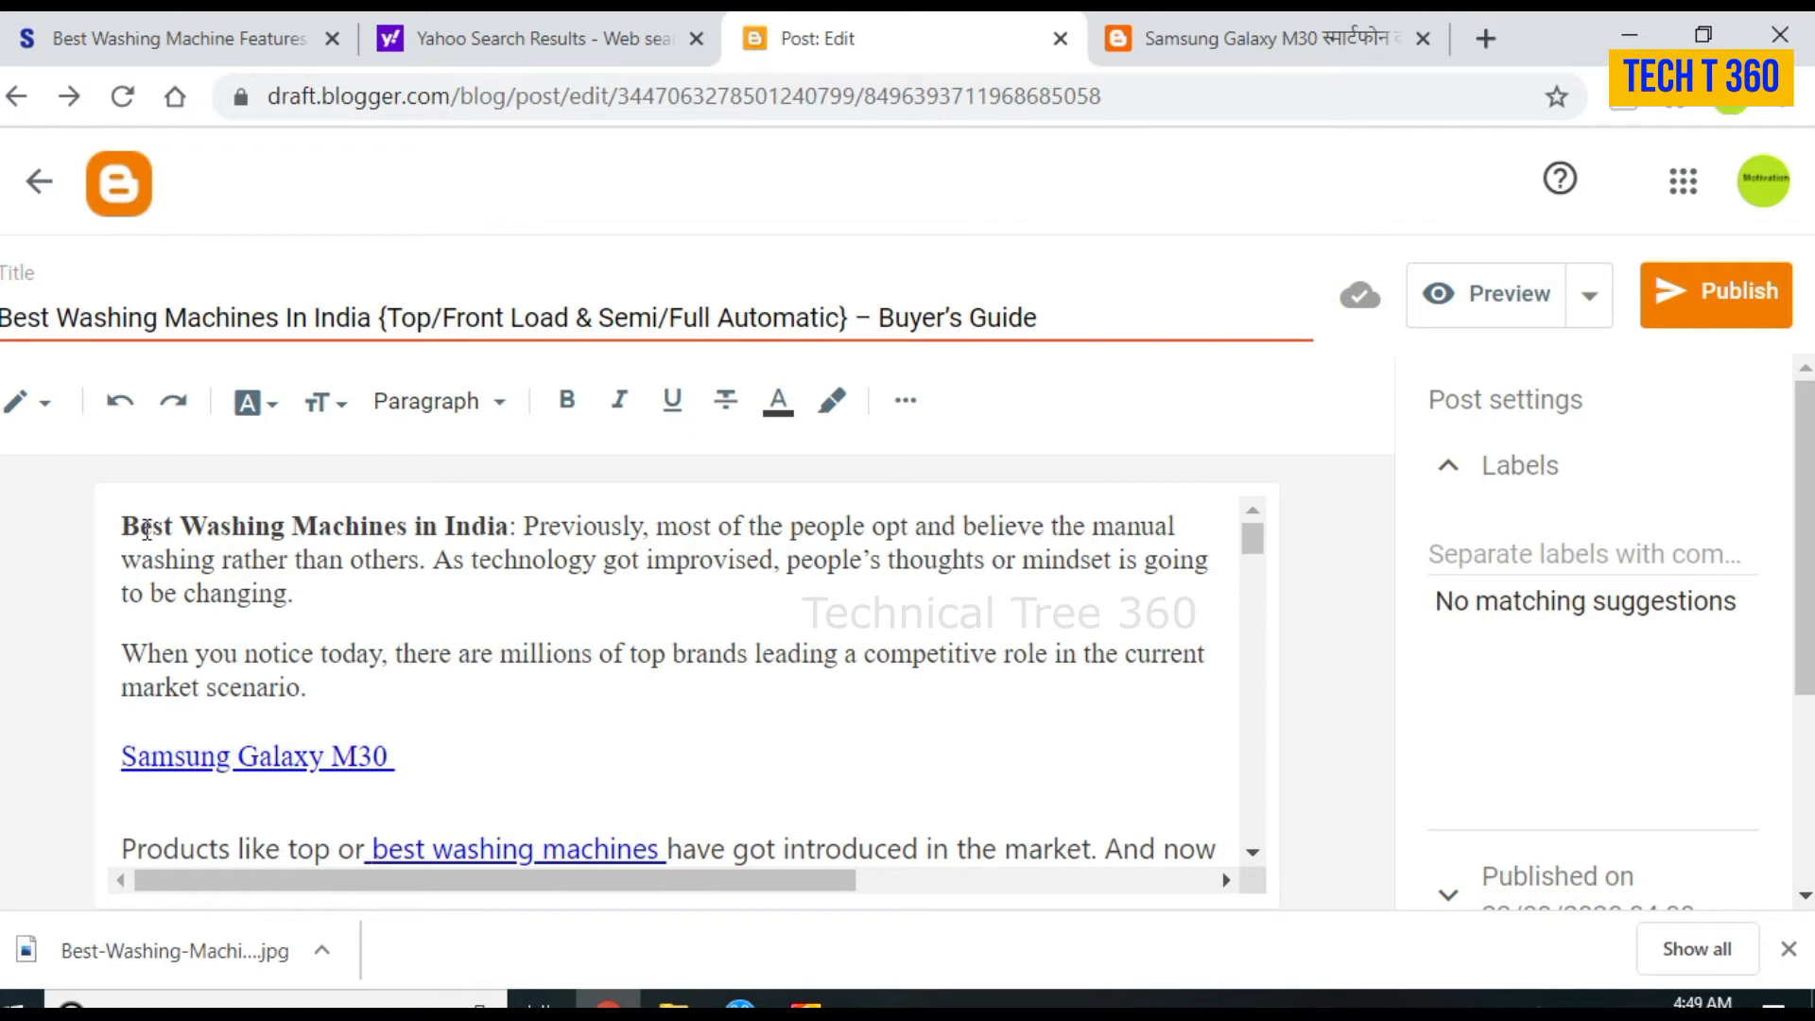
drag(125, 526, 518, 523)
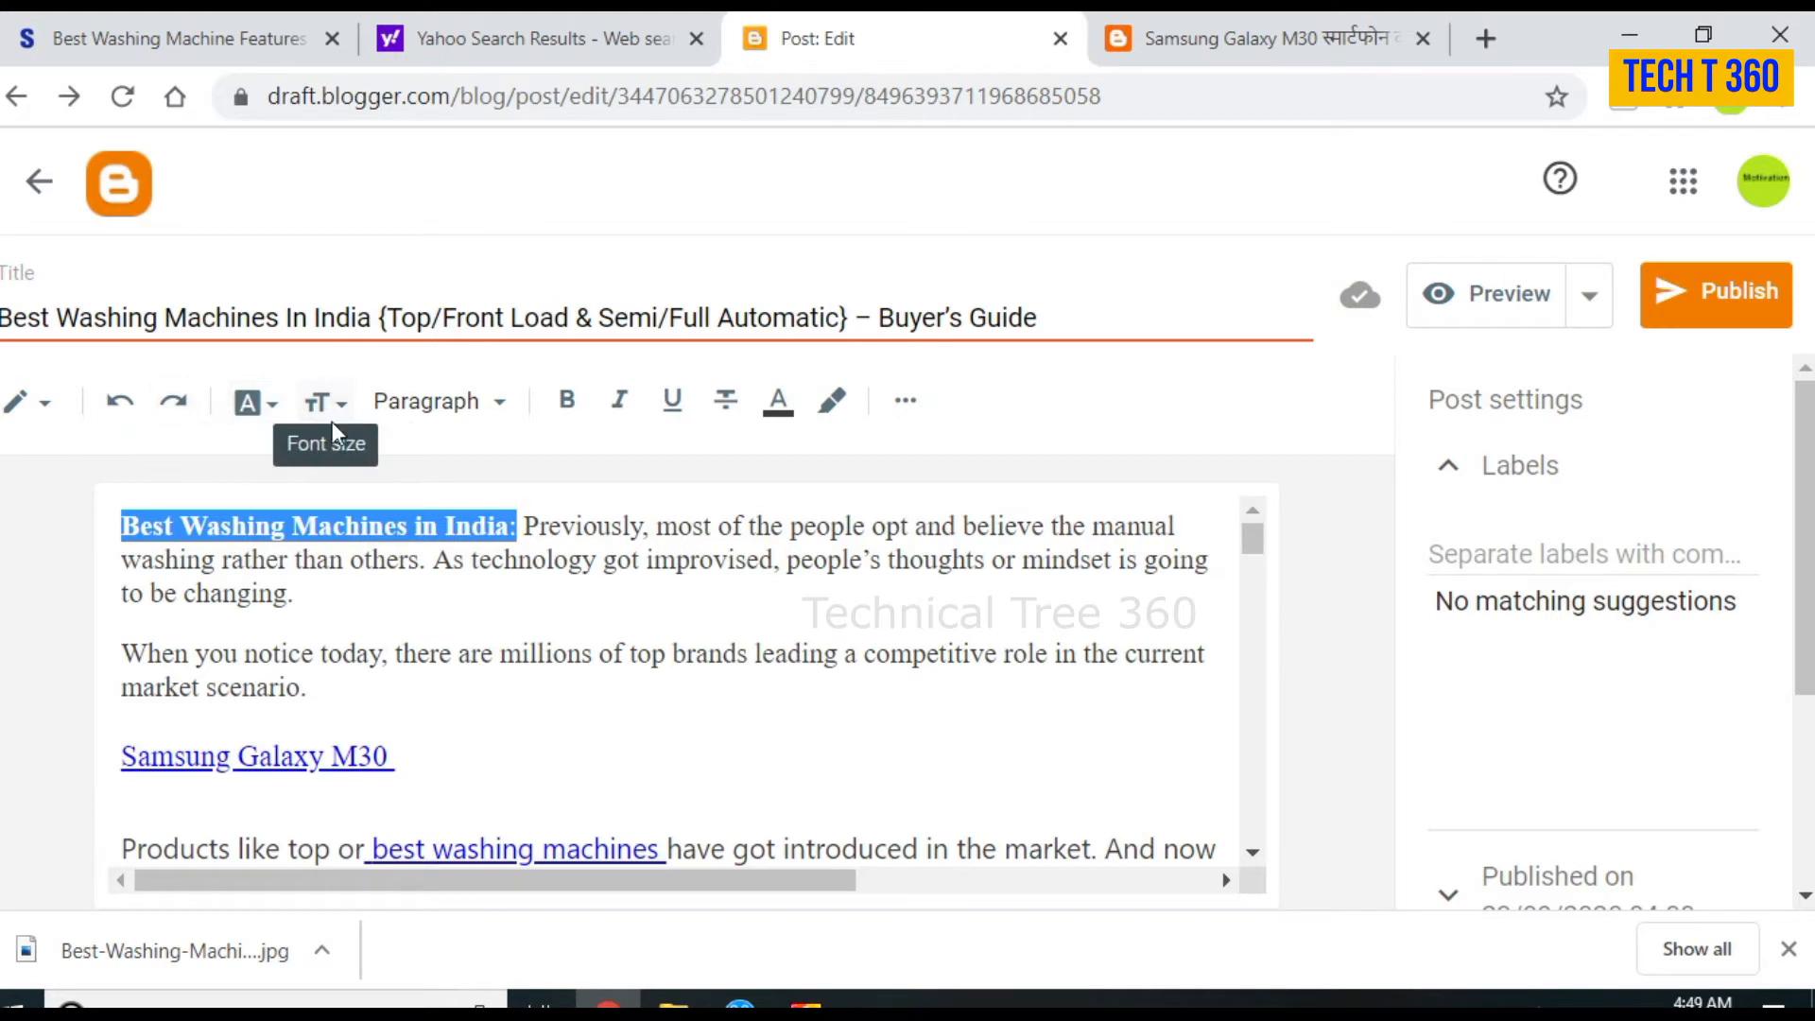
click(570, 407)
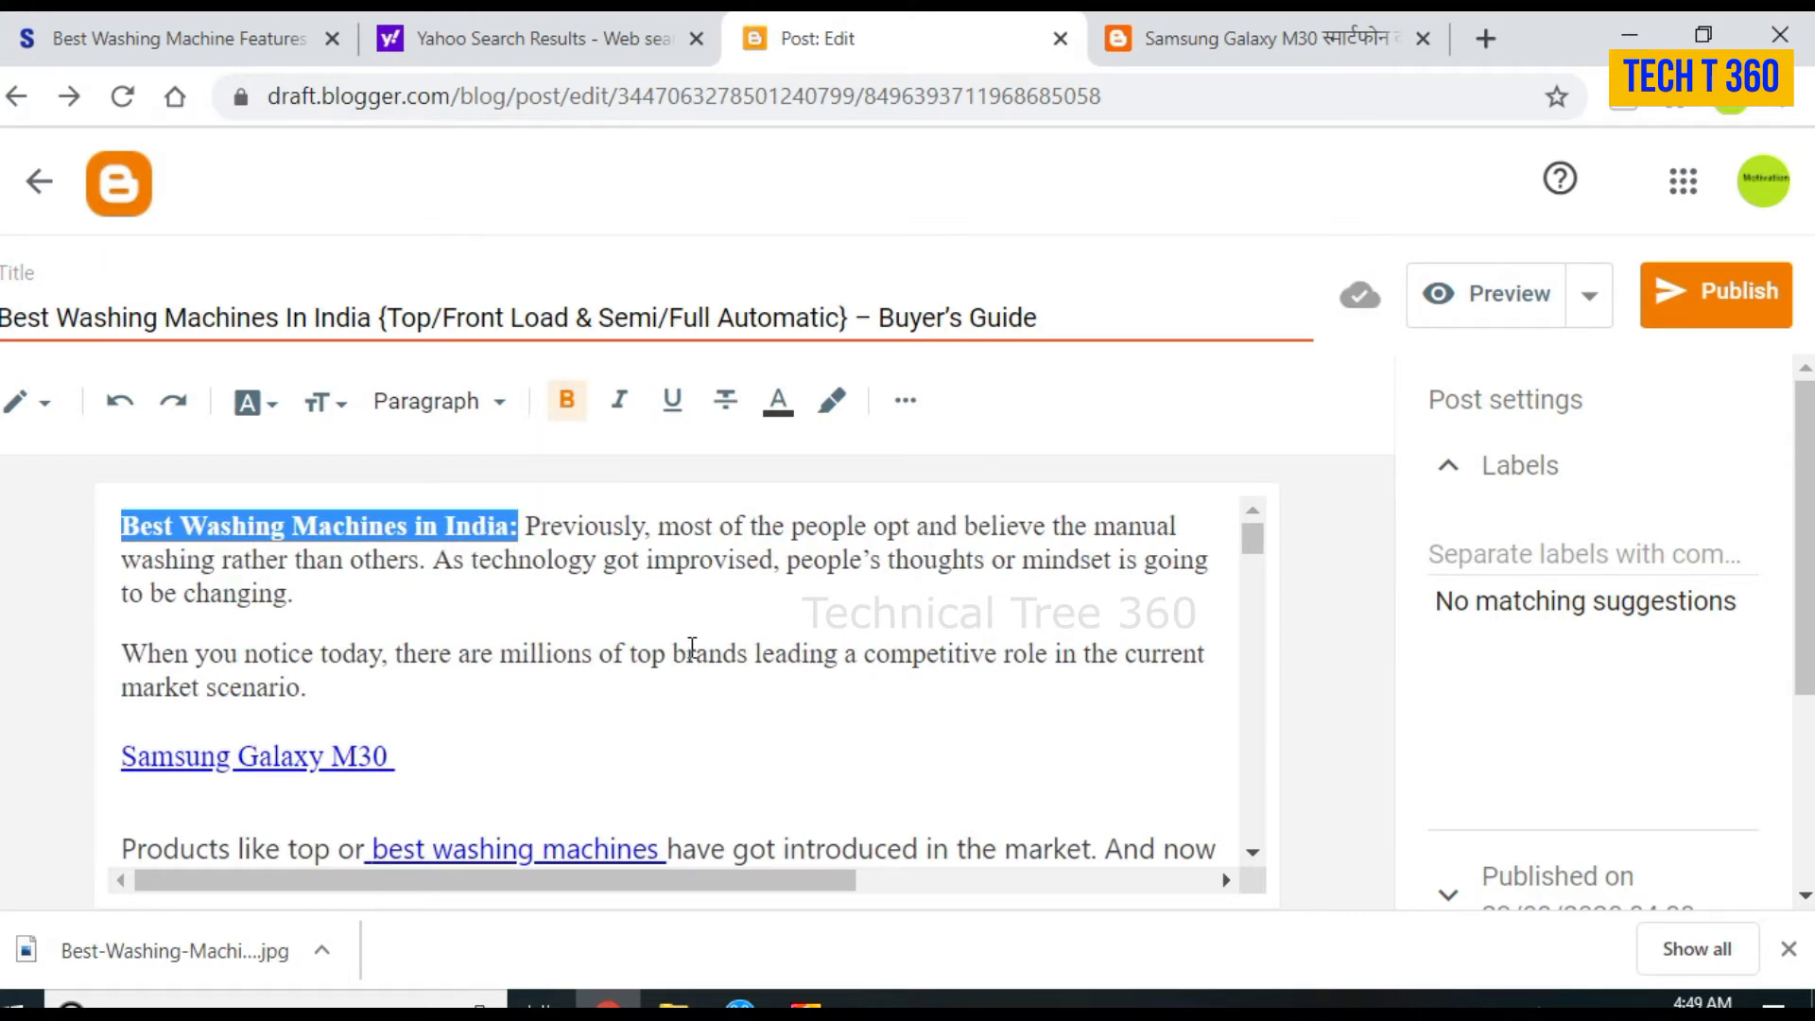
click(736, 653)
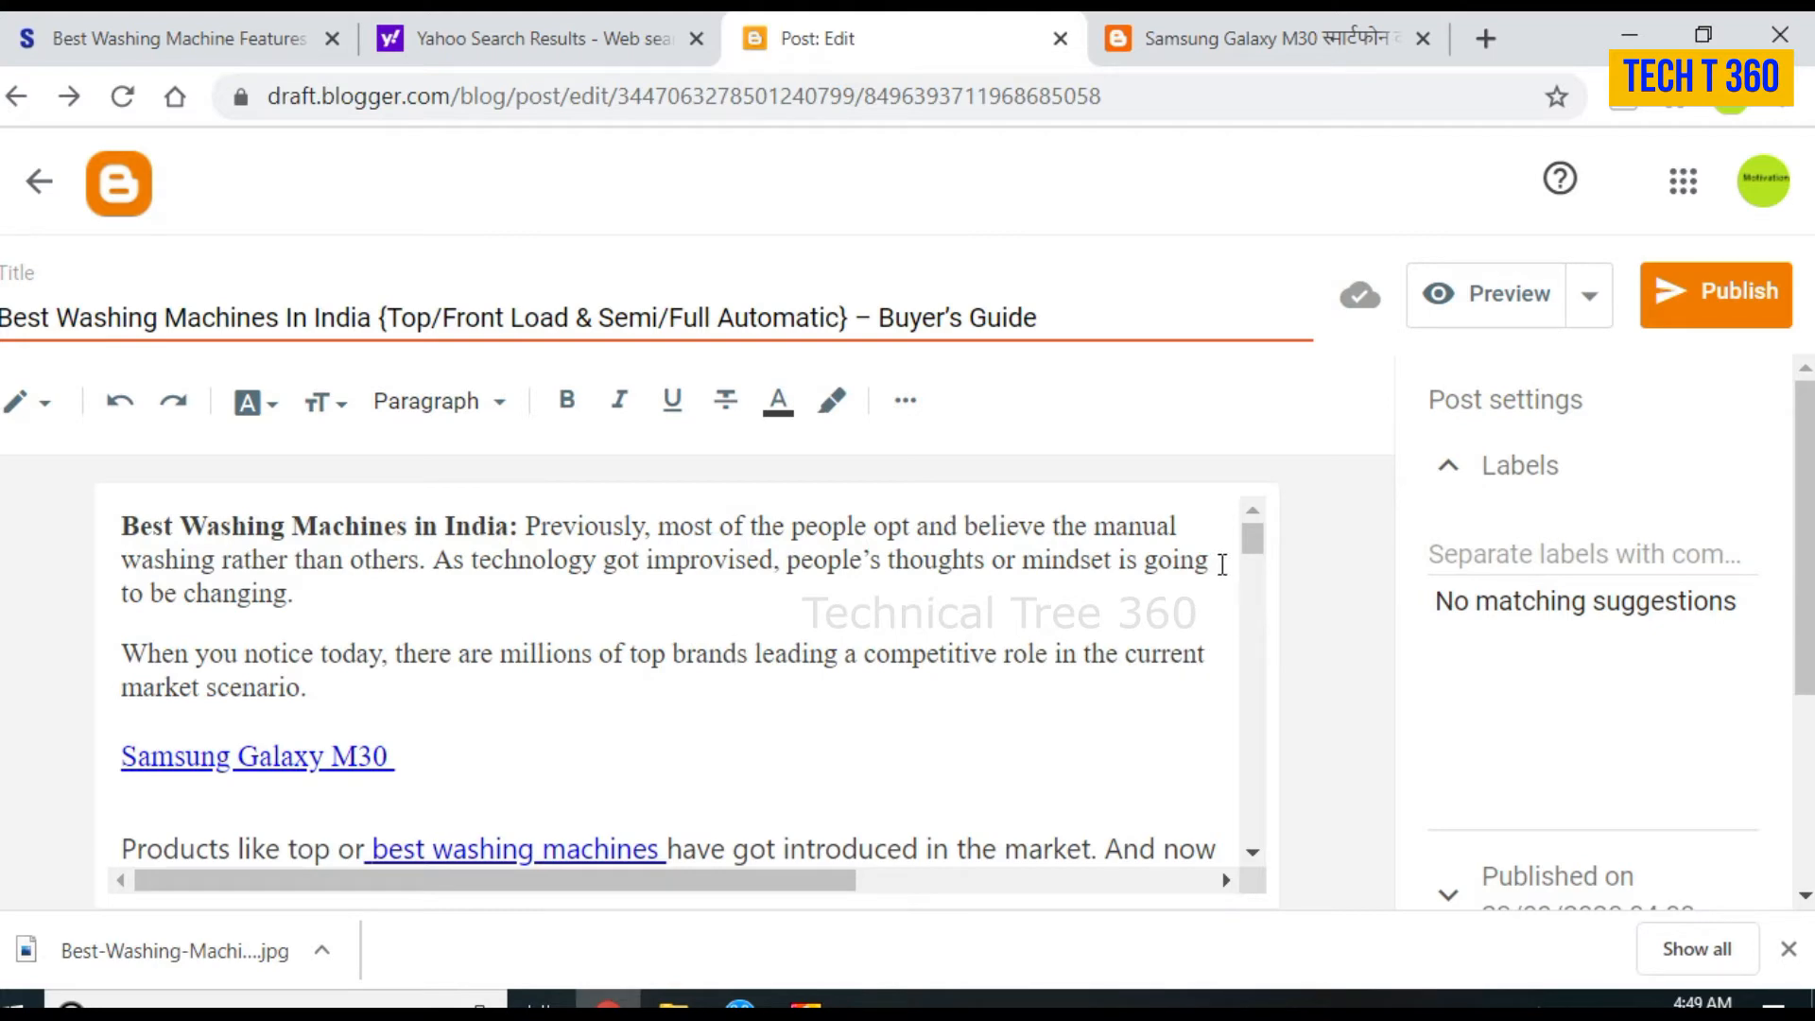
Step: Examine the available fonts and the paragraph styles around the "Best Washing Machines In India" heading, and look over the product table below
drag(1263, 555, 1250, 749)
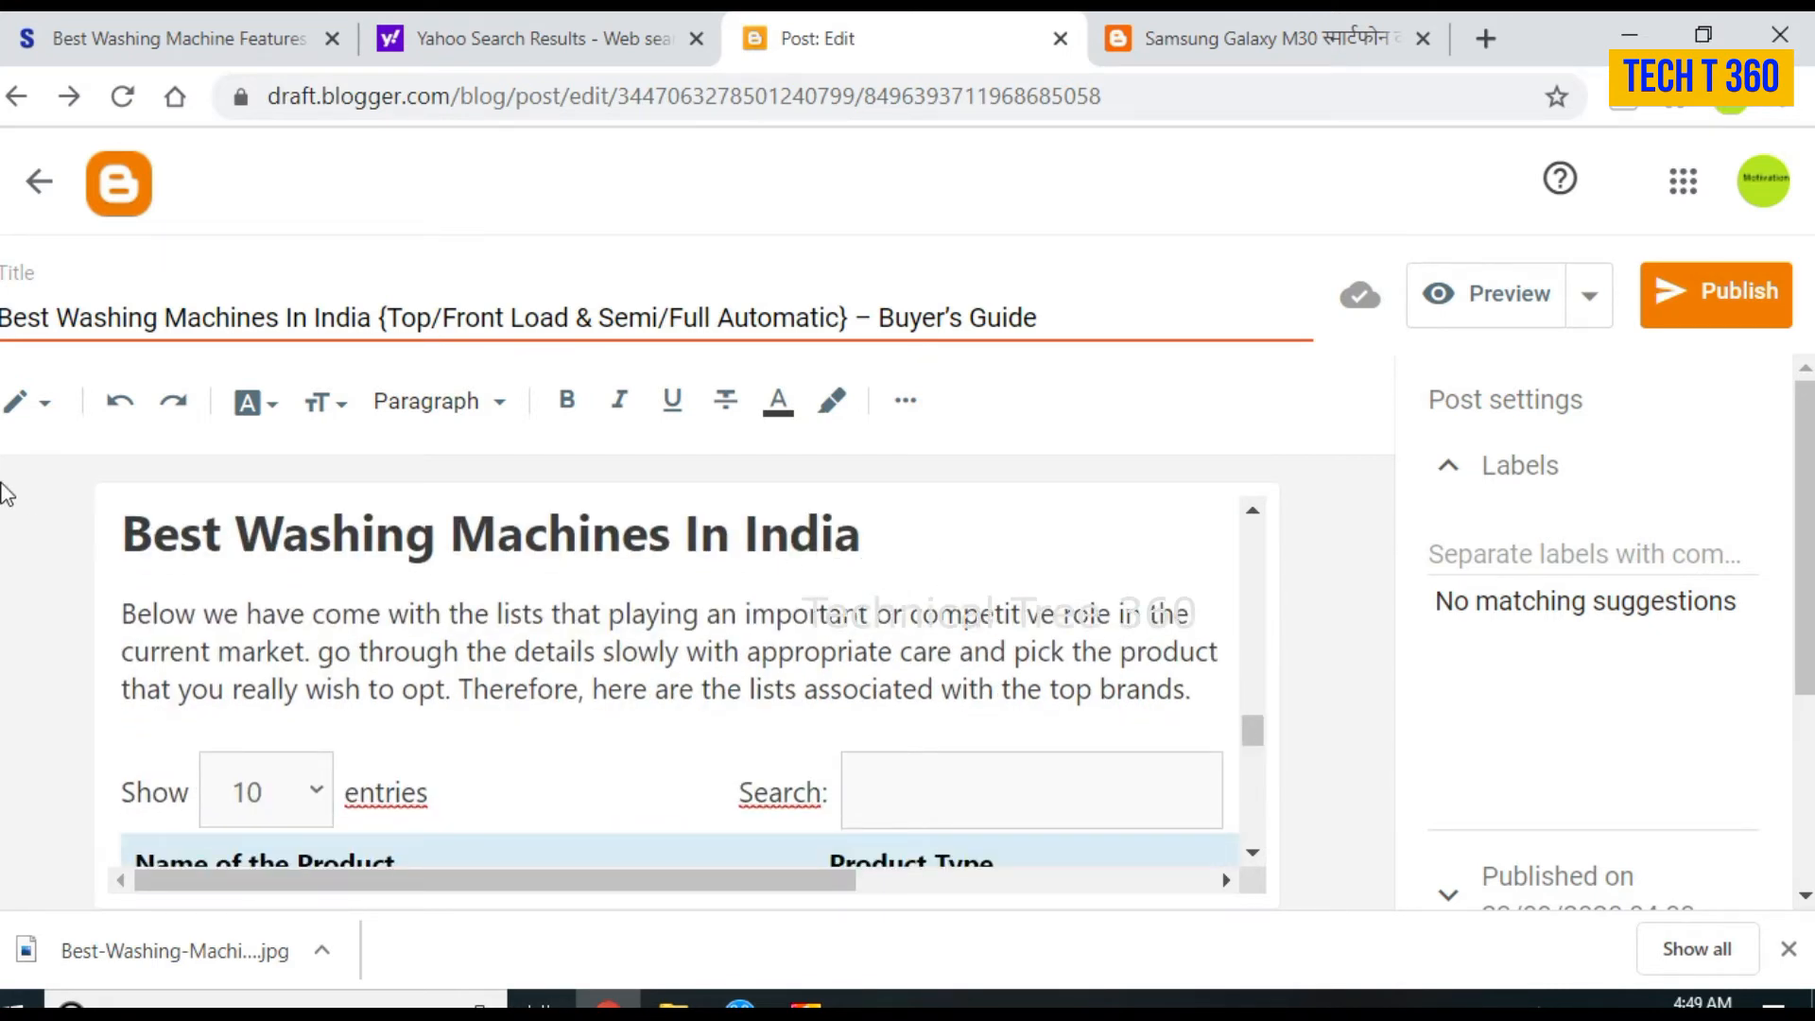
click(267, 409)
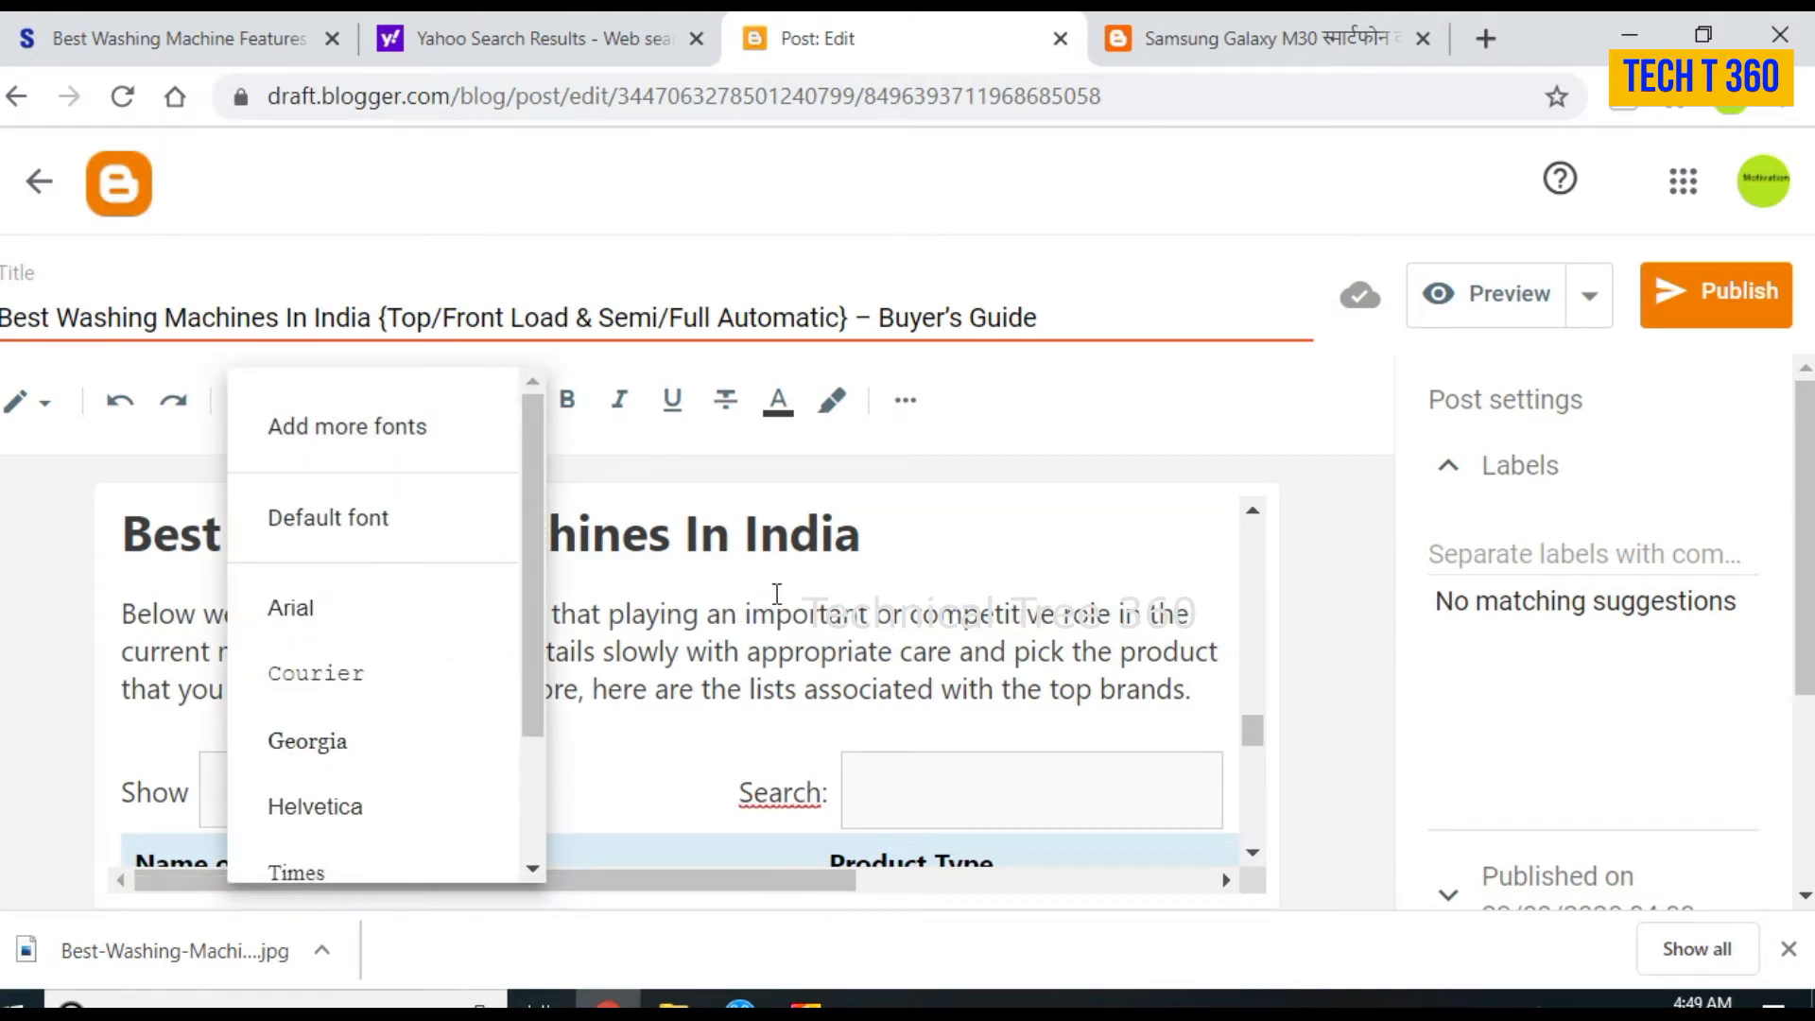
click(720, 610)
click(498, 416)
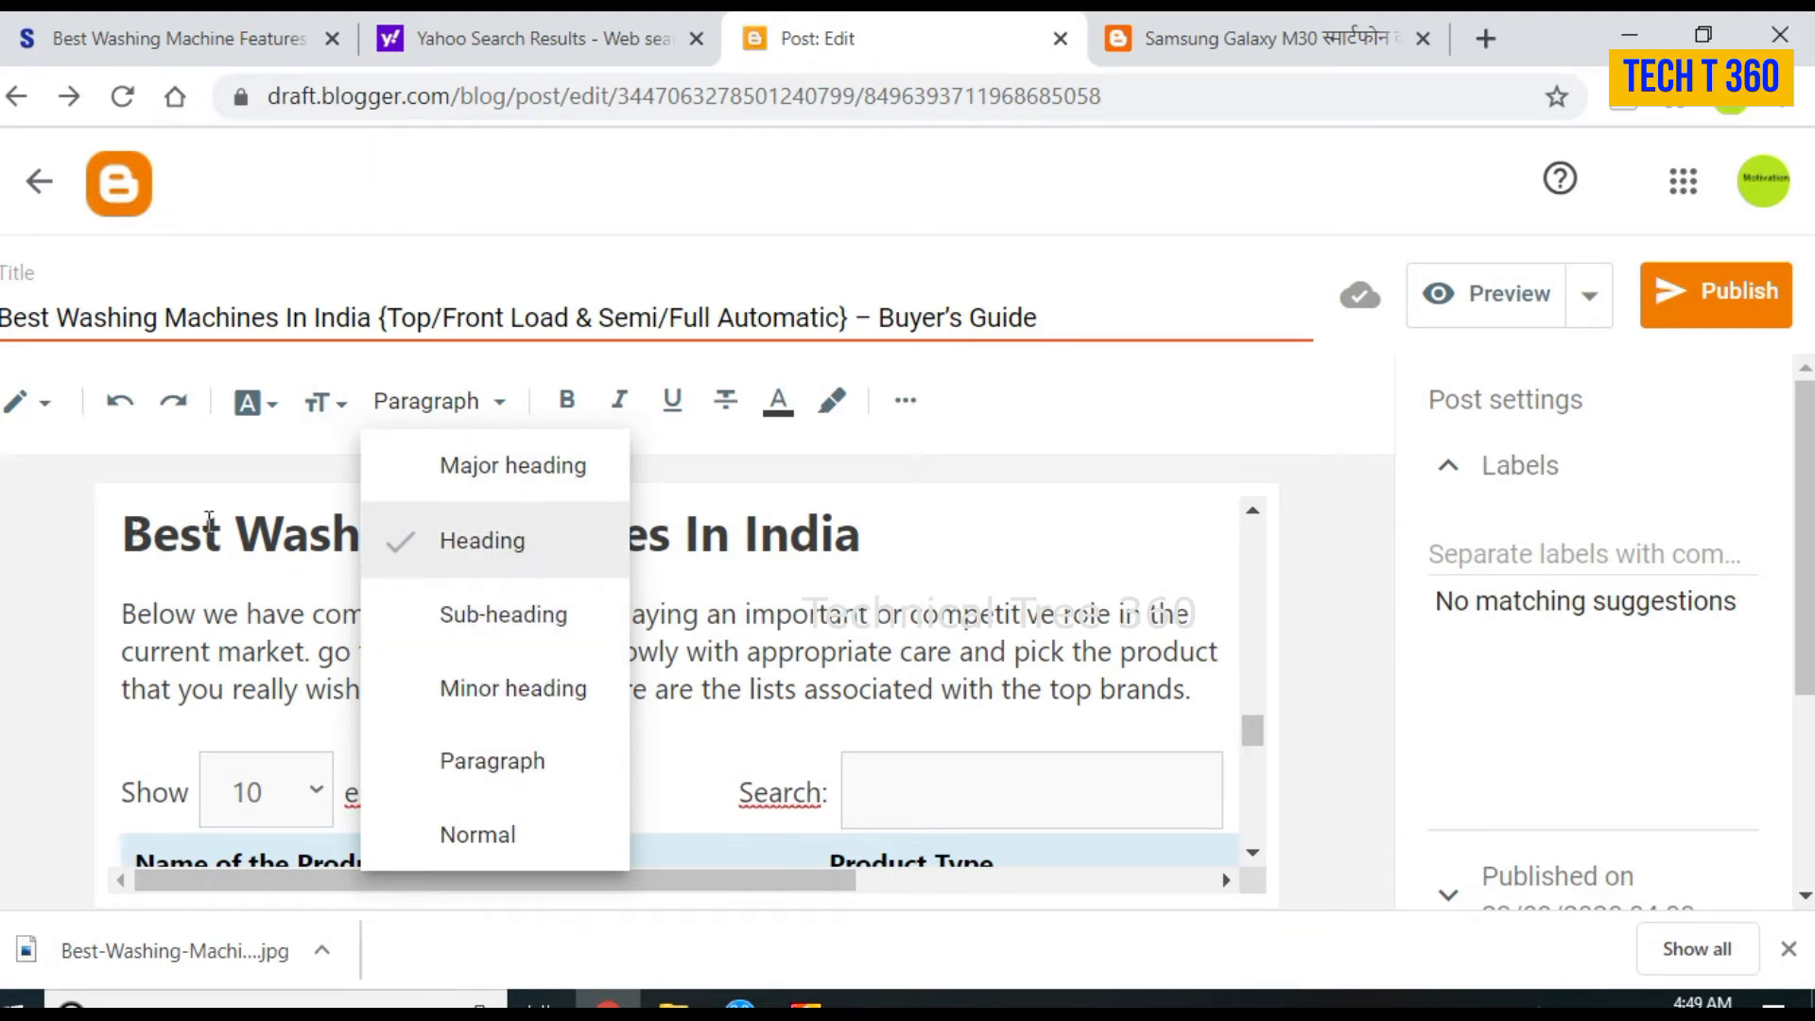
click(863, 587)
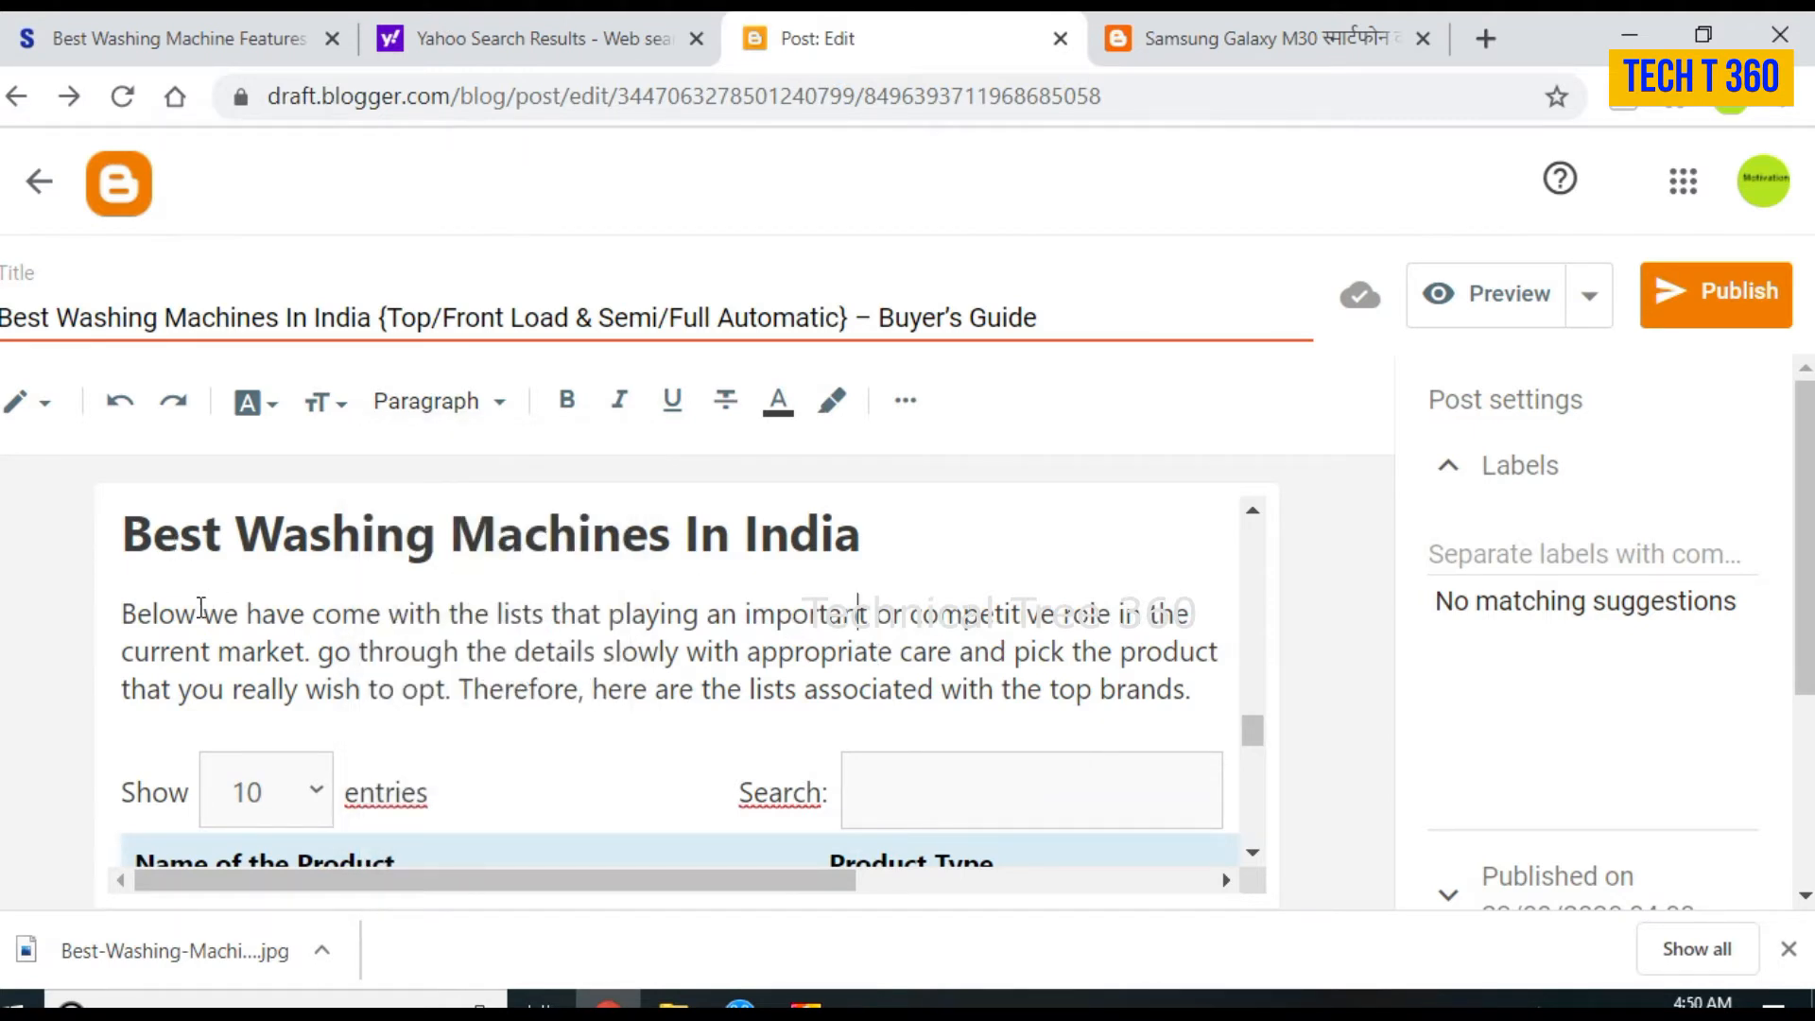
click(505, 399)
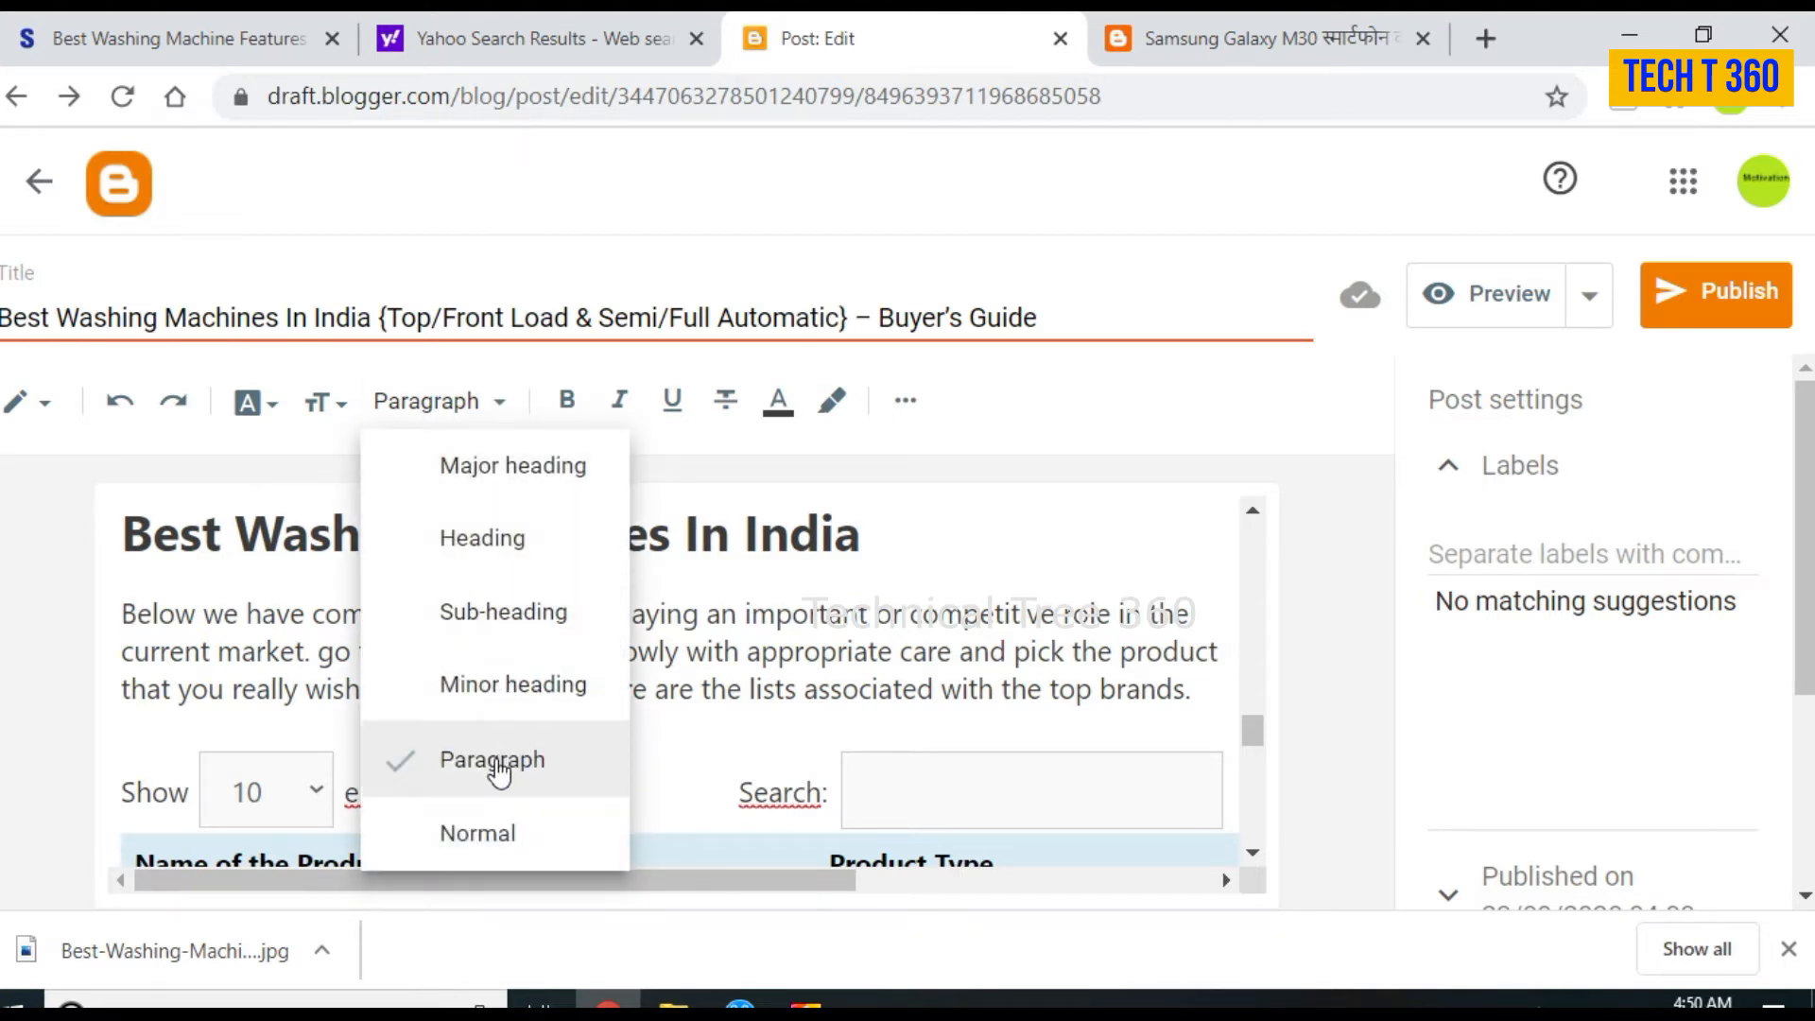
click(1153, 731)
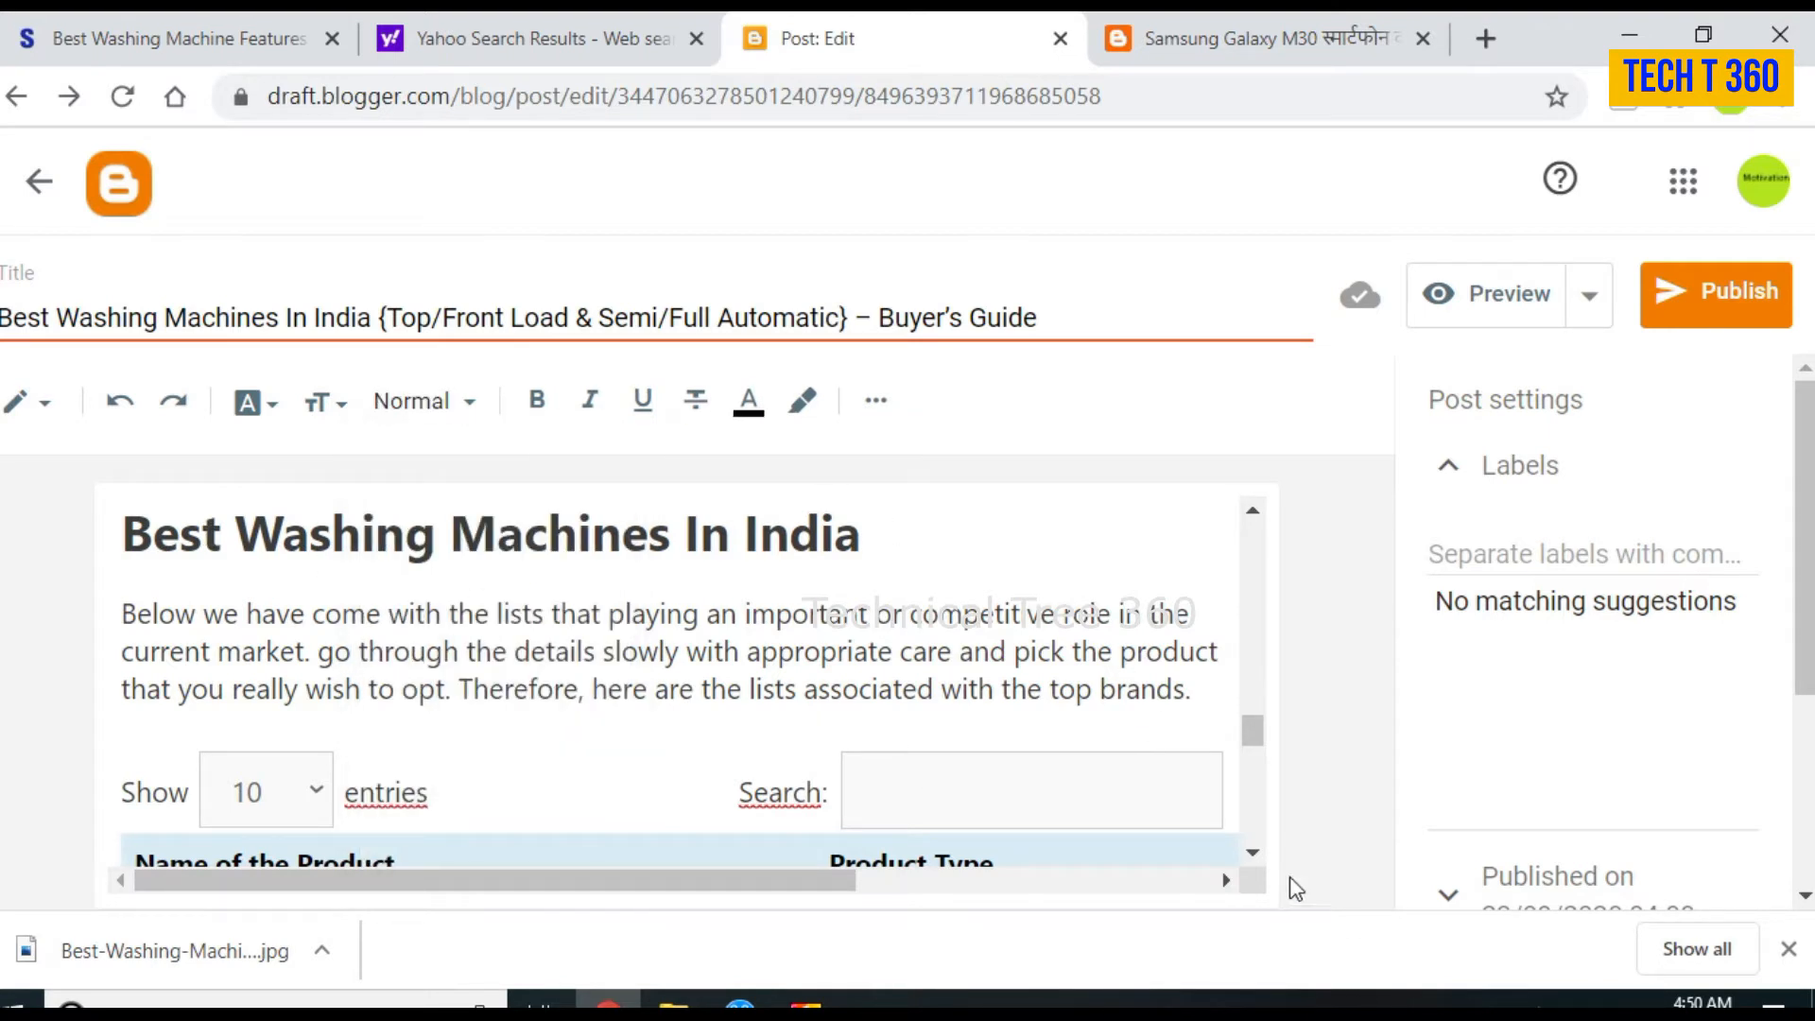
scroll(1261, 859, down, 5)
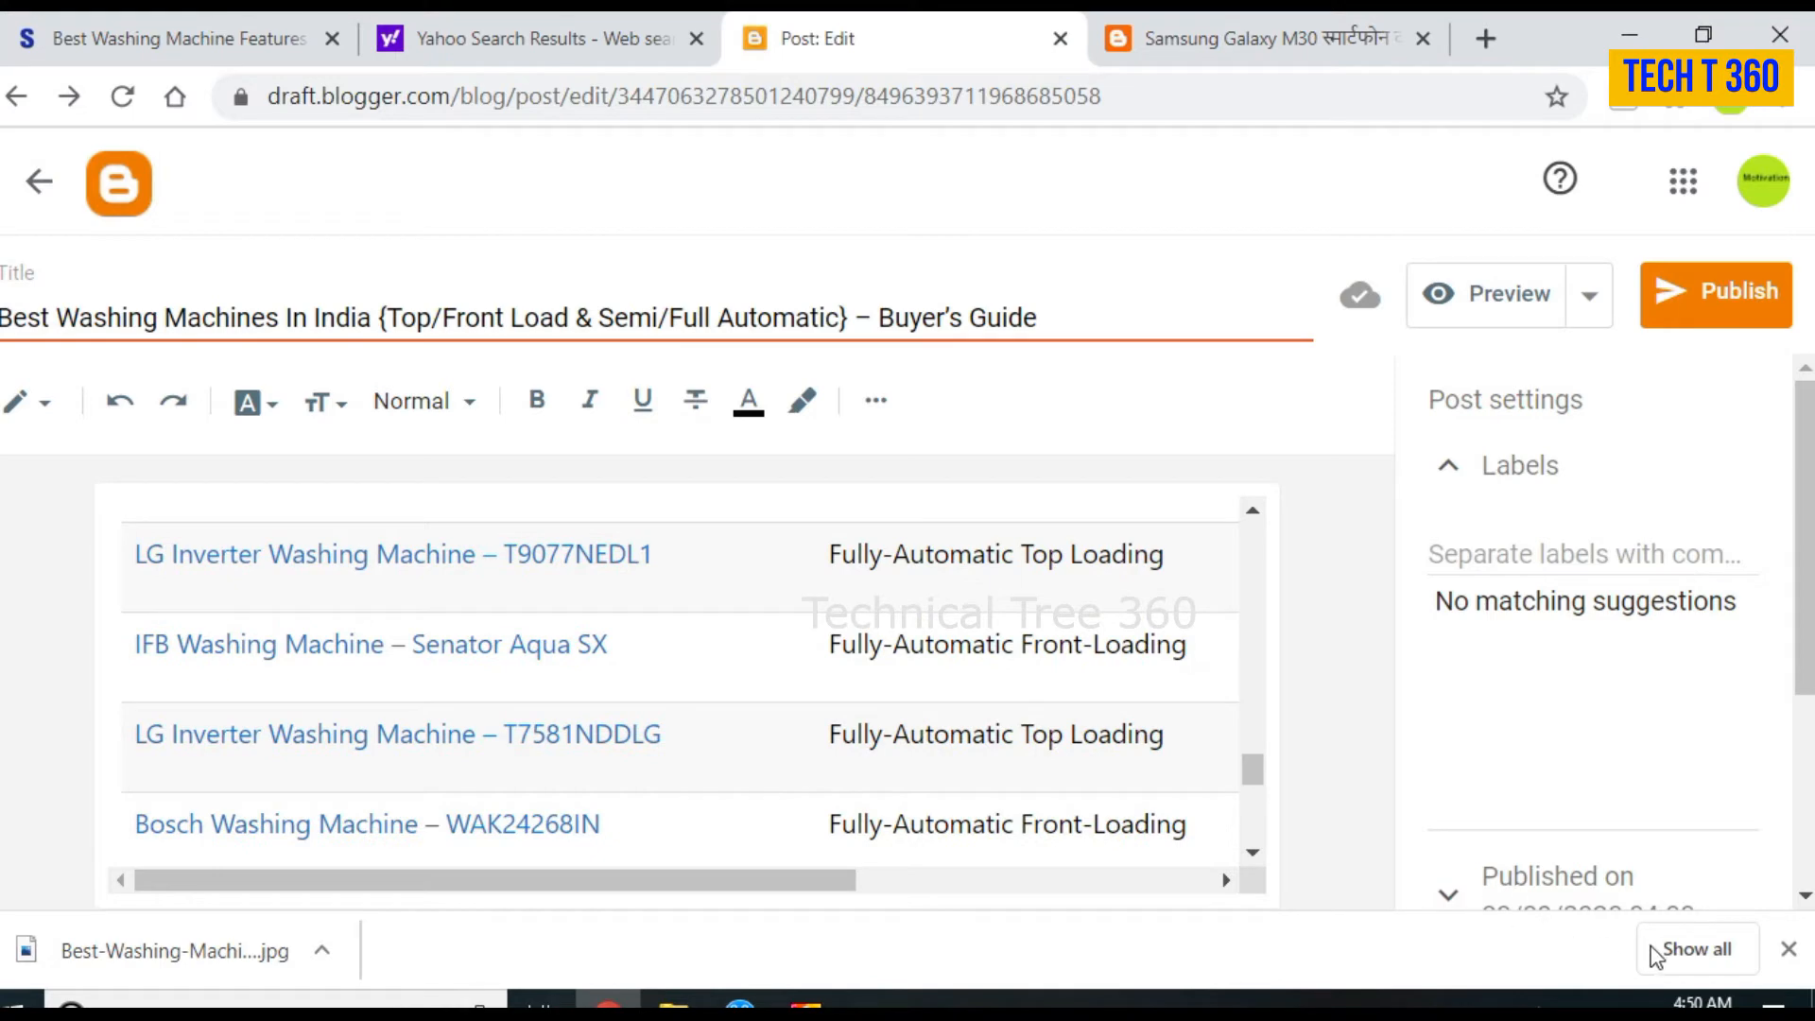
drag(1257, 762, 1259, 551)
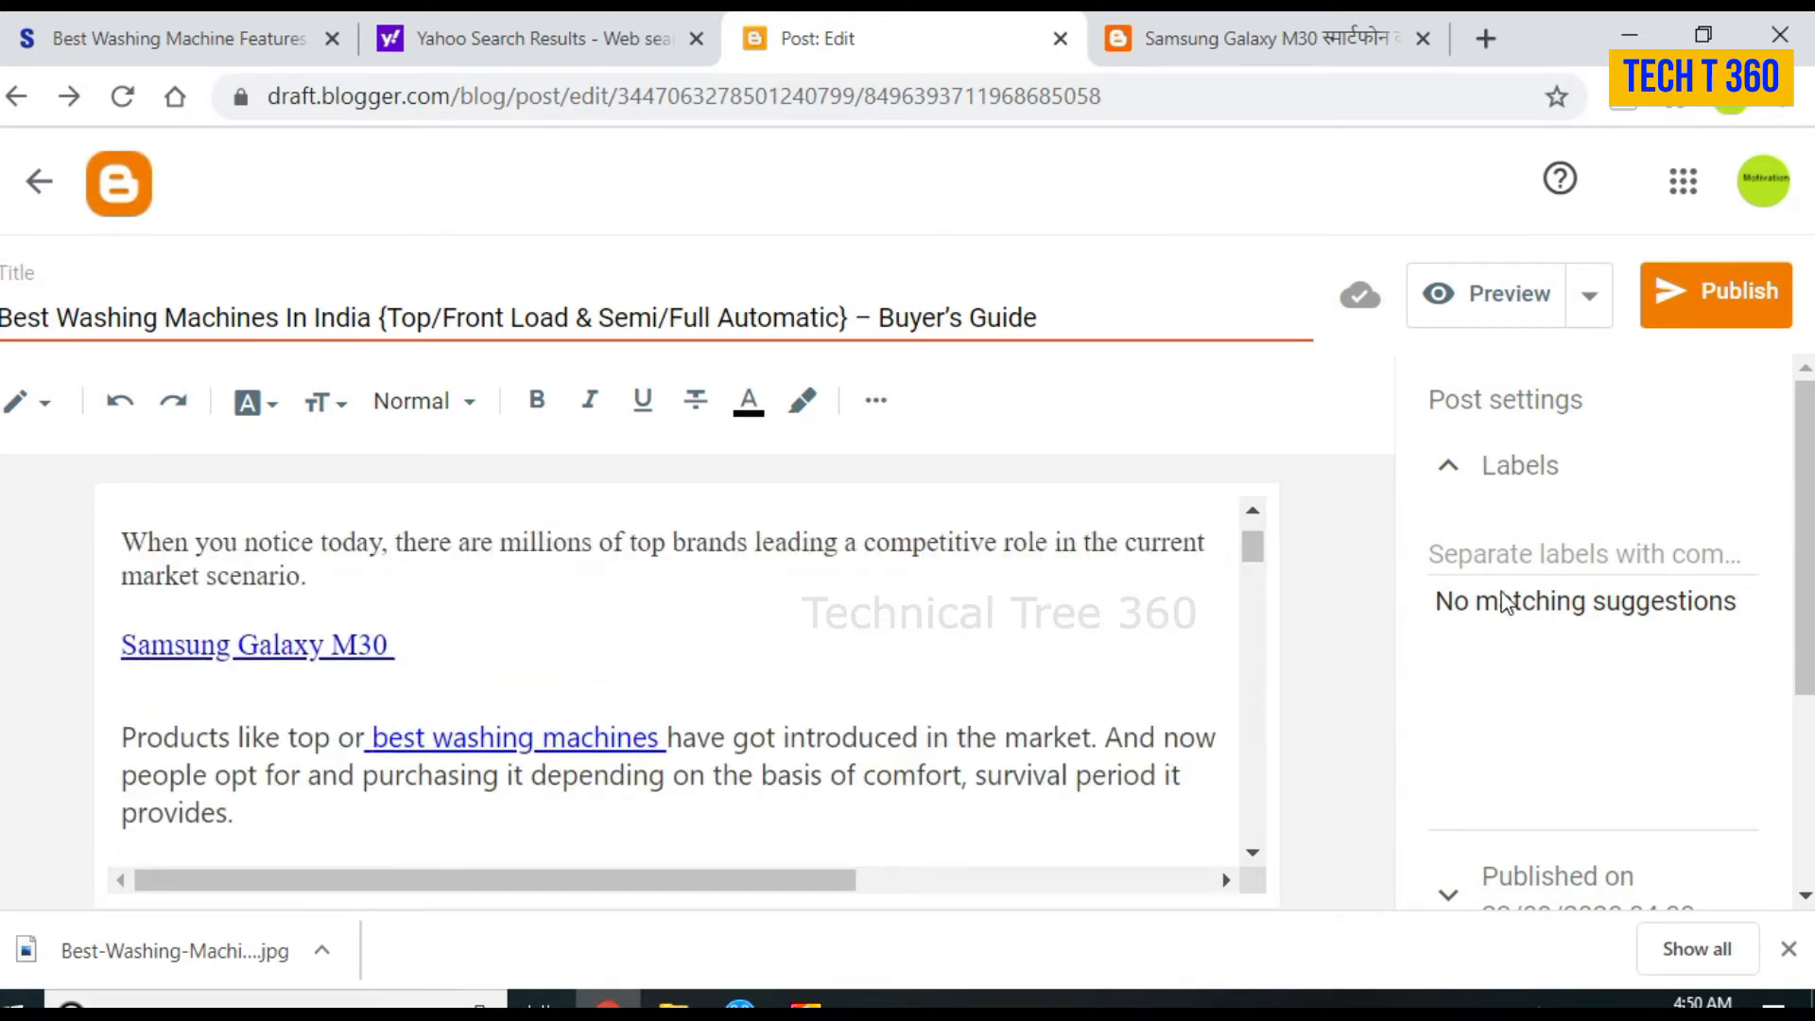
Step: Check the menu categories on the published blog and assign the existing label "technology" to the post
click(1464, 493)
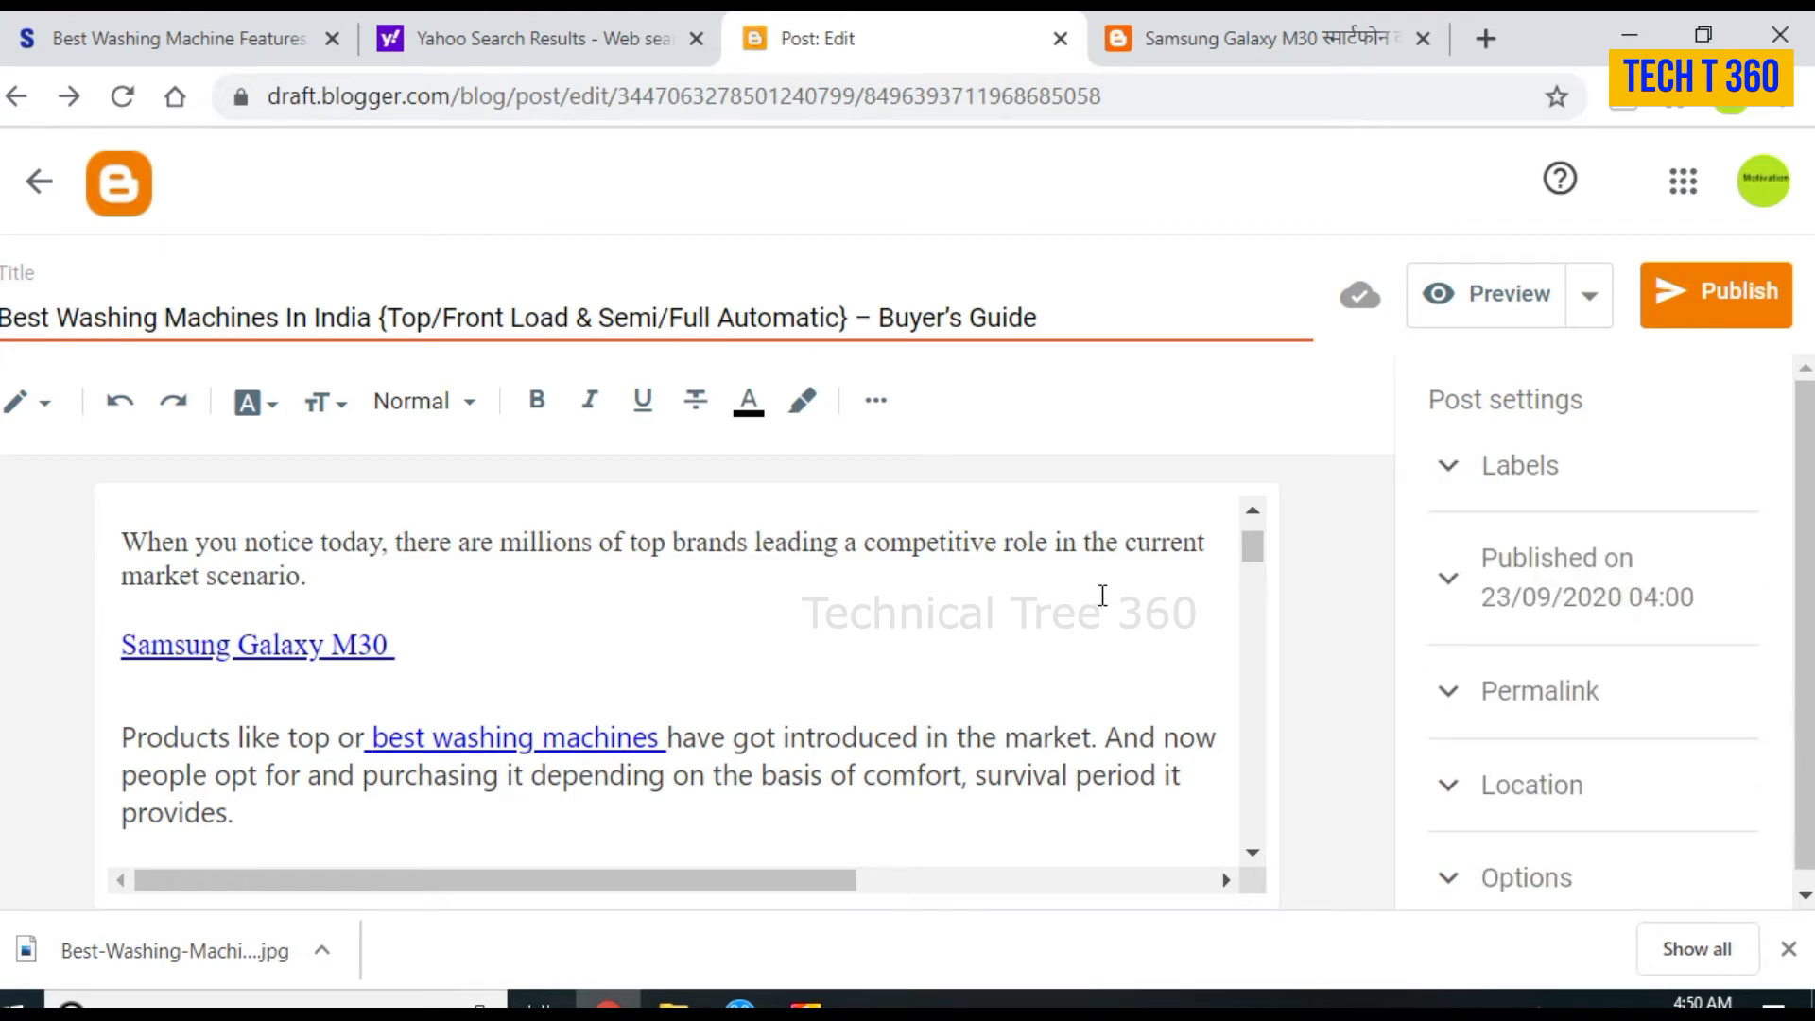
click(1459, 484)
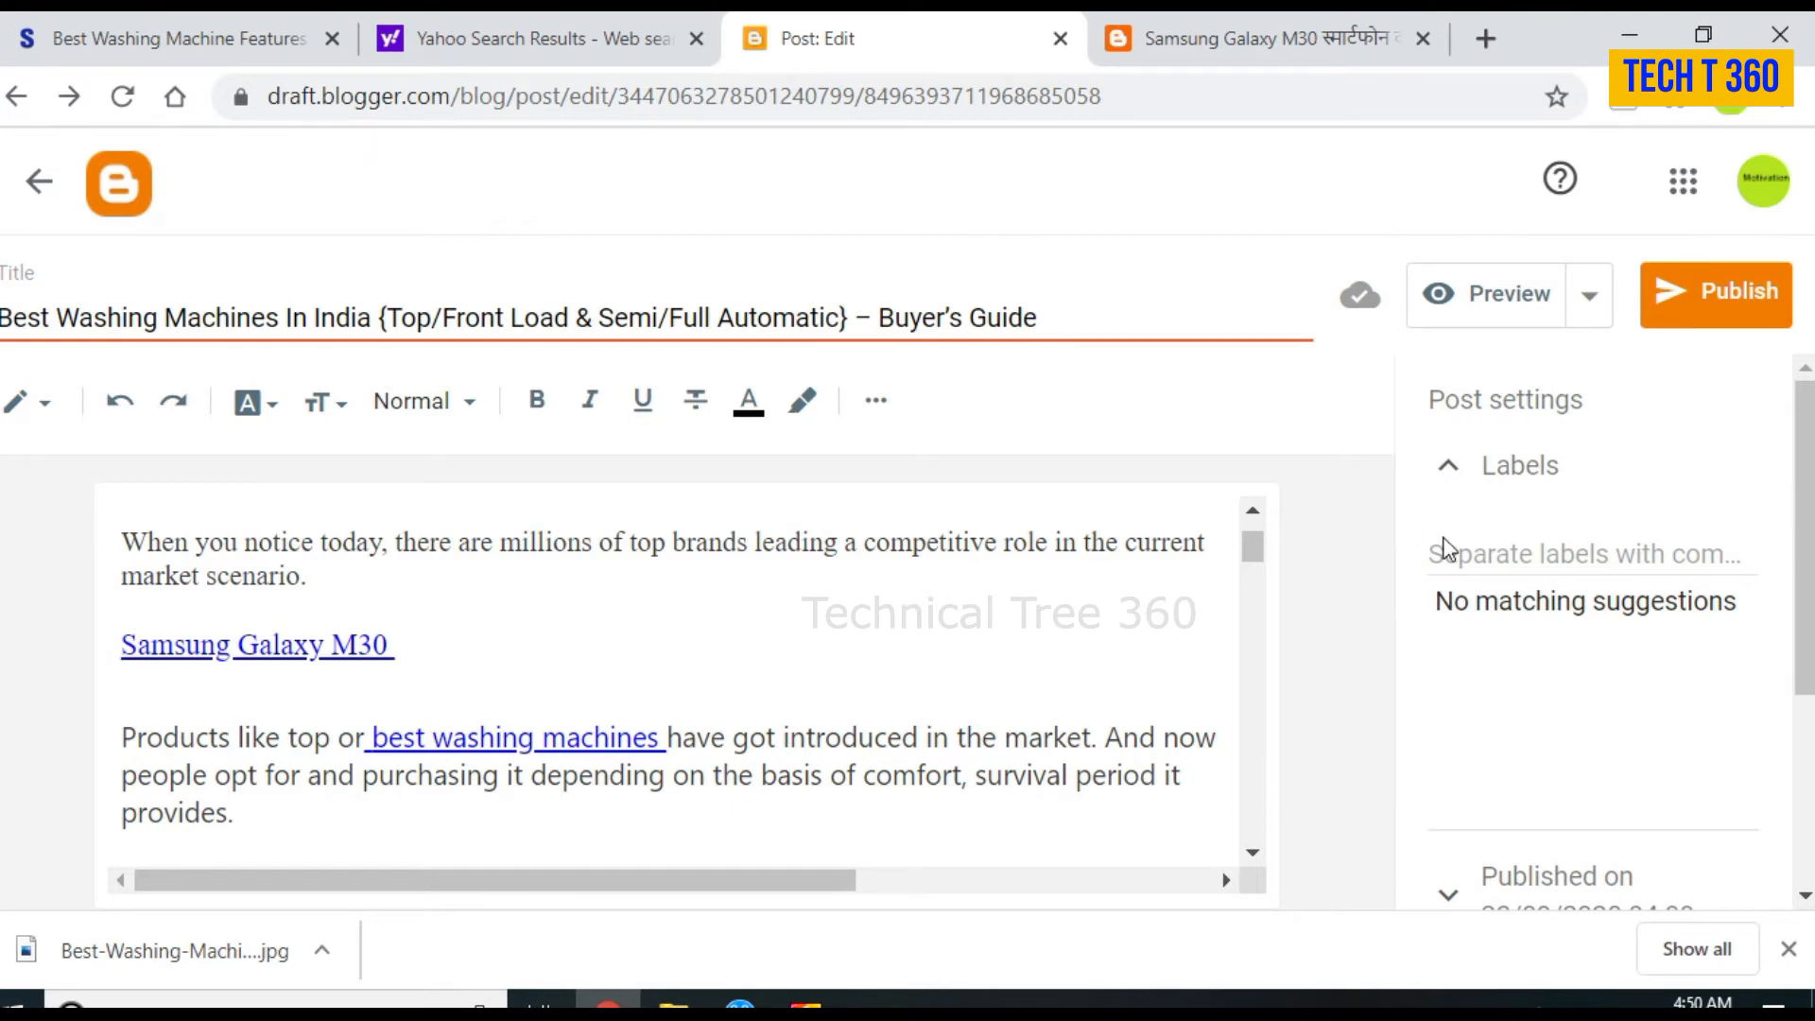
click(1469, 556)
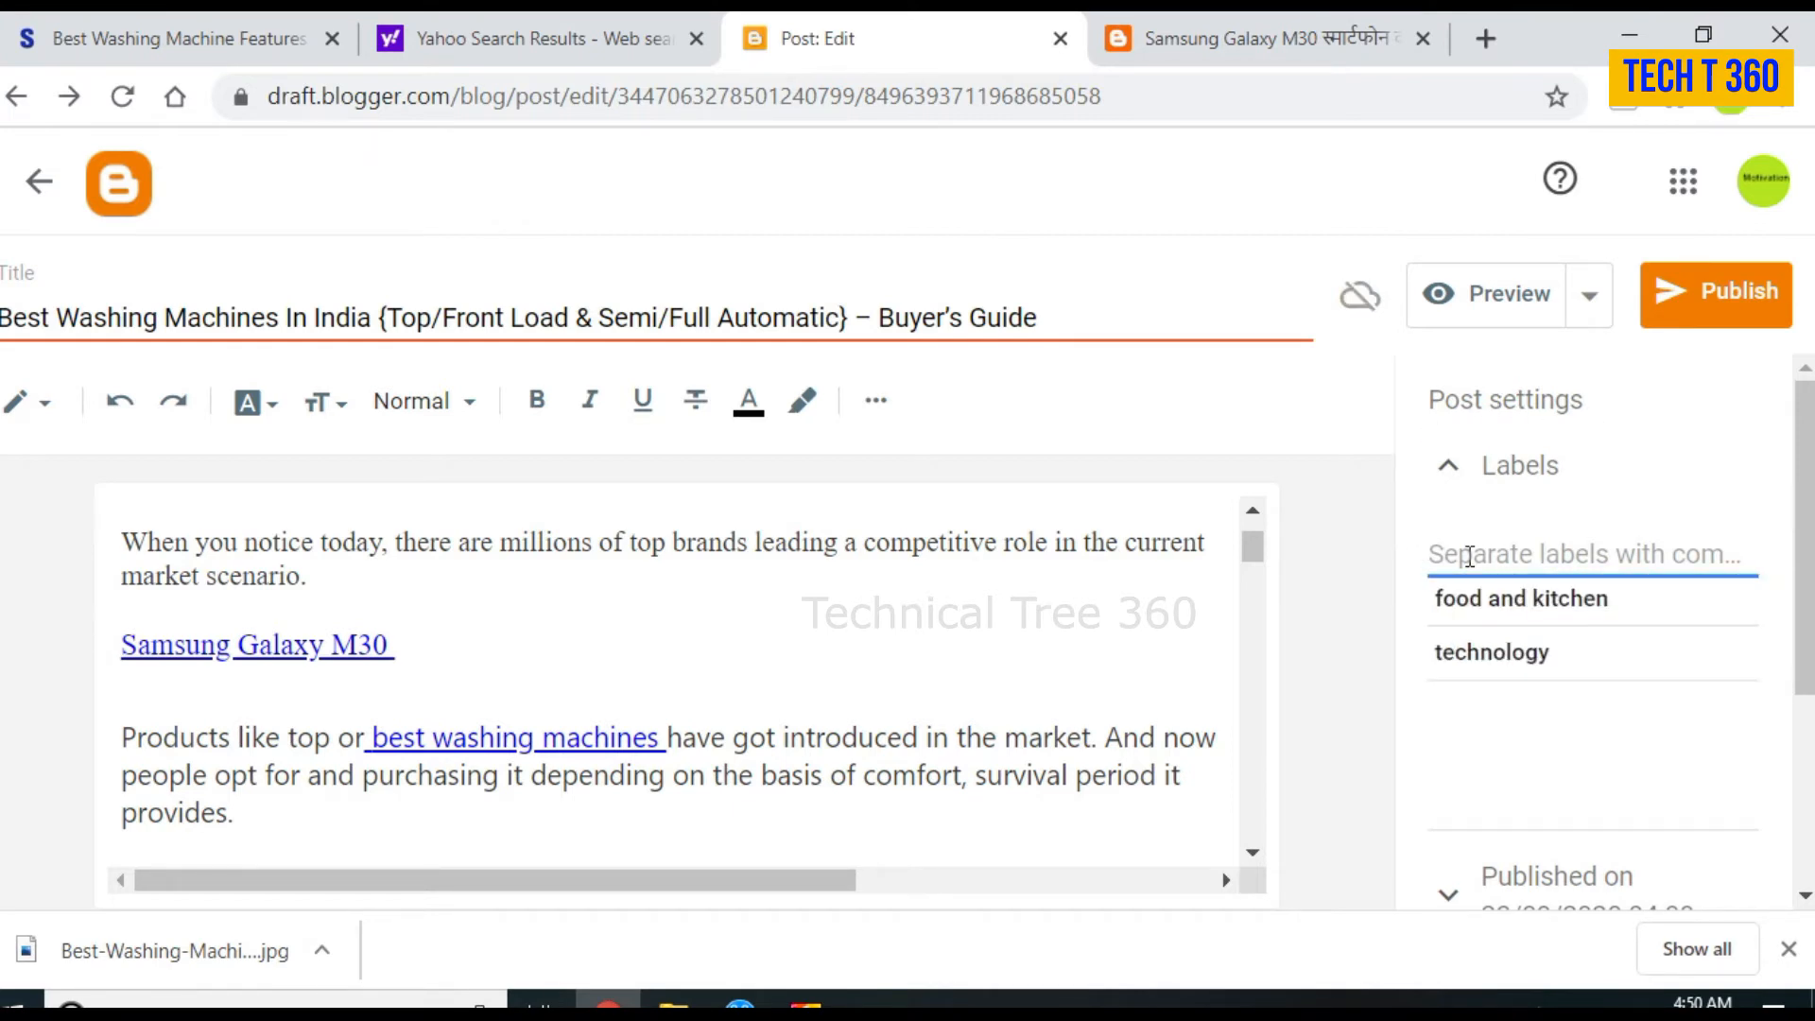
click(1248, 38)
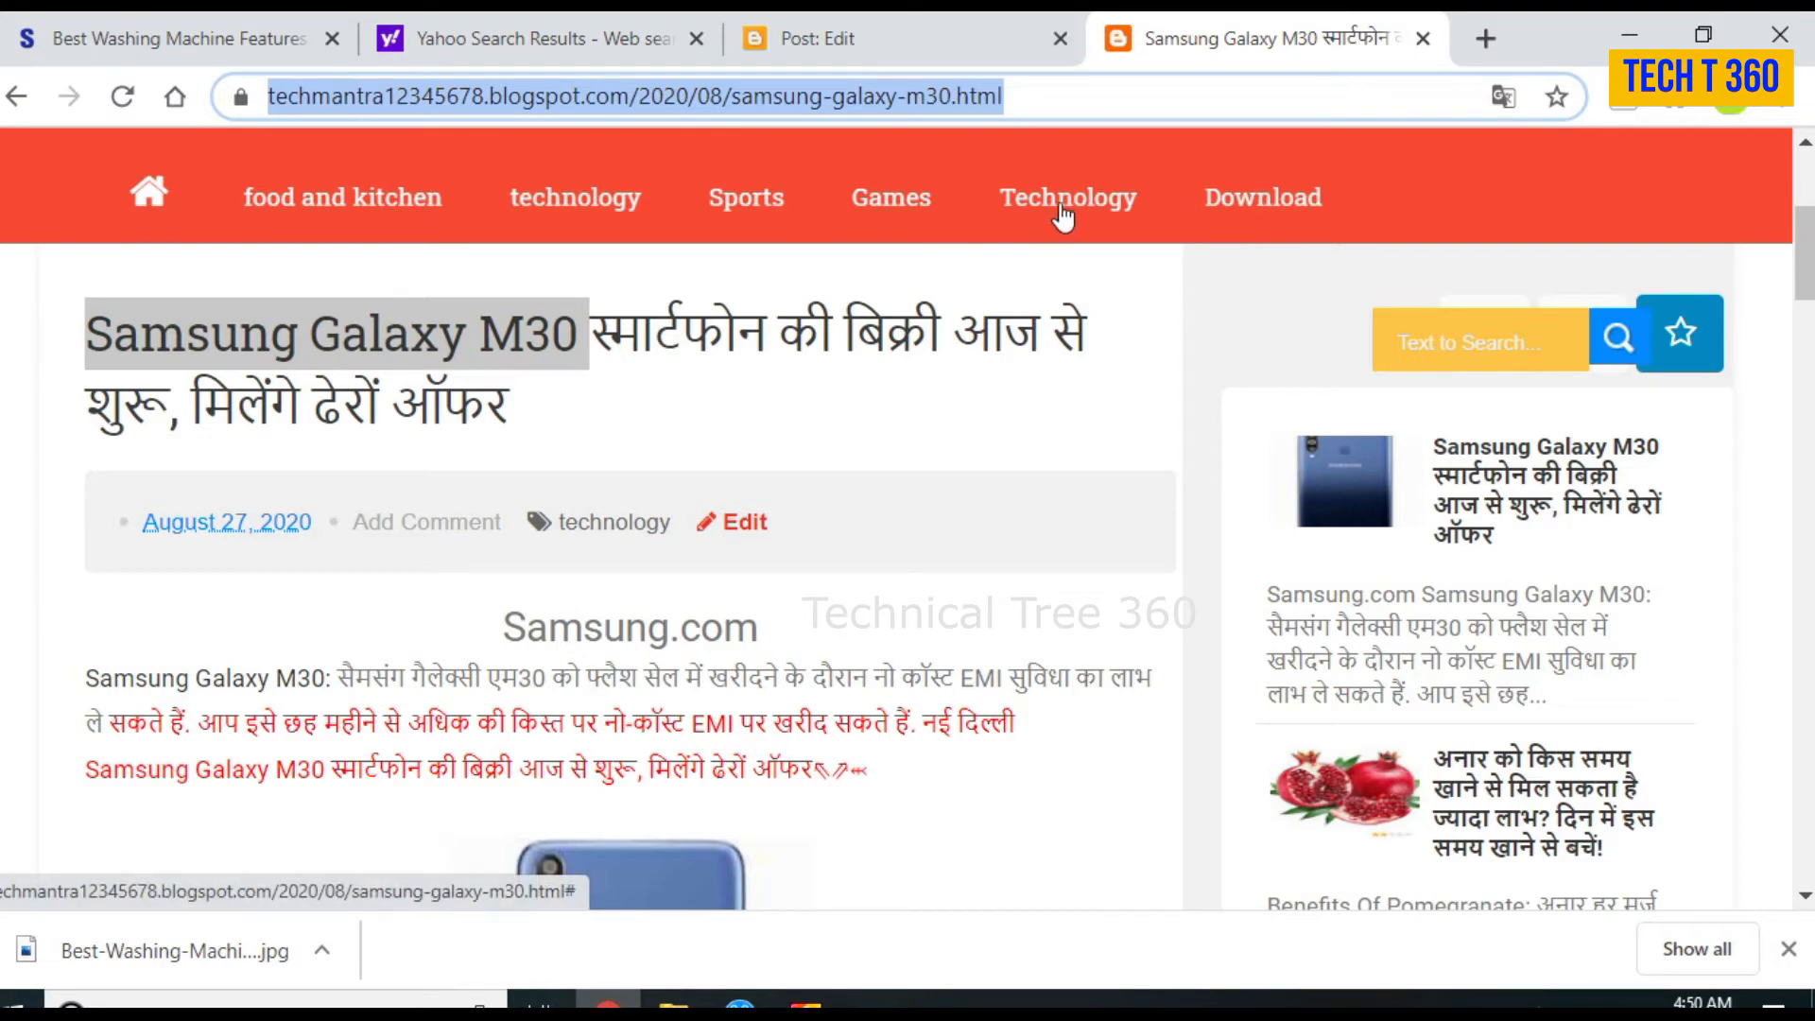
click(864, 28)
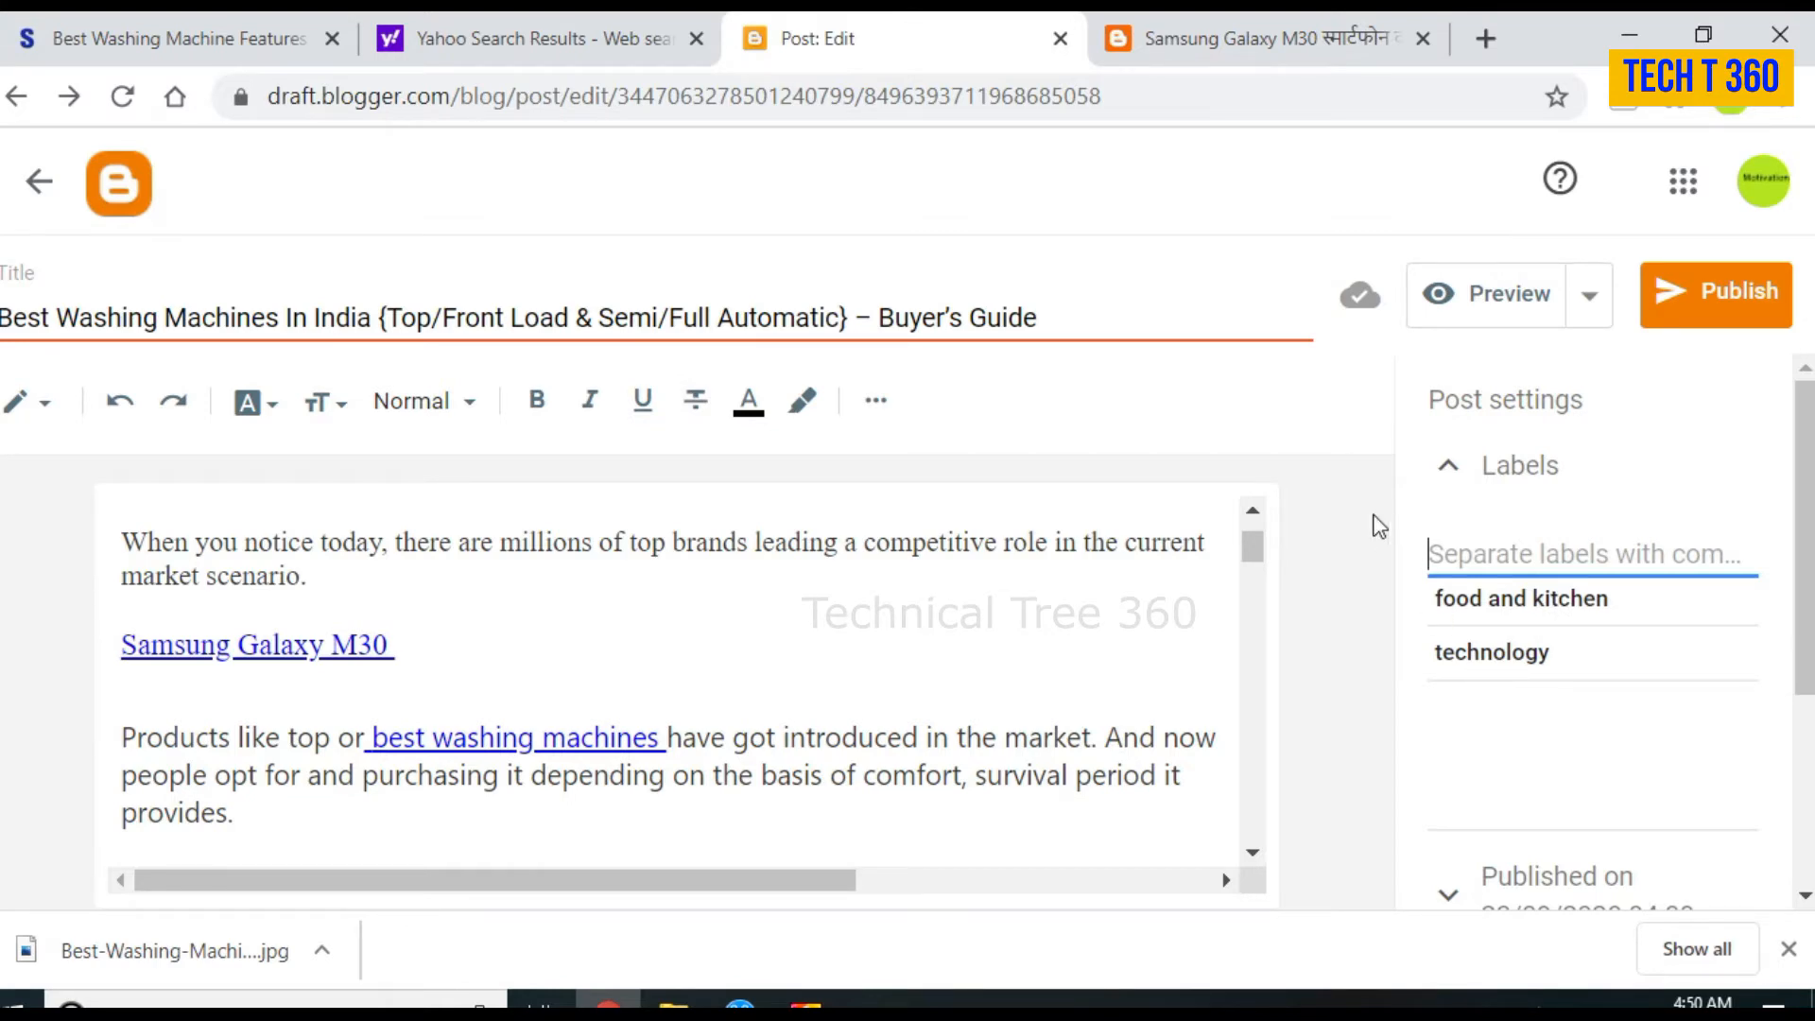
click(1153, 29)
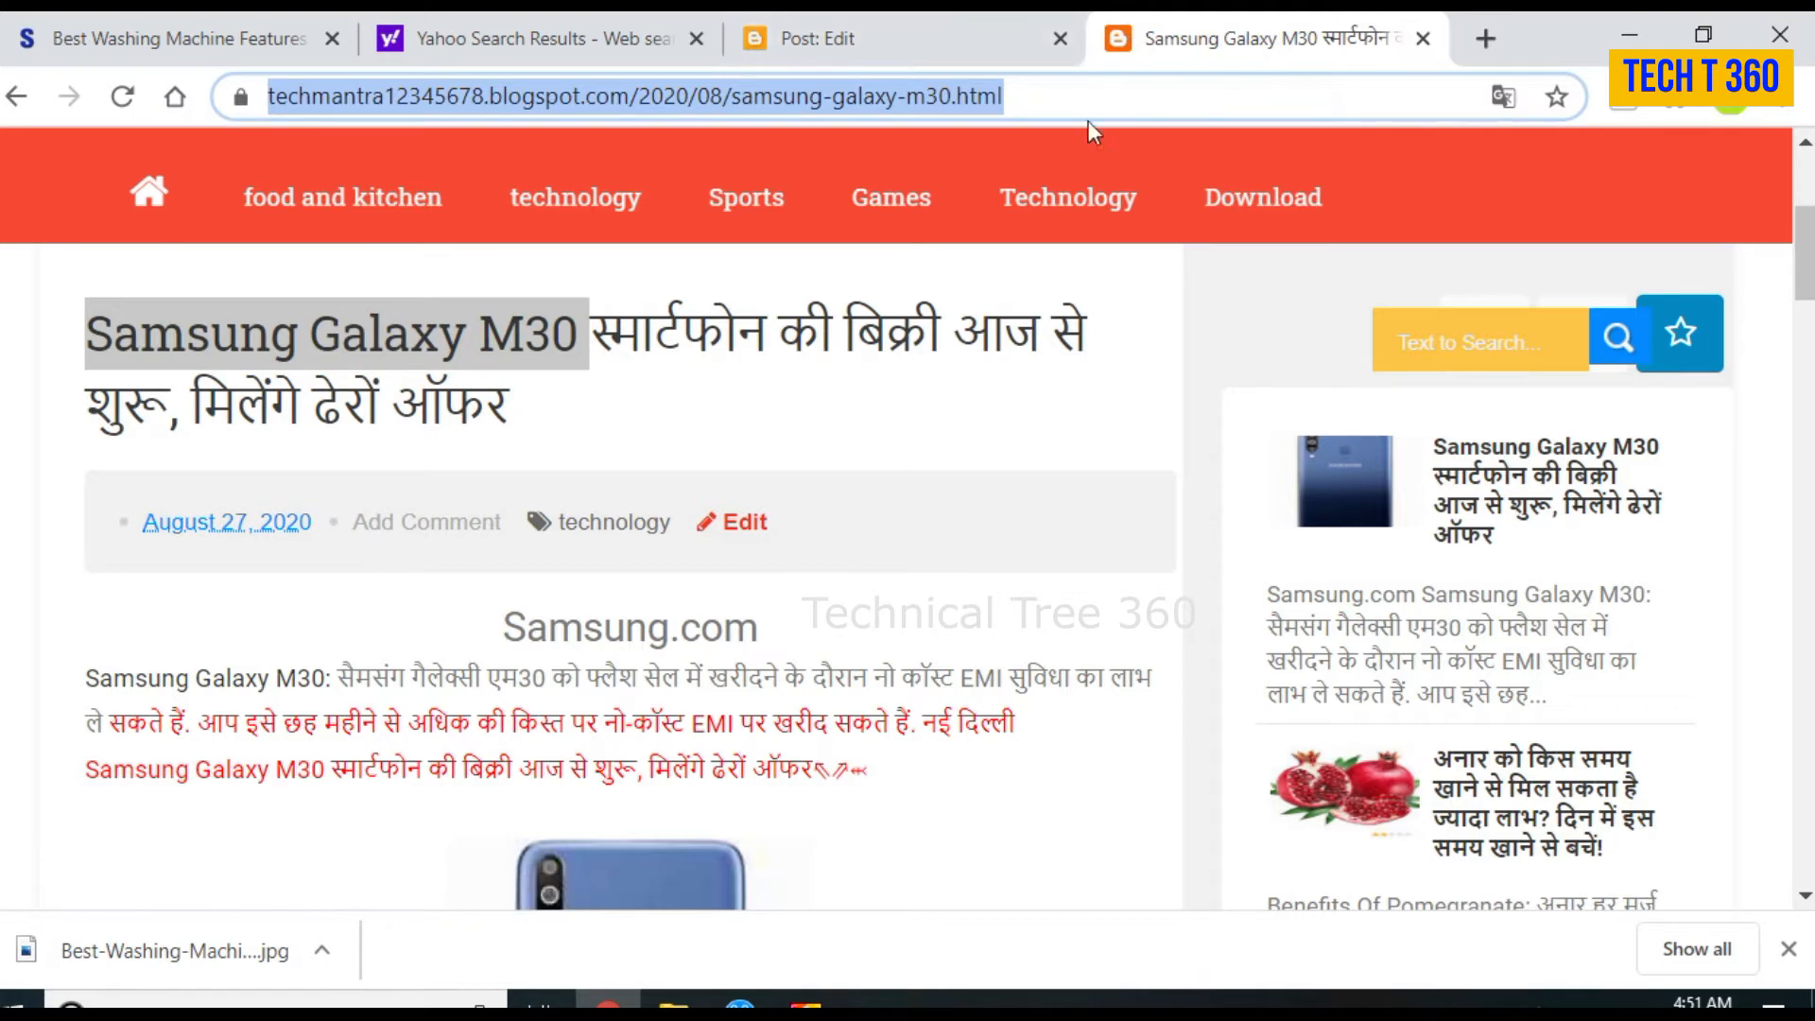
click(917, 28)
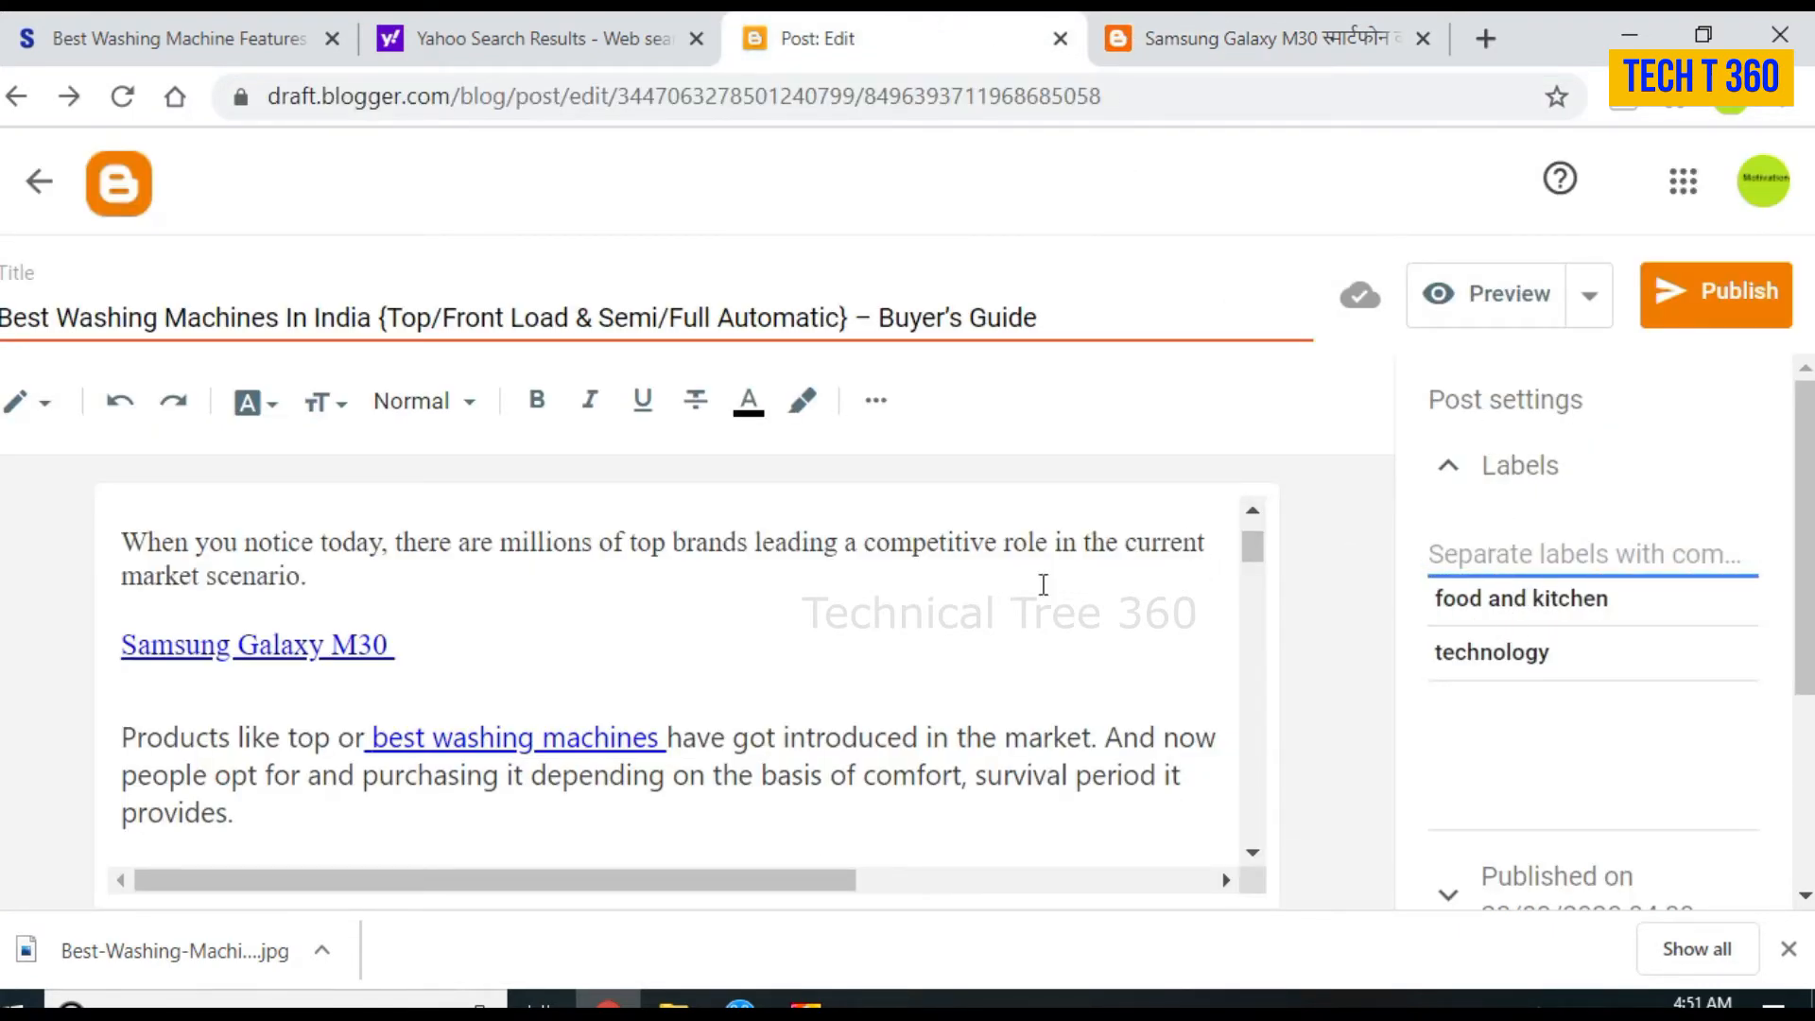
click(1510, 662)
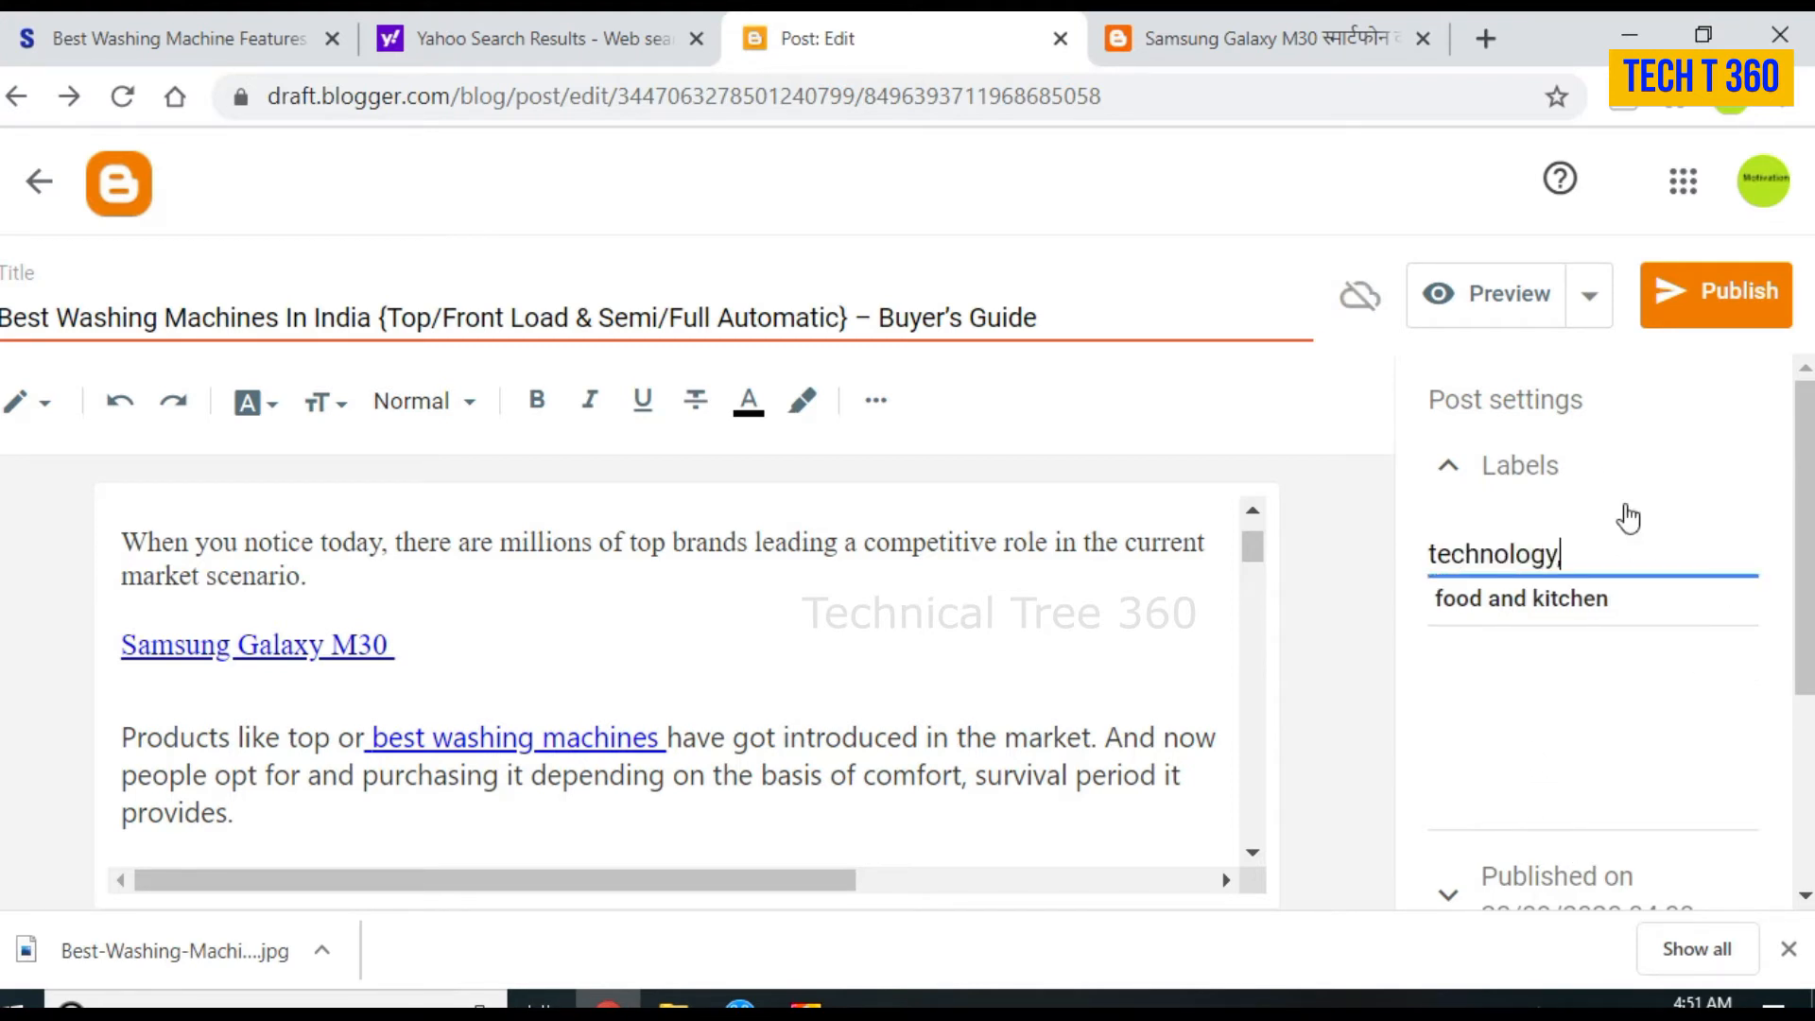
click(1455, 471)
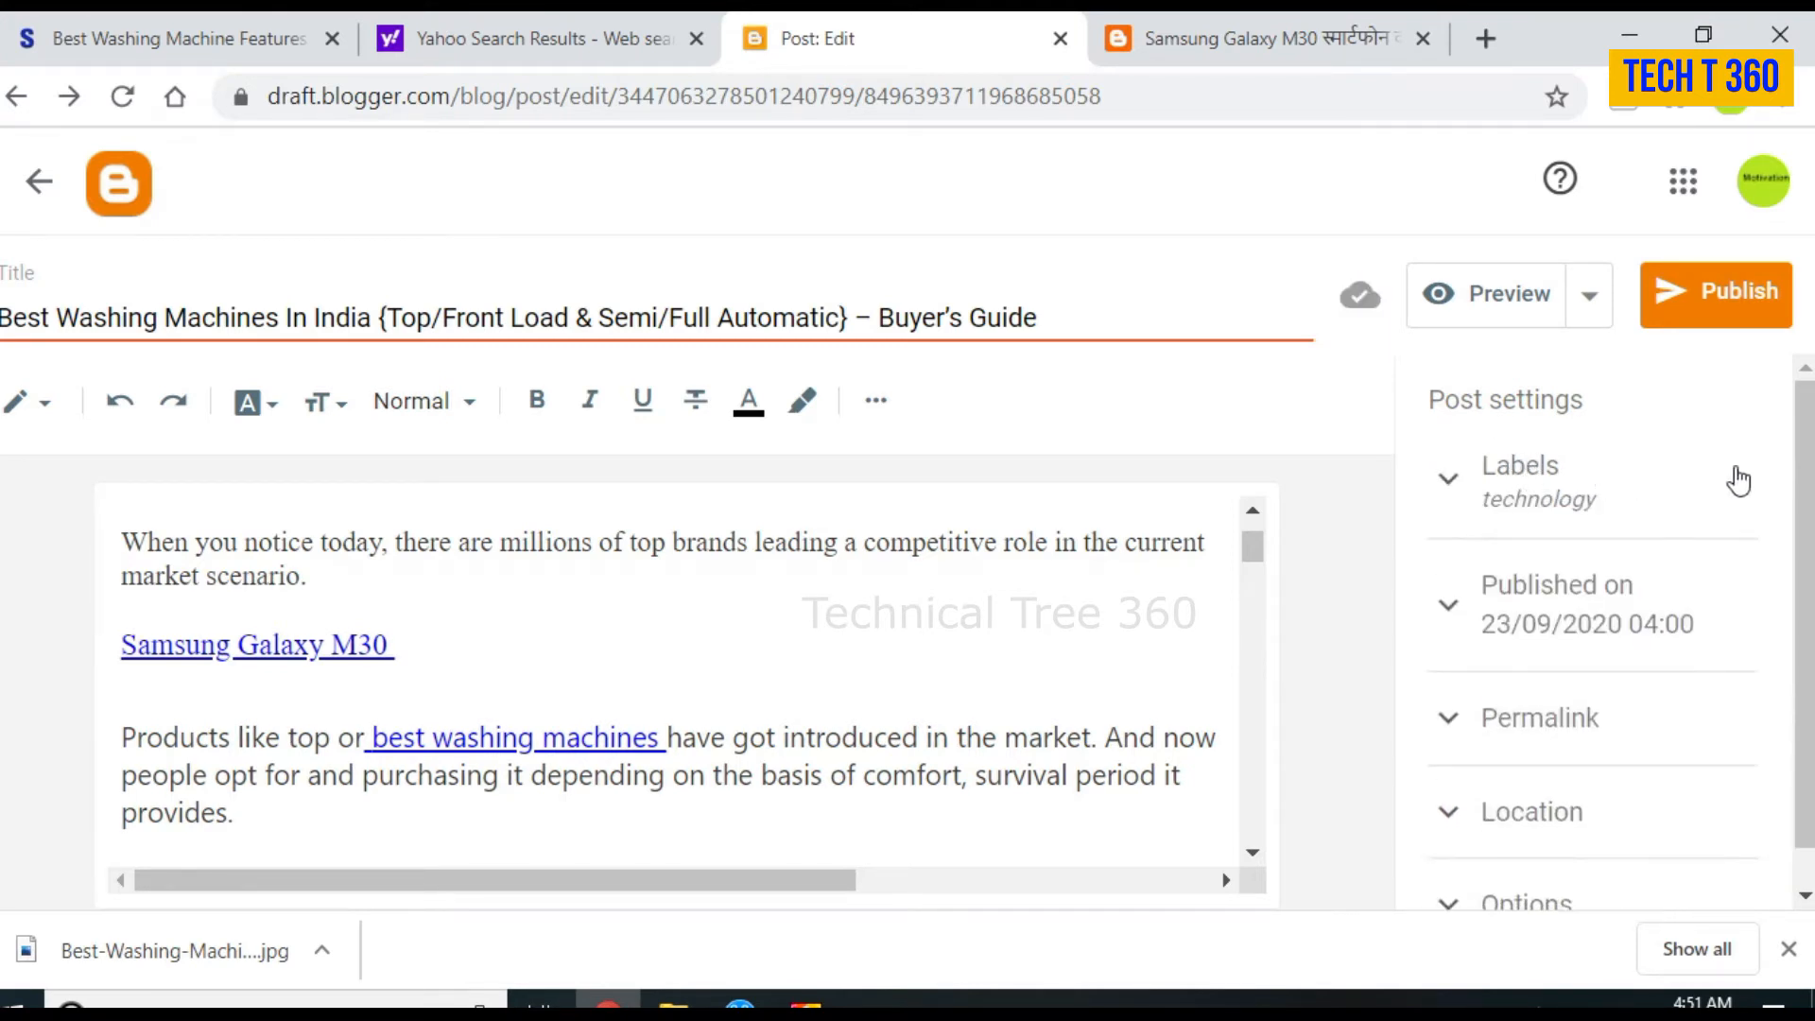
Step: Examine the post's publishing date and time options, including automatic and scheduled publishing
scroll(1787, 473, down, 1)
click(1489, 572)
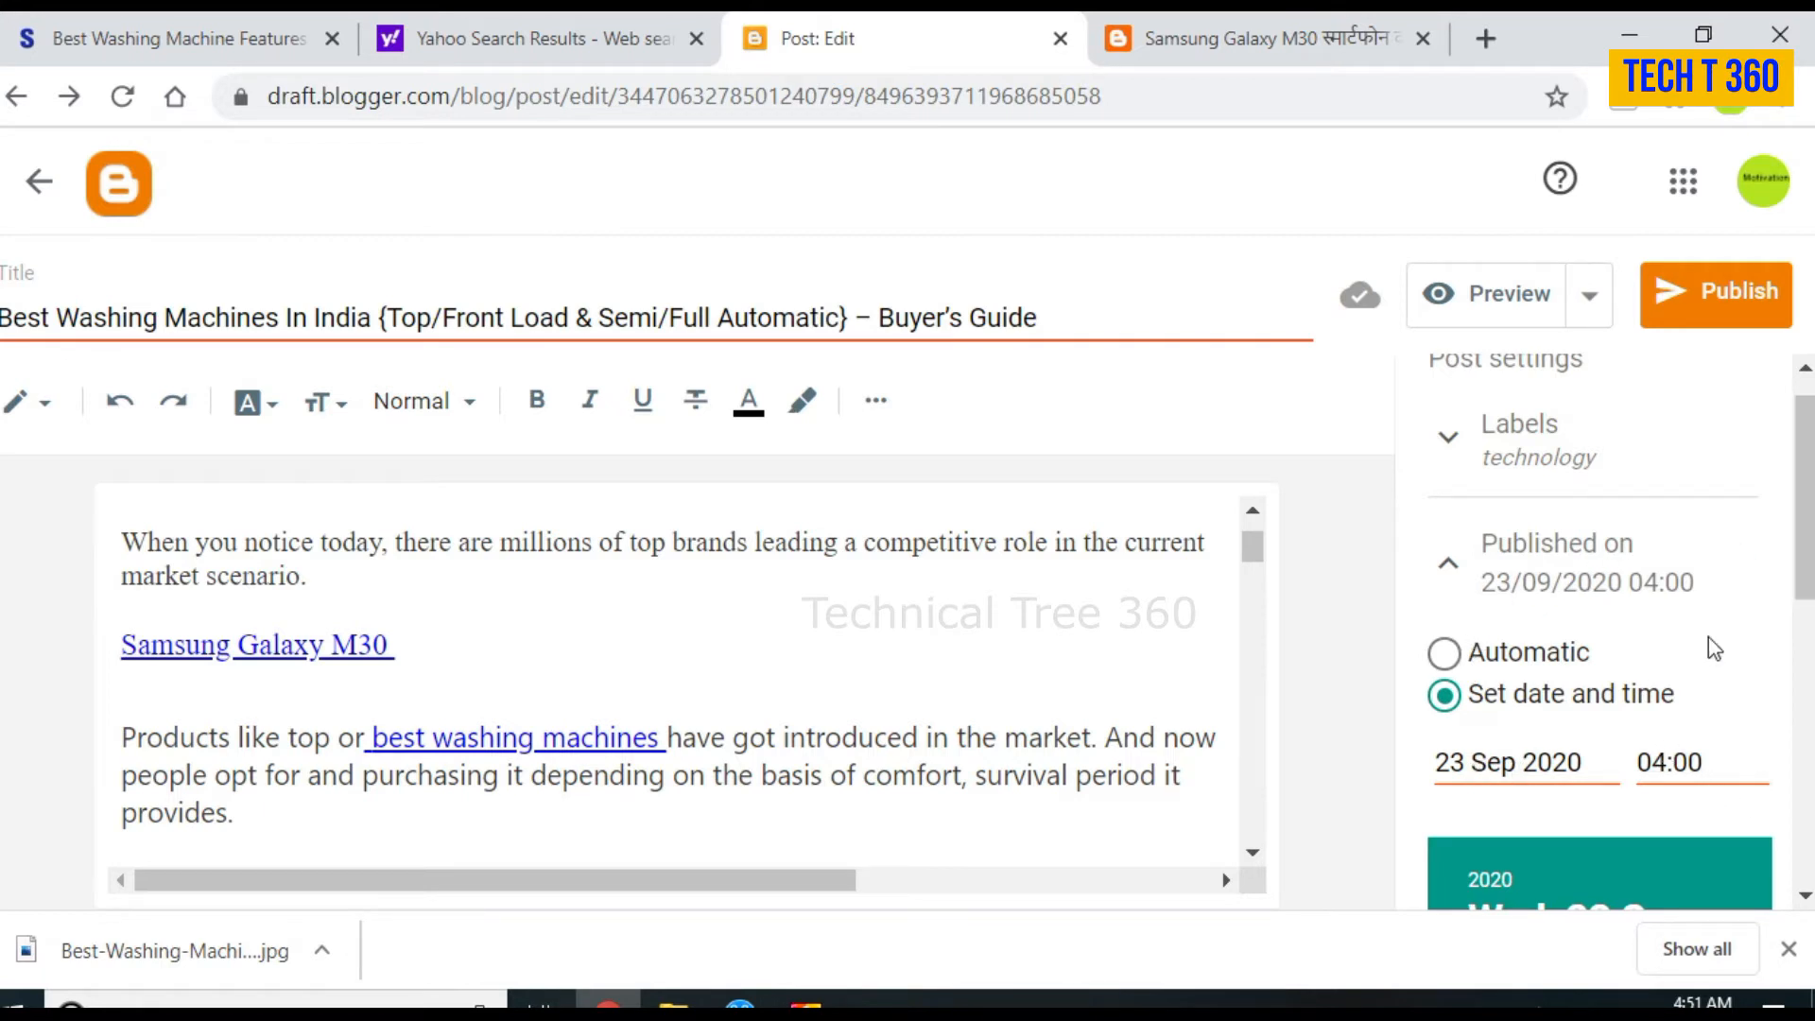
drag(1806, 558, 1806, 596)
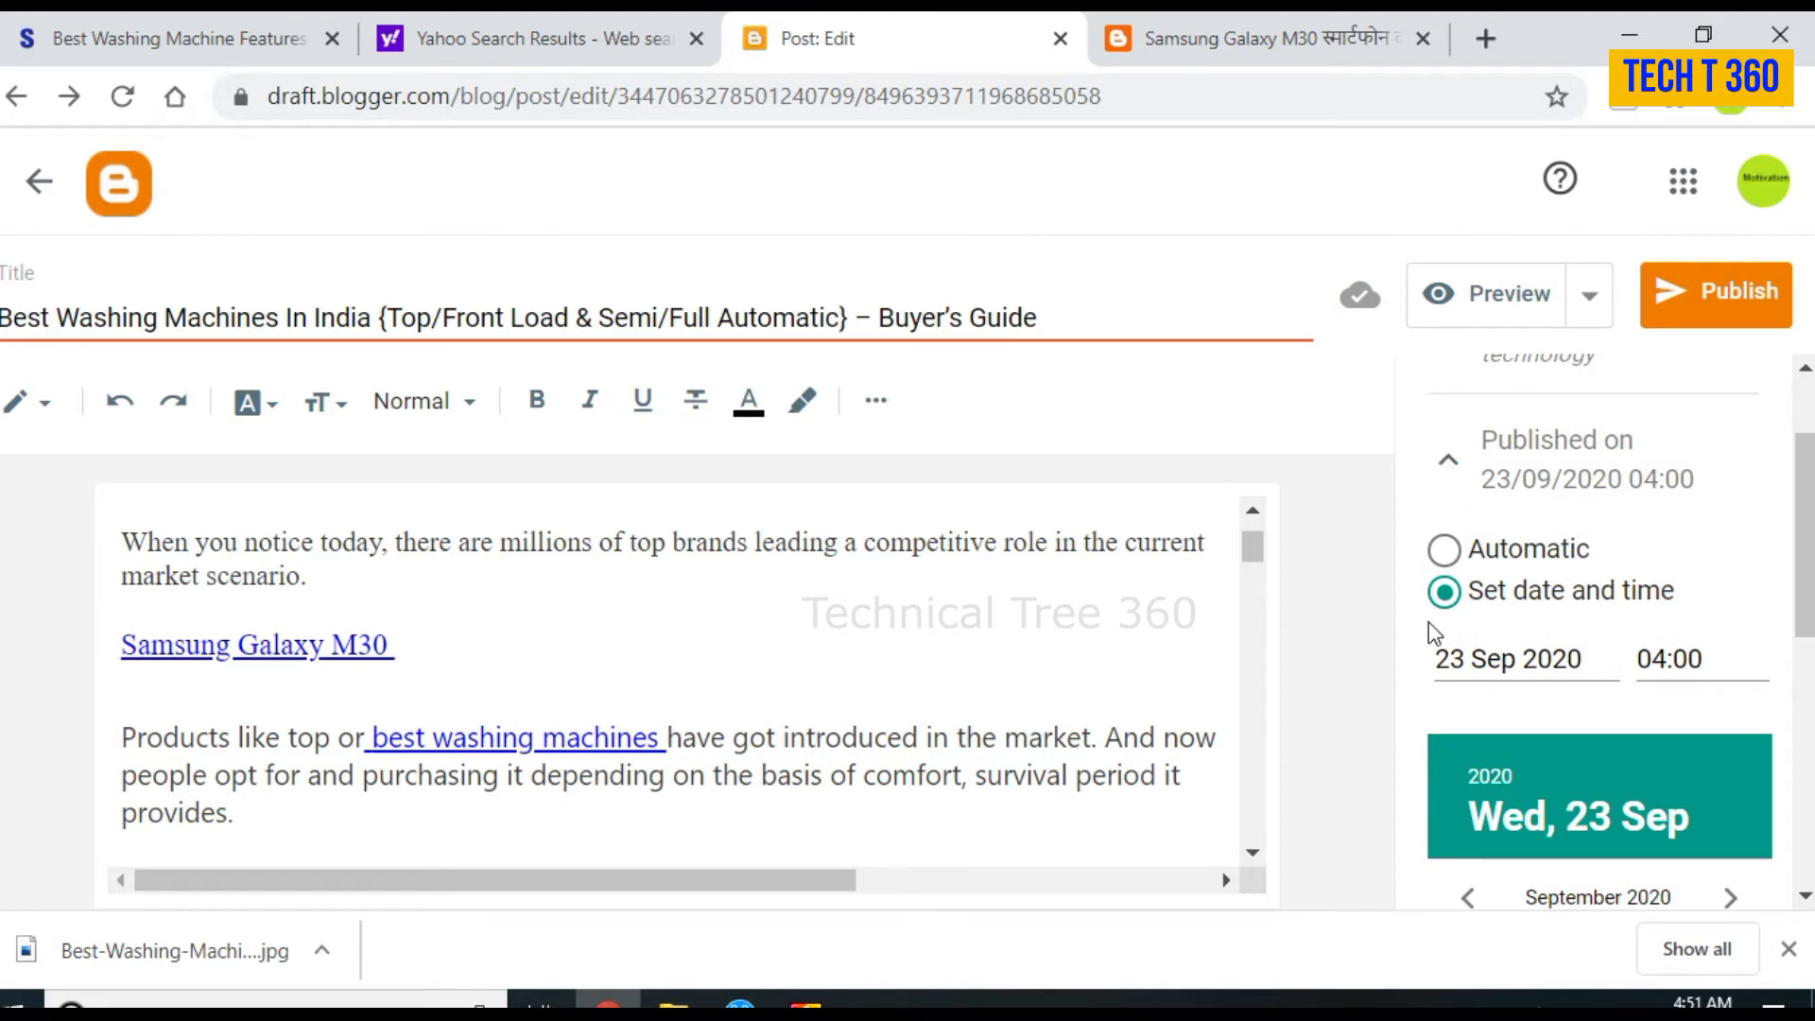
click(1448, 459)
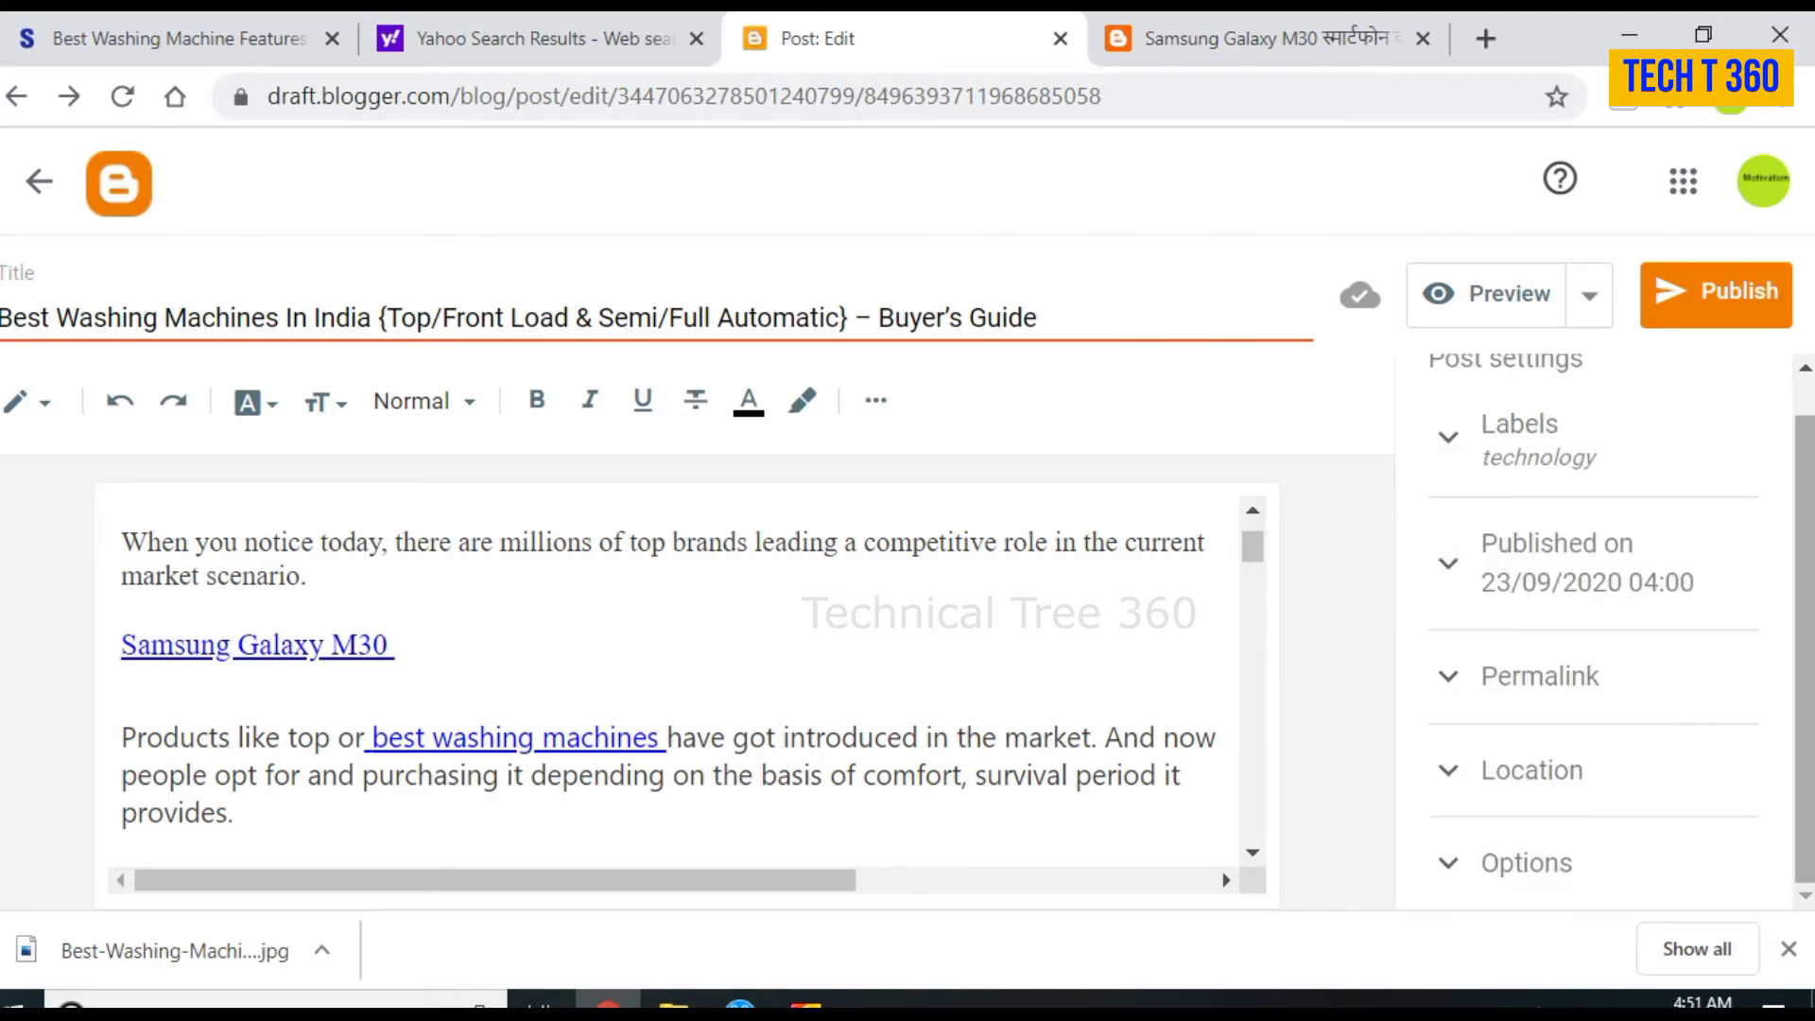
Step: Give the post the custom permalink "best-washing-machines-in-india" and collapse the permalink settings
click(1448, 675)
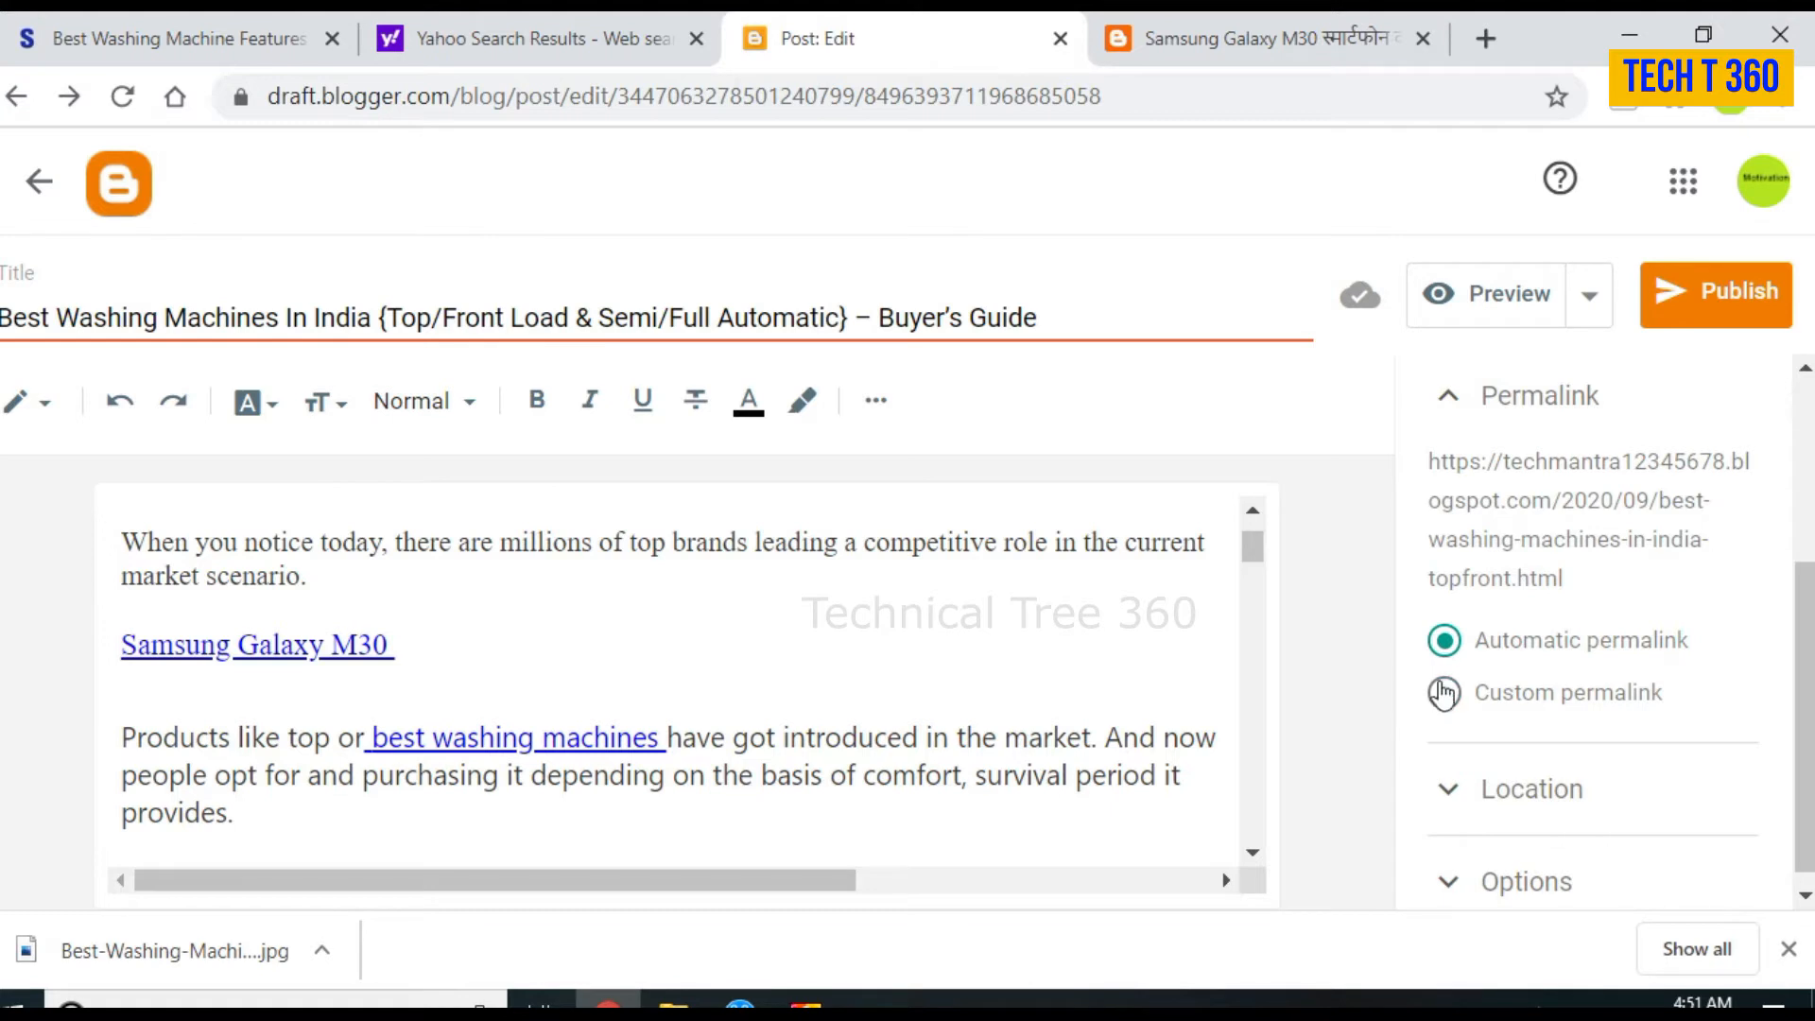
click(1443, 709)
click(1486, 768)
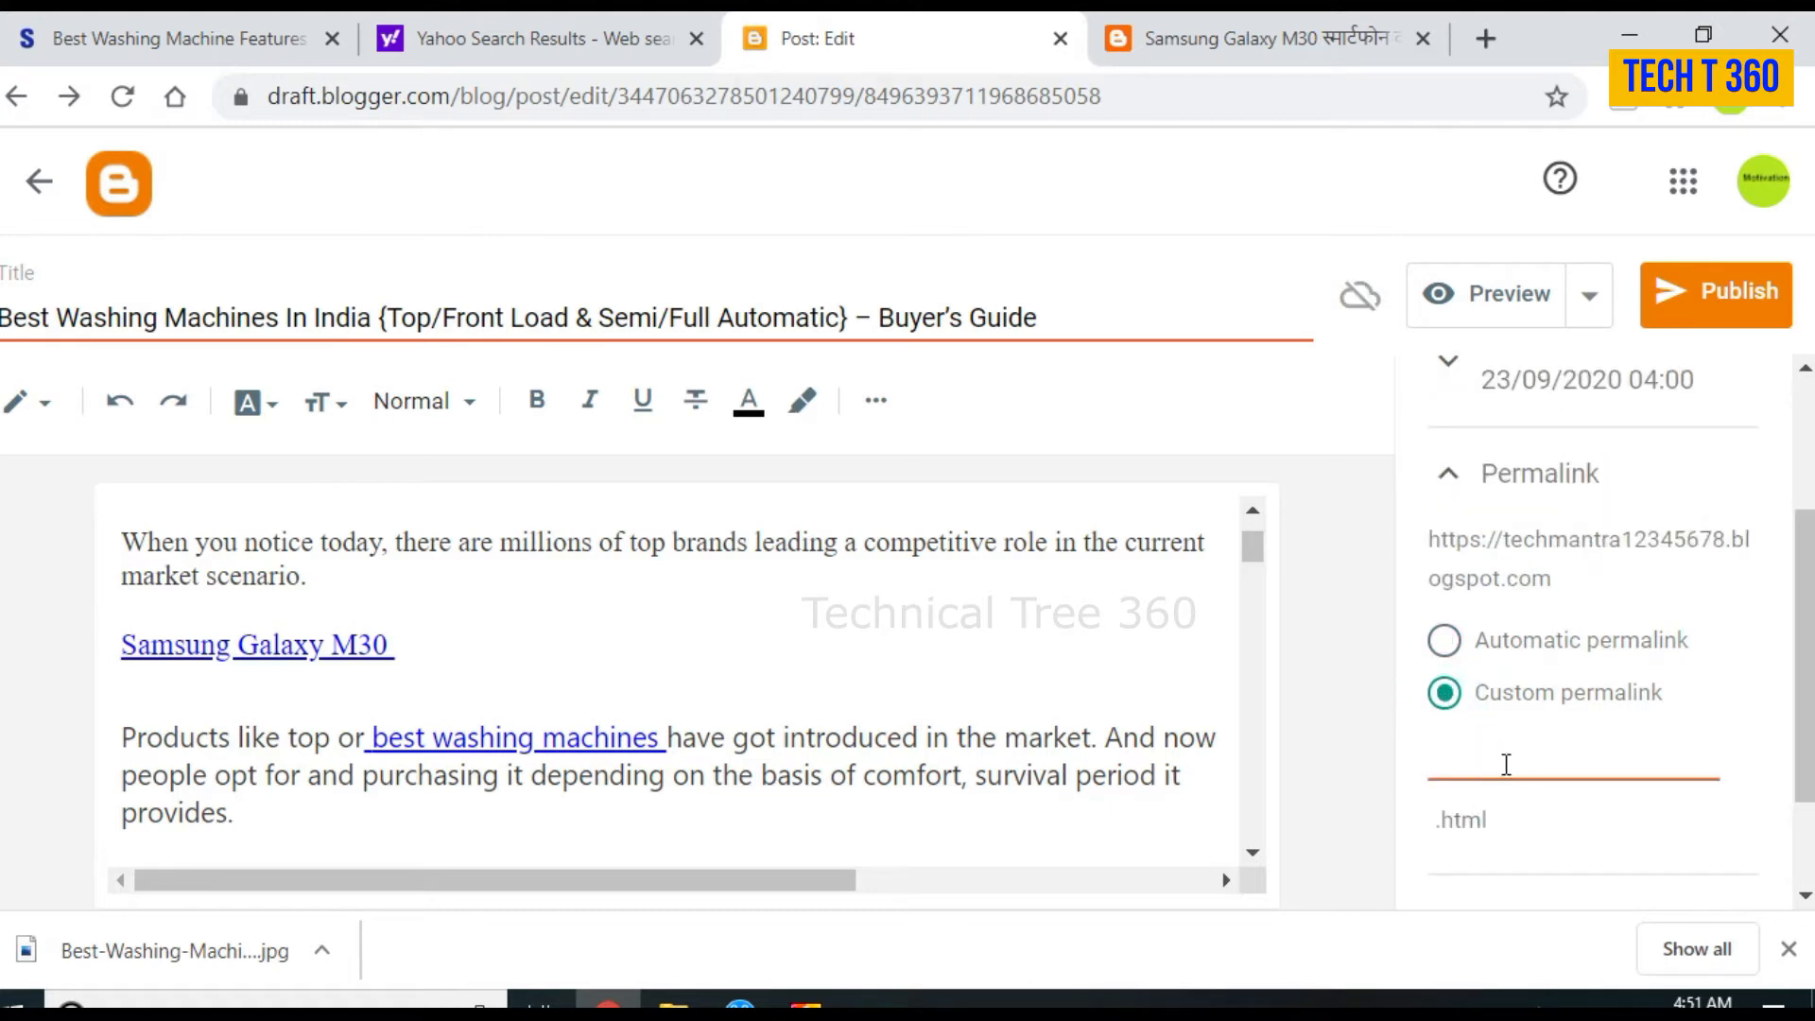
text(bb)
key(BackSpace)
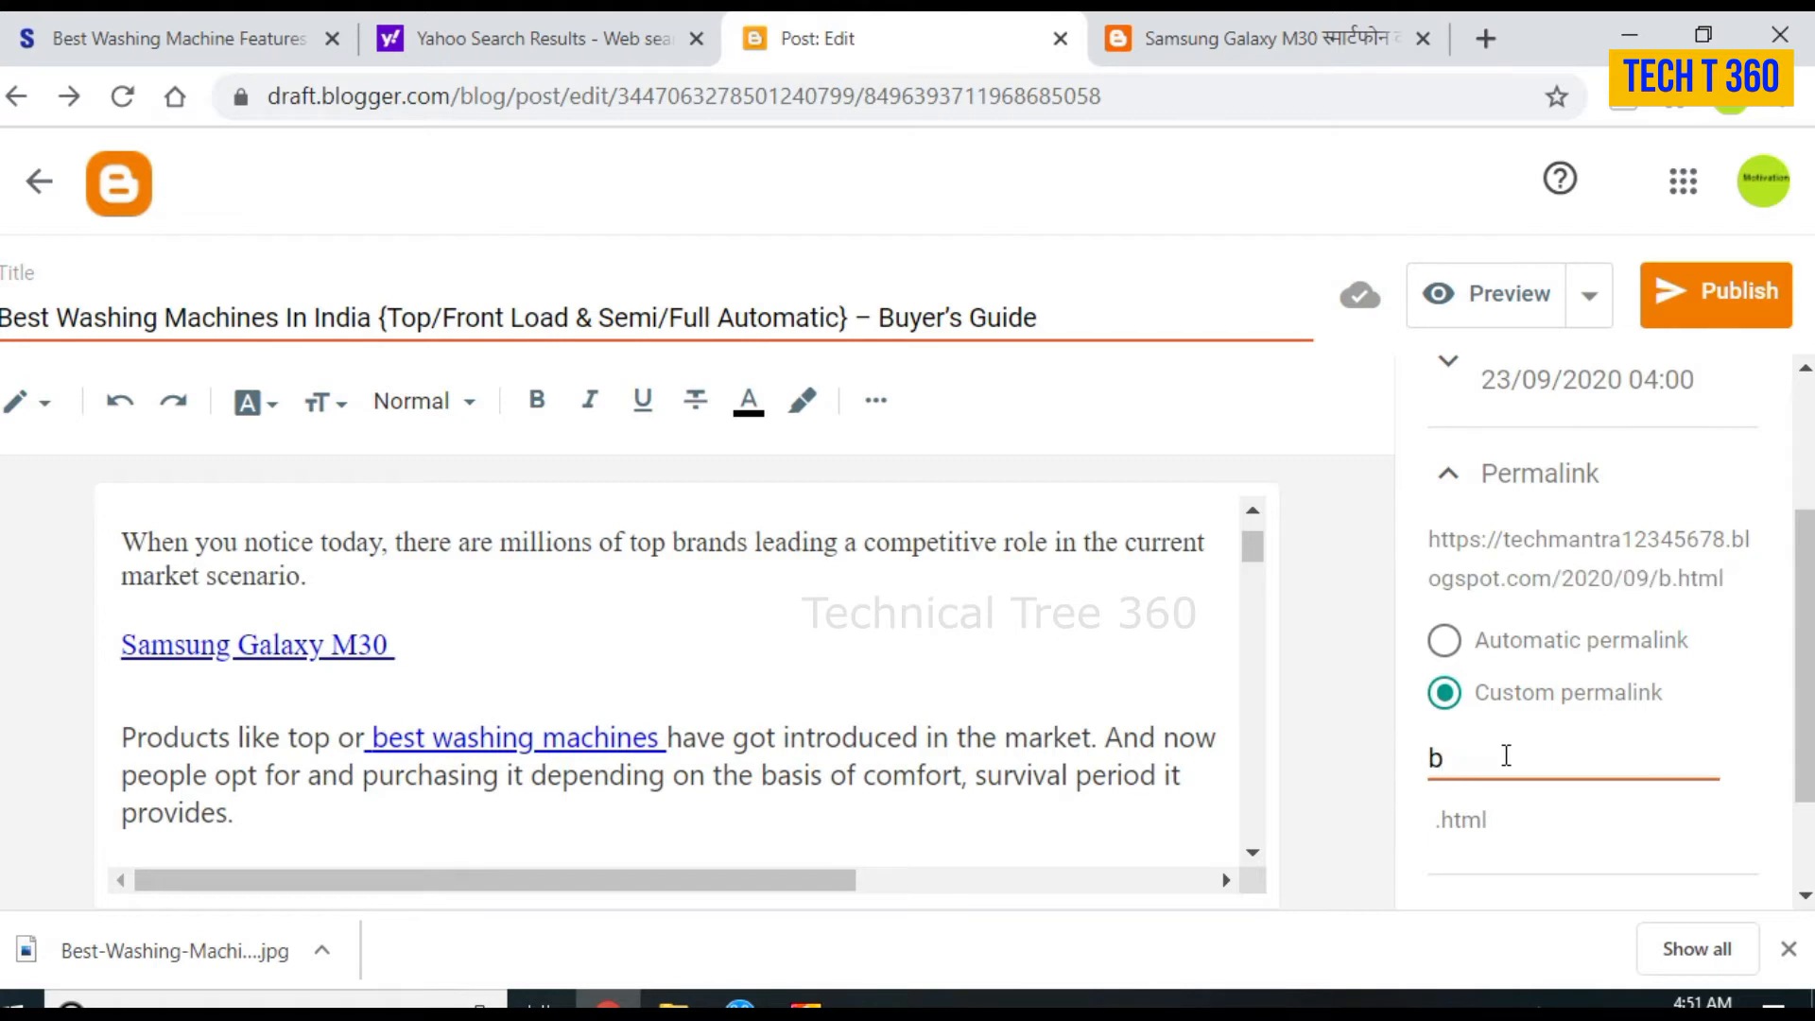
text(est-w)
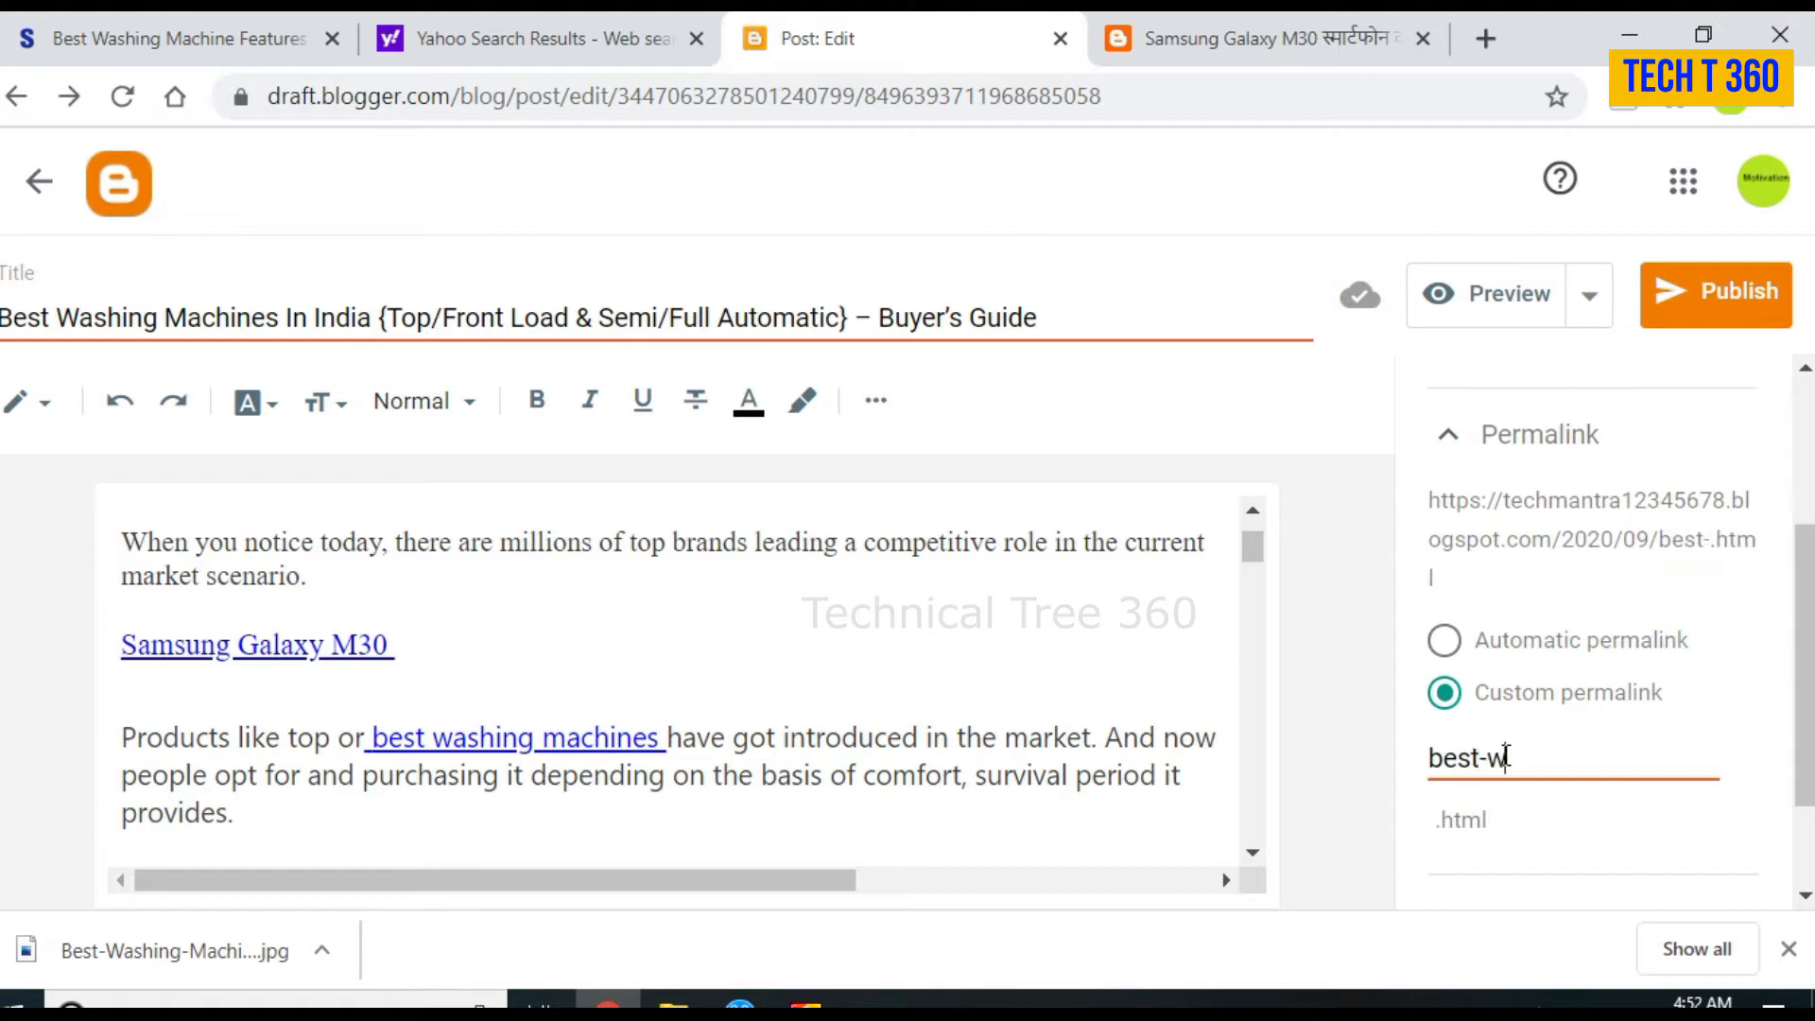
text(ashing-machines)
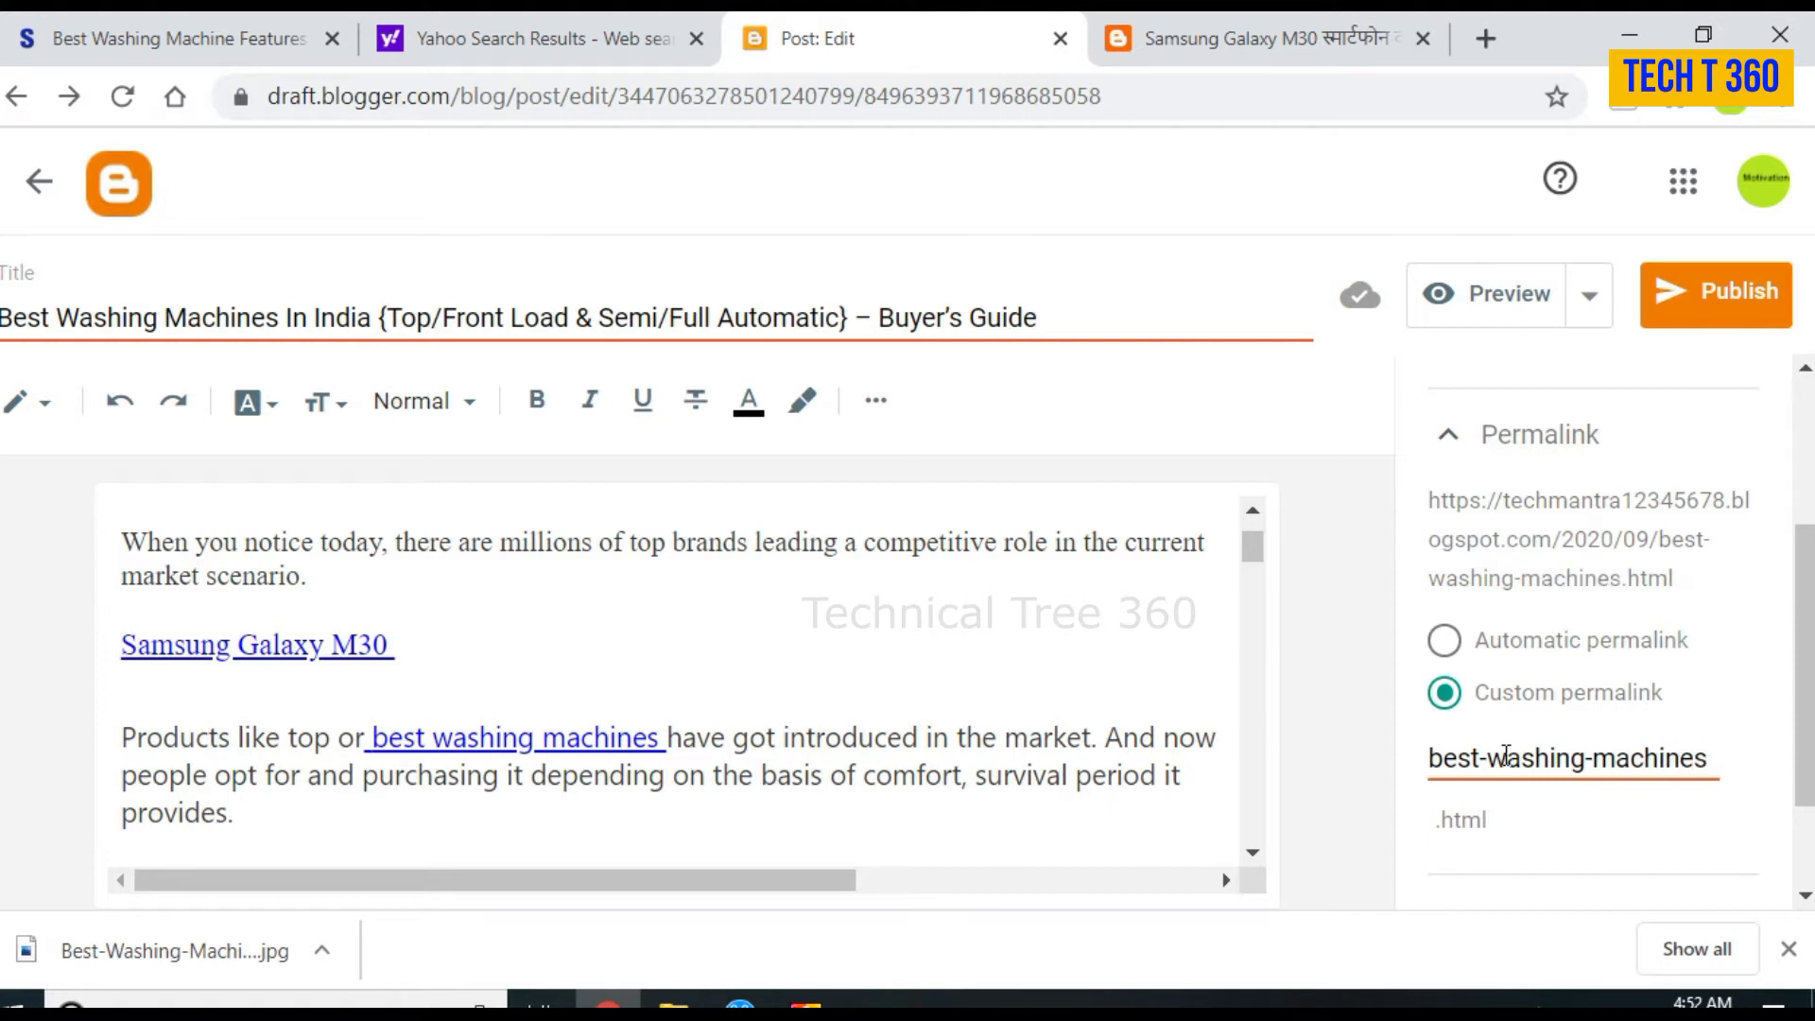
text(-in)
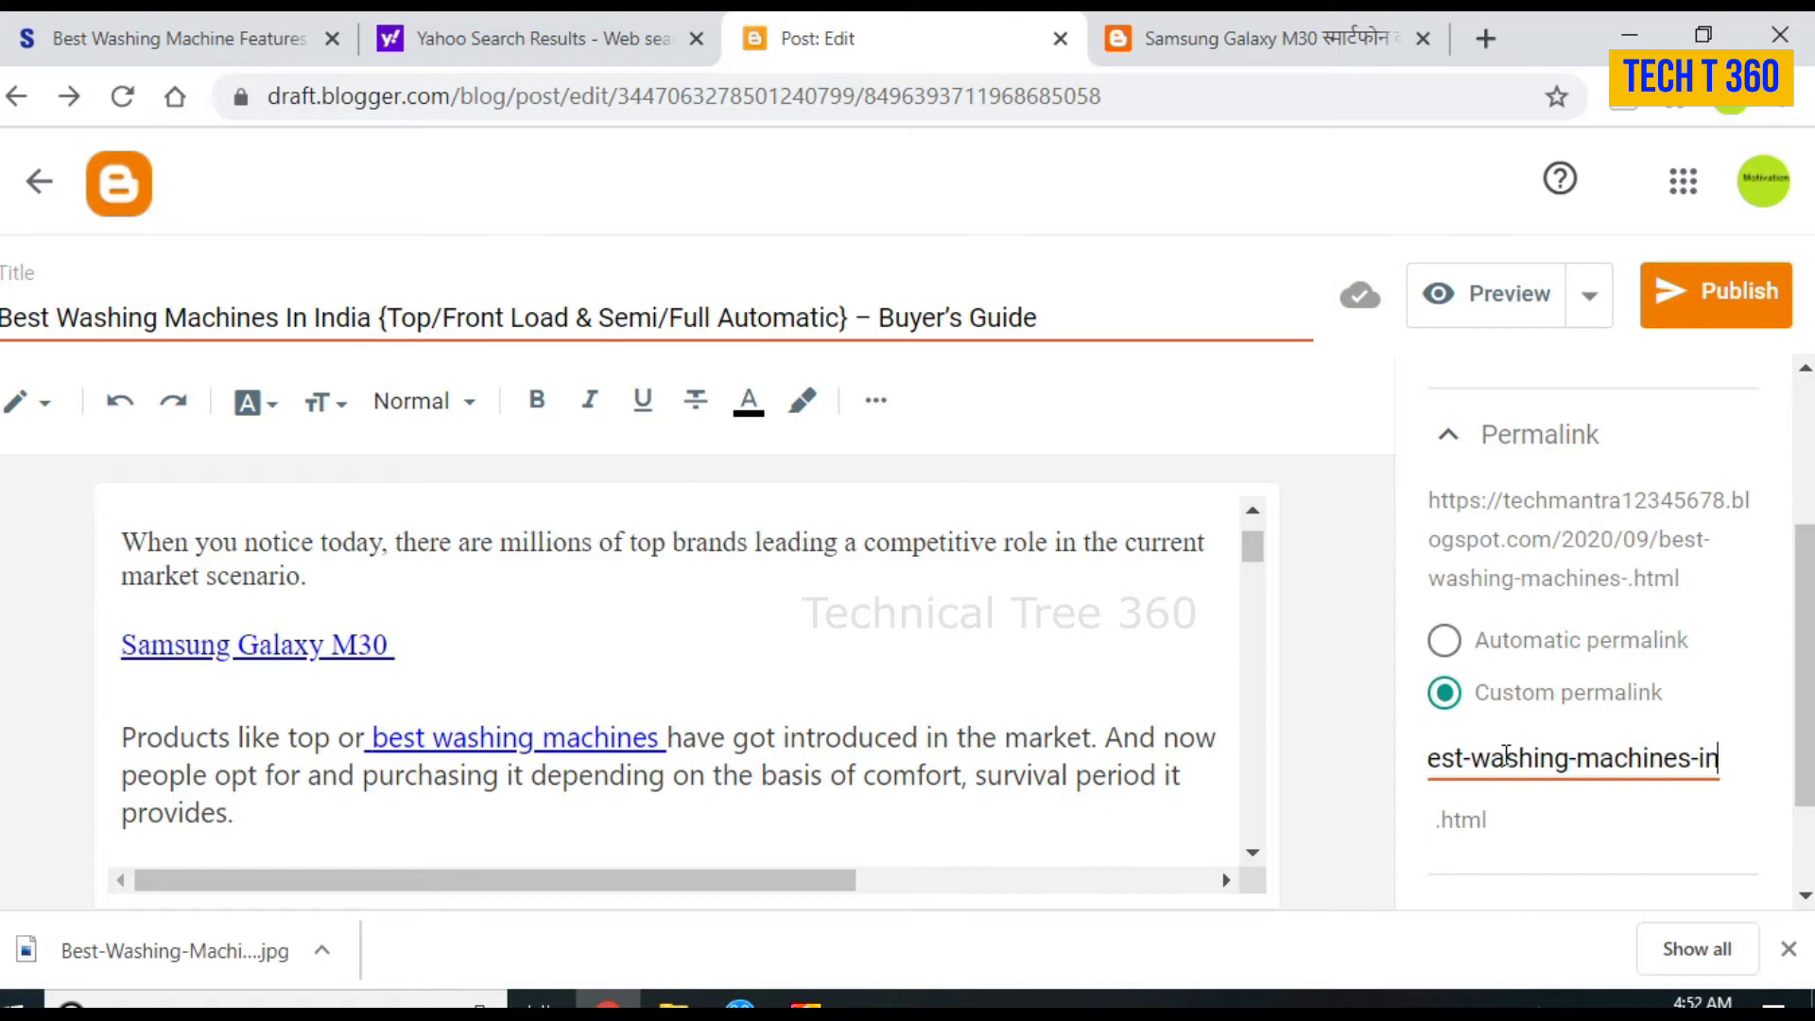
text(-)
text(indi)
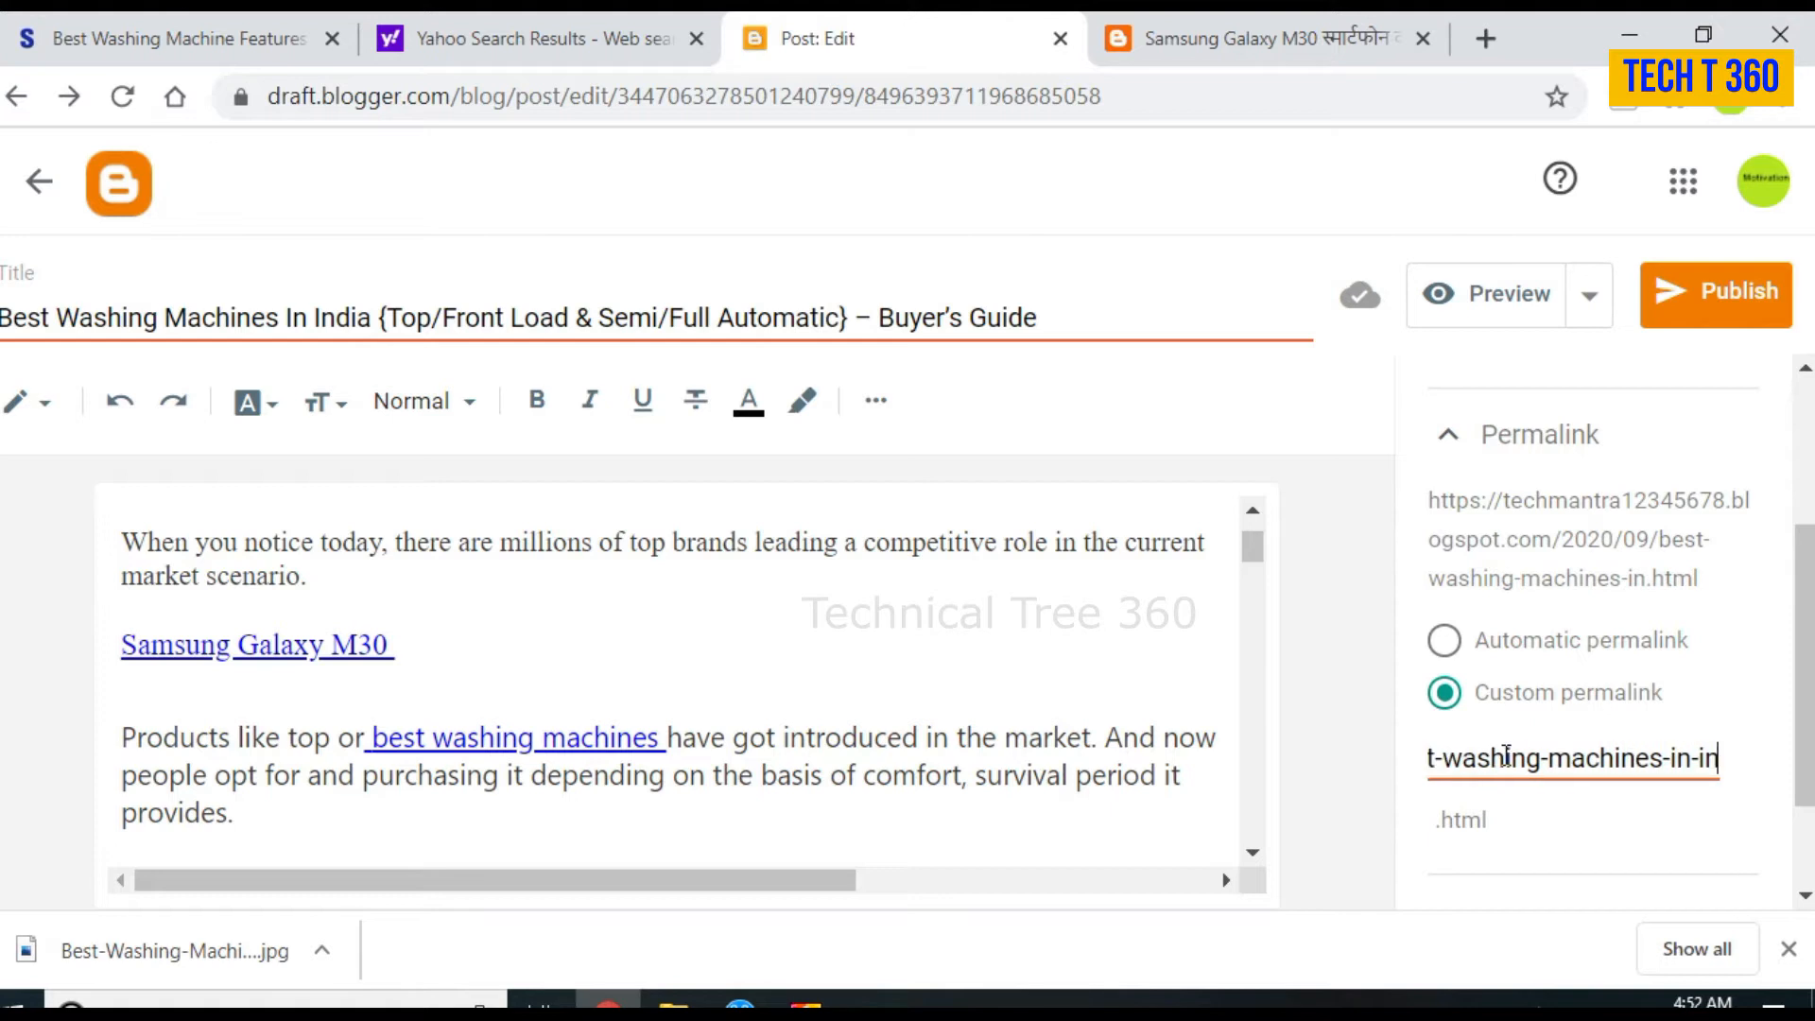
text(a)
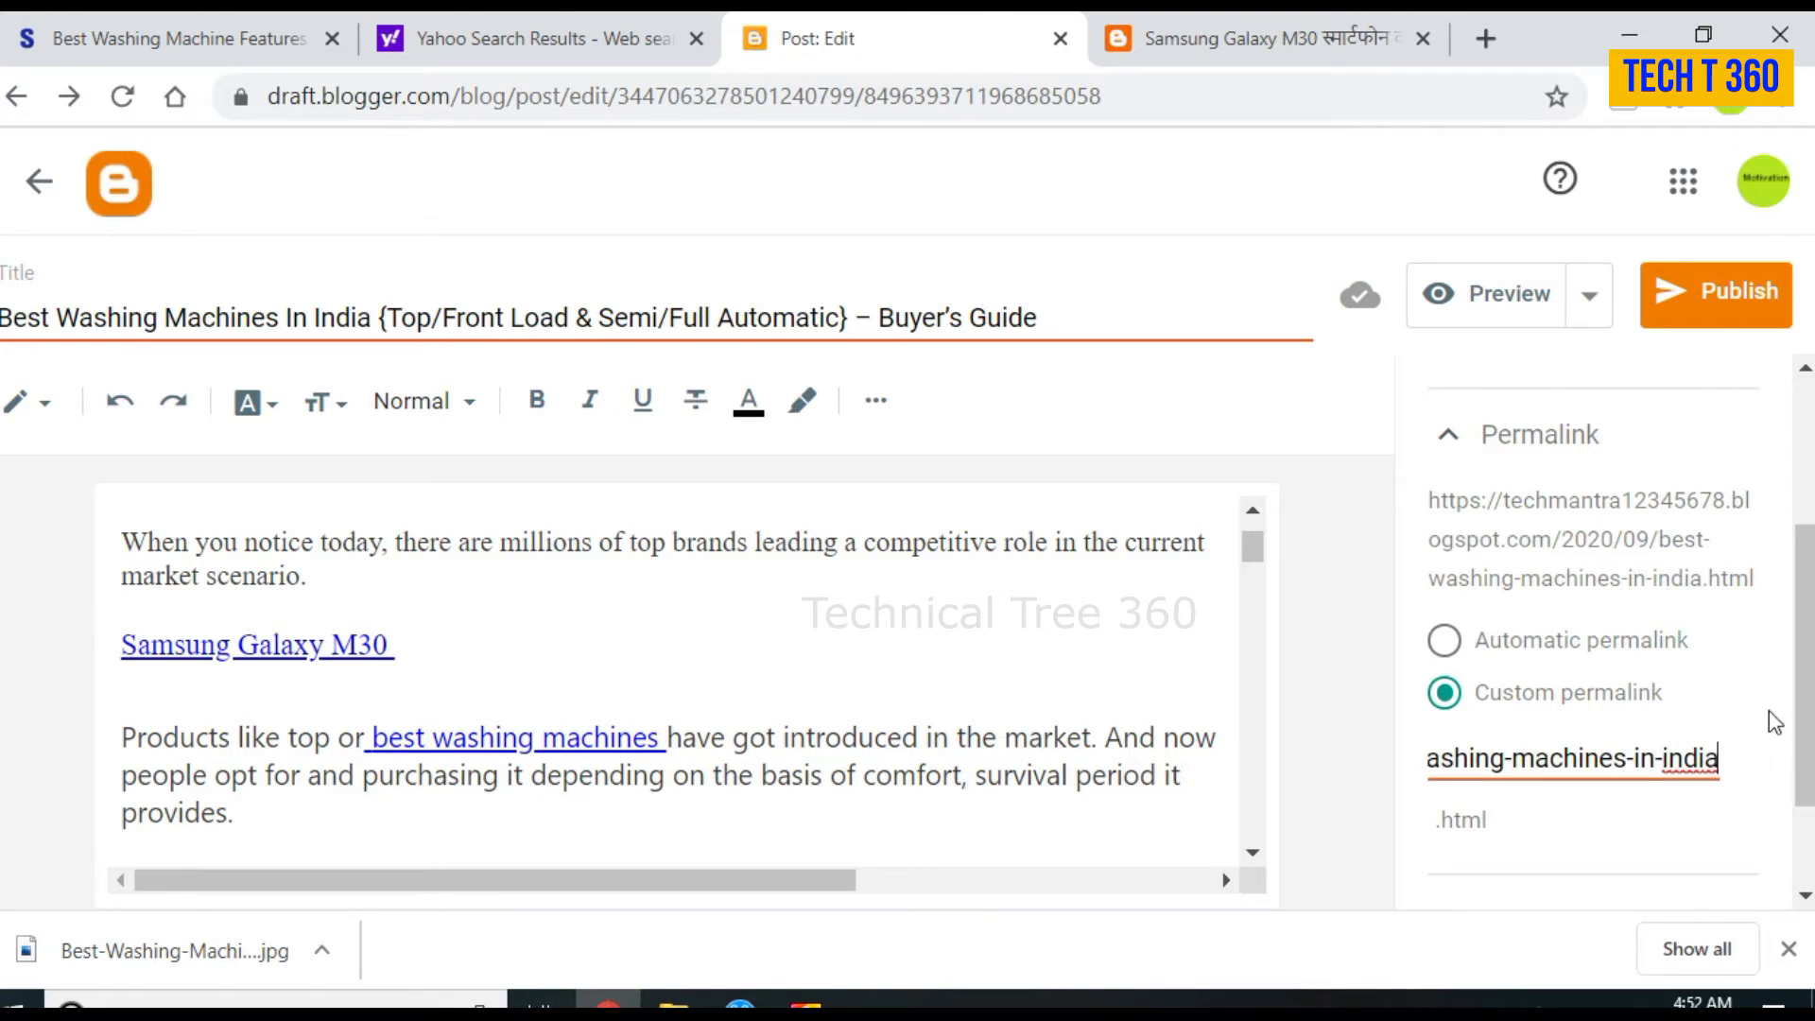
scroll(1801, 771, down, 2)
scroll(1802, 770, down, 2)
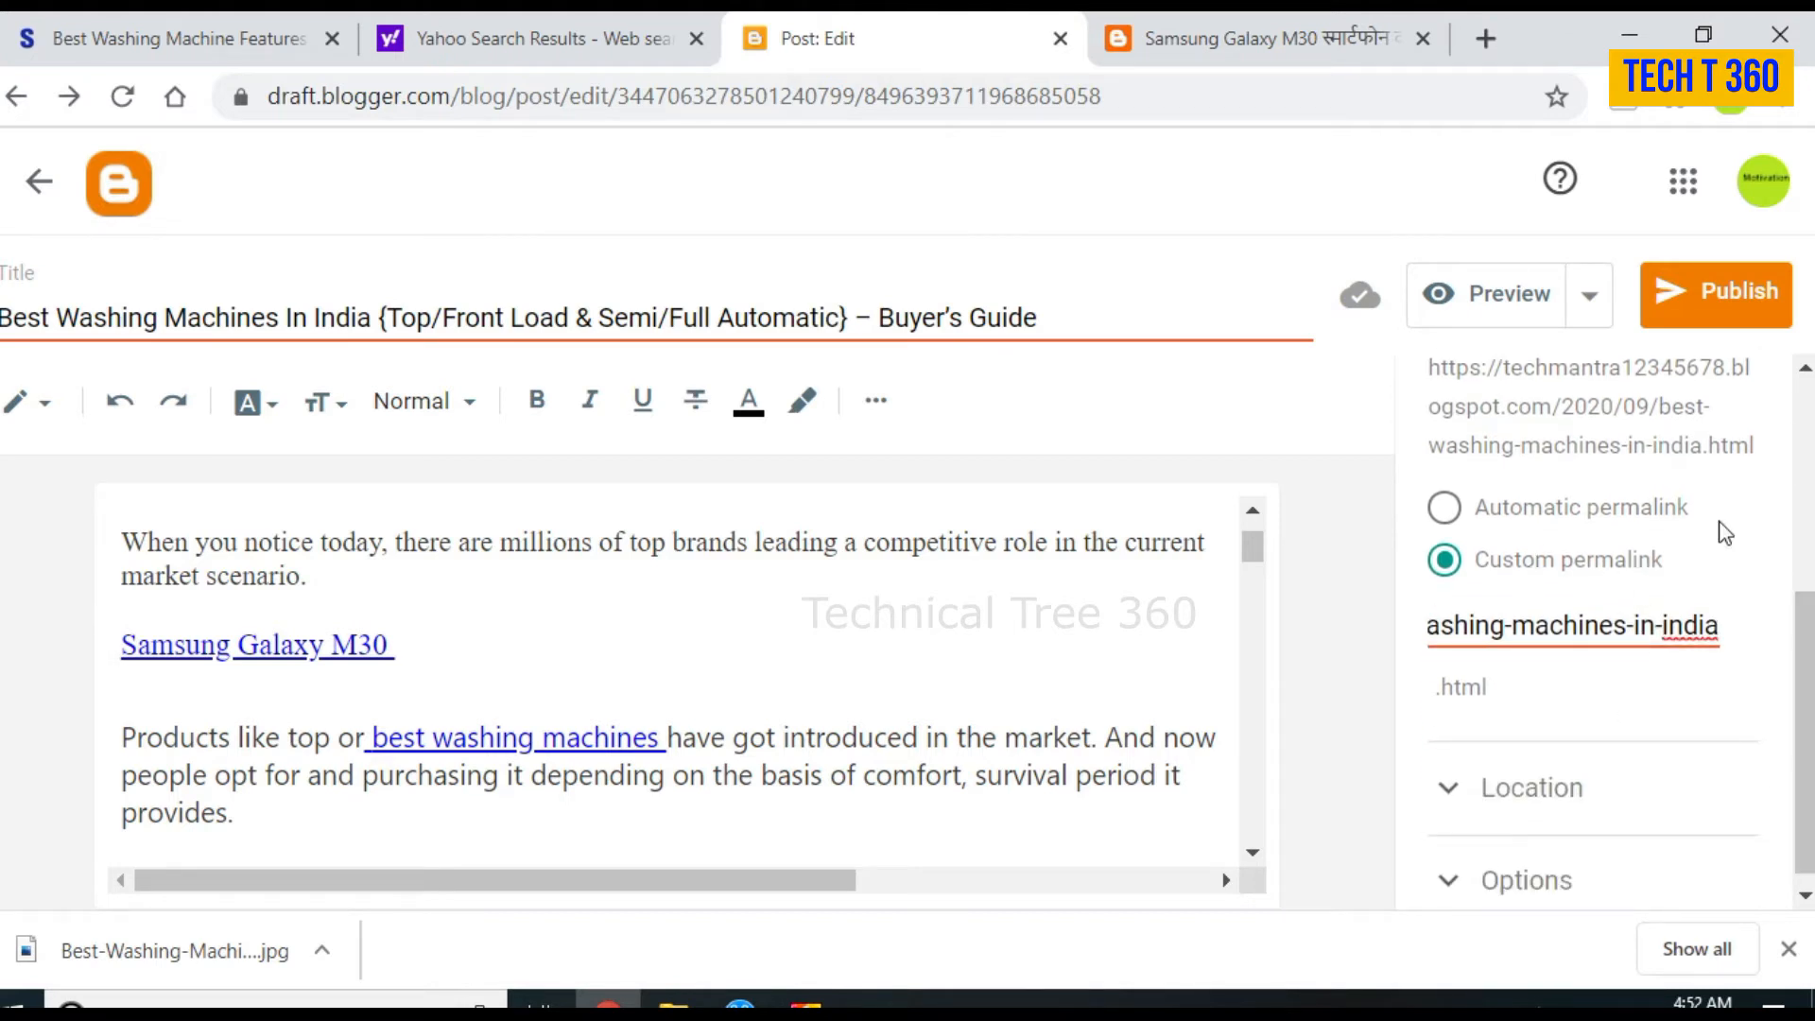
drag(1806, 649, 1806, 564)
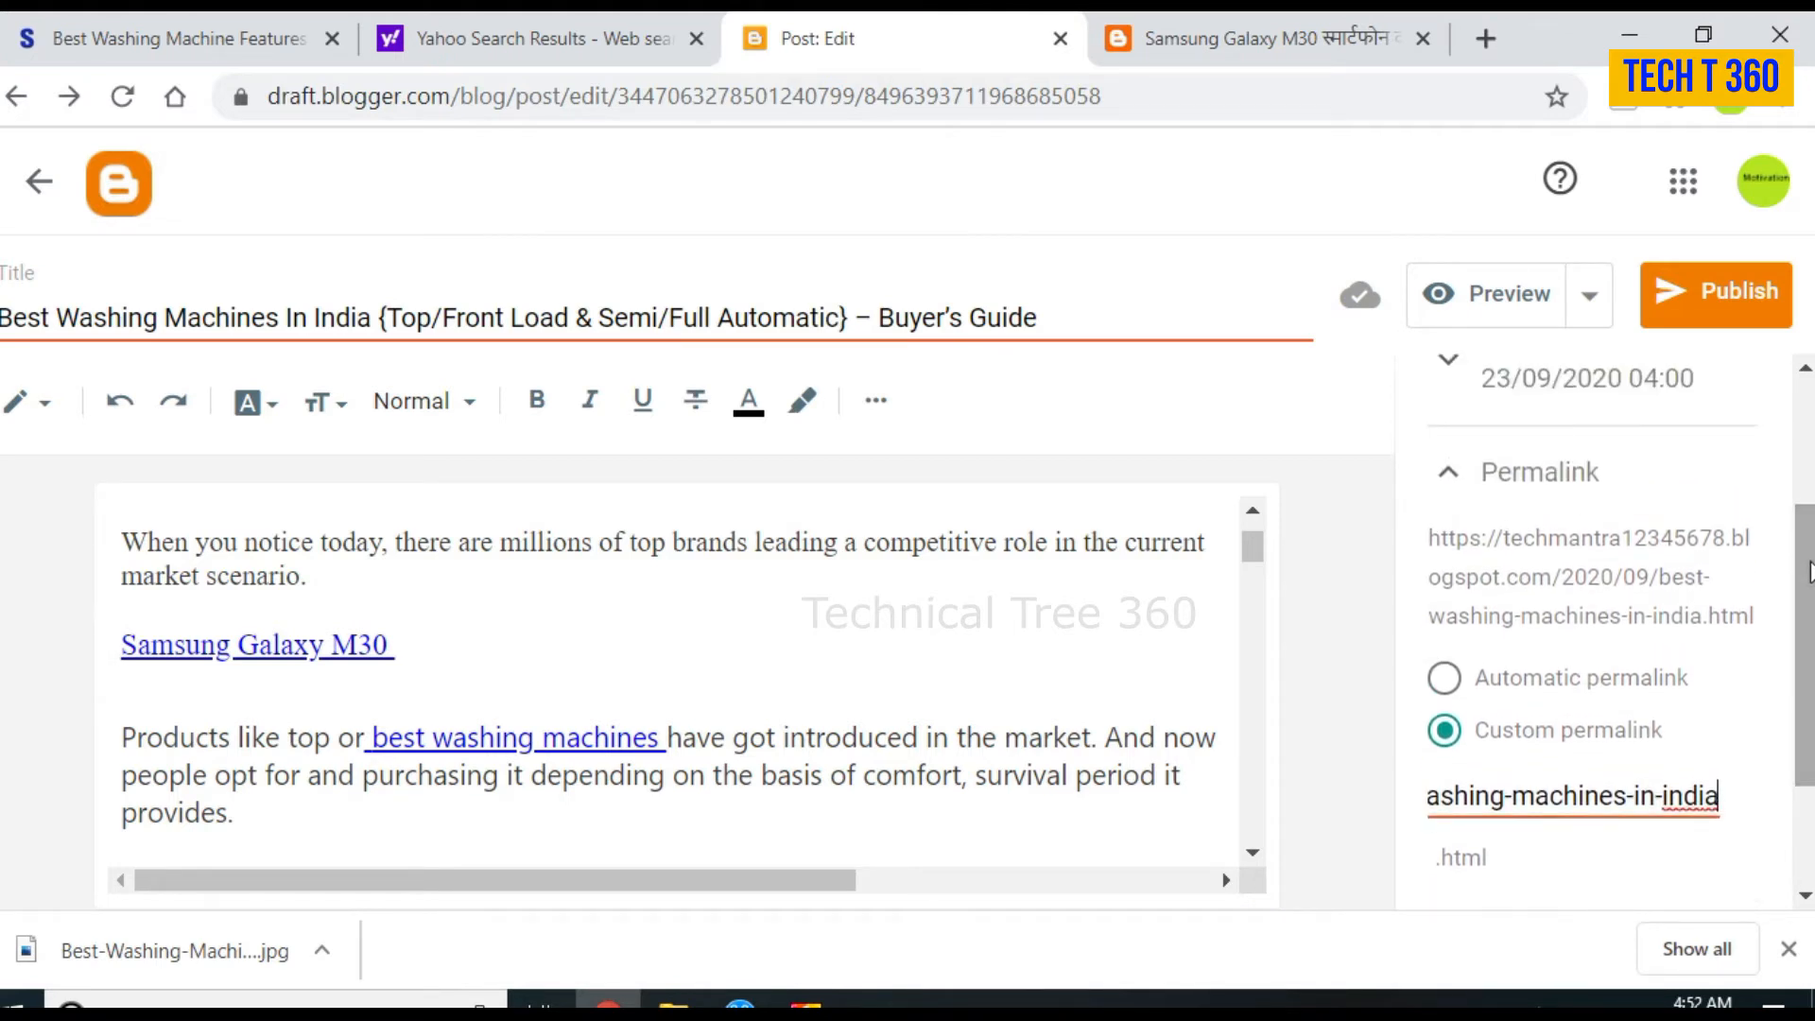
click(1461, 489)
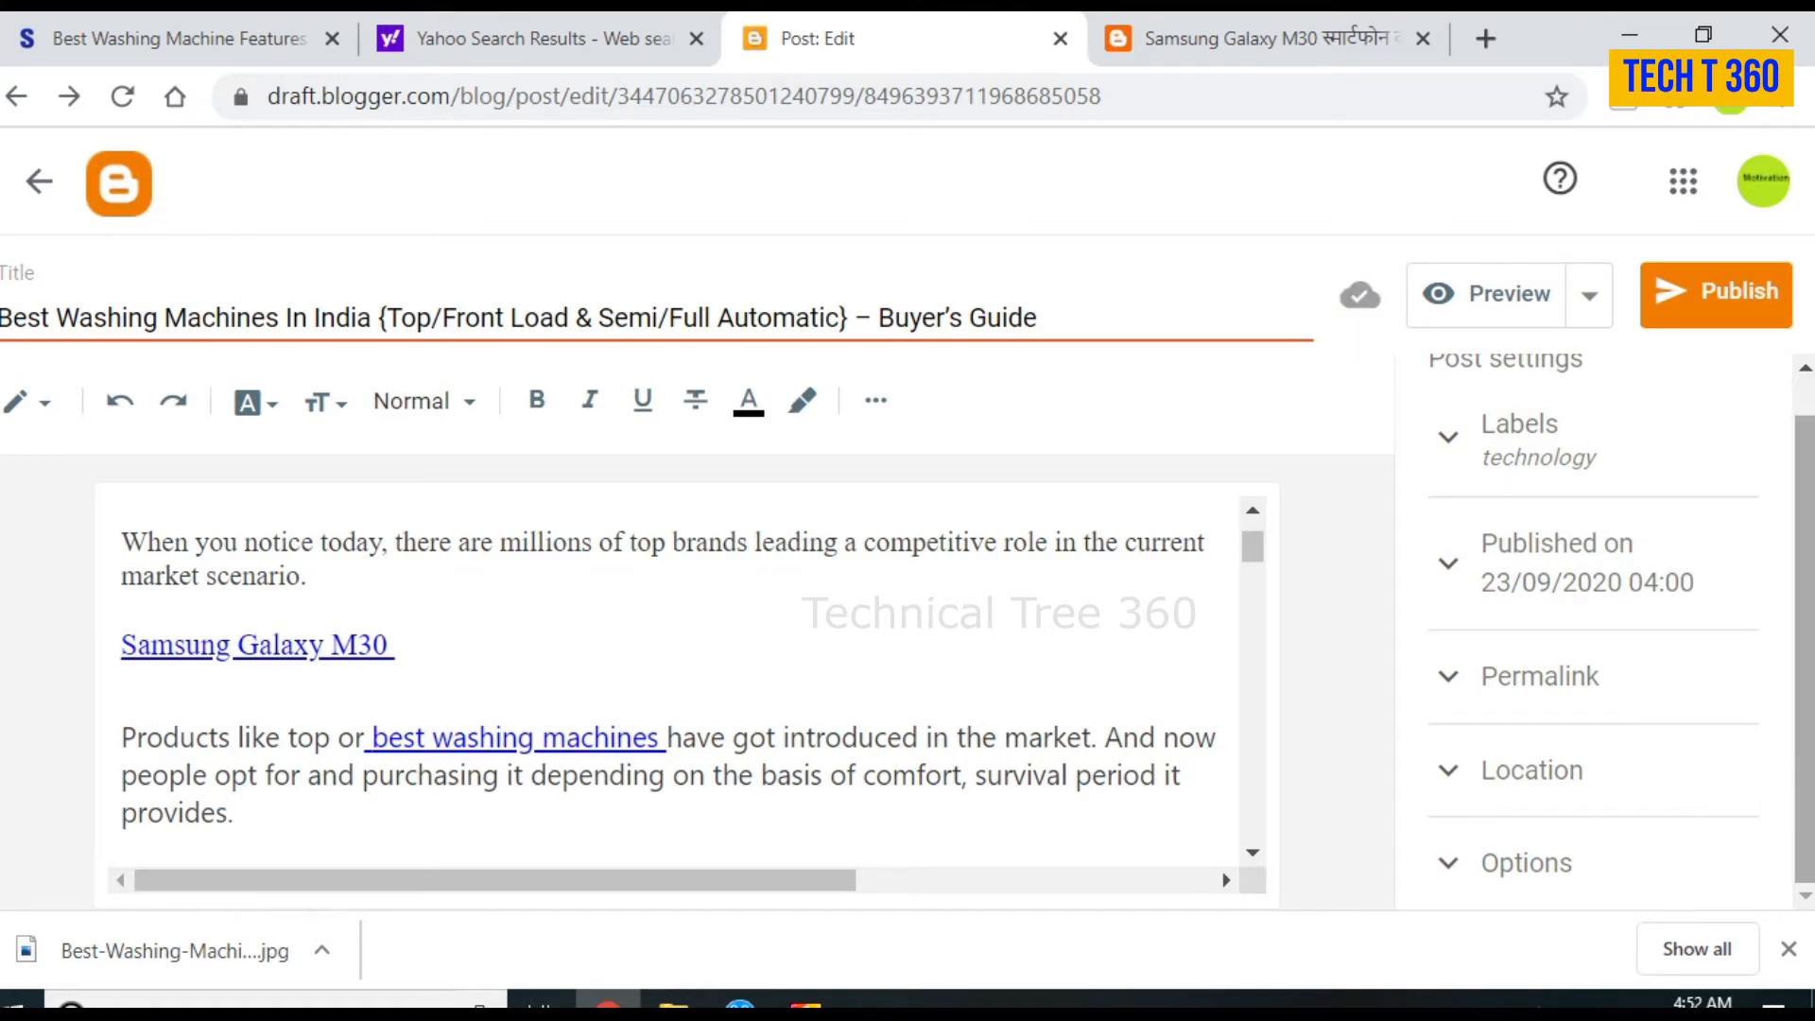
Step: Look over the Options section of the post settings
click(1484, 877)
drag(1807, 643, 1806, 652)
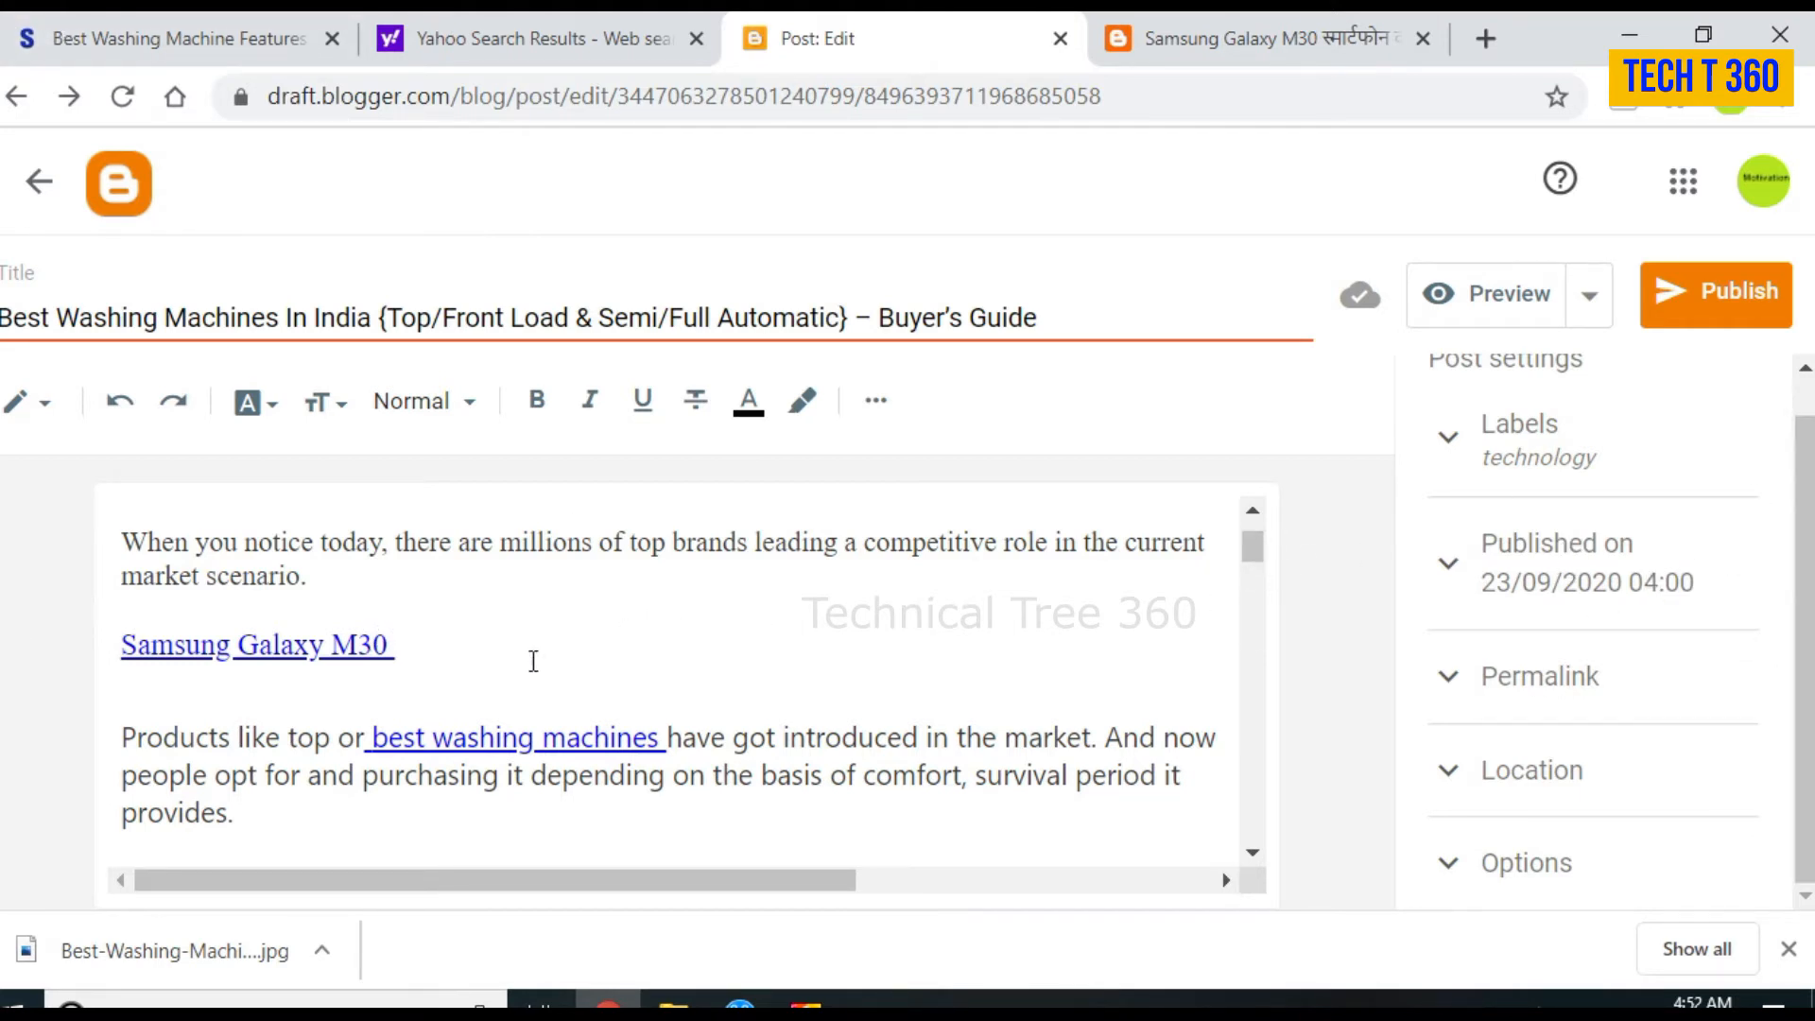
Step: Add a paragraph after "market scenario." reading "this washing machine is very easy to use and cheap"
scroll(832, 681, up, 2)
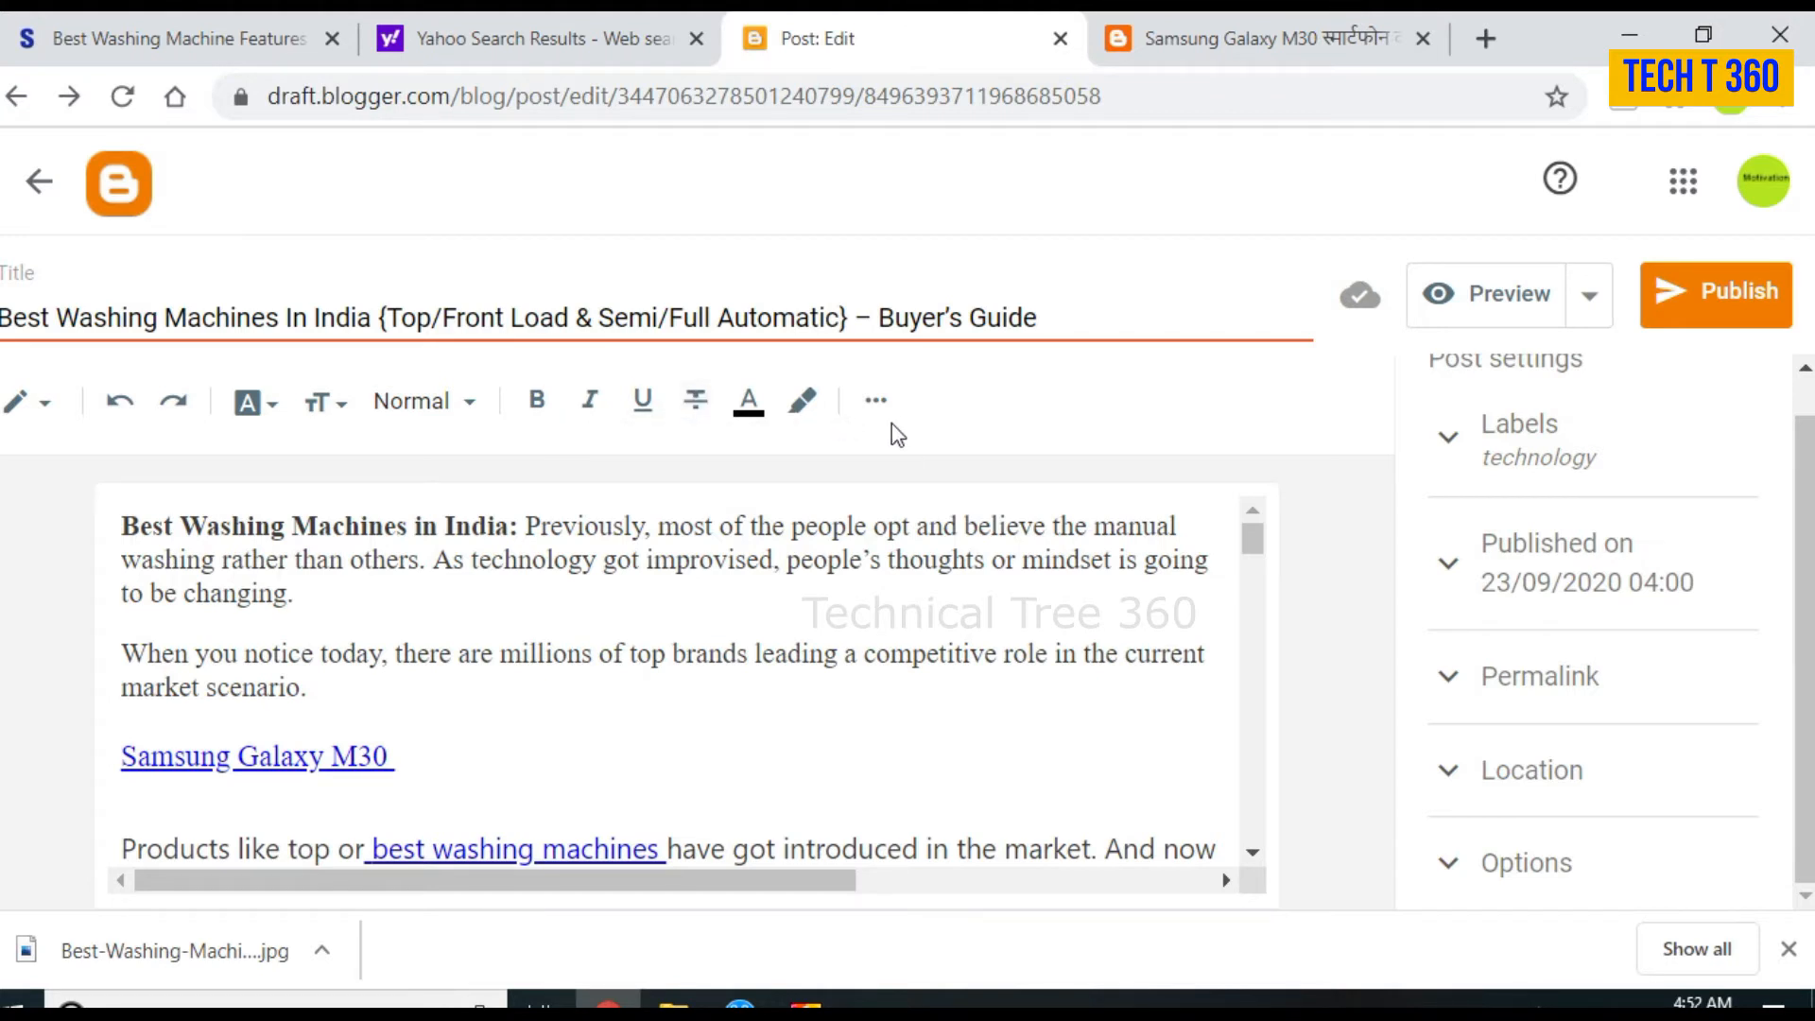
click(329, 697)
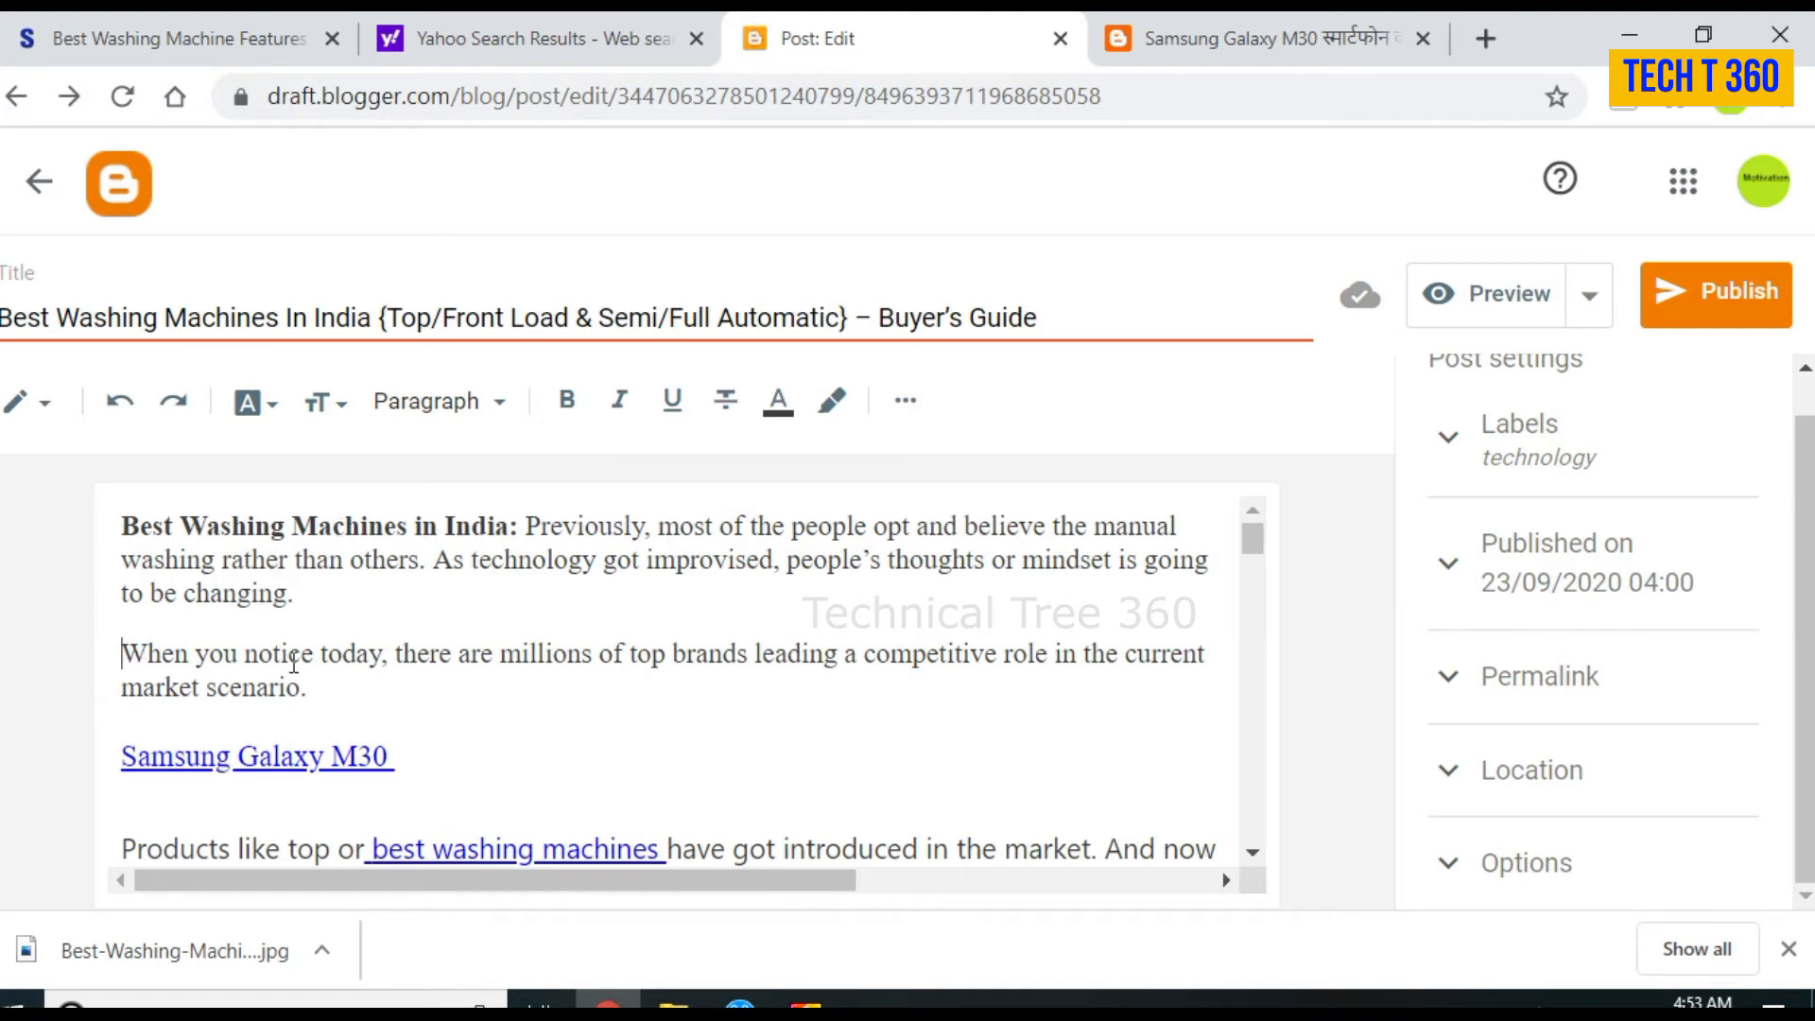
click(315, 689)
key(Return)
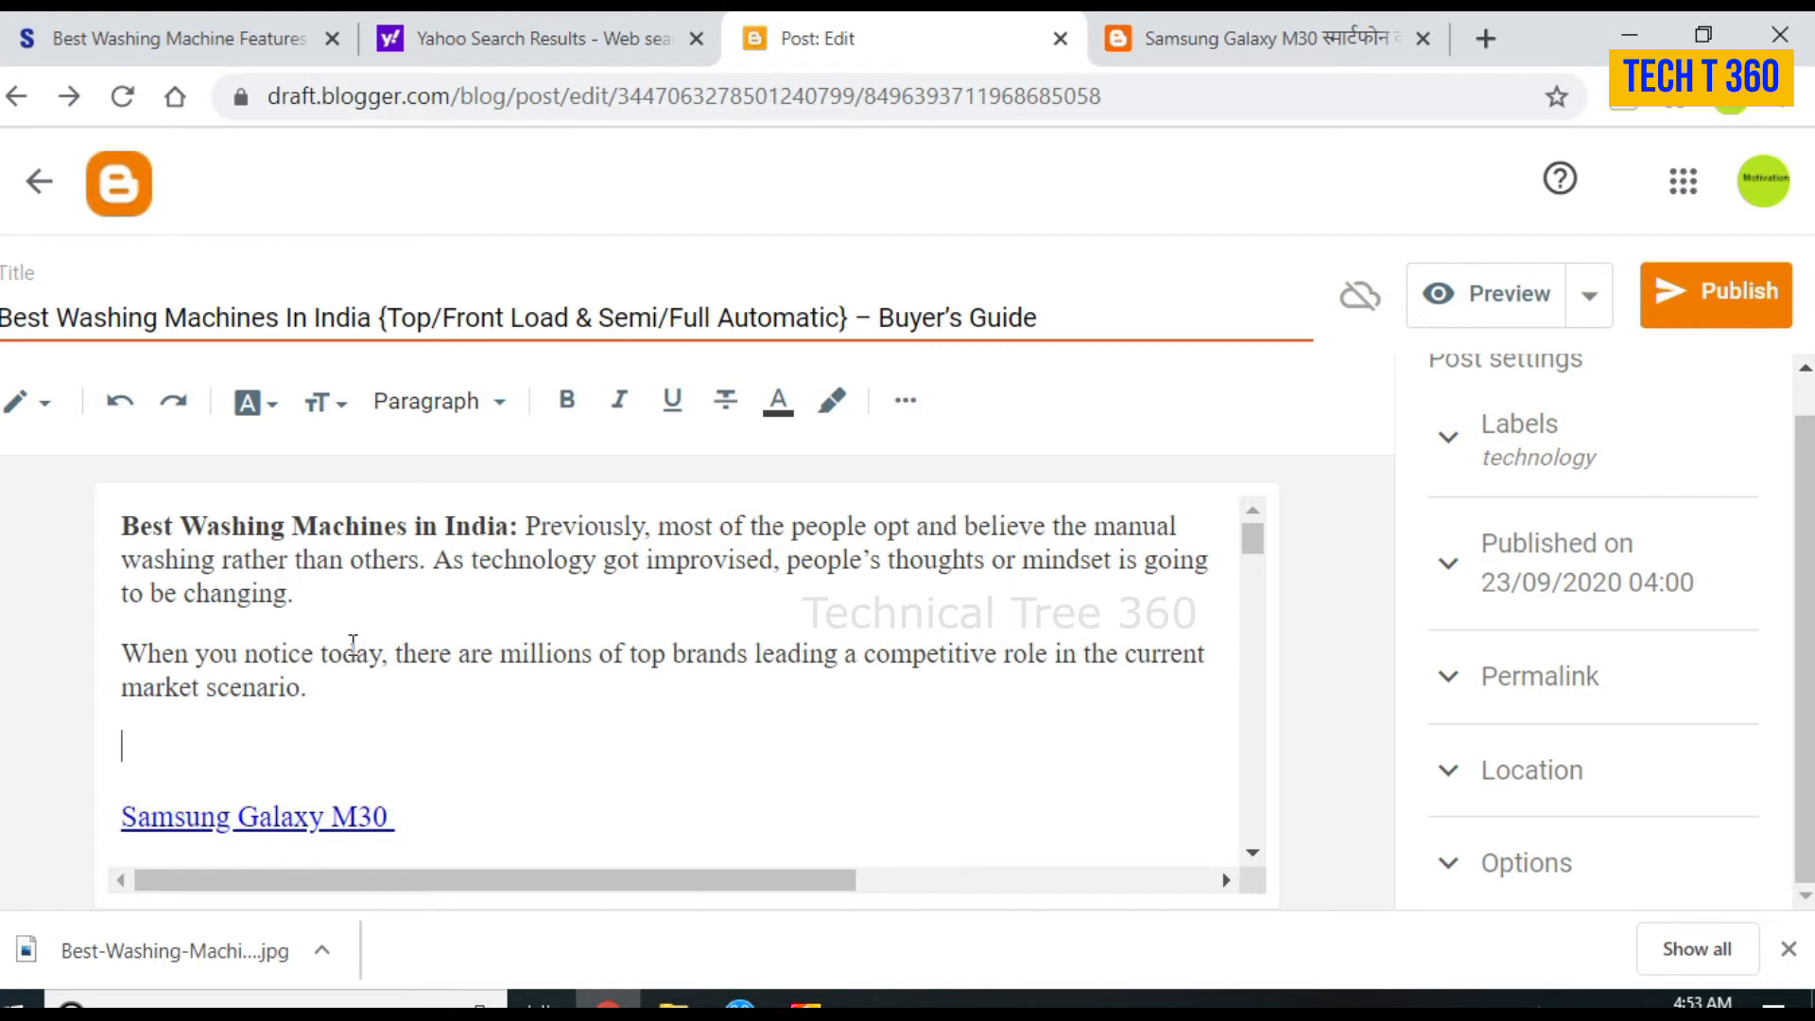
text(th)
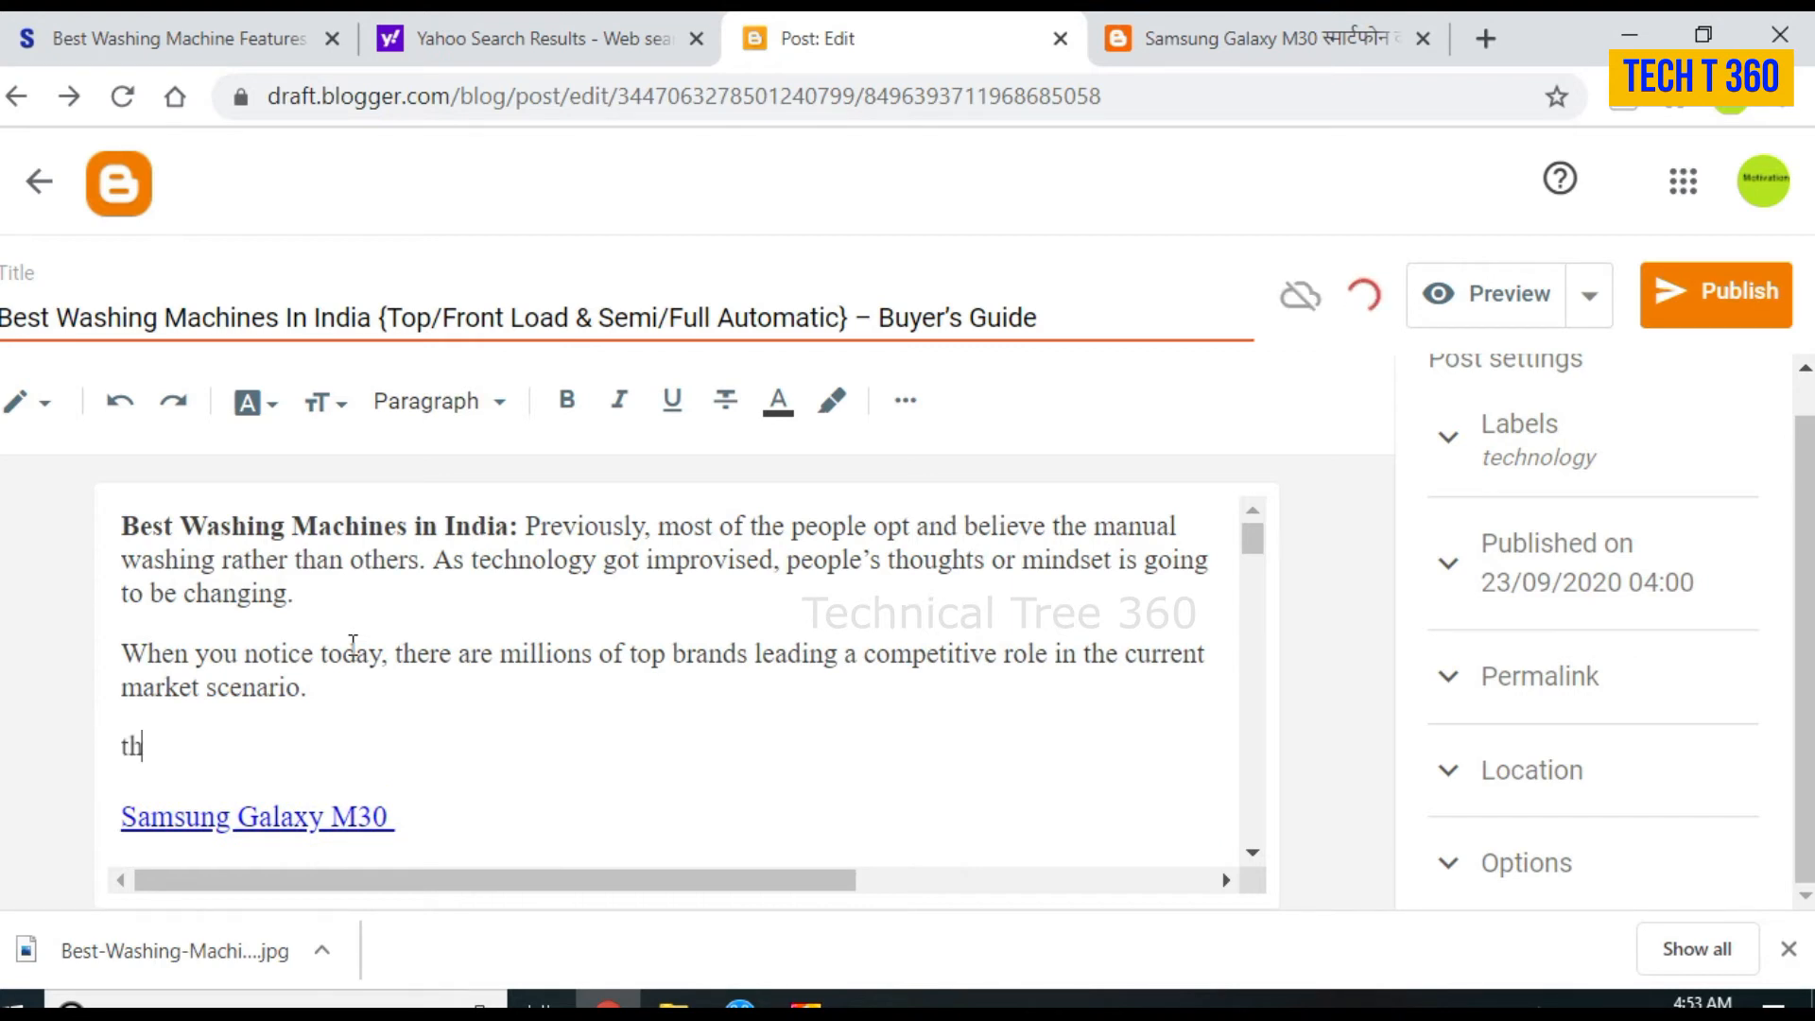
text(is wa)
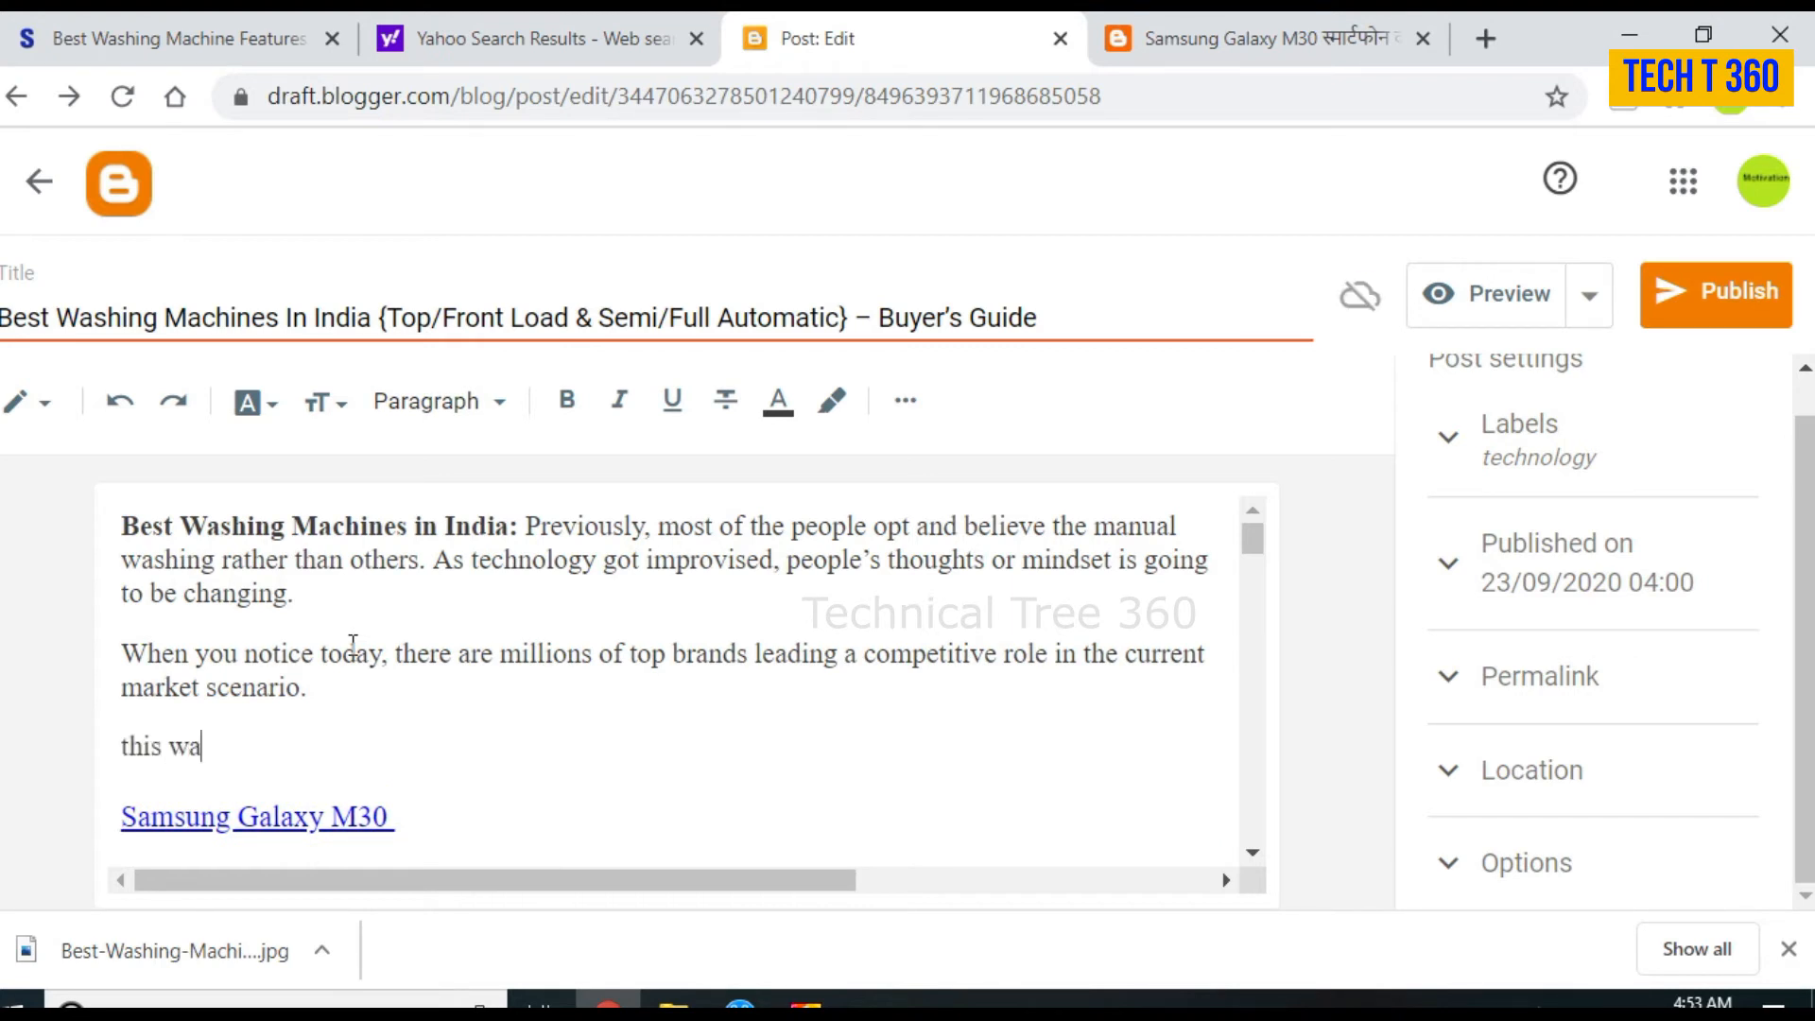
text(shing mac)
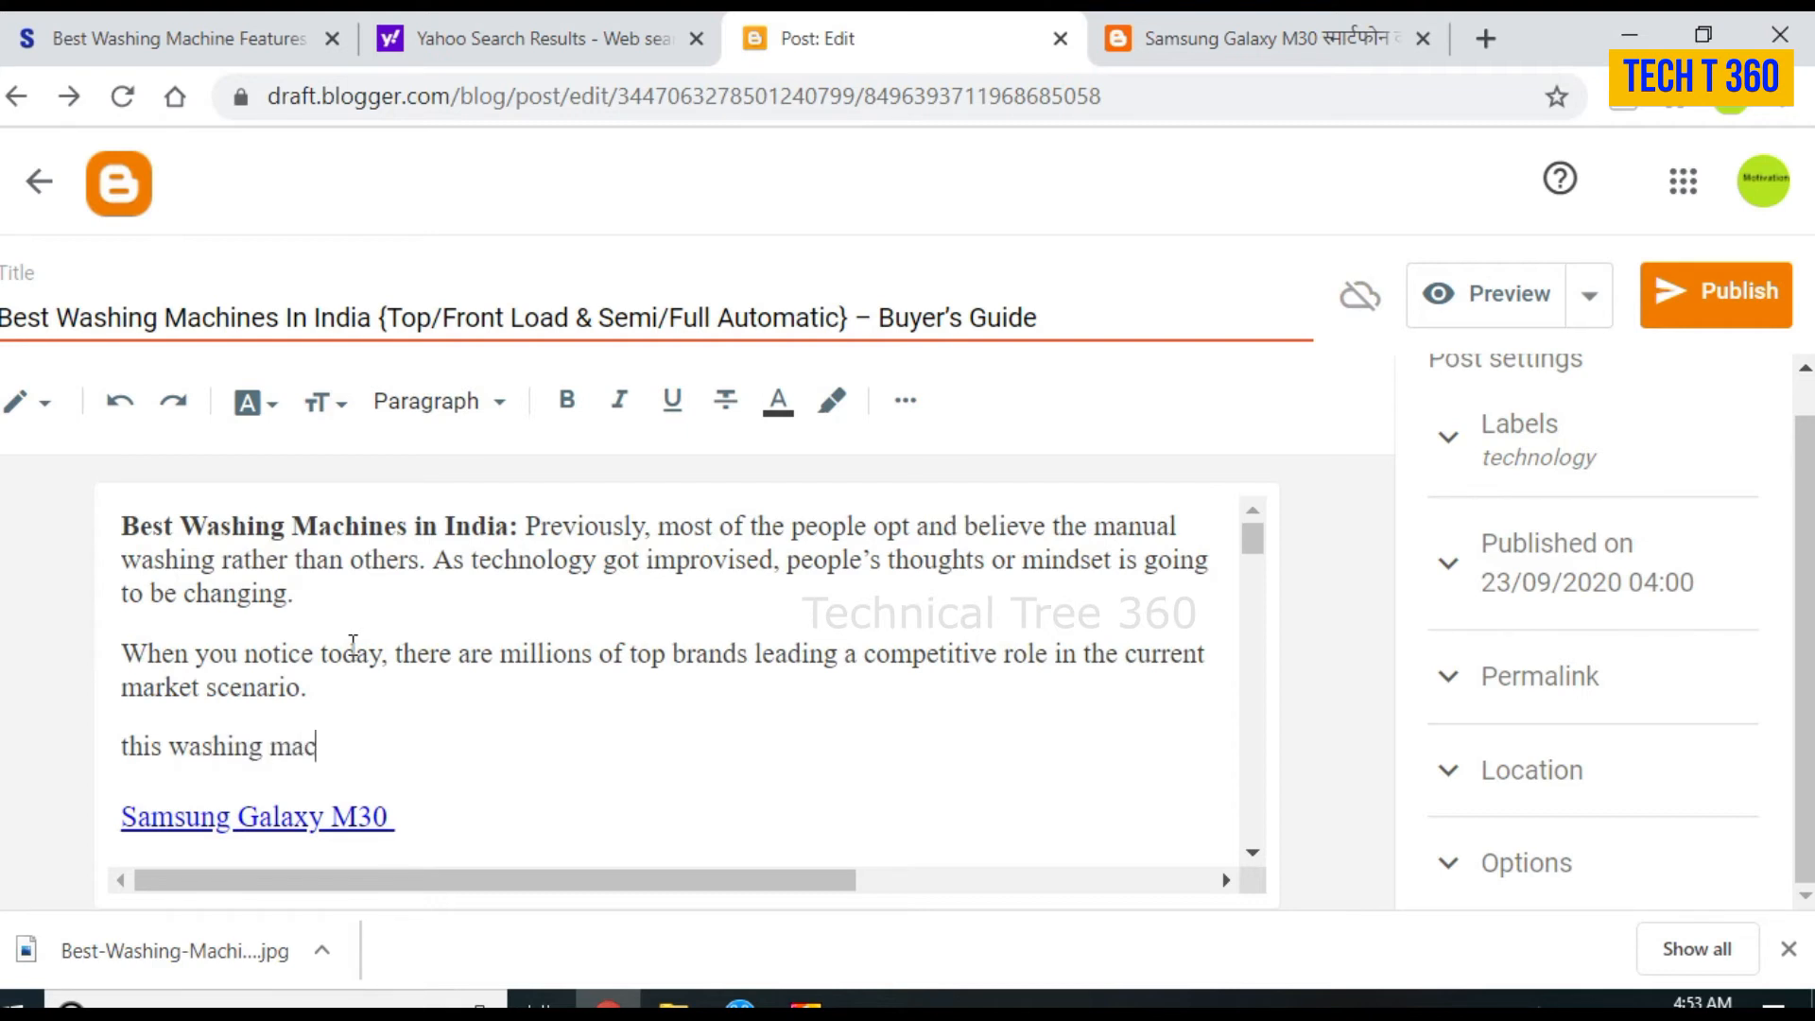
text(hine is very)
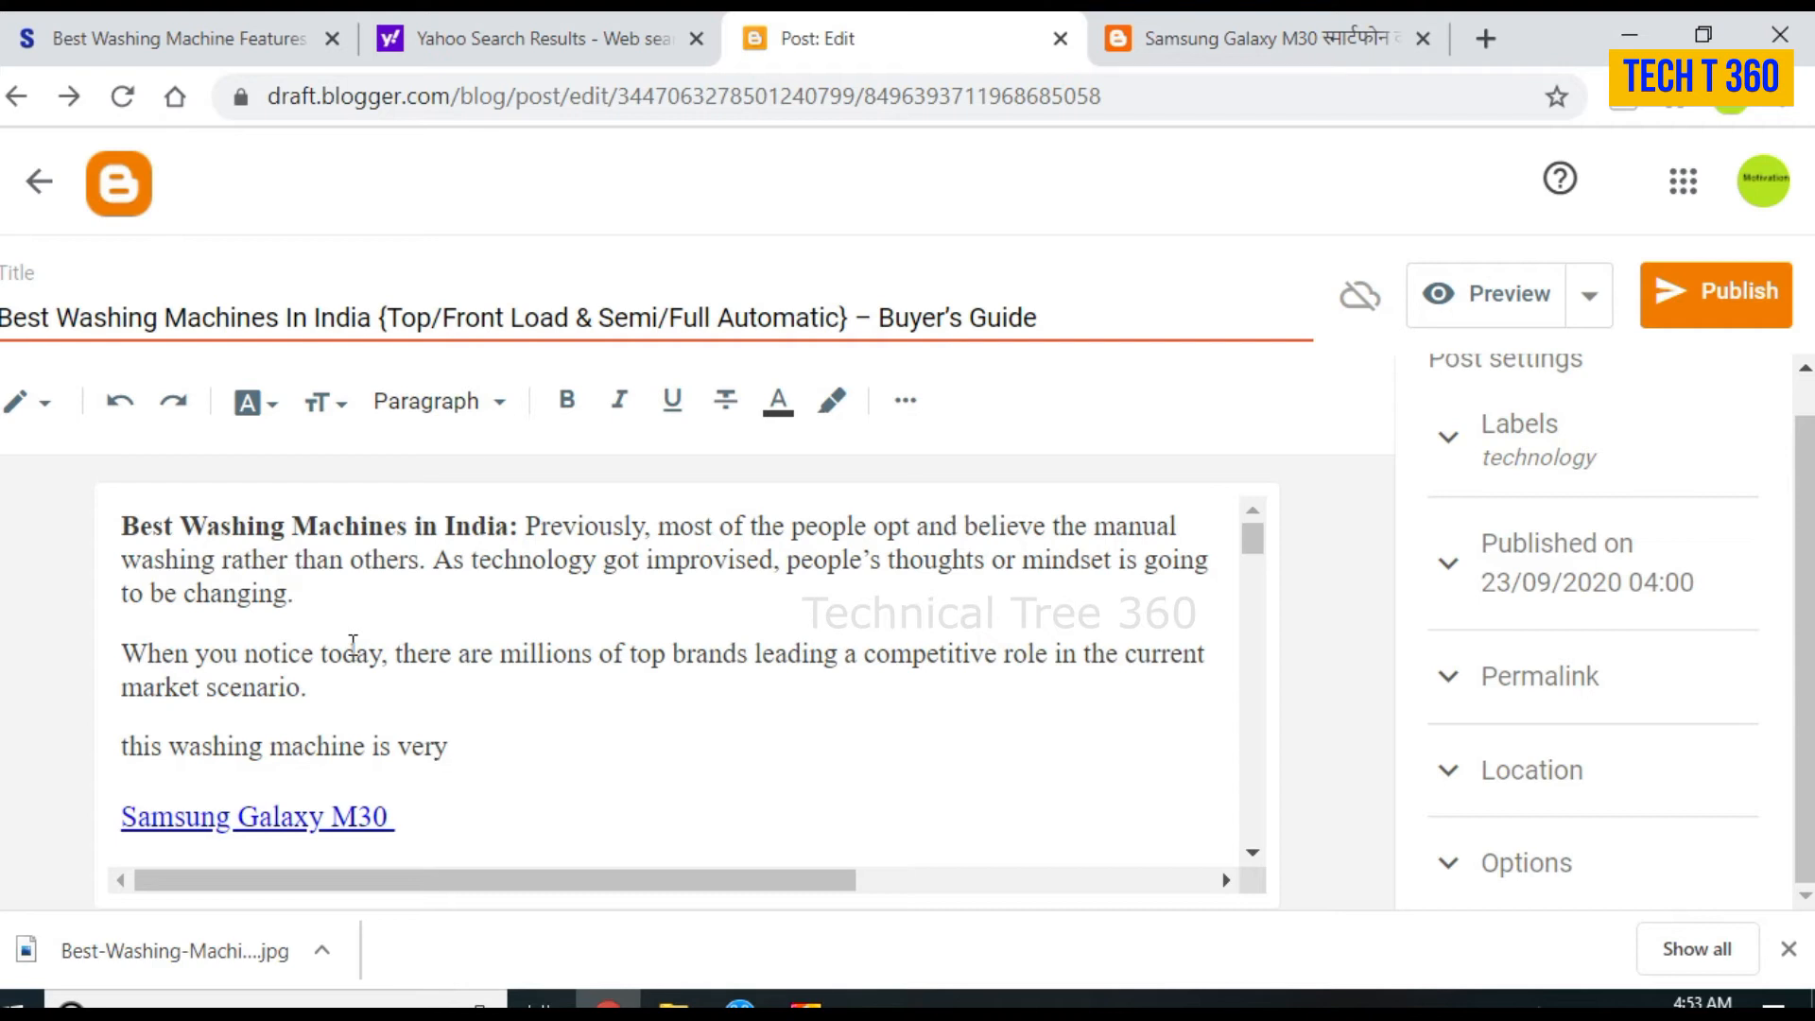
text( easy to use and cheap)
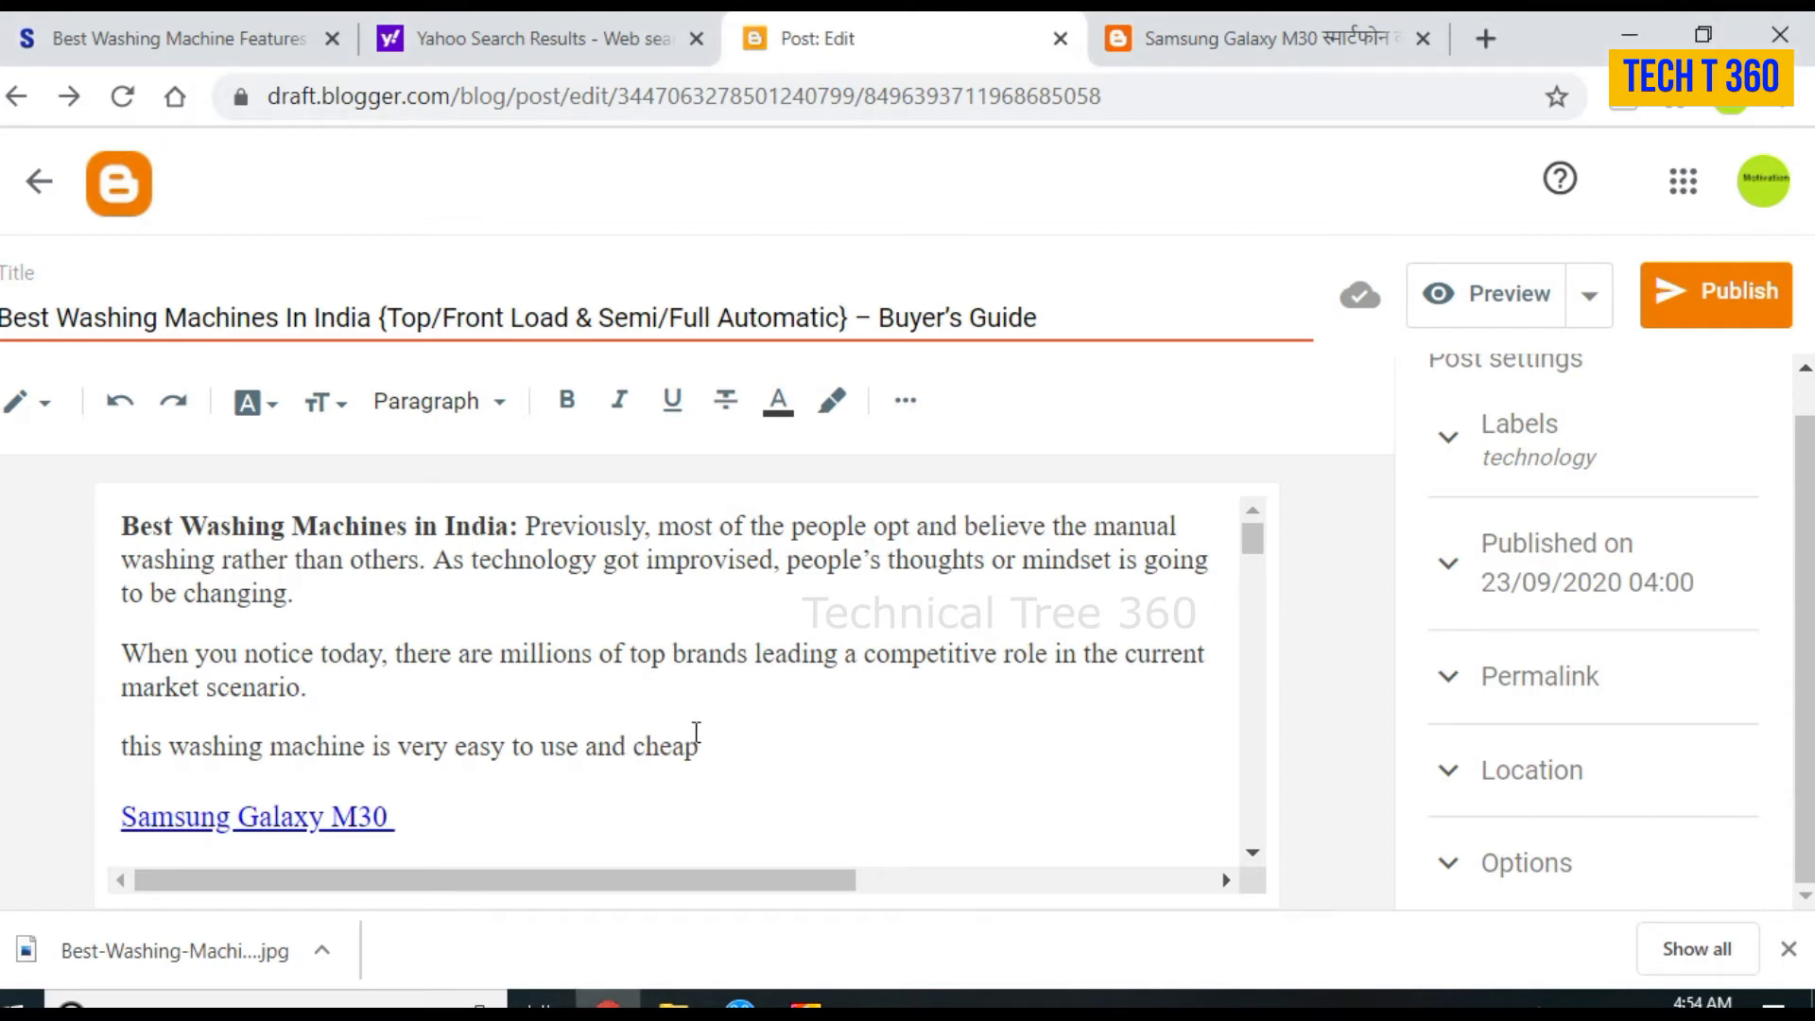
Step: Reword the end of the new sentence to "and its very cheap in price"
text(it)
key(BackSpace)
text(s very cheap)
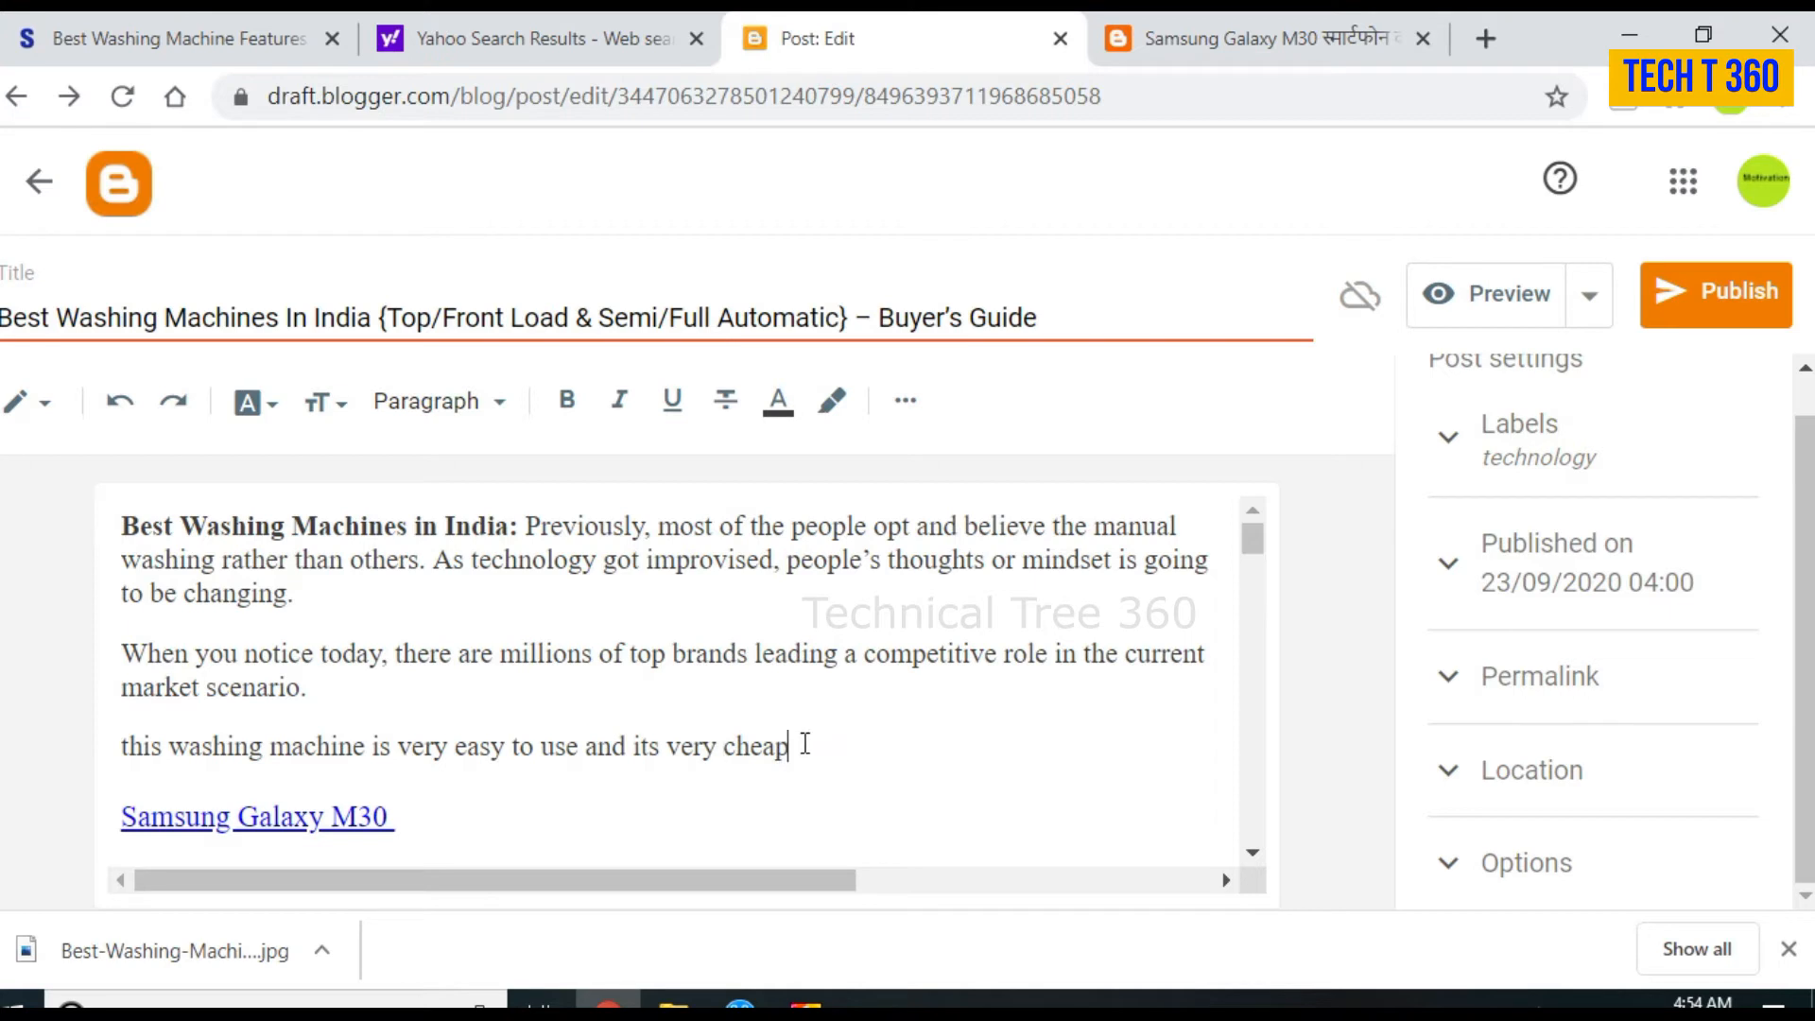
text( in price)
Step: Make the words "and its very cheap in price" italic, bold and underlined
drag(887, 746, 583, 745)
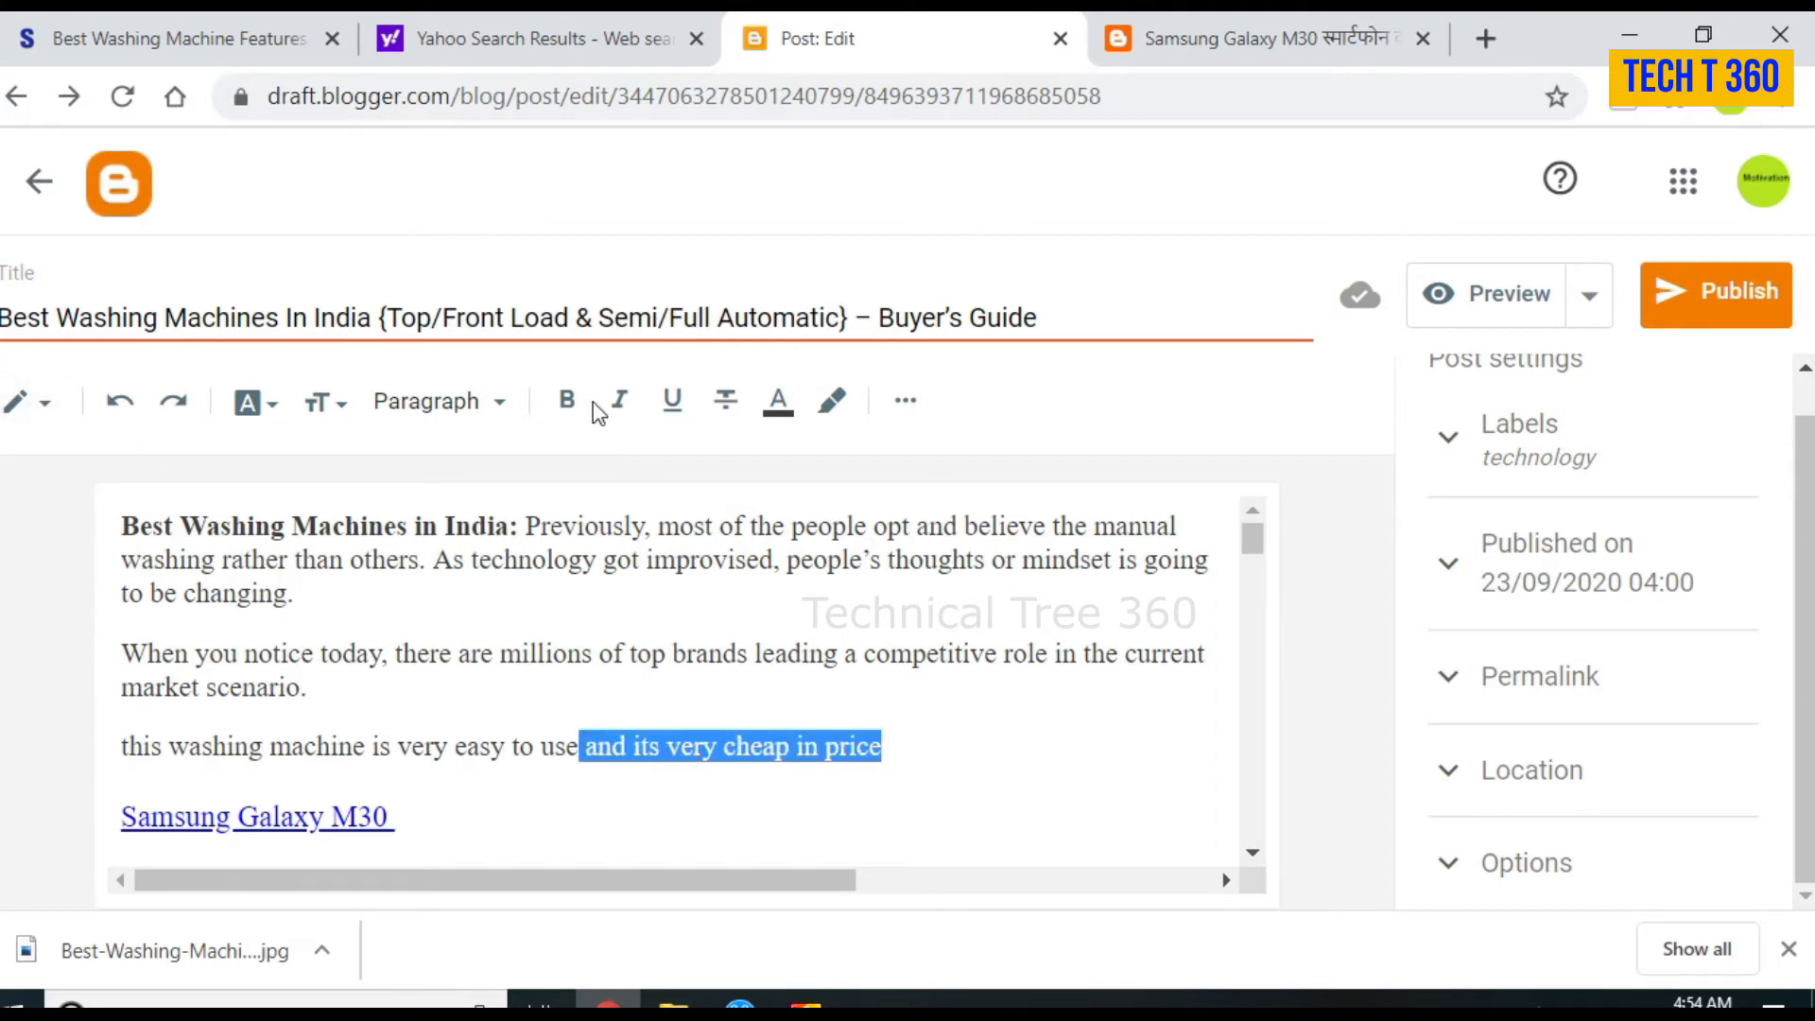
click(620, 407)
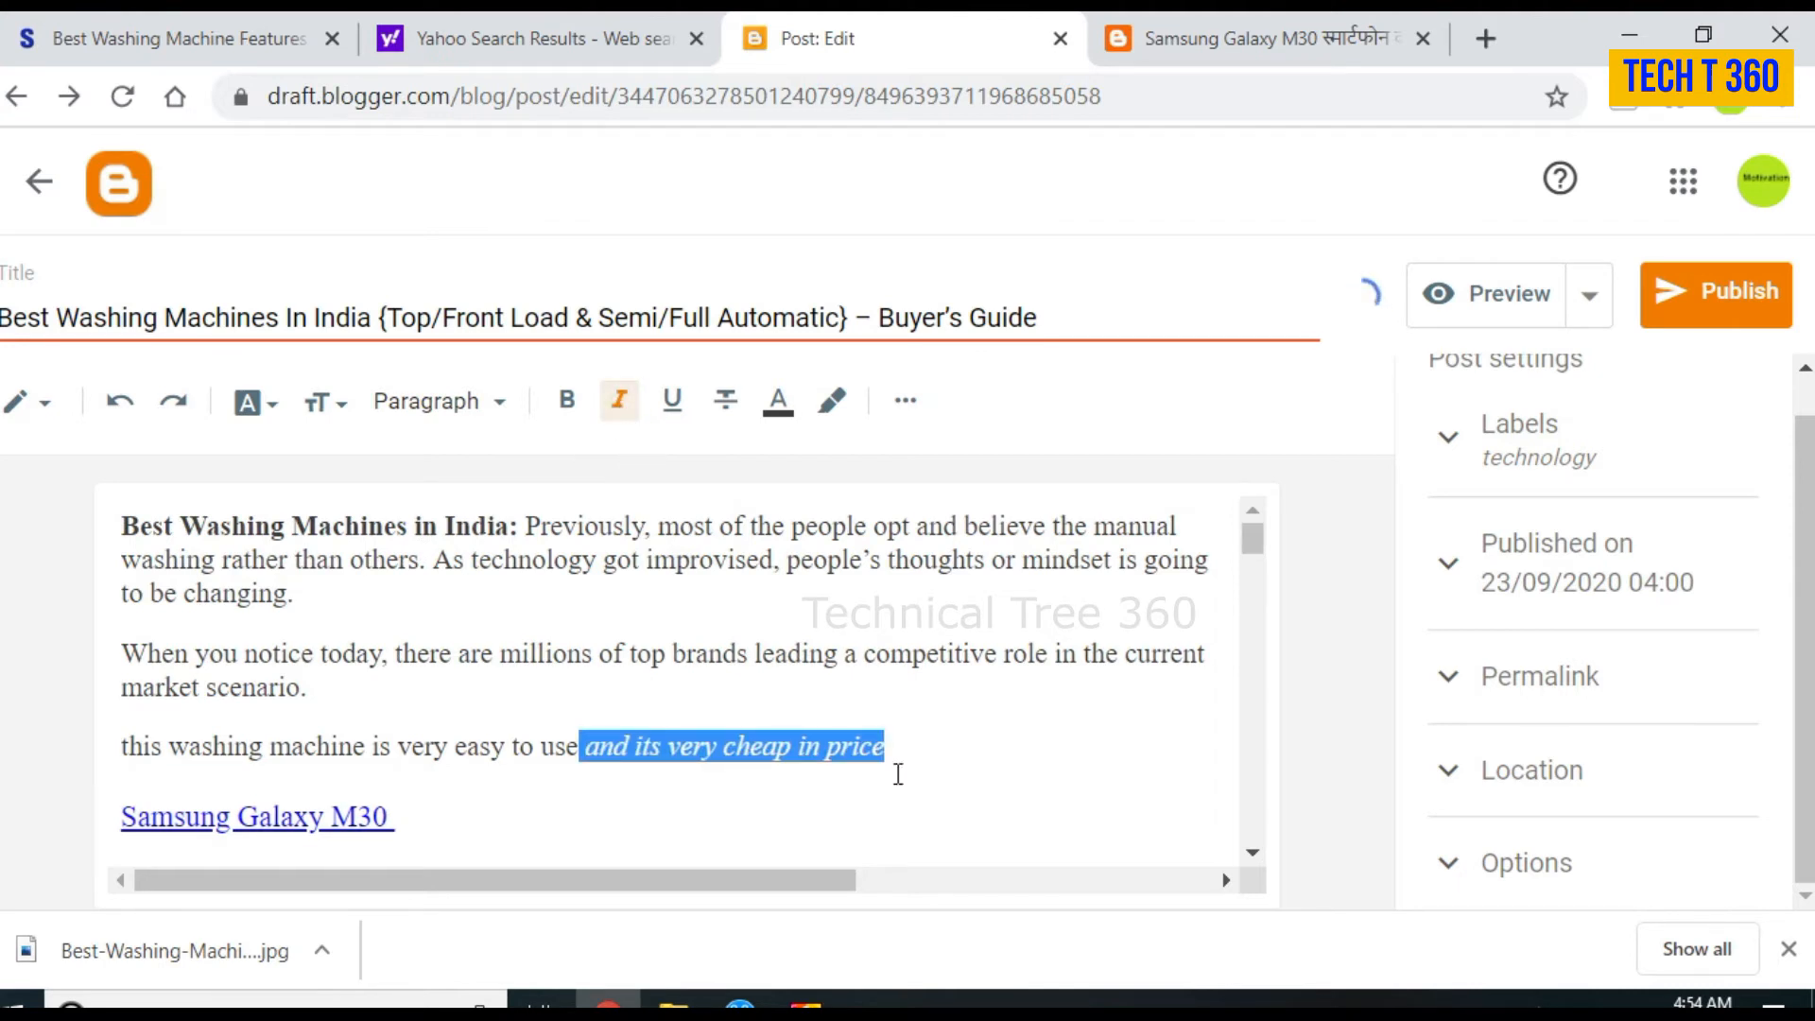
click(940, 789)
drag(893, 735, 581, 726)
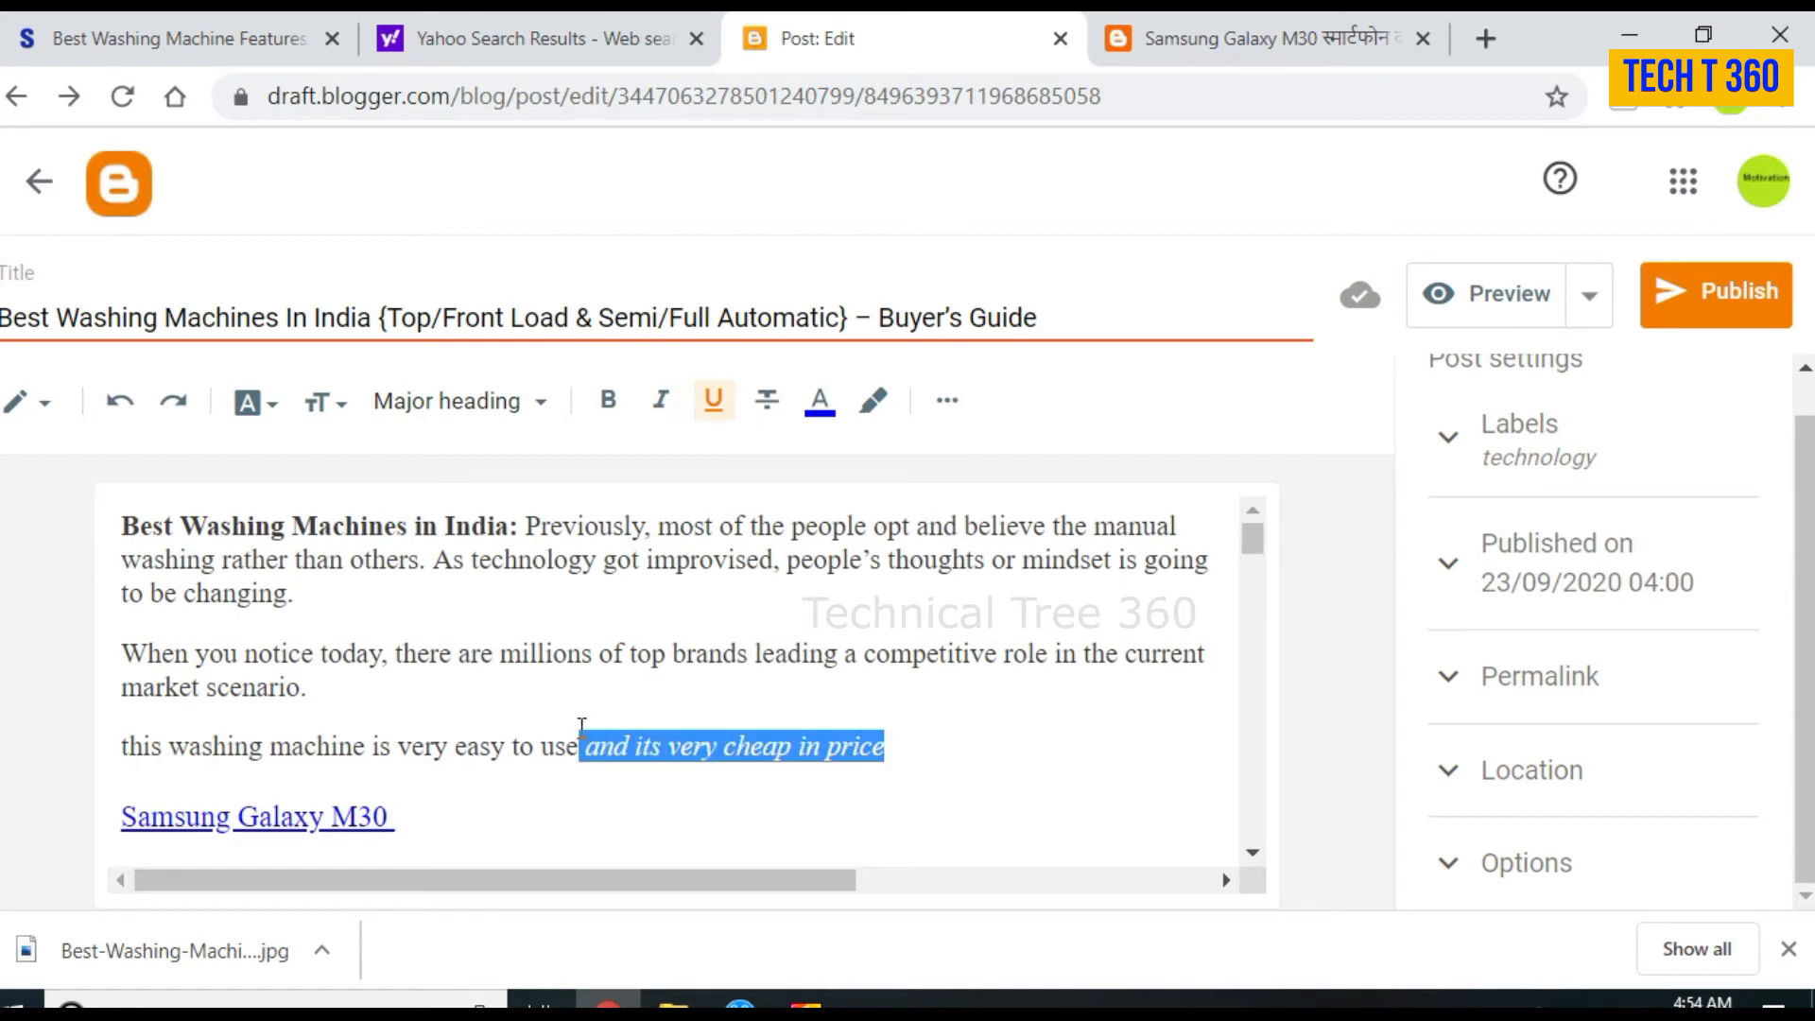
click(566, 399)
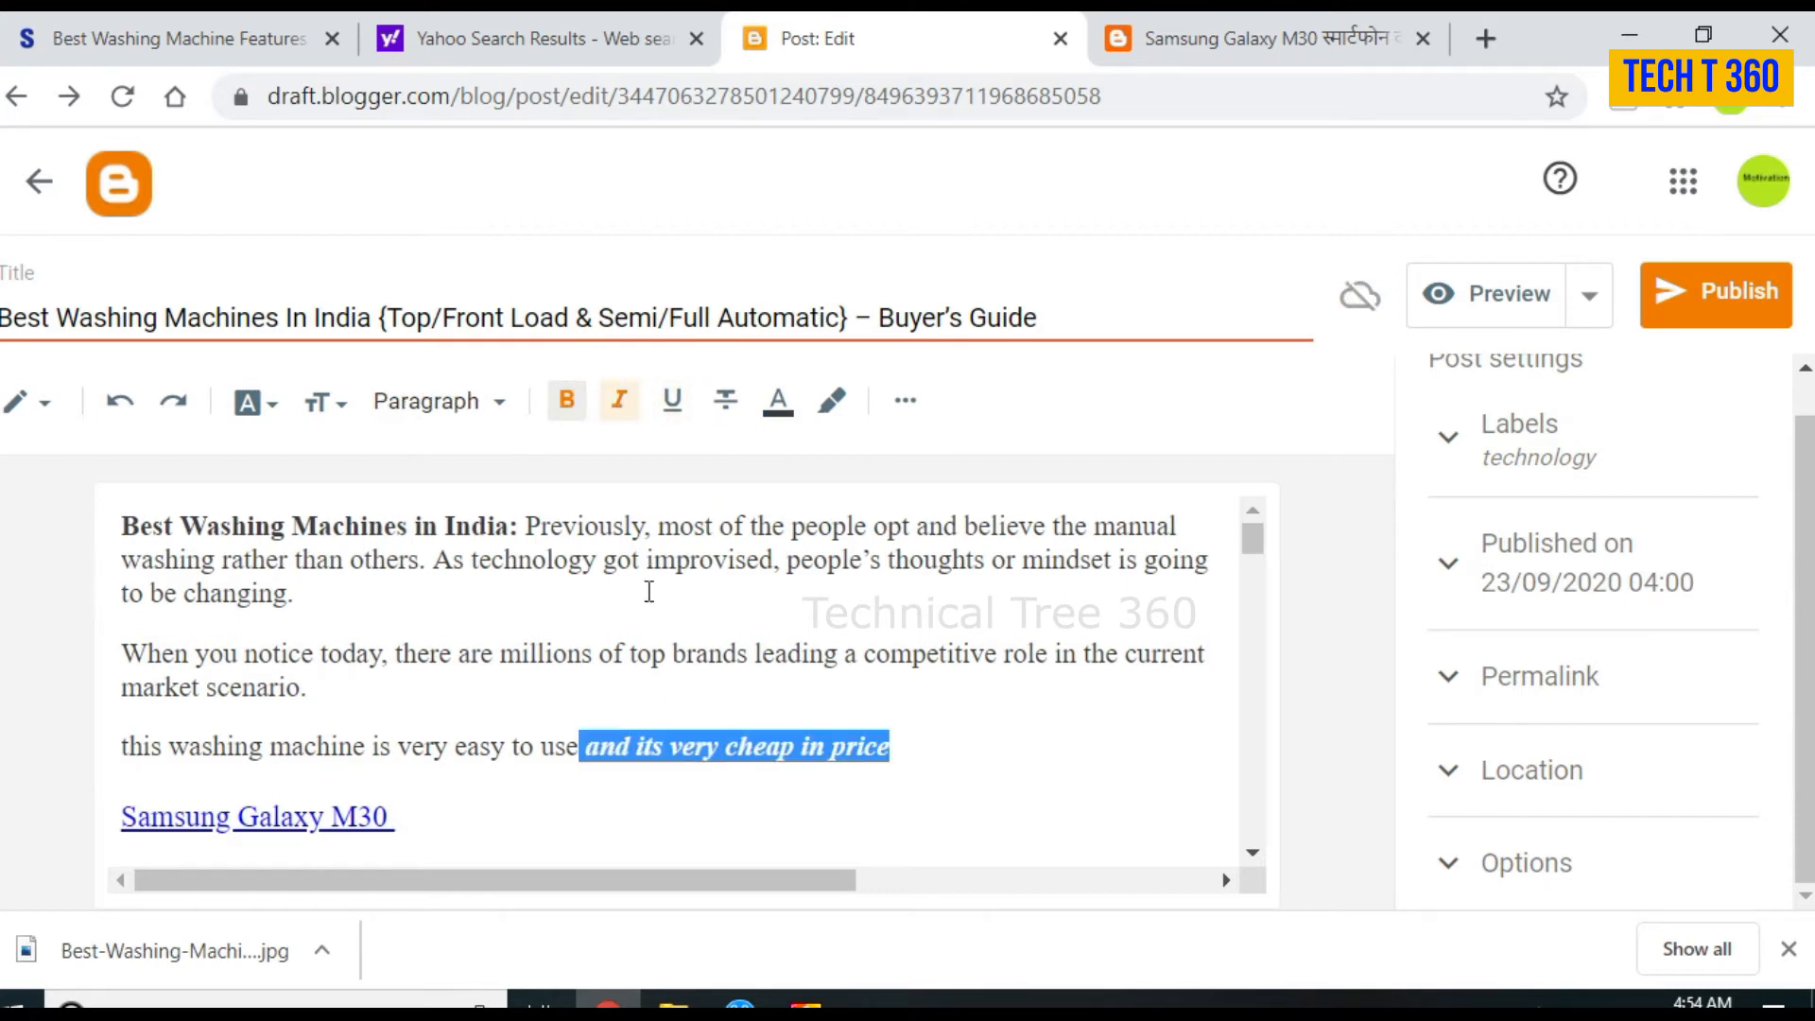
click(855, 790)
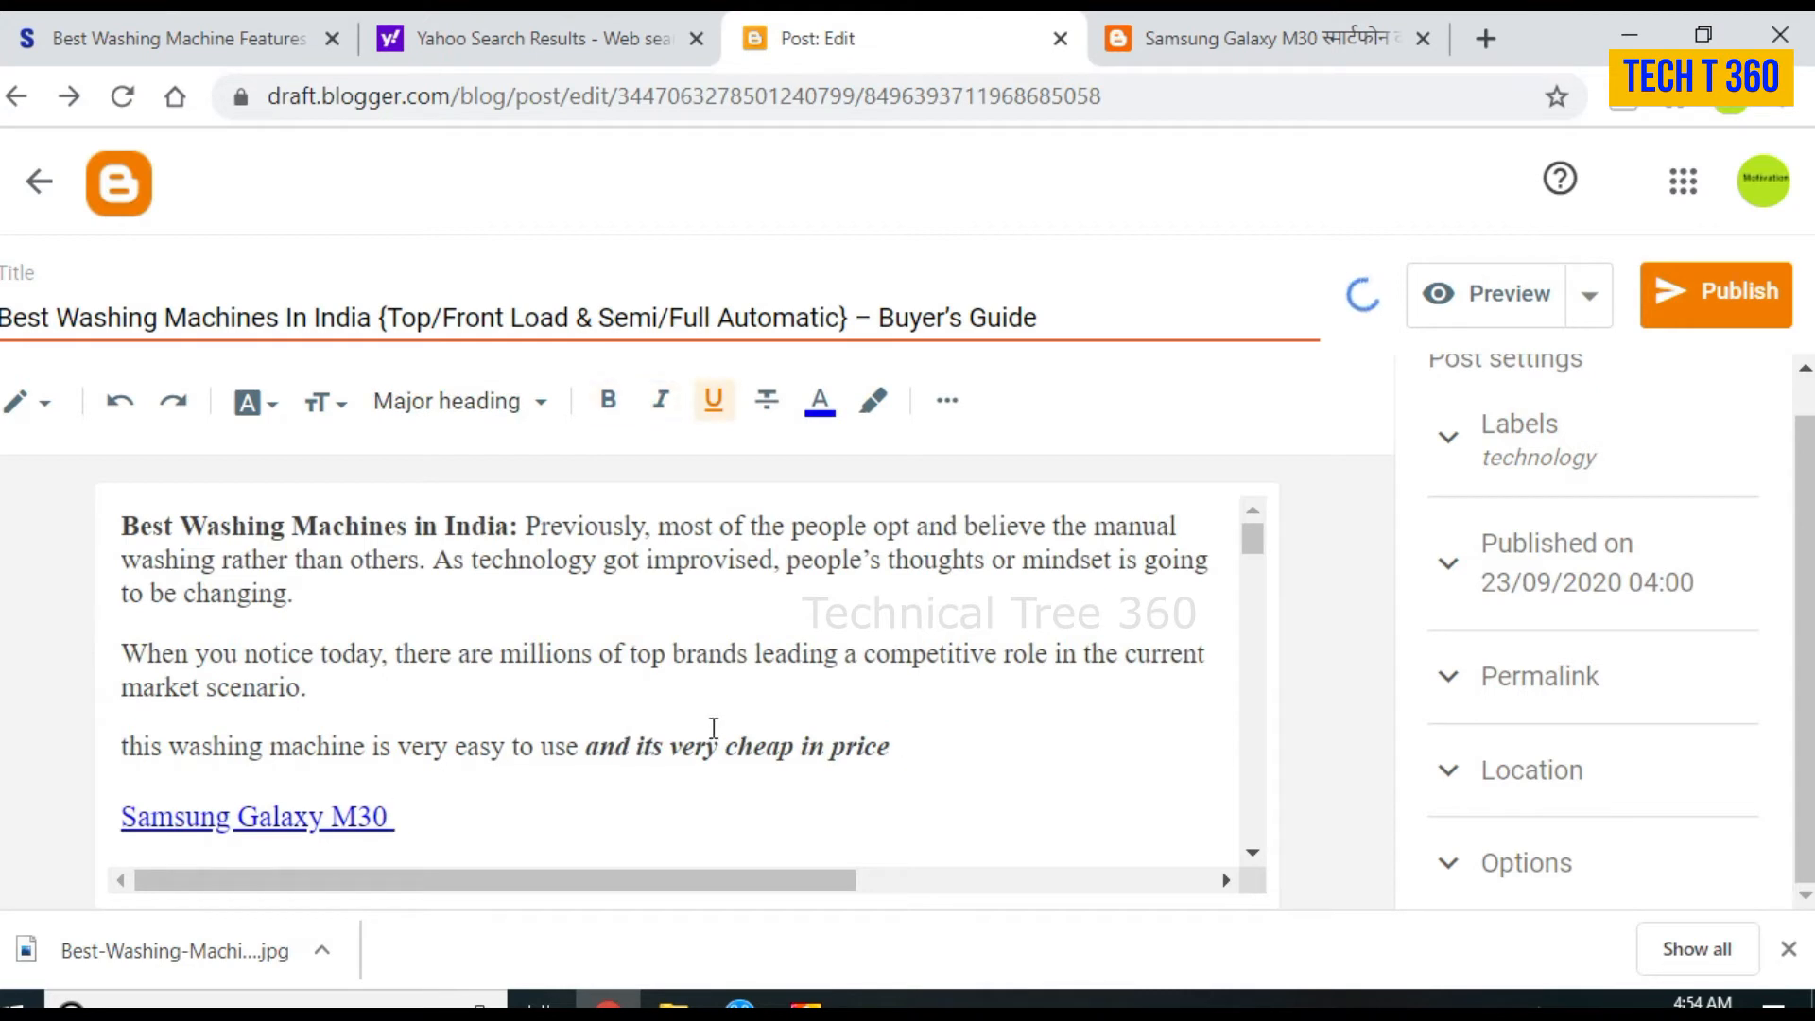
drag(894, 745, 579, 747)
click(672, 401)
click(889, 797)
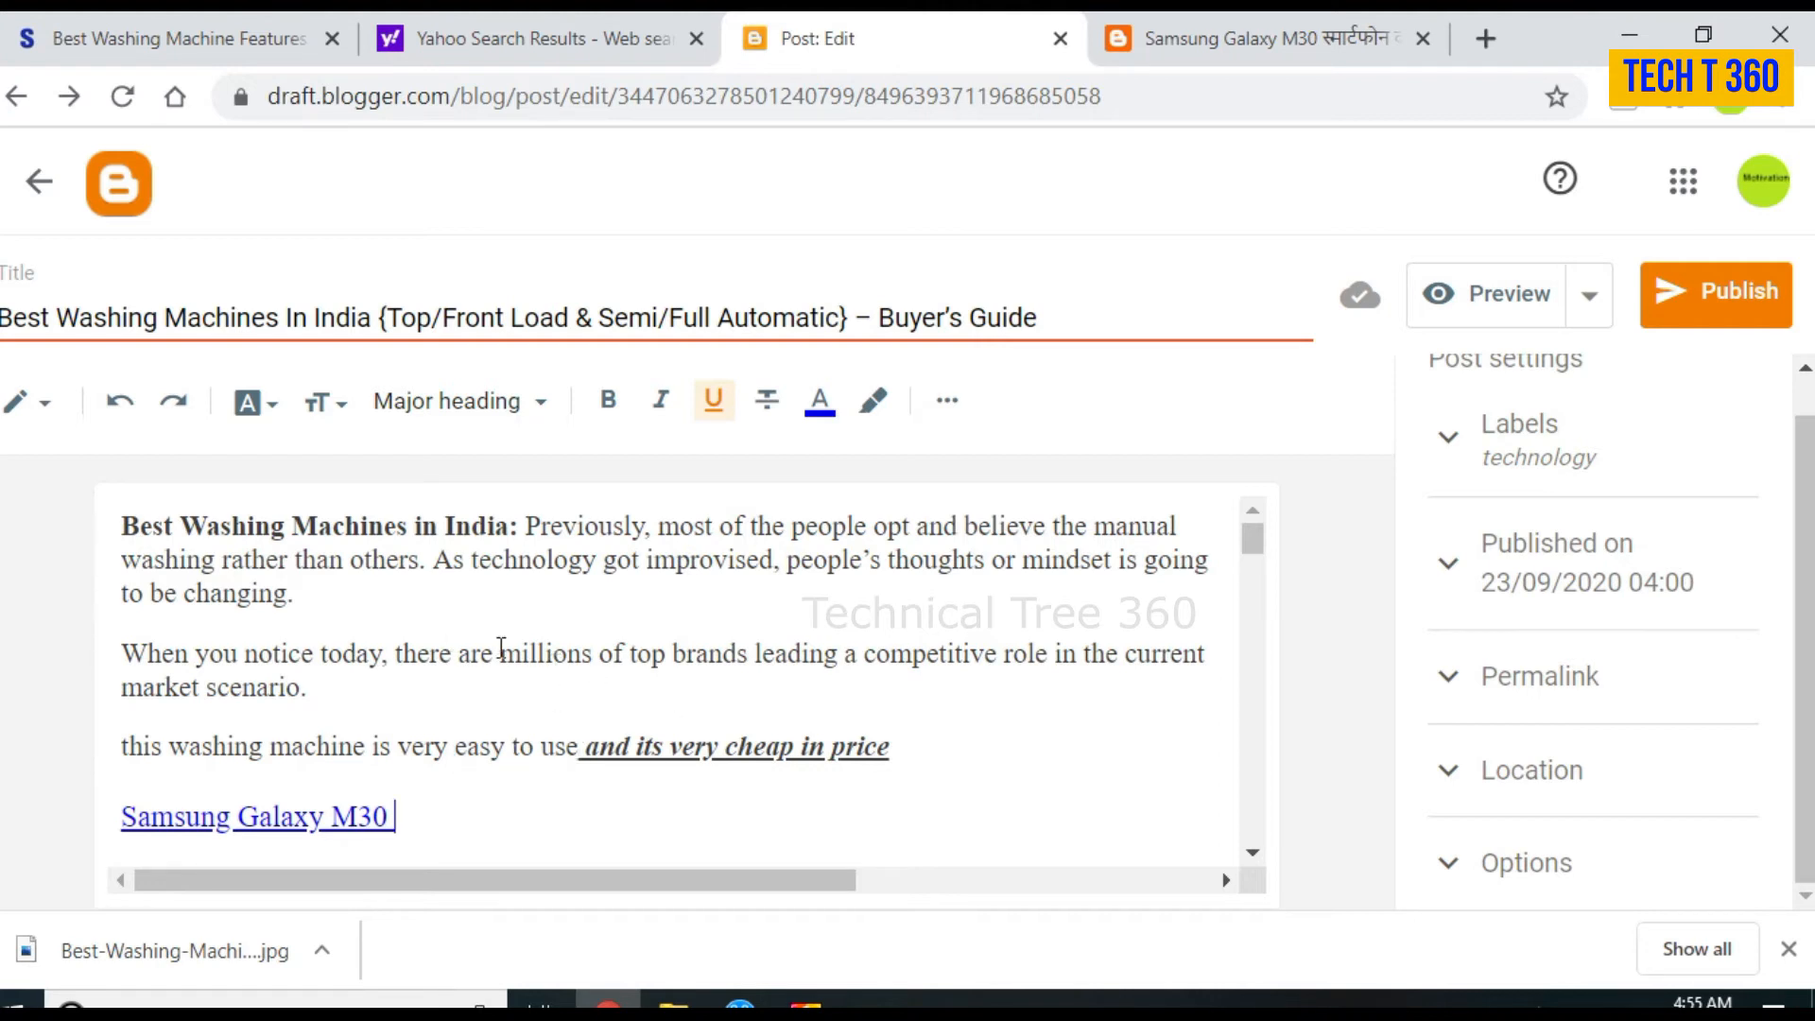
Step: Examine the text colours available for the words "millions of top brands" and close the palette without choosing one
drag(493, 649, 750, 665)
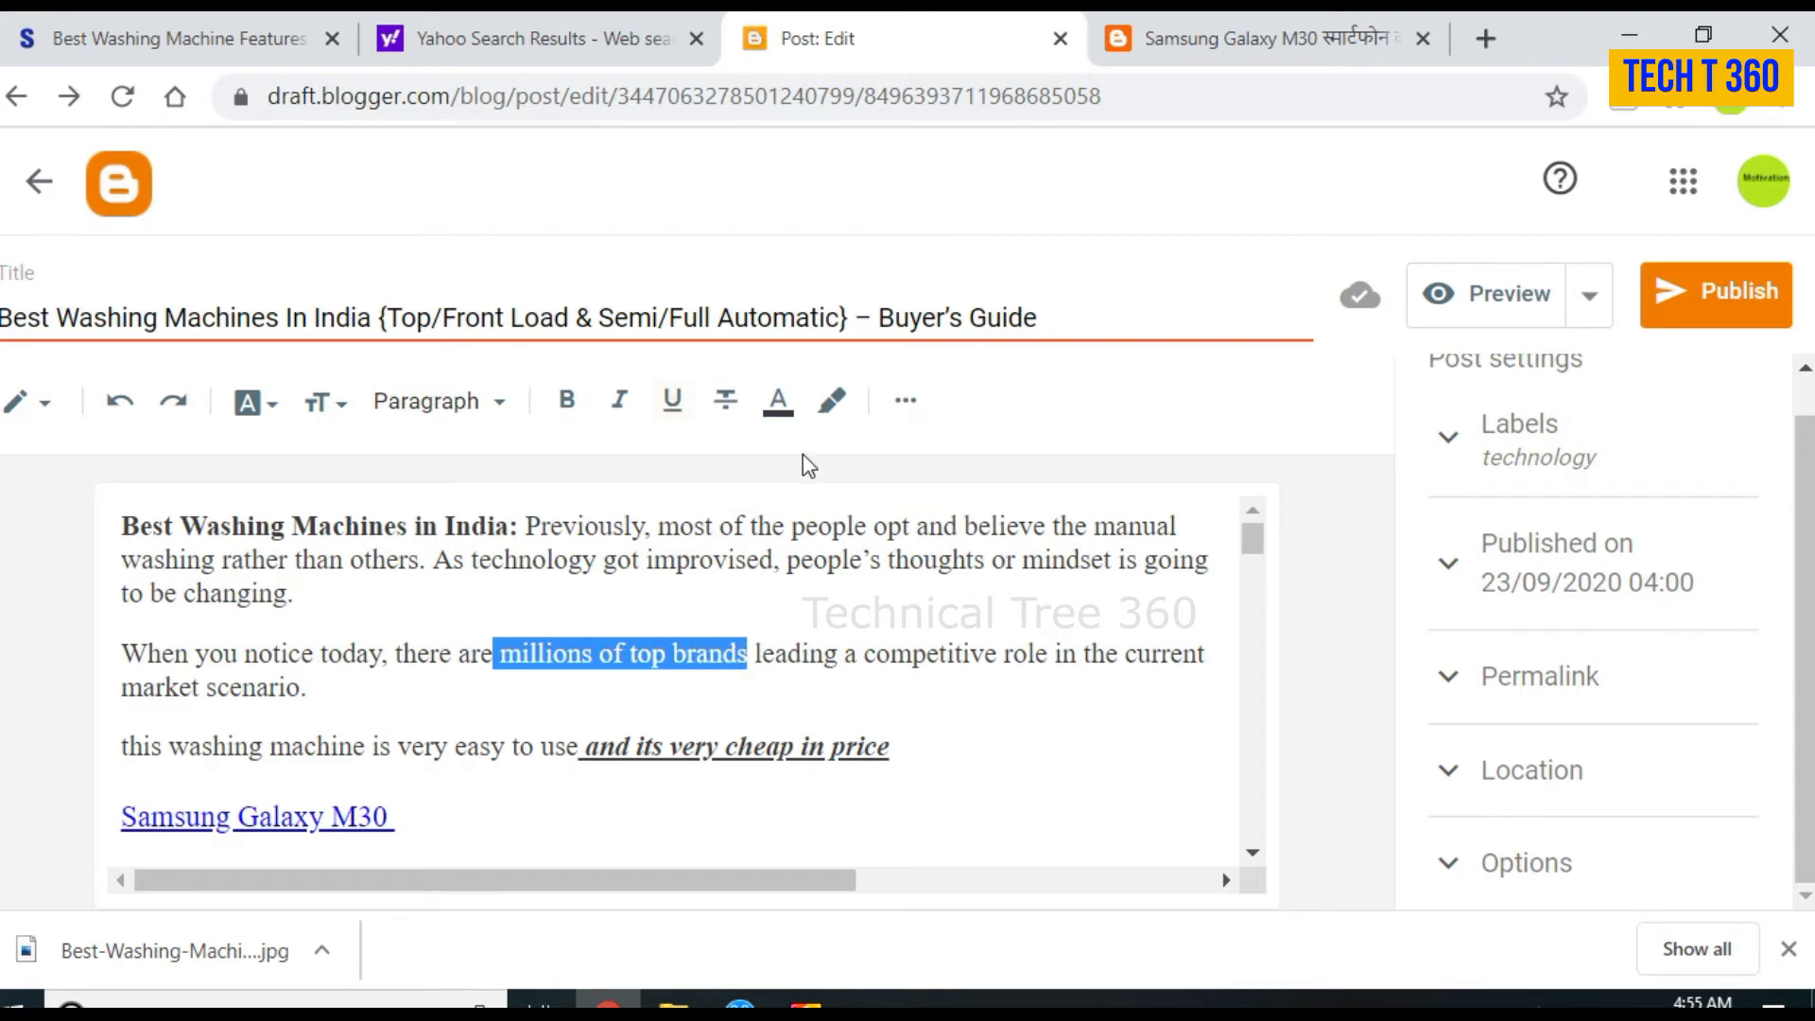
click(778, 400)
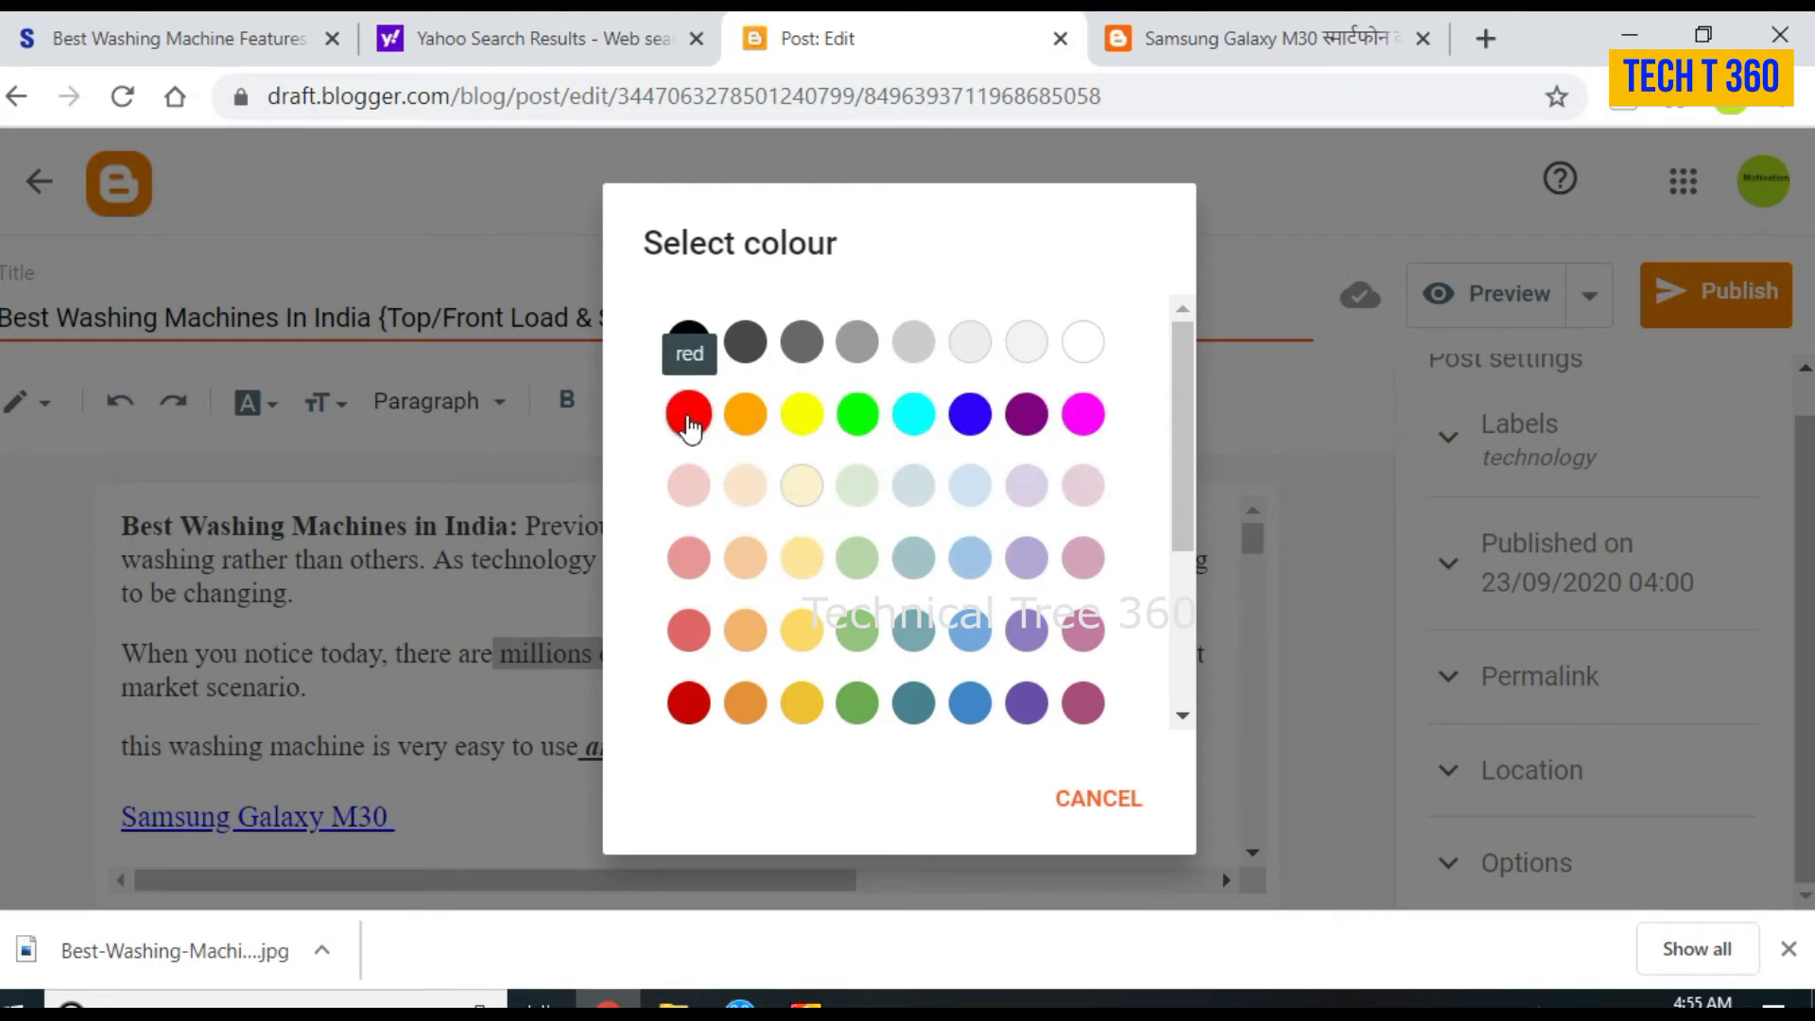
scroll(688, 420, down, 3)
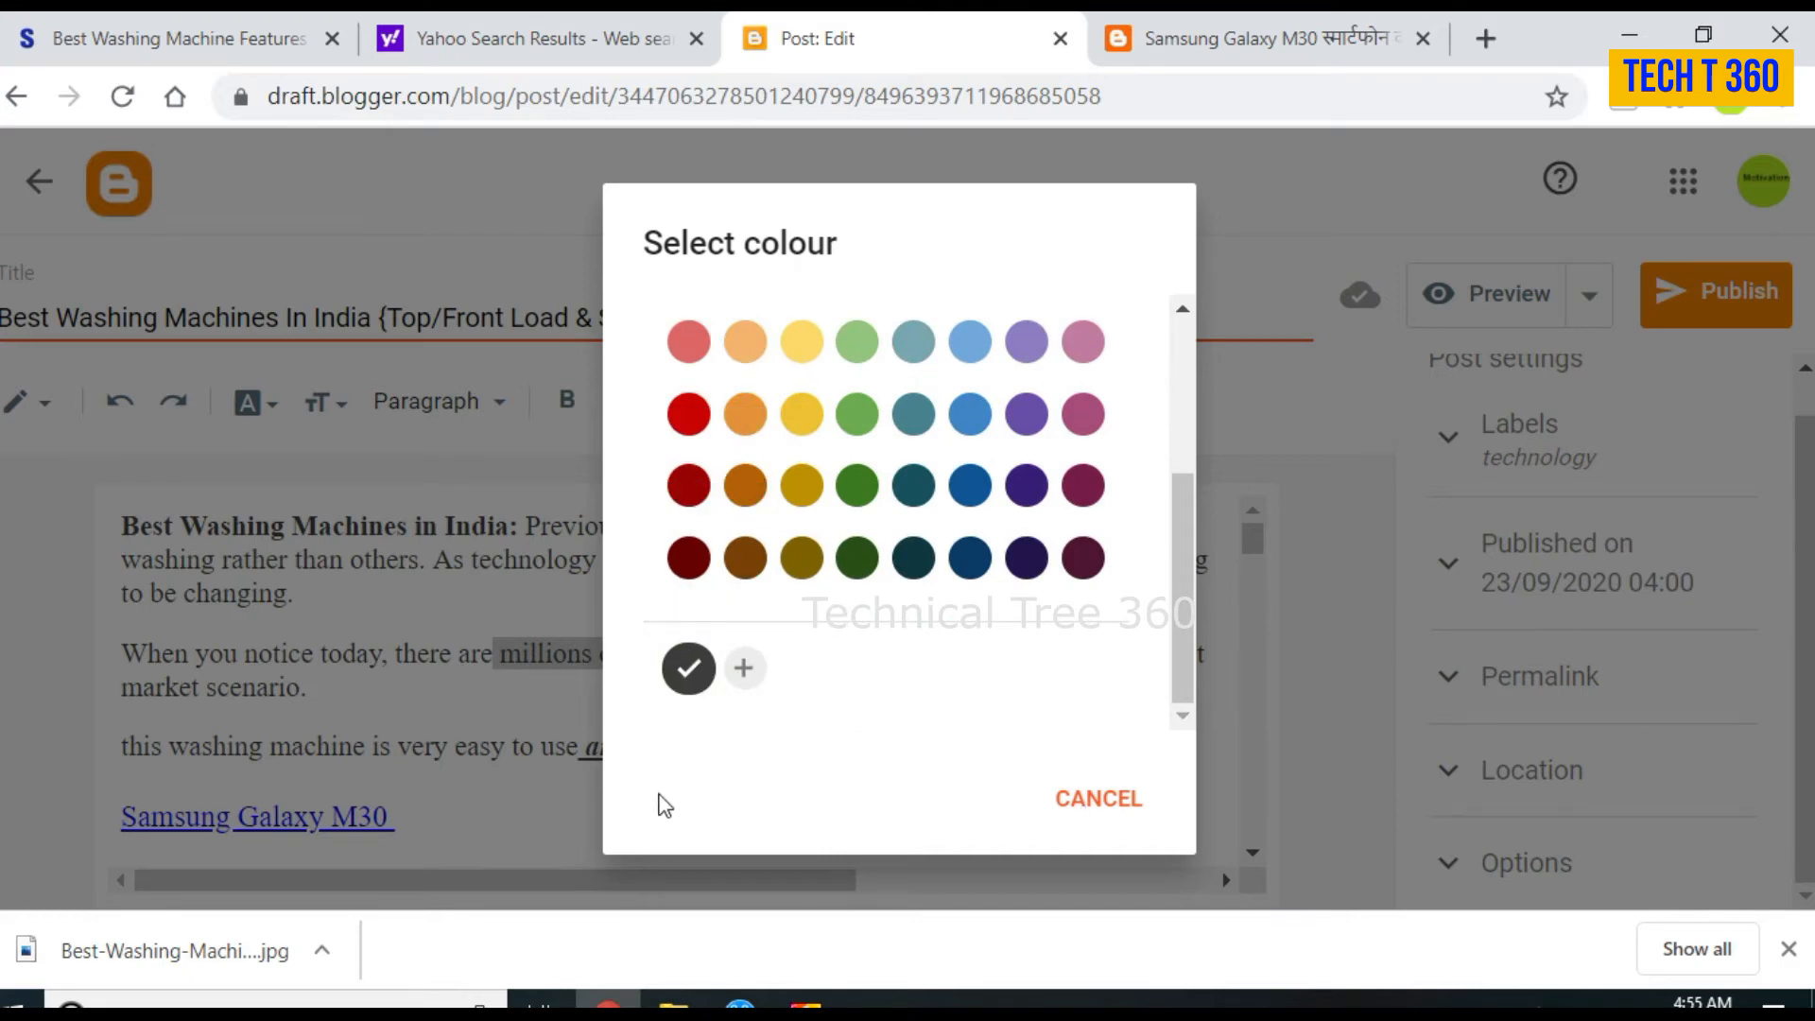
click(571, 796)
click(660, 673)
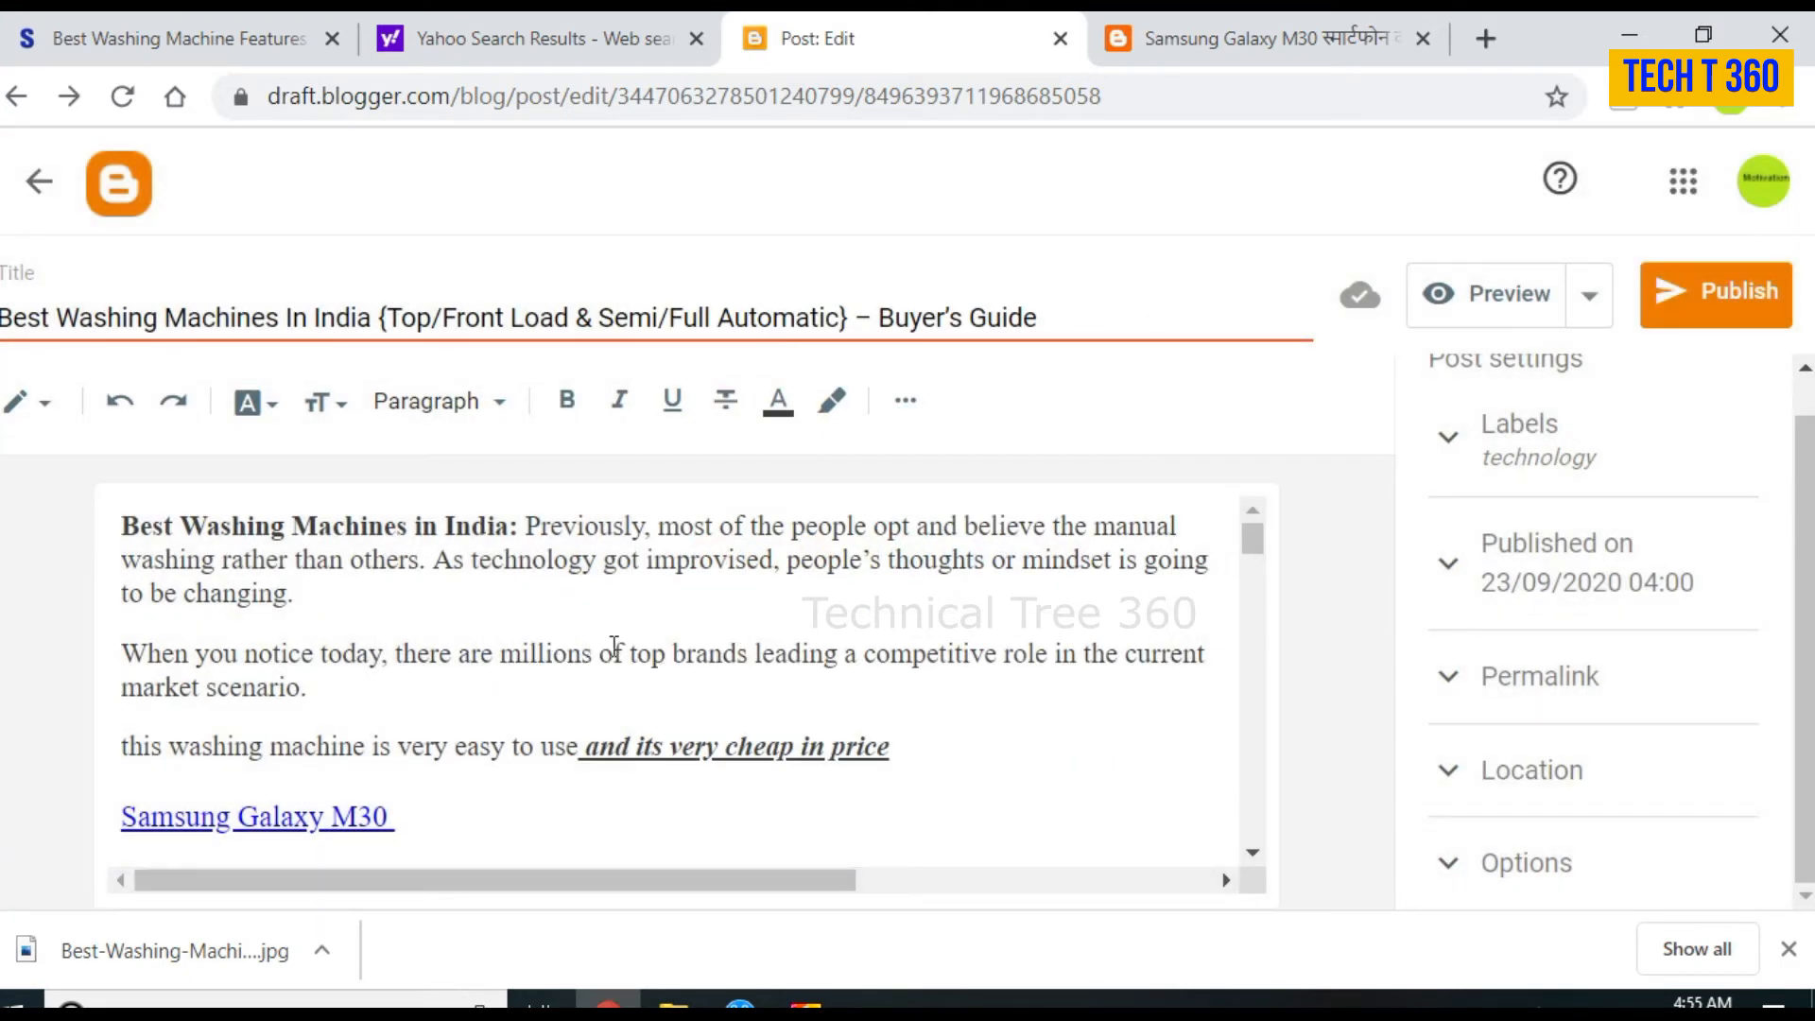
drag(485, 652, 1087, 669)
click(723, 655)
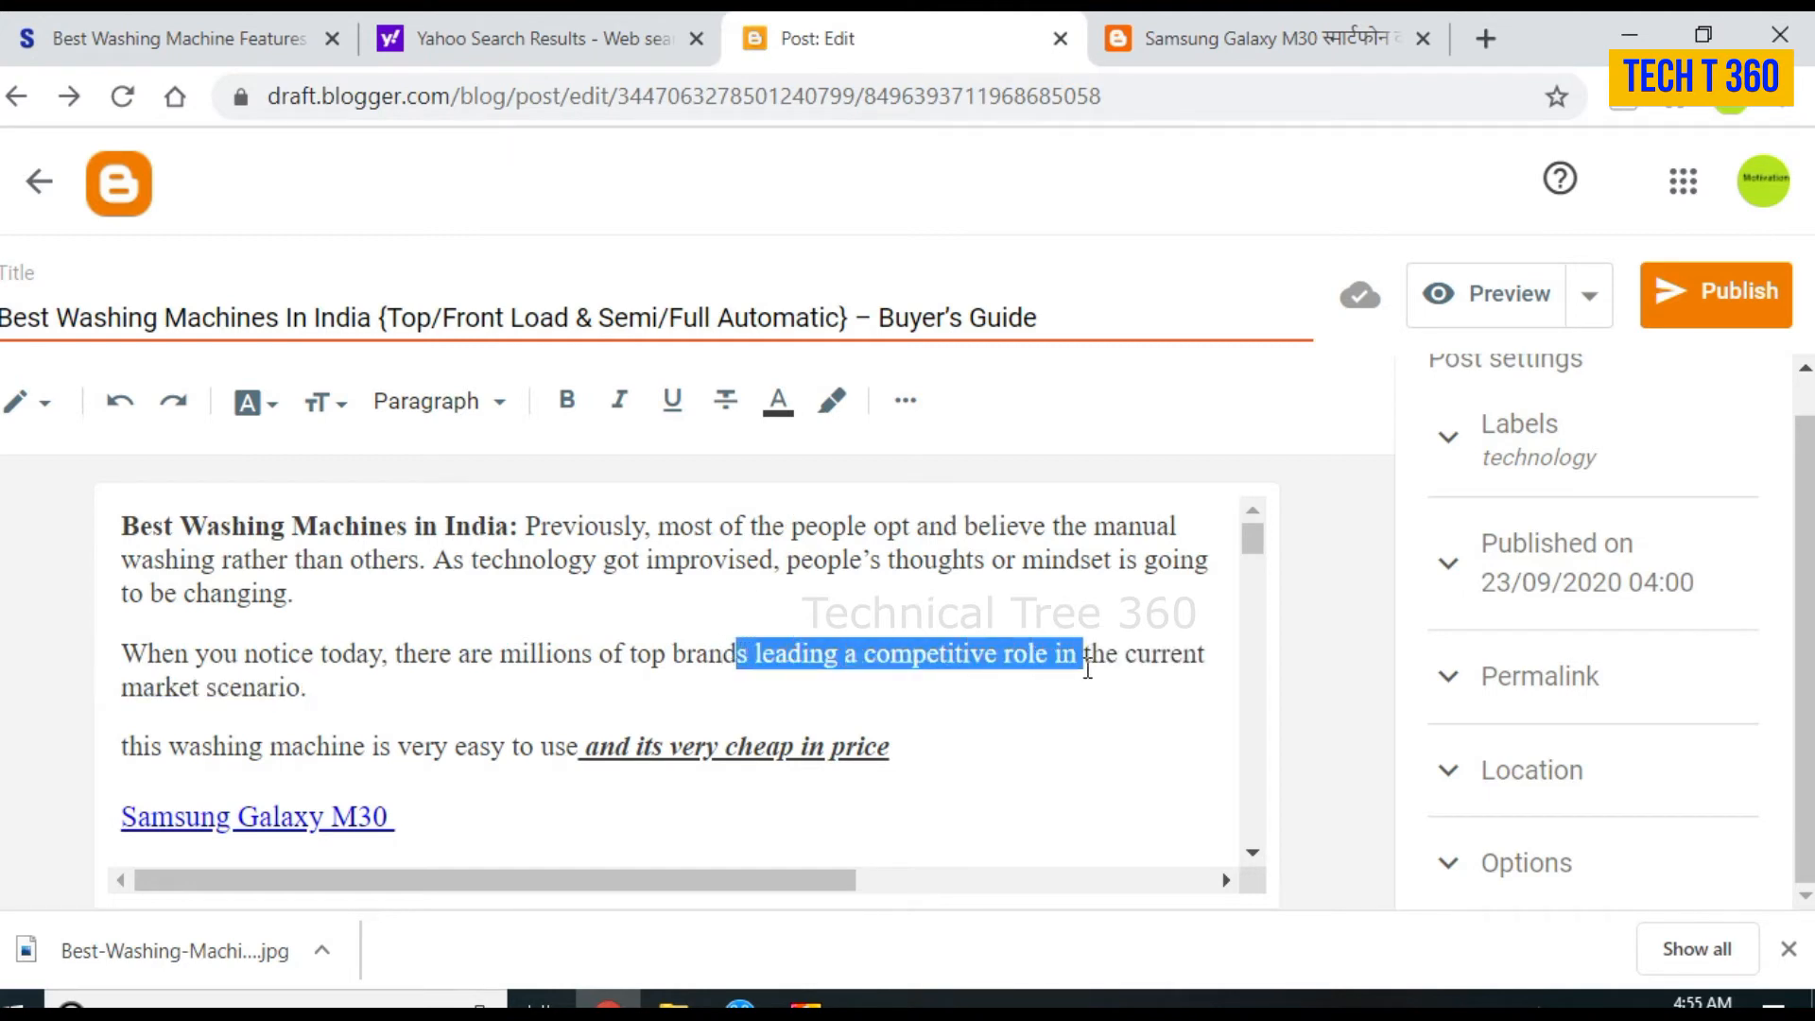
click(1087, 670)
drag(839, 652, 1288, 662)
click(1063, 670)
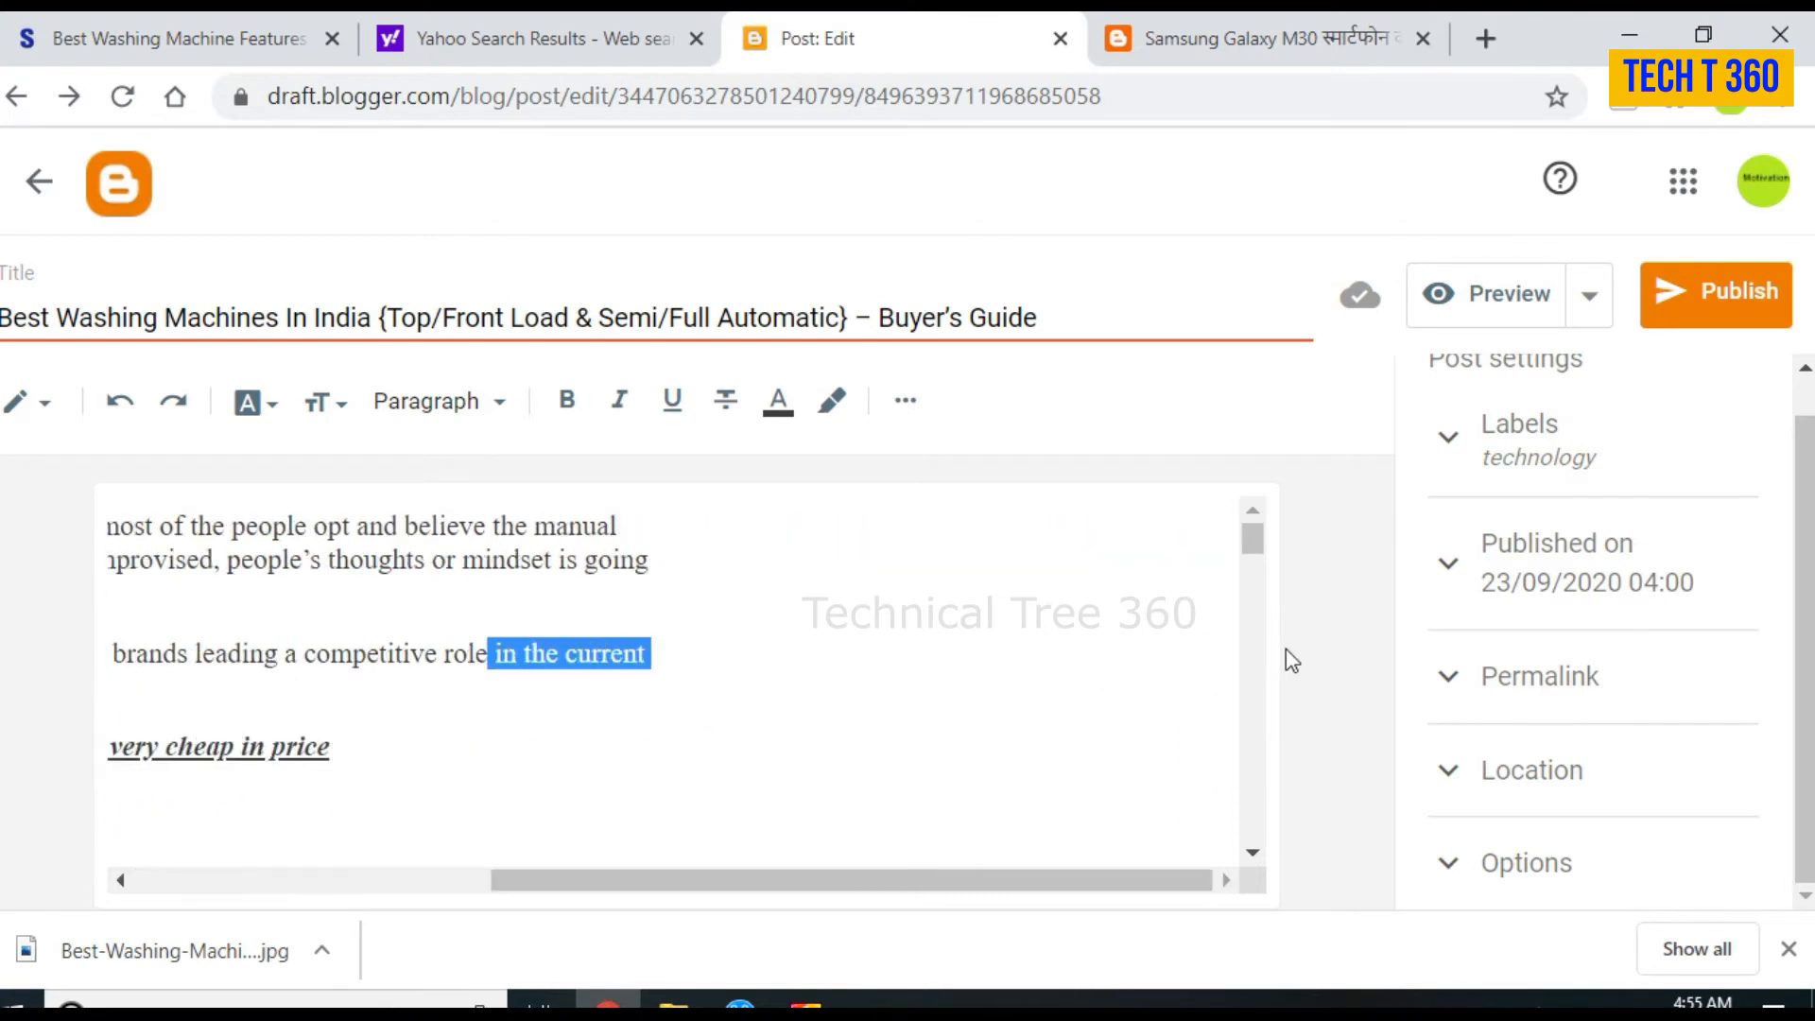
drag(599, 887, 292, 848)
Step: Review the text colour palette for "millions of top brands" and keep the current dark grey custom colour
drag(491, 653, 766, 665)
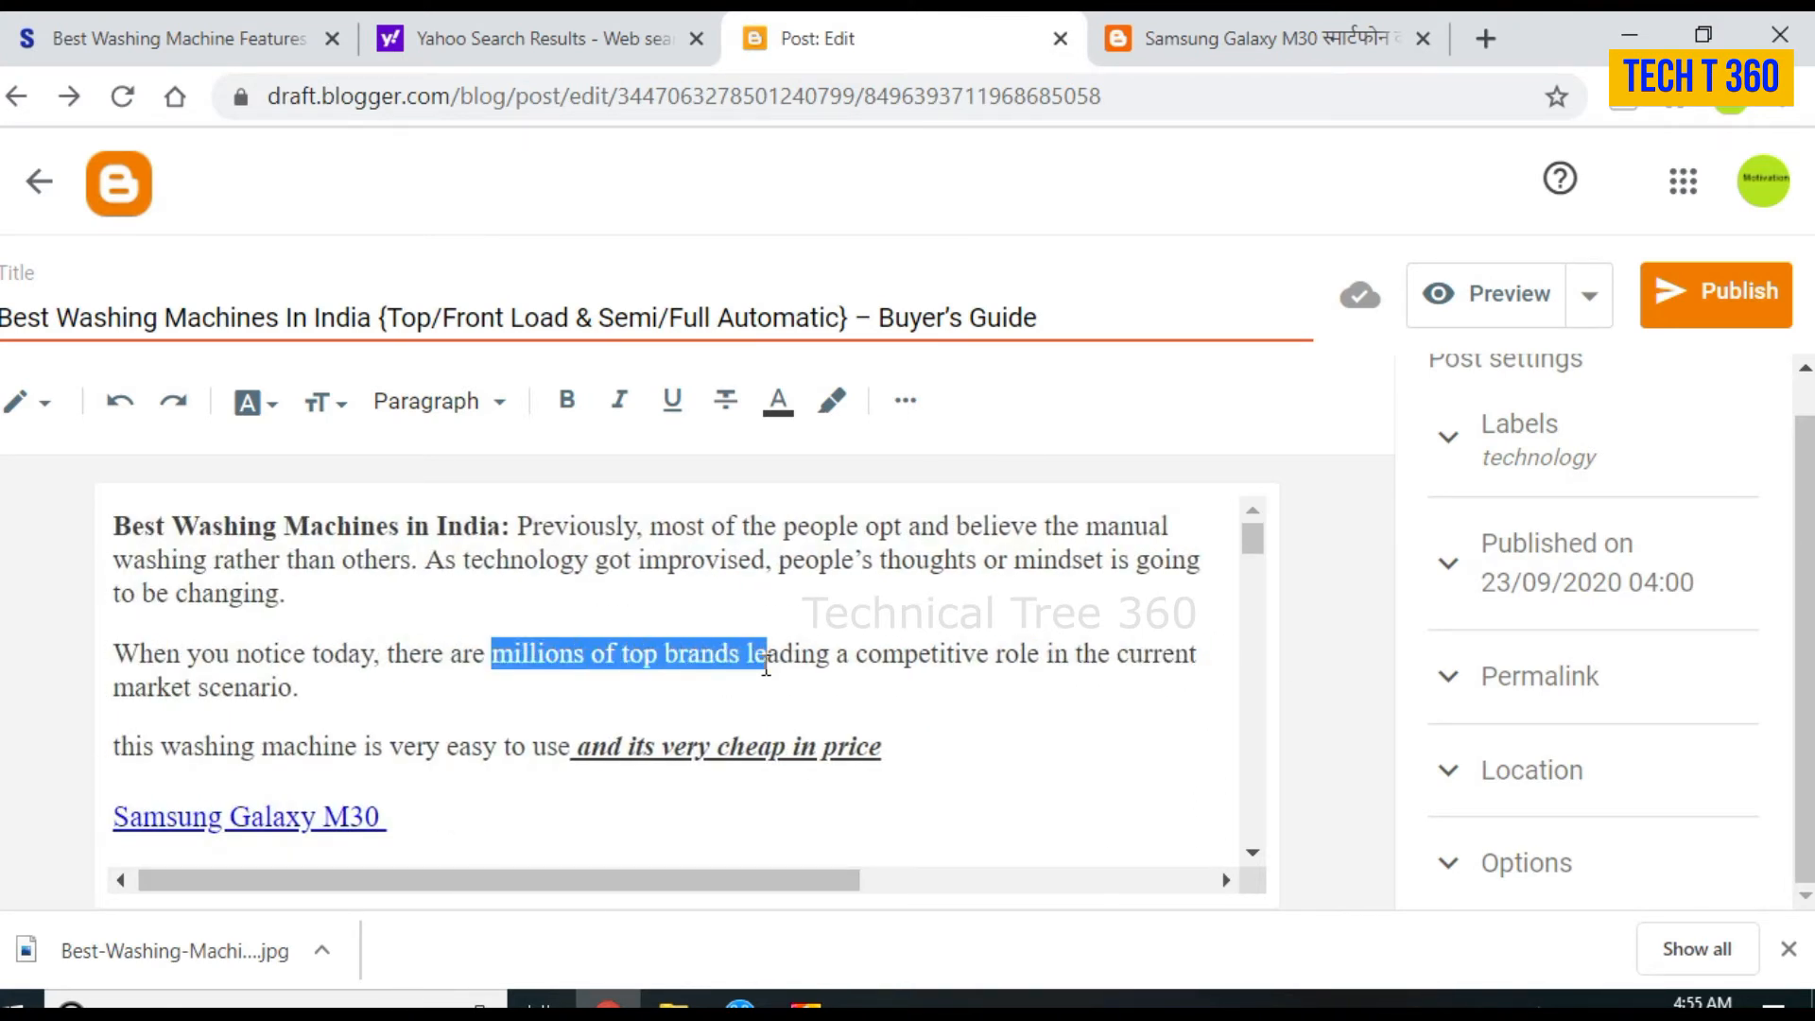
click(778, 400)
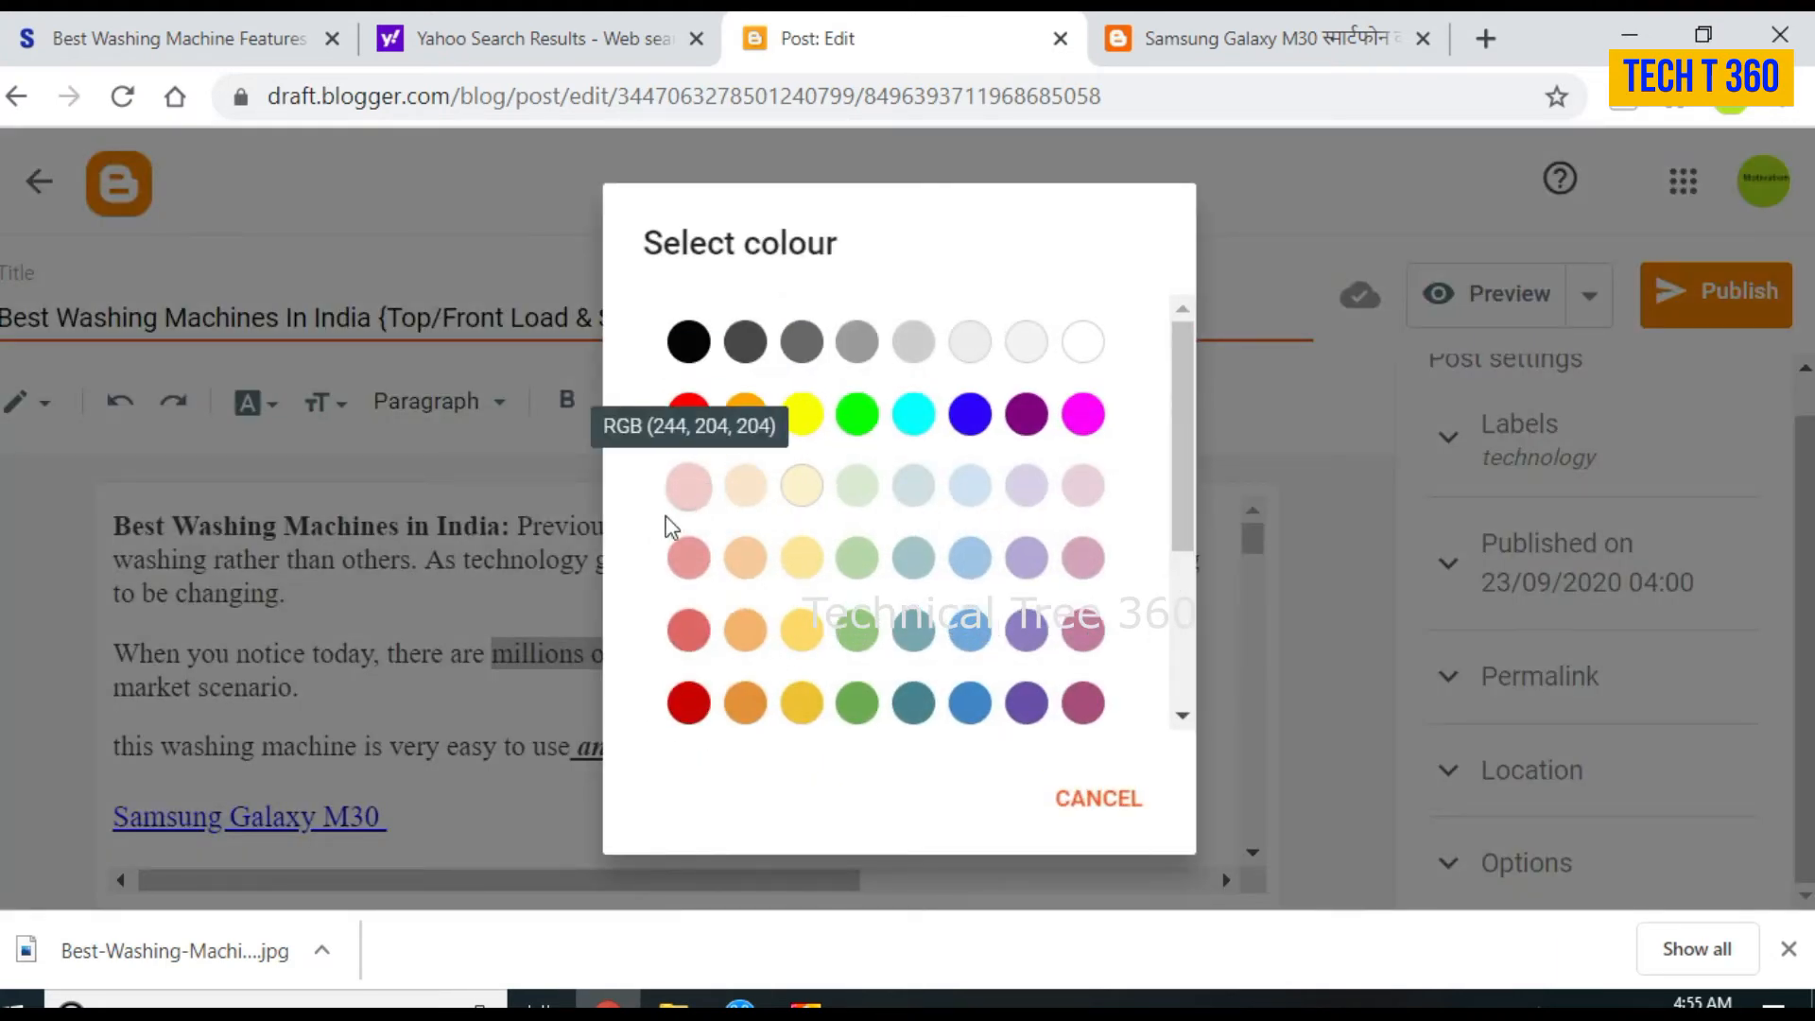
scroll(687, 719, down, 3)
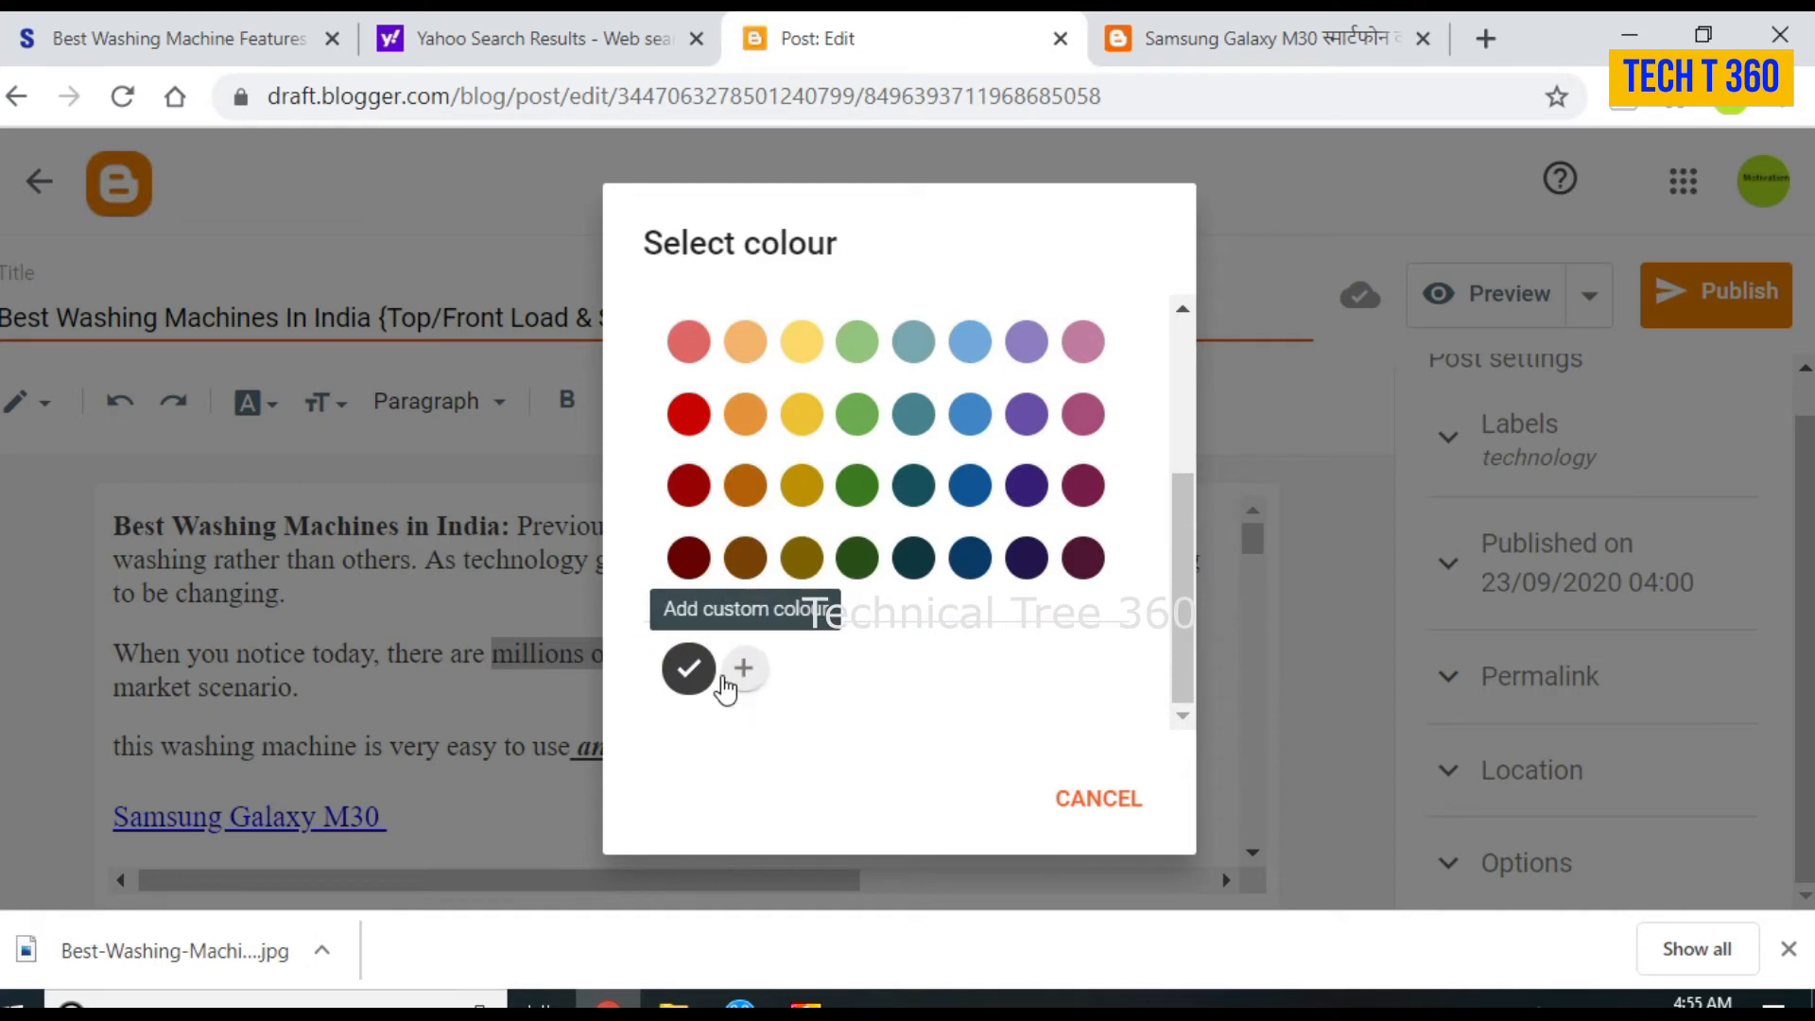
click(689, 665)
click(774, 745)
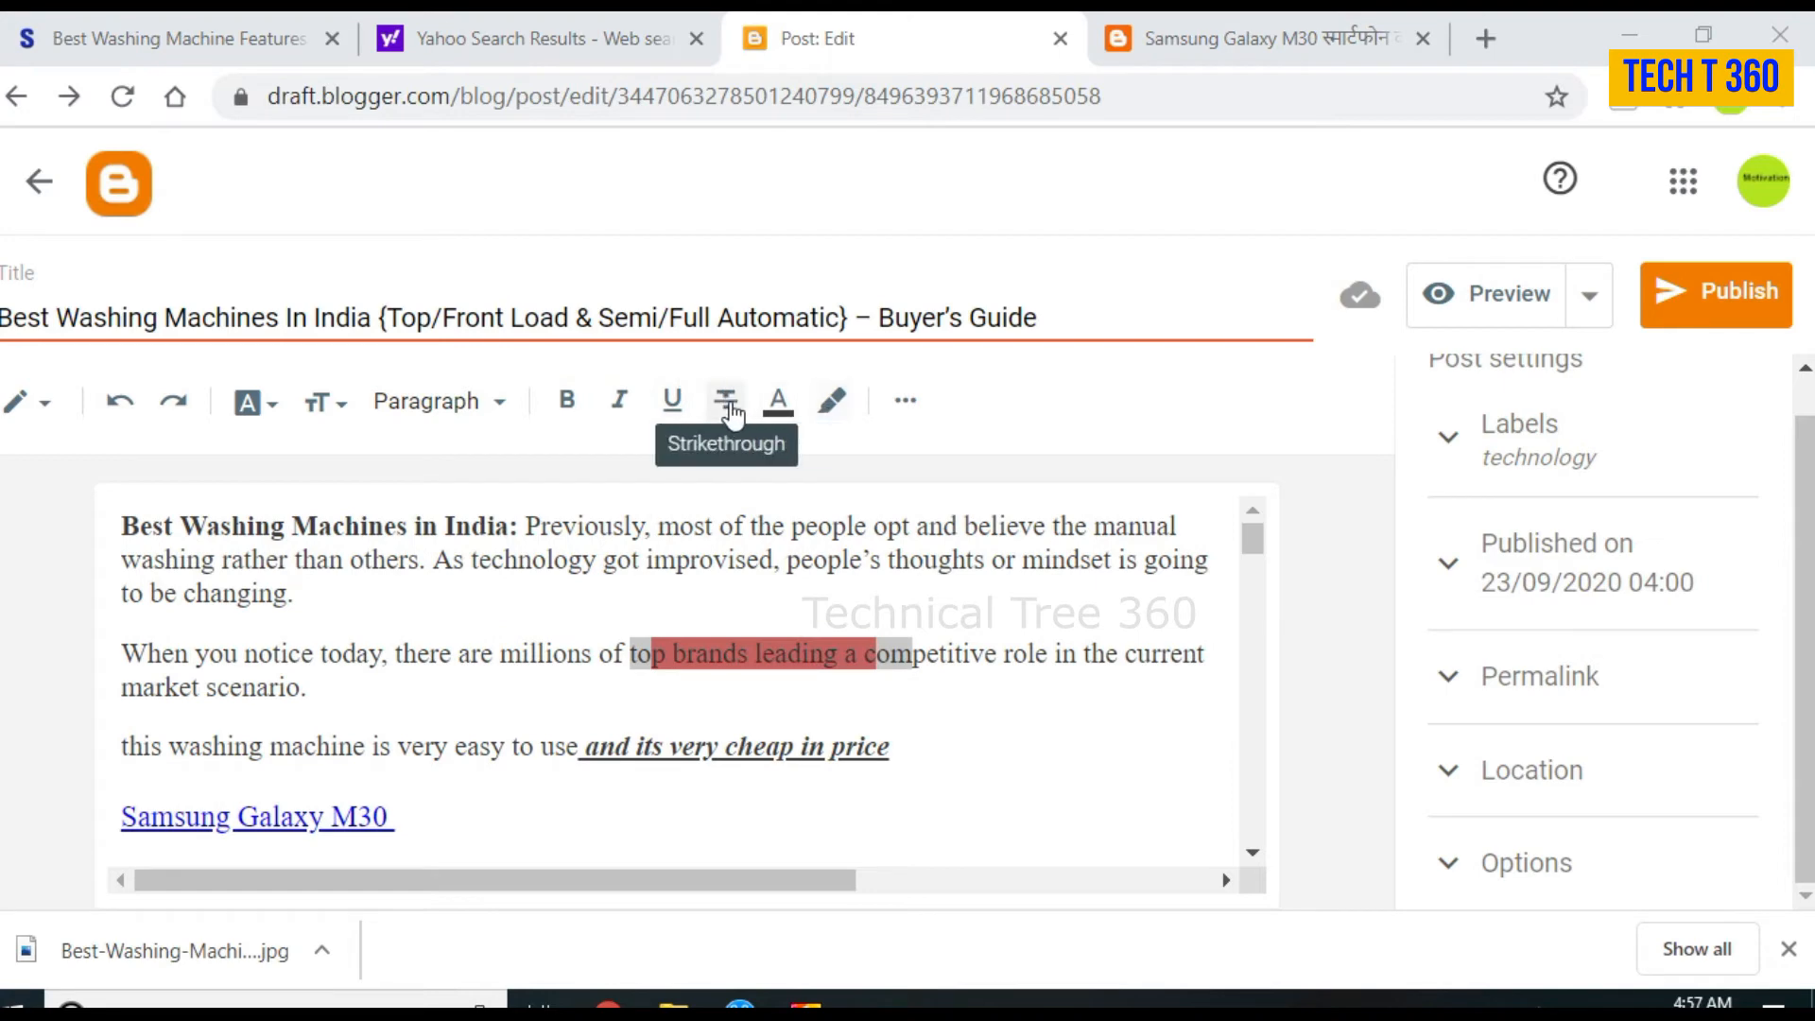
Step: Browse the text colours for the selected words around "brands leading a" and leave the palette without picking one
click(778, 402)
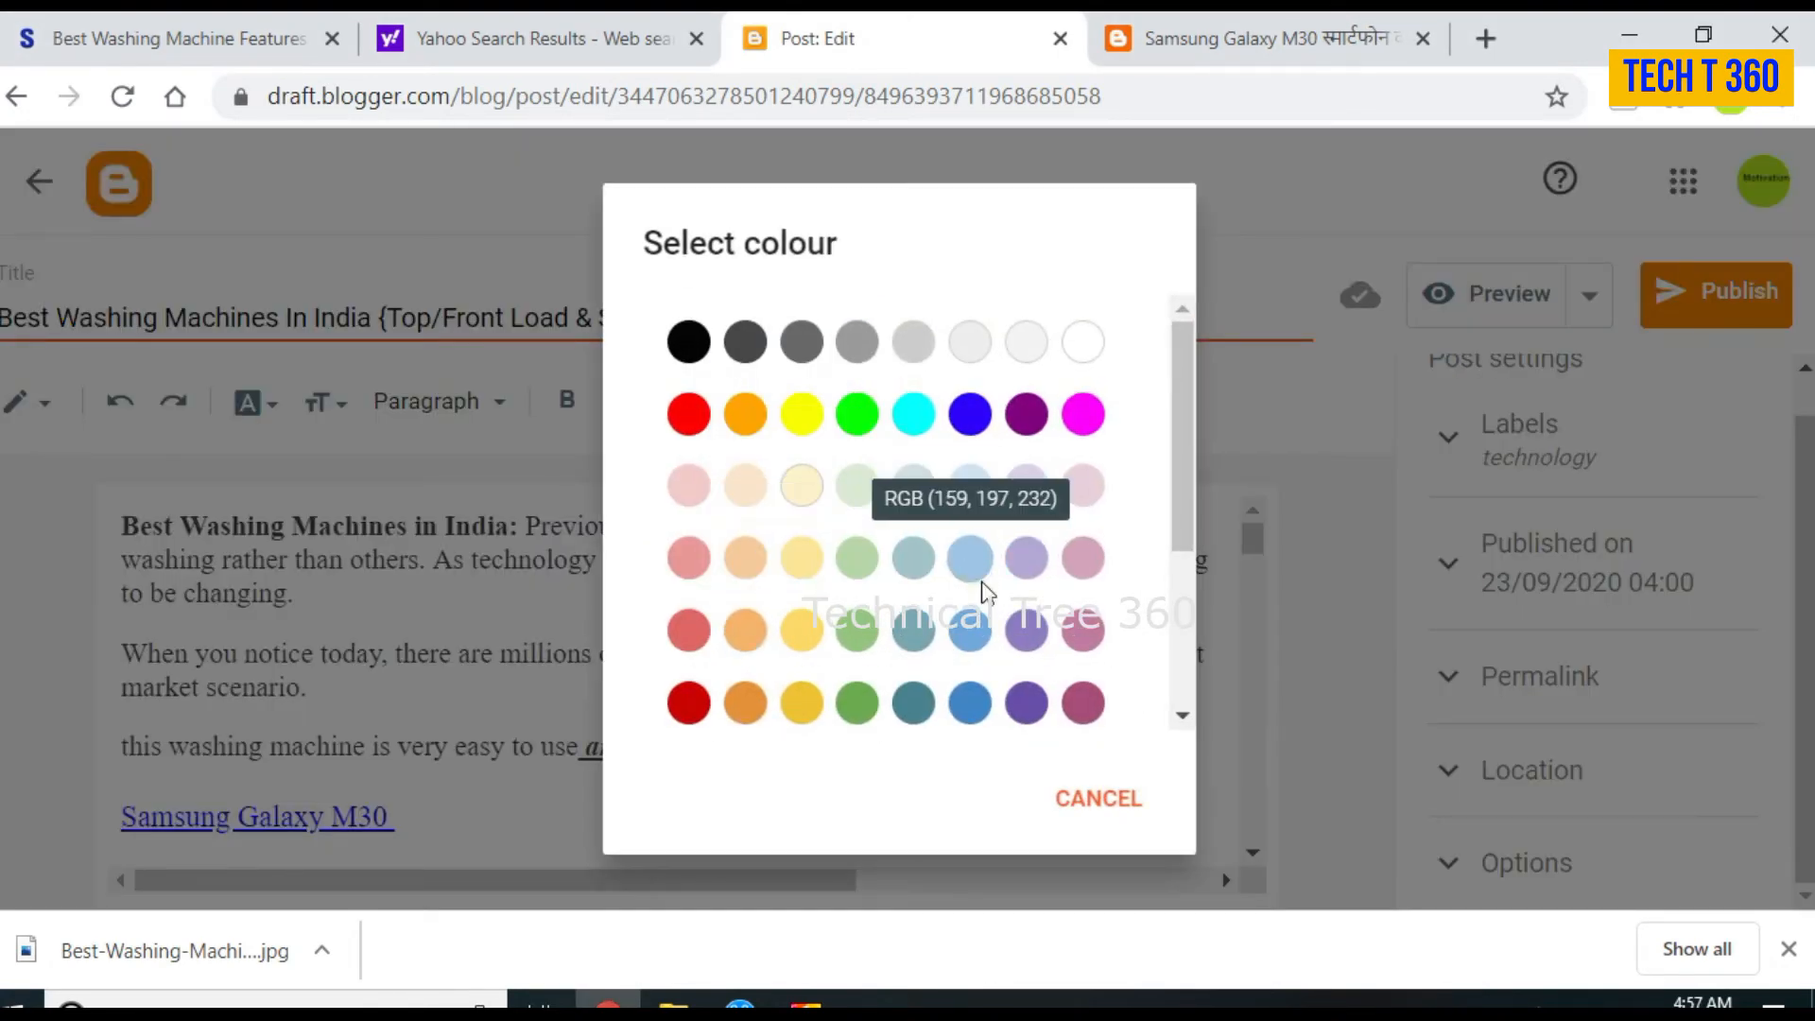
scroll(1029, 709, down, 3)
click(526, 707)
click(949, 693)
Step: Highlight the text "petitive role in the" in the second paragraph with a yellow background
drag(919, 639, 1120, 655)
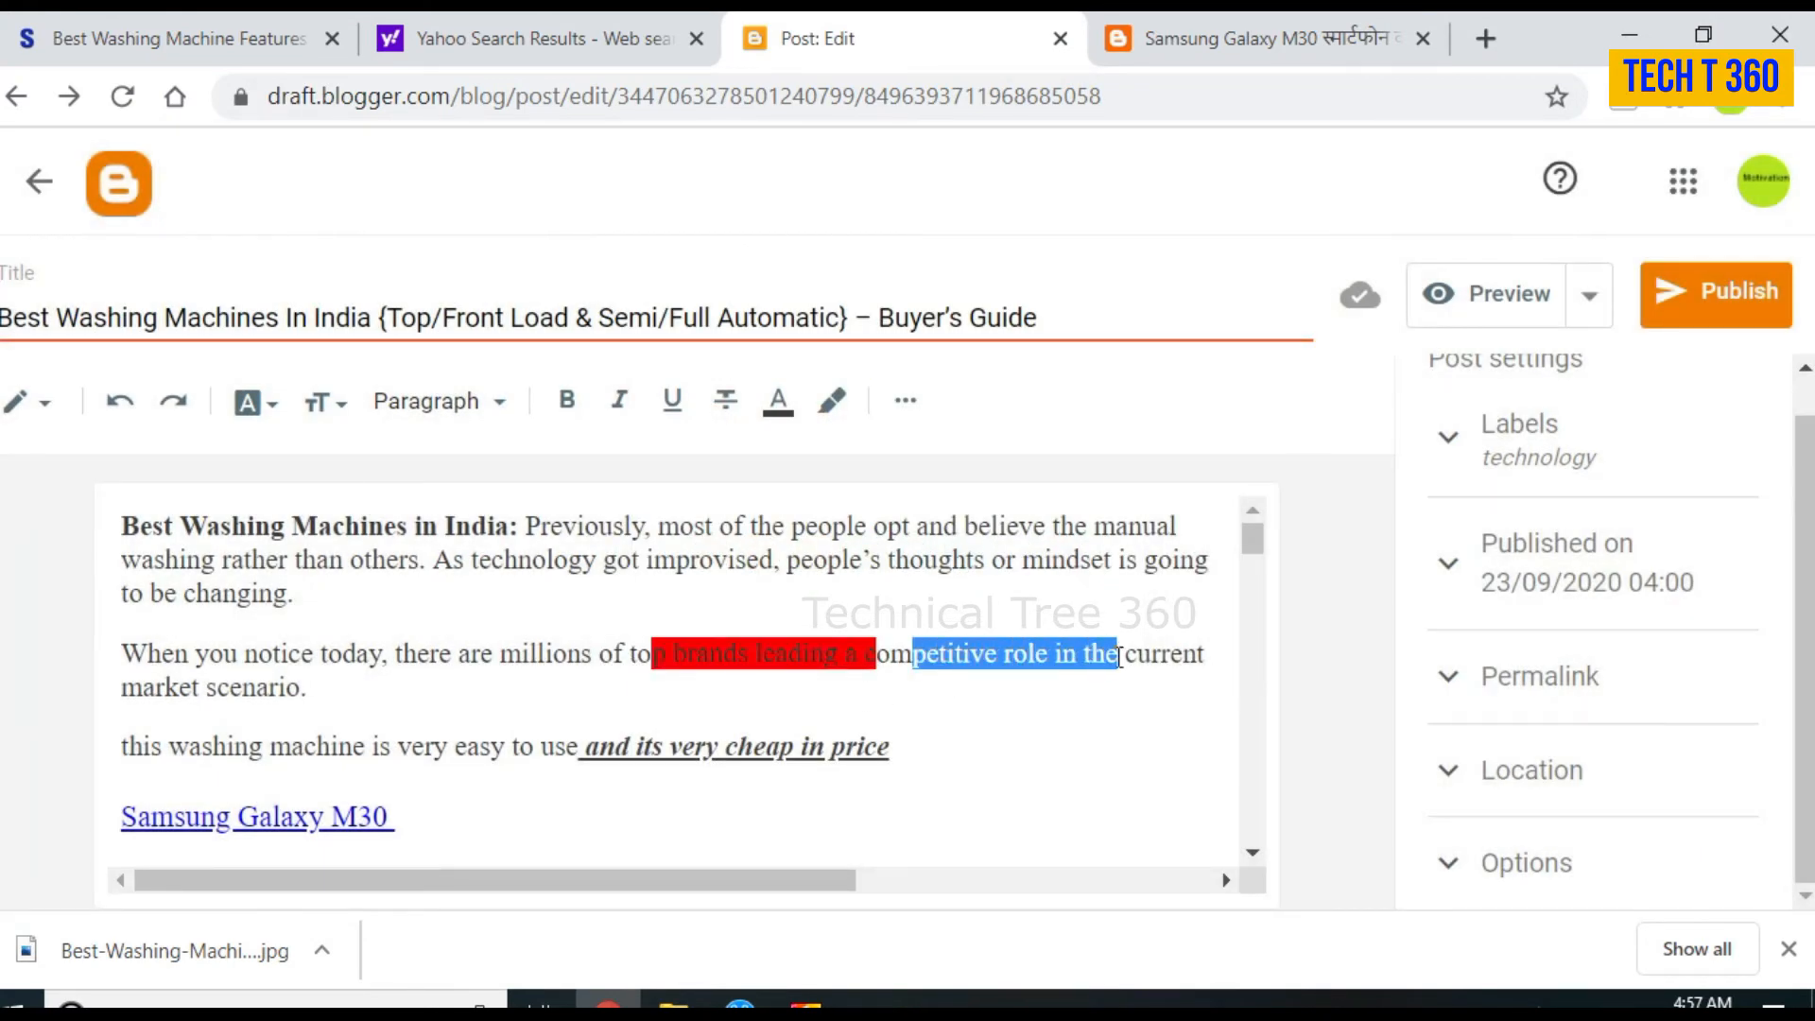
click(834, 405)
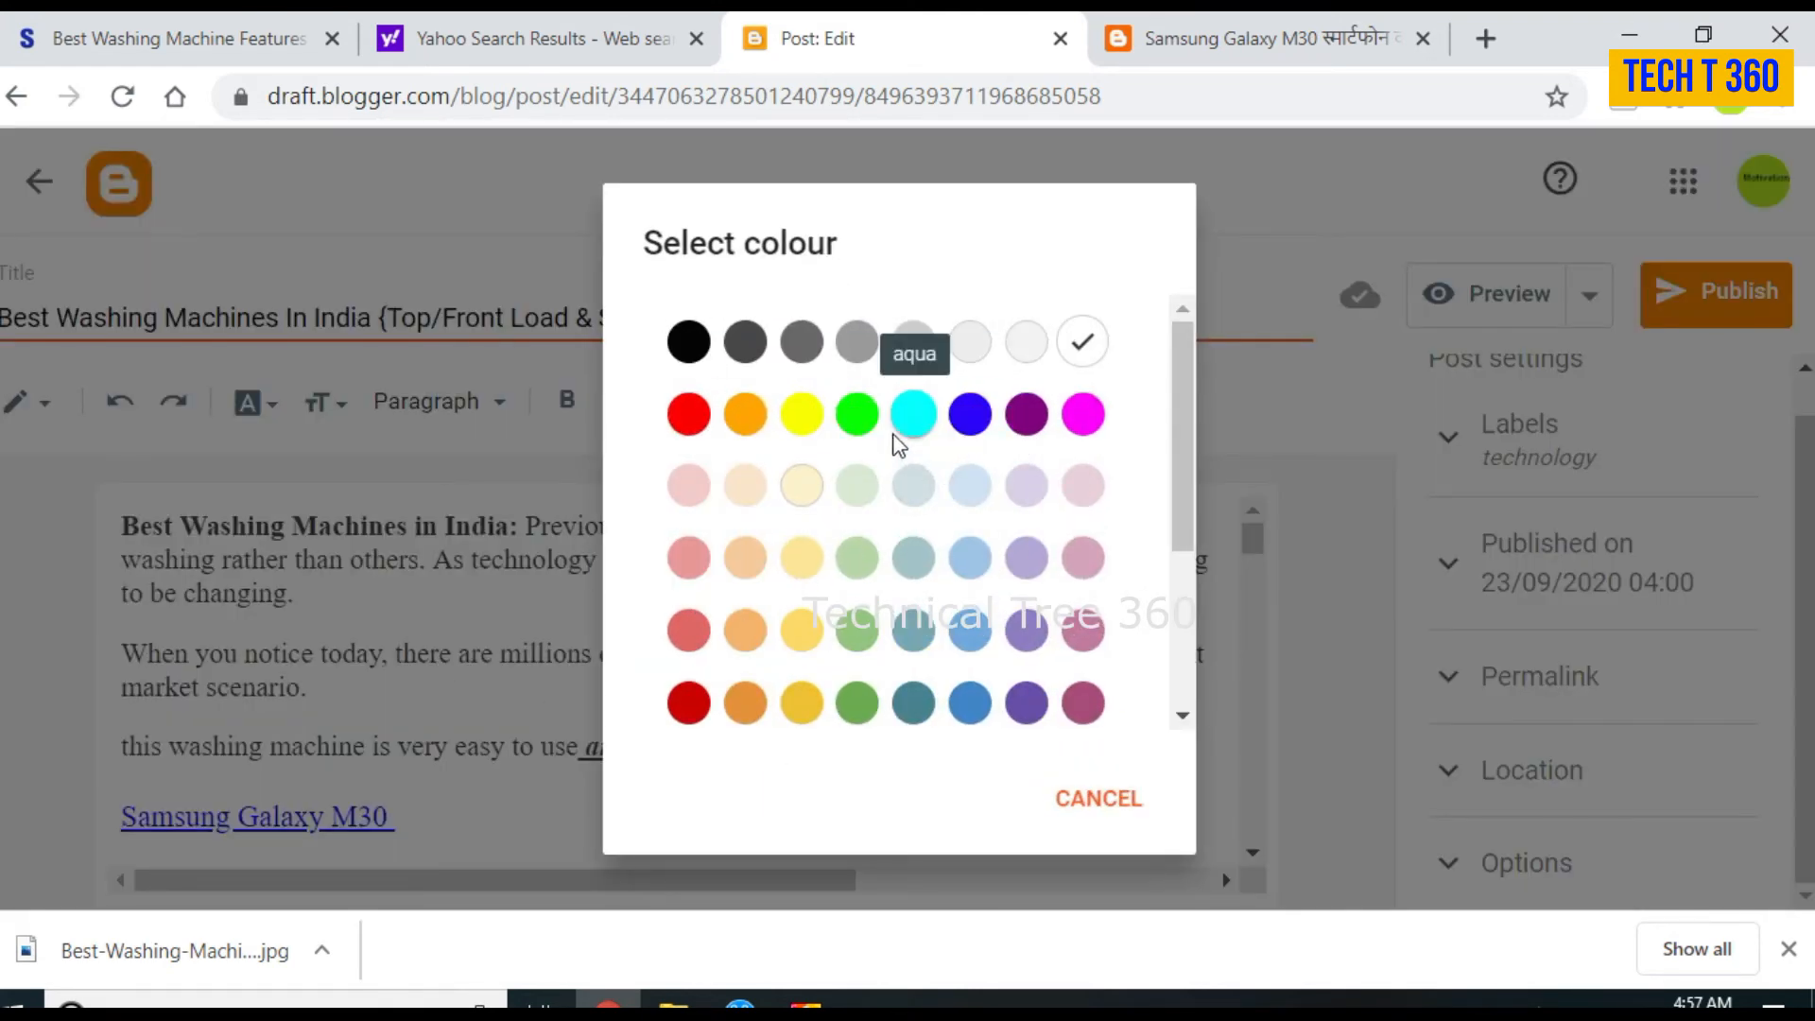
click(689, 414)
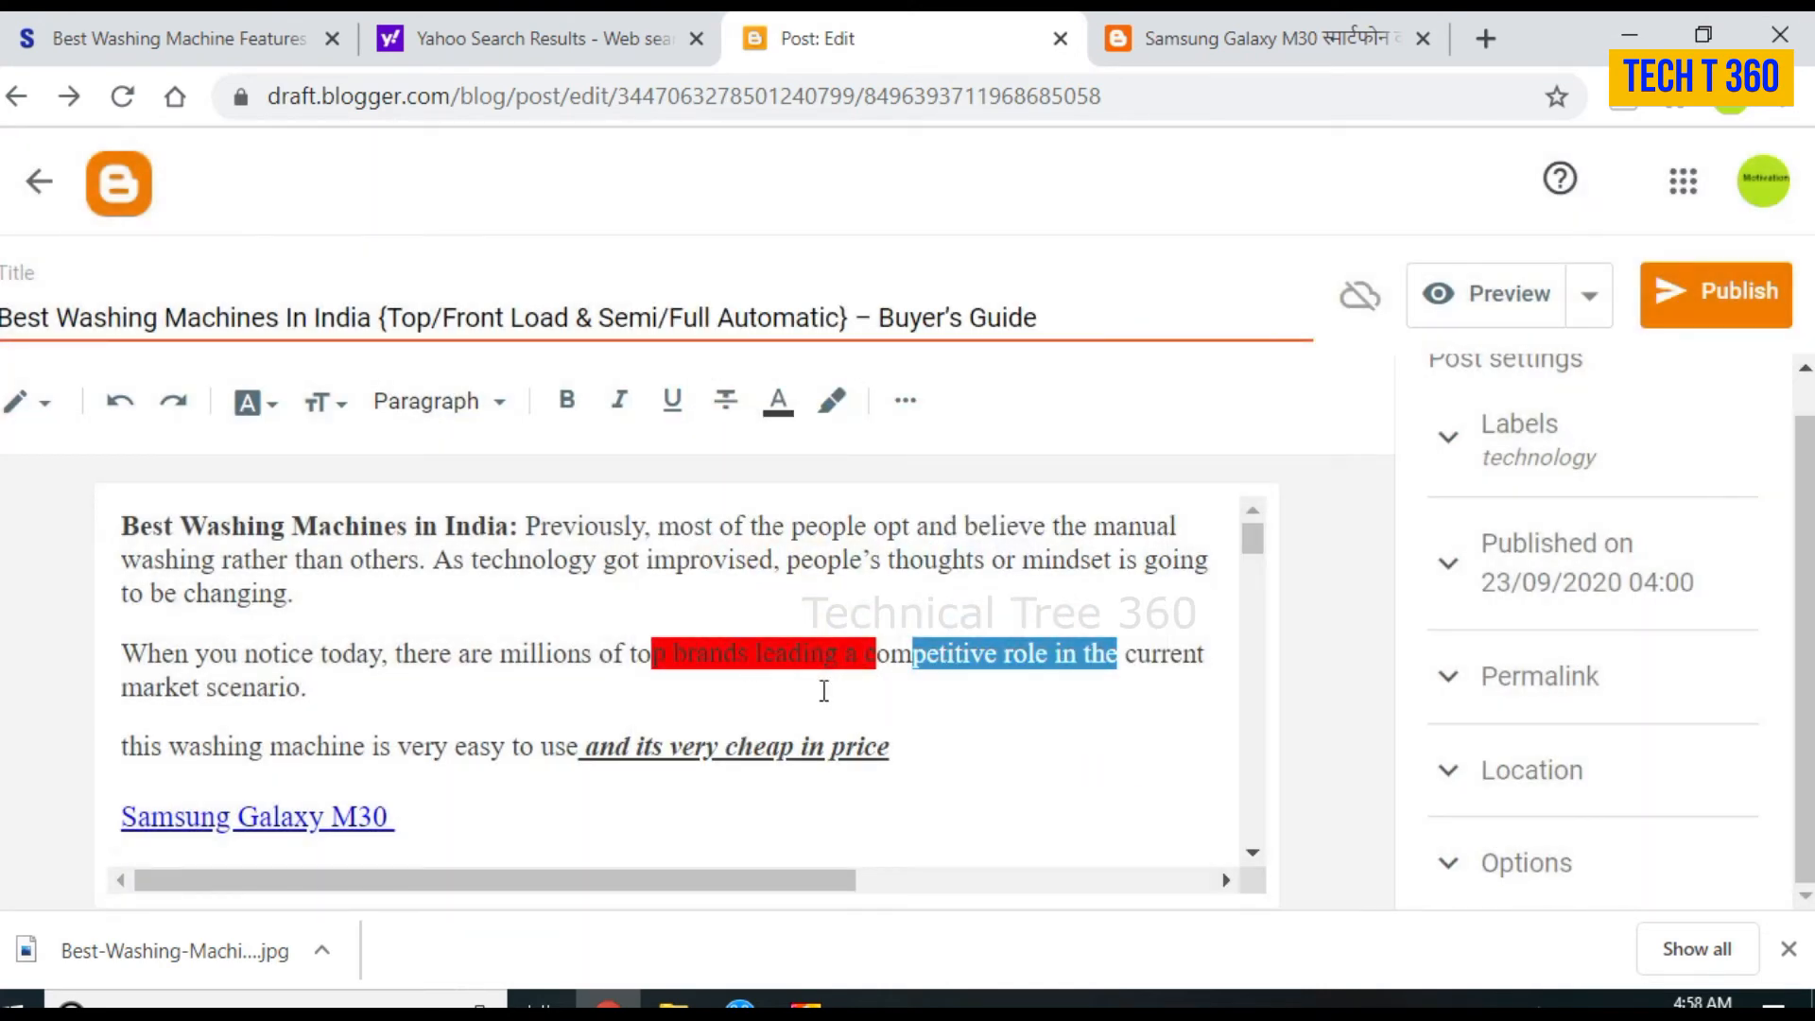
click(995, 753)
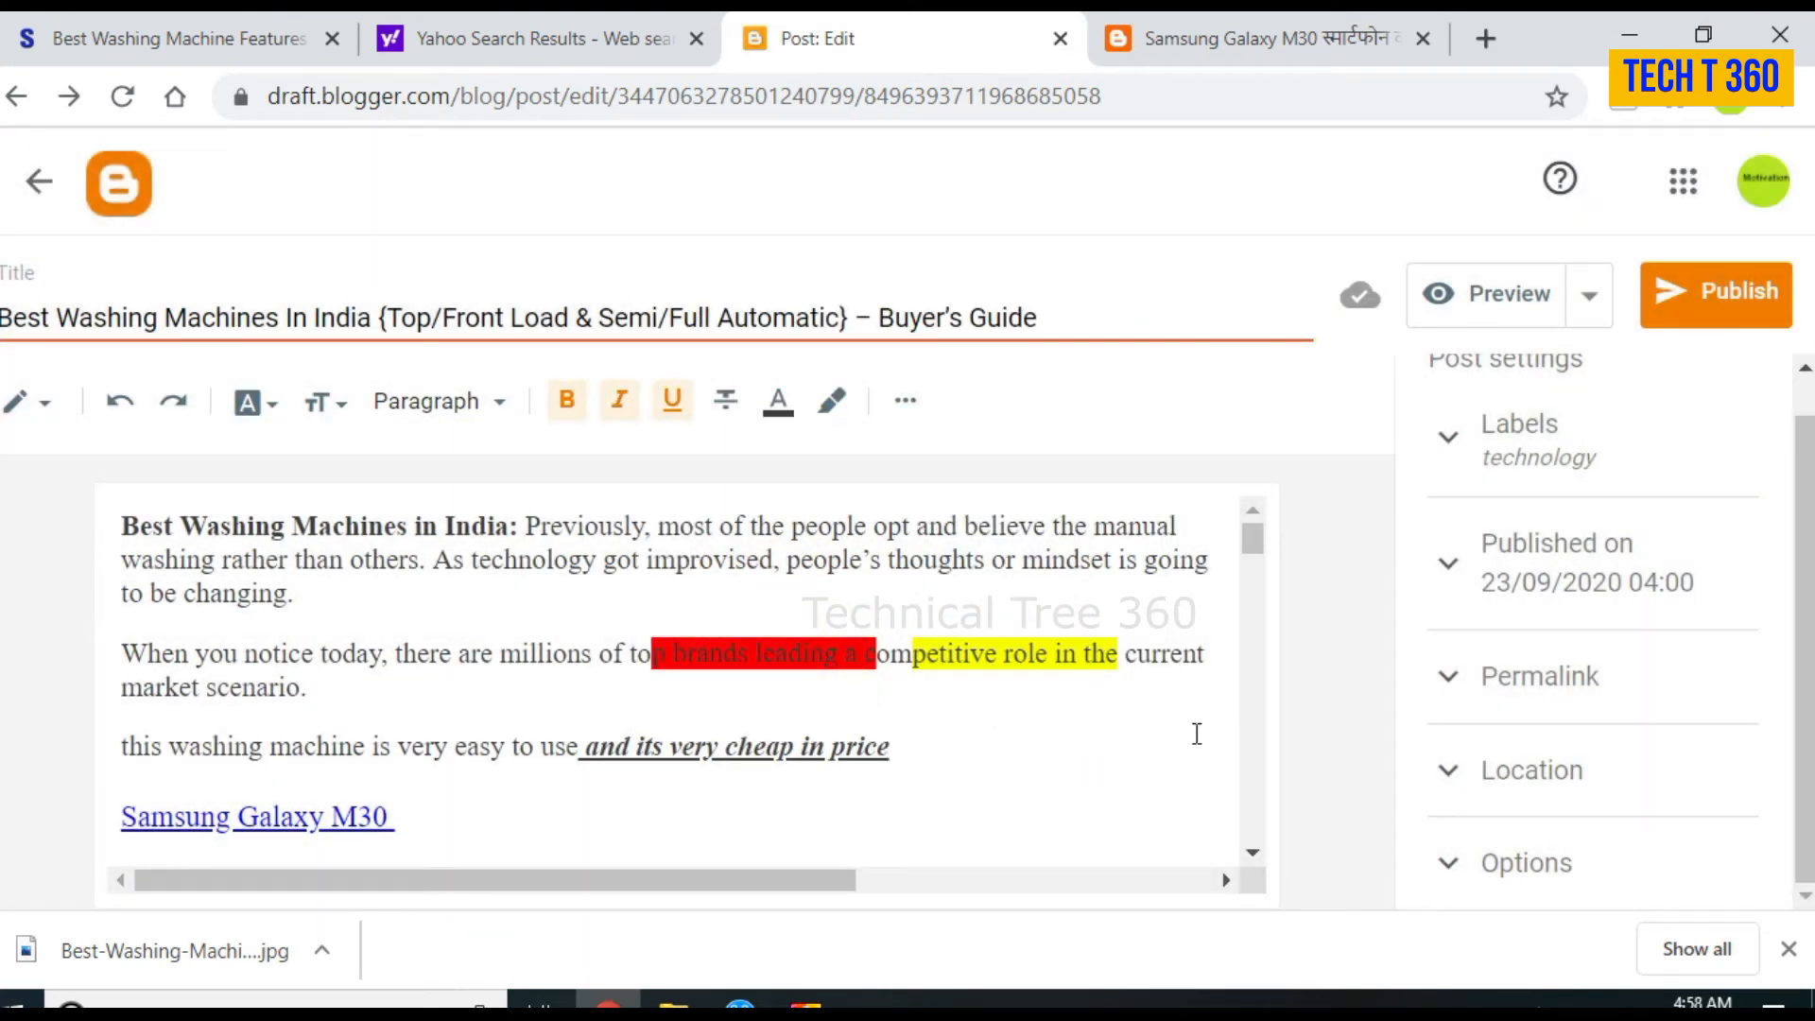
Step: Examine the additional formatting options, including the text alignment choices, and look through the post body
mouse_move(1246, 543)
mouse_down()
mouse_move(1249, 571)
mouse_move(1257, 526)
mouse_up()
click(905, 400)
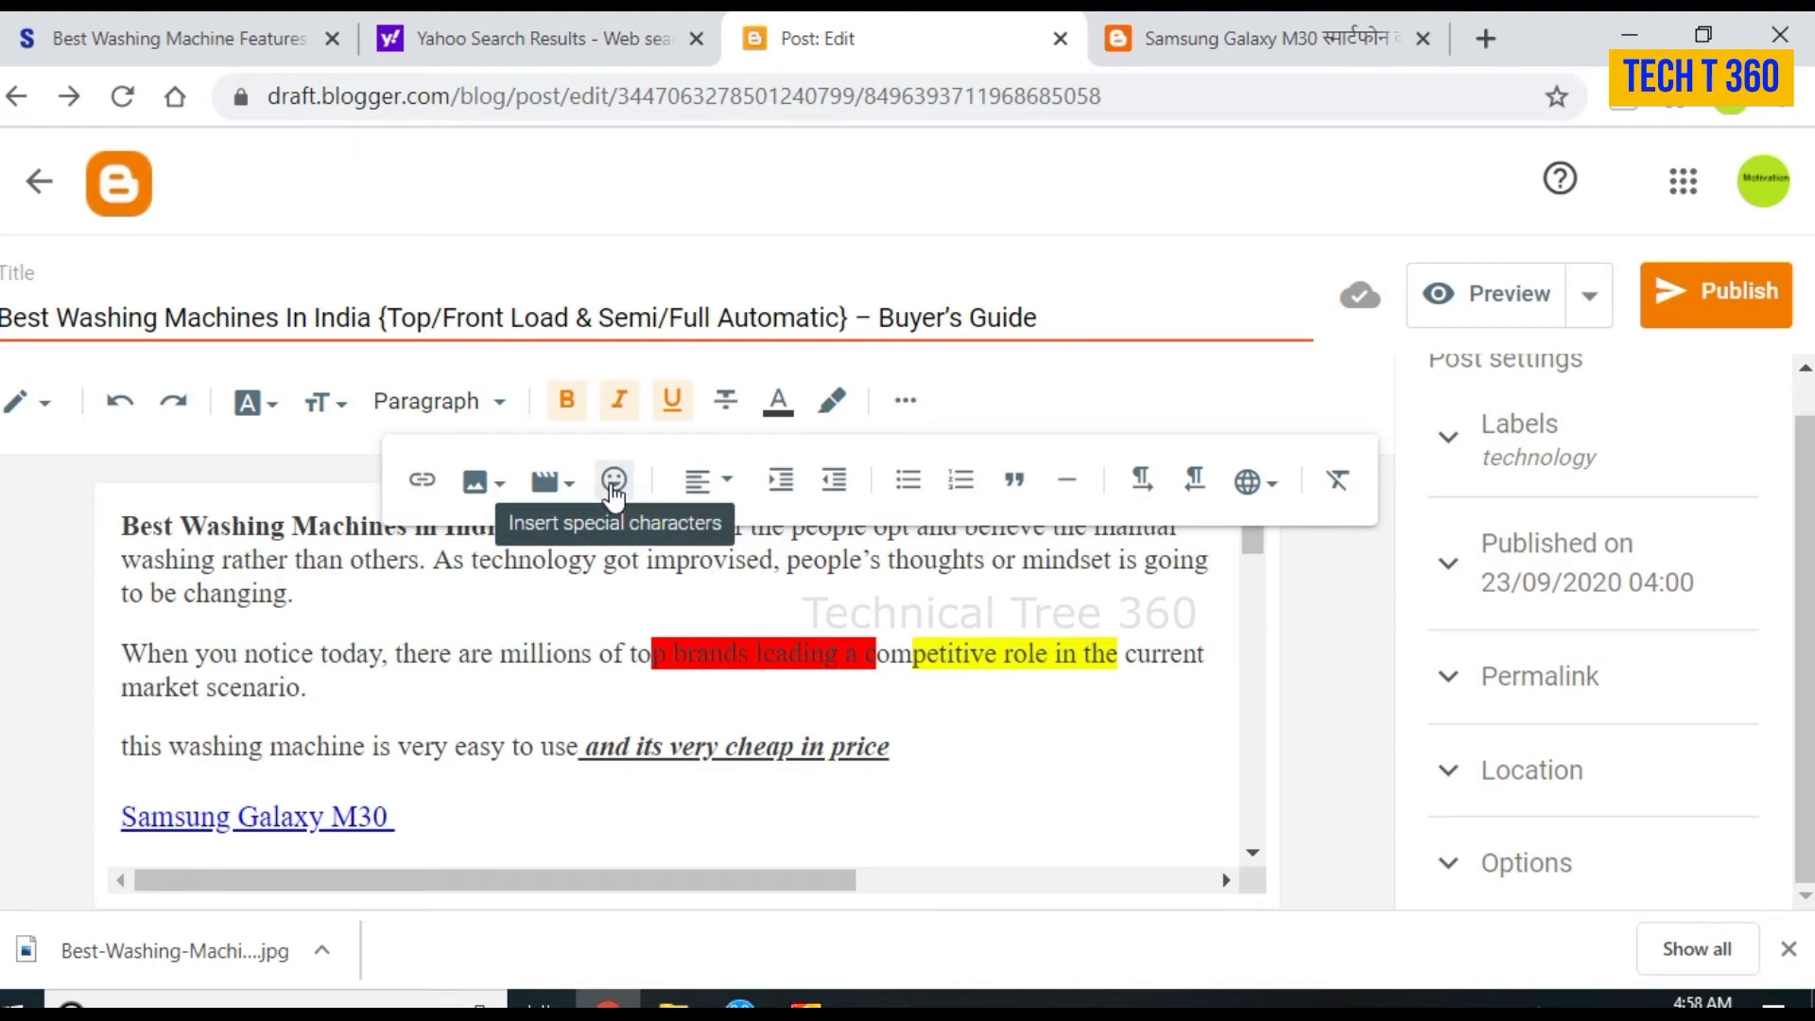
click(720, 488)
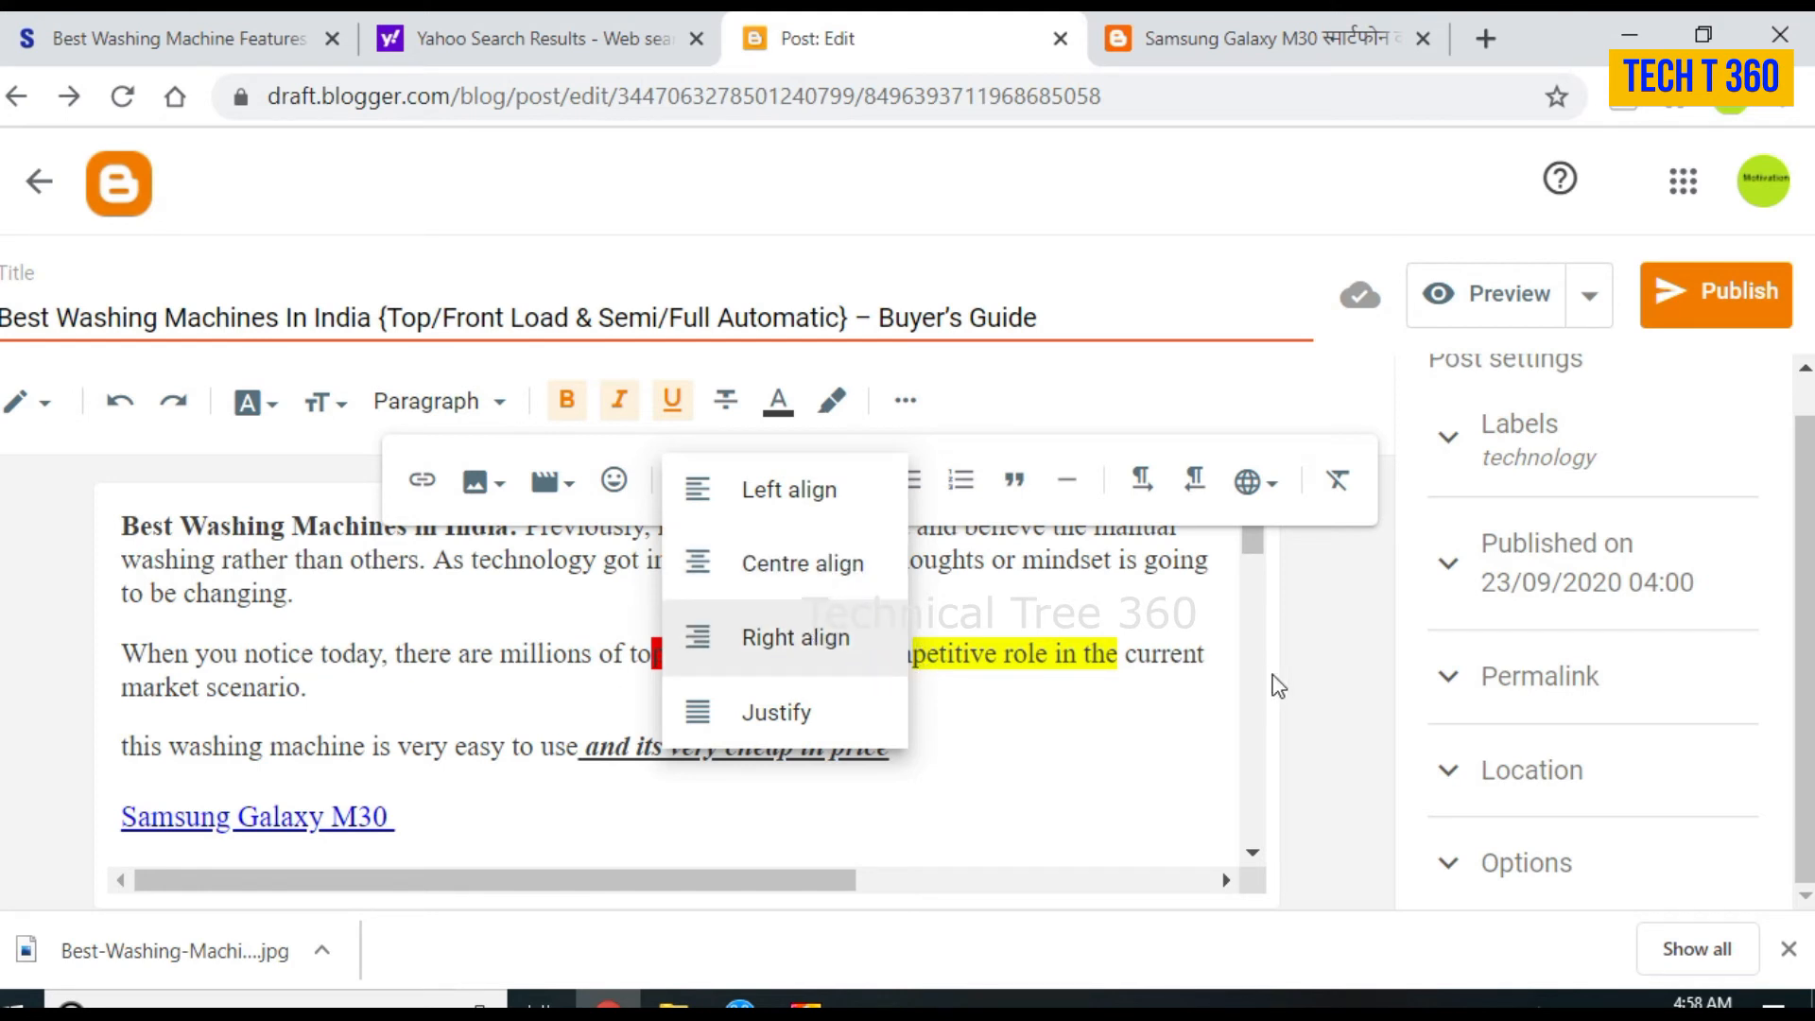
click(1090, 733)
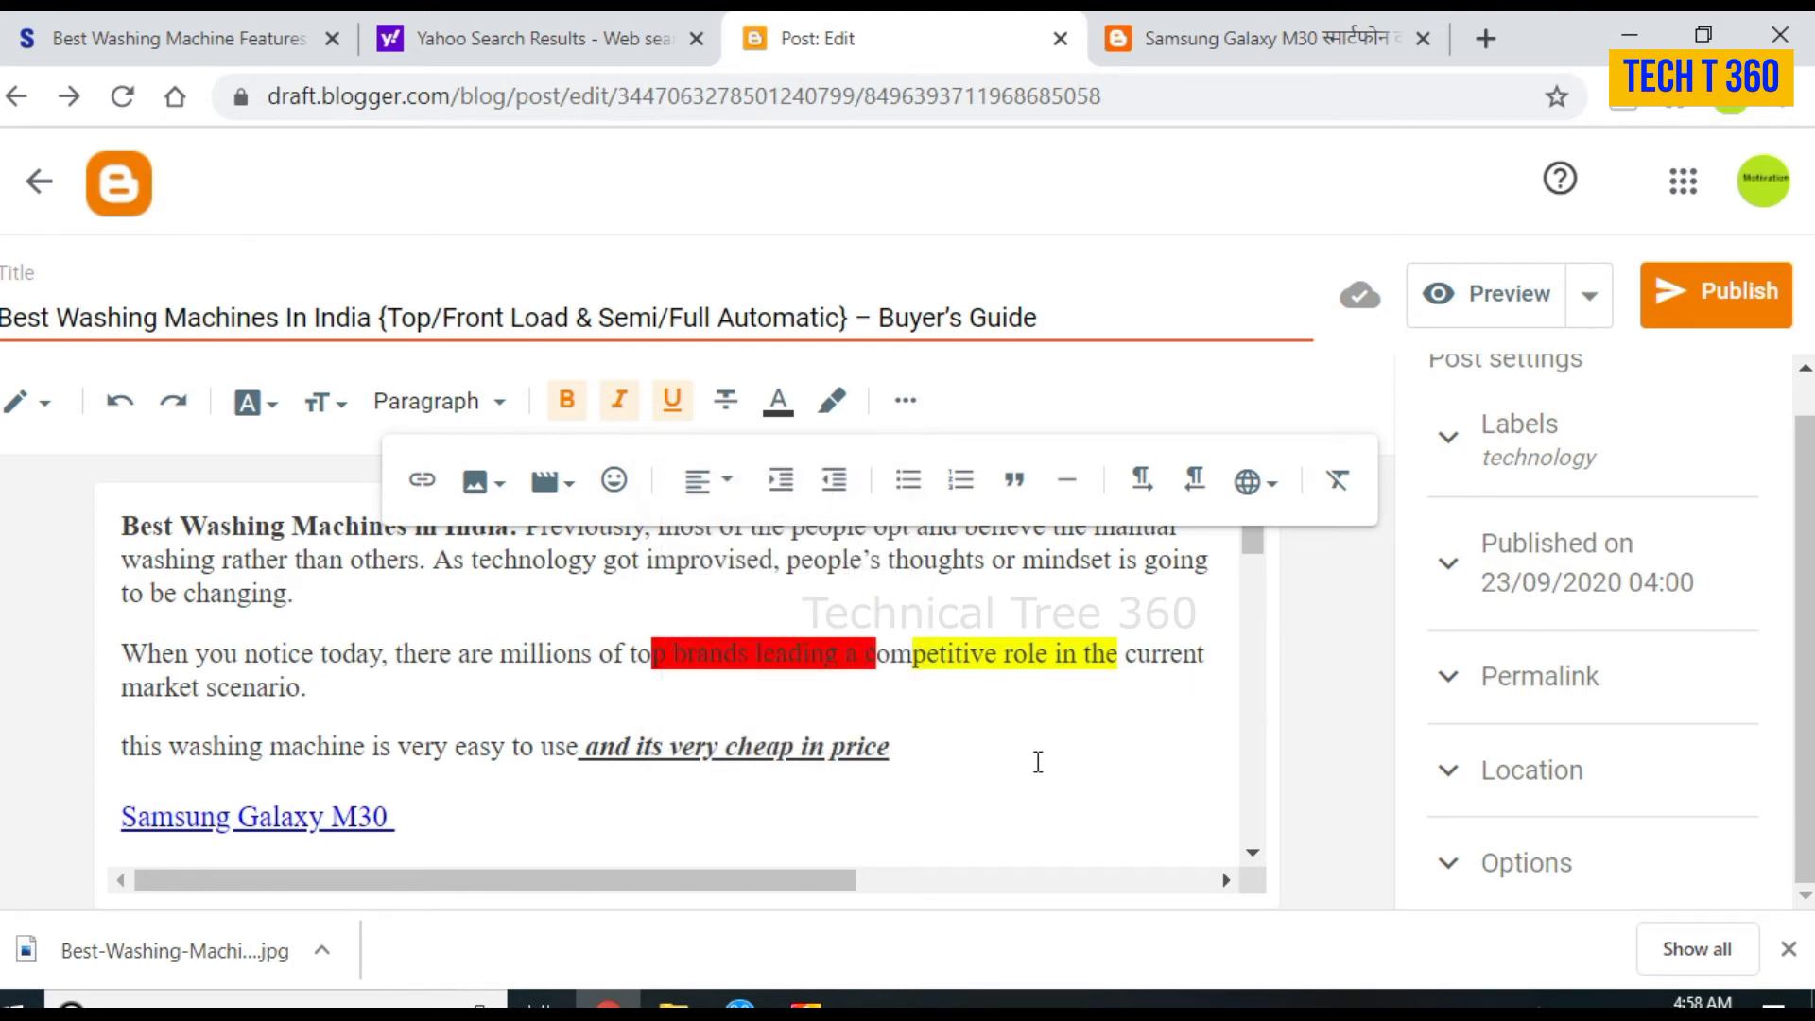
scroll(629, 797, down, 20)
scroll(629, 797, up, 20)
scroll(629, 797, down, 11)
scroll(629, 797, up, 8)
Step: Centre-align the linked "Samsung Galaxy M30" heading
drag(124, 810, 438, 816)
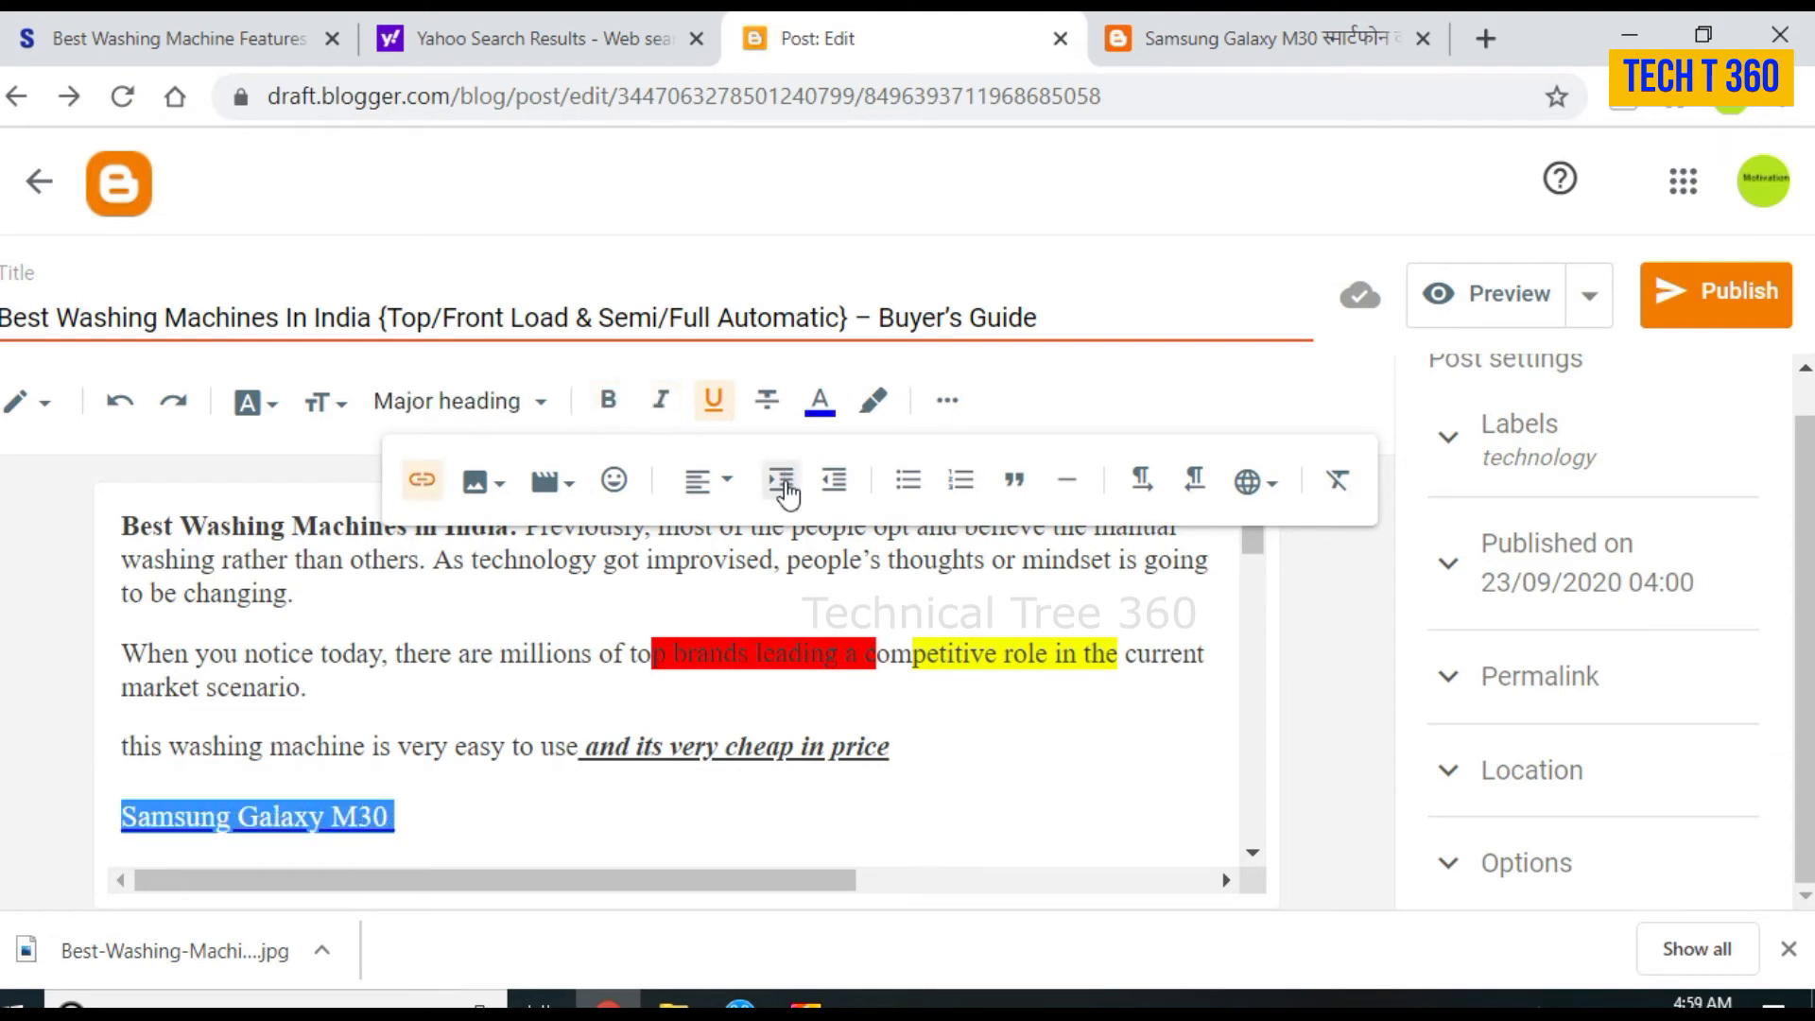
click(734, 493)
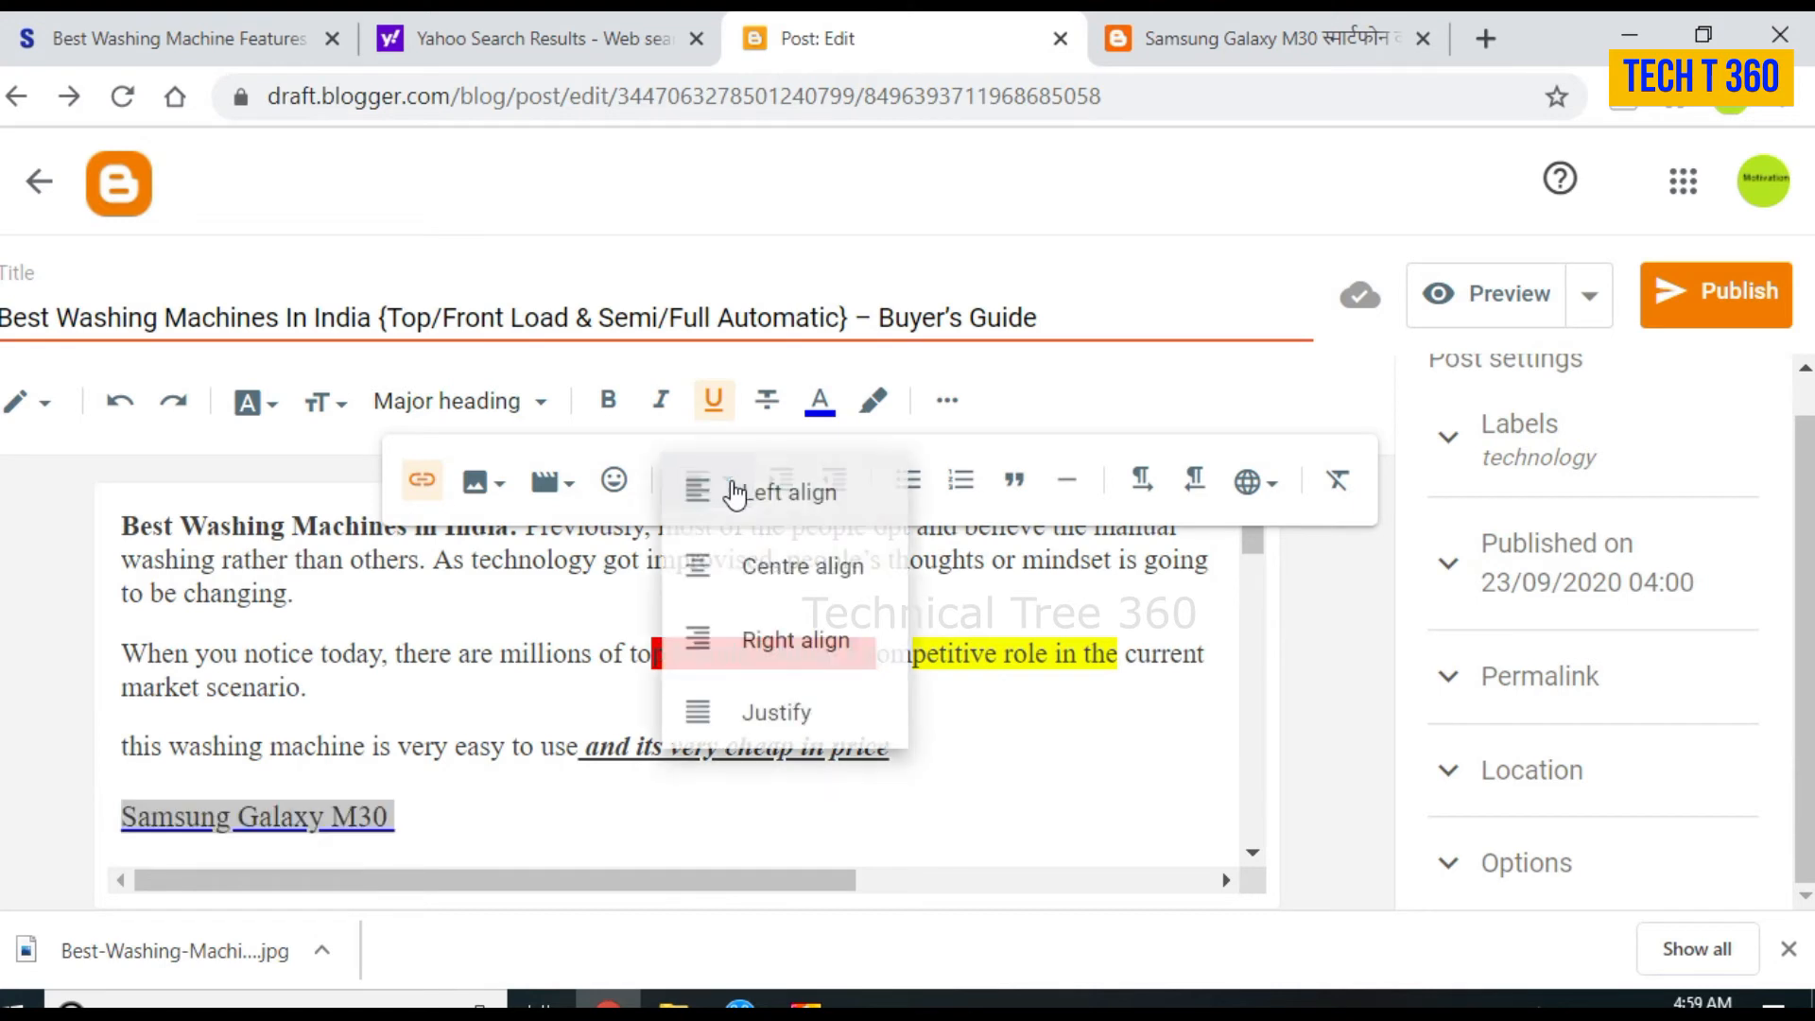
click(738, 570)
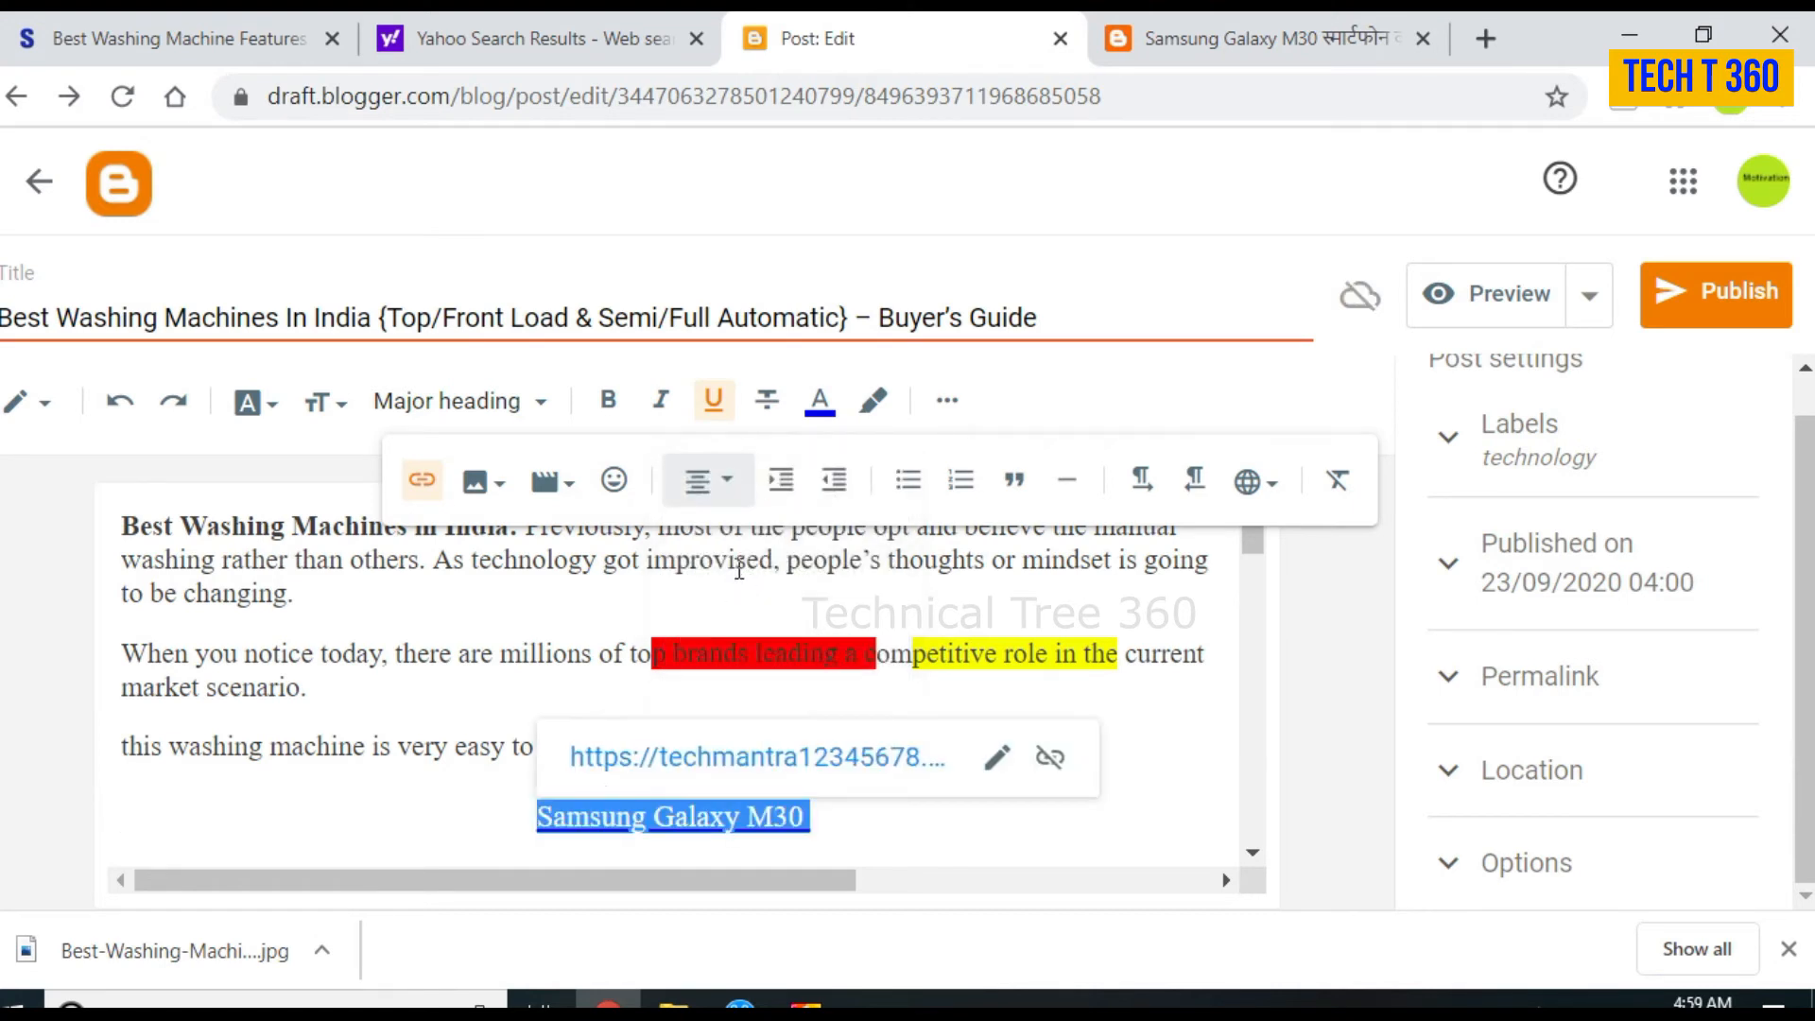
click(494, 807)
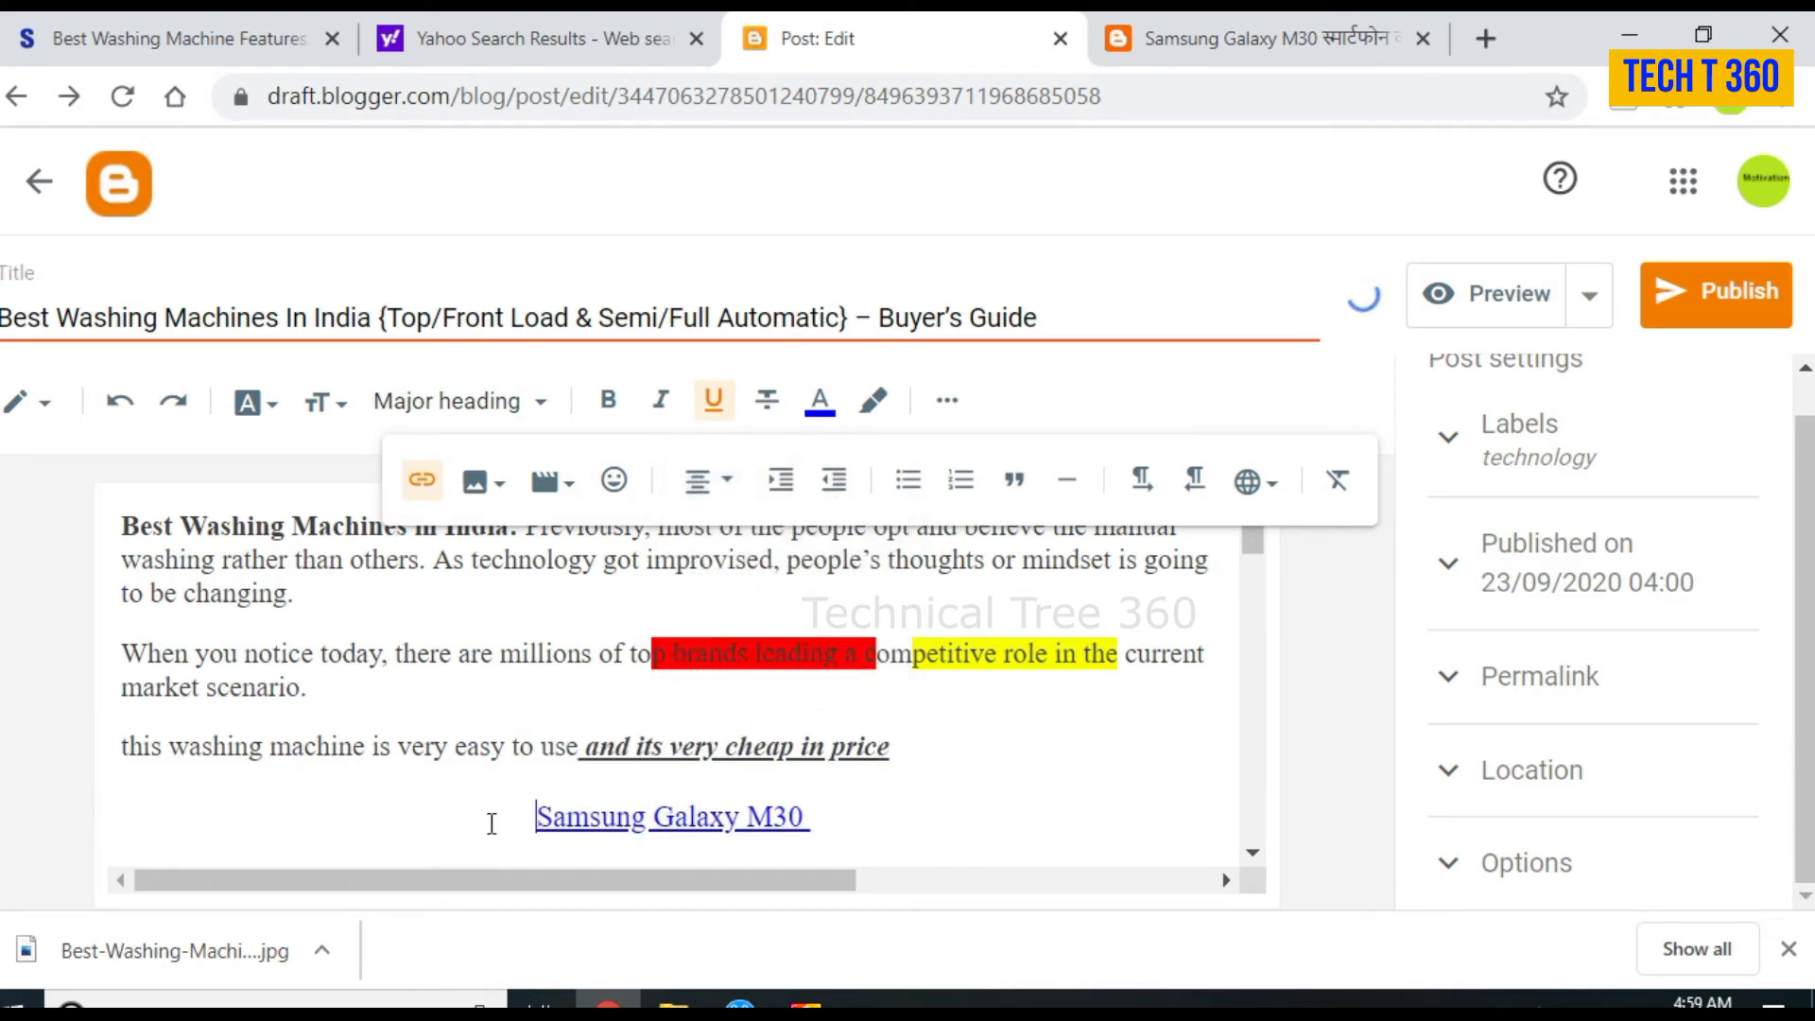
Step: Right-align the linked "Samsung Galaxy M30" heading
drag(532, 816, 879, 822)
click(879, 823)
triple_click(751, 819)
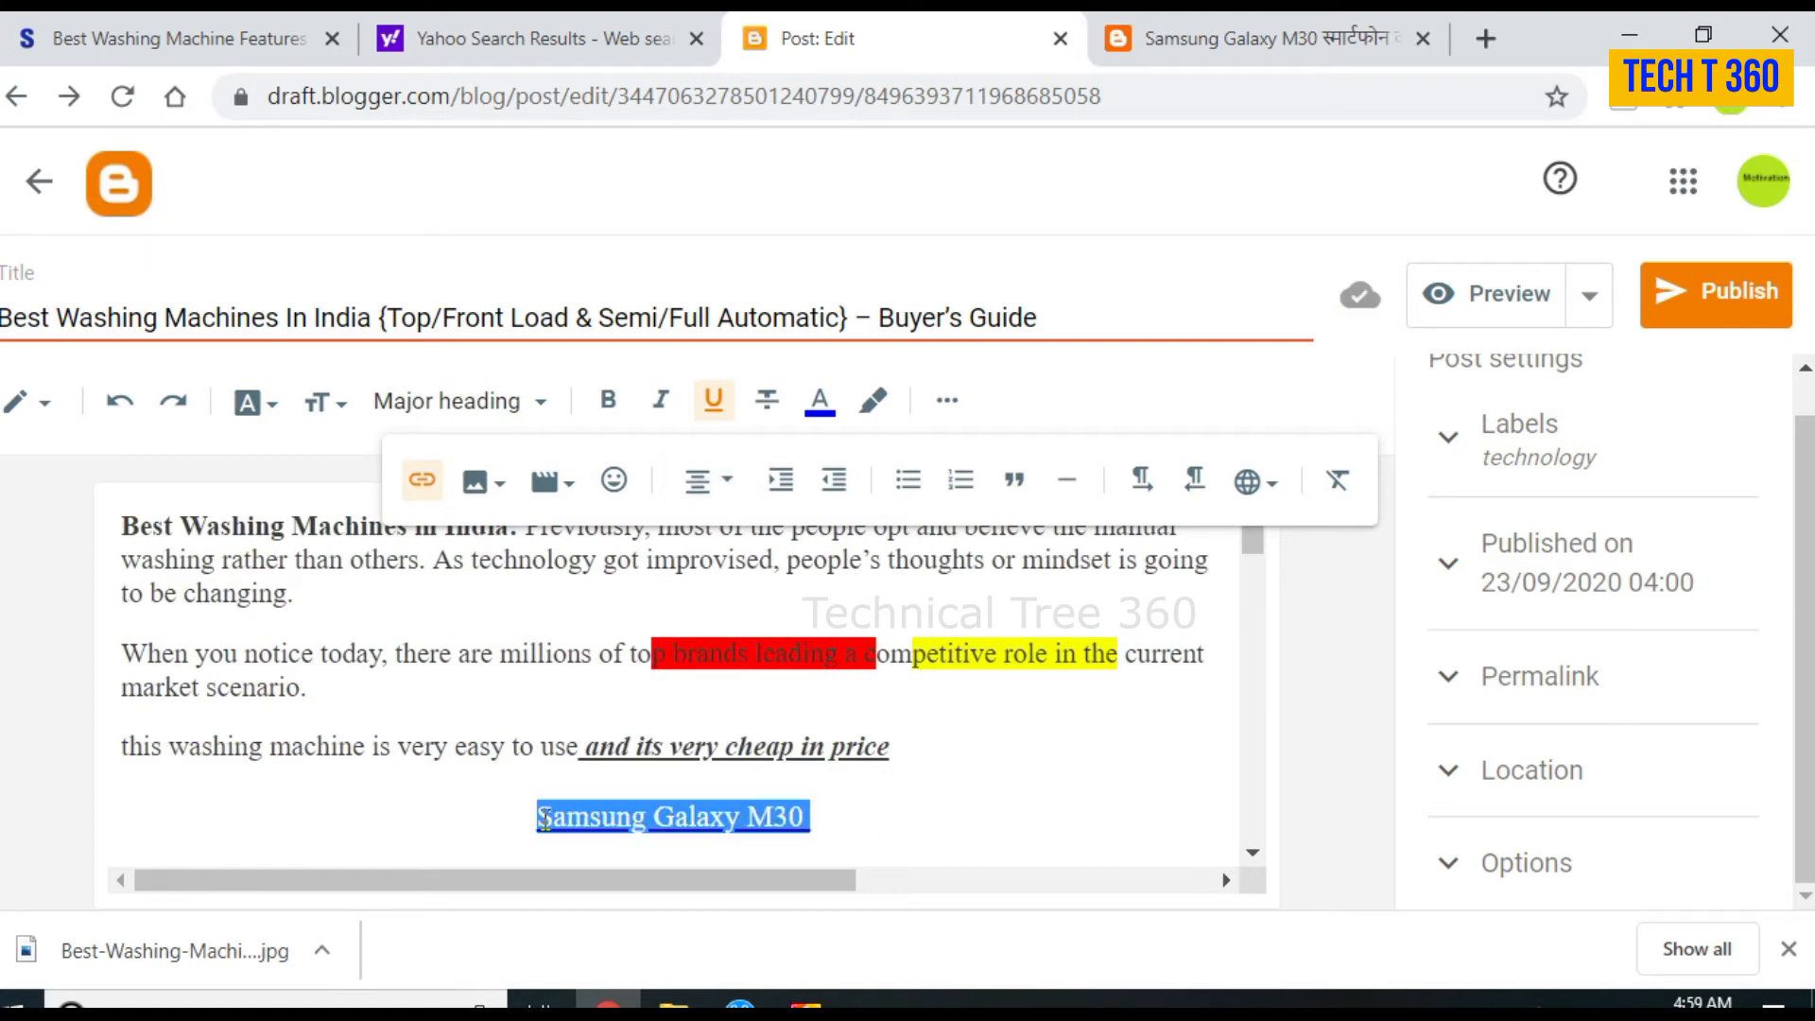
click(730, 484)
click(751, 567)
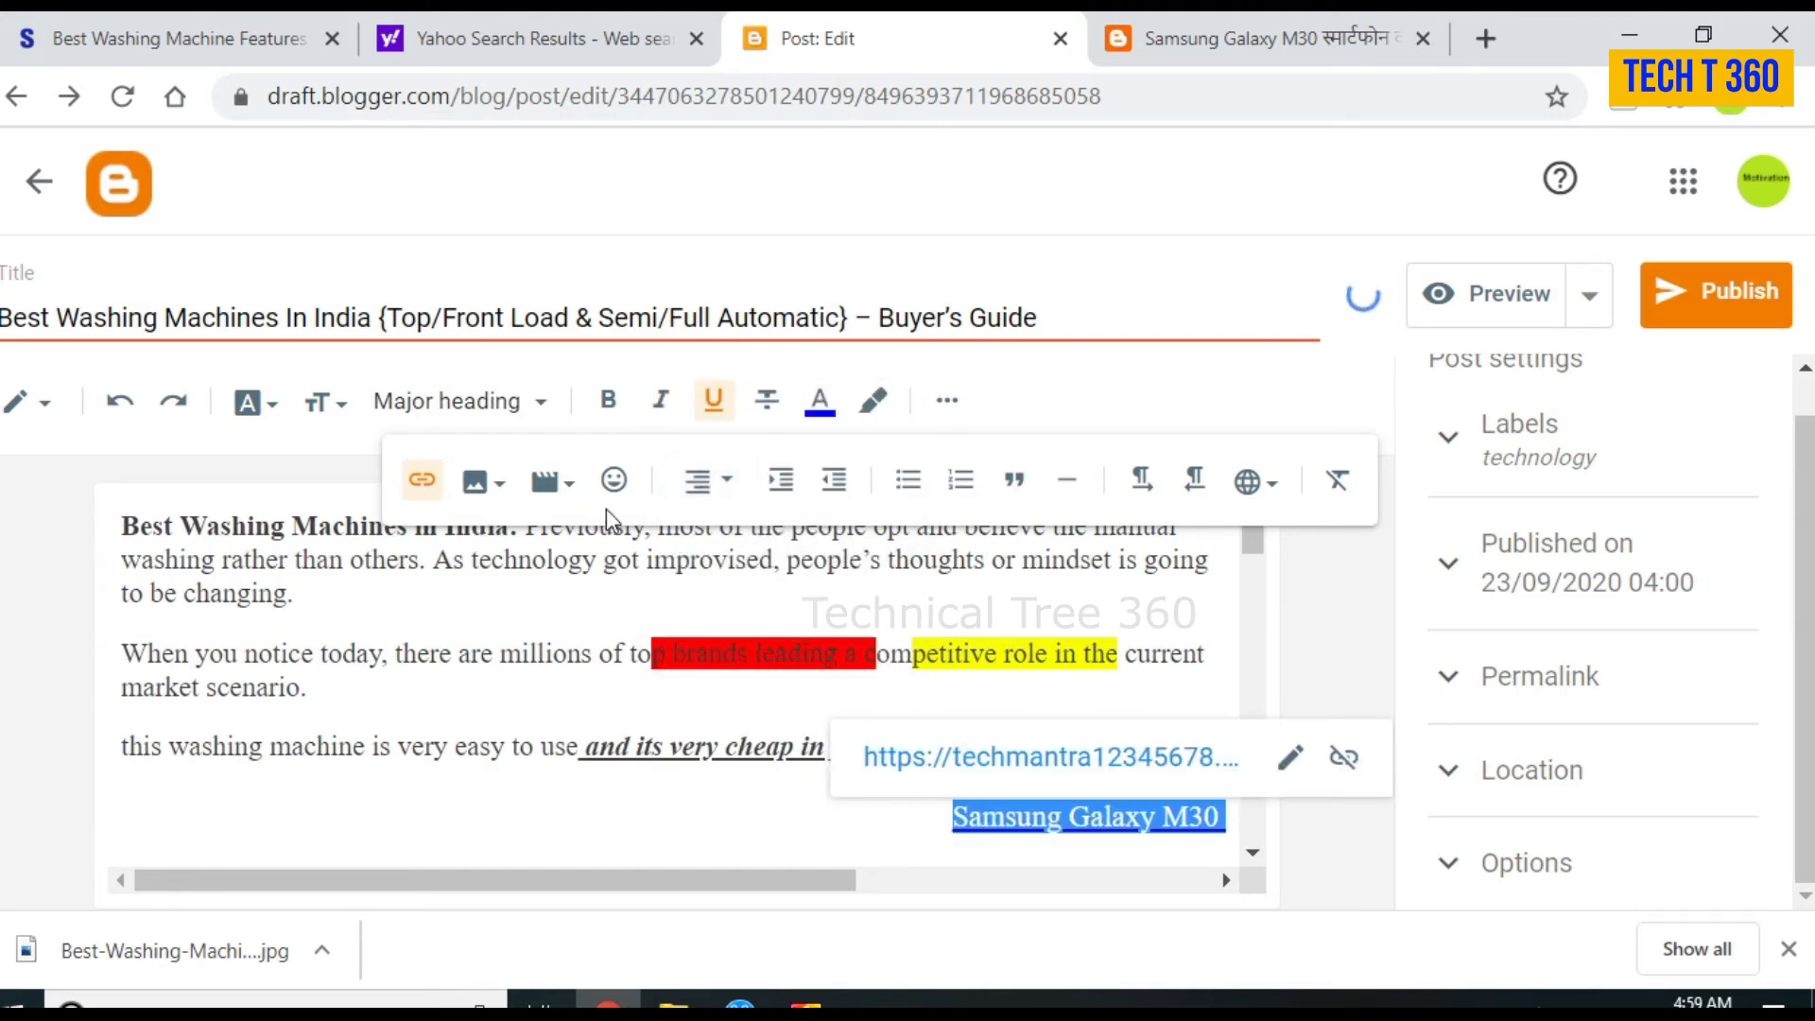
Step: Left-align the linked "Samsung Galaxy M30" heading and close the alignment choices
click(727, 482)
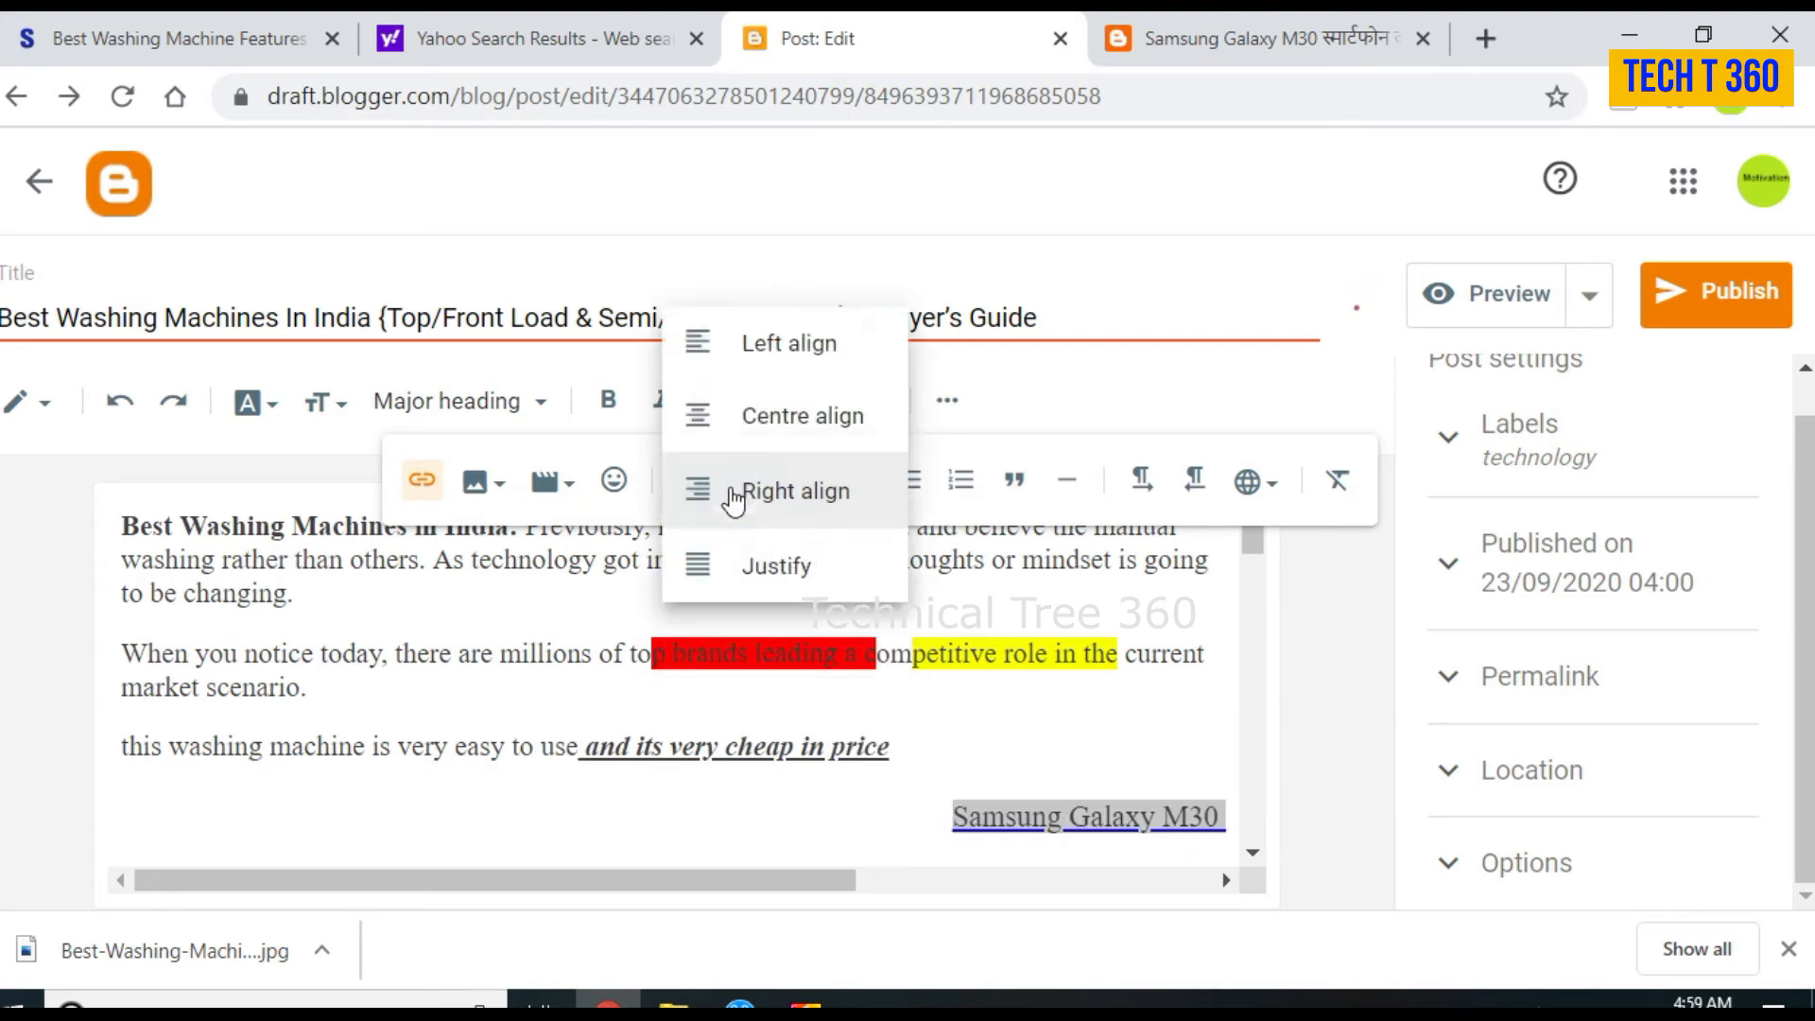
click(768, 350)
click(506, 829)
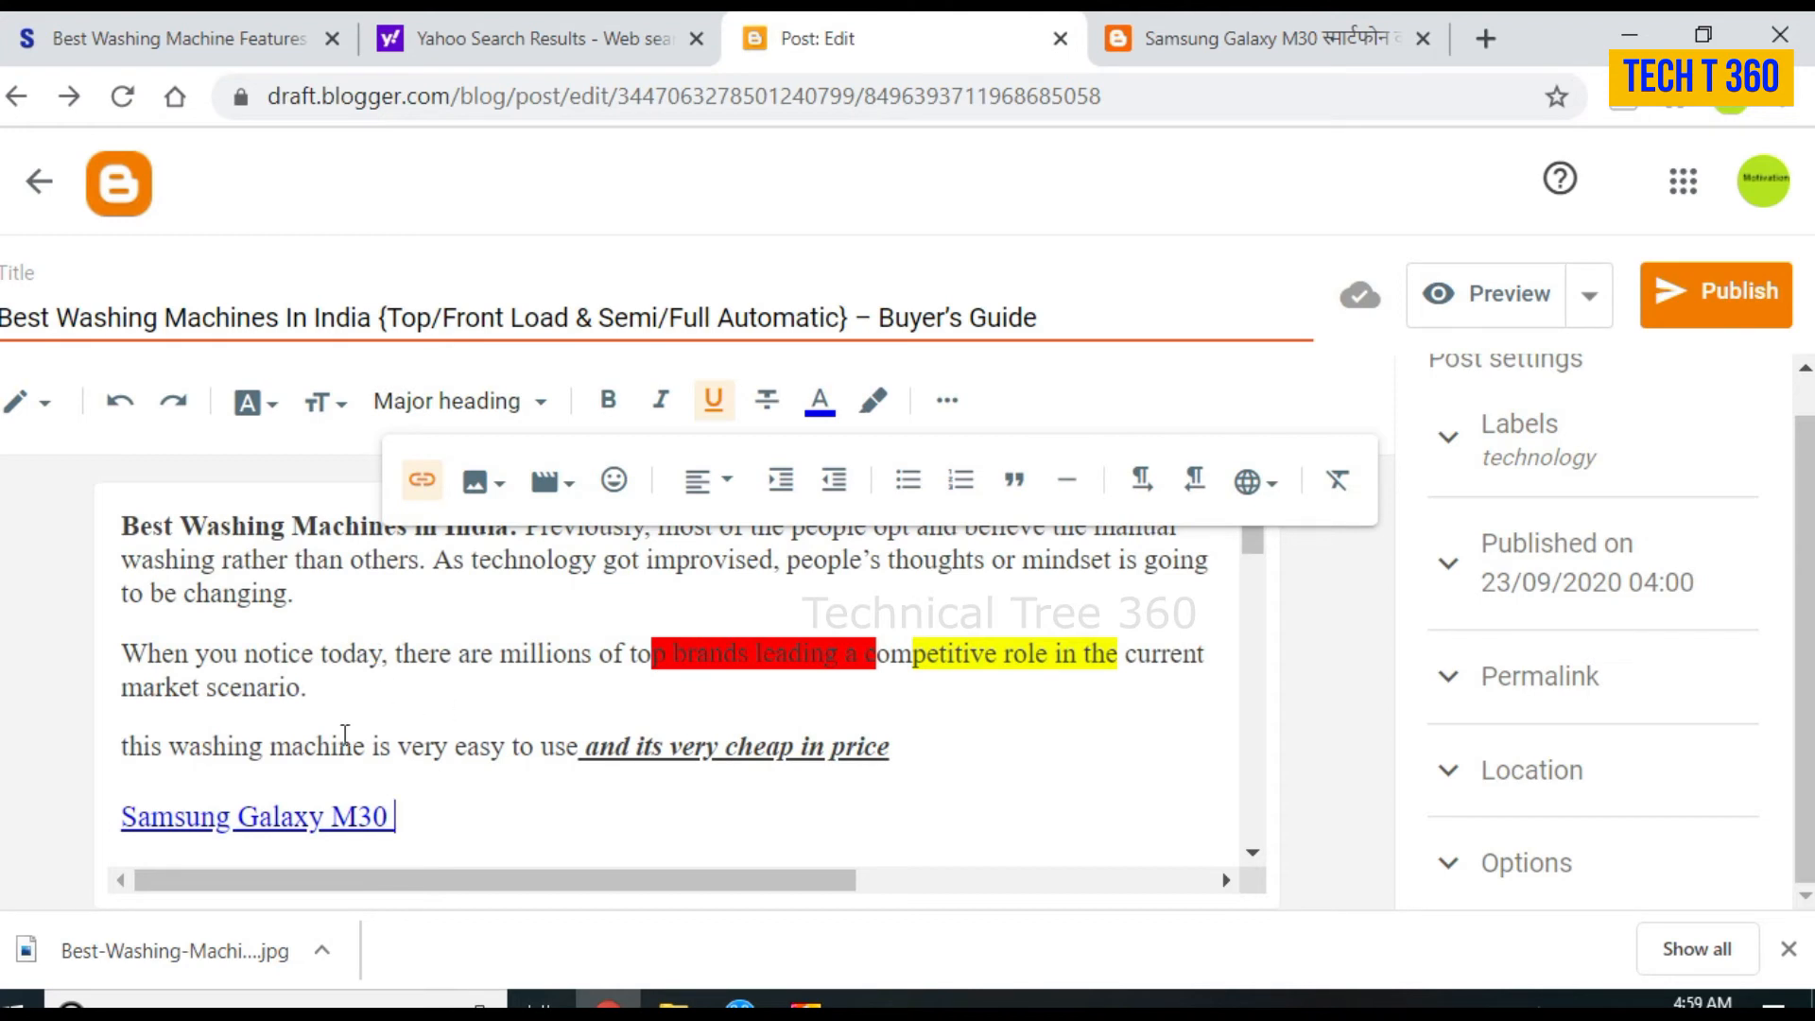
click(704, 481)
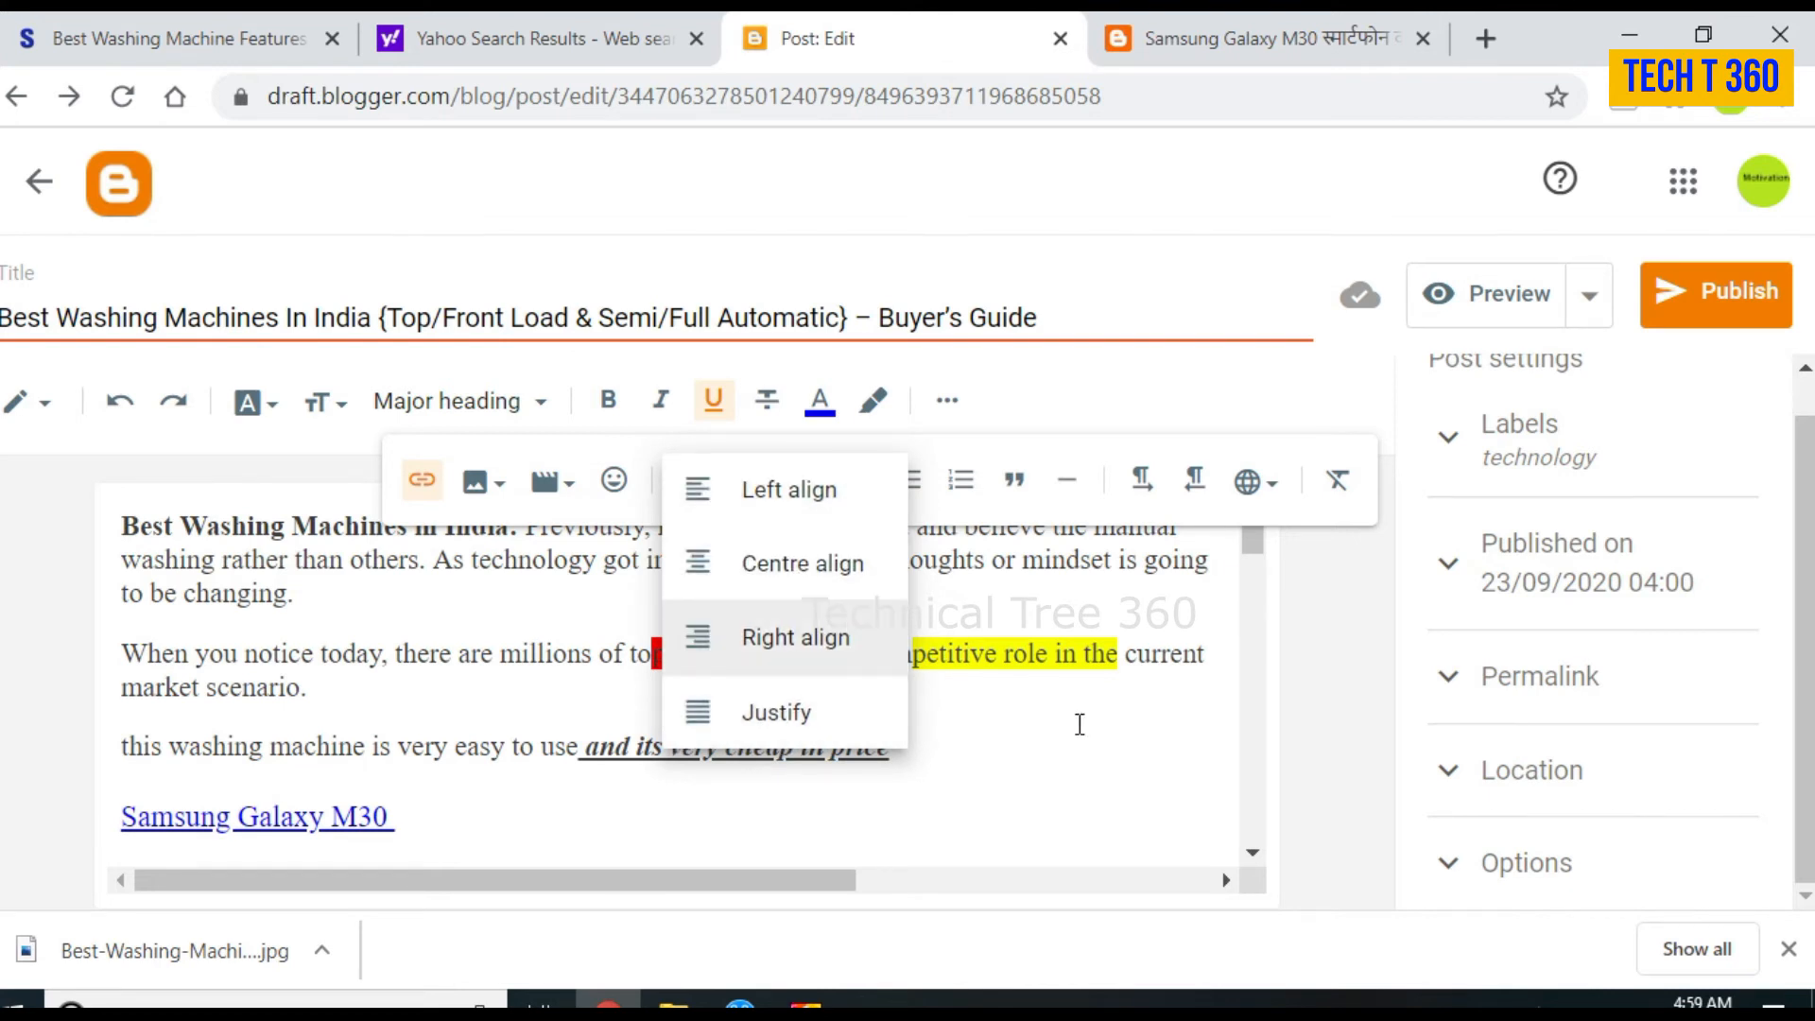
click(1069, 782)
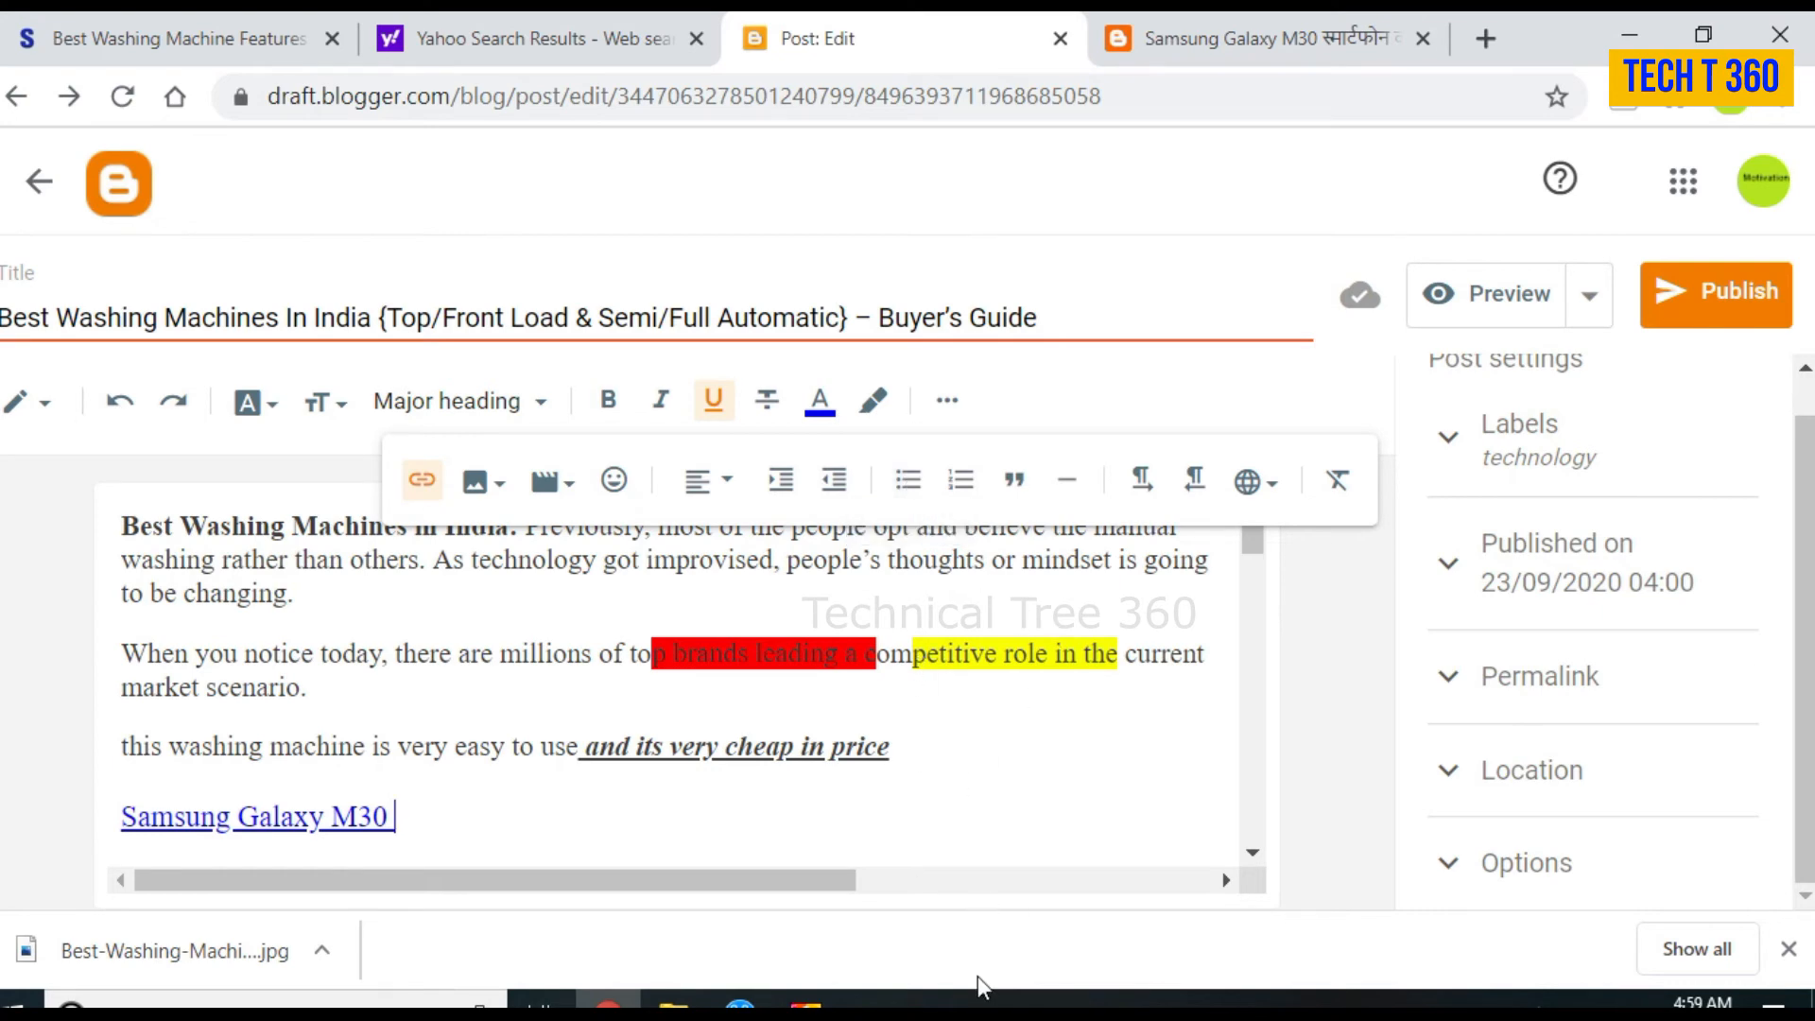
Step: Look through the post's "Best Washing Machines In India" section and its table of product names and types
scroll(946, 808, down, 10)
scroll(946, 807, down, 10)
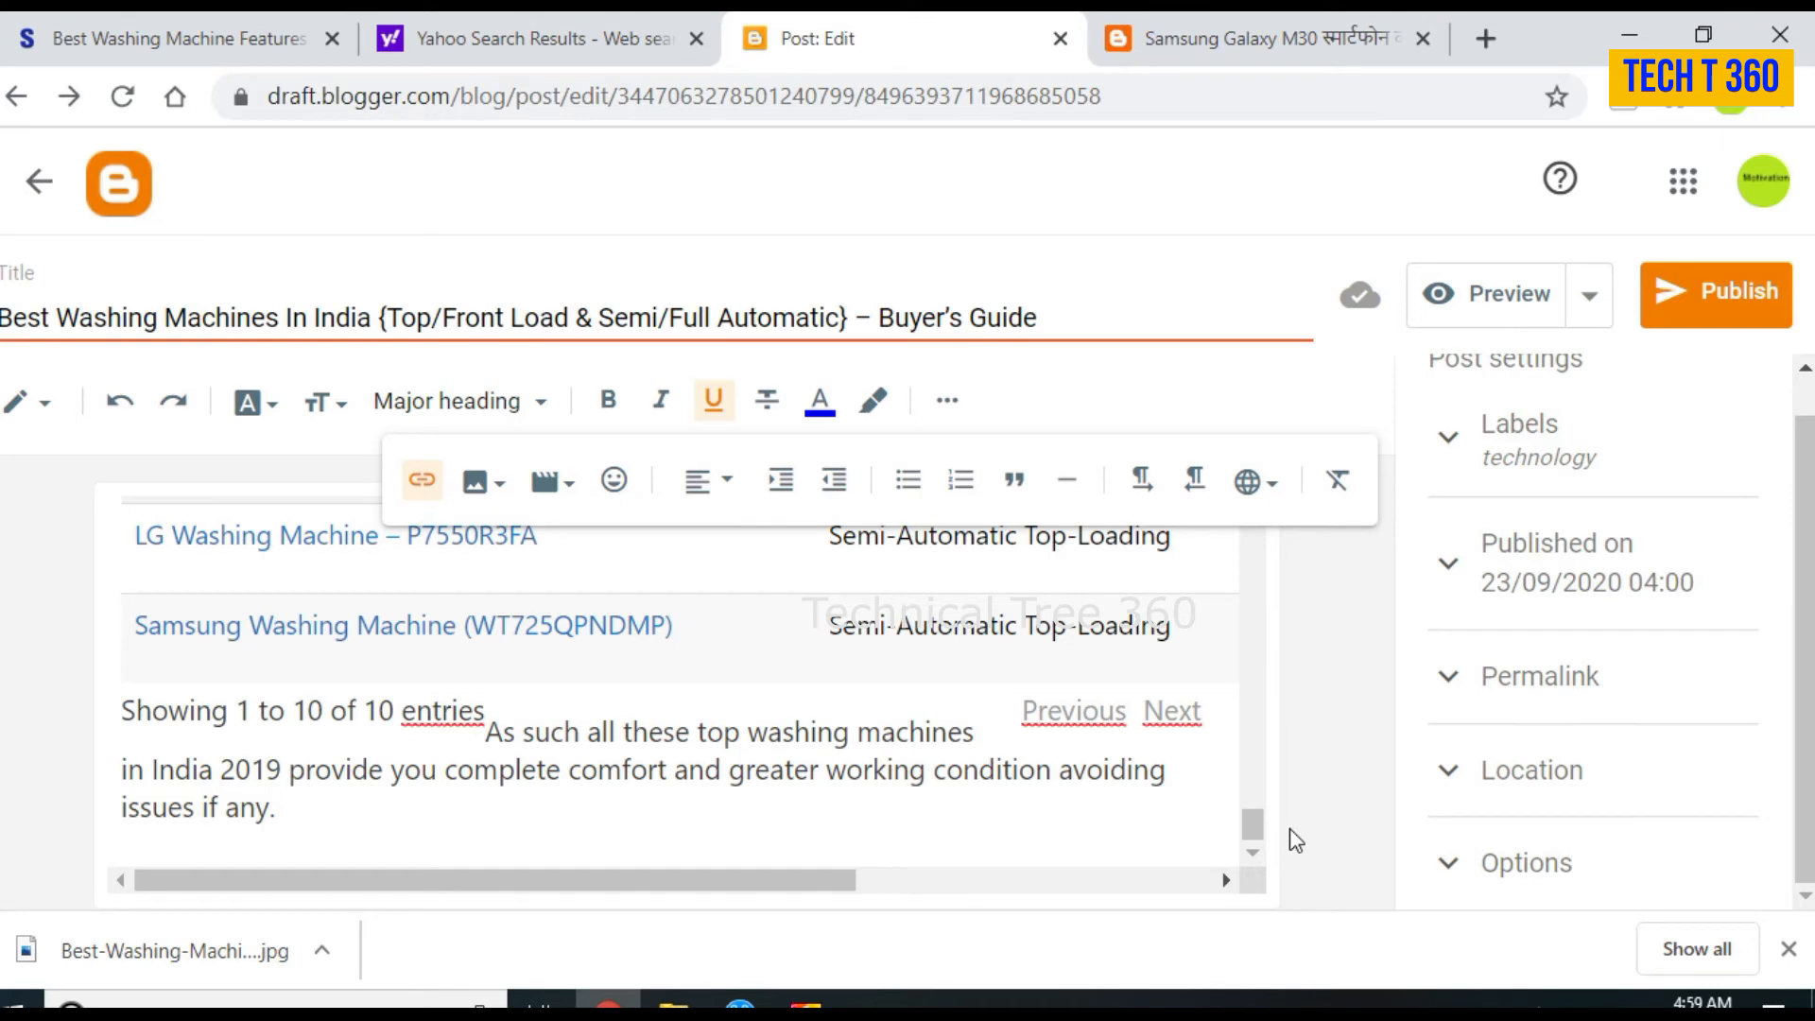
drag(1251, 832, 1250, 711)
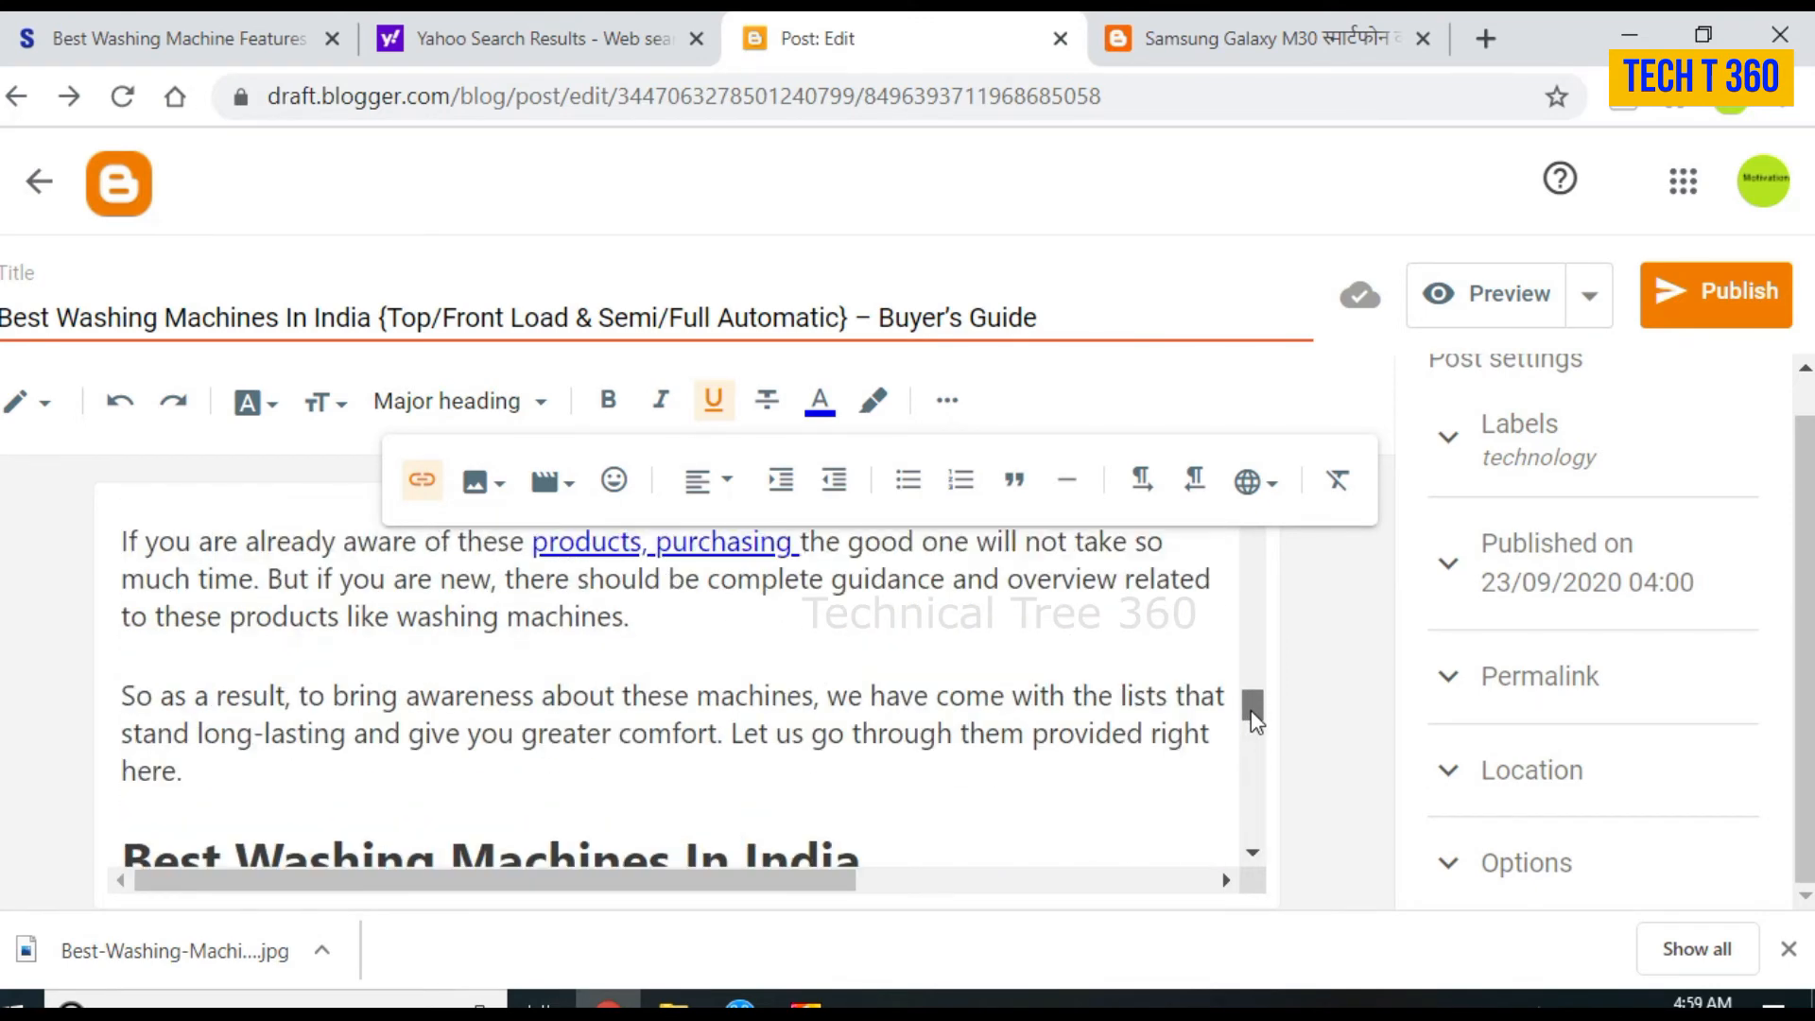
click(1252, 852)
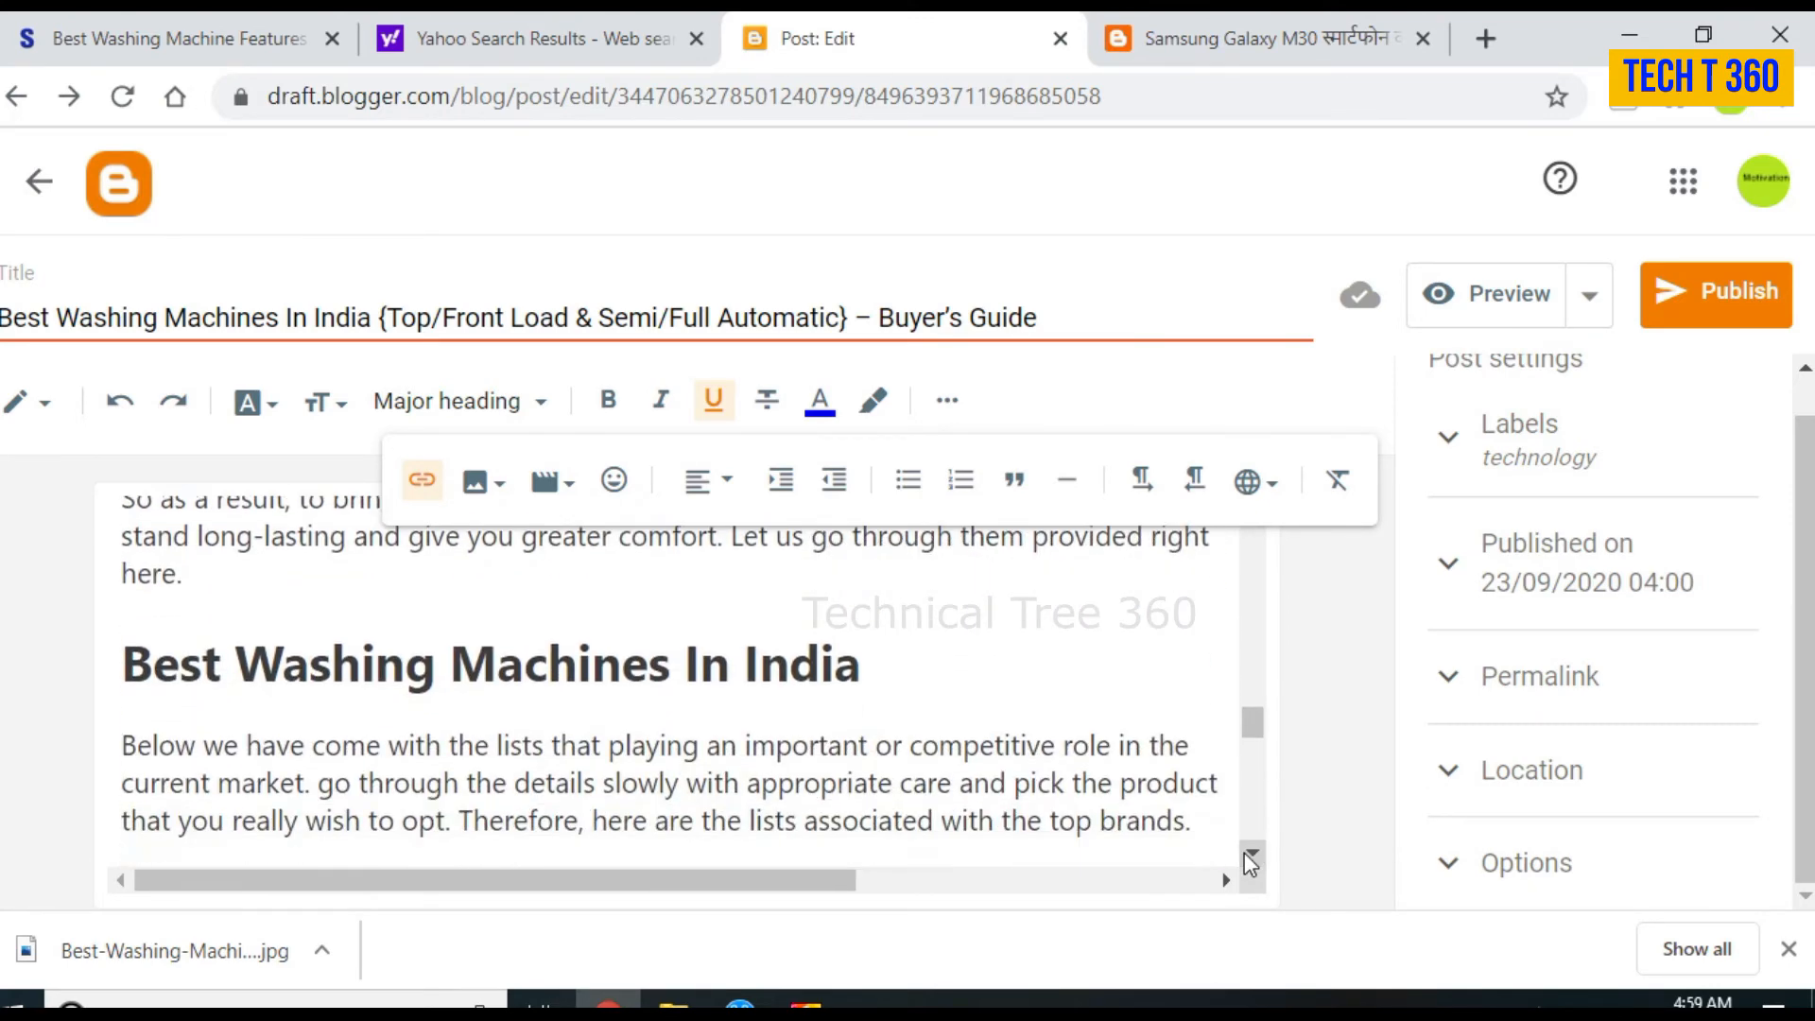
click(1251, 856)
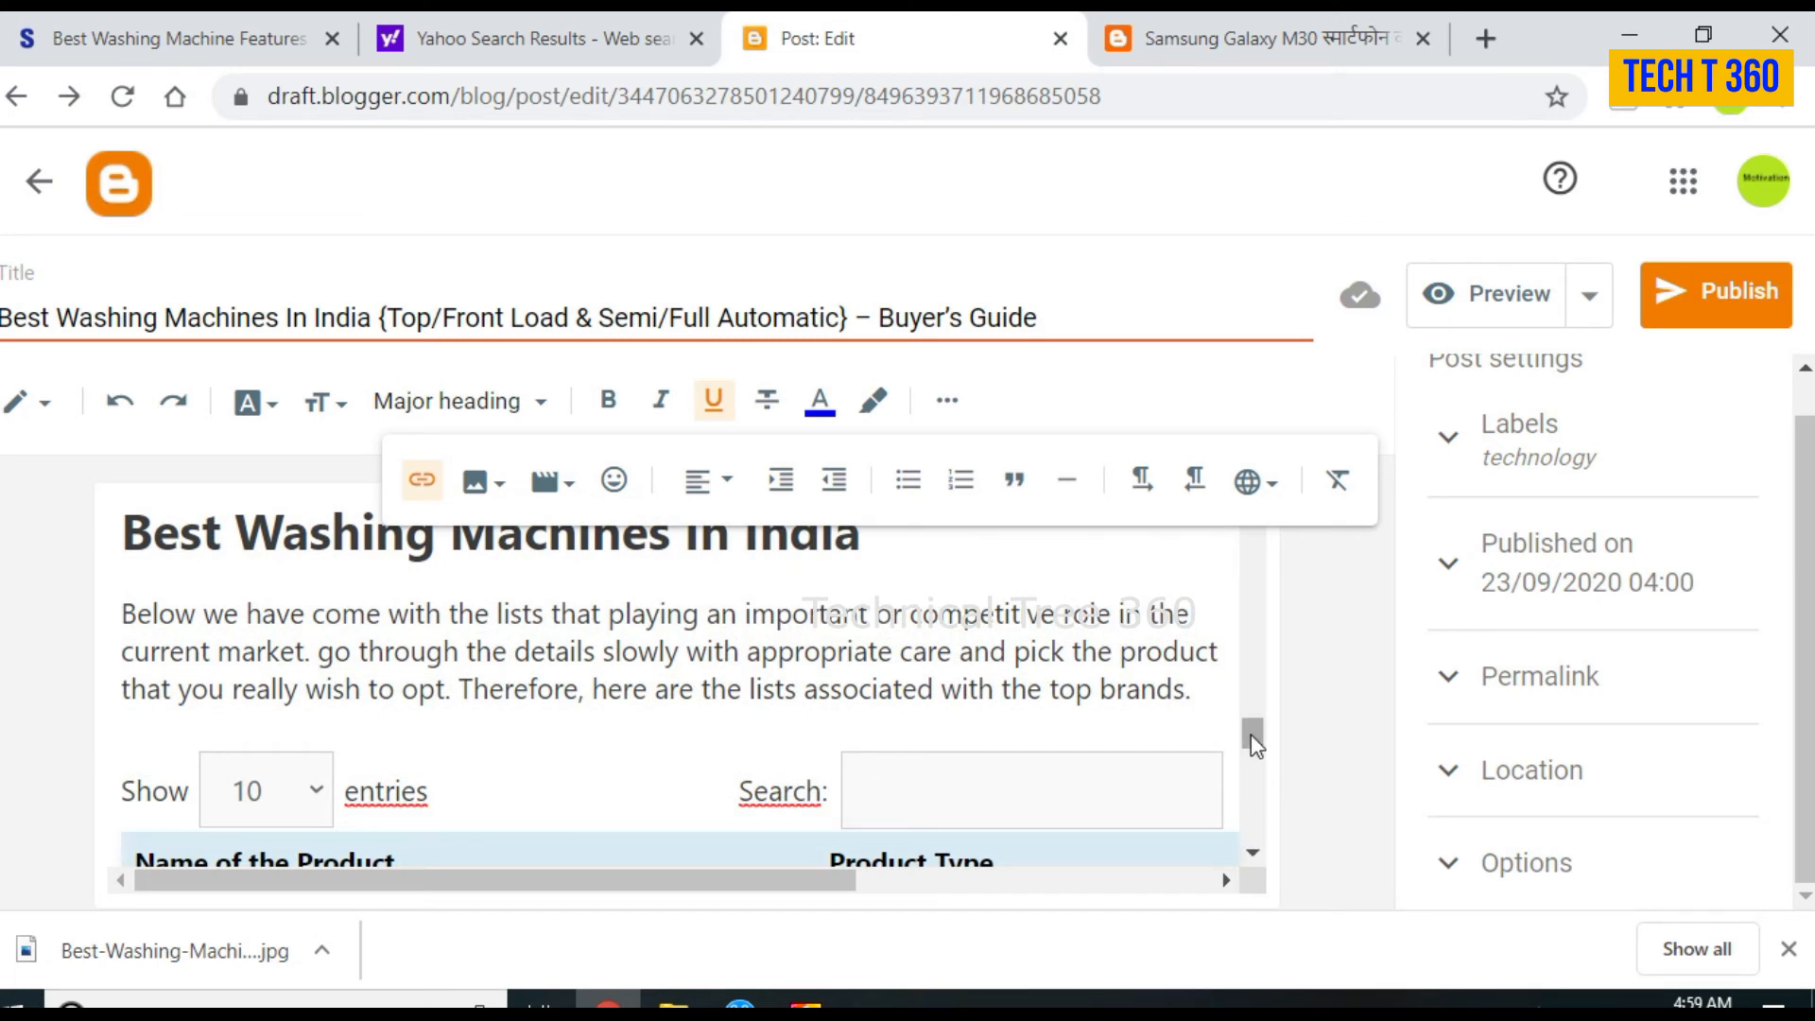
mouse_move(1251, 735)
mouse_down()
mouse_move(1273, 689)
mouse_move(1283, 735)
mouse_up()
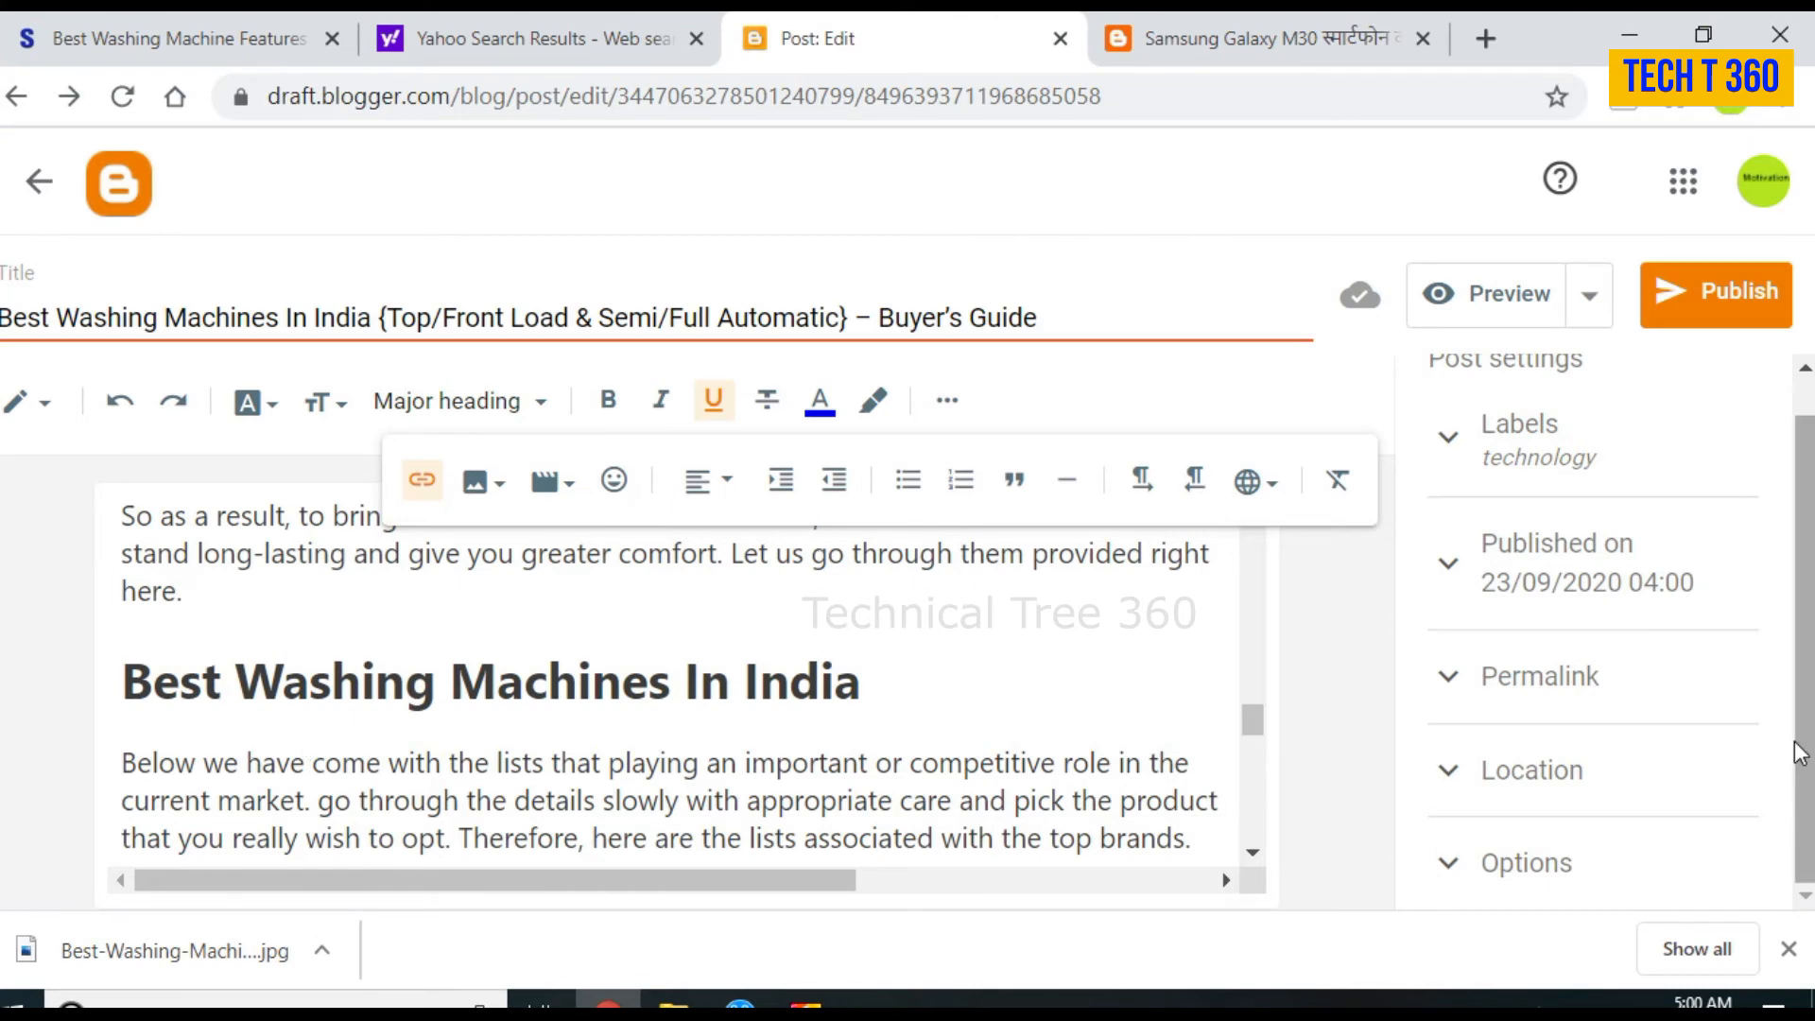
drag(1253, 724, 1250, 733)
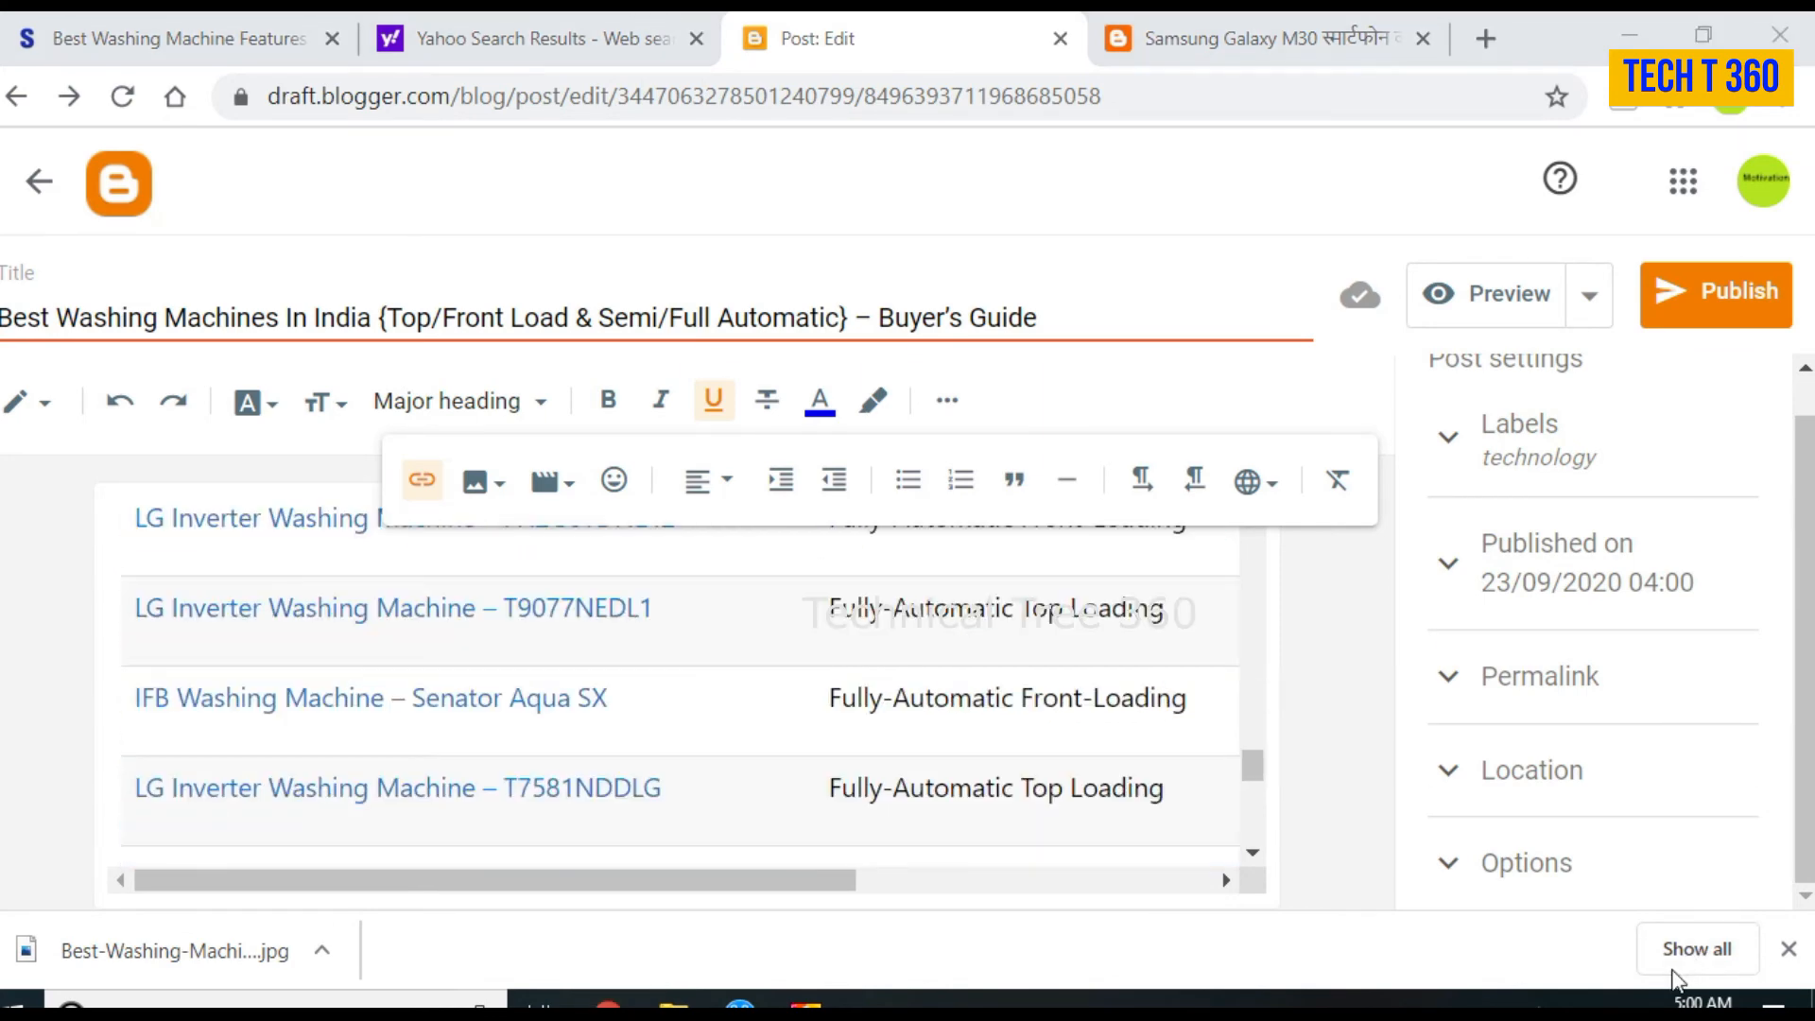
Step: Hide the extra formatting options, try to select the product names in the table, and undo the accidental move of header text
click(130, 600)
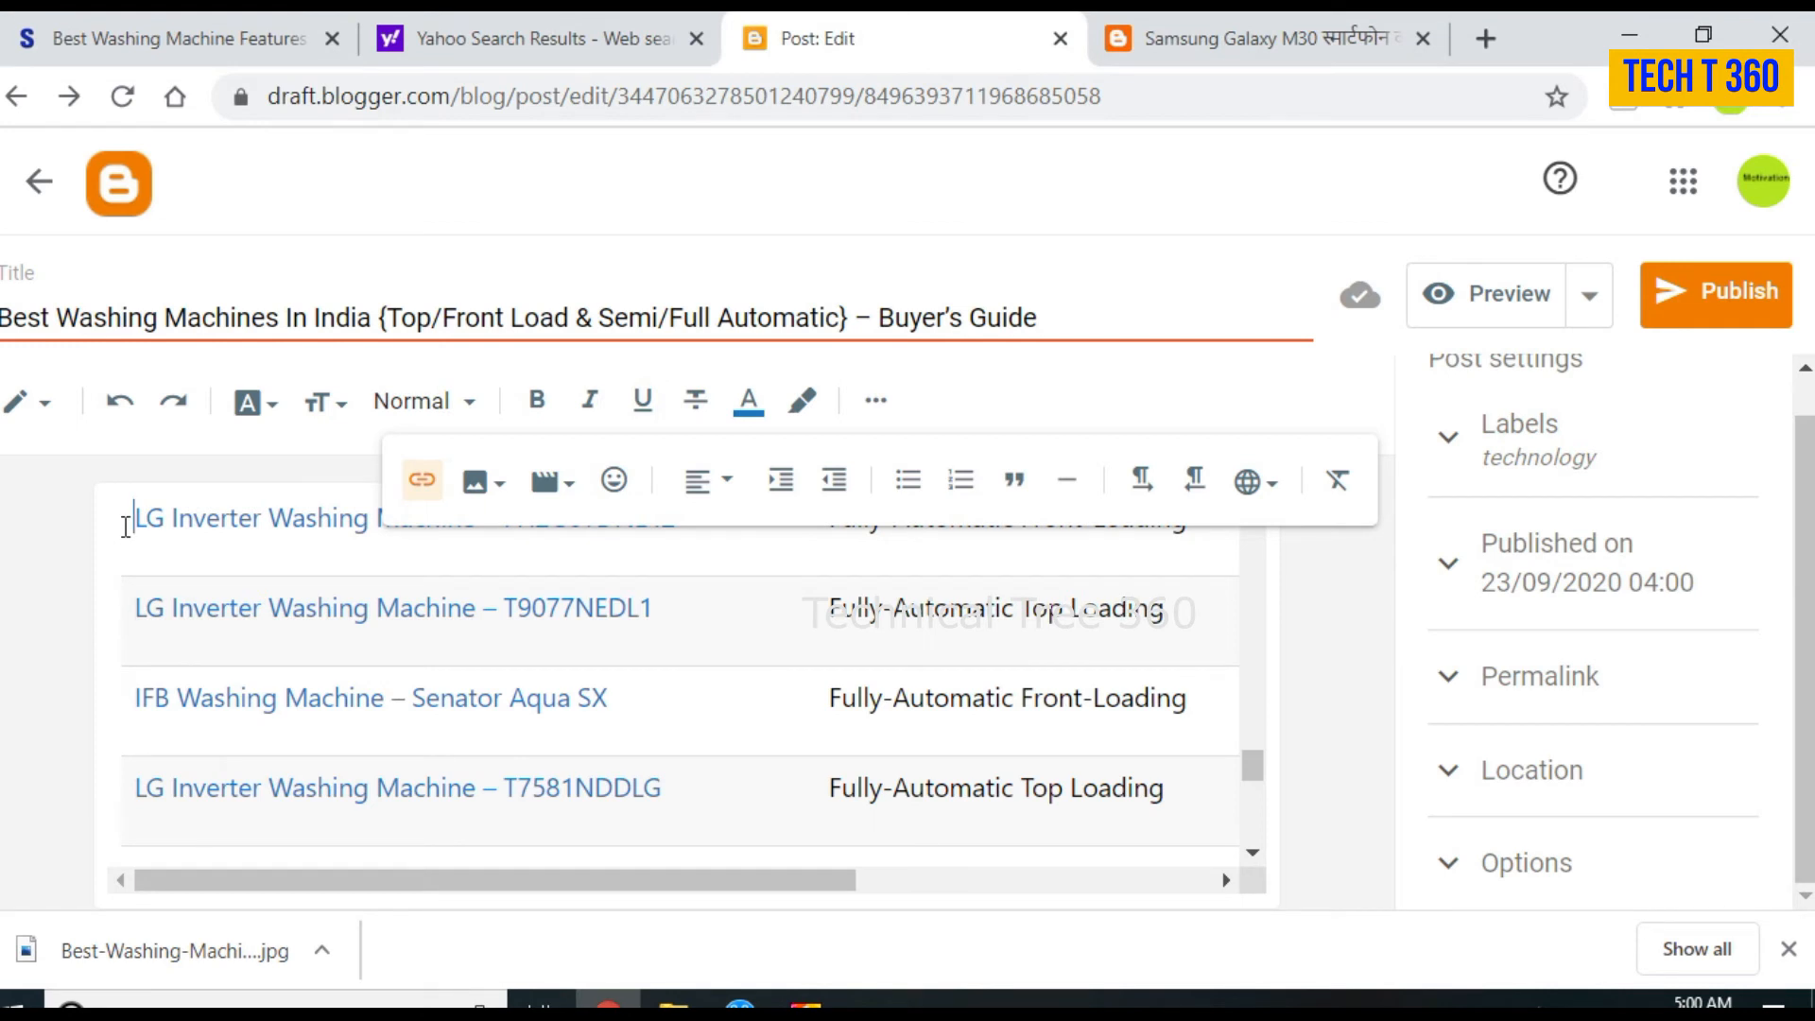
click(877, 405)
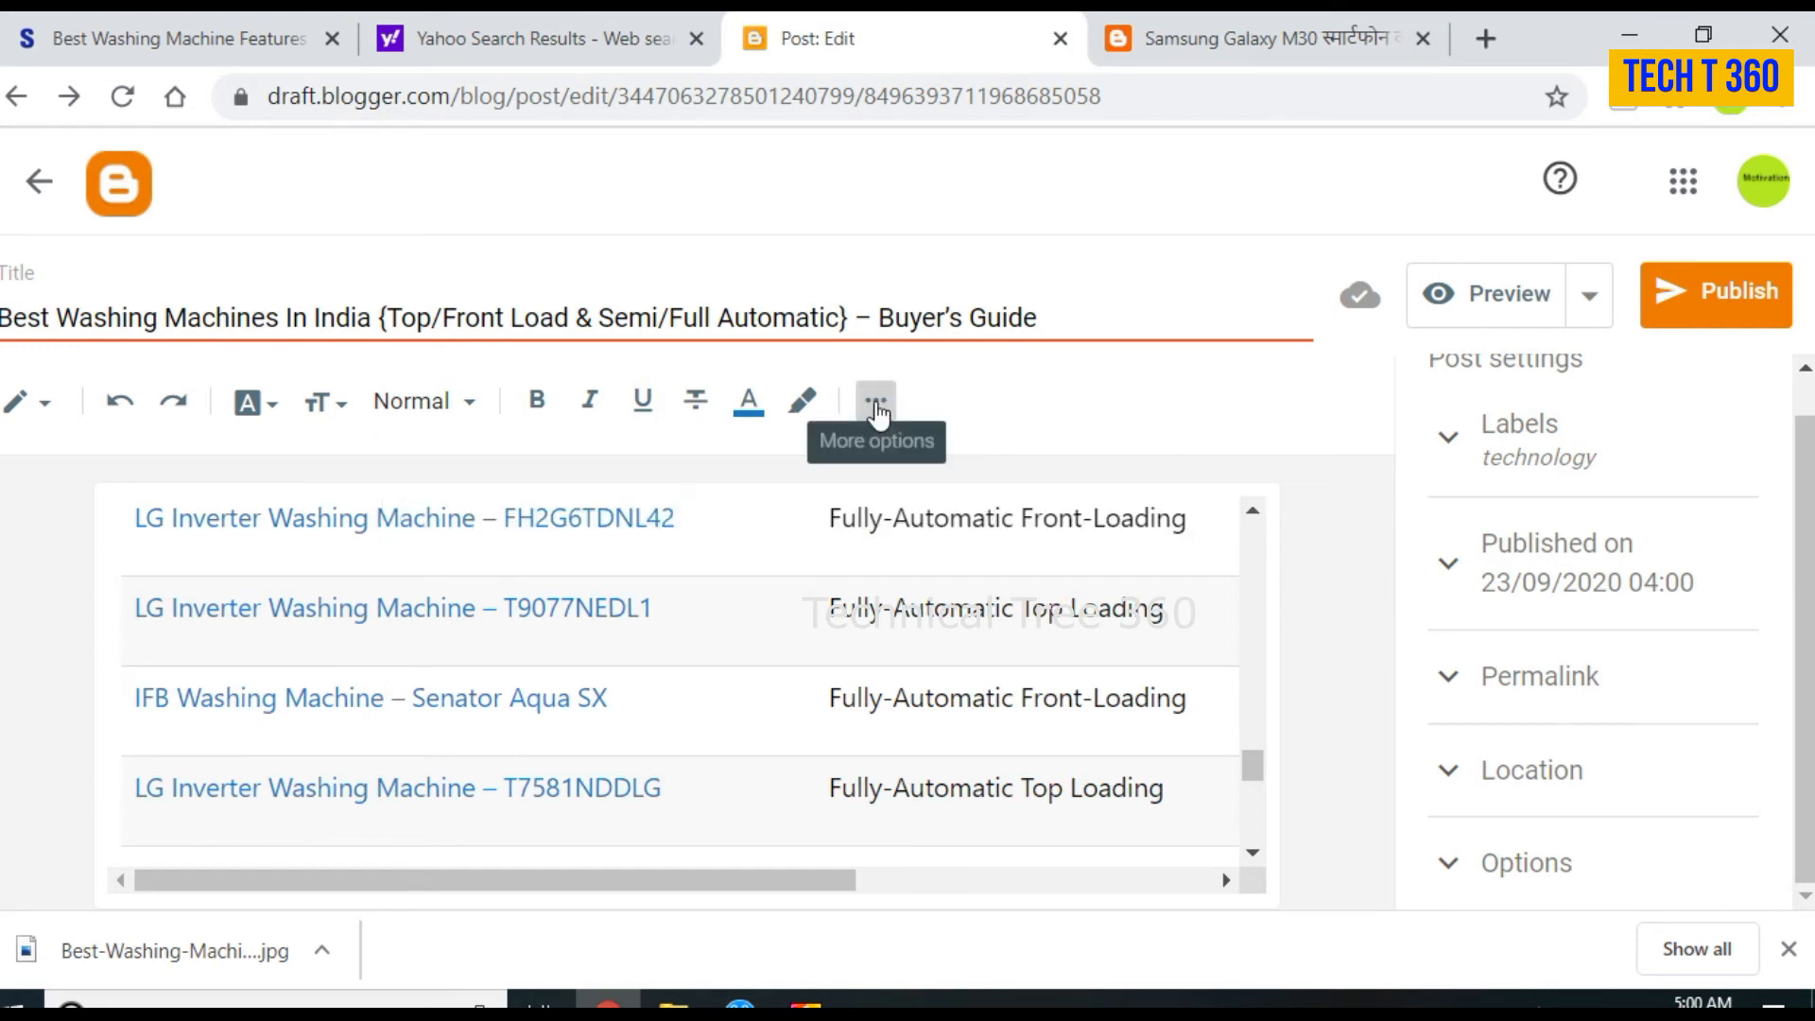
drag(142, 511, 317, 584)
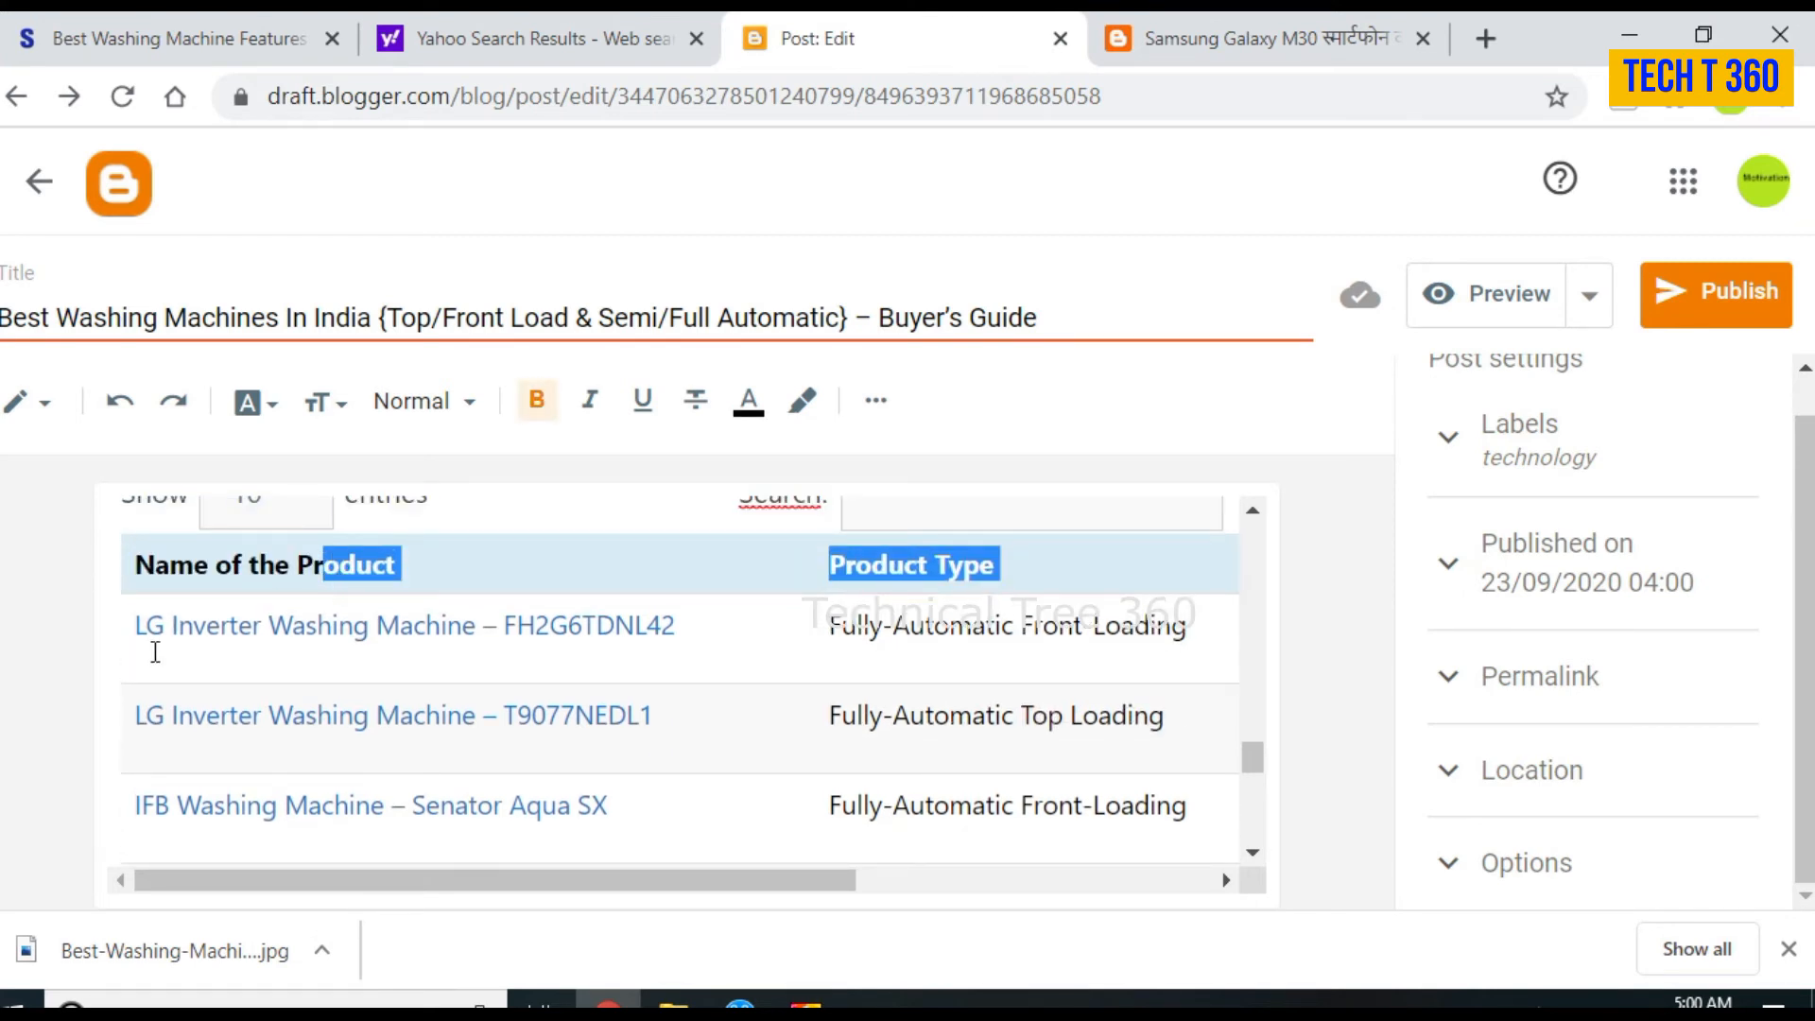
drag(135, 619, 229, 631)
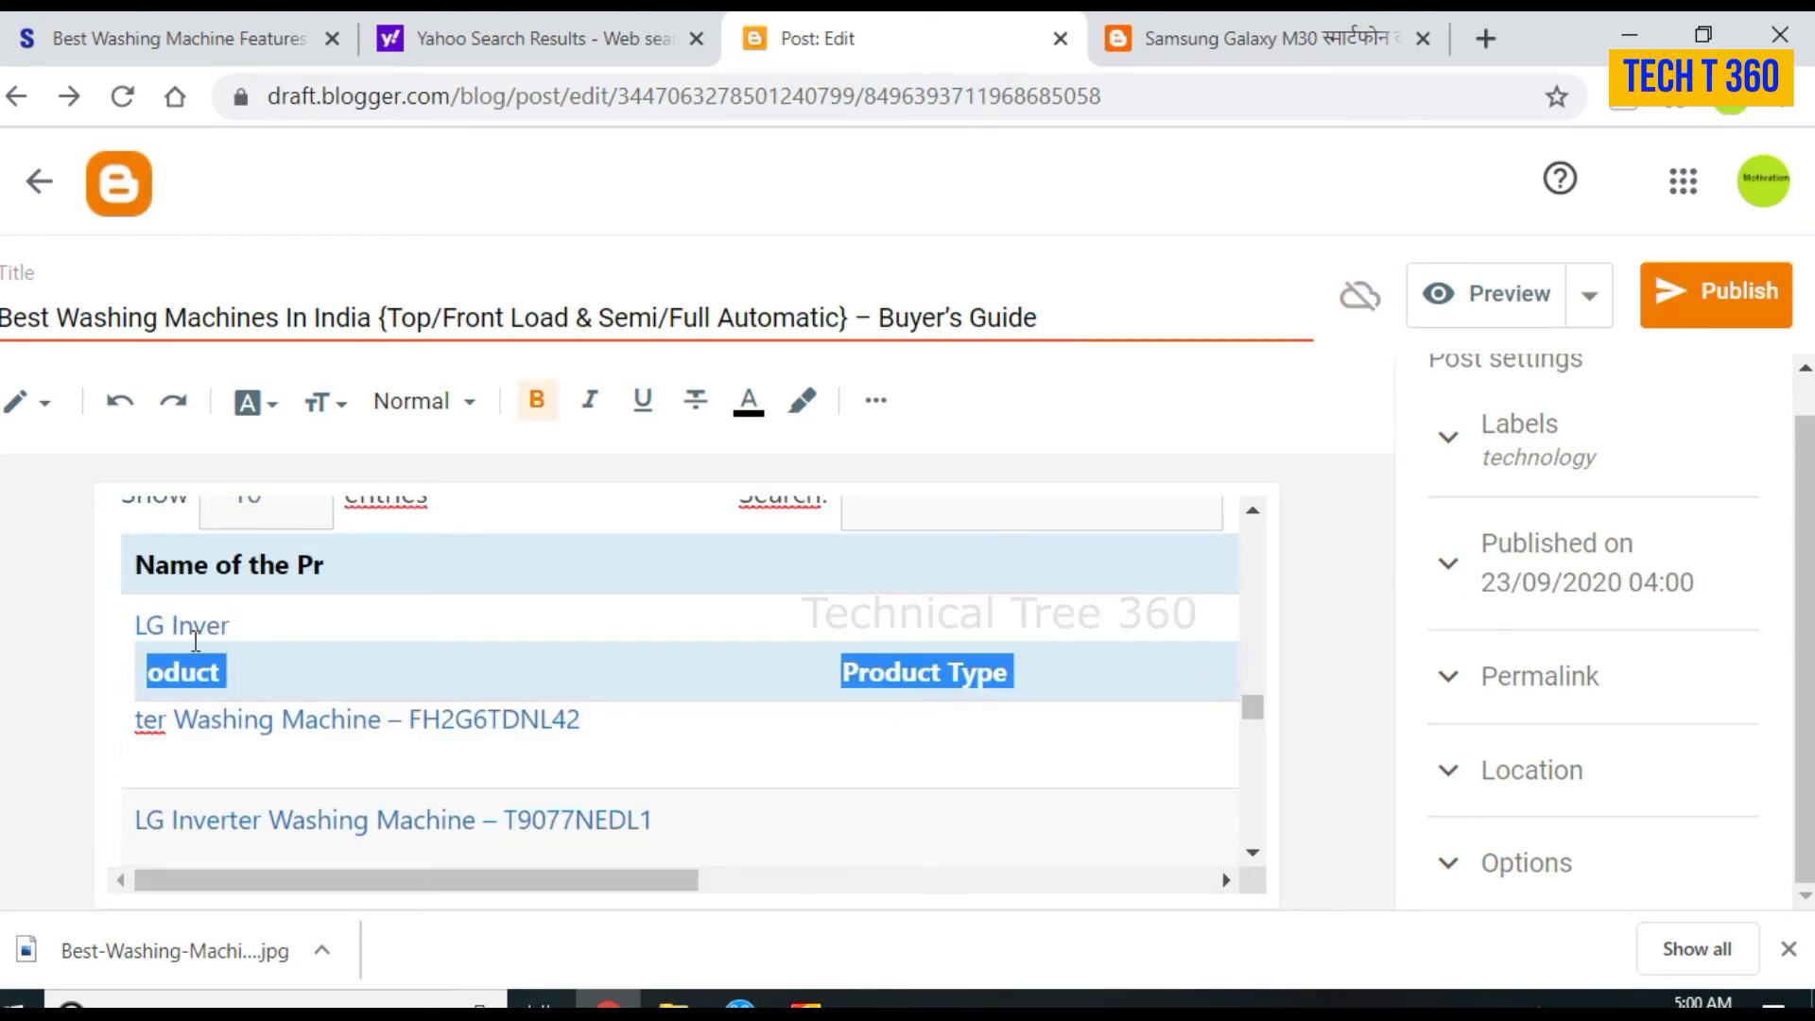
click(119, 401)
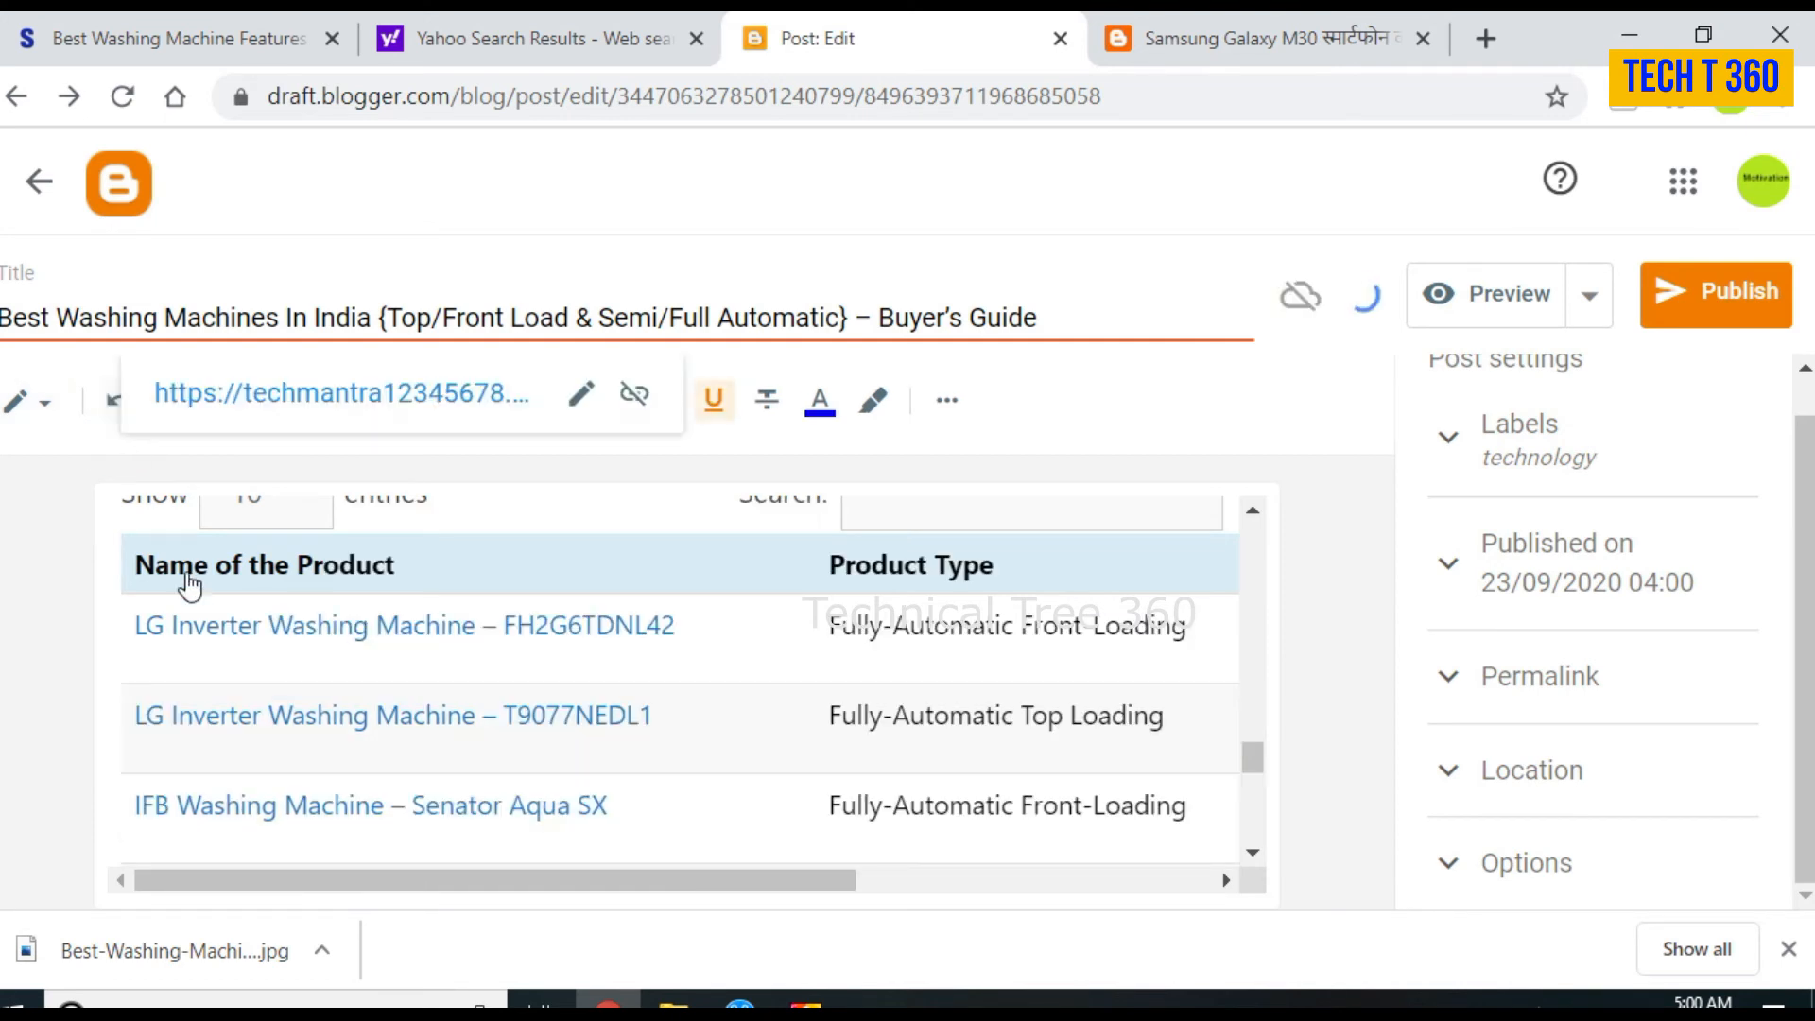
Step: Select several rows of the washing machine product table and format their names and product types as a bulleted list
drag(123, 611, 558, 626)
scroll(558, 627, up, 20)
click(833, 717)
drag(828, 707, 924, 736)
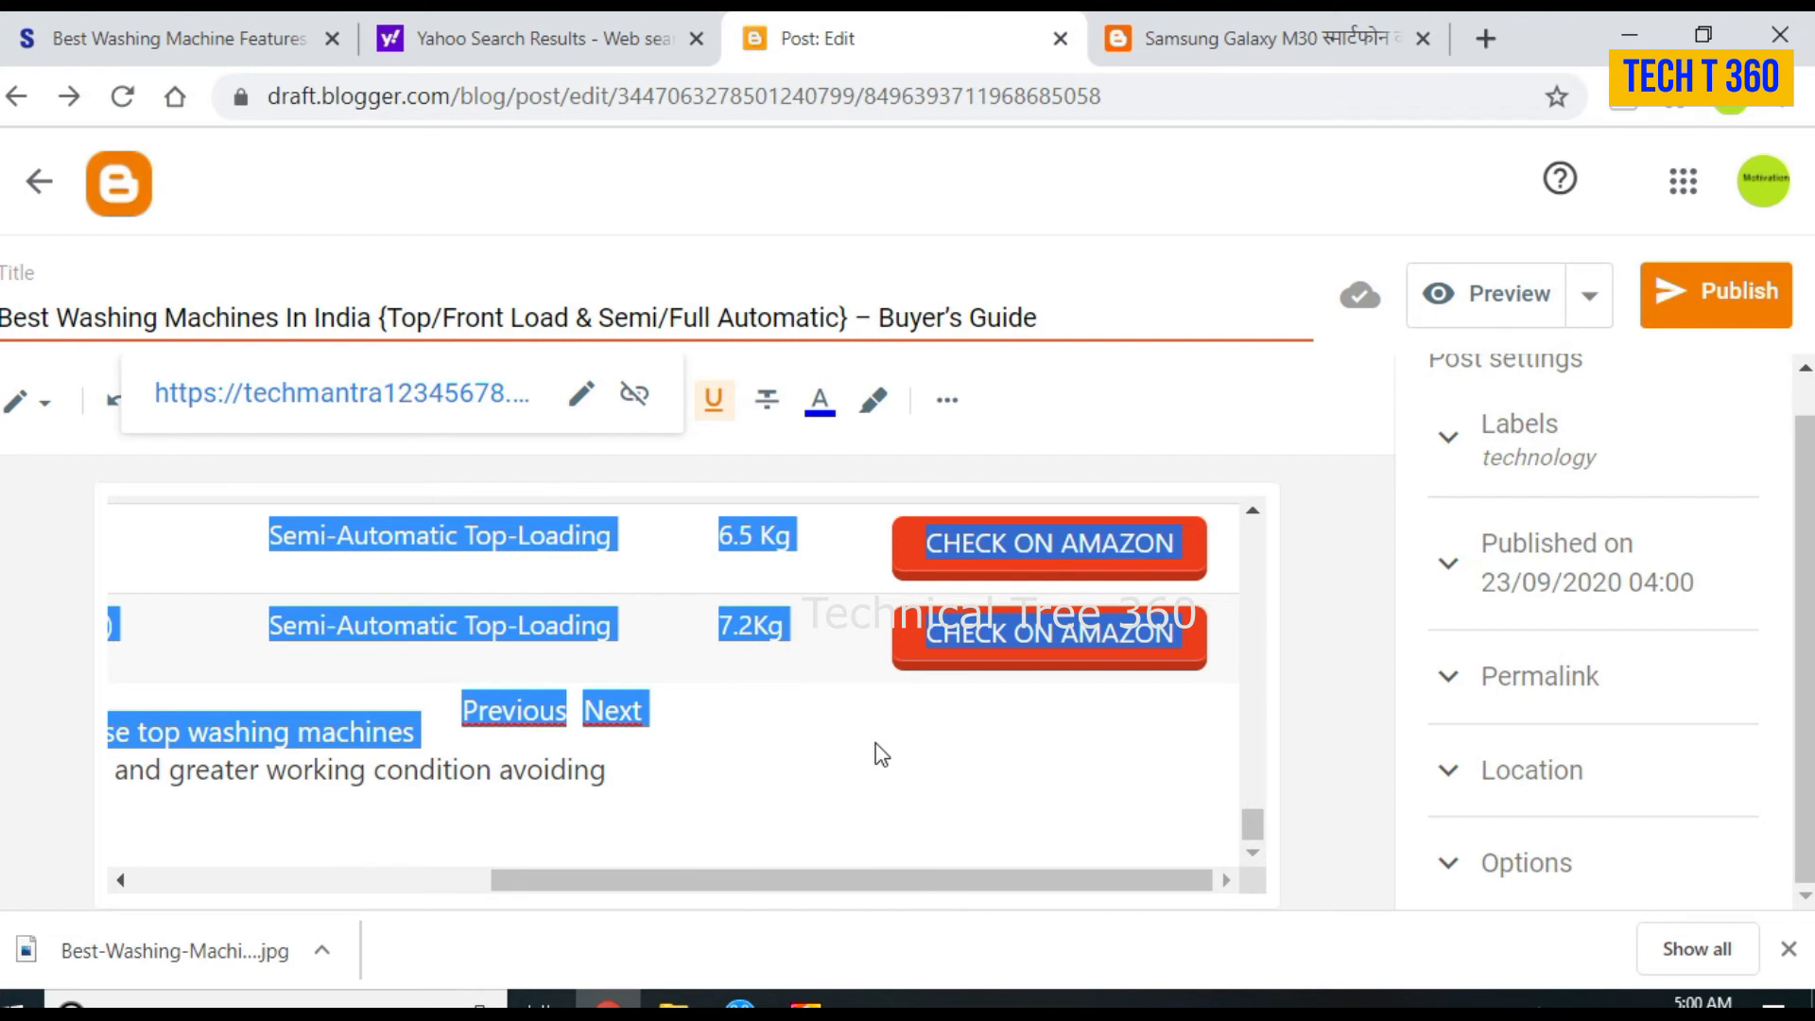
scroll(879, 752, up, 5)
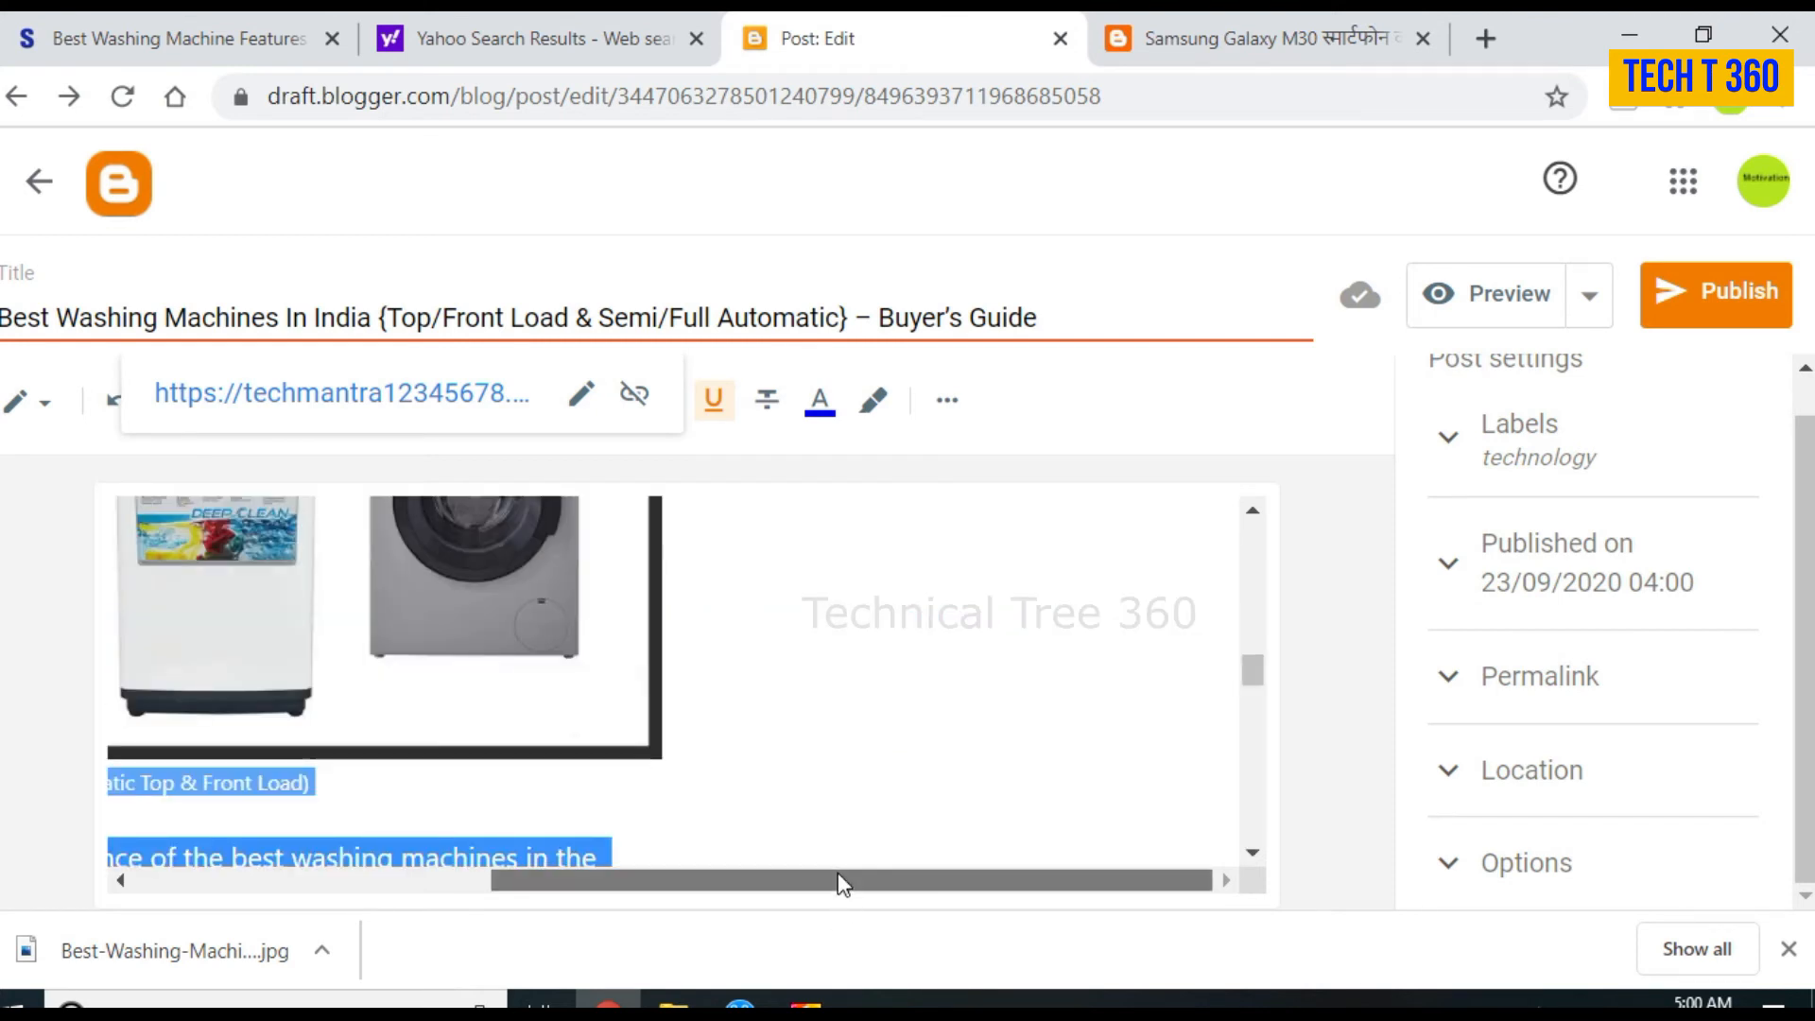
drag(838, 879, 481, 879)
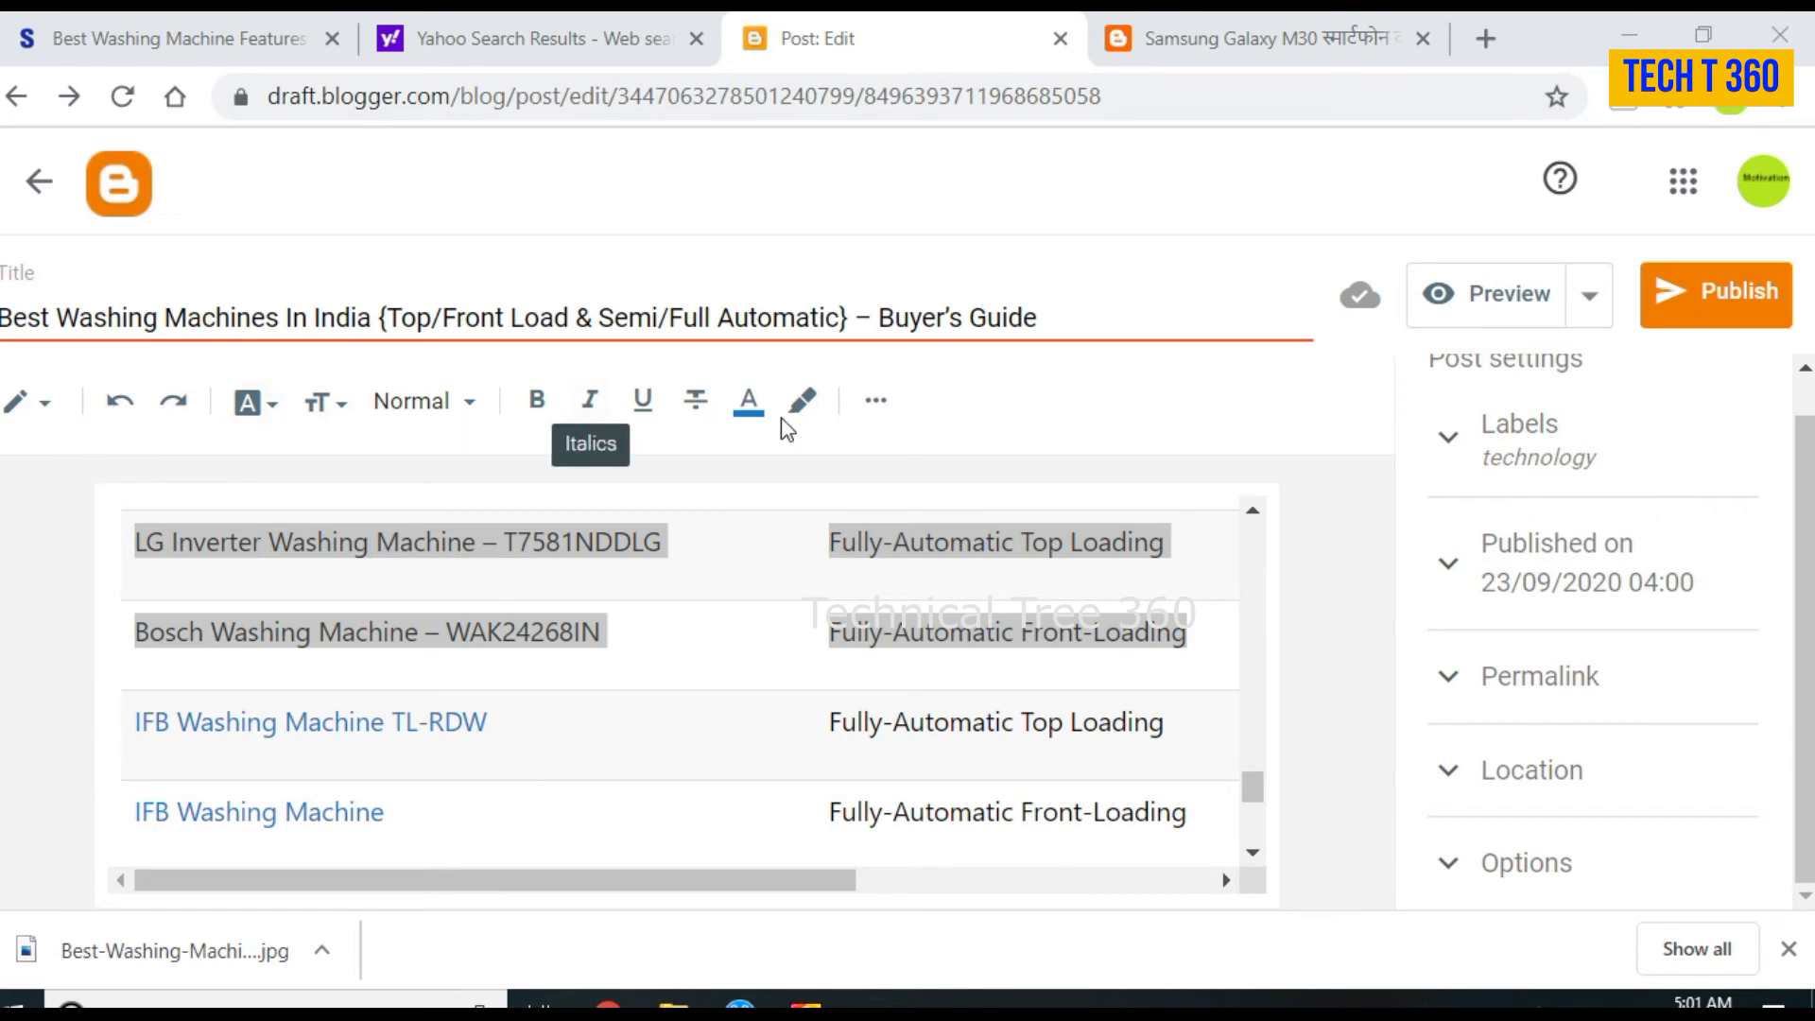
click(889, 430)
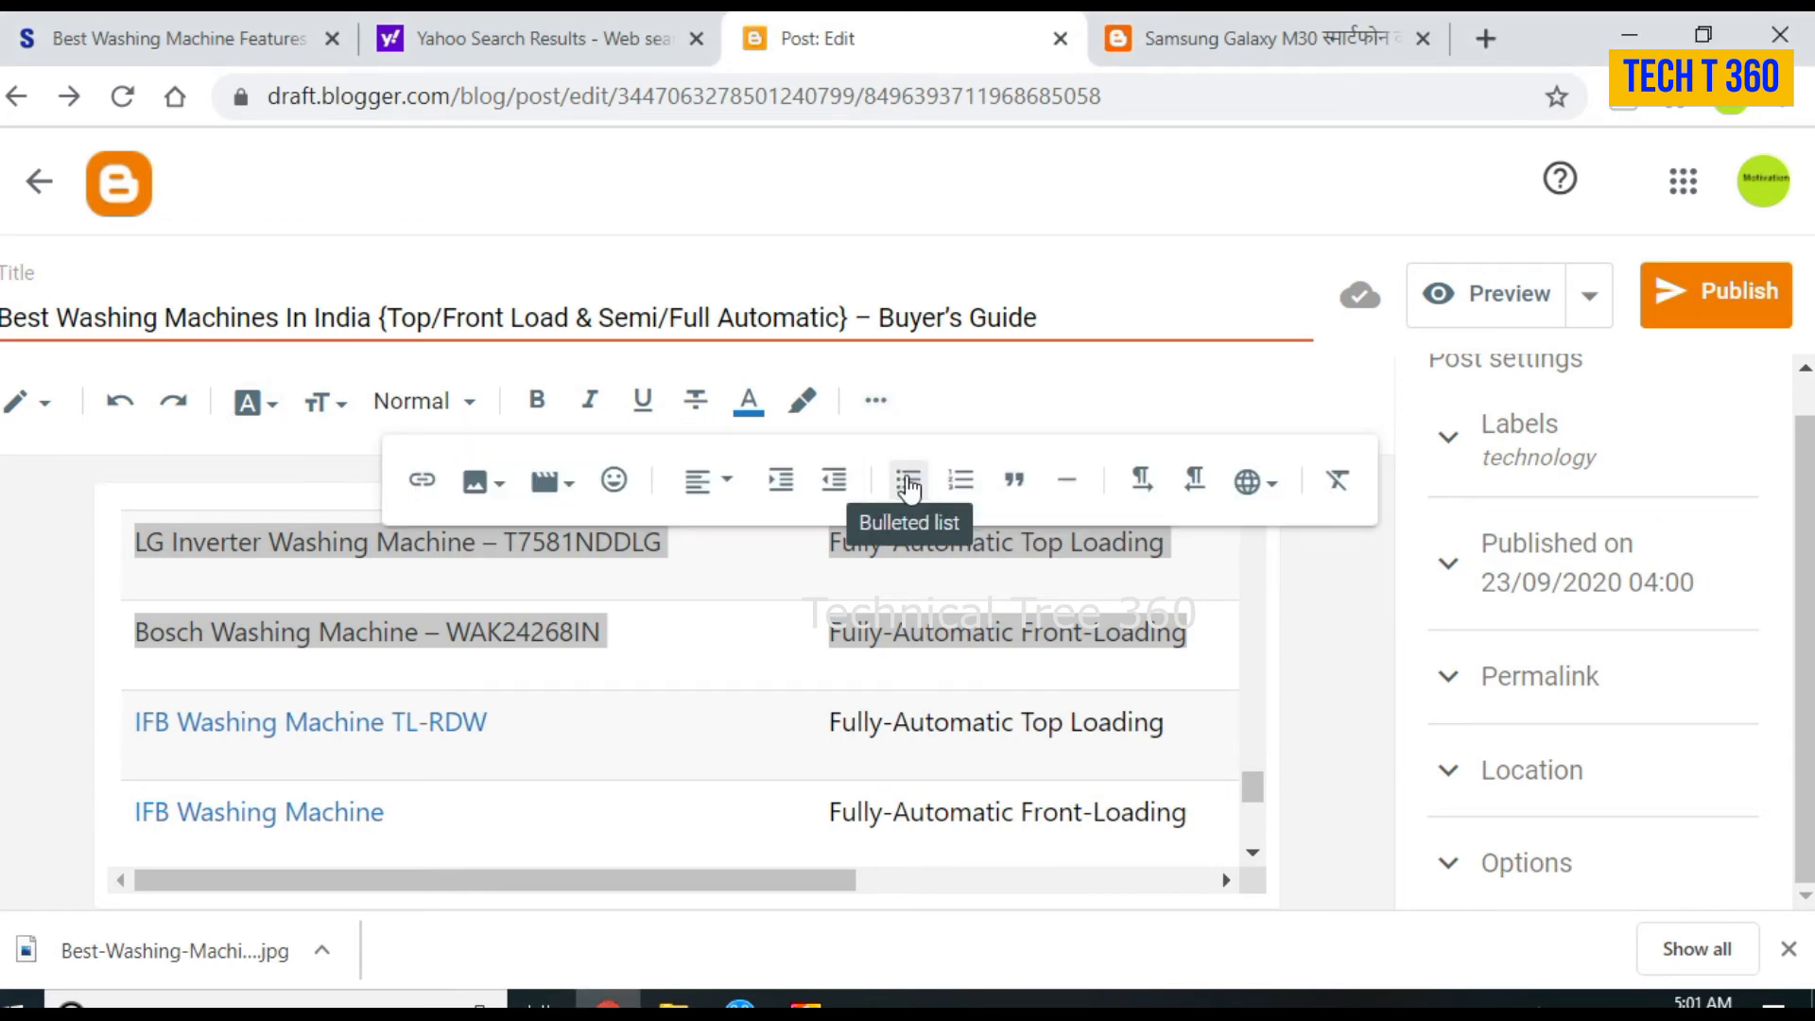
click(909, 488)
click(979, 492)
click(909, 484)
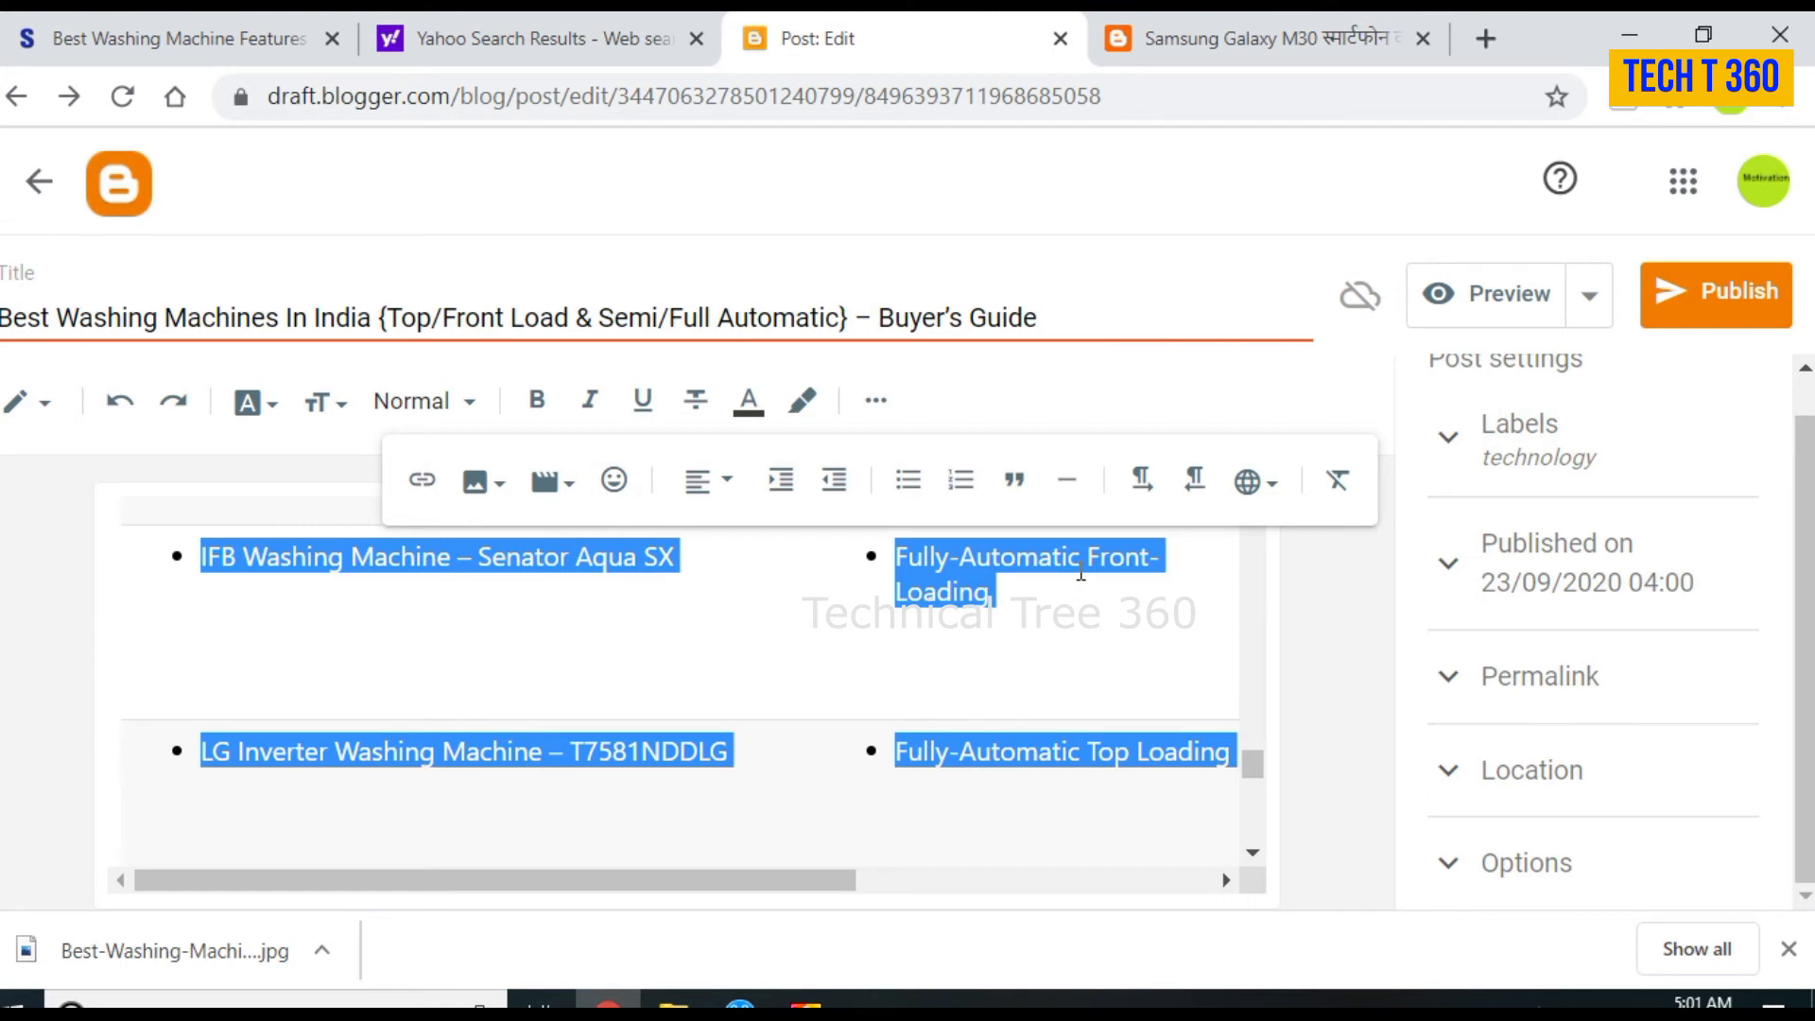
click(871, 405)
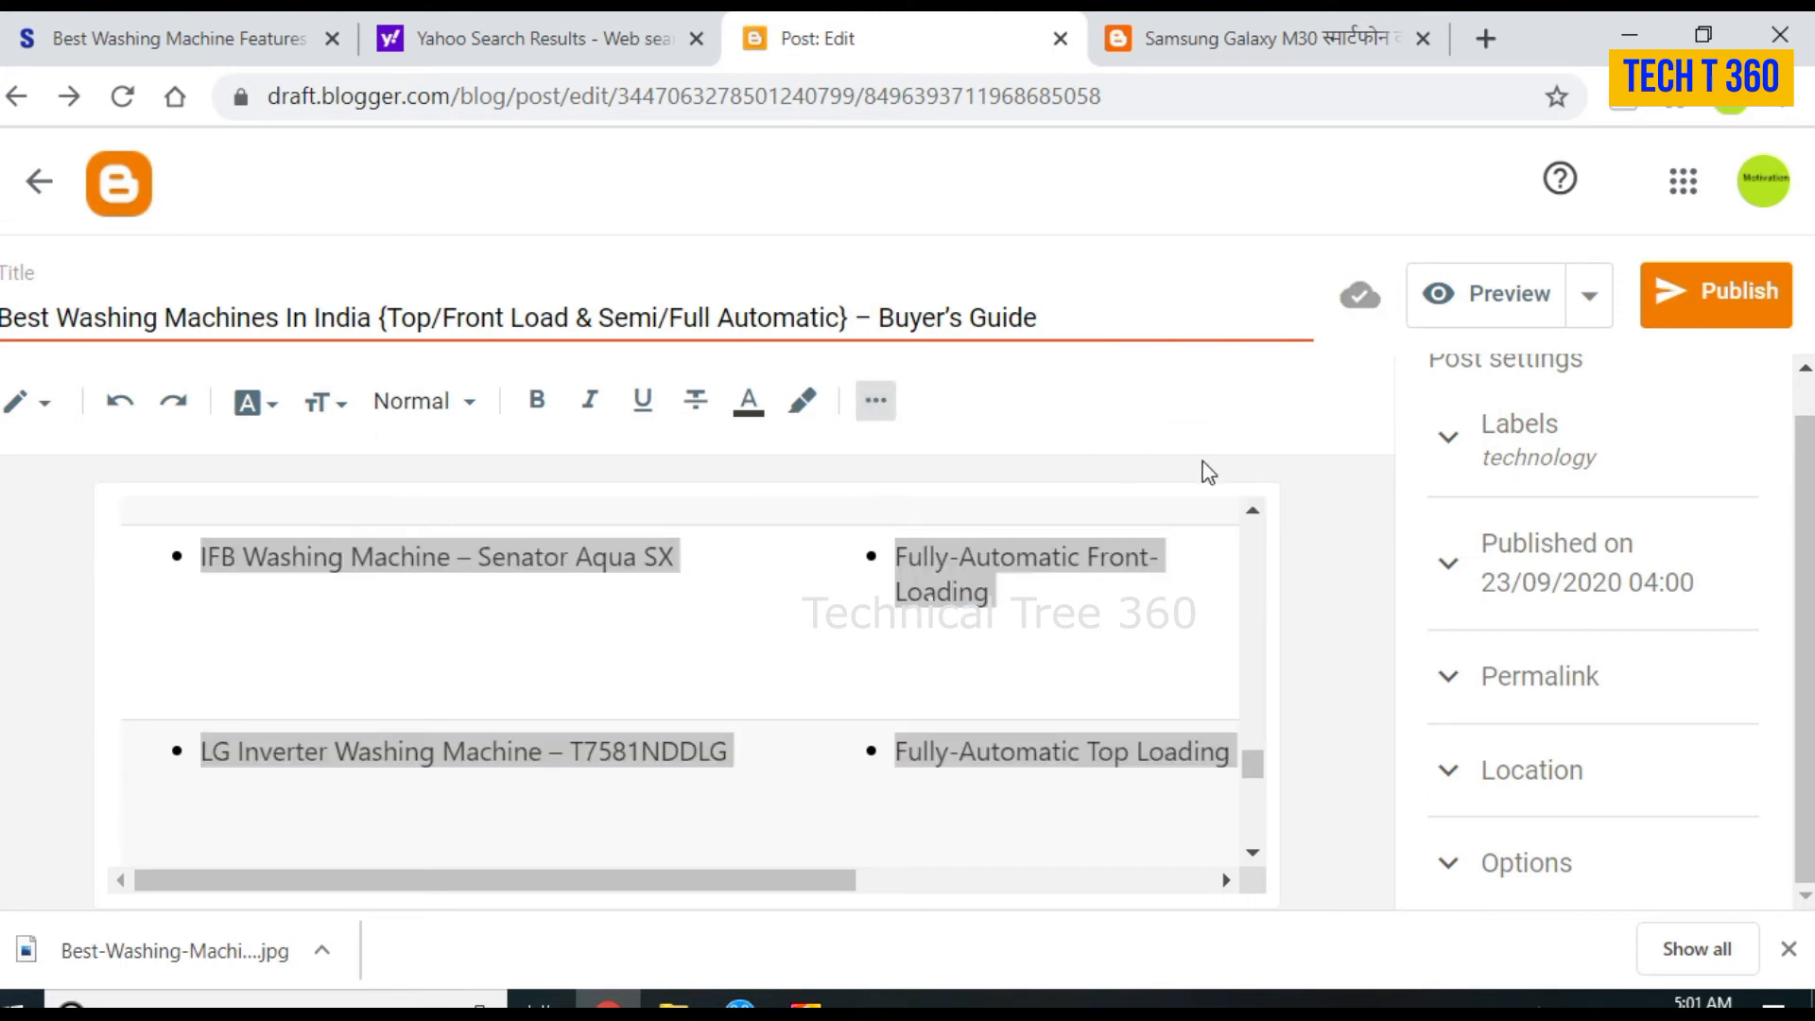
scroll(1248, 508, up, 4)
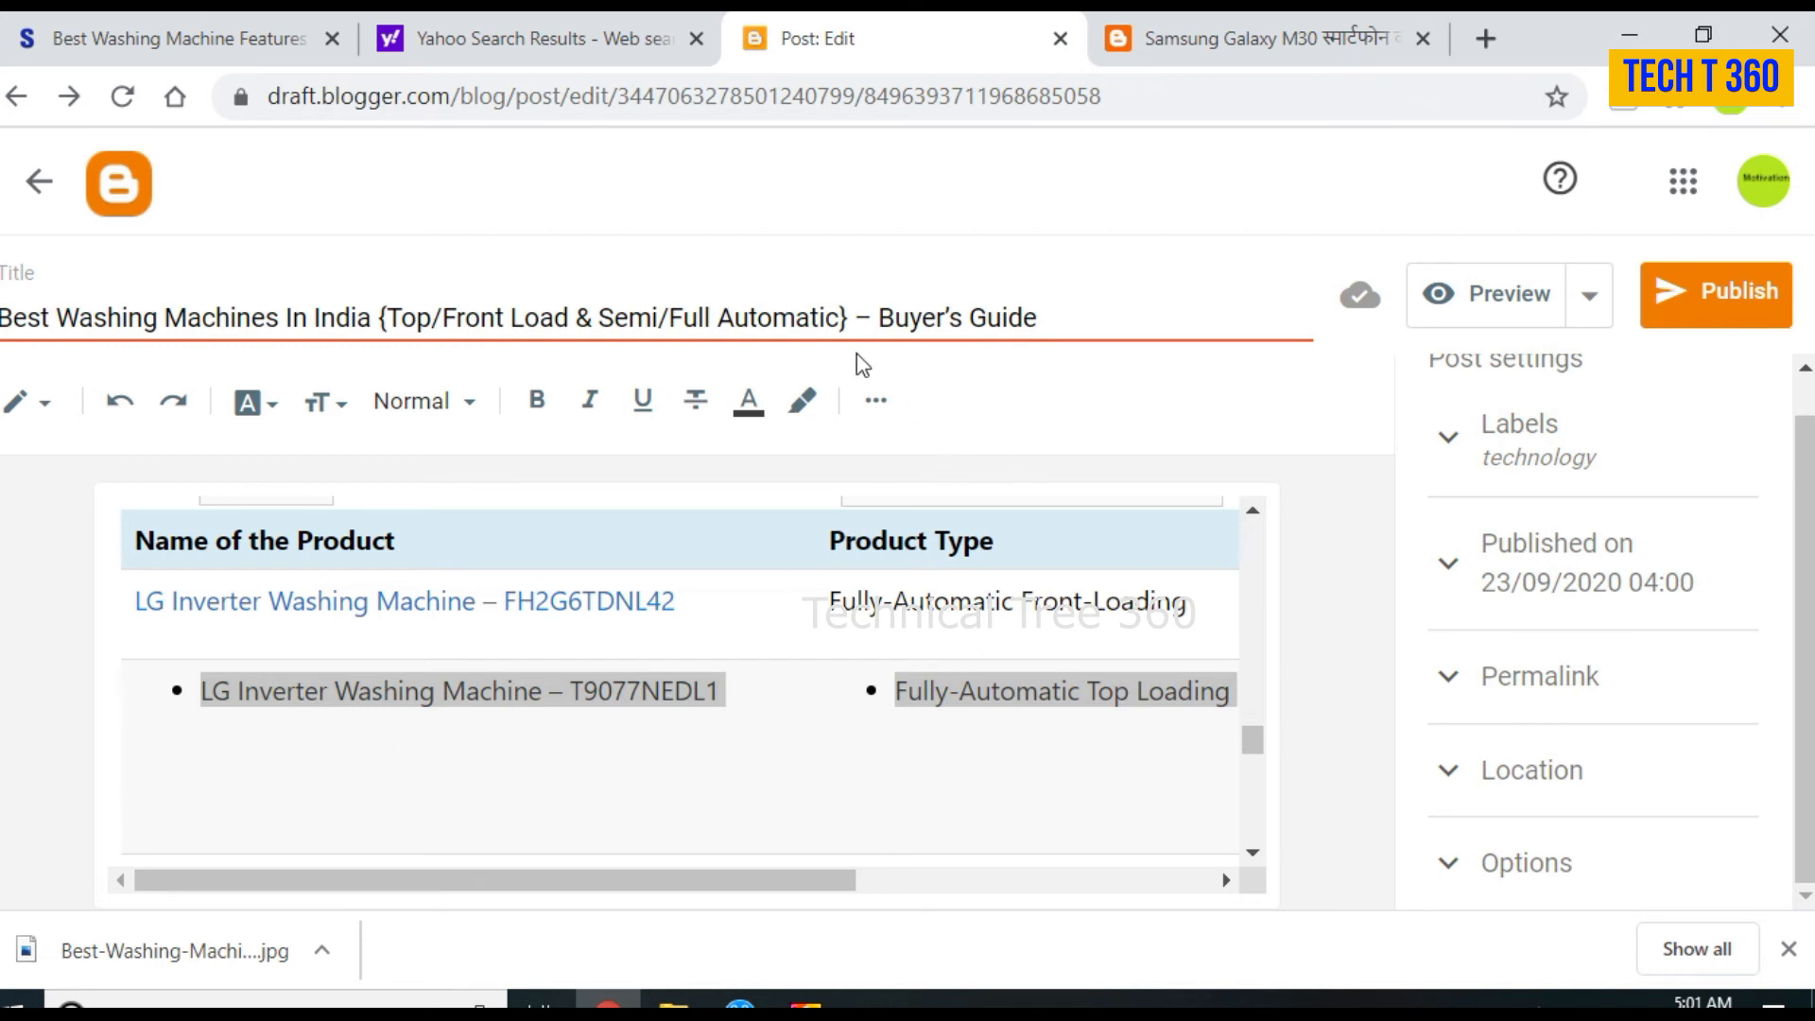
Step: Undo the bulleted list formatting in the product table and check the restored rows
click(1253, 511)
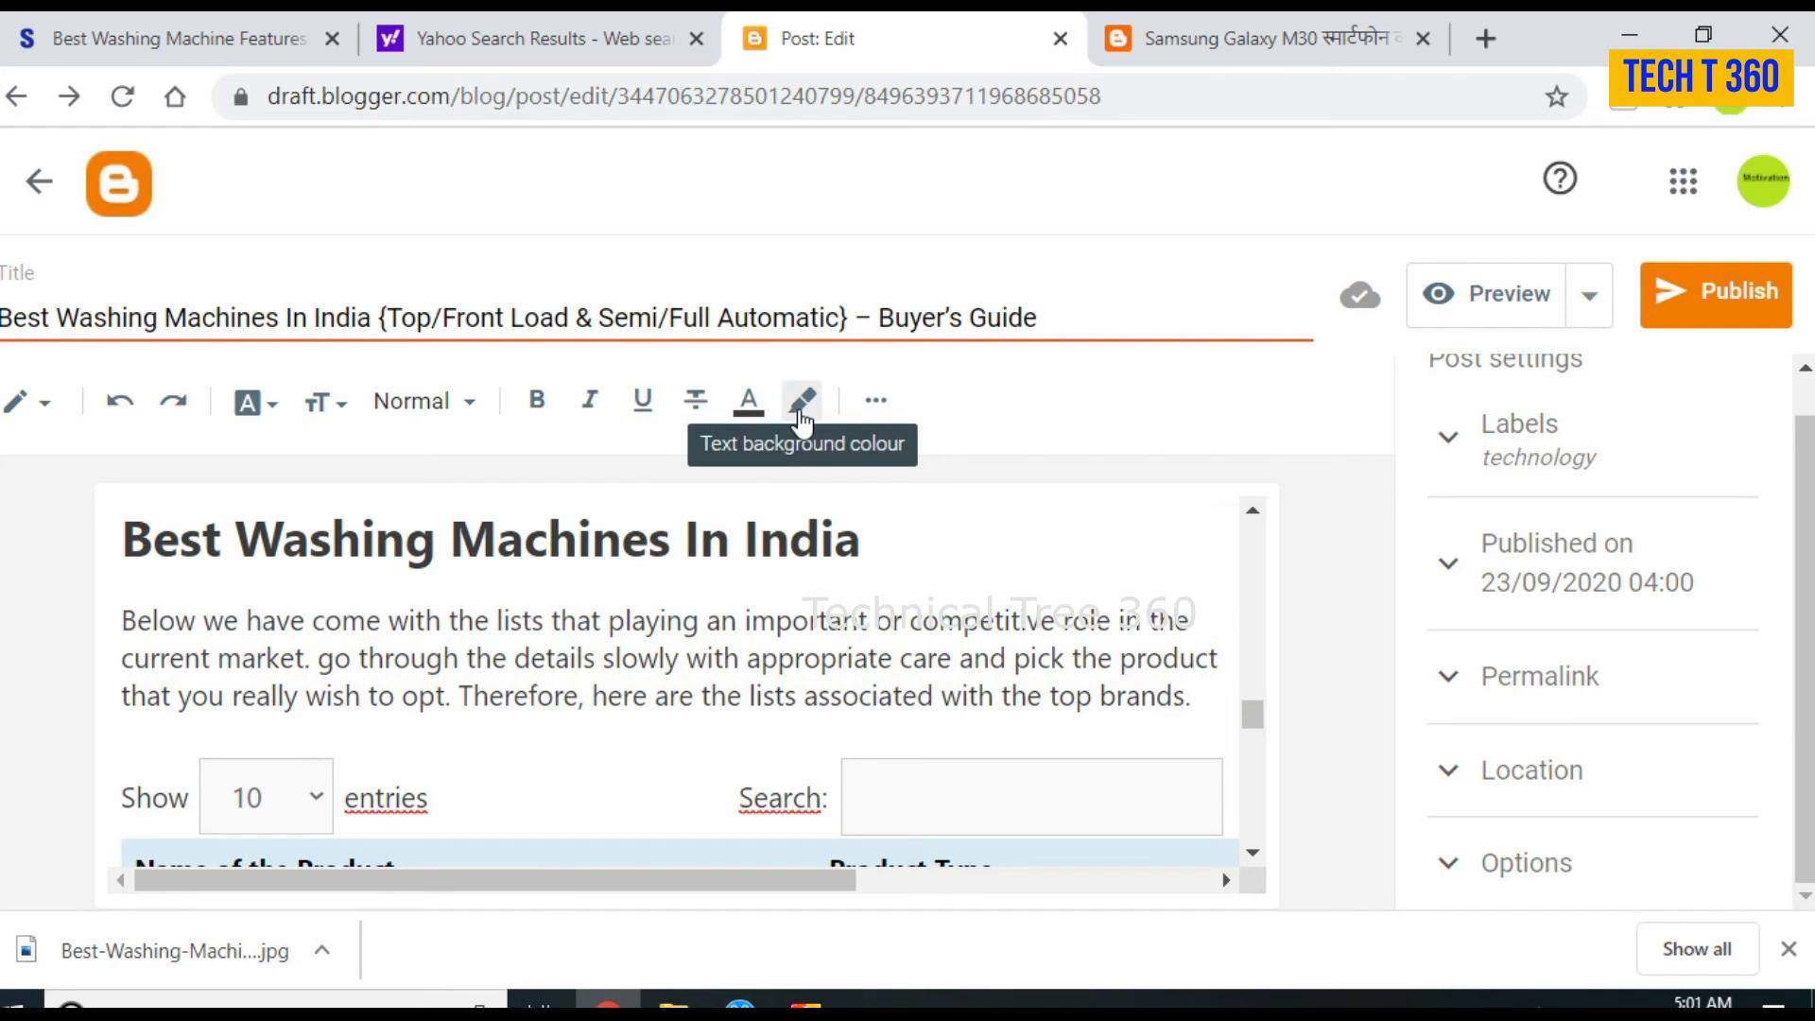
click(115, 406)
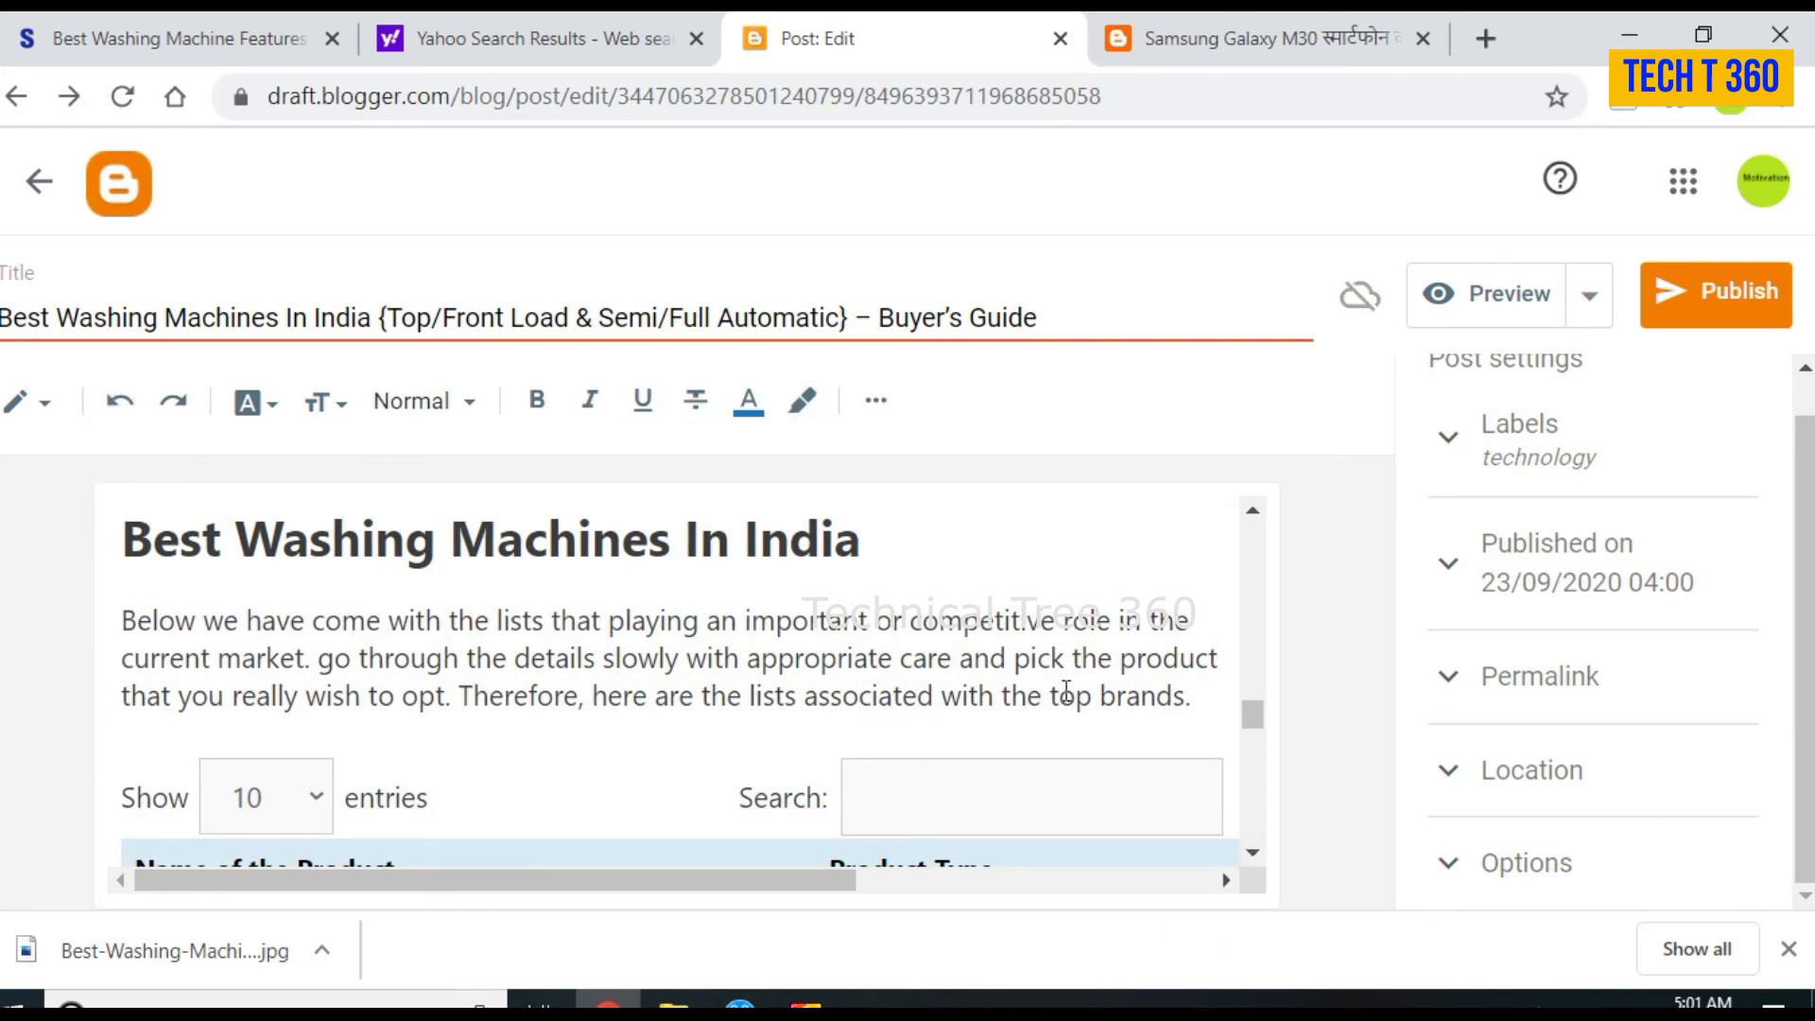
drag(1253, 718, 1261, 752)
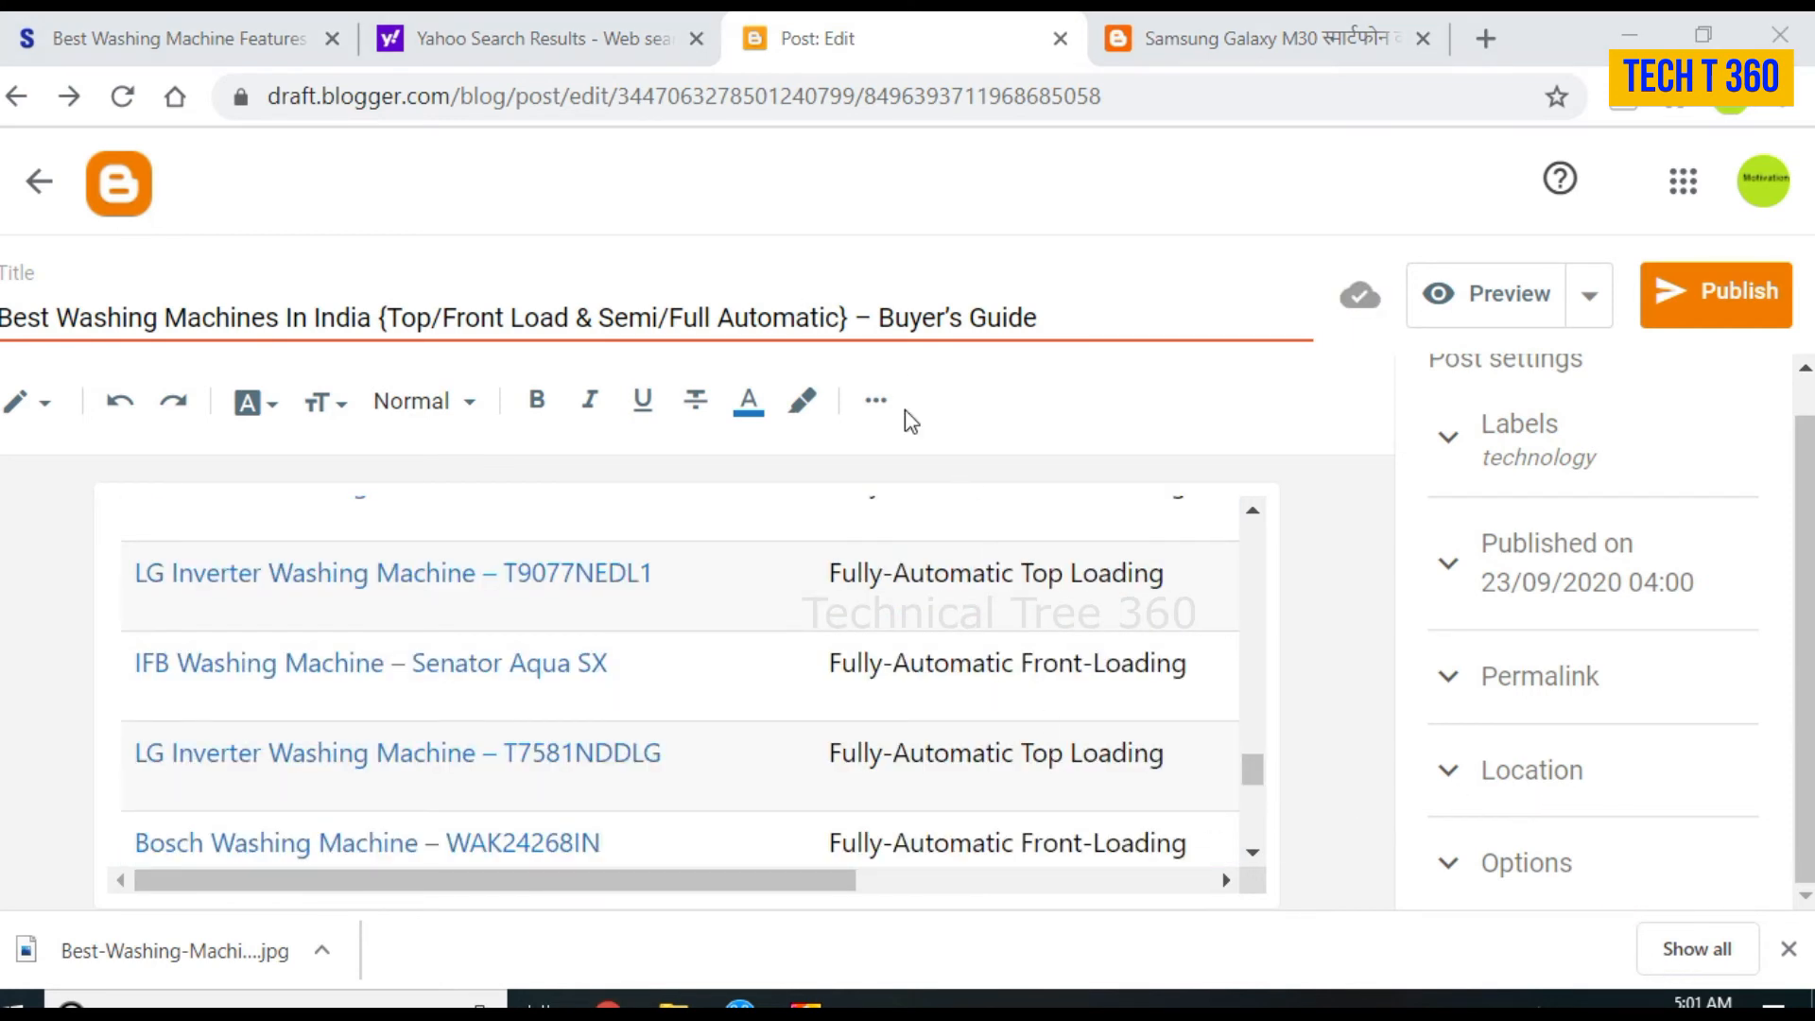
Step: Choose Hindi as the post's input language and turn on the first हिन्दी transliteration option
click(875, 400)
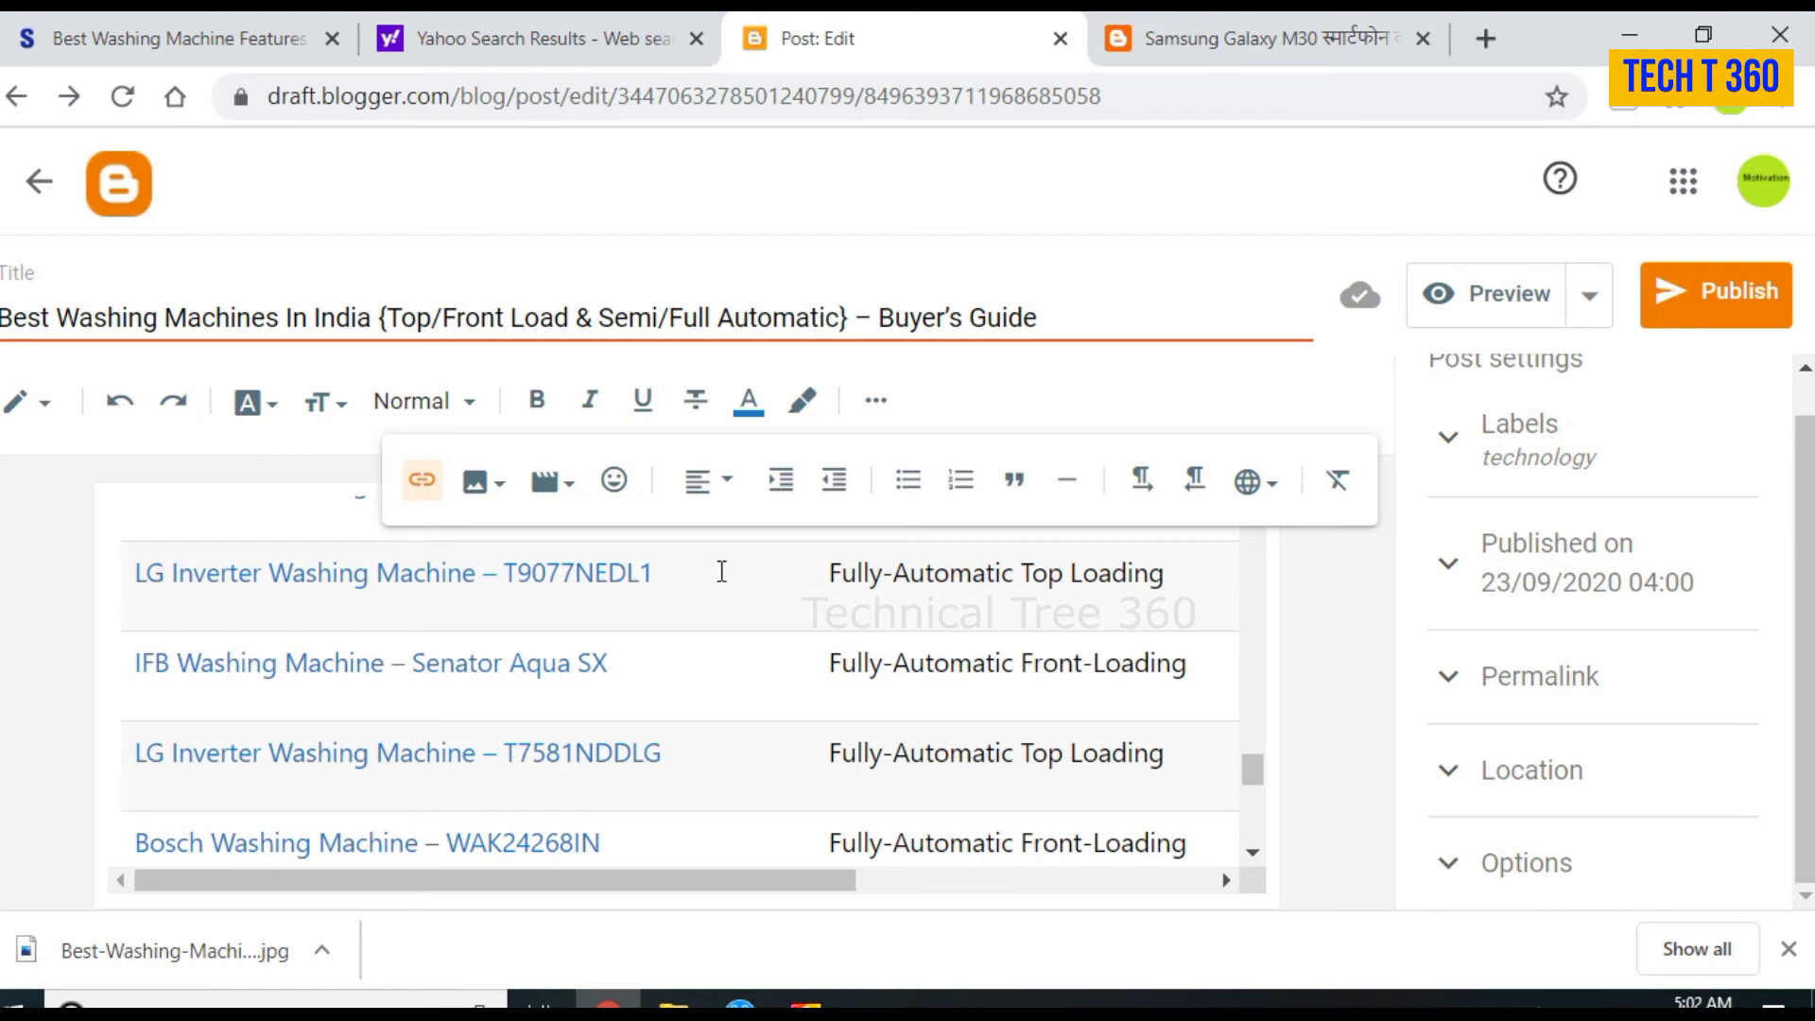
click(1272, 487)
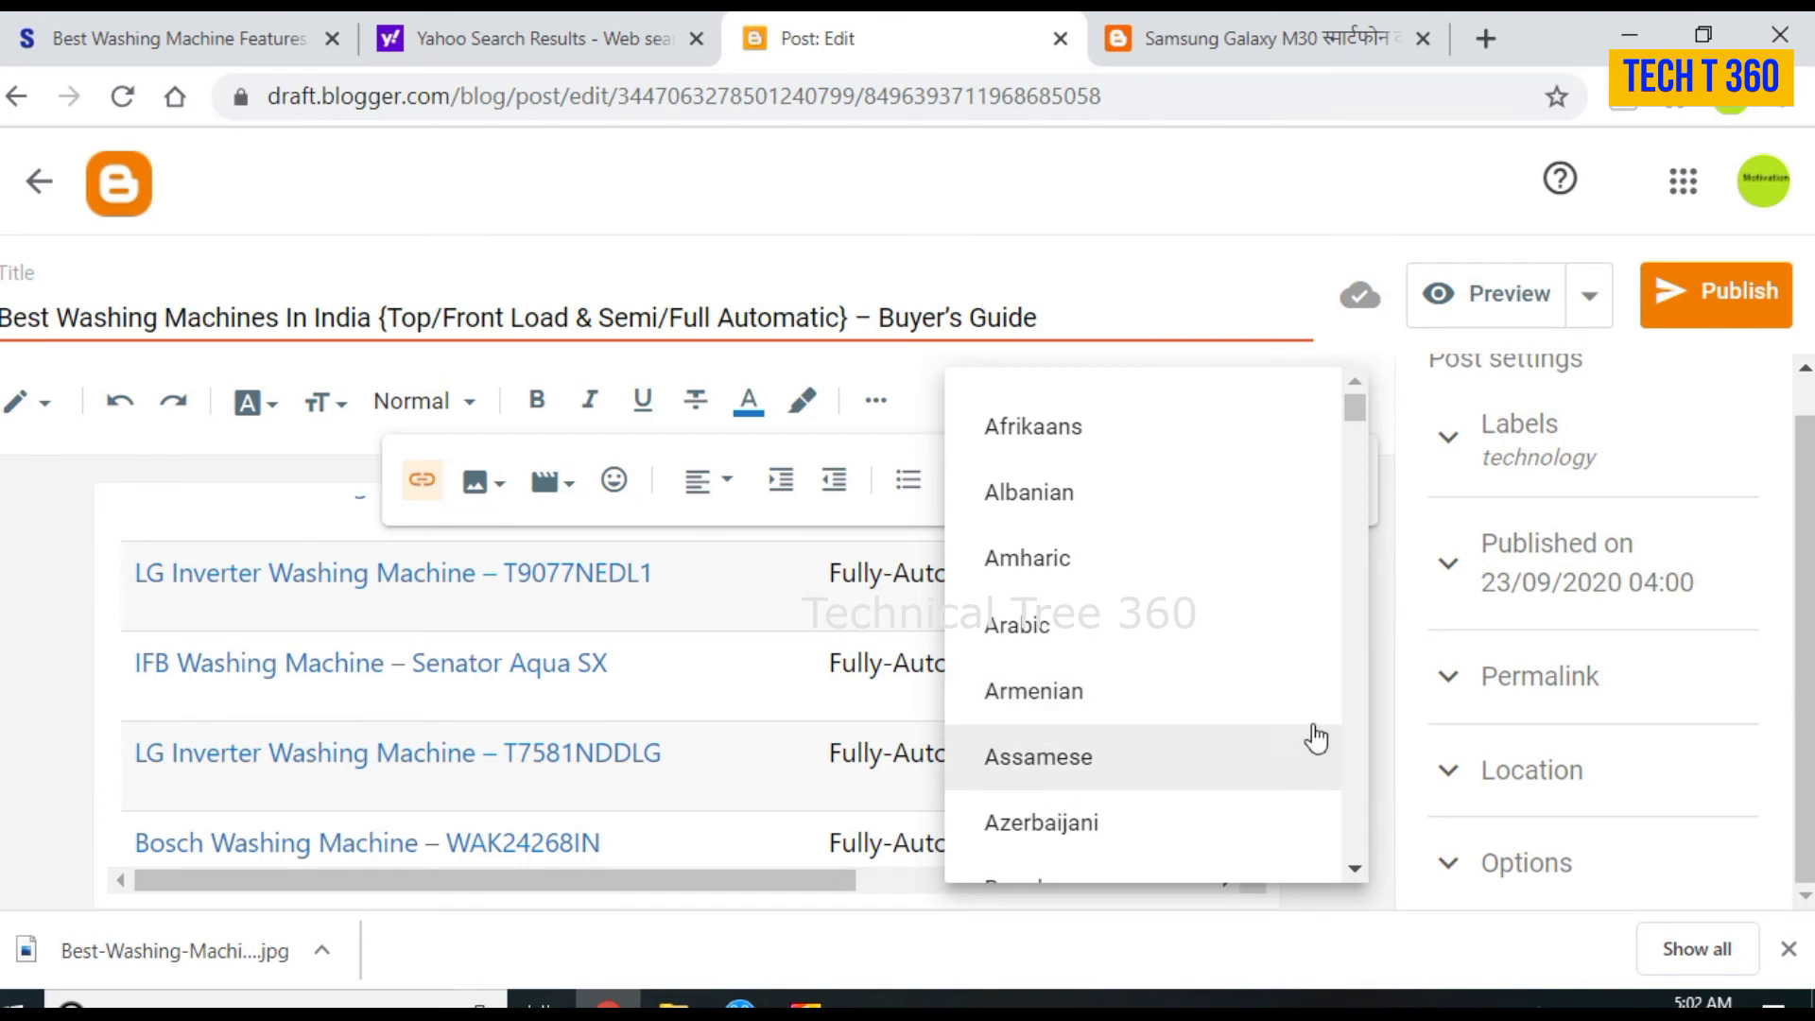
drag(1348, 404, 1352, 492)
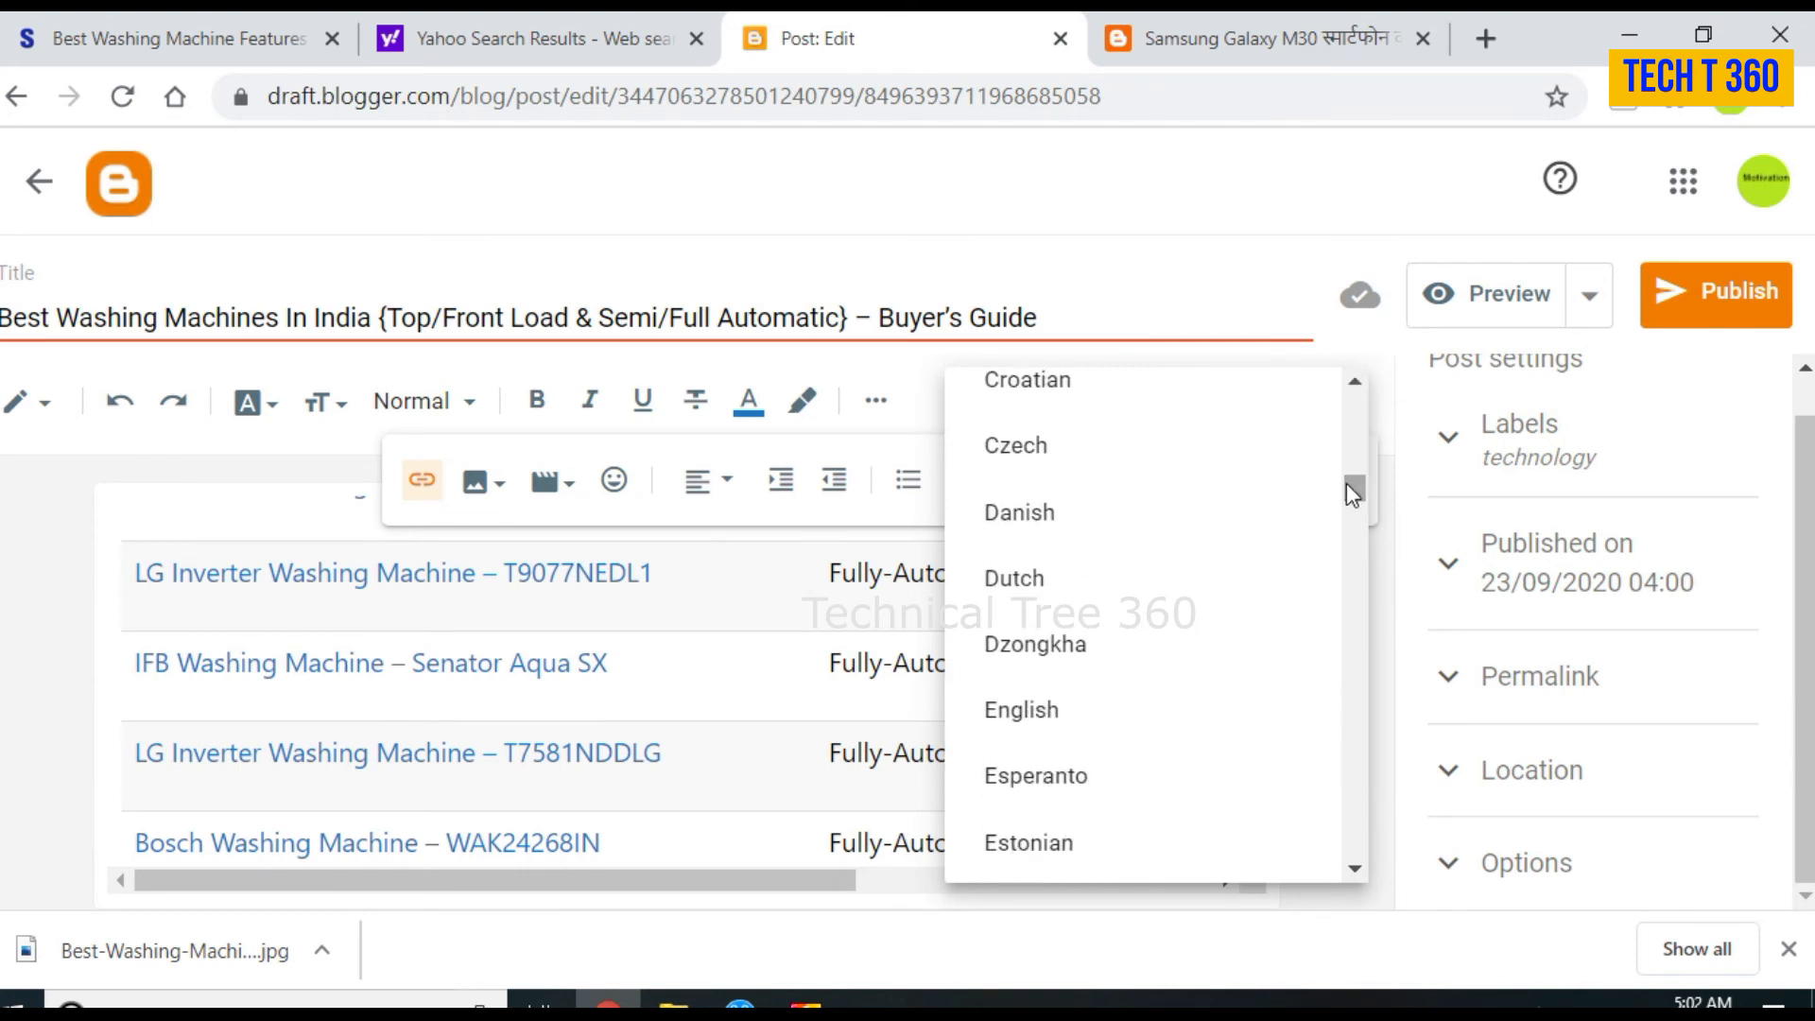
drag(1364, 484, 1330, 630)
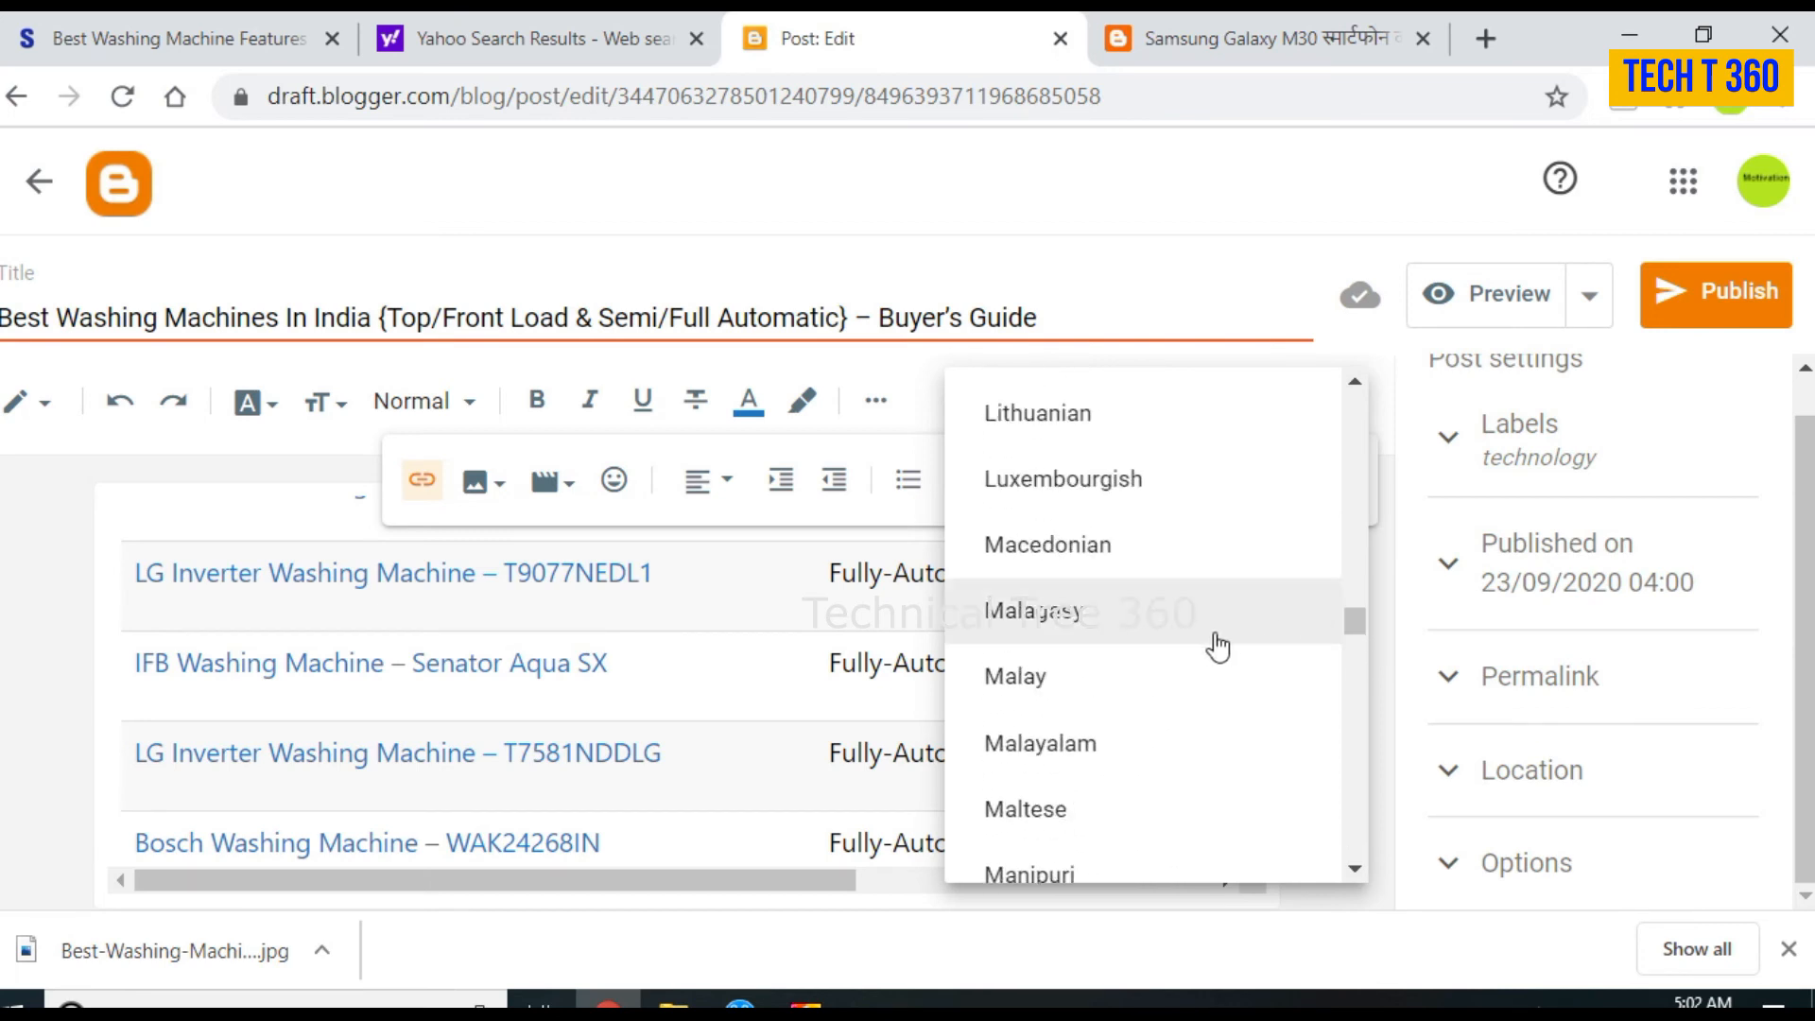
scroll(1150, 553, down, 20)
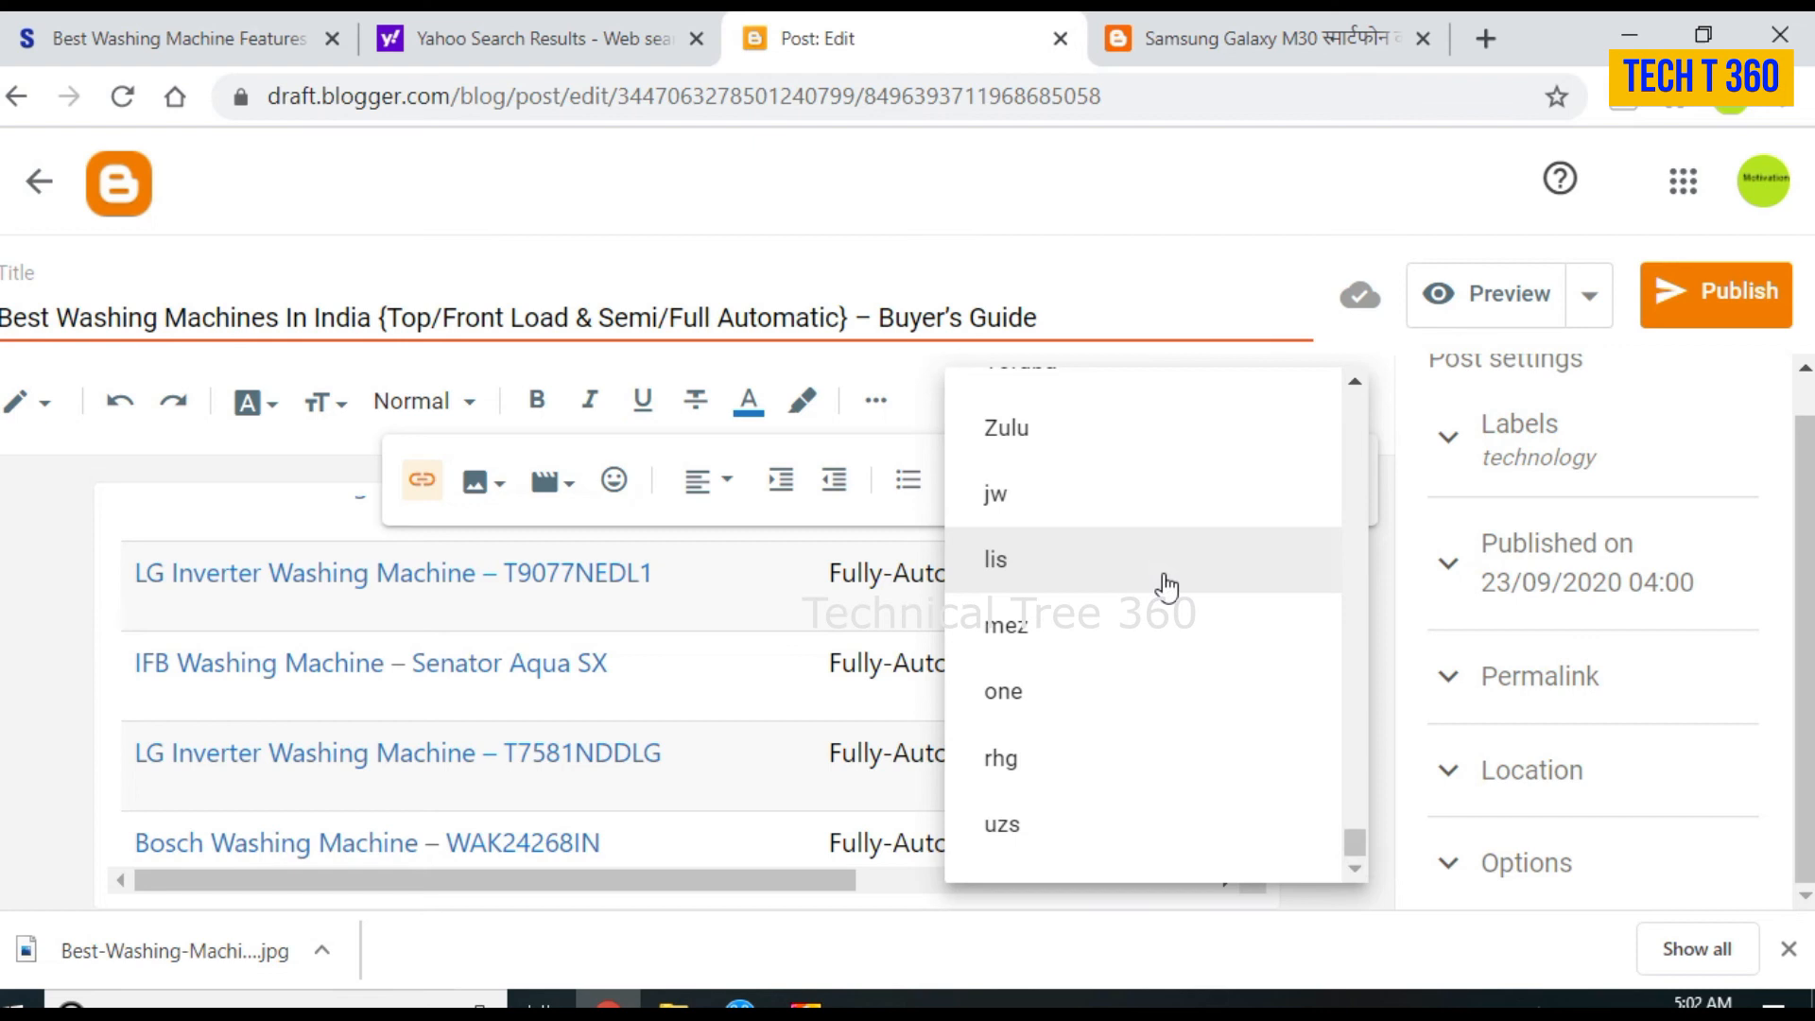
scroll(1162, 577, up, 20)
scroll(1167, 587, up, 15)
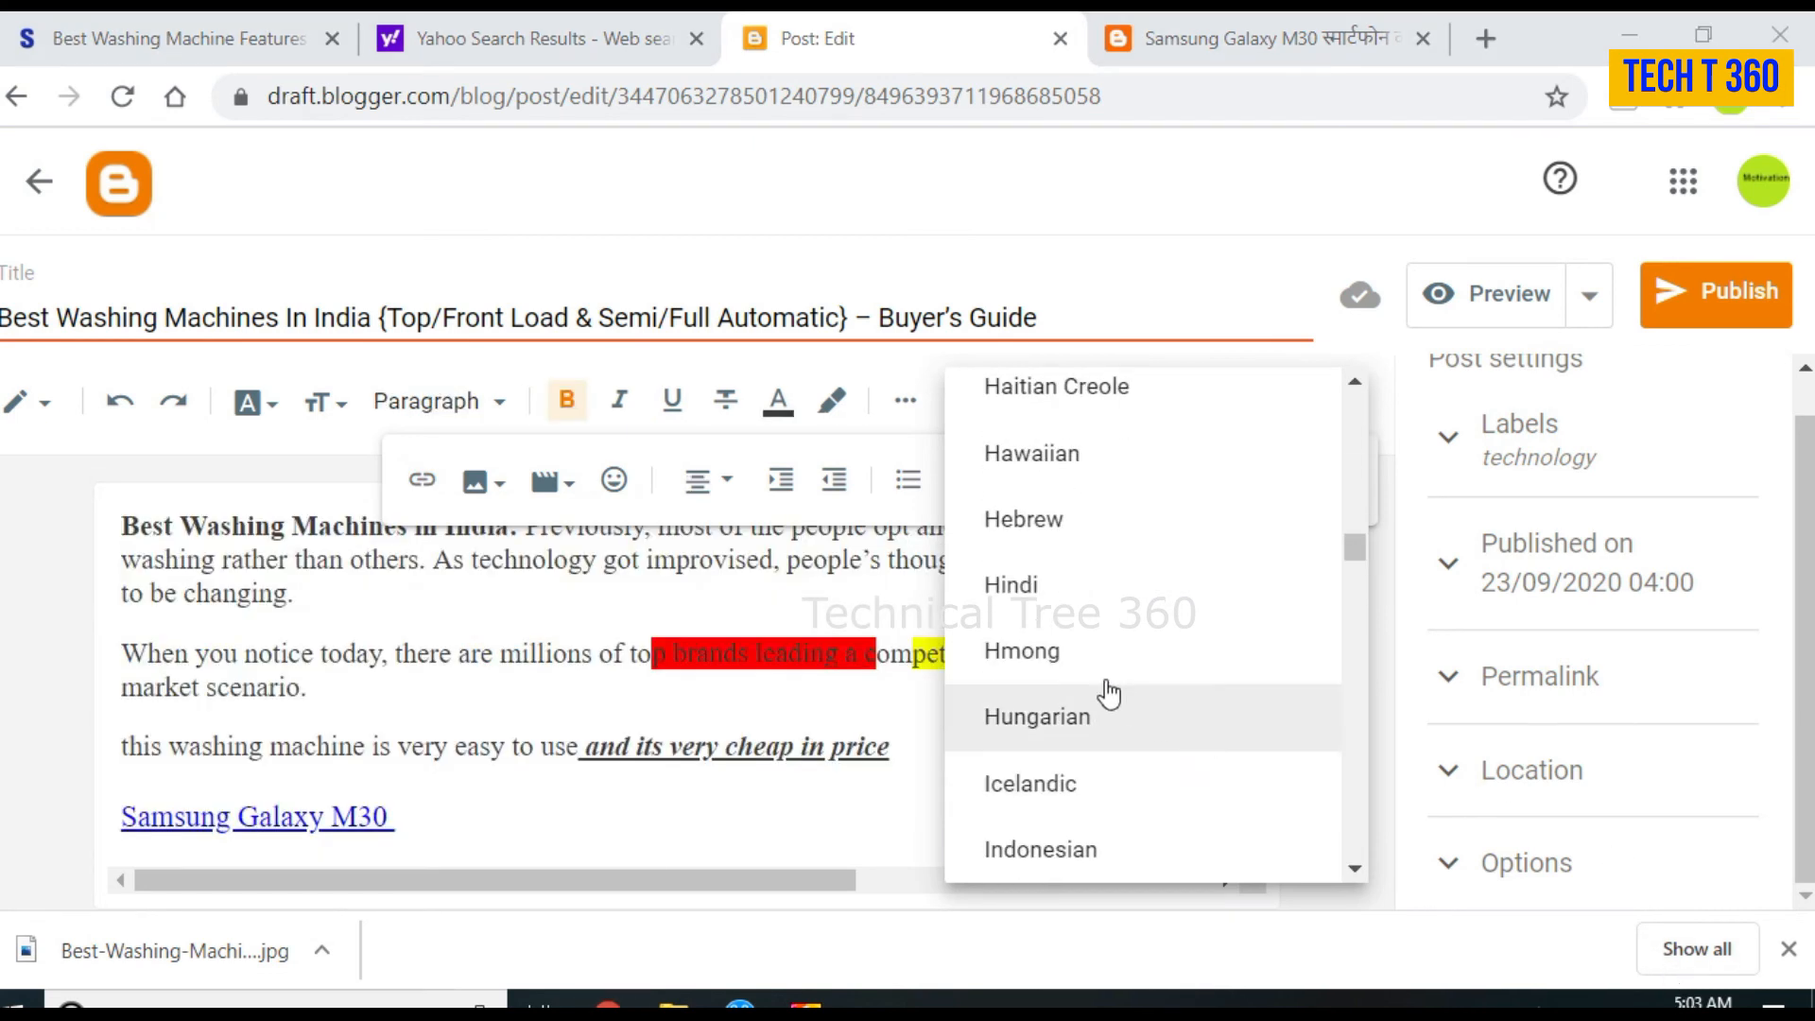
click(1025, 605)
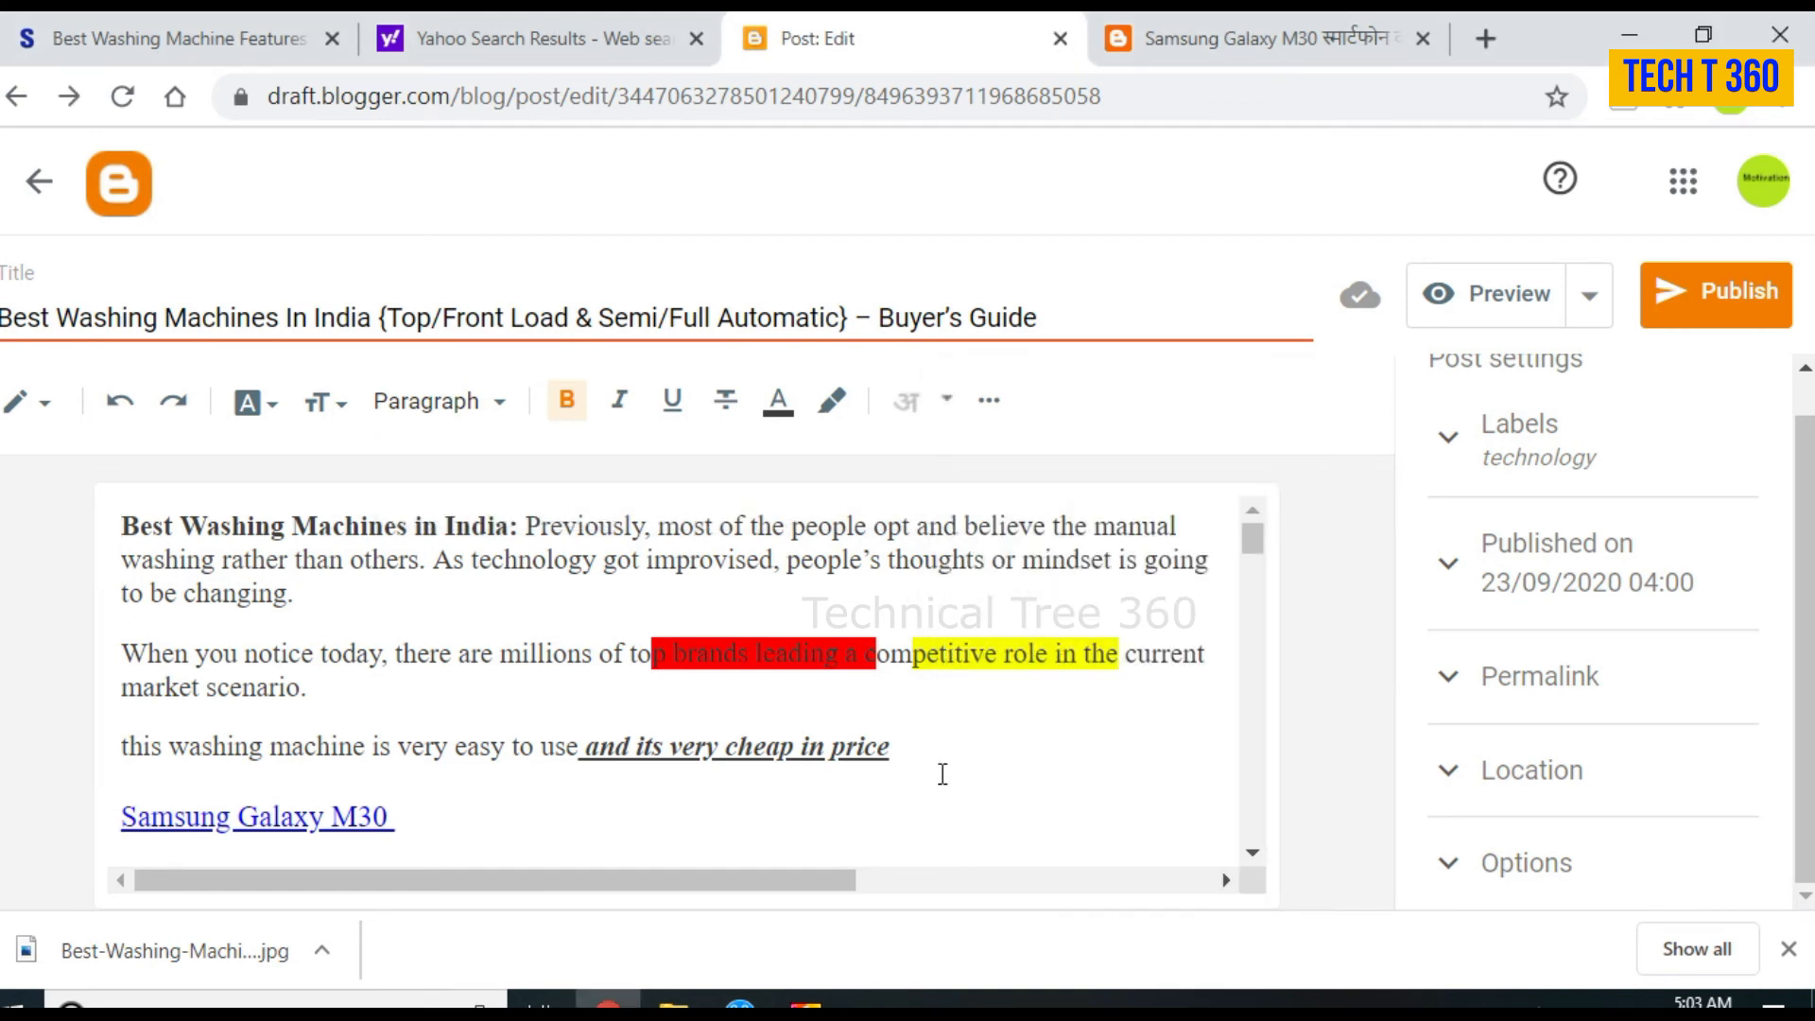
click(946, 399)
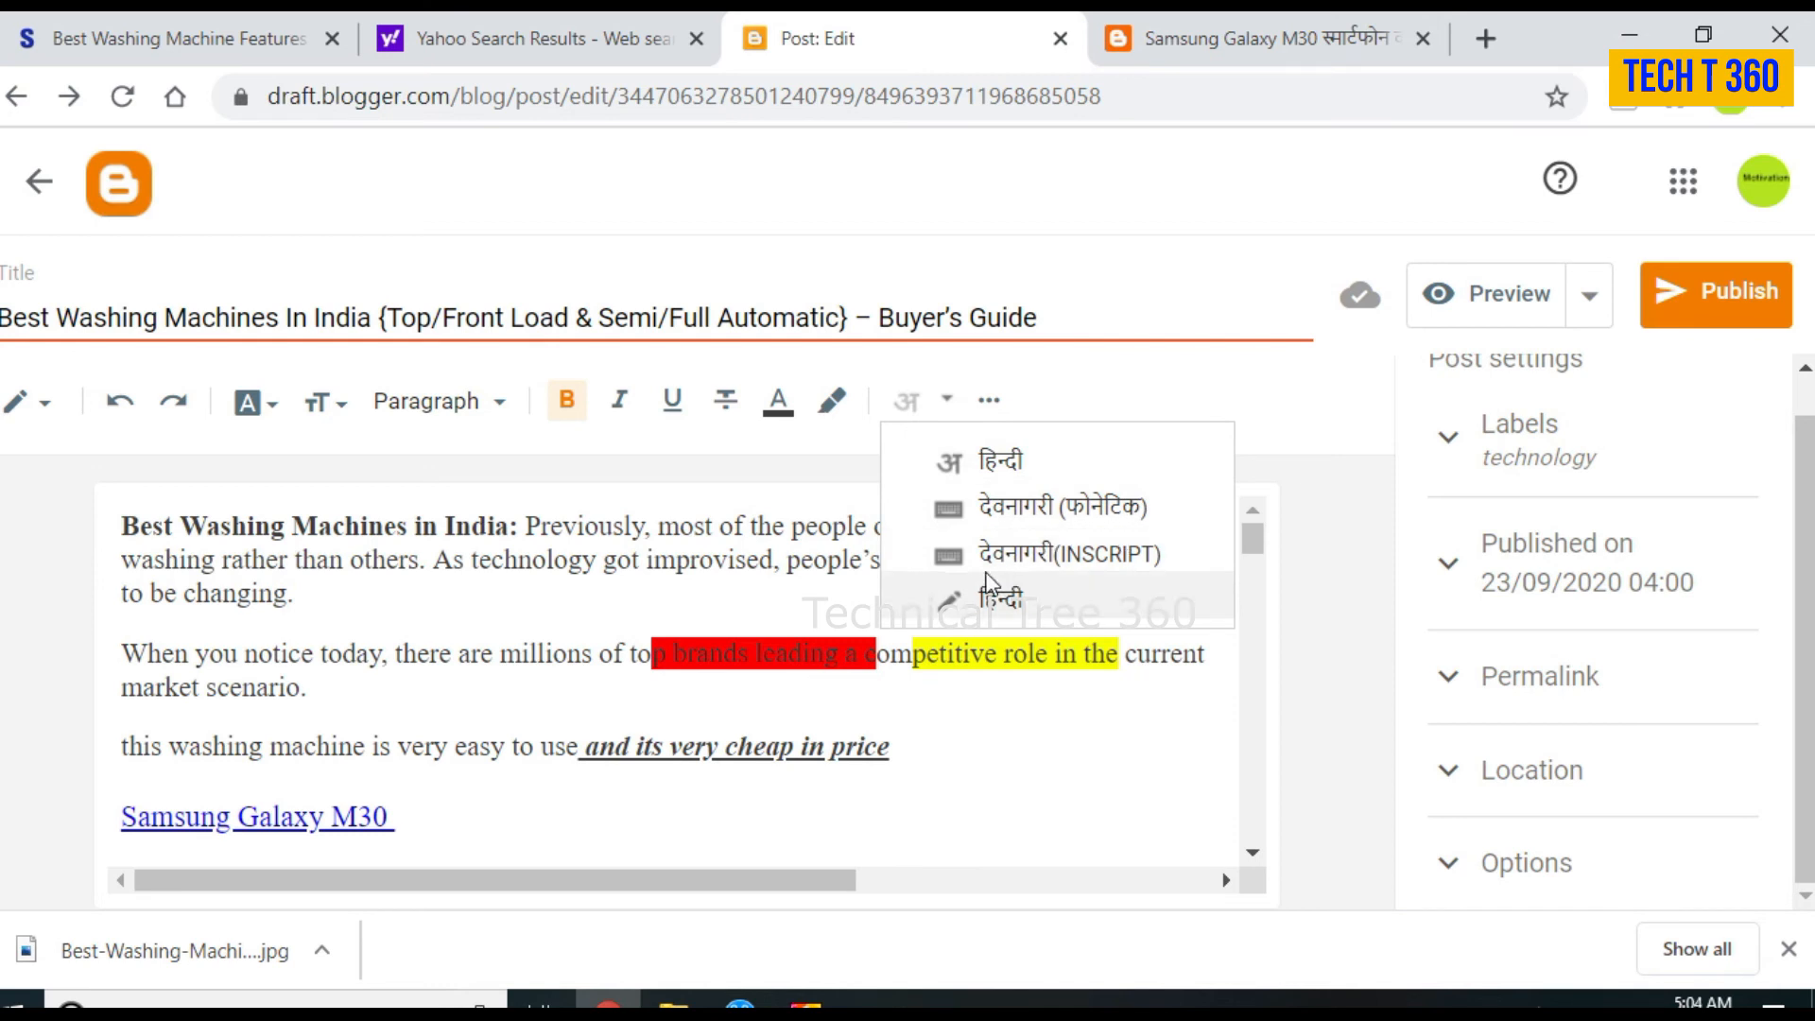
click(960, 462)
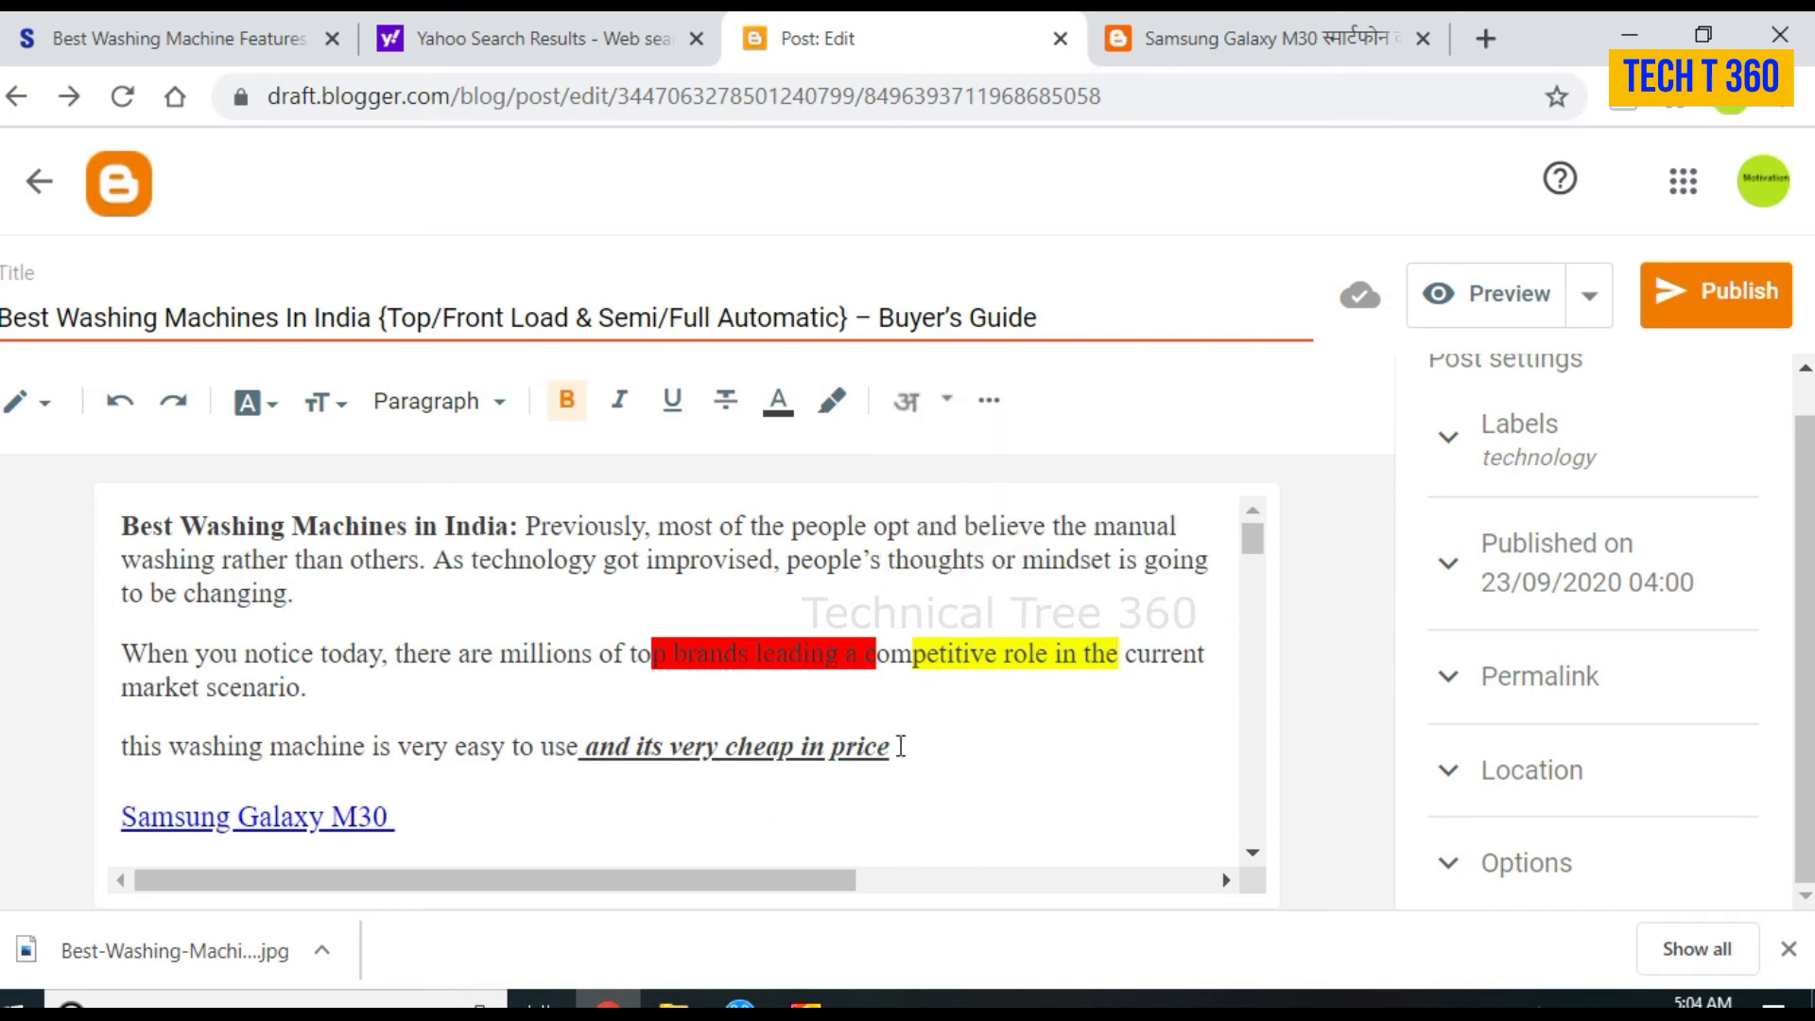
Step: Add a new line below "and its very cheap in price" and write "ये एक" on it using Hindi transliteration
click(931, 747)
key(Return)
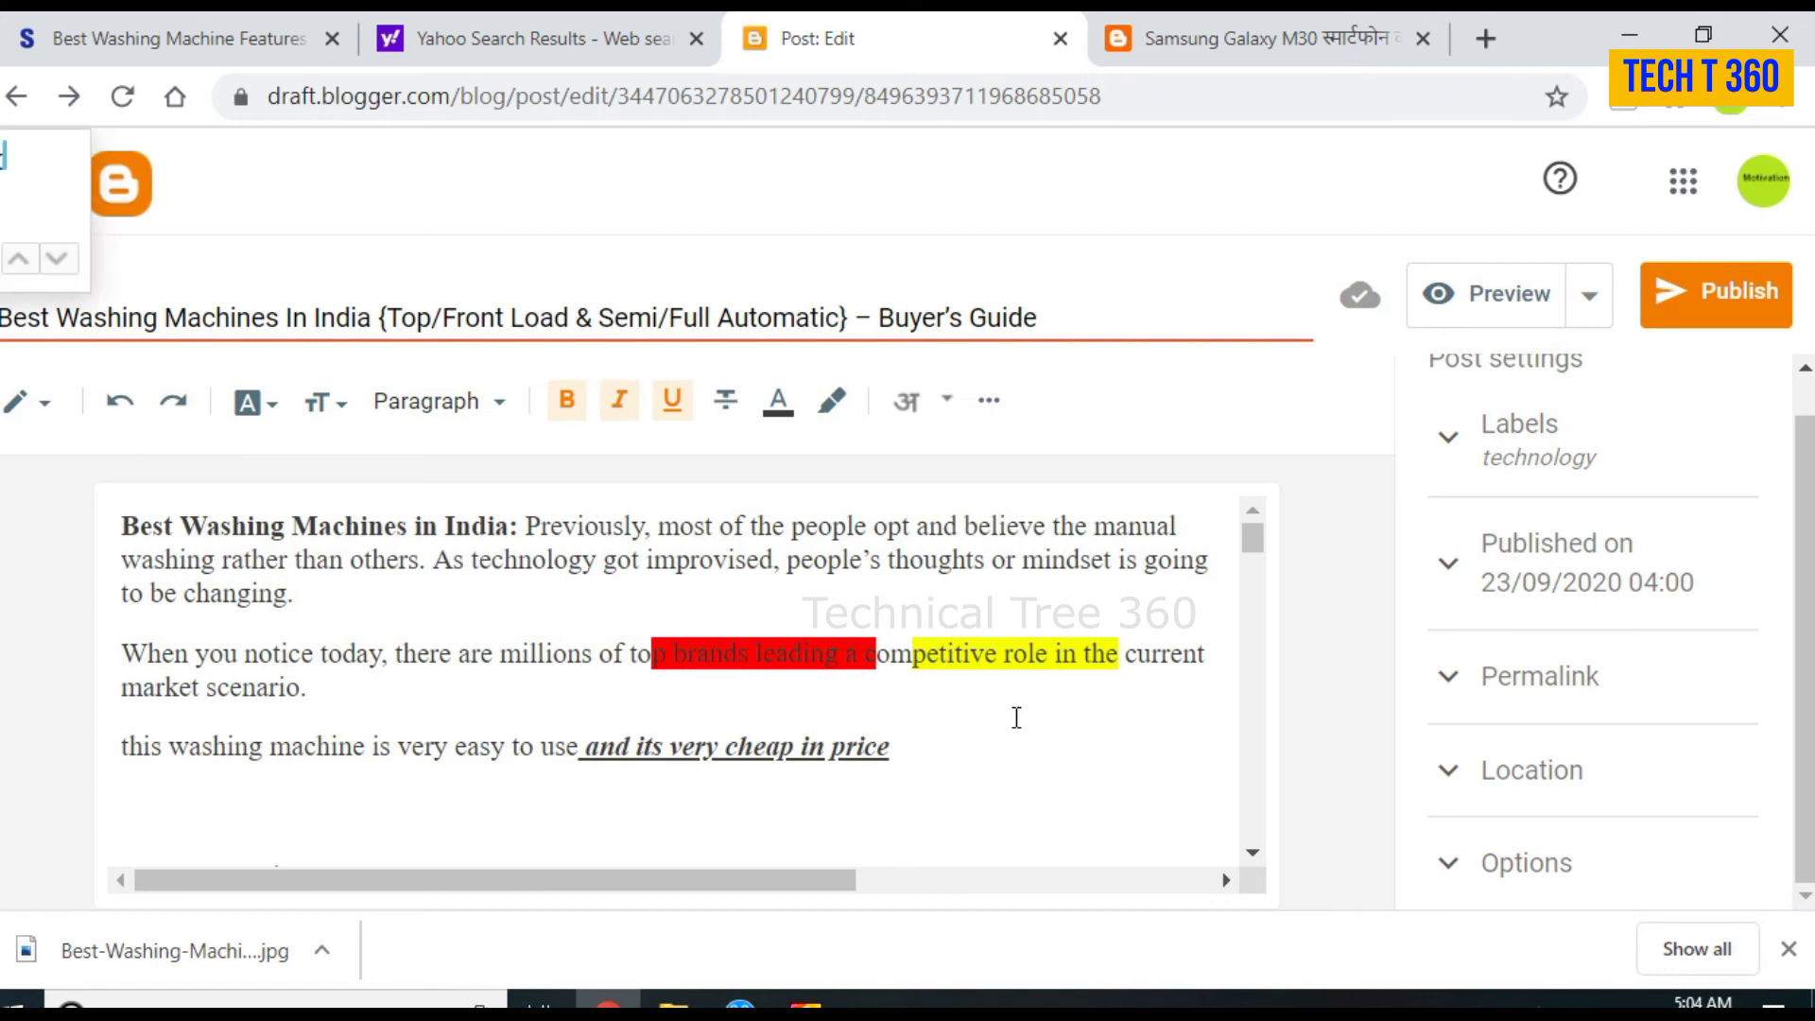
text(t)
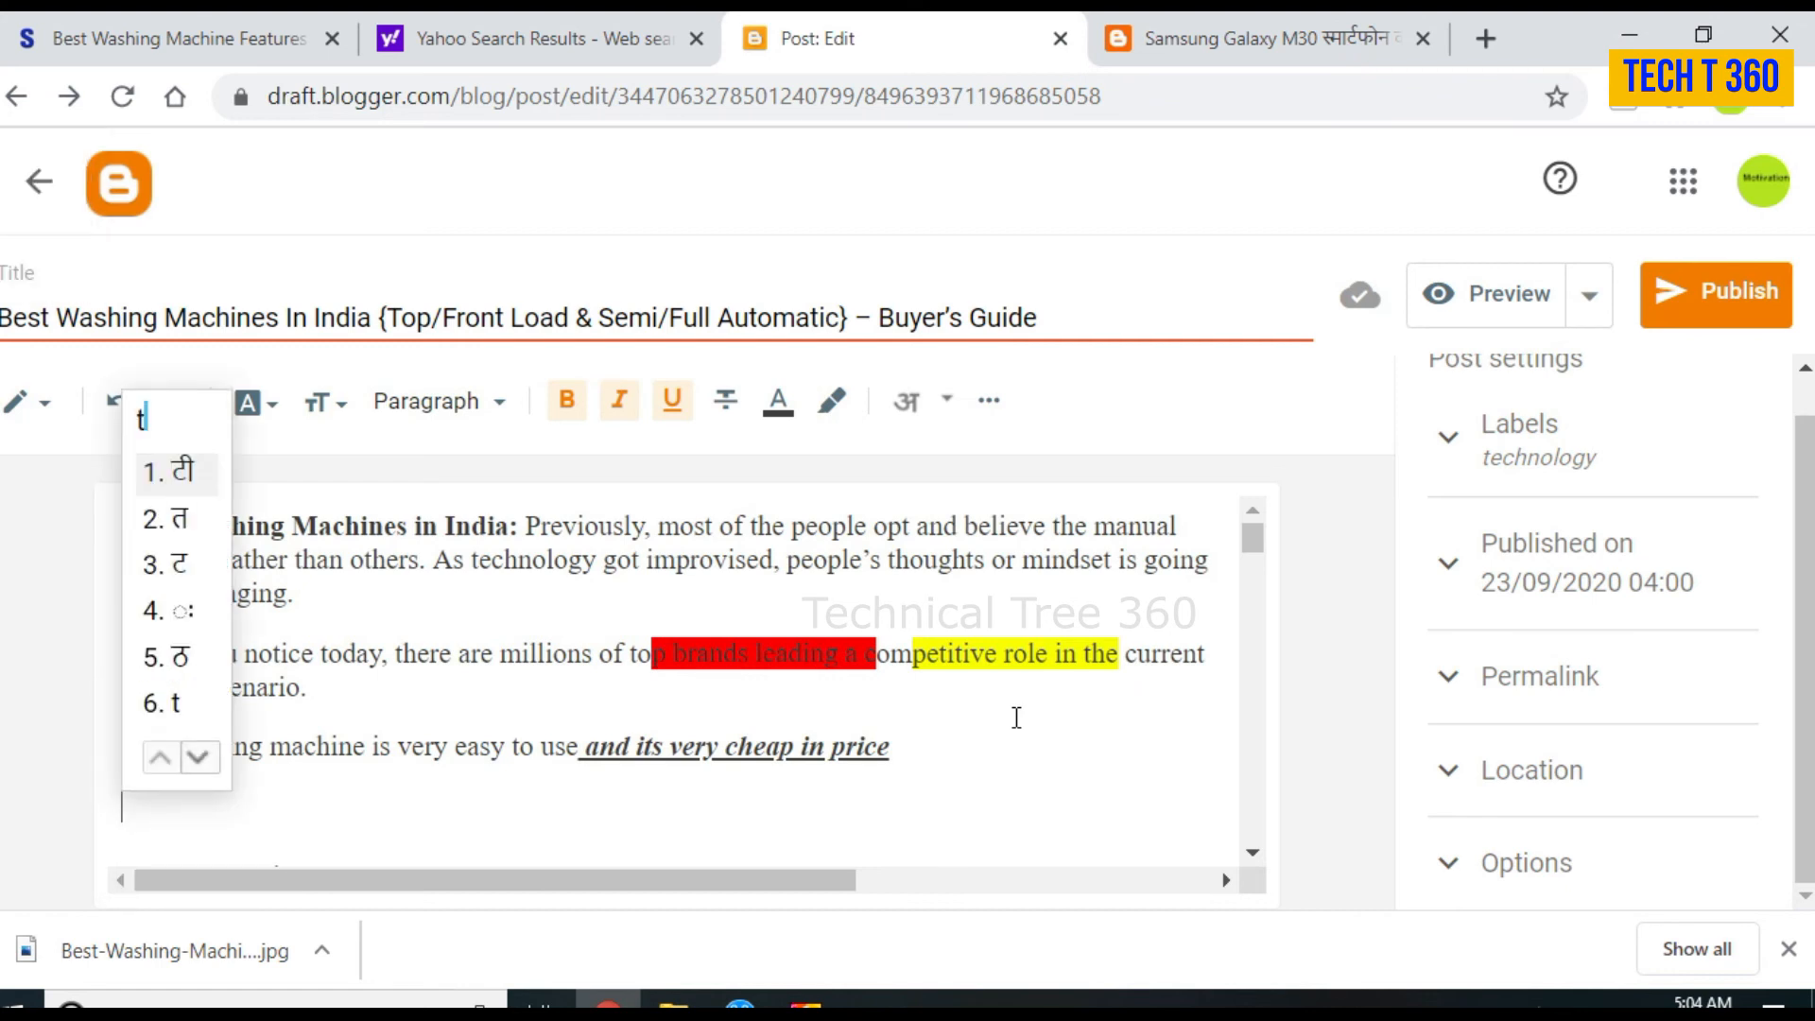
key(BackSpace)
text(ye)
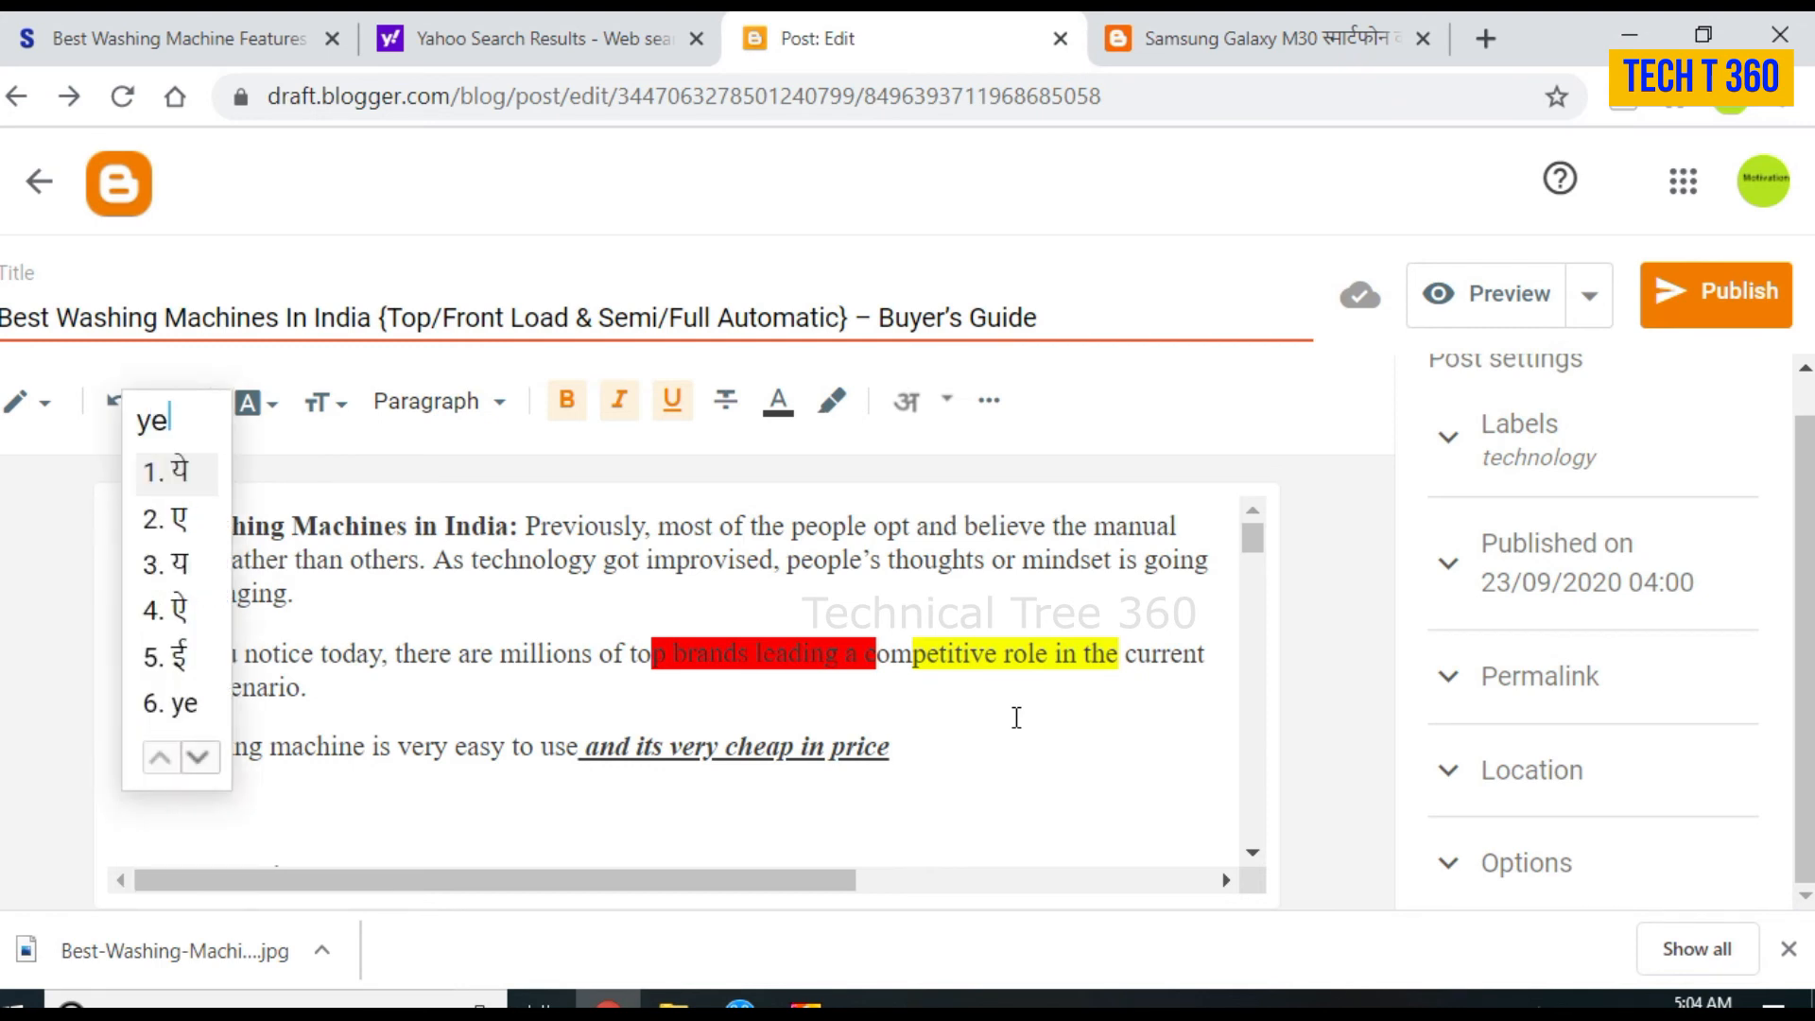
key(space)
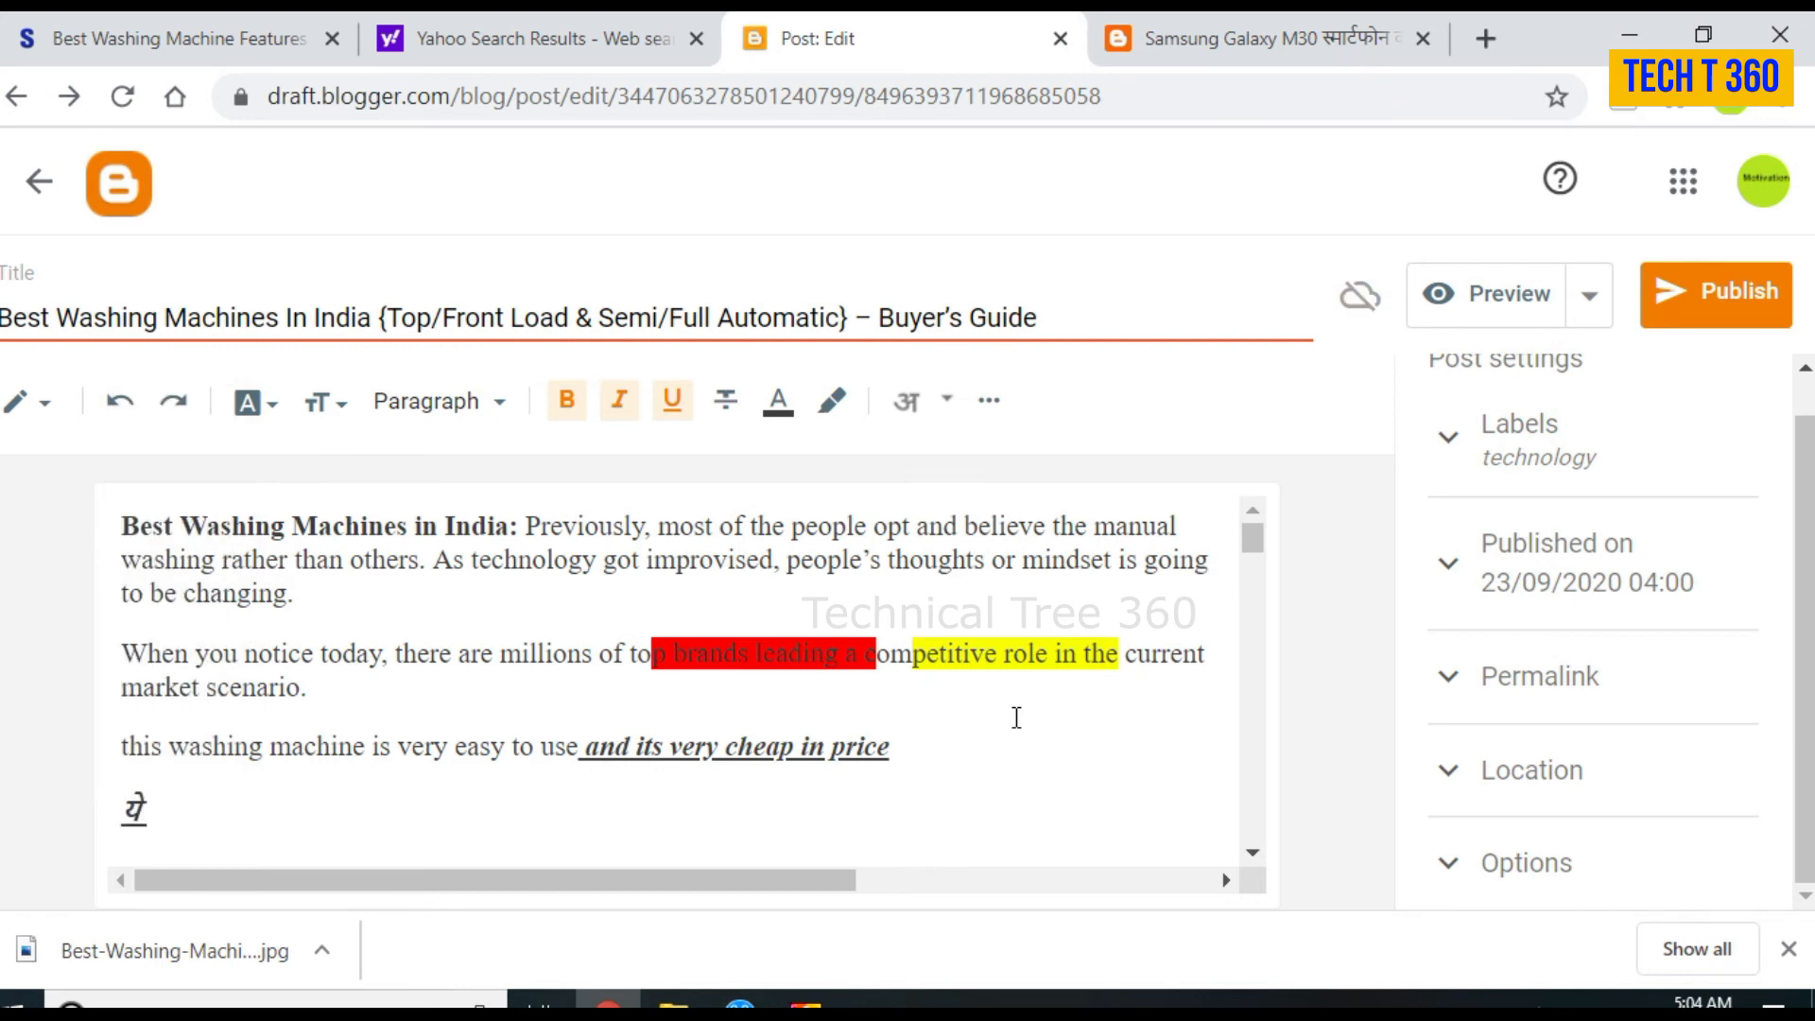
text(ek)
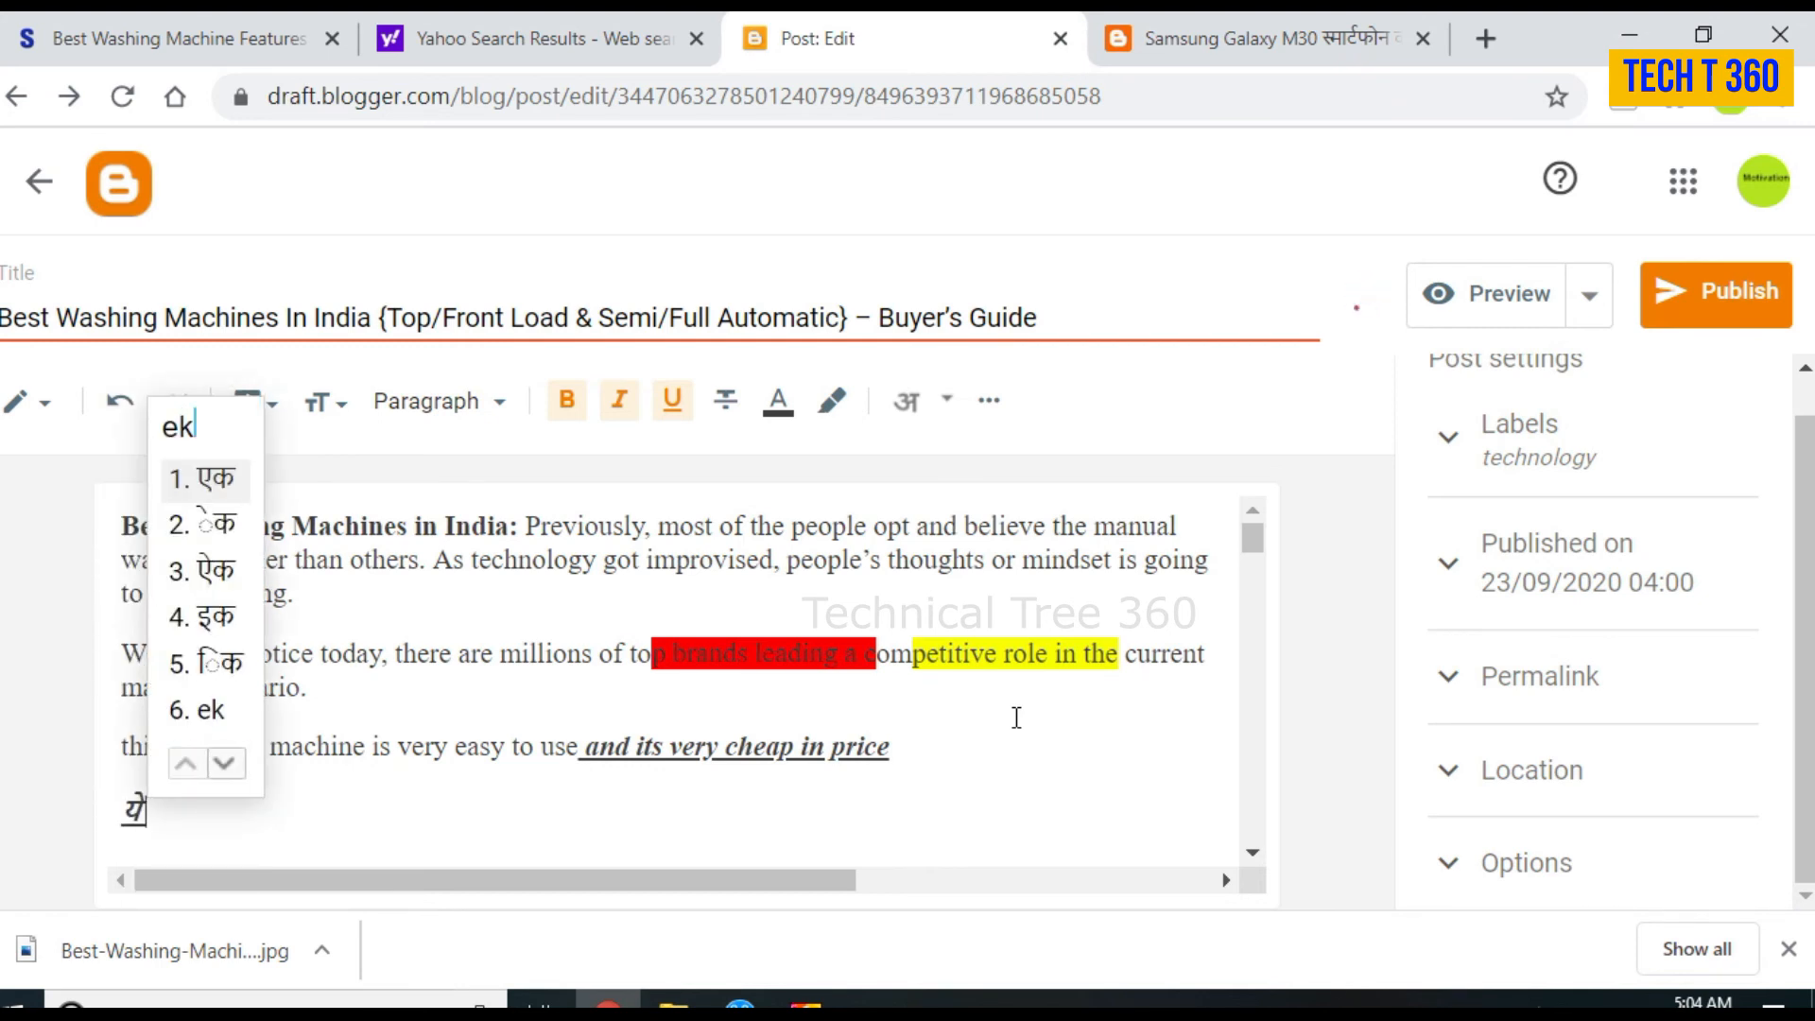
key(space)
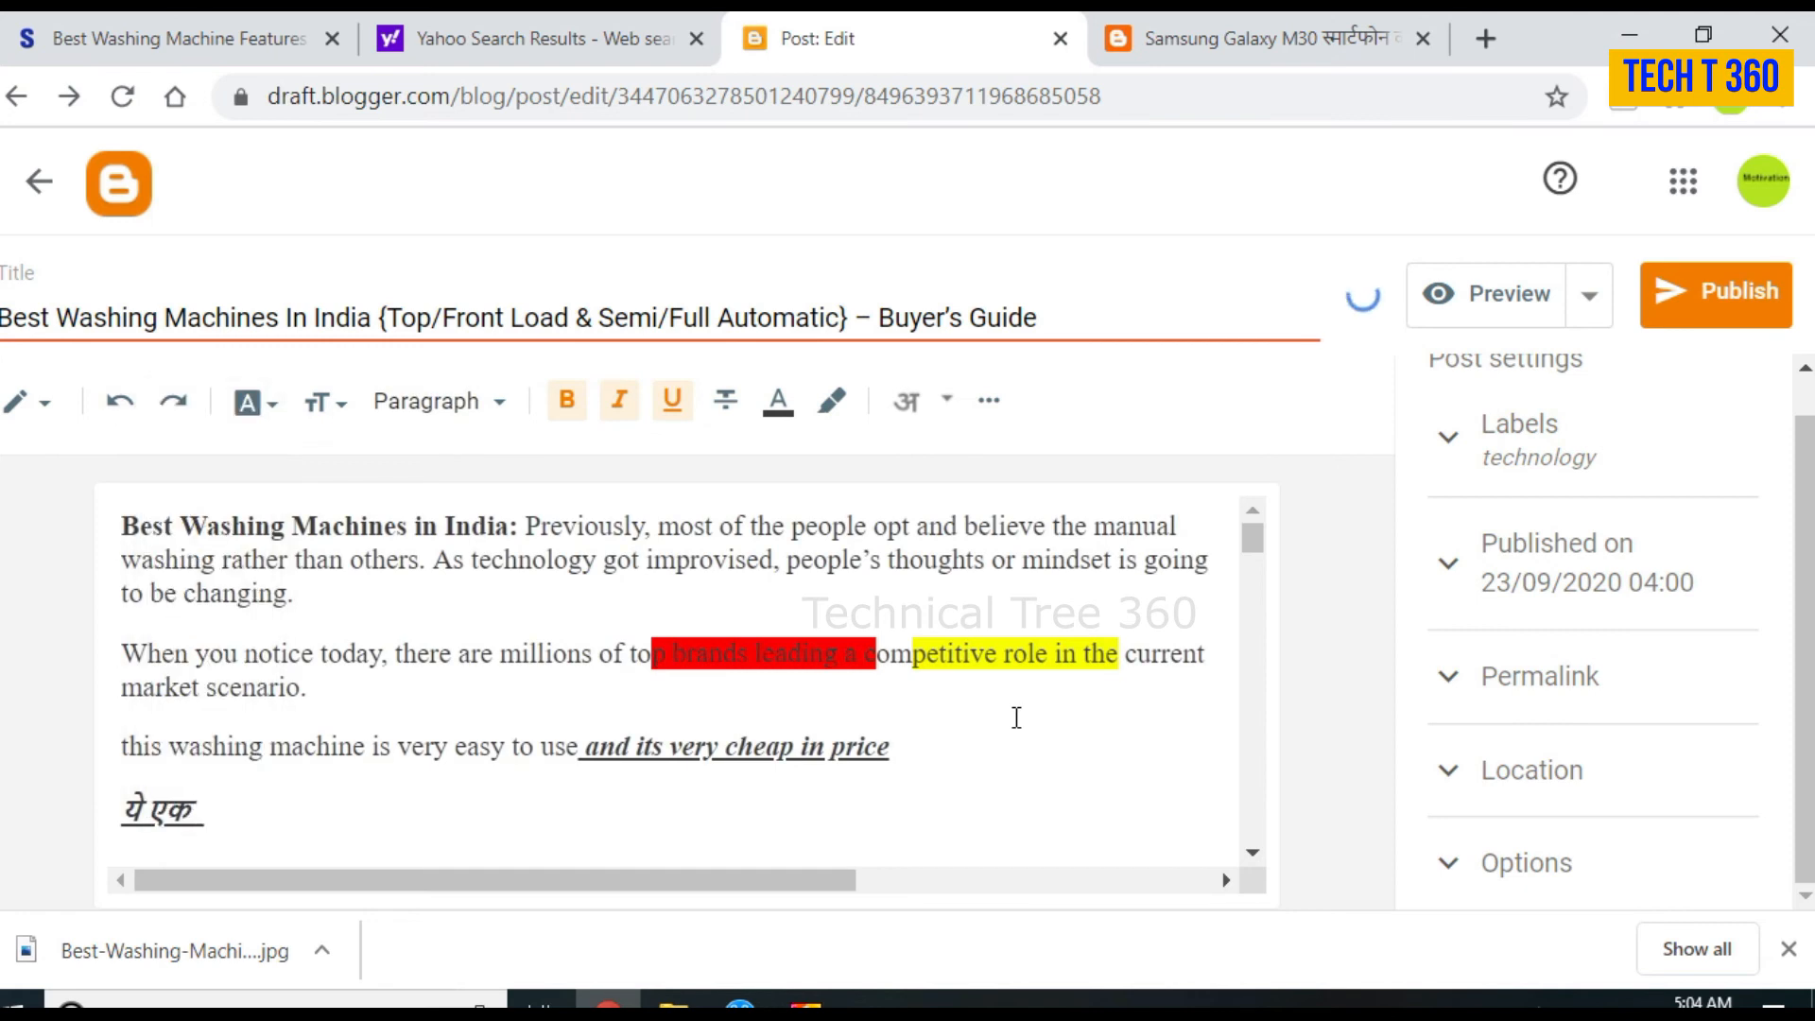
Step: Continue the Hindi line with the word "seo", choosing the suggestion that keeps it in English letters
text(seo)
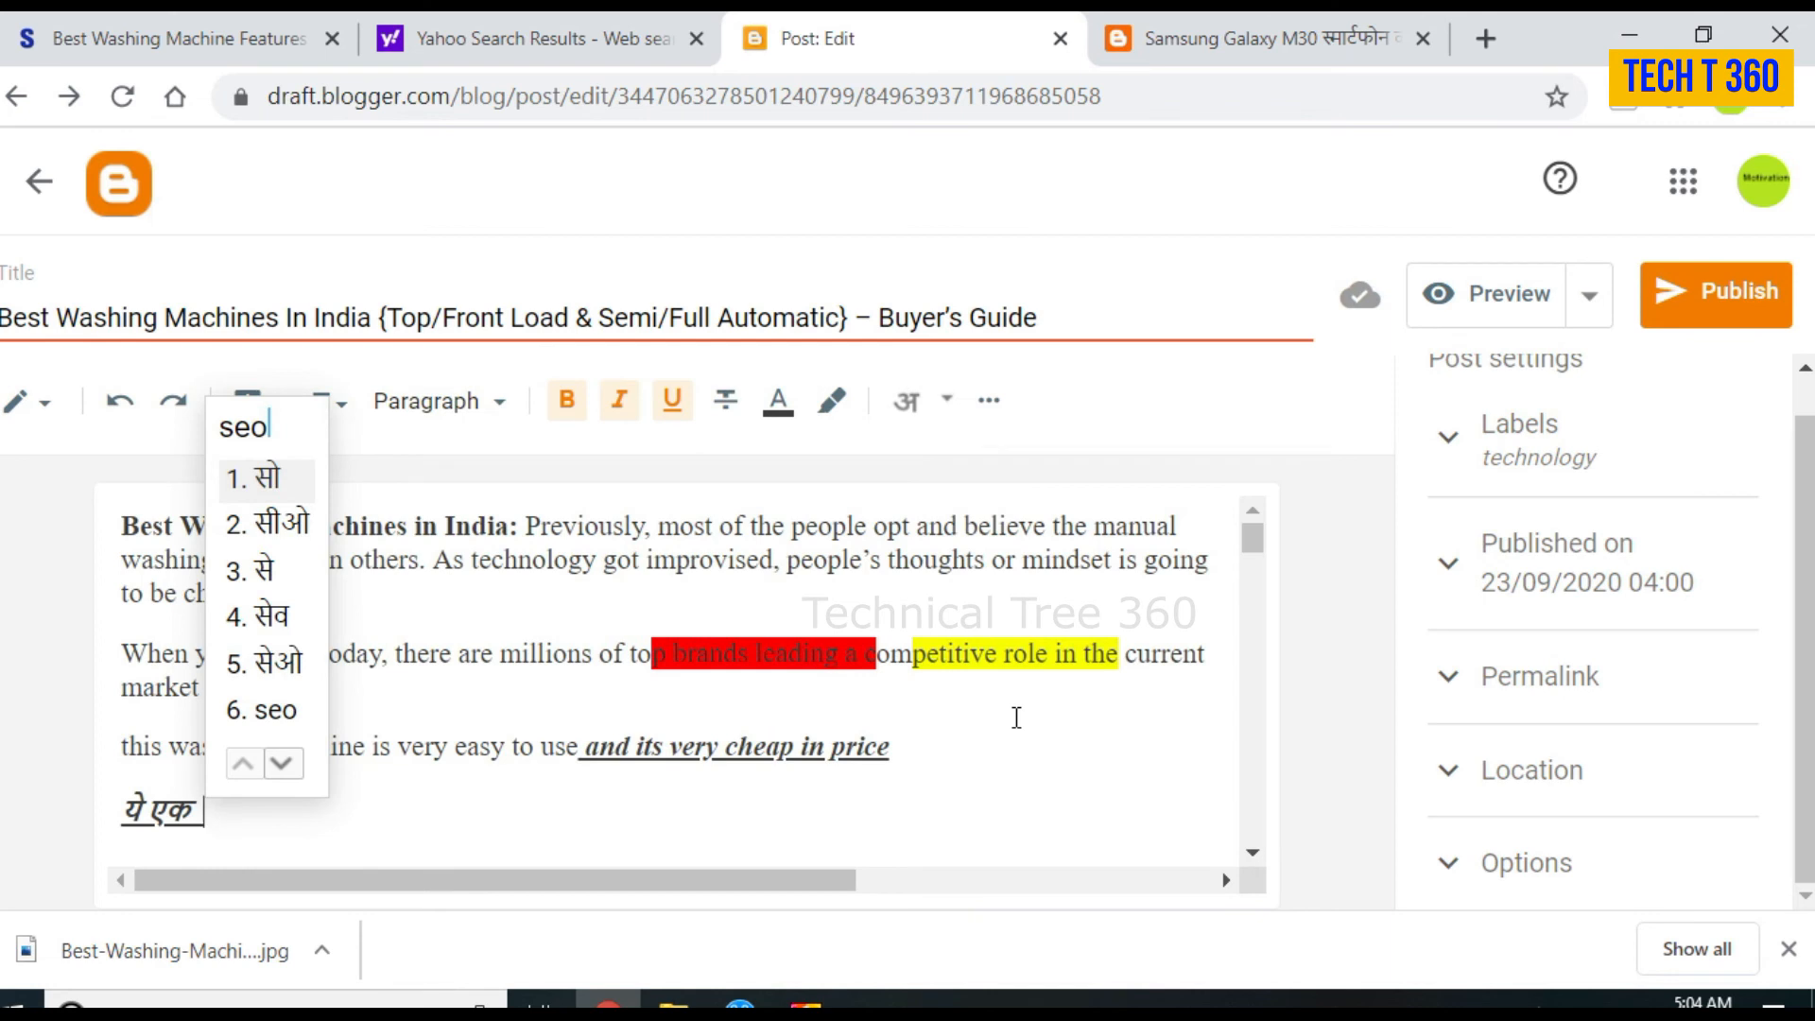
key(Down)
key(Down)
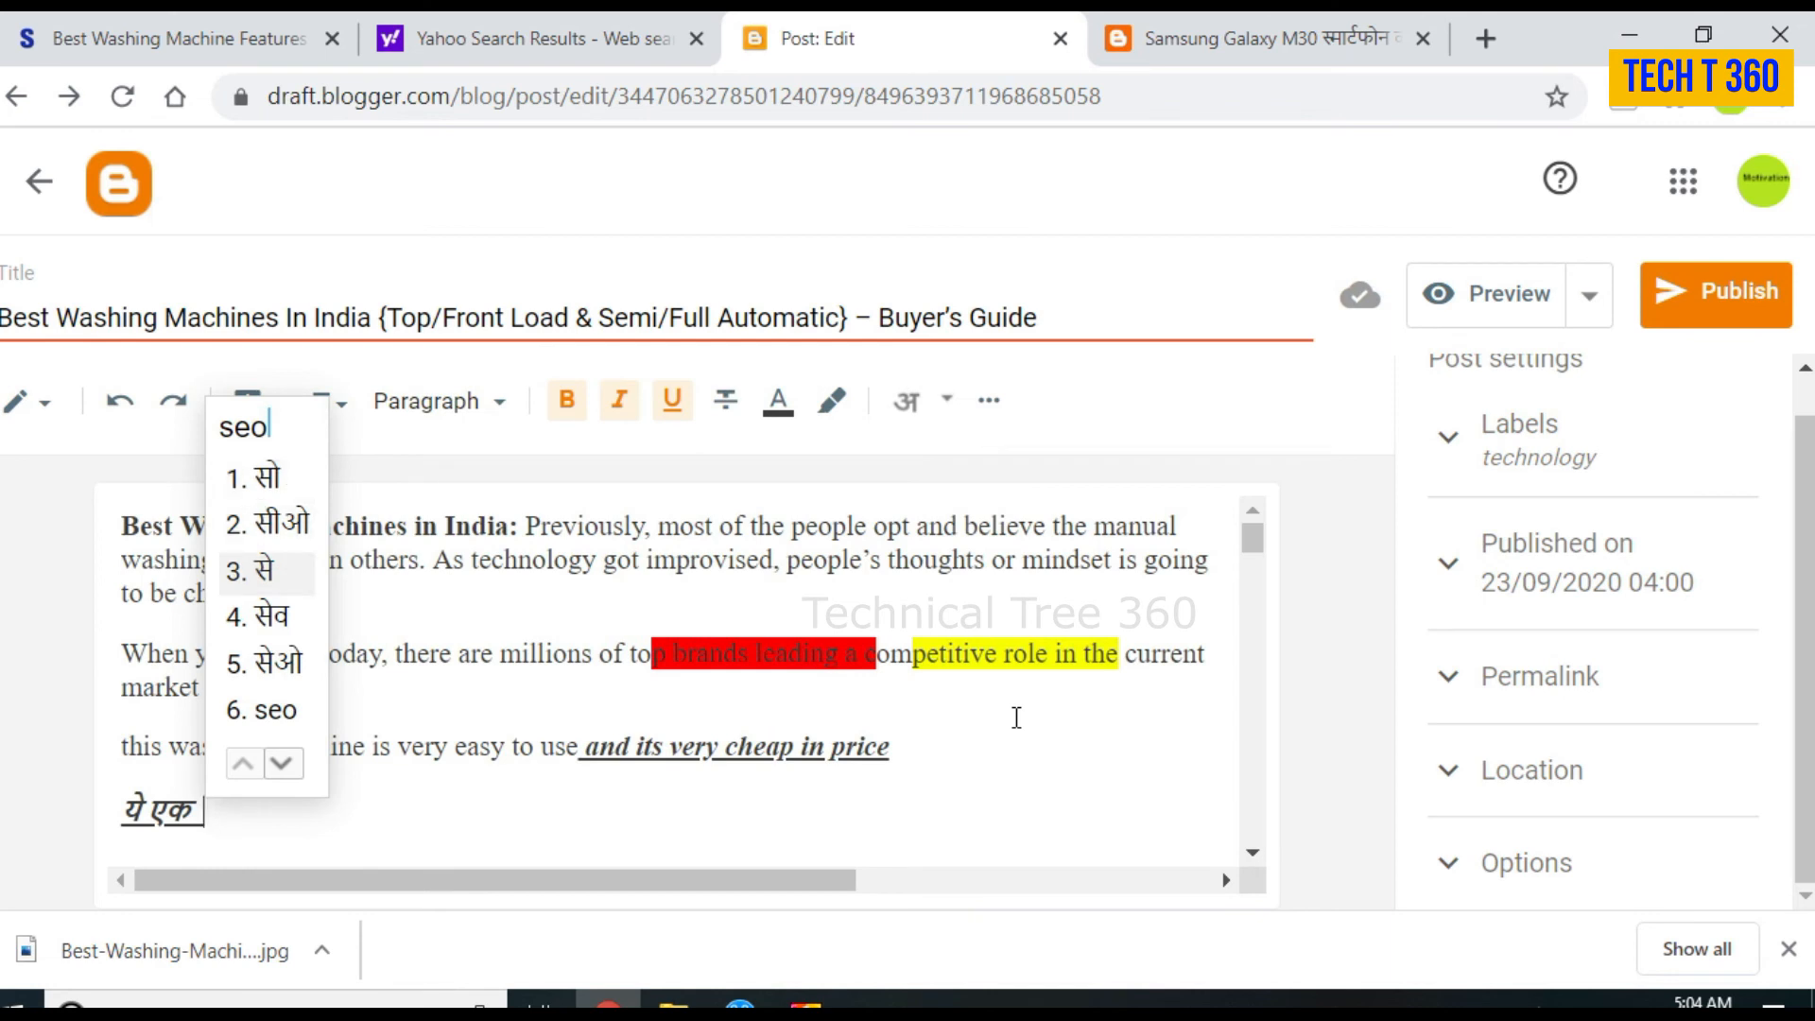
key(Down)
key(Down)
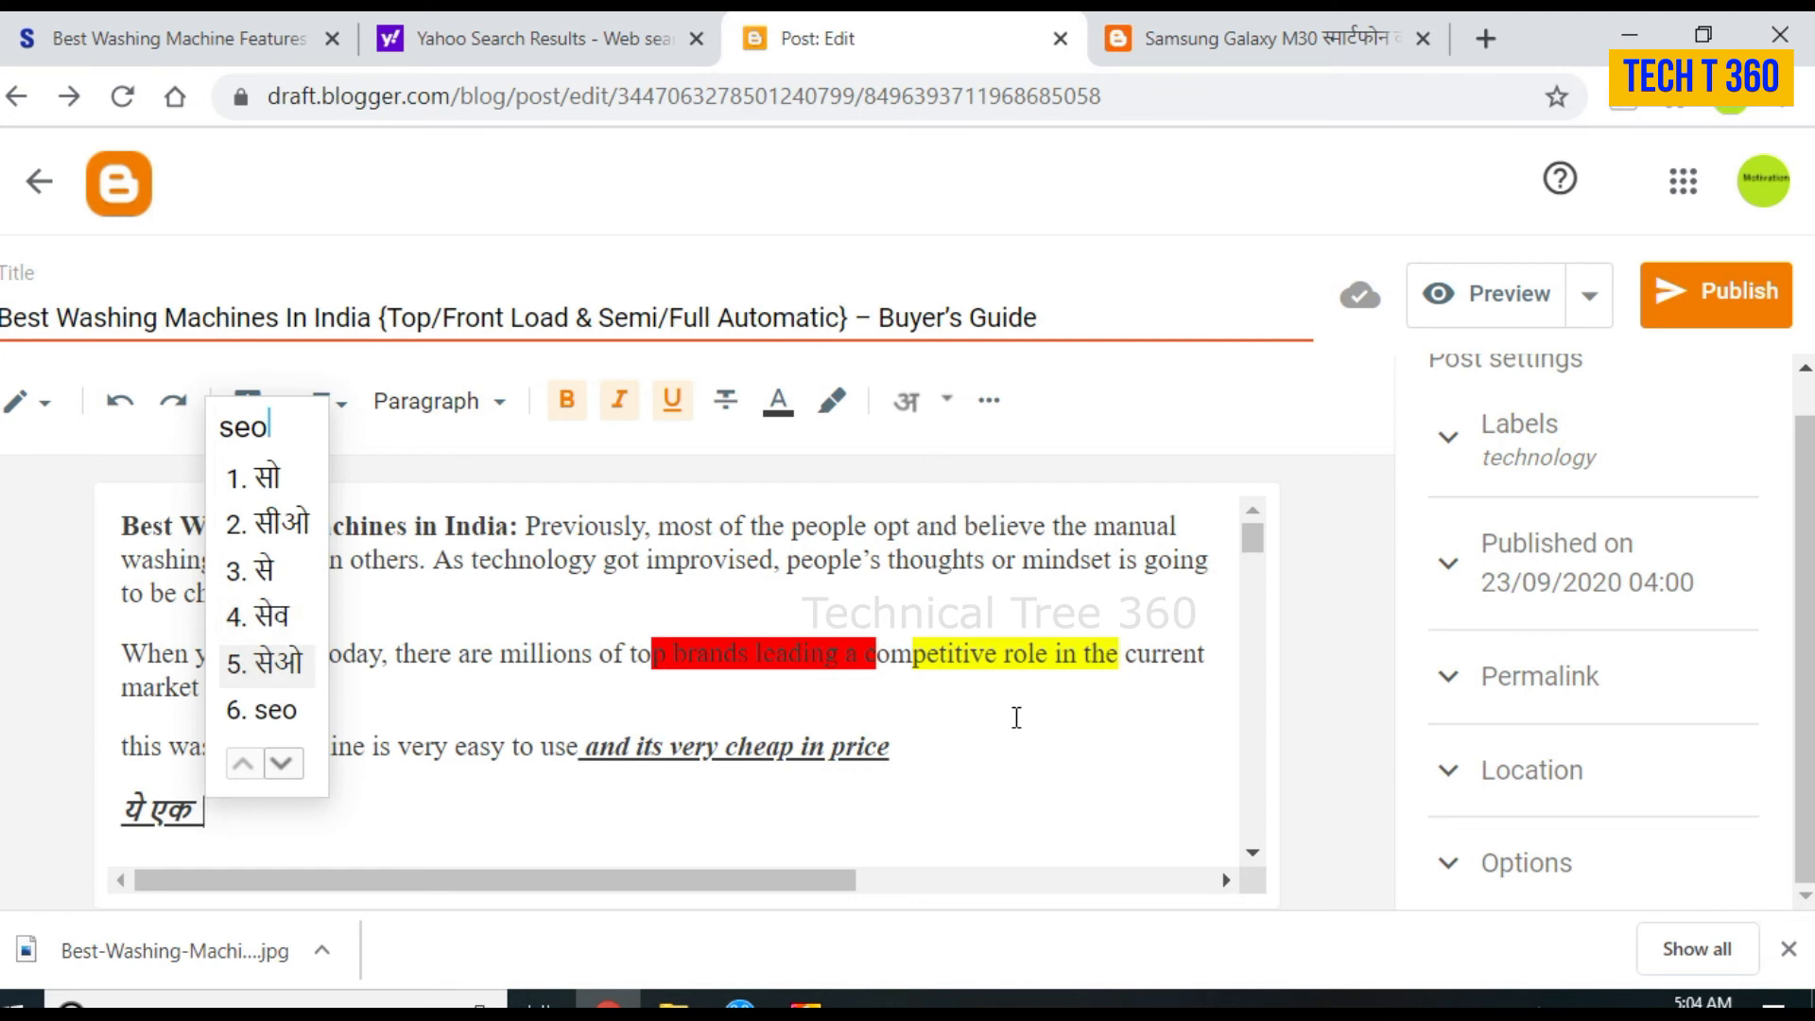
key(Down)
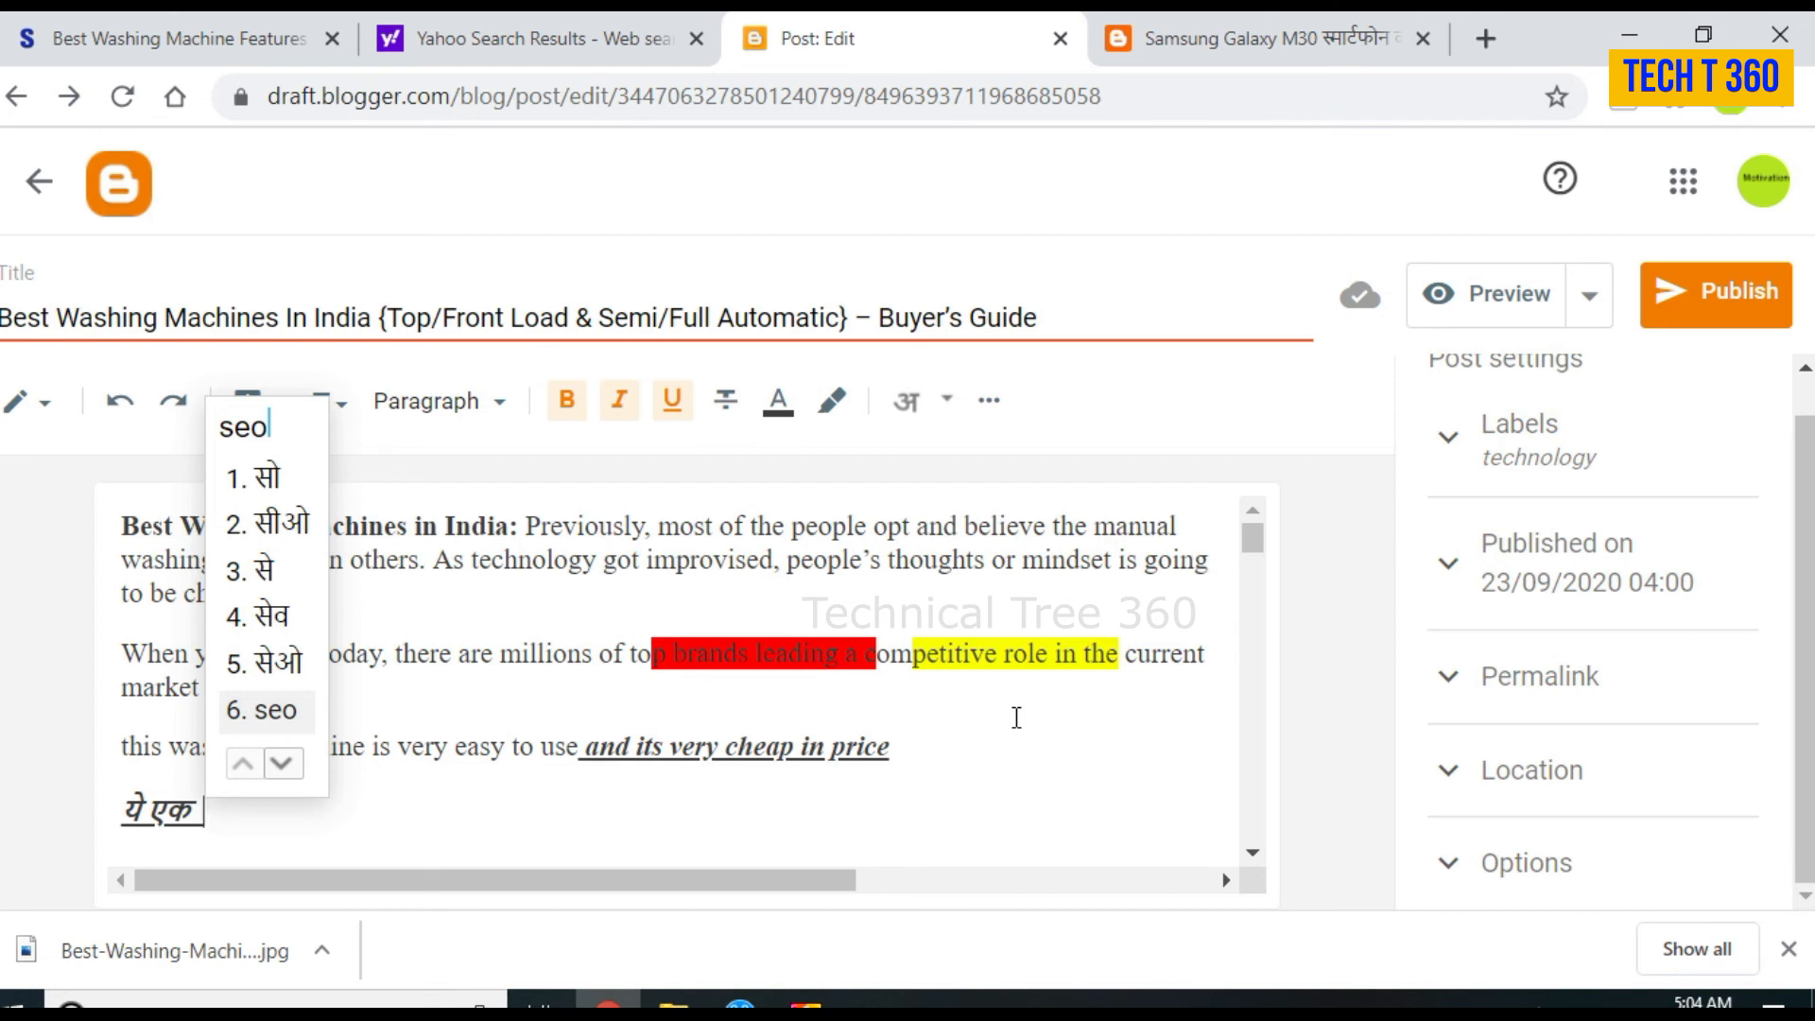
key(Return)
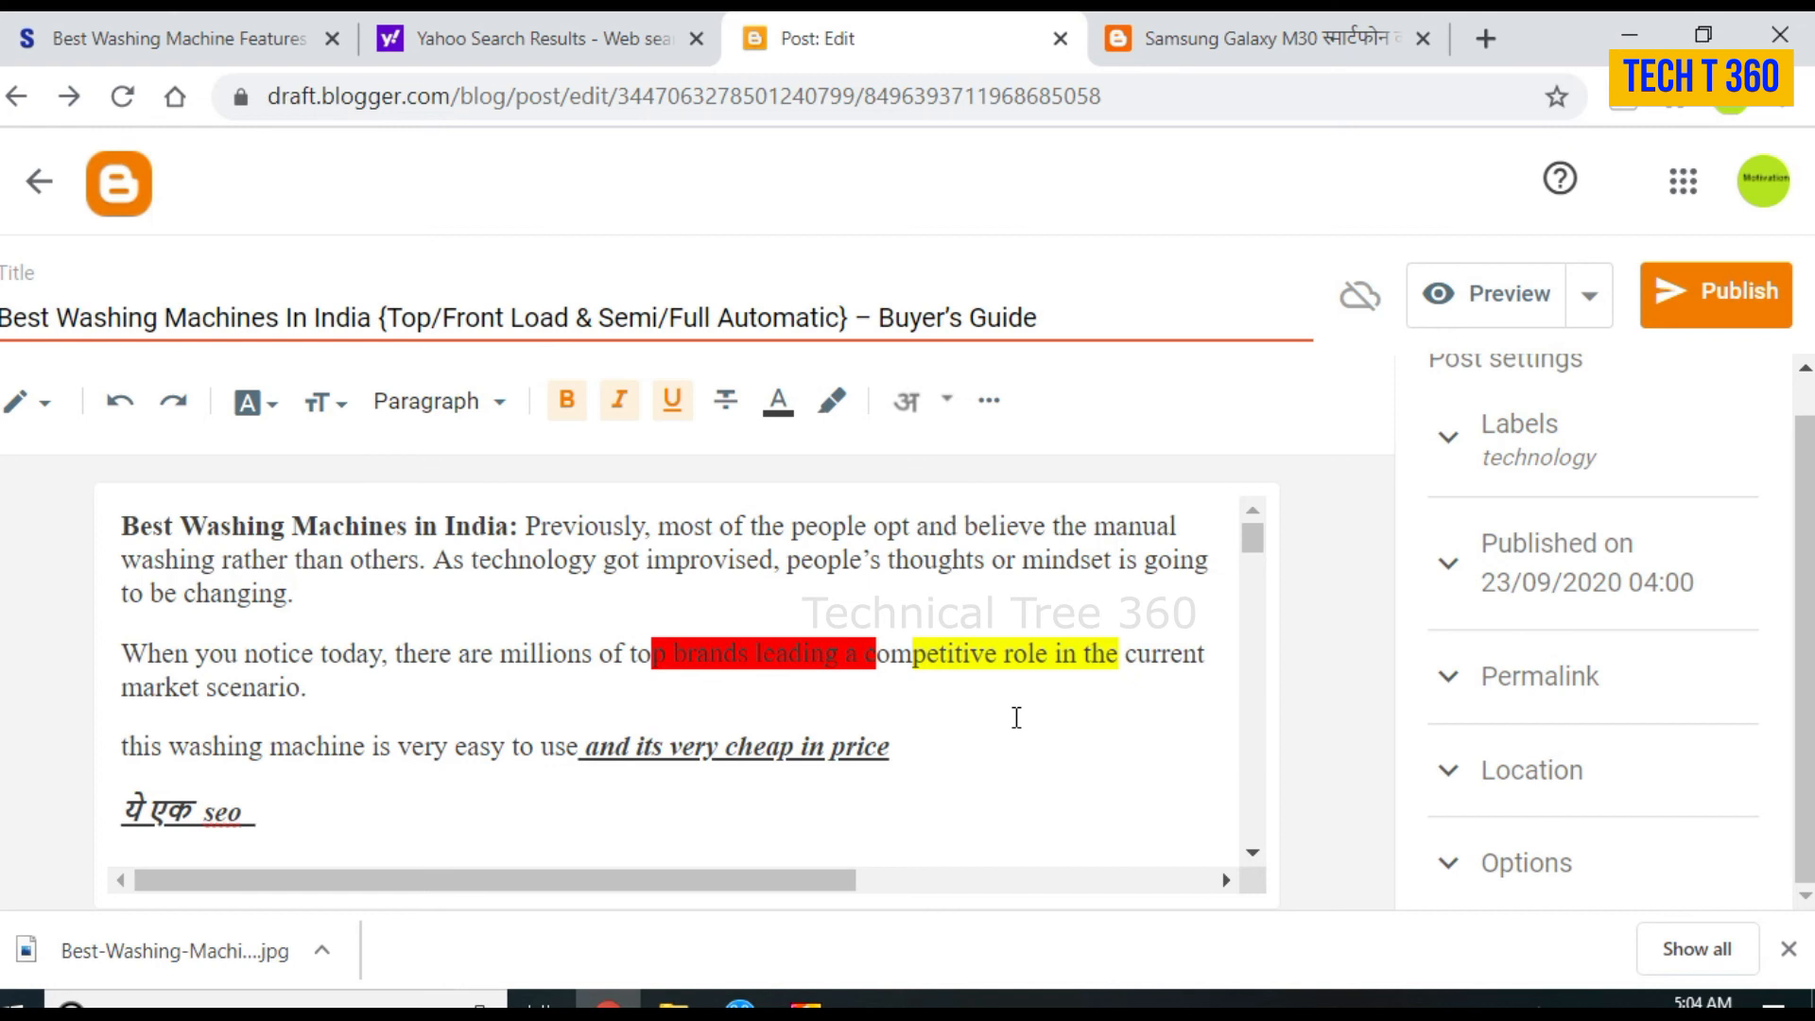
Step: Add the word "friendly" after "seo", choosing the suggestion that keeps it in English letters
text(f)
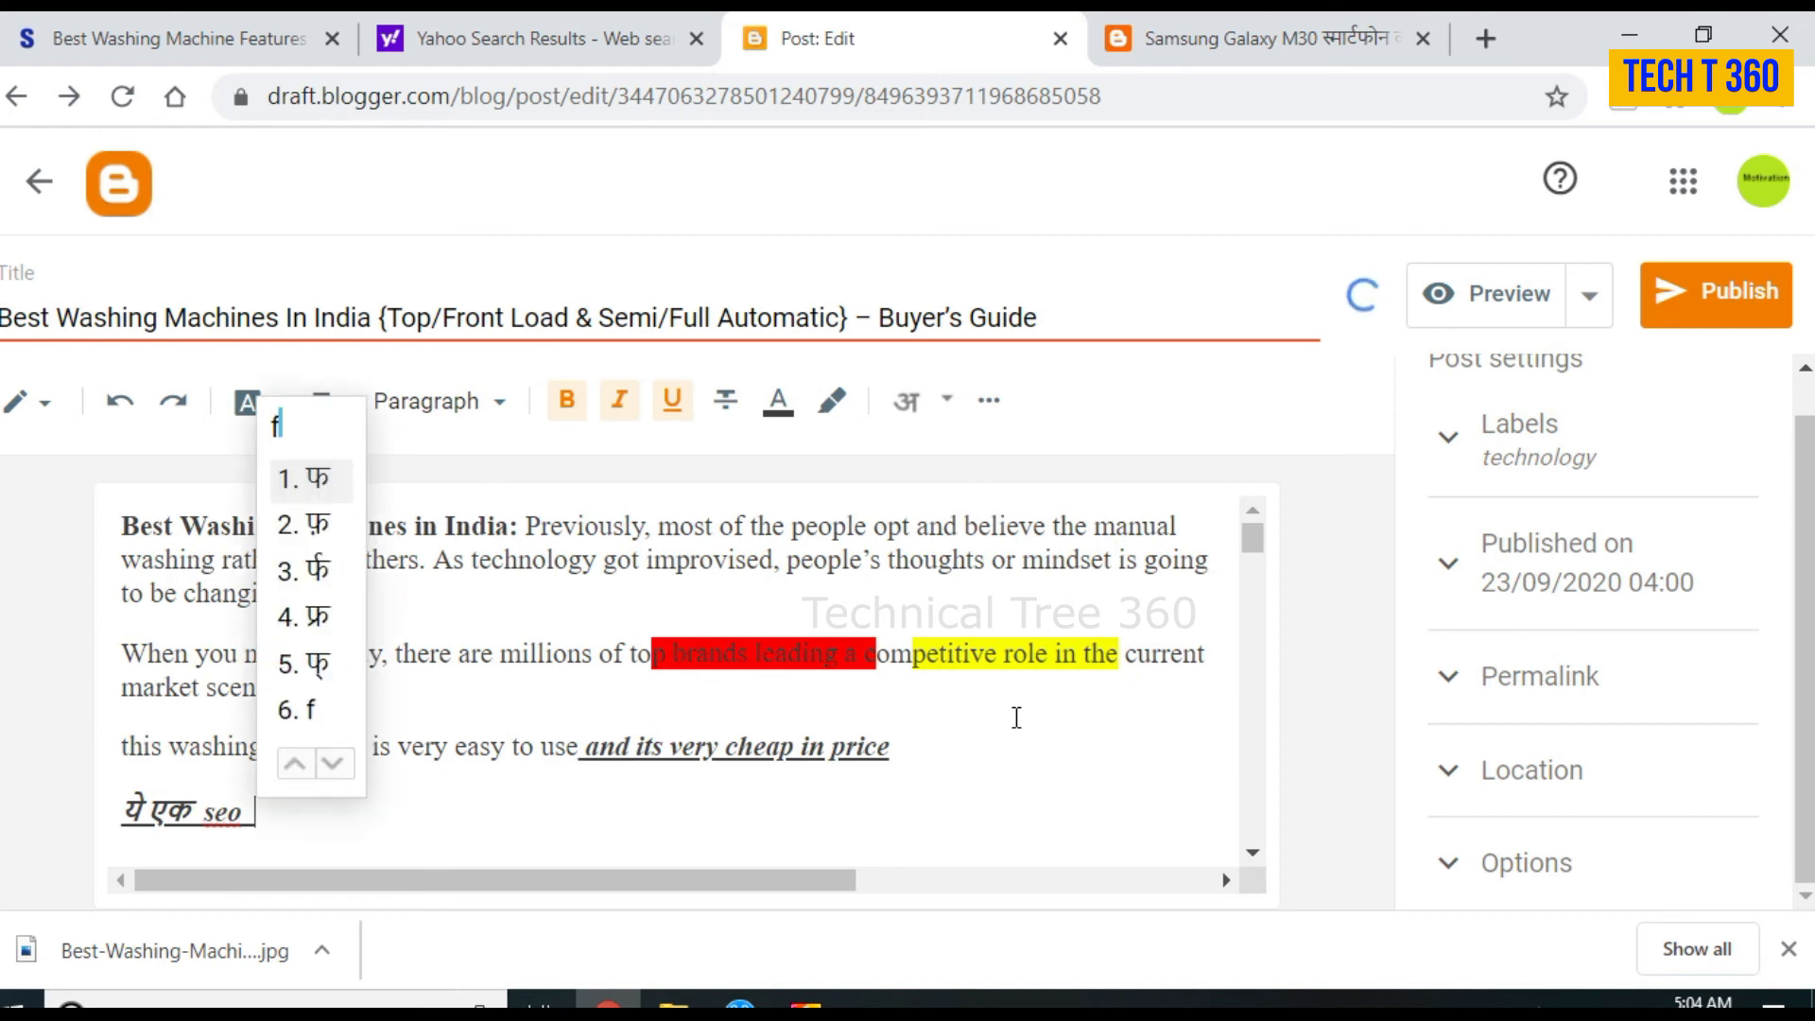
text(rie)
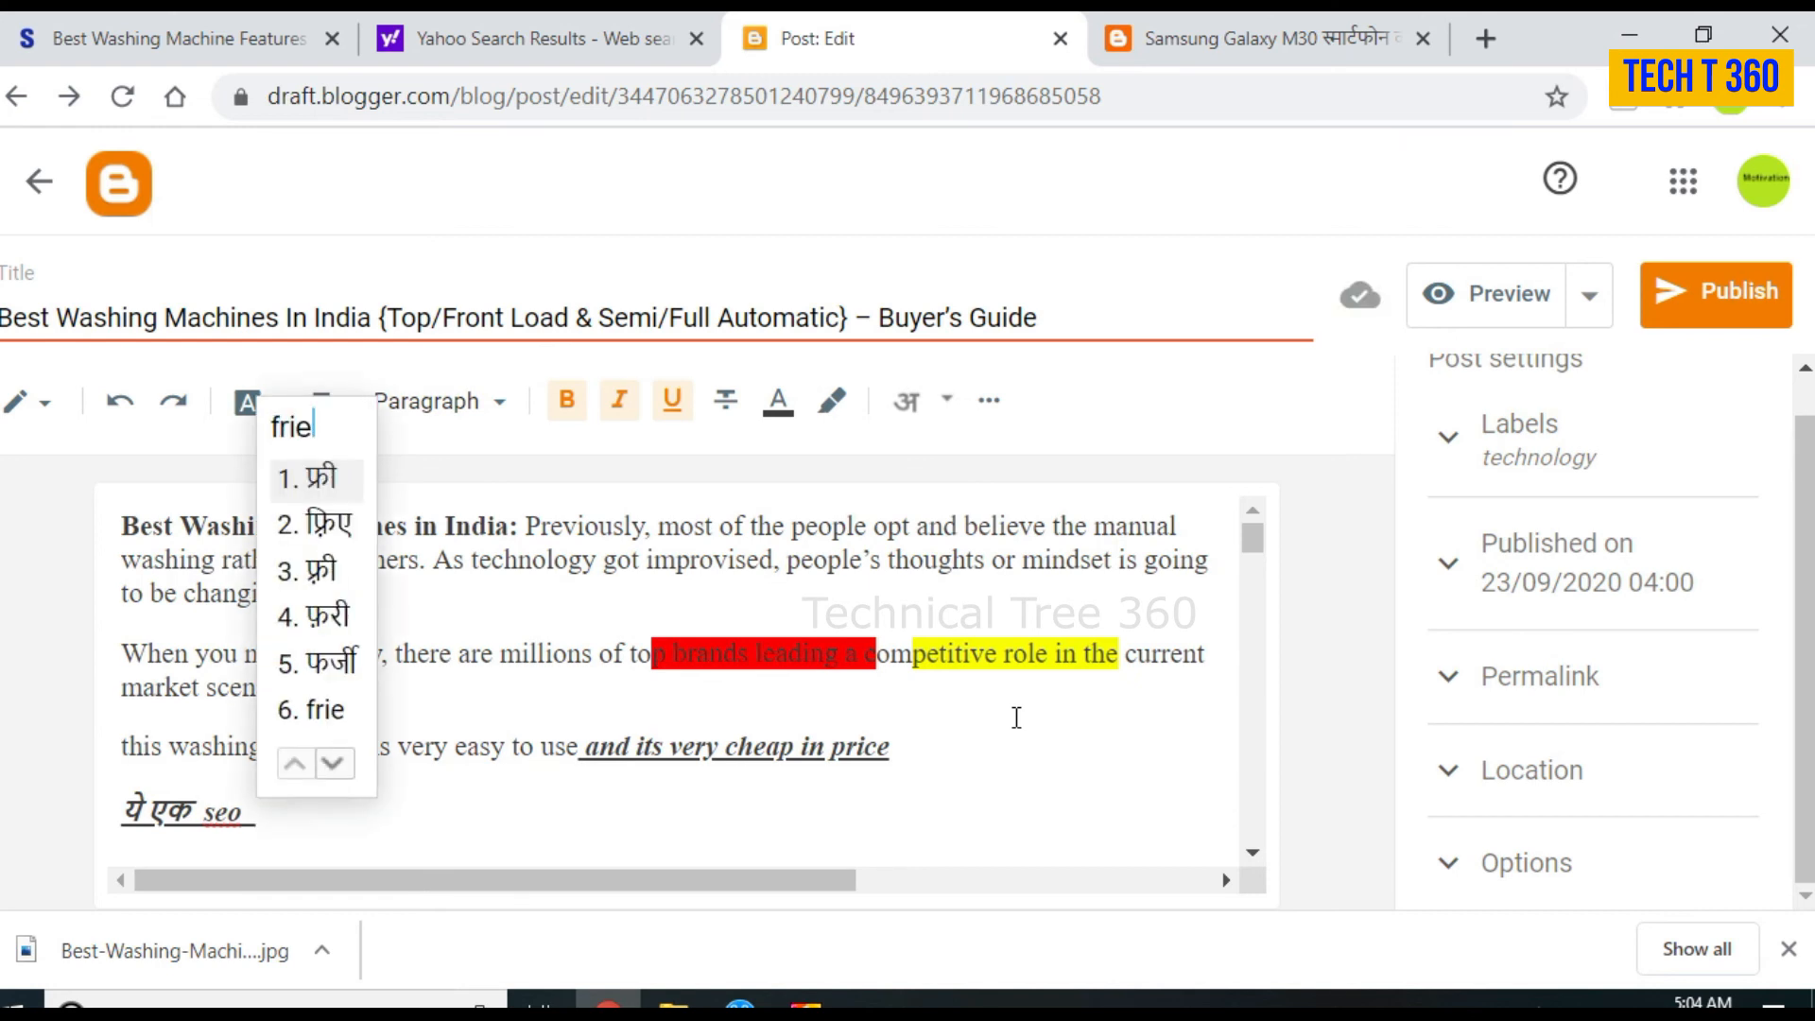
text(ndly)
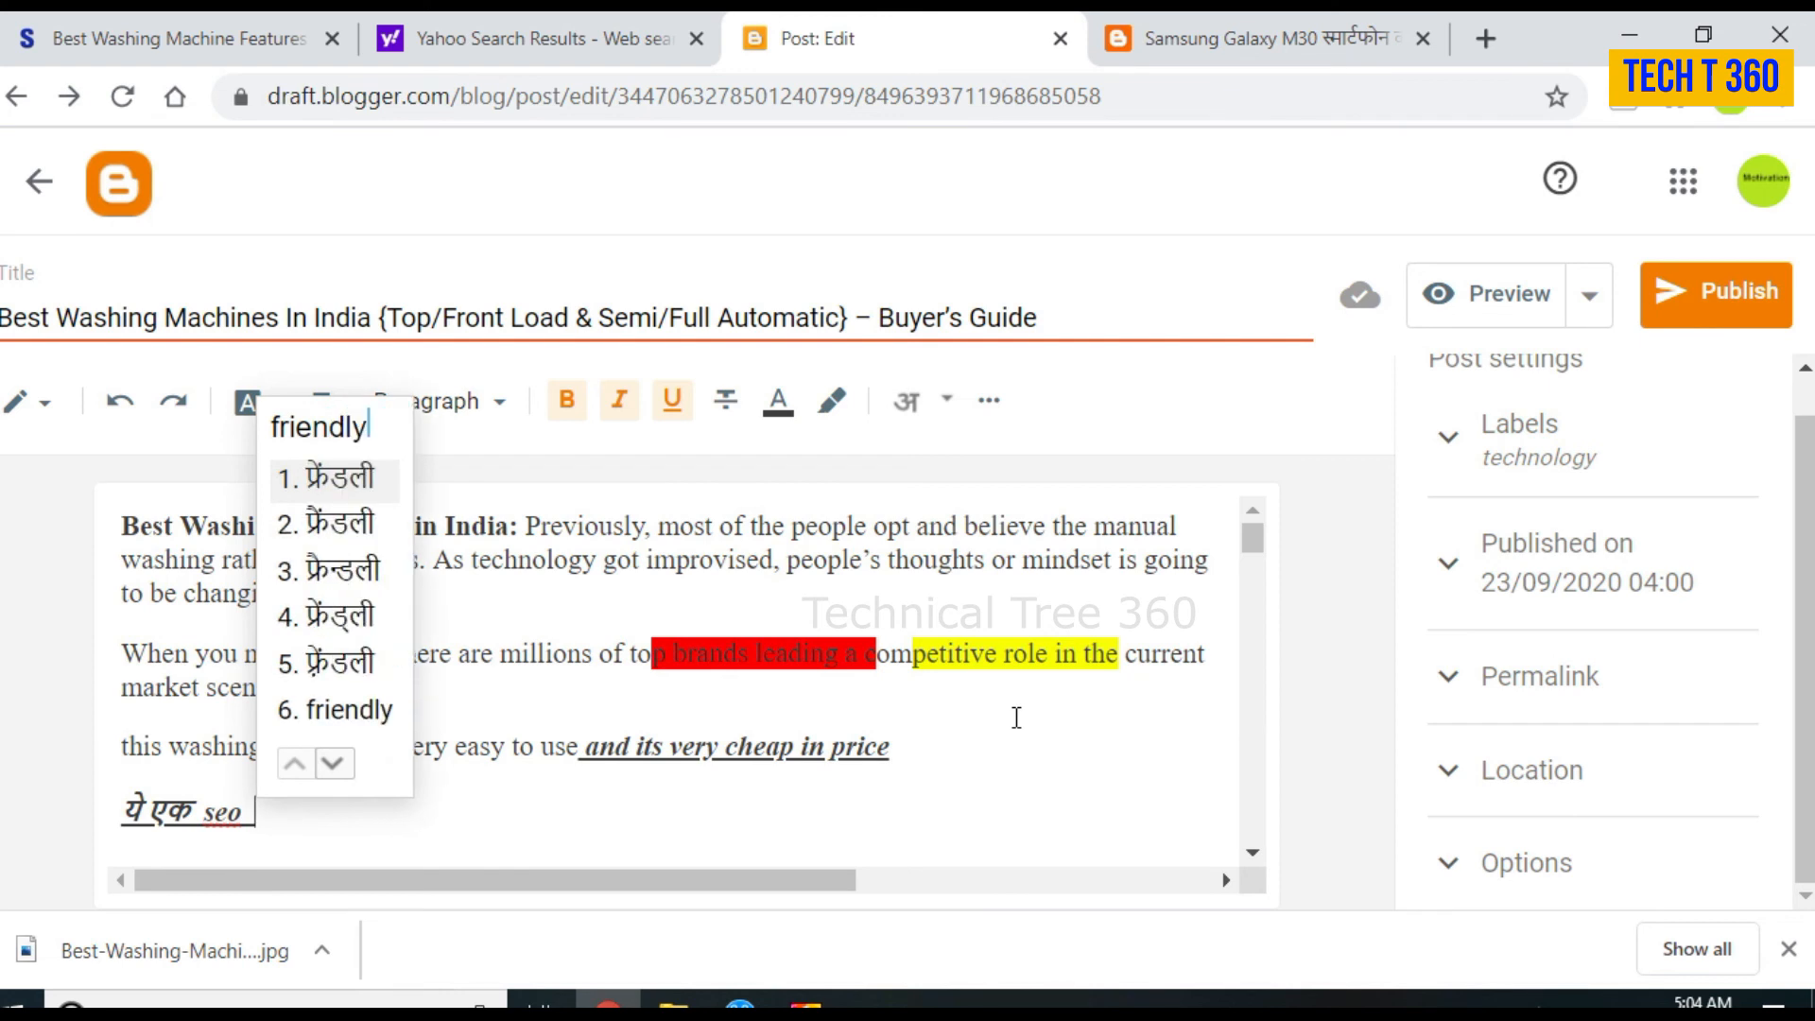
key(Down)
key(Down)
key(Down)
key(Down)
key(Down)
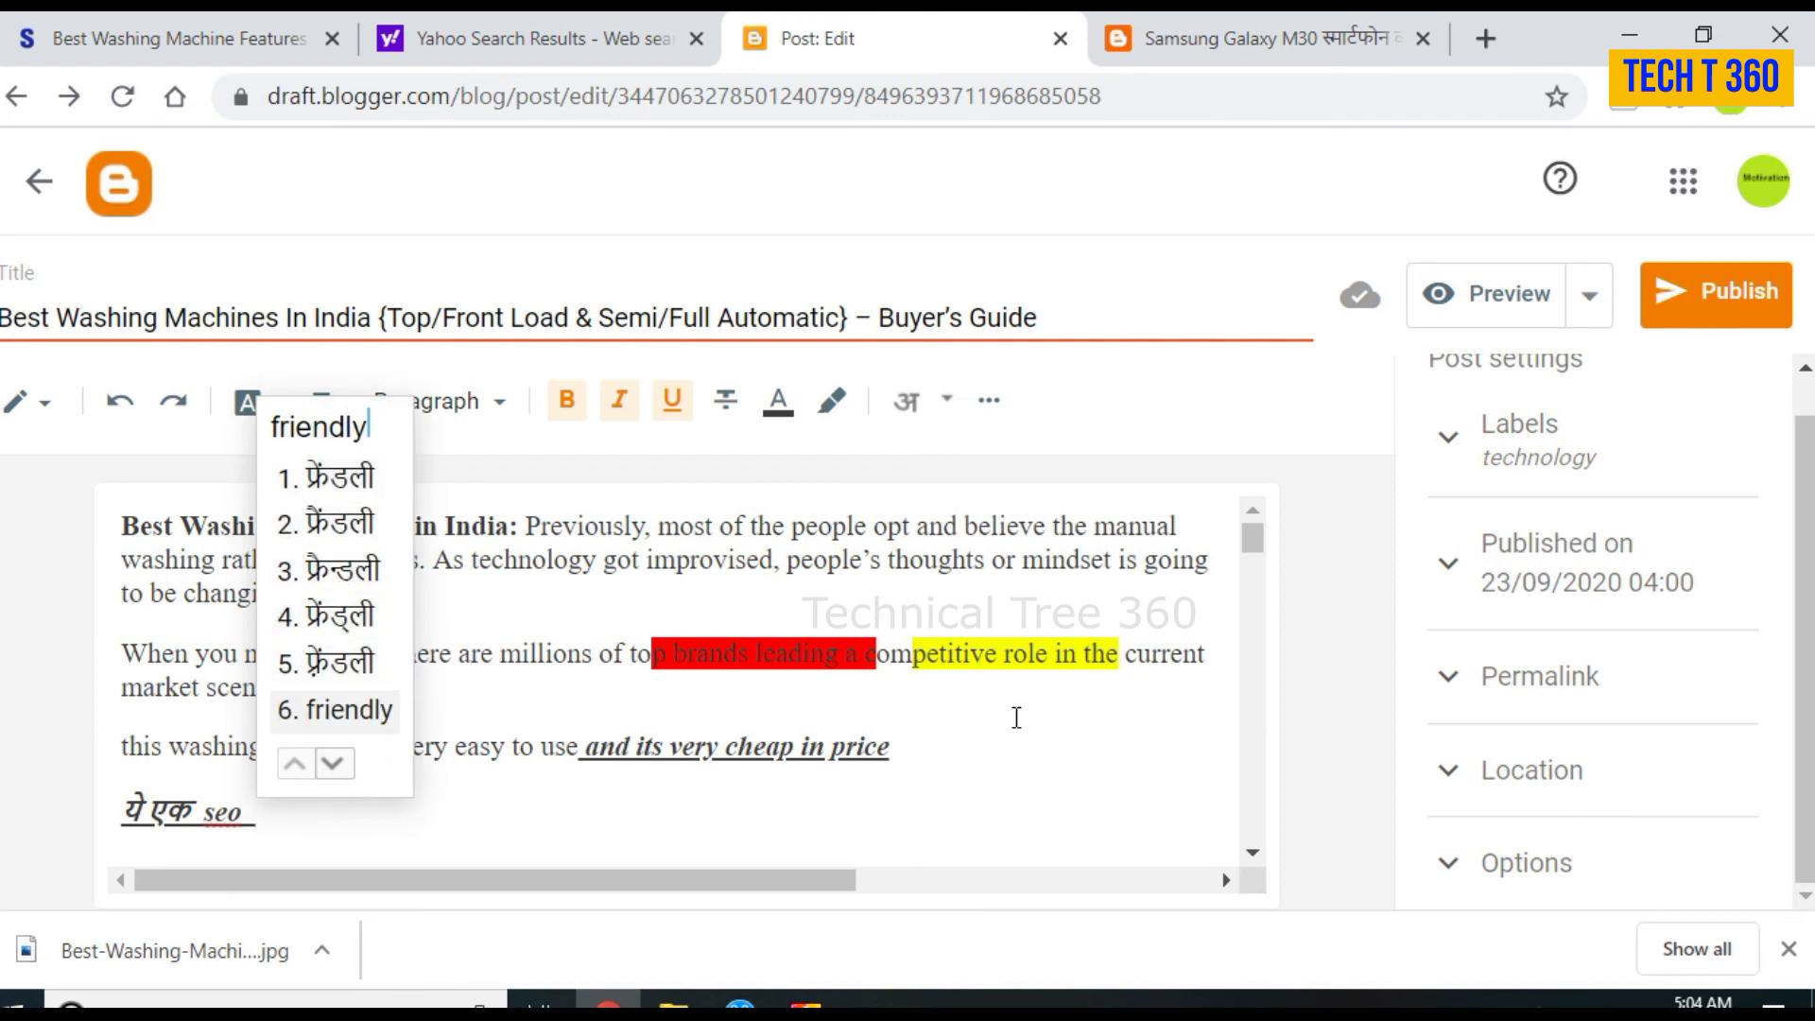
key(Return)
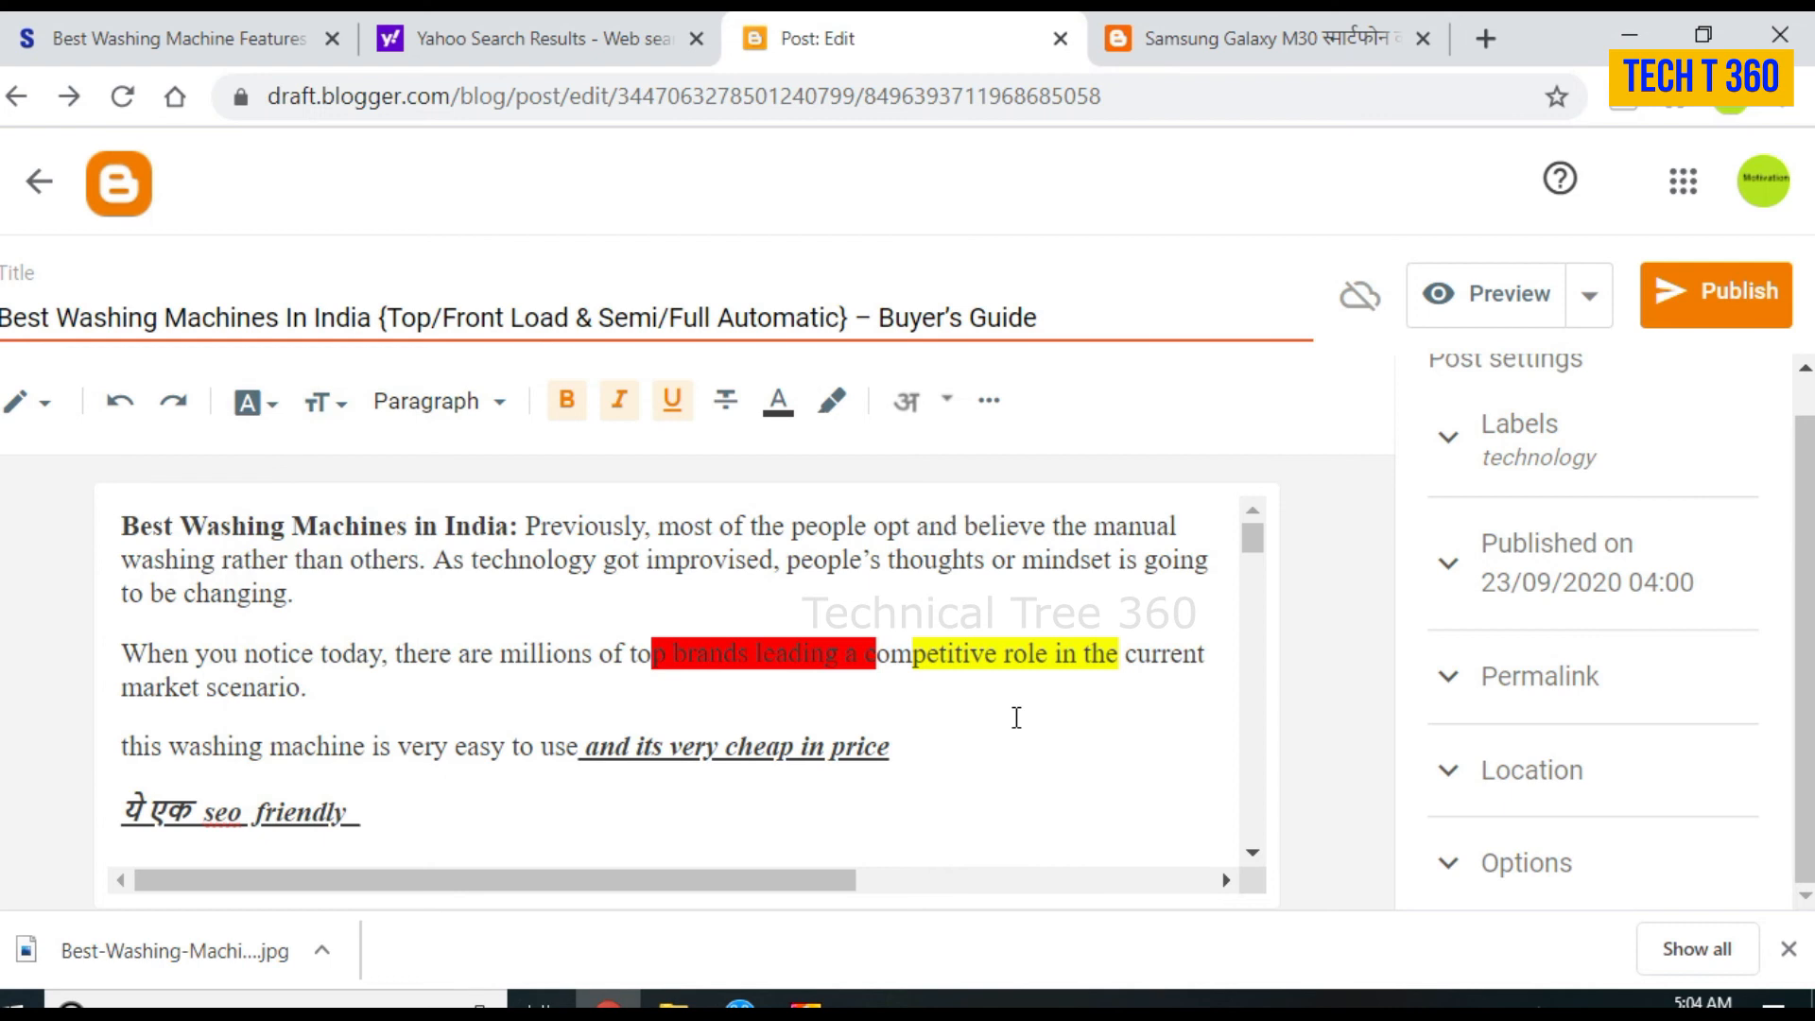
Step: Add the word "article" after "friendly", choosing the suggestion that keeps it in English letters
text(art)
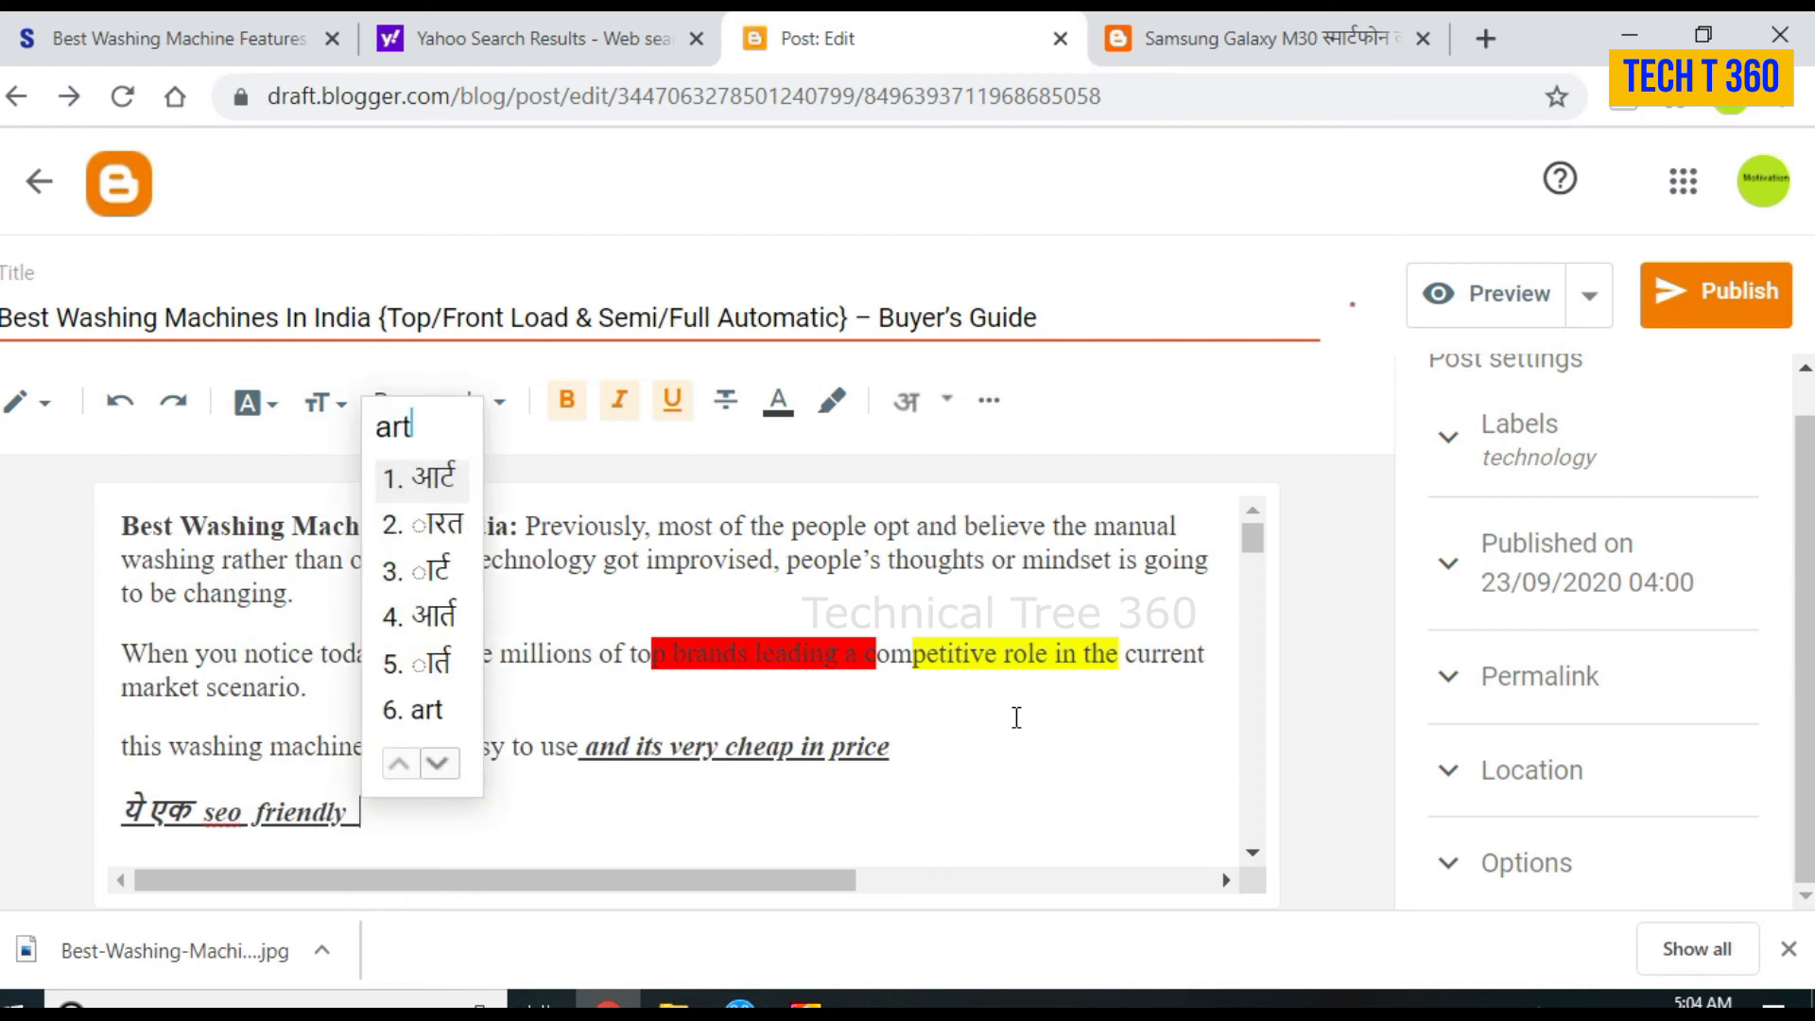
text(icle)
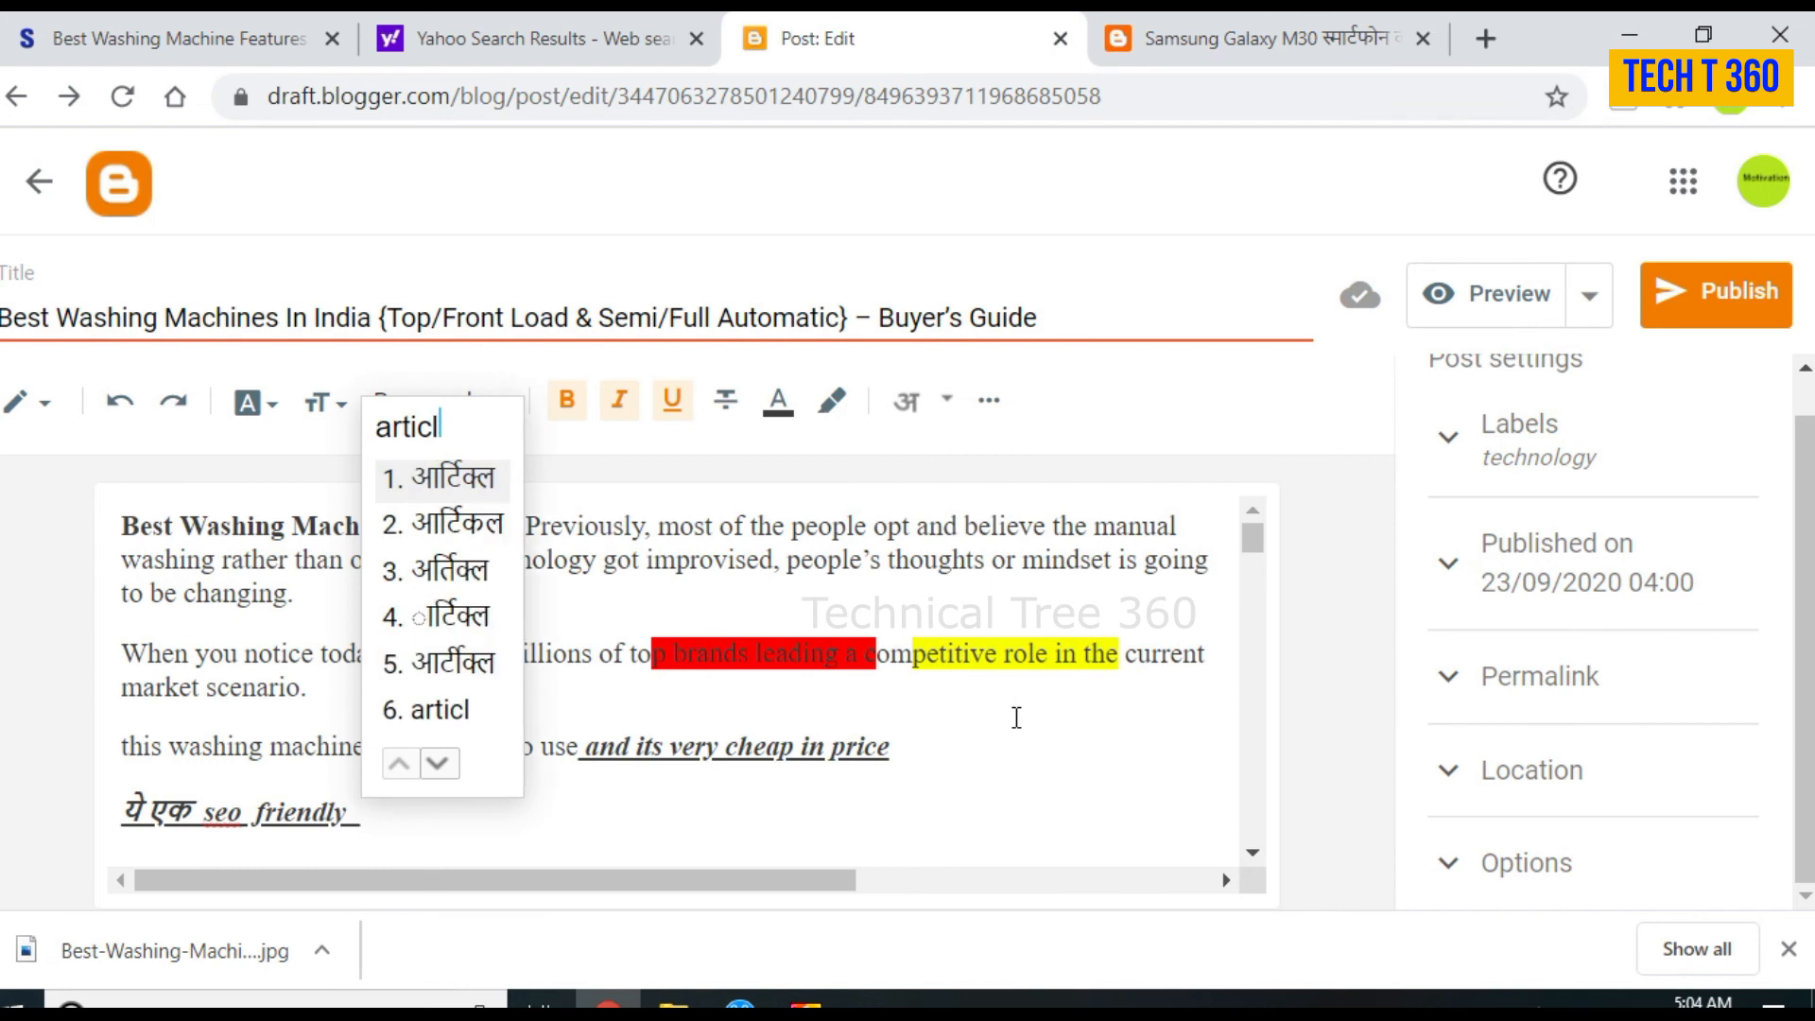
key(Down)
key(Down)
key(Down)
key(Down)
key(Down)
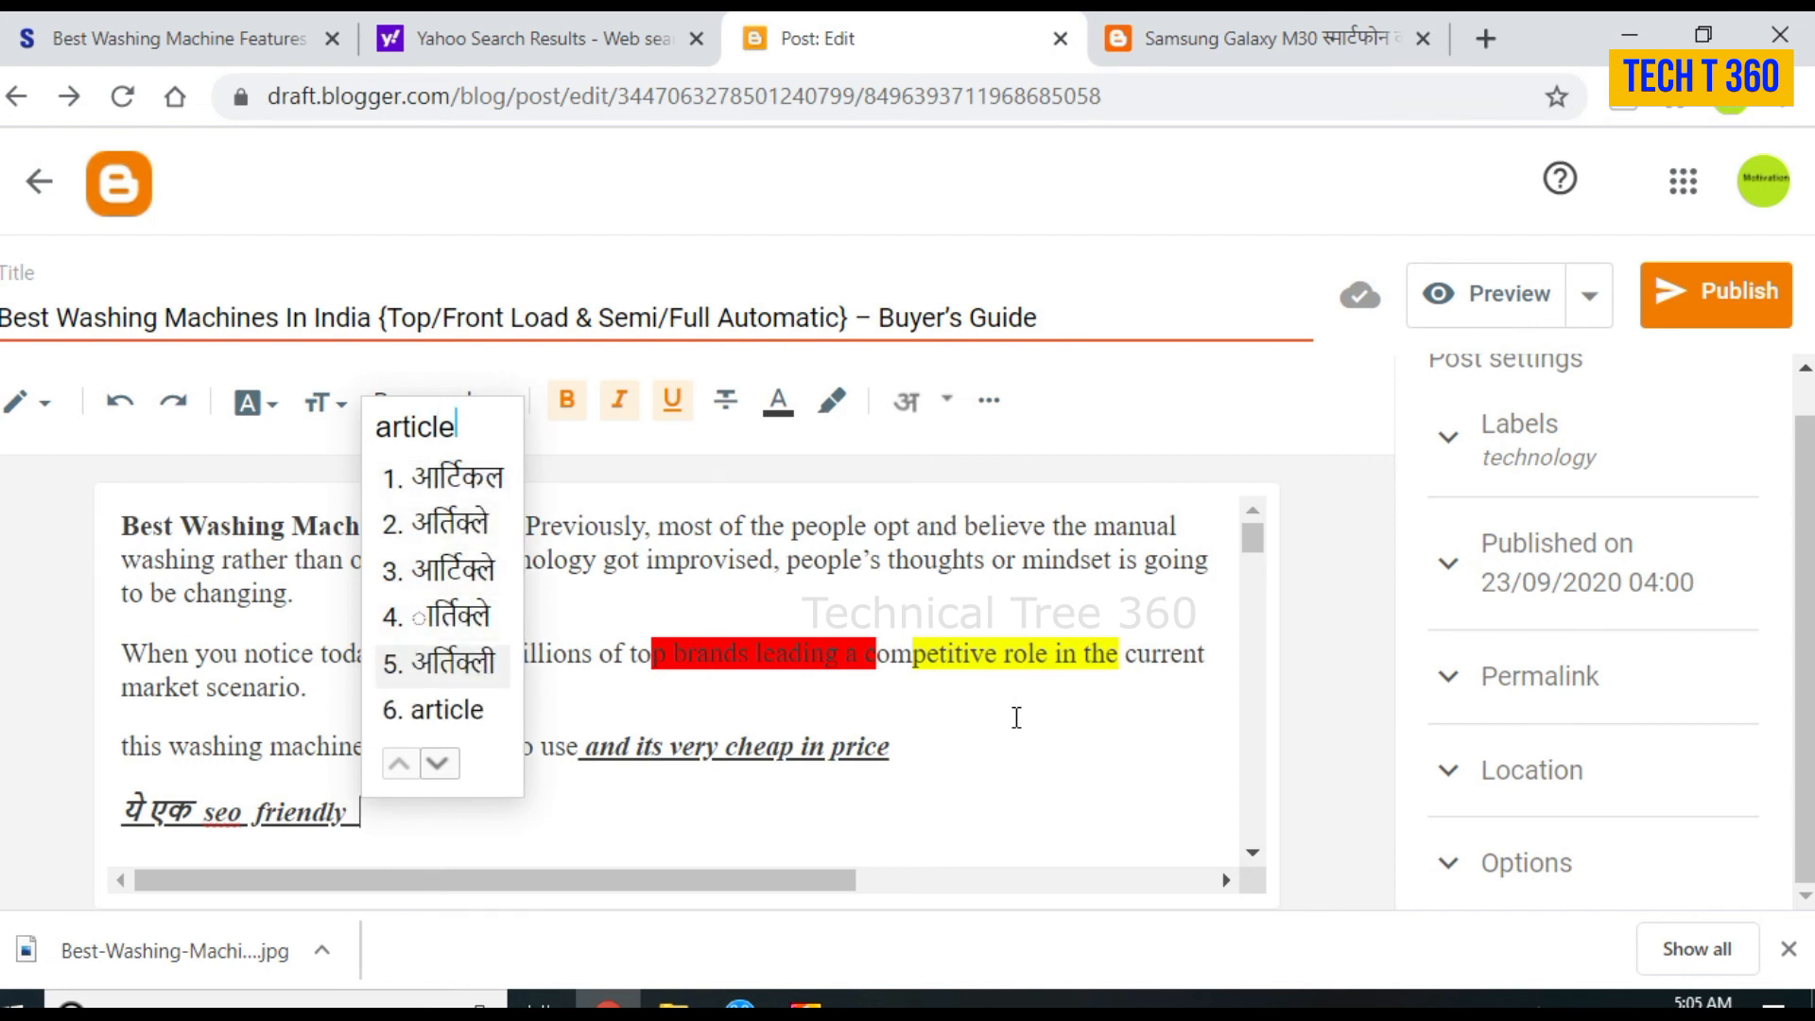
key(Return)
Step: End the line with "है" by writing "hai" and accepting the Hindi transliteration
text(h)
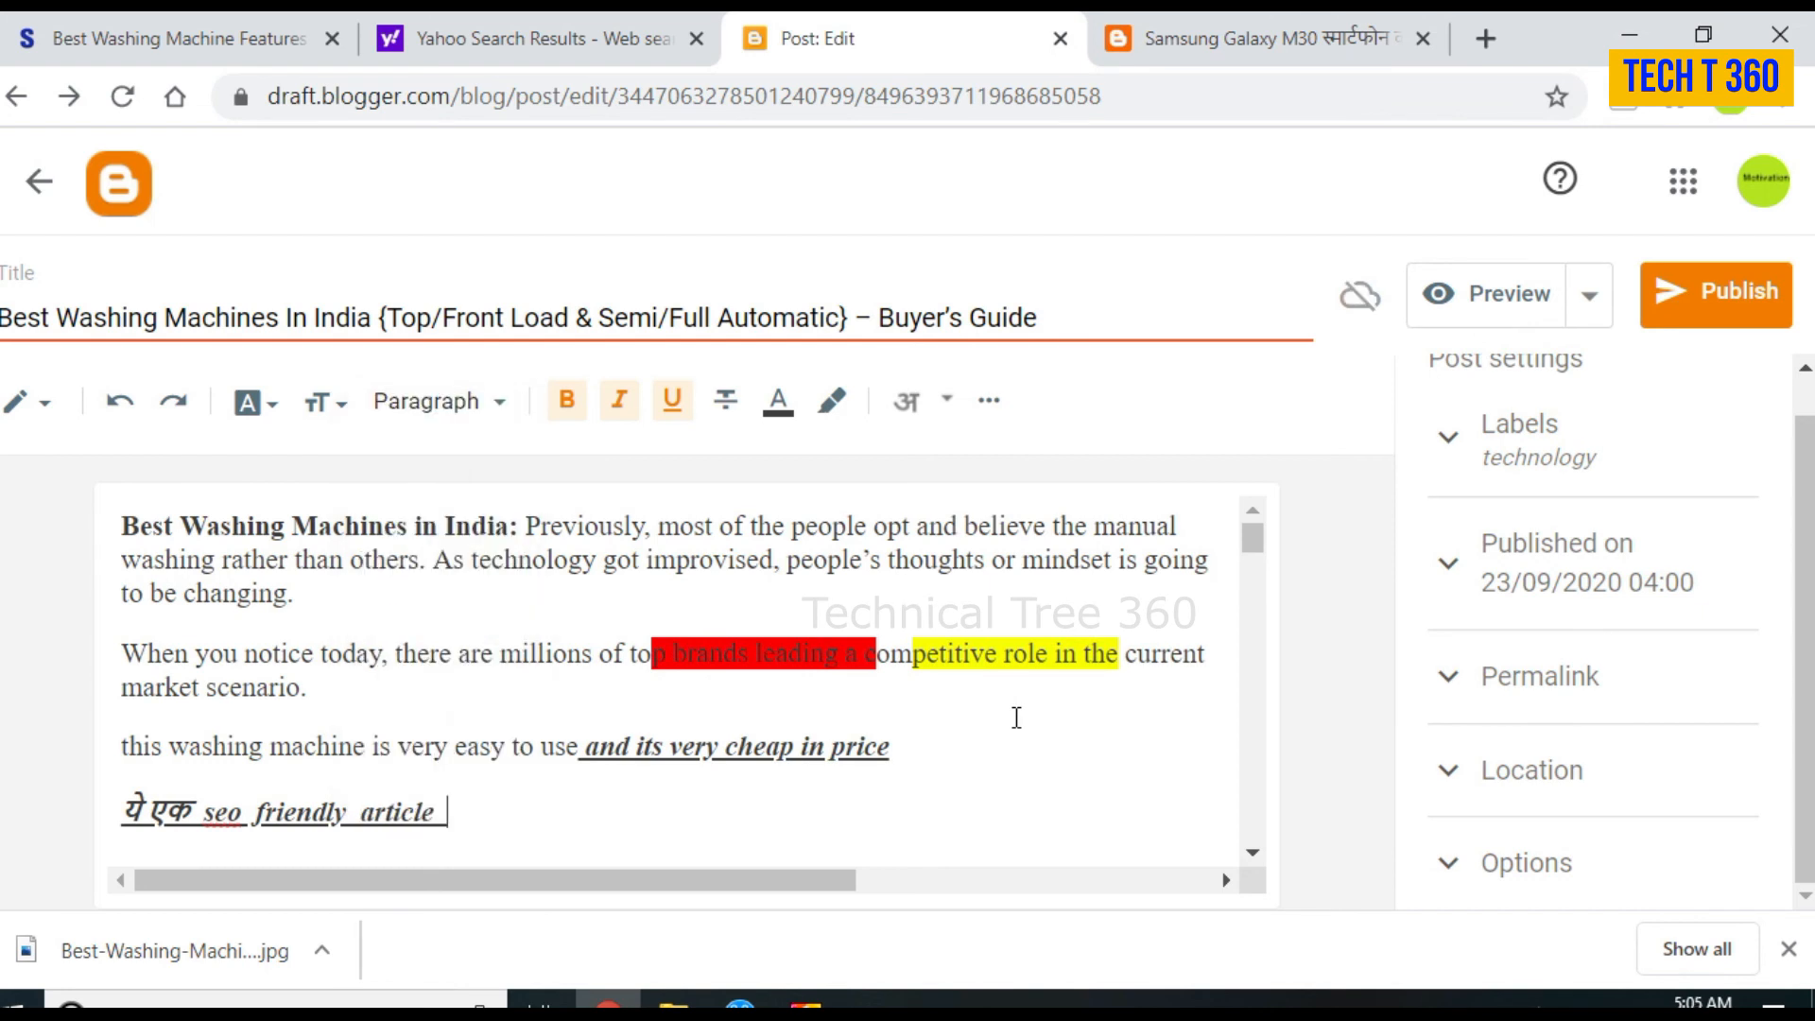
text(ai)
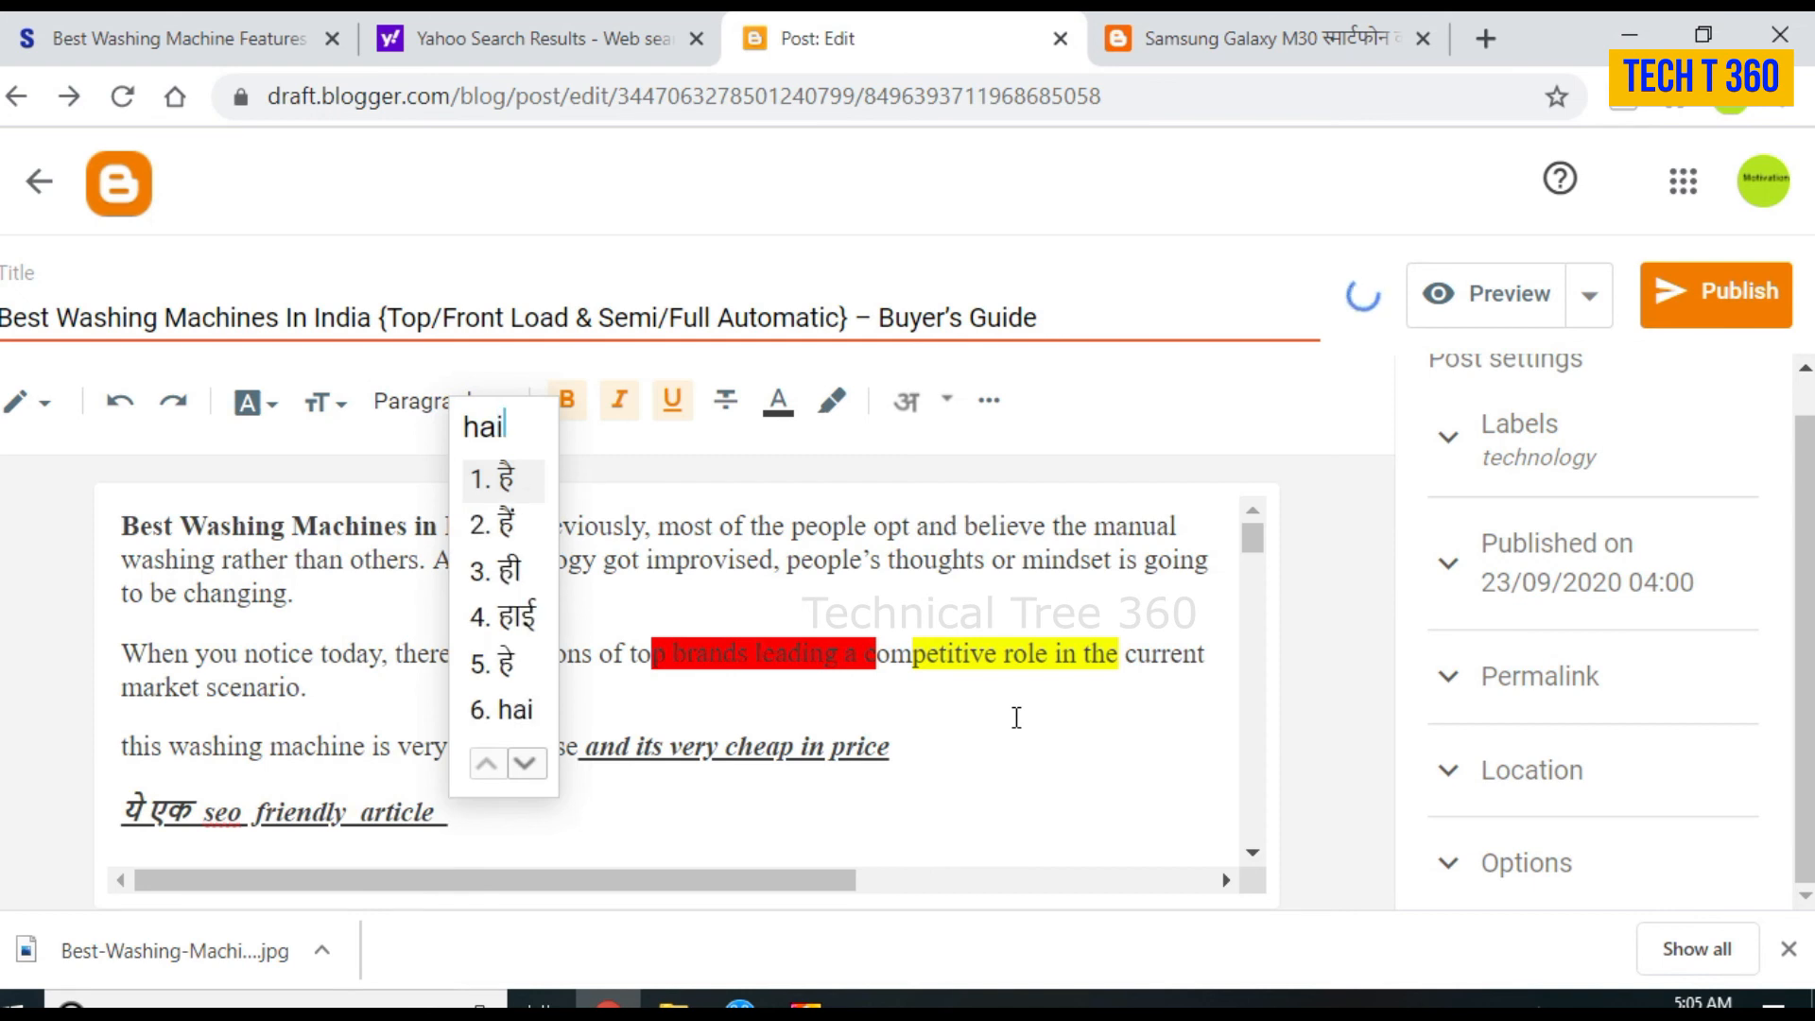
key(Return)
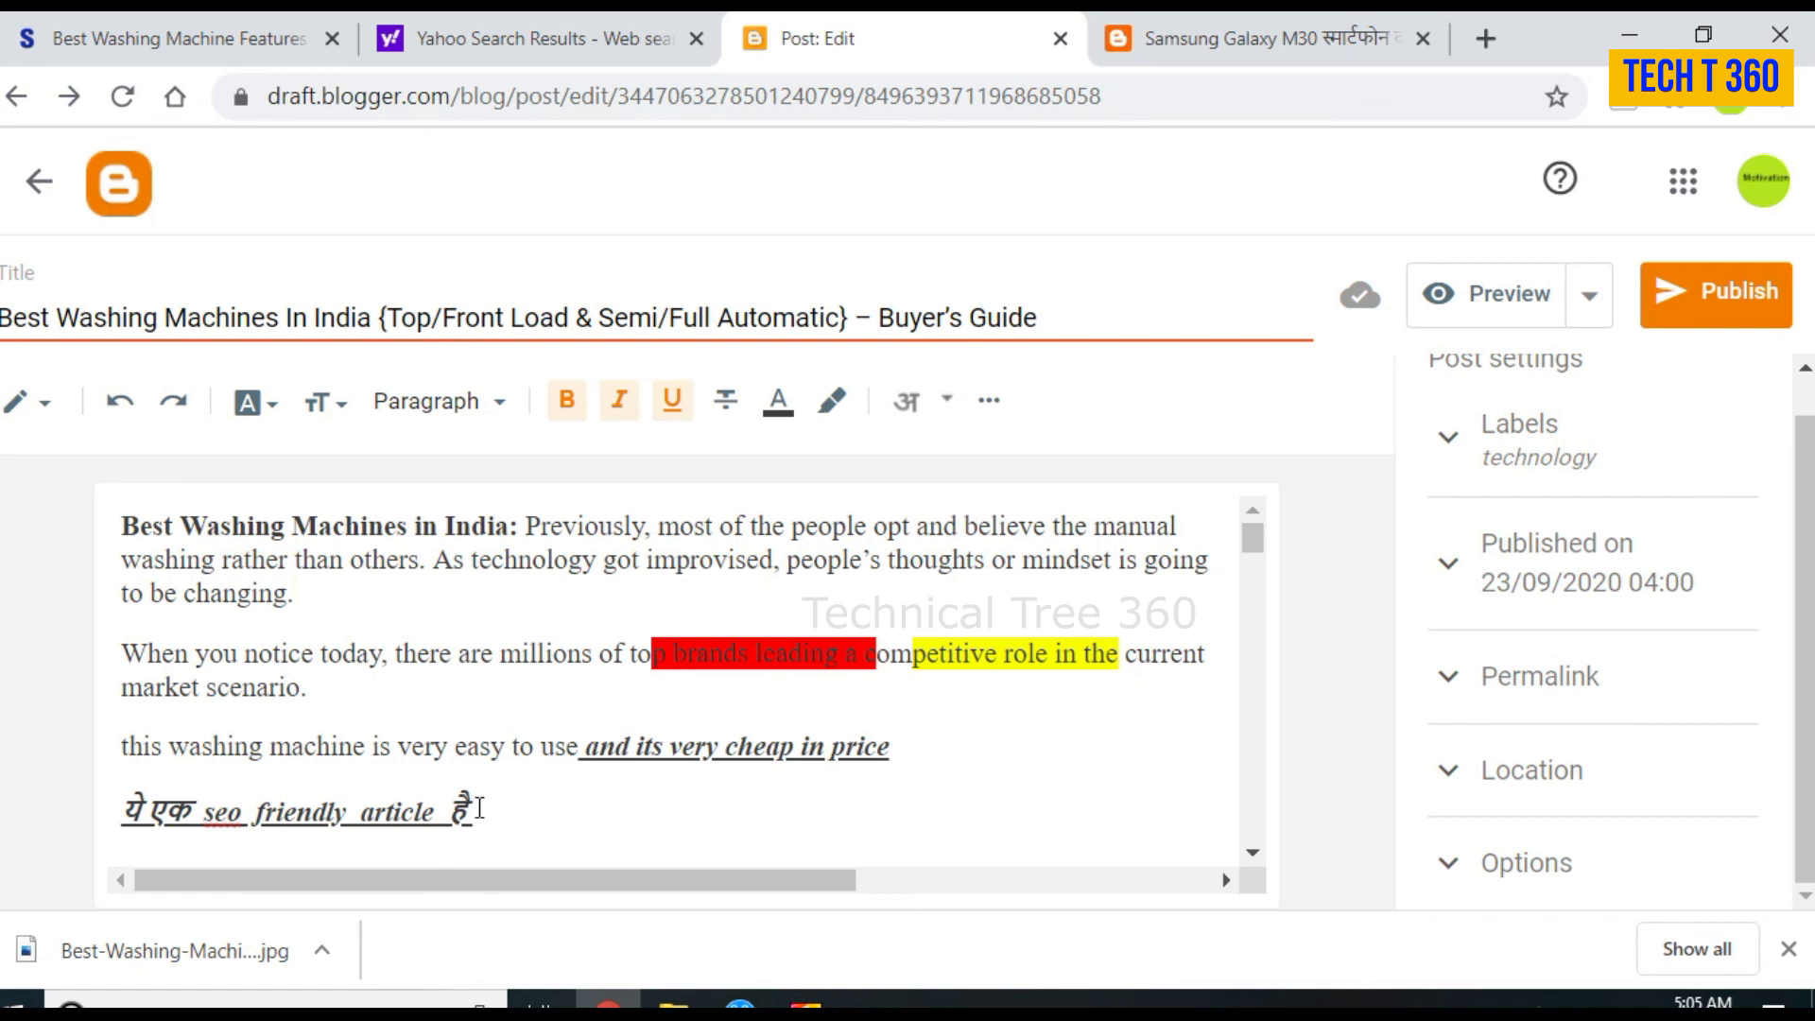
Step: Delete the line "ये एक seo friendly article है" and the empty line left above the Samsung Galaxy M30 link
drag(471, 809, 379, 800)
drag(379, 800, 2, 802)
key(BackSpace)
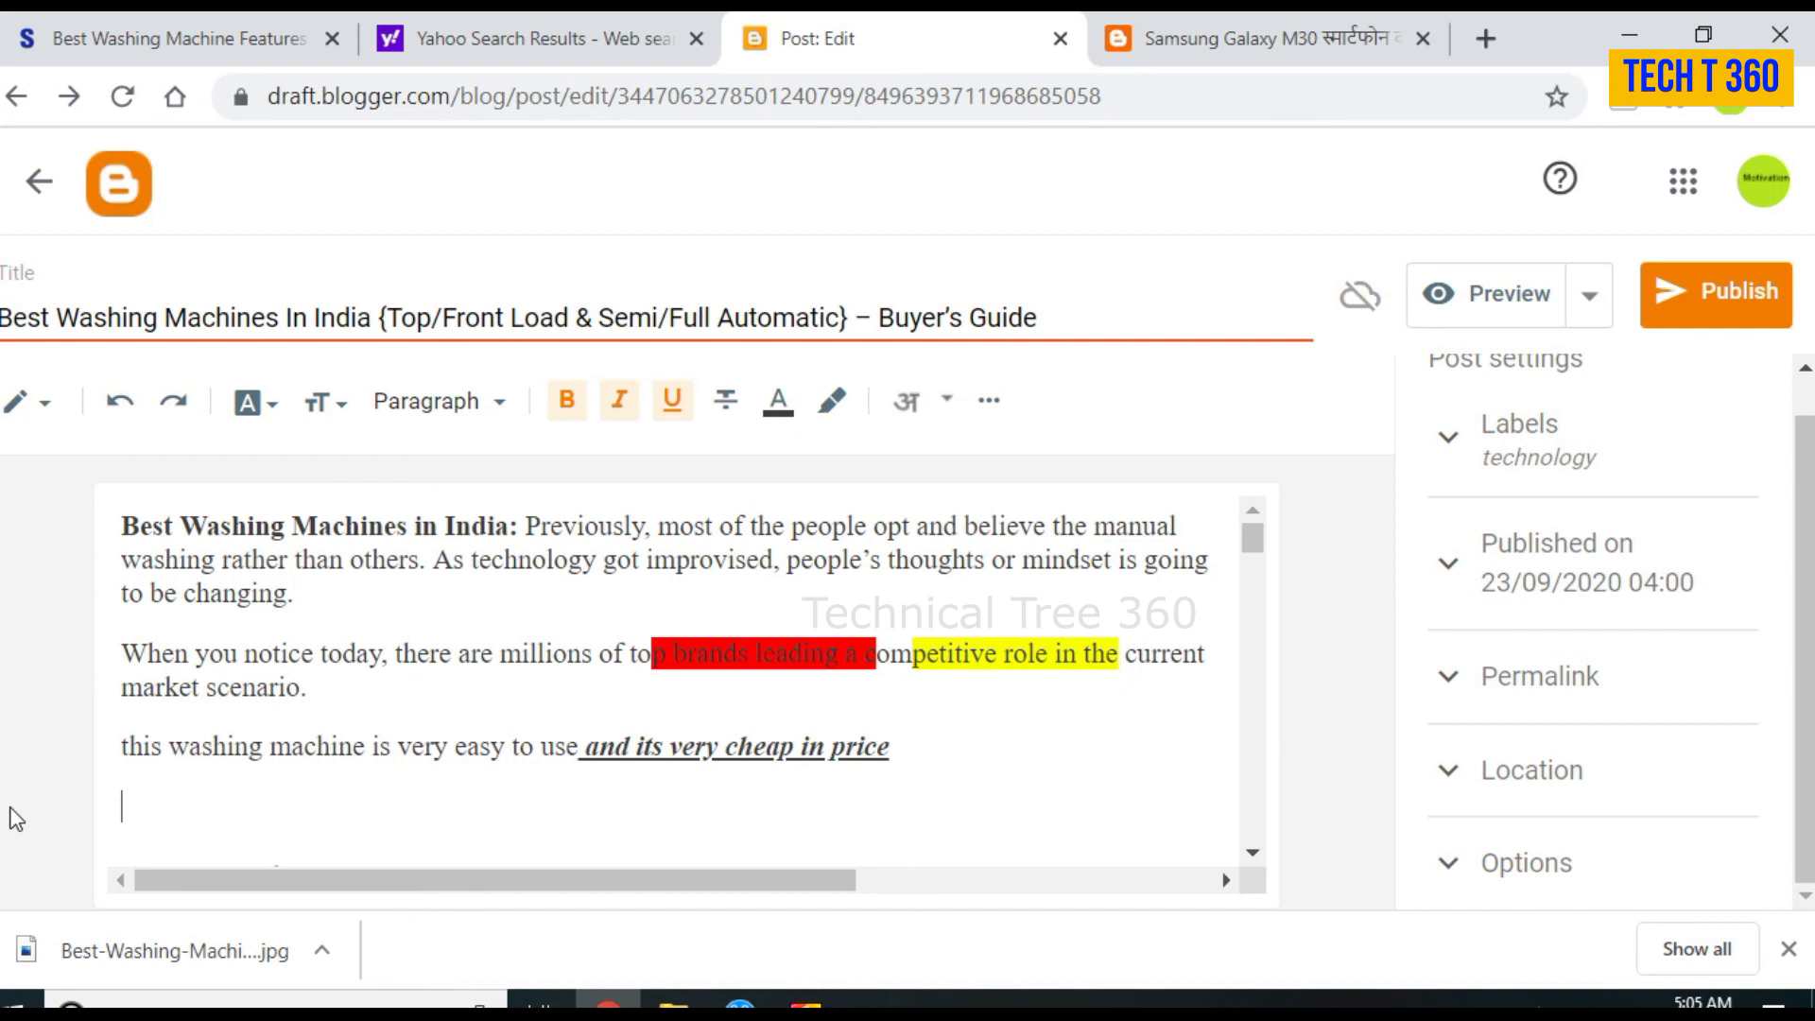
text(Samsung Galaxy M30)
Step: Select part of the Samsung Galaxy M30 link, view the available input languages, and close the list without choosing one
drag(218, 806, 700, 757)
scroll(702, 759, up, 12)
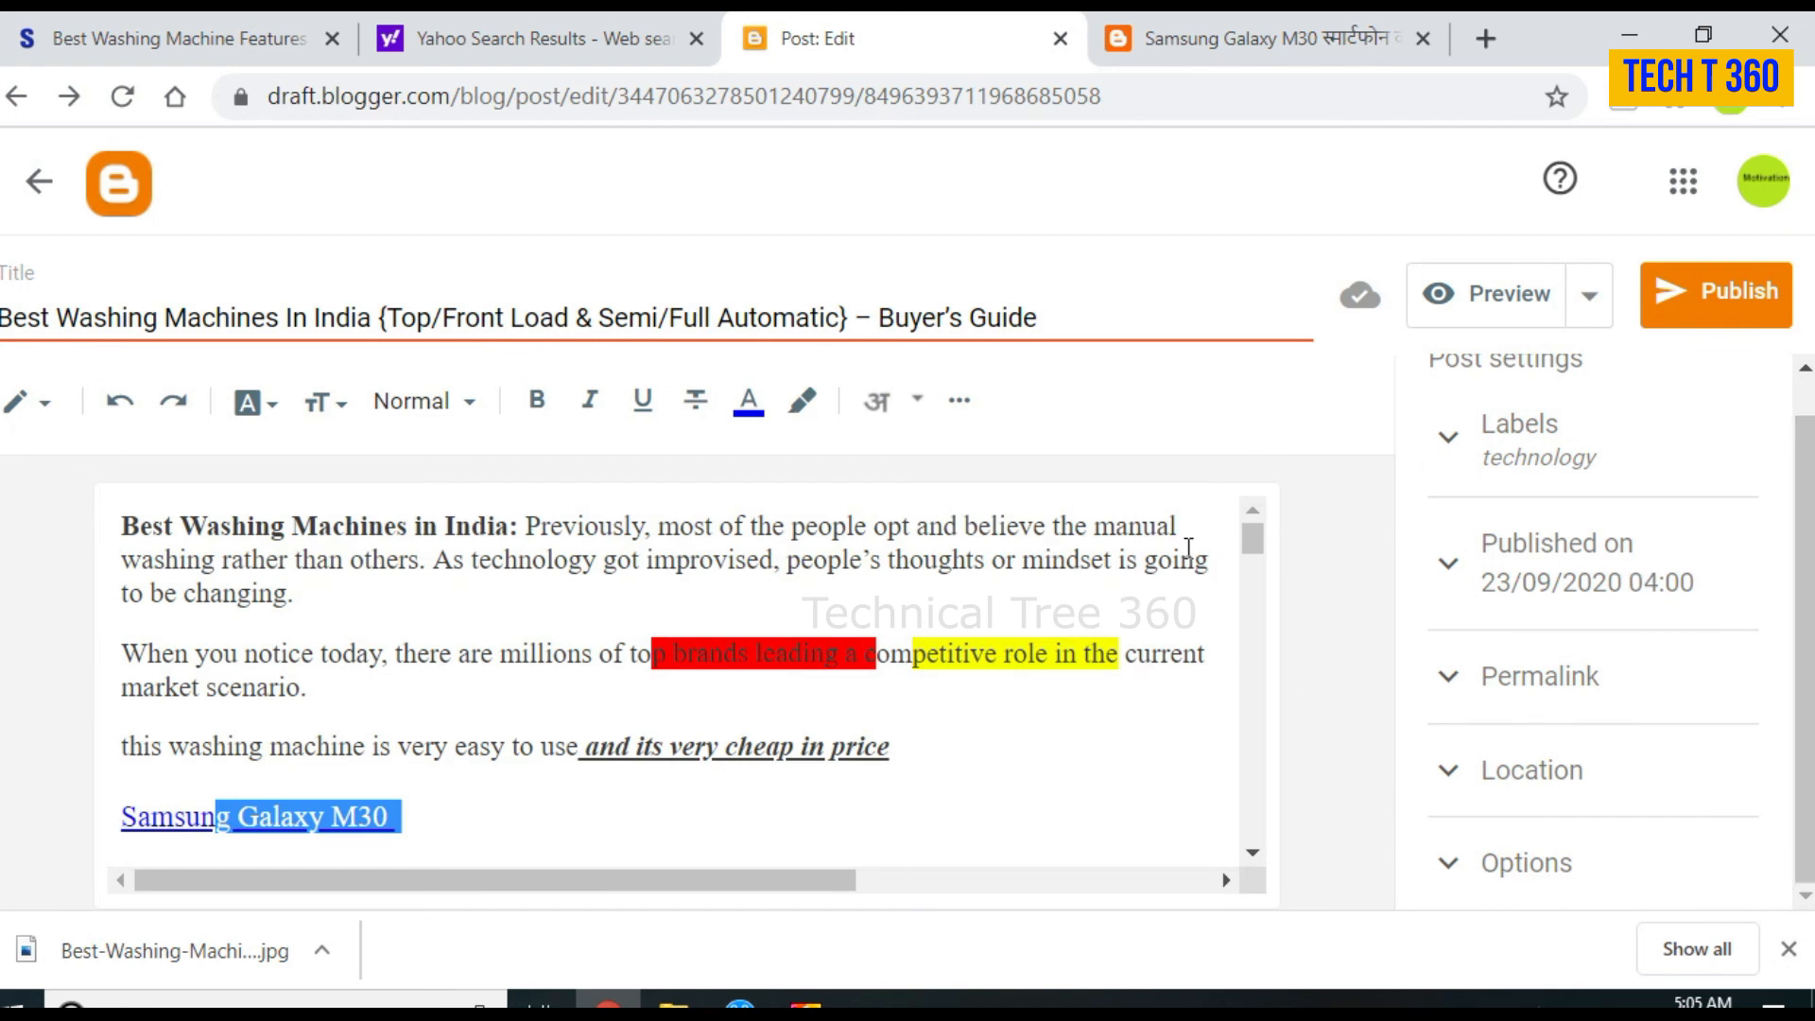
click(957, 400)
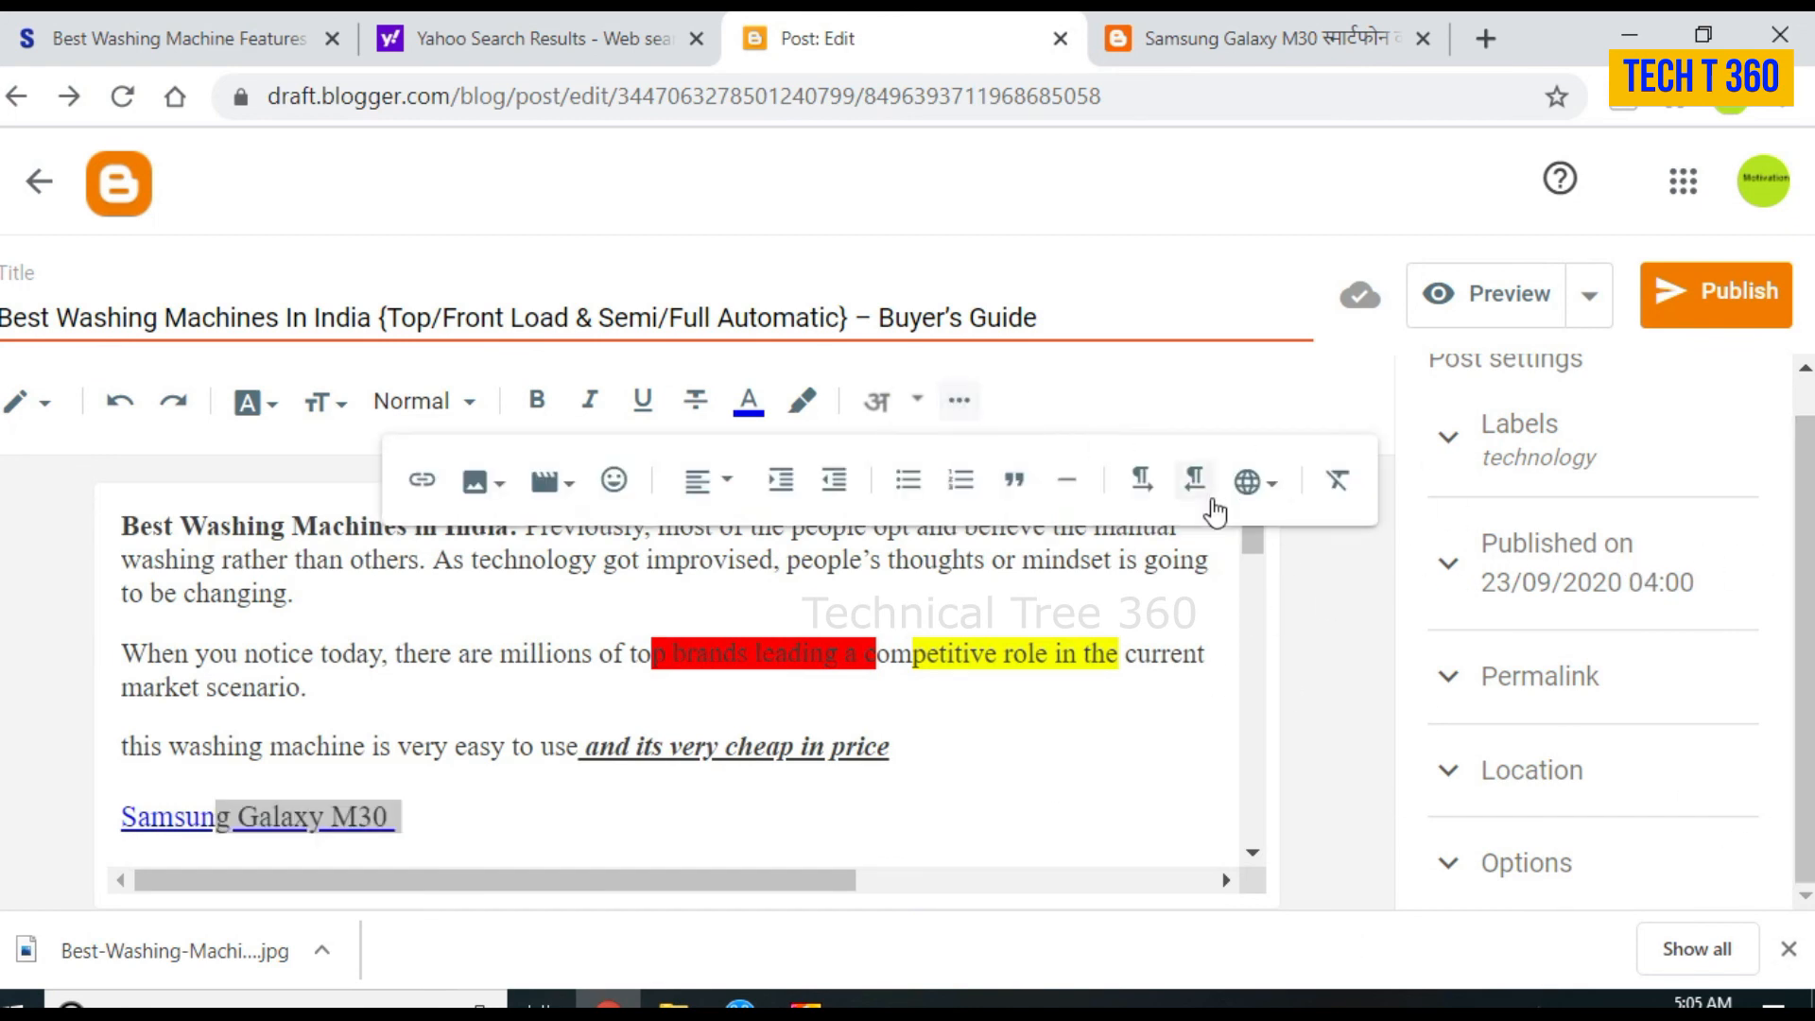
click(1262, 484)
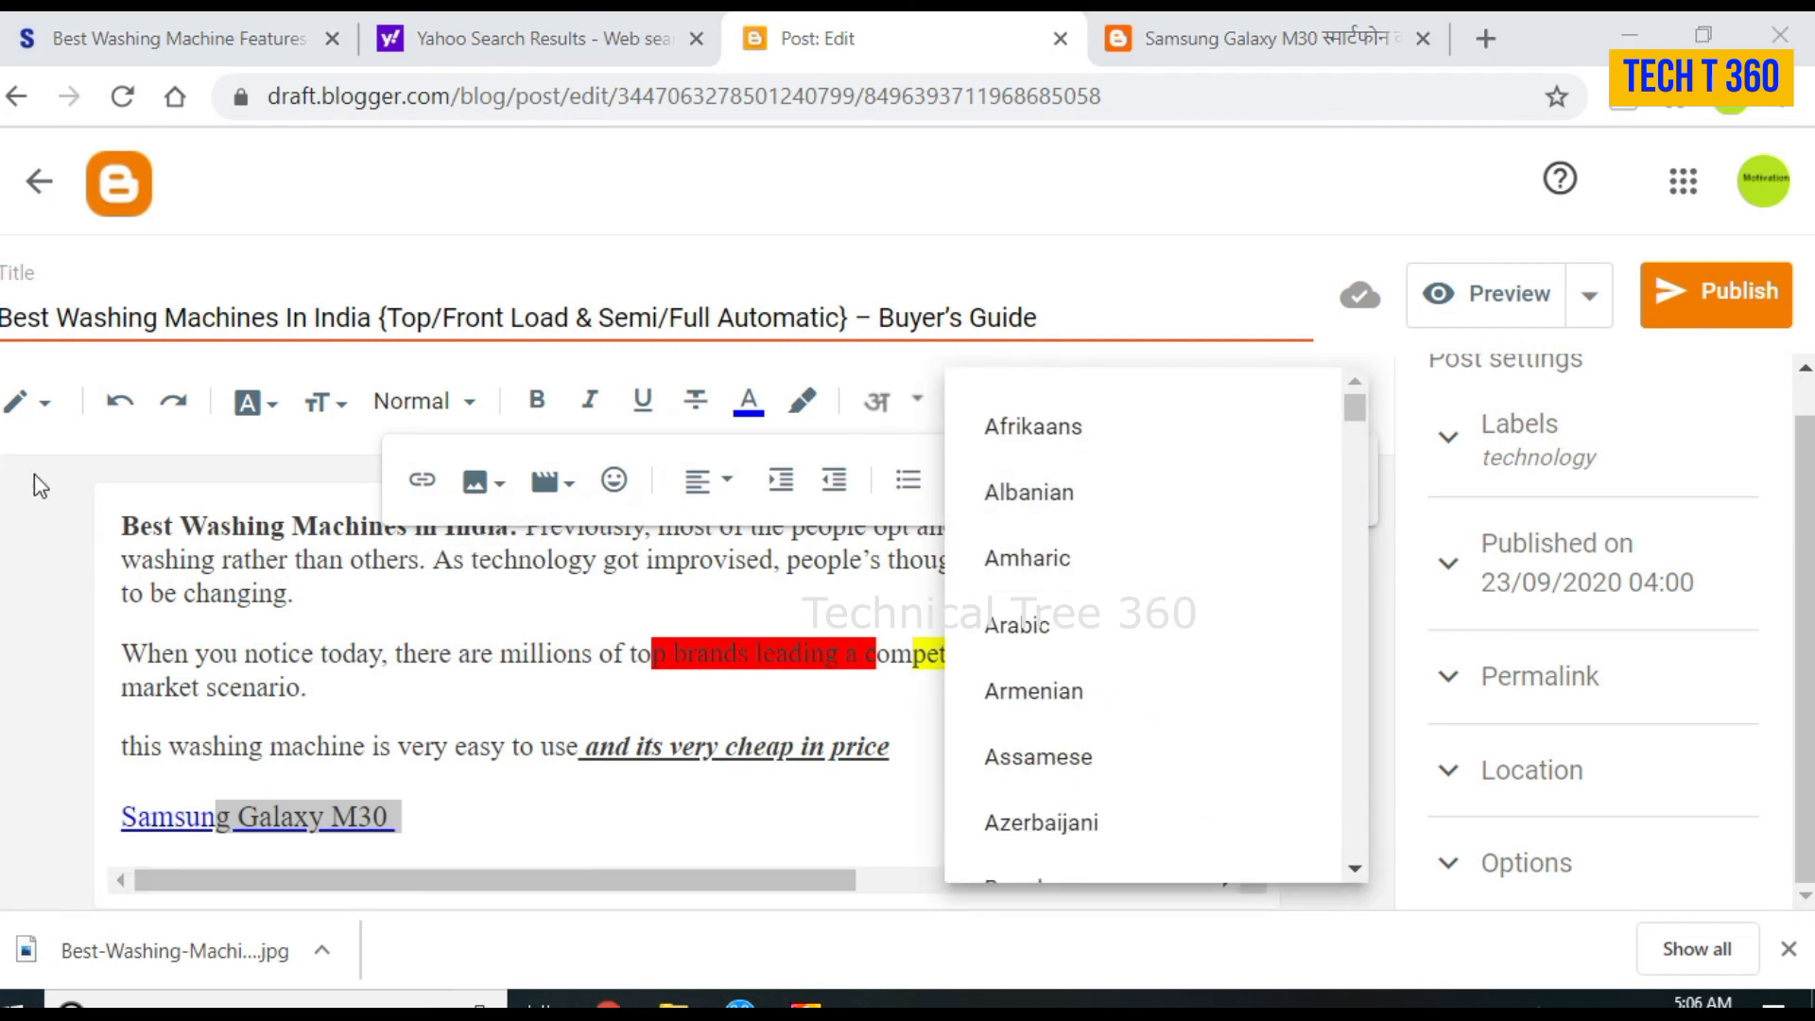
click(71, 472)
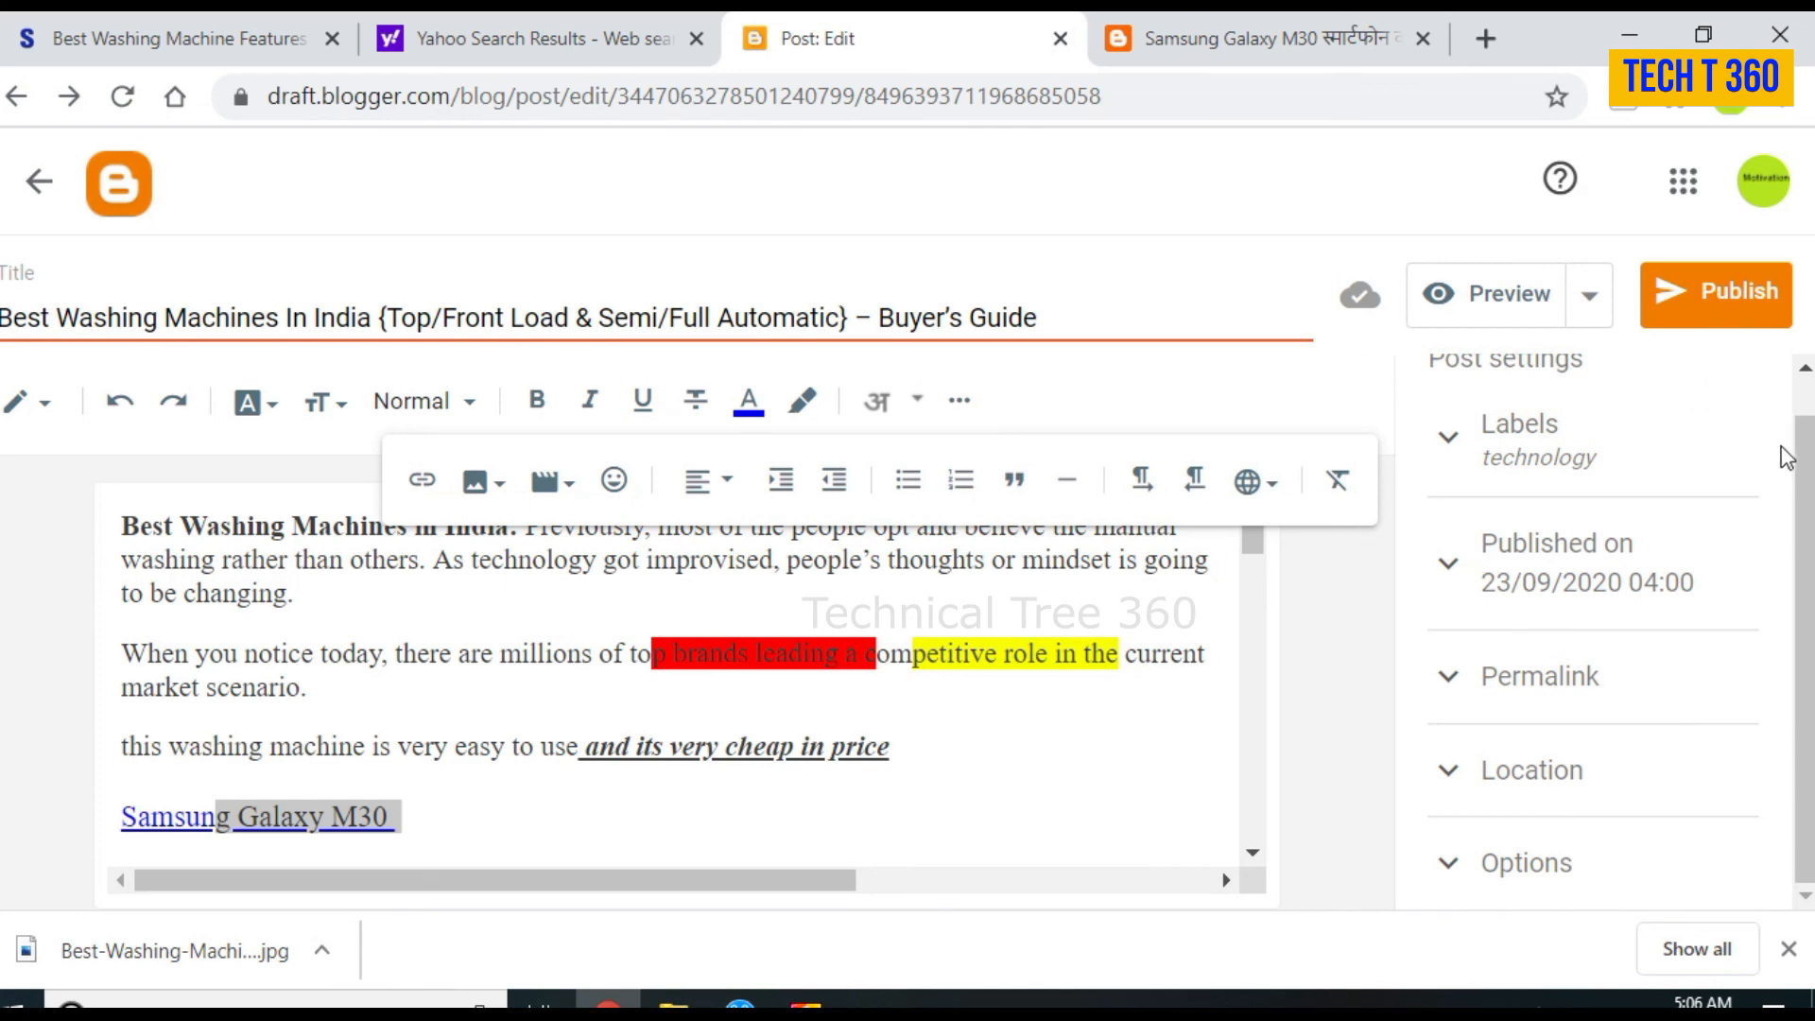
Step: Publish the washing machines post to the blog and review its live page
click(1739, 300)
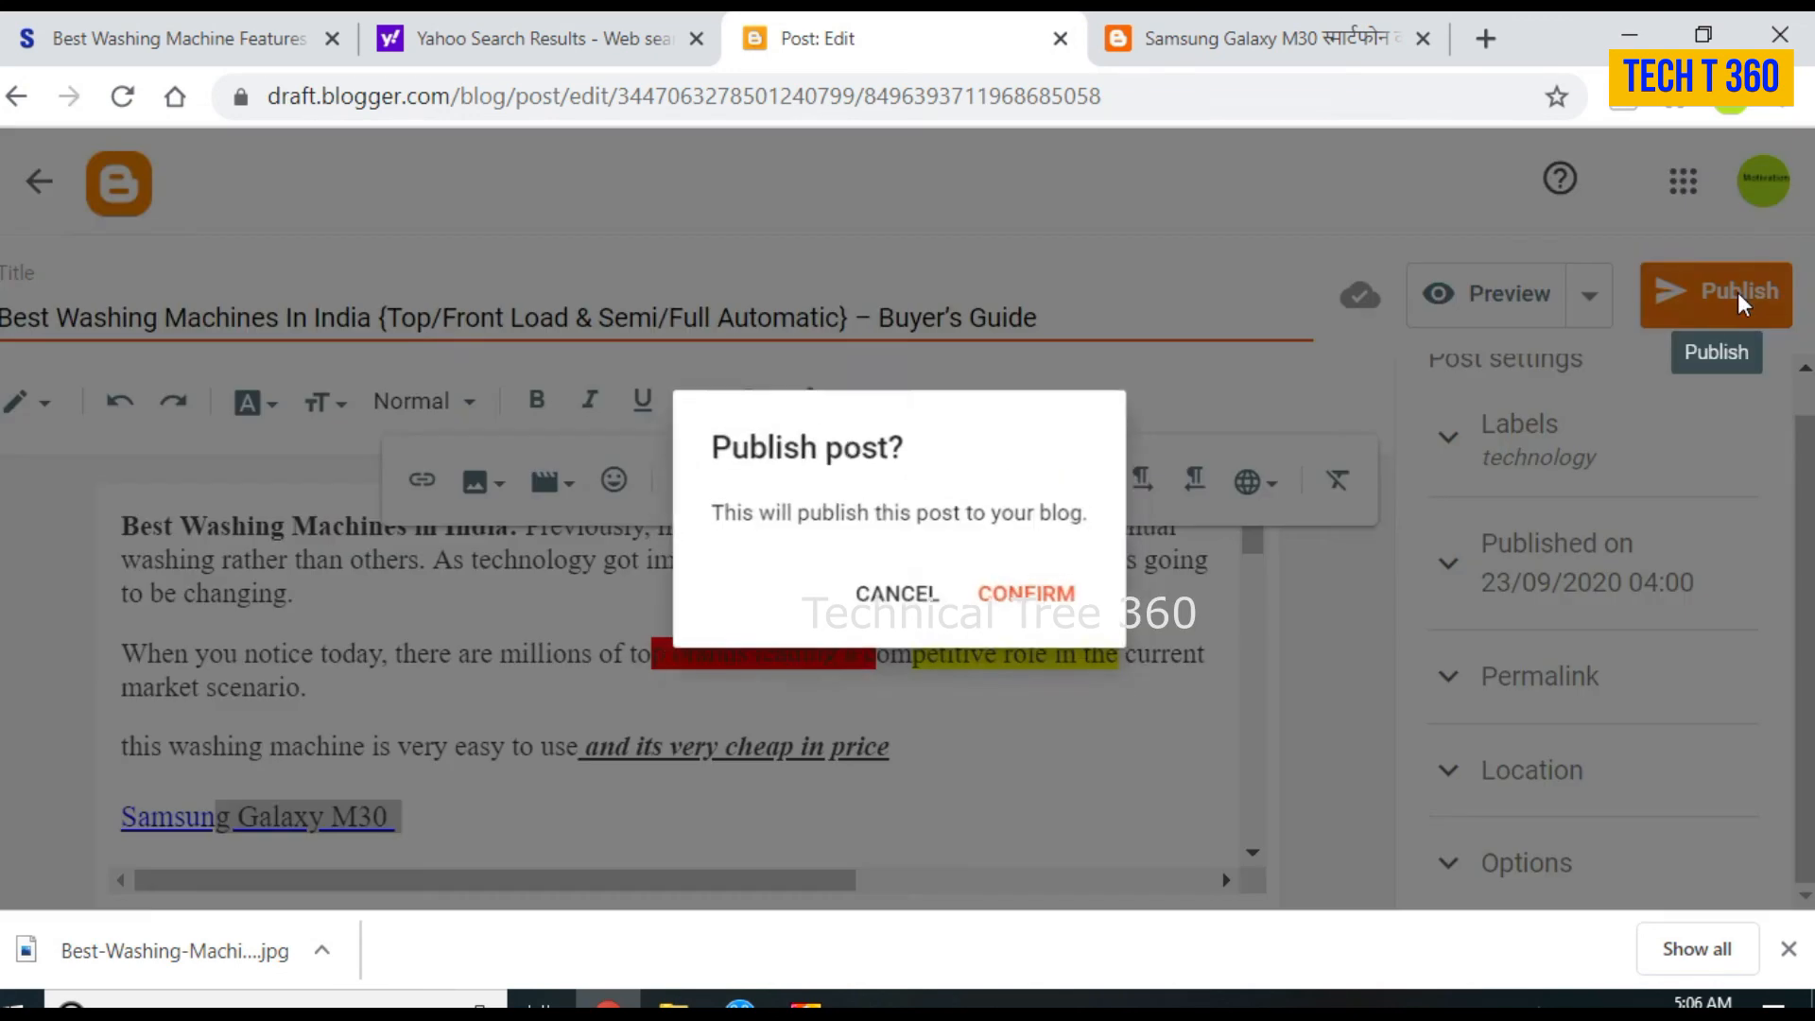
click(1032, 600)
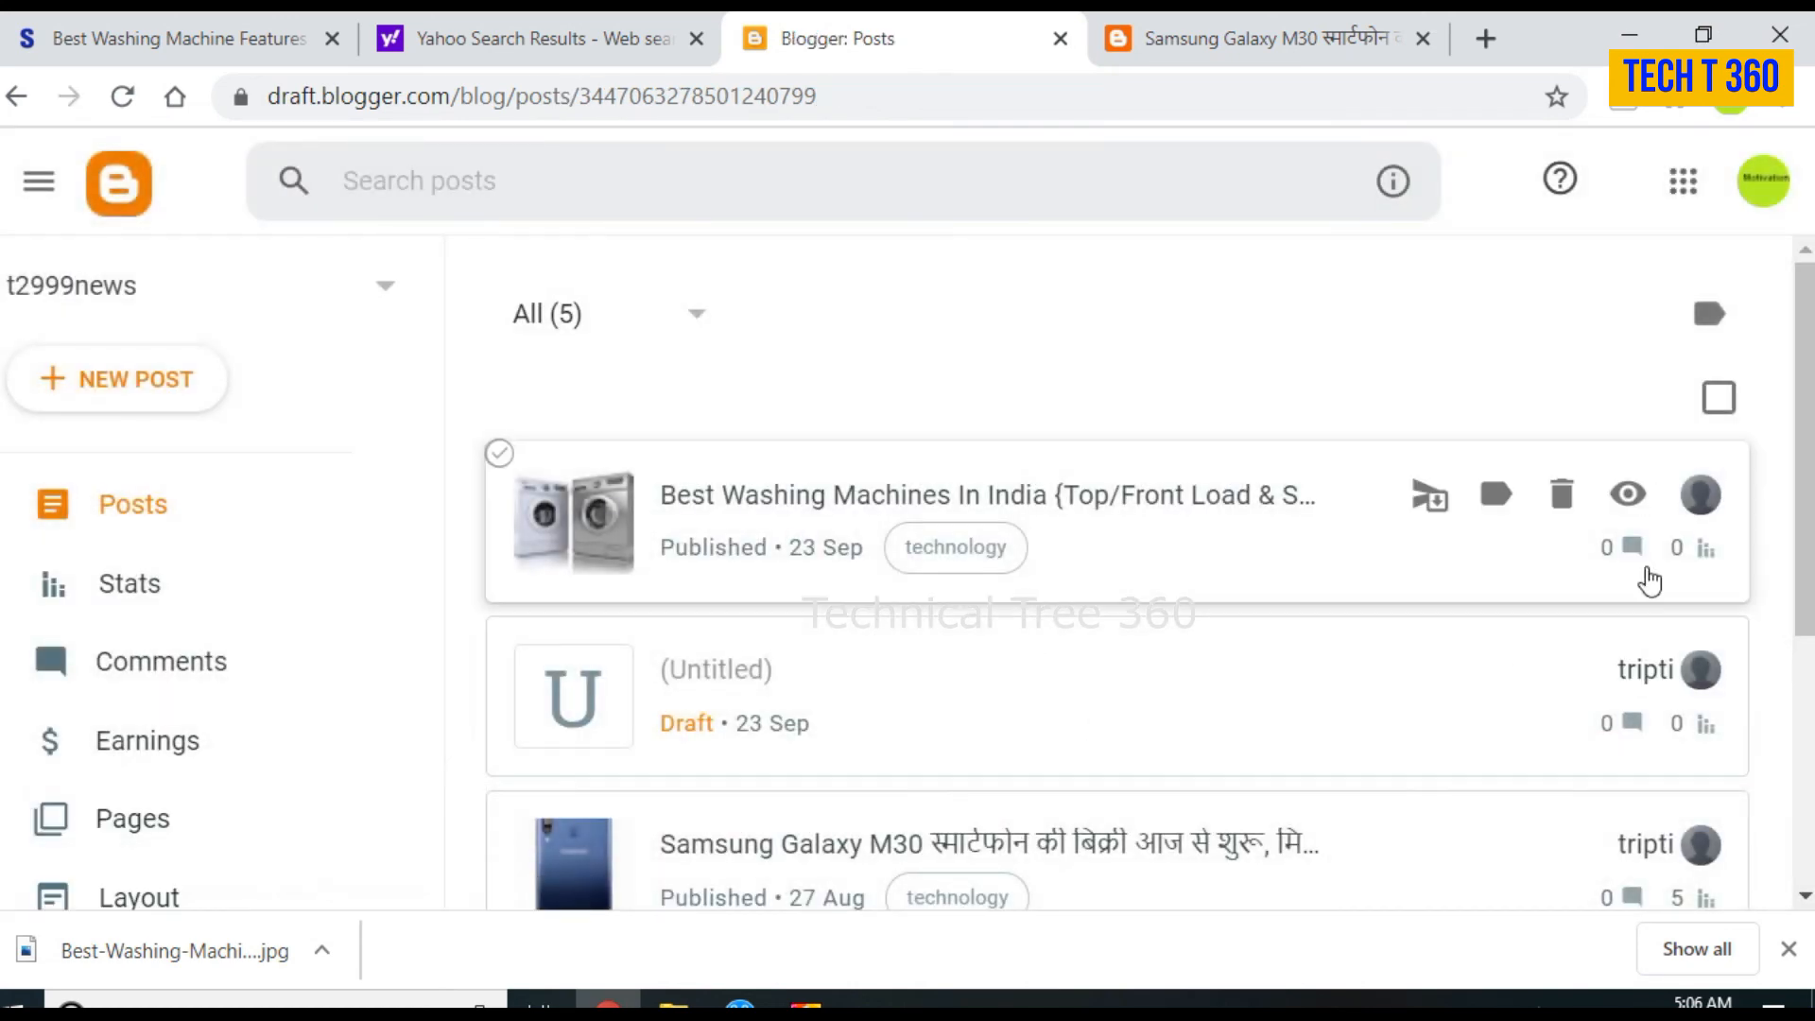
click(1627, 494)
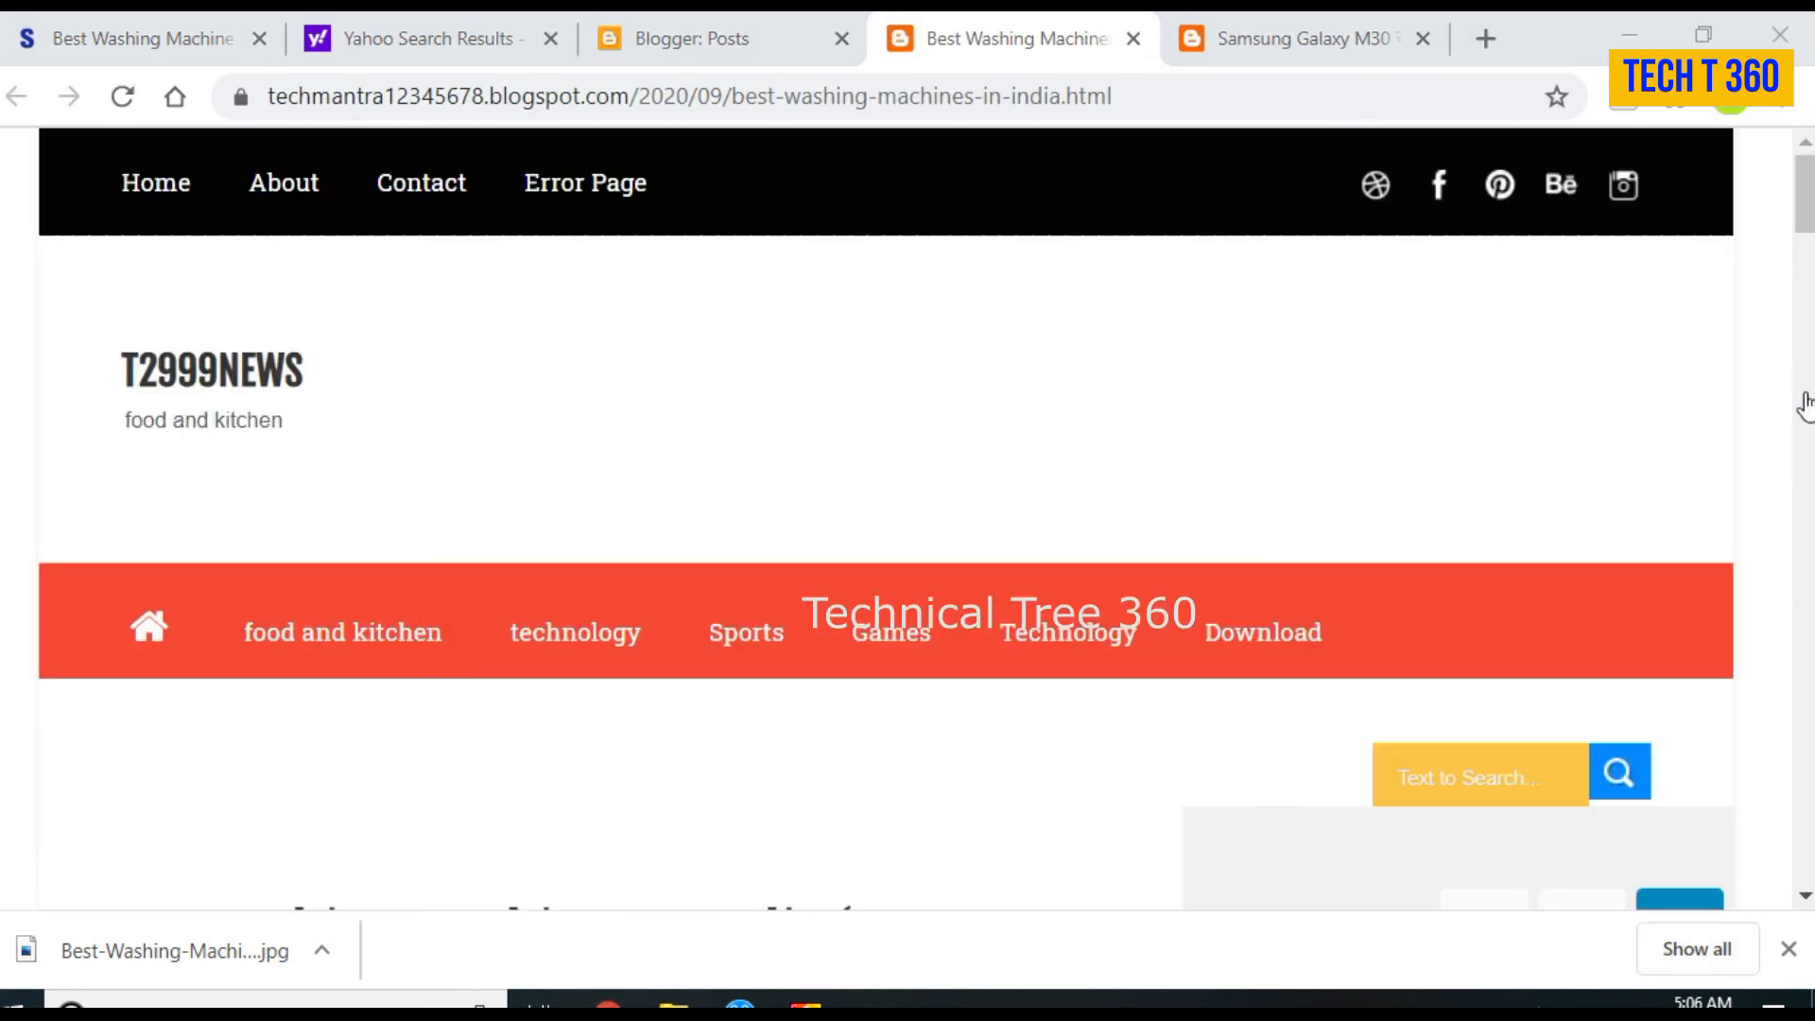
drag(1809, 197, 1781, 288)
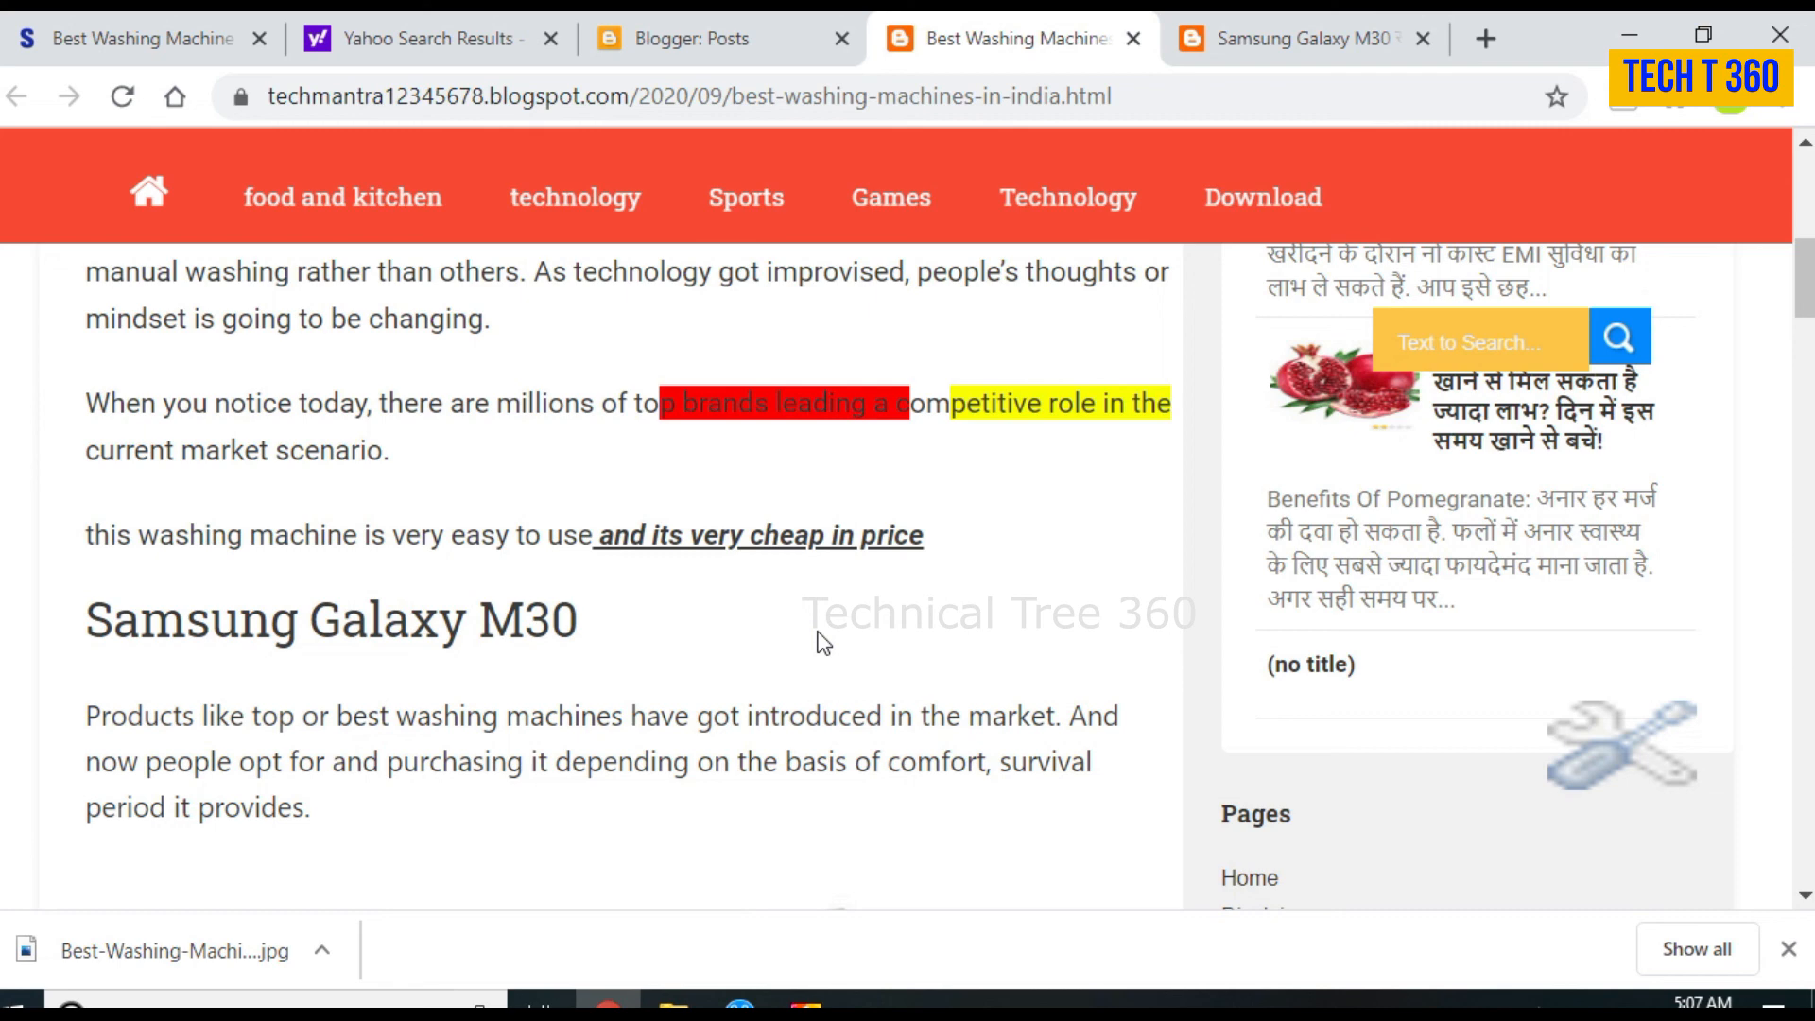
scroll(615, 695, up, 10)
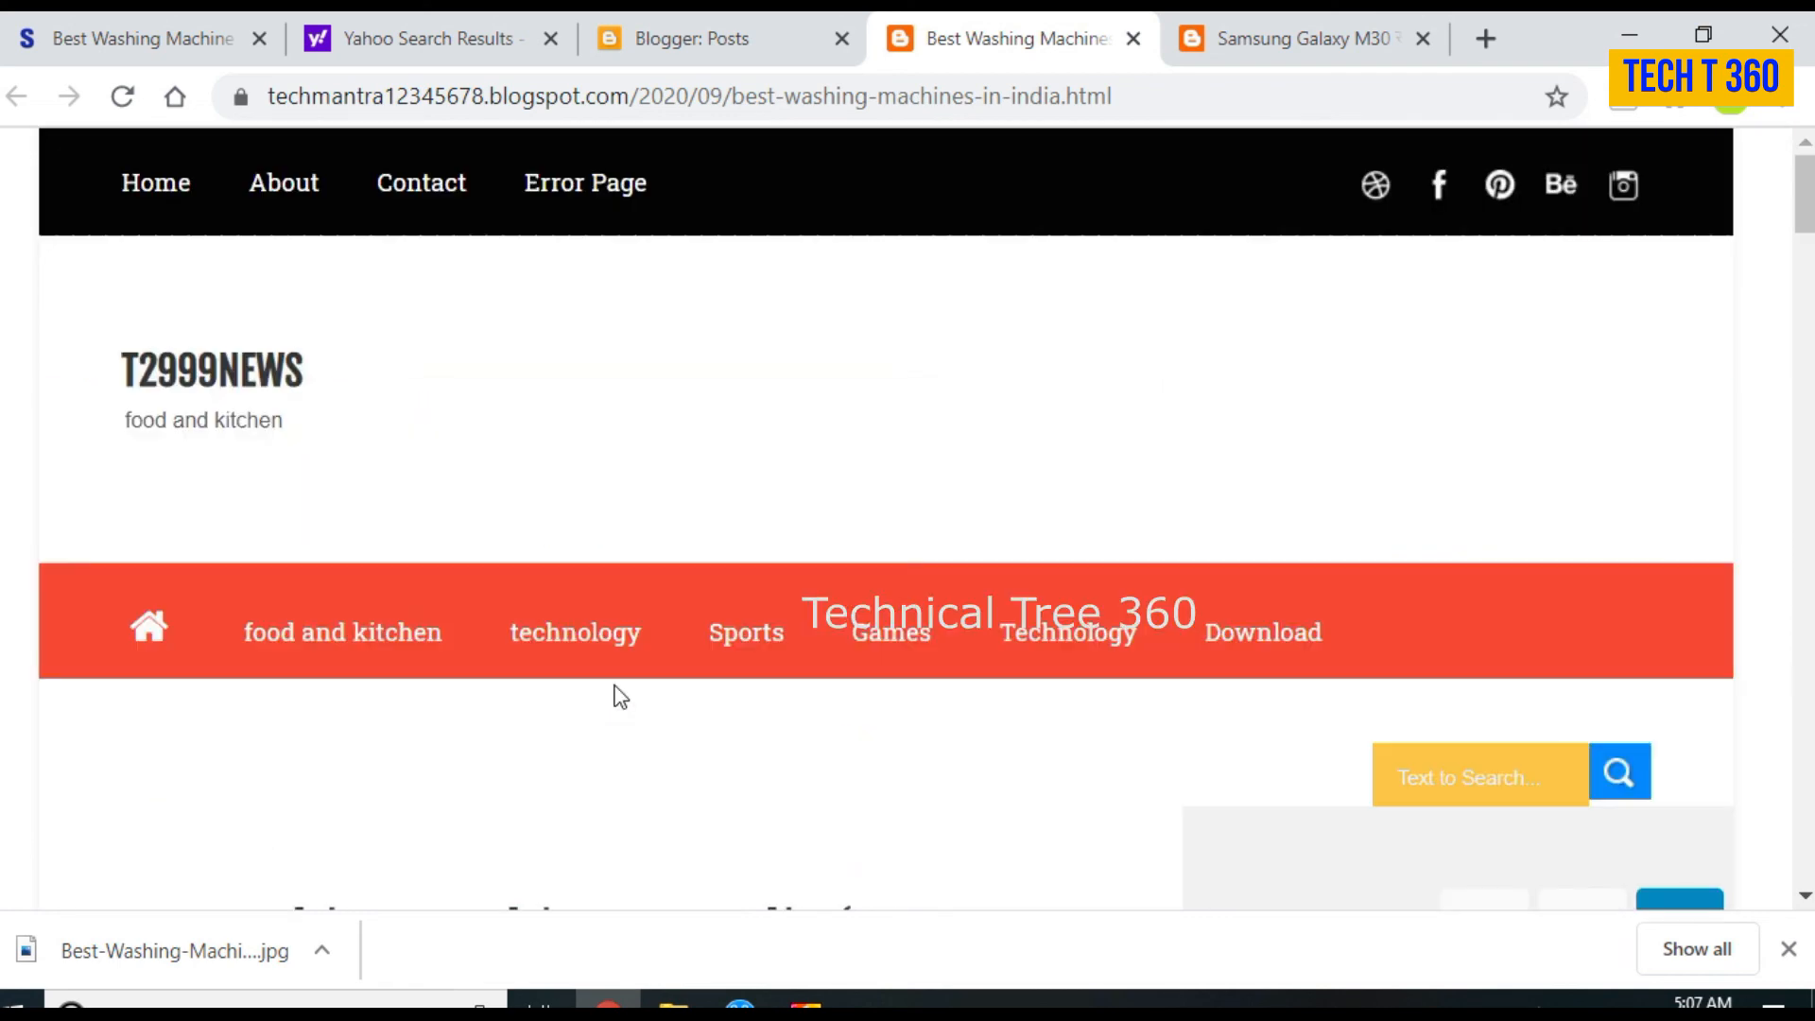